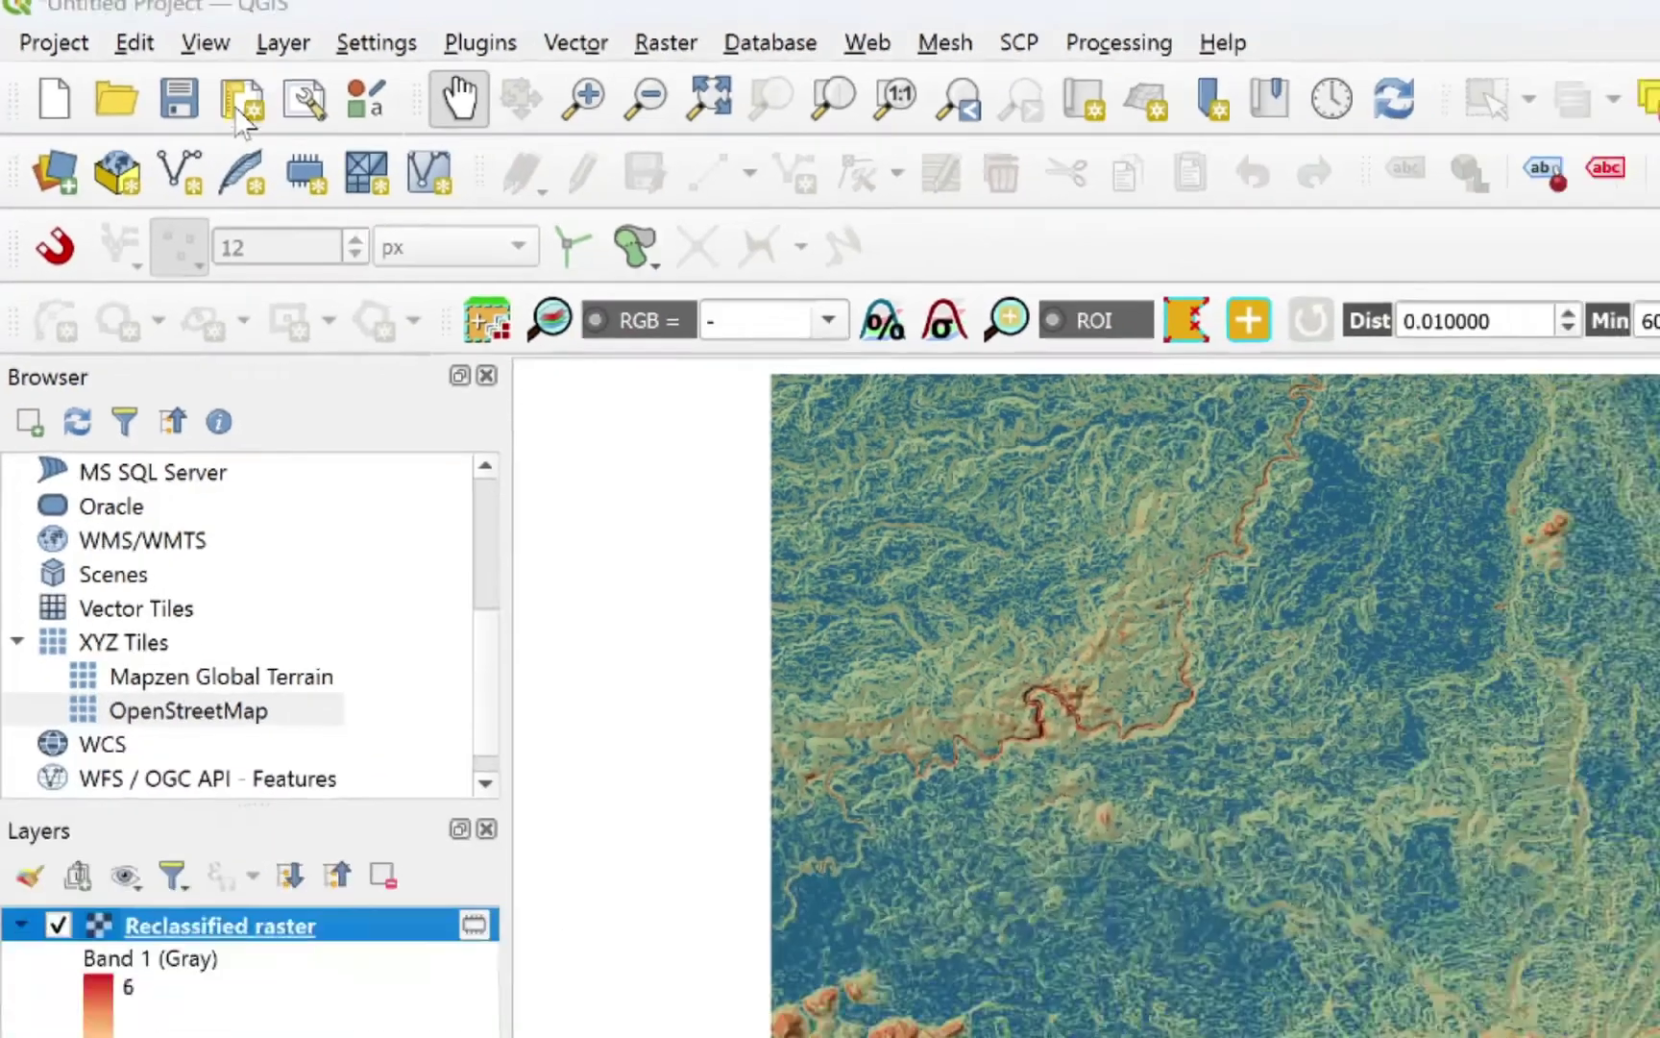
Step: Create a print layout titled Peta Dasar and open the properties of its page
{"action": "left_click", "coordinate": [348, 139]}
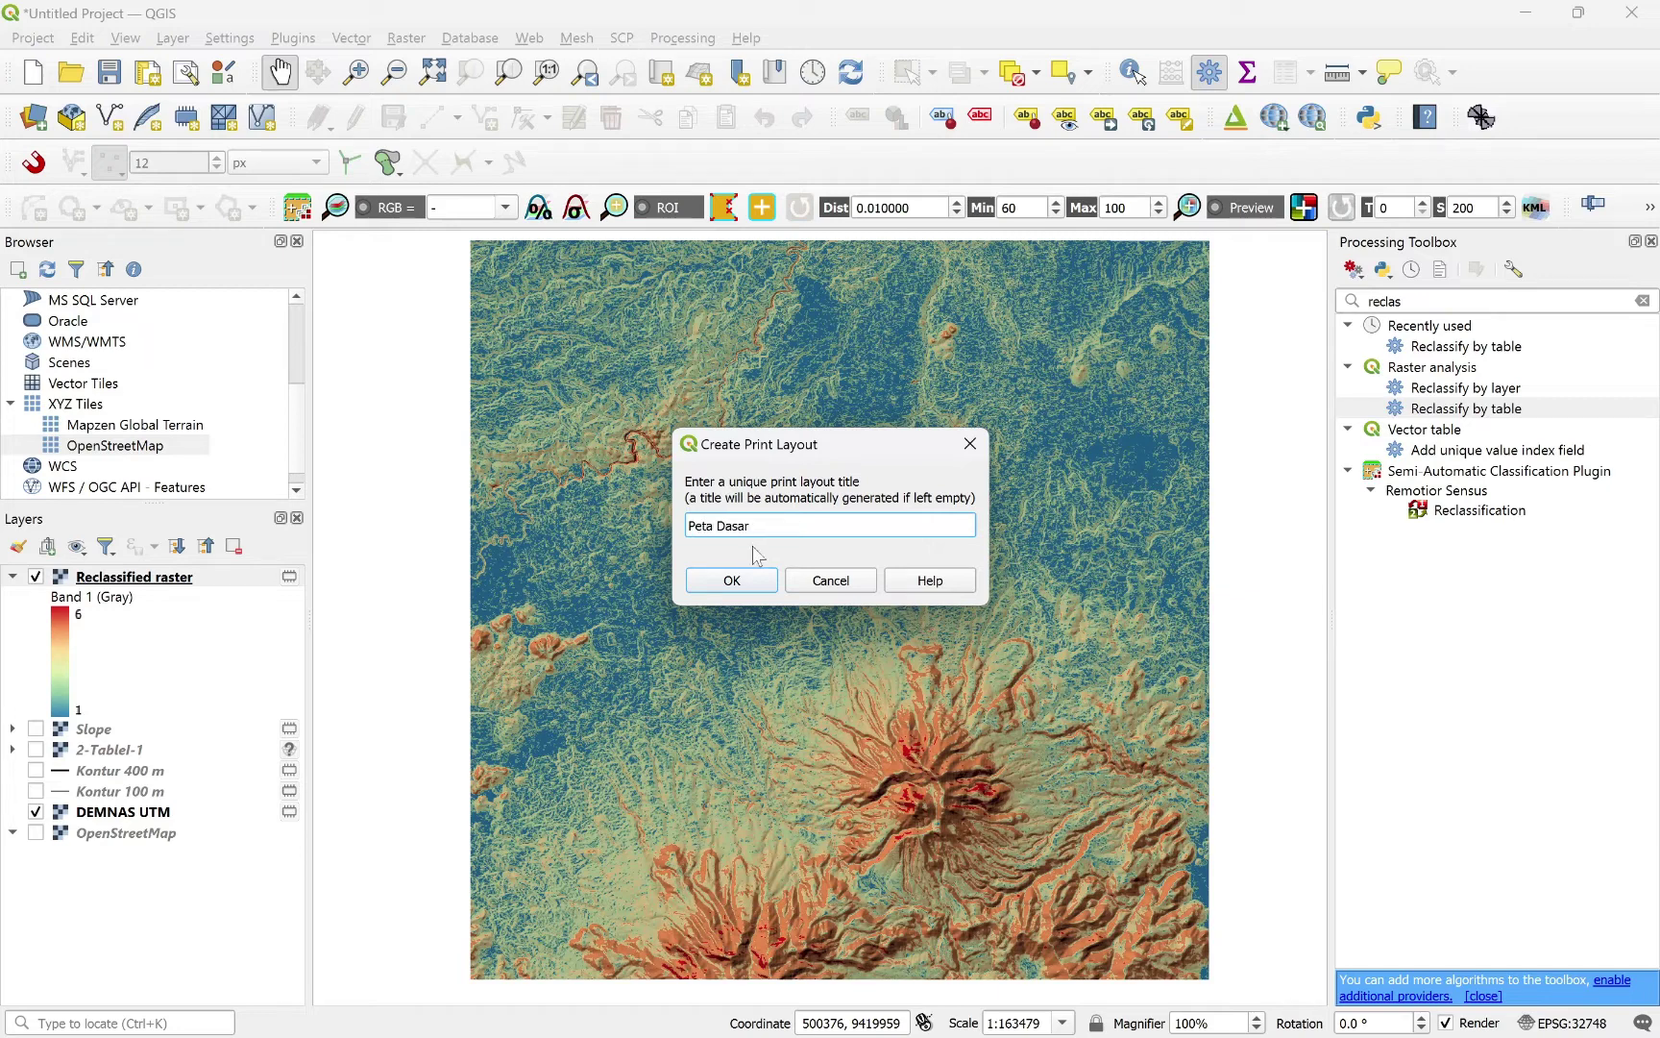
{"action": "left_click", "coordinate": [733, 582]}
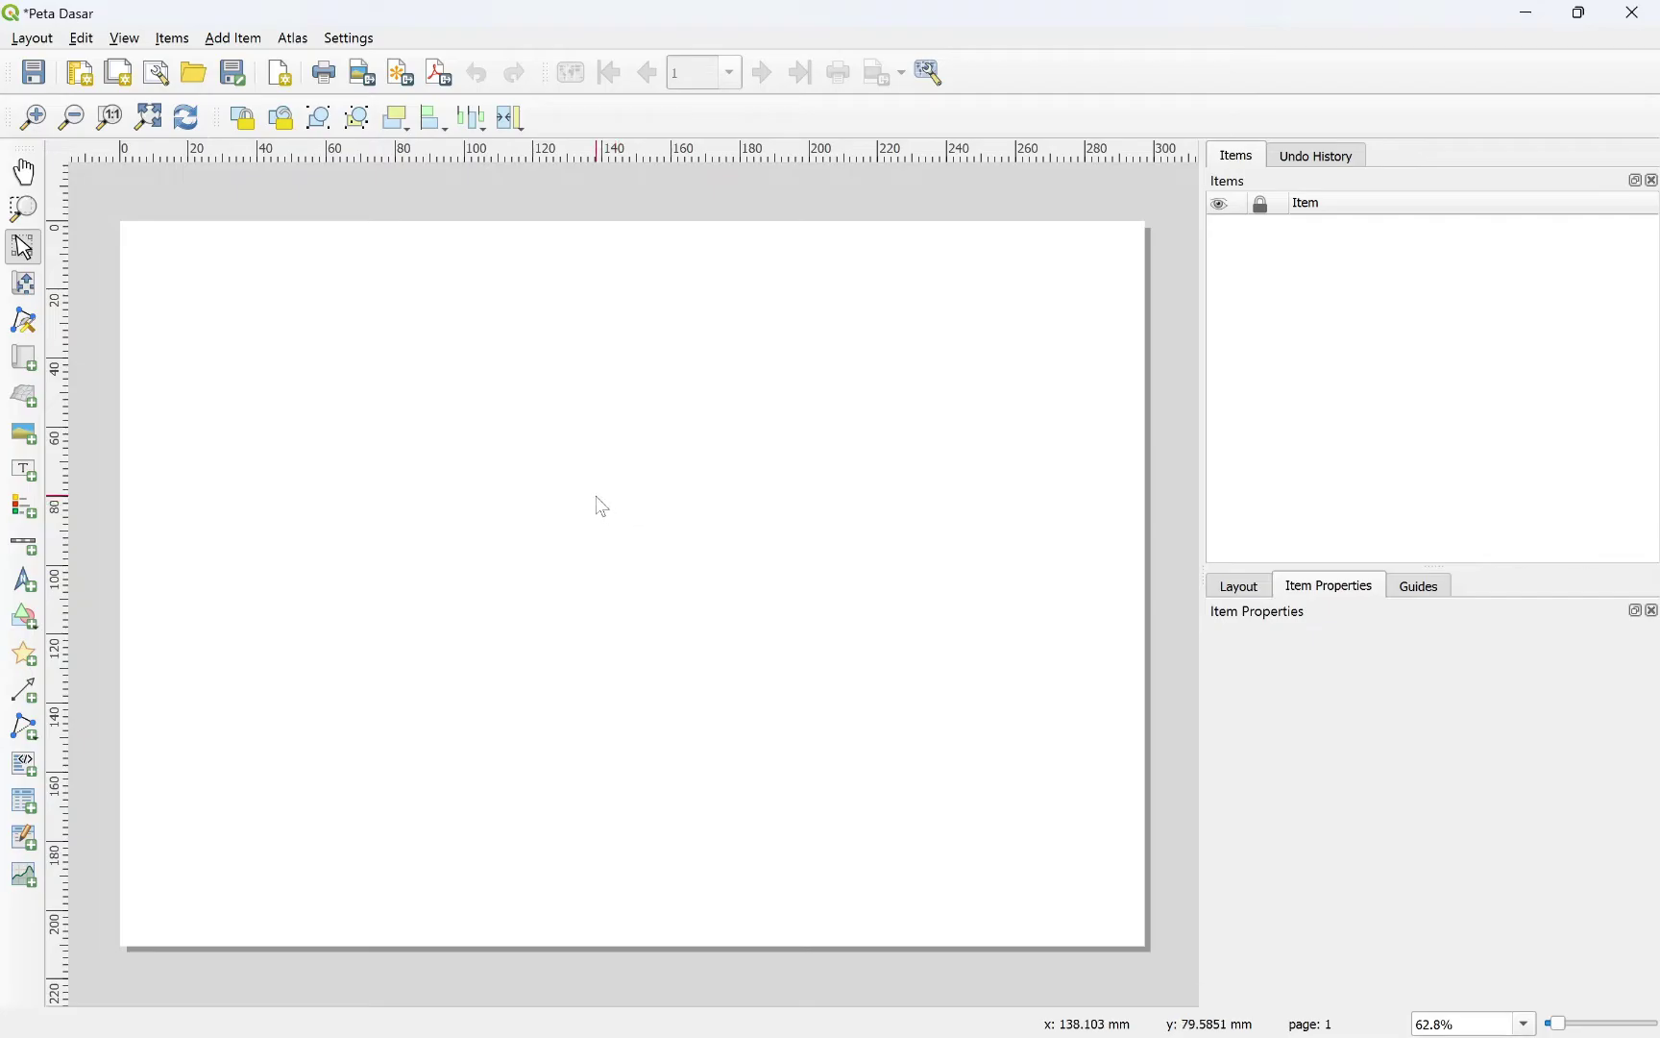
{"action": "right_click", "coordinate": [641, 371]}
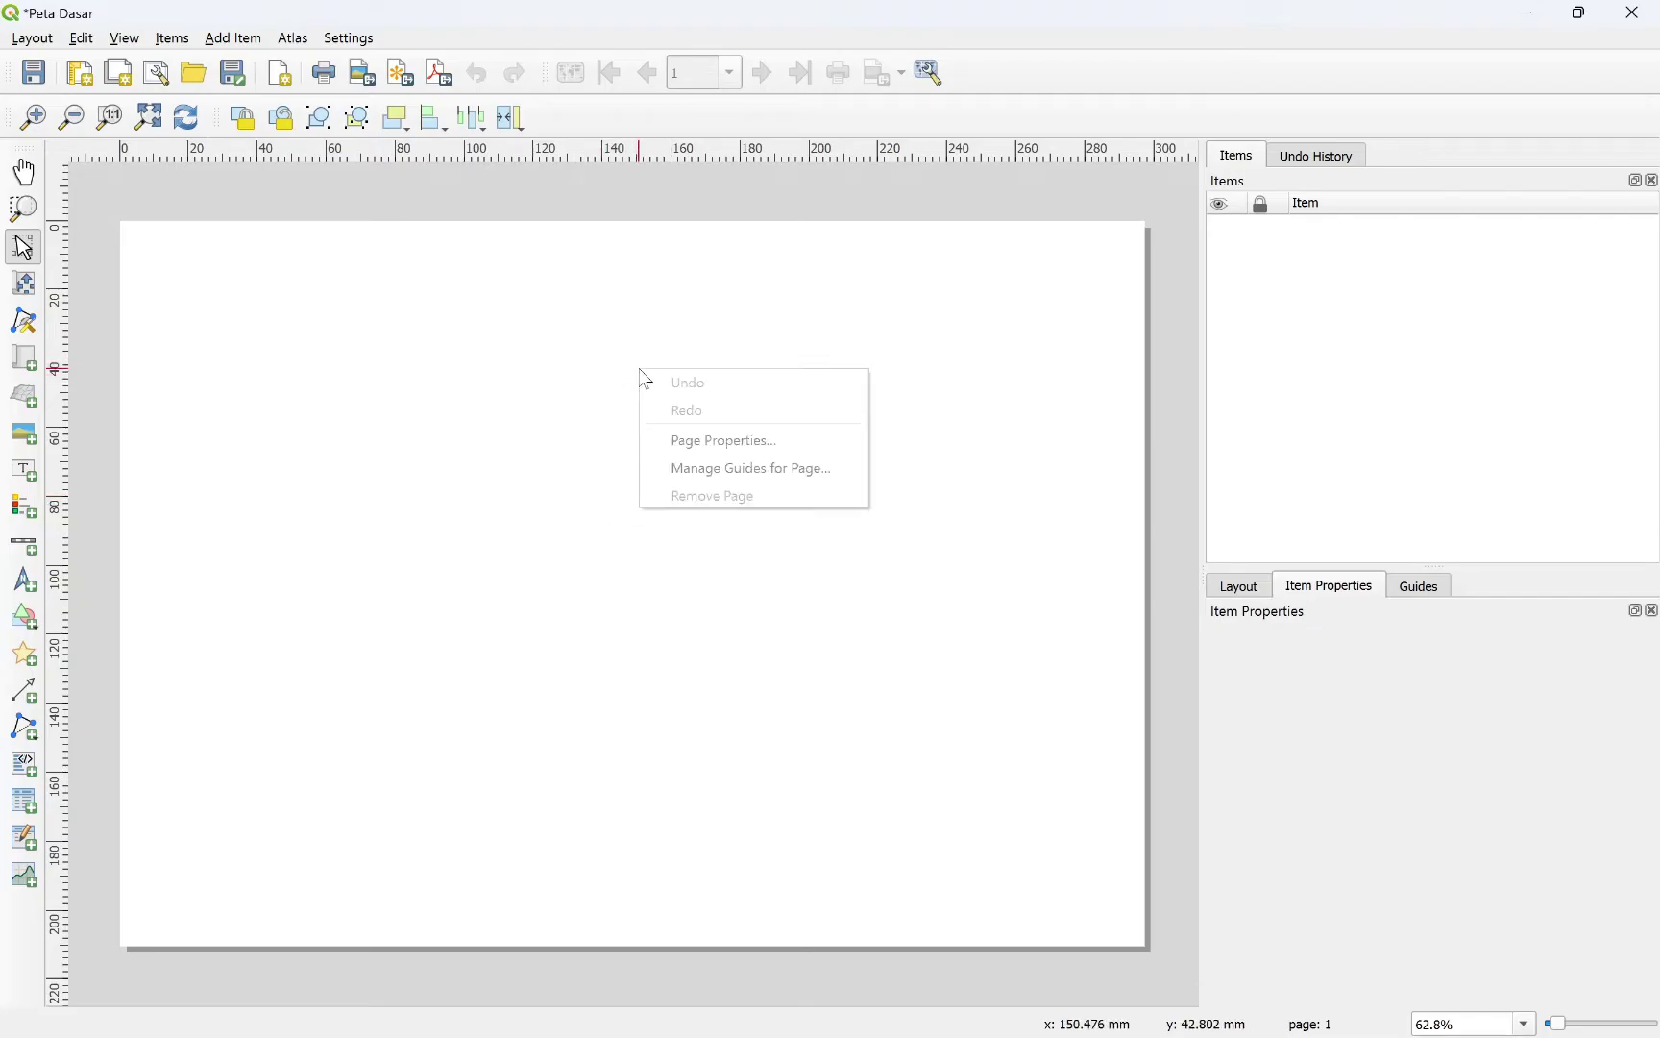
{"action": "left_click", "coordinate": [674, 442]}
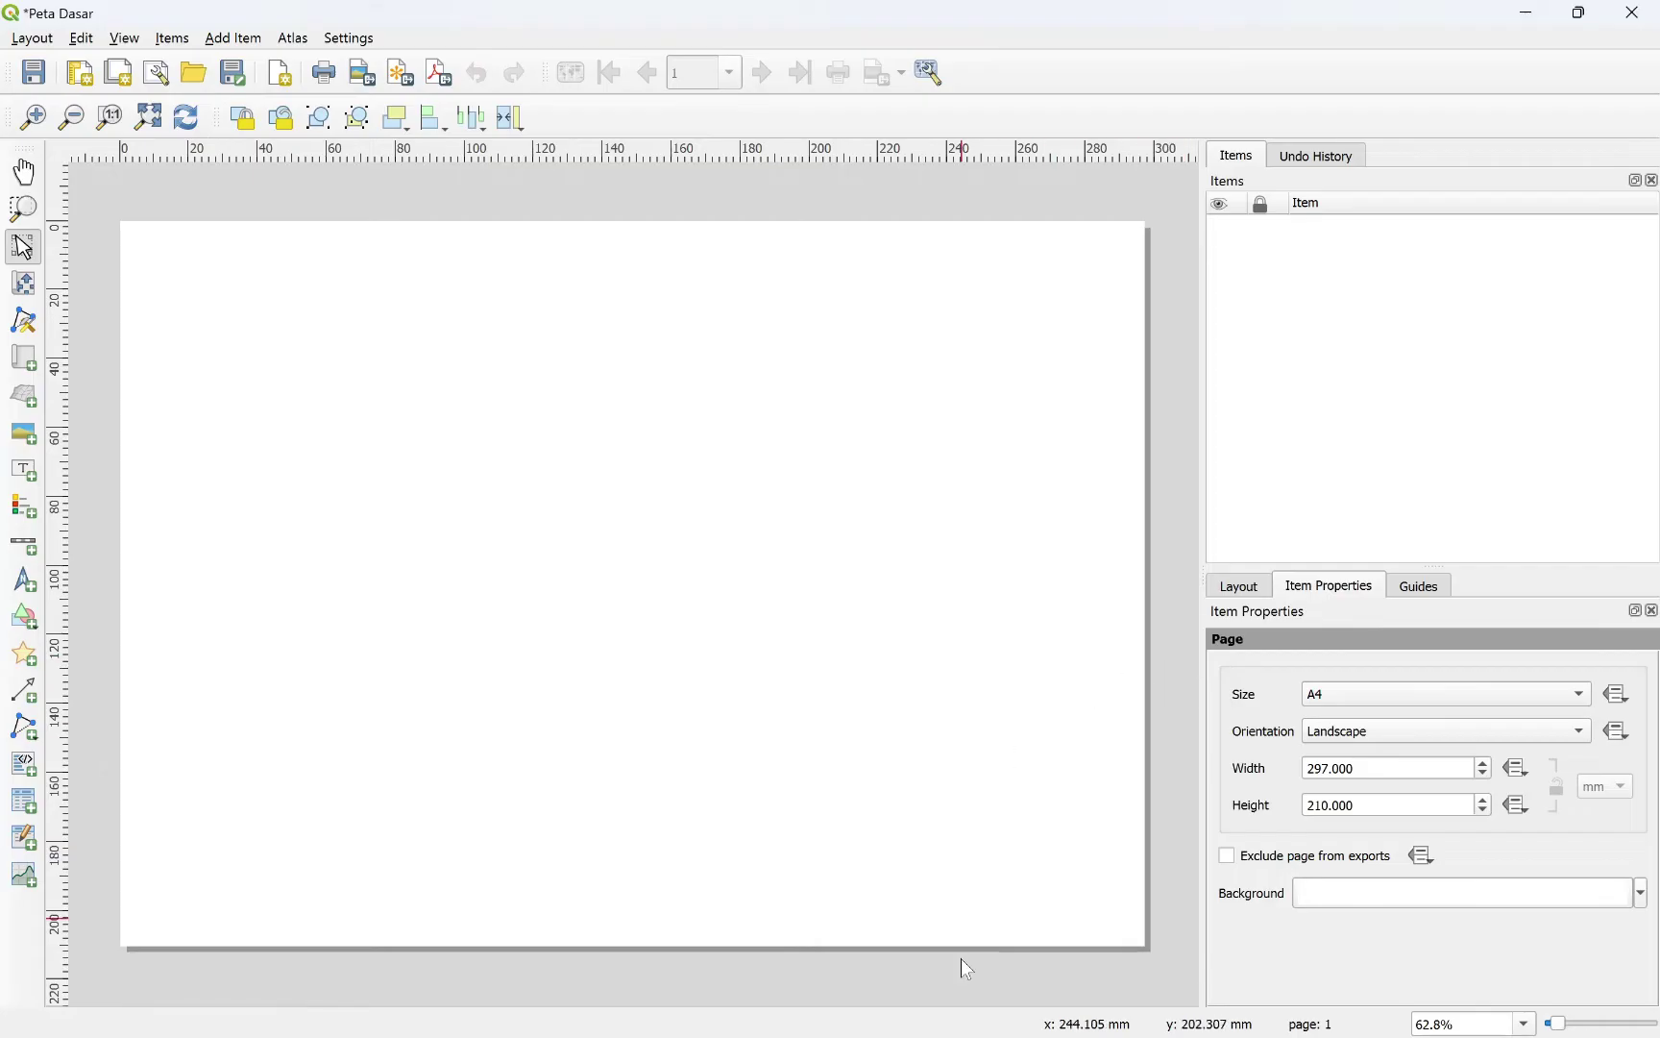
Step: Add a map frame about 220 by 200 mm, starting near the page's upper-left corner and leaving a blank strip on the right
{"action": "mouse_move", "coordinate": [980, 1019]}
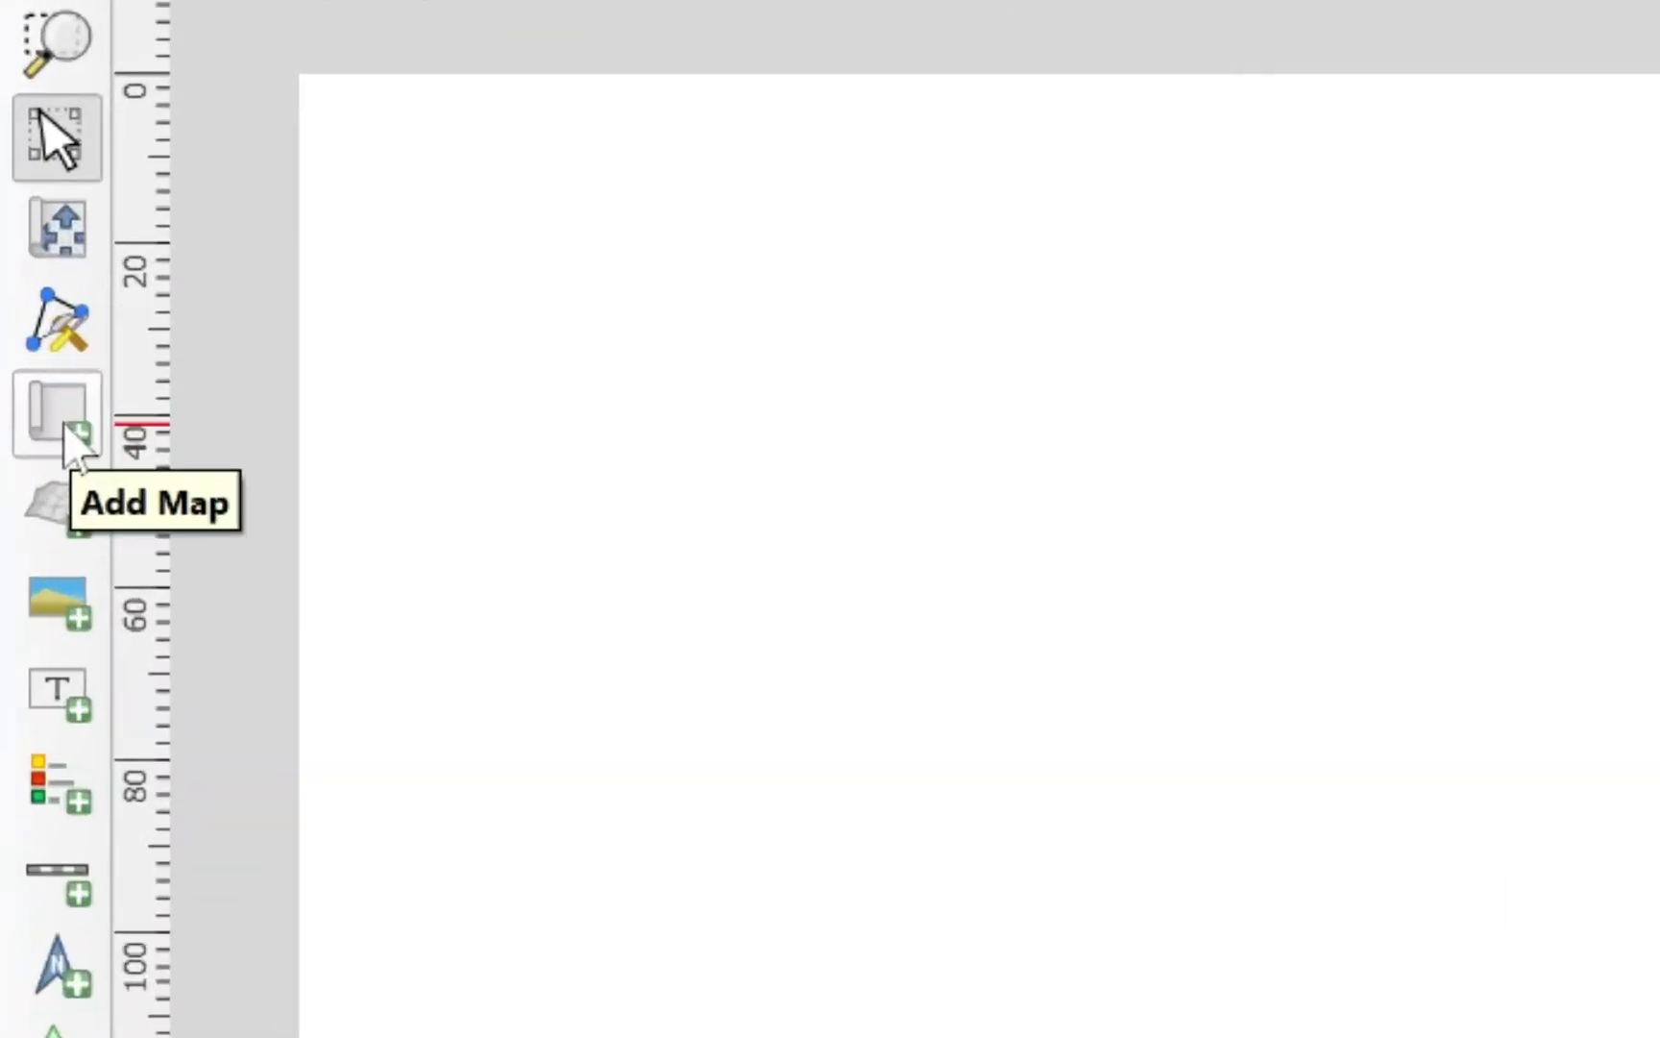
{"action": "left_click", "coordinate": [63, 427]}
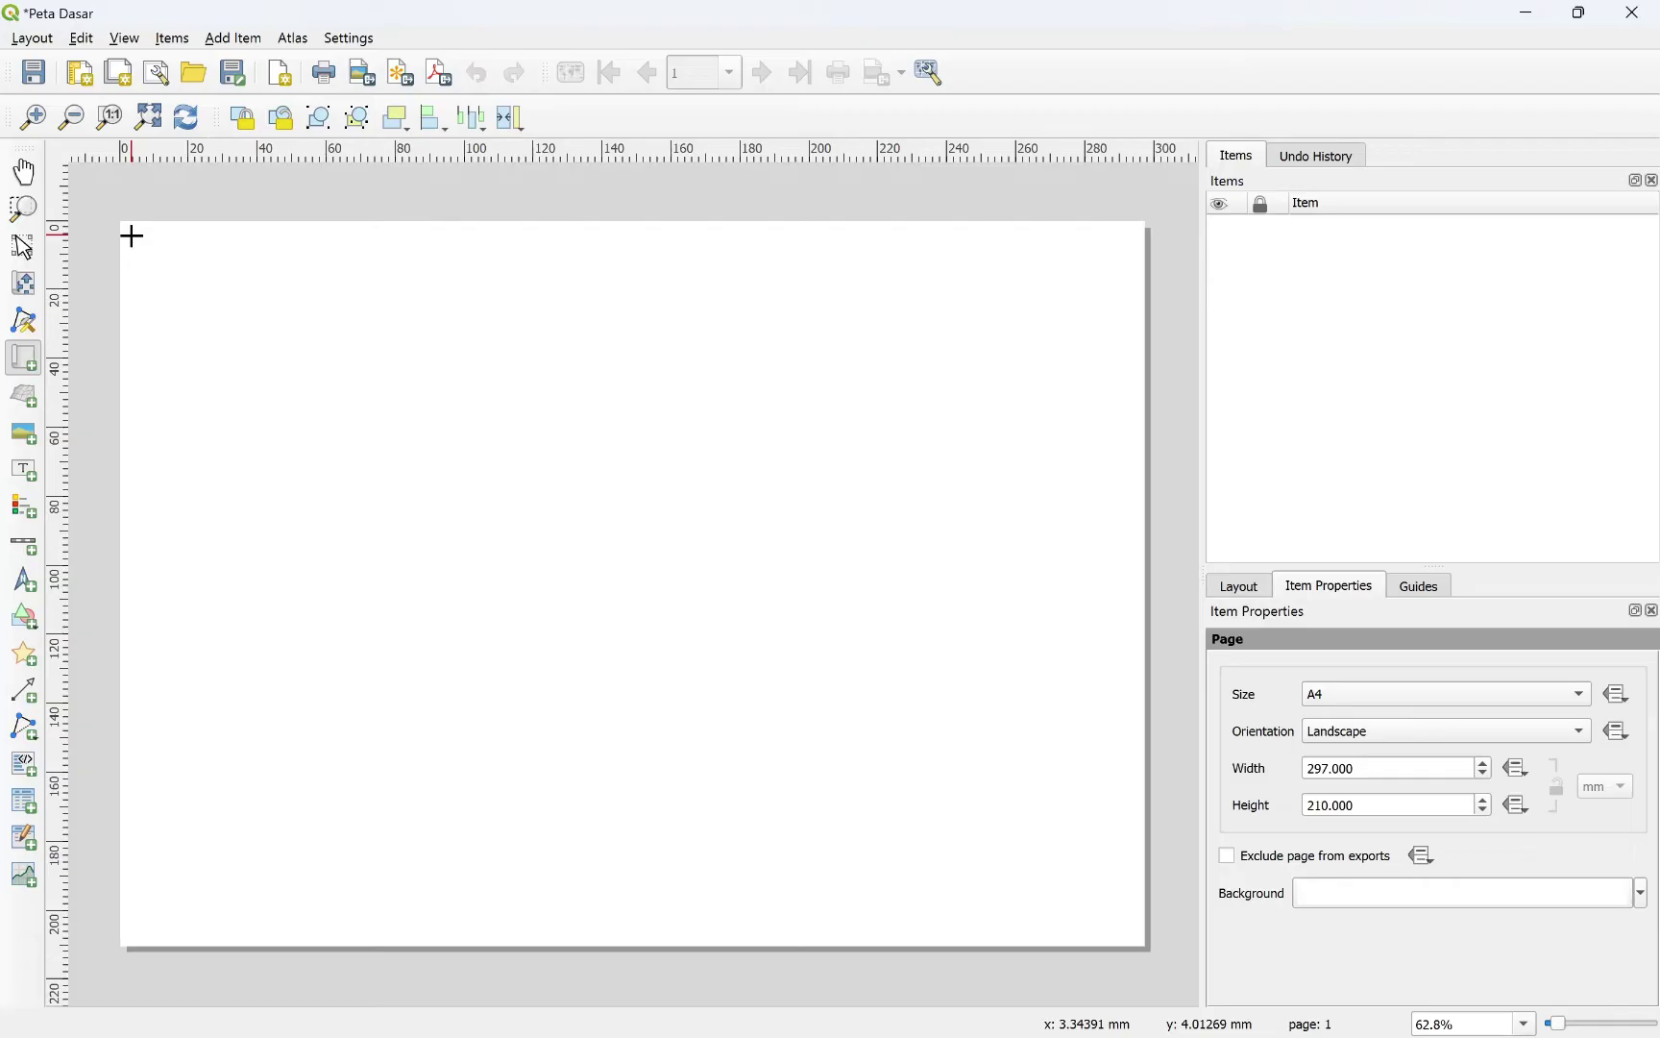
{"action": "left_click_drag", "start_coordinate": [132, 235], "coordinate": [886, 921]}
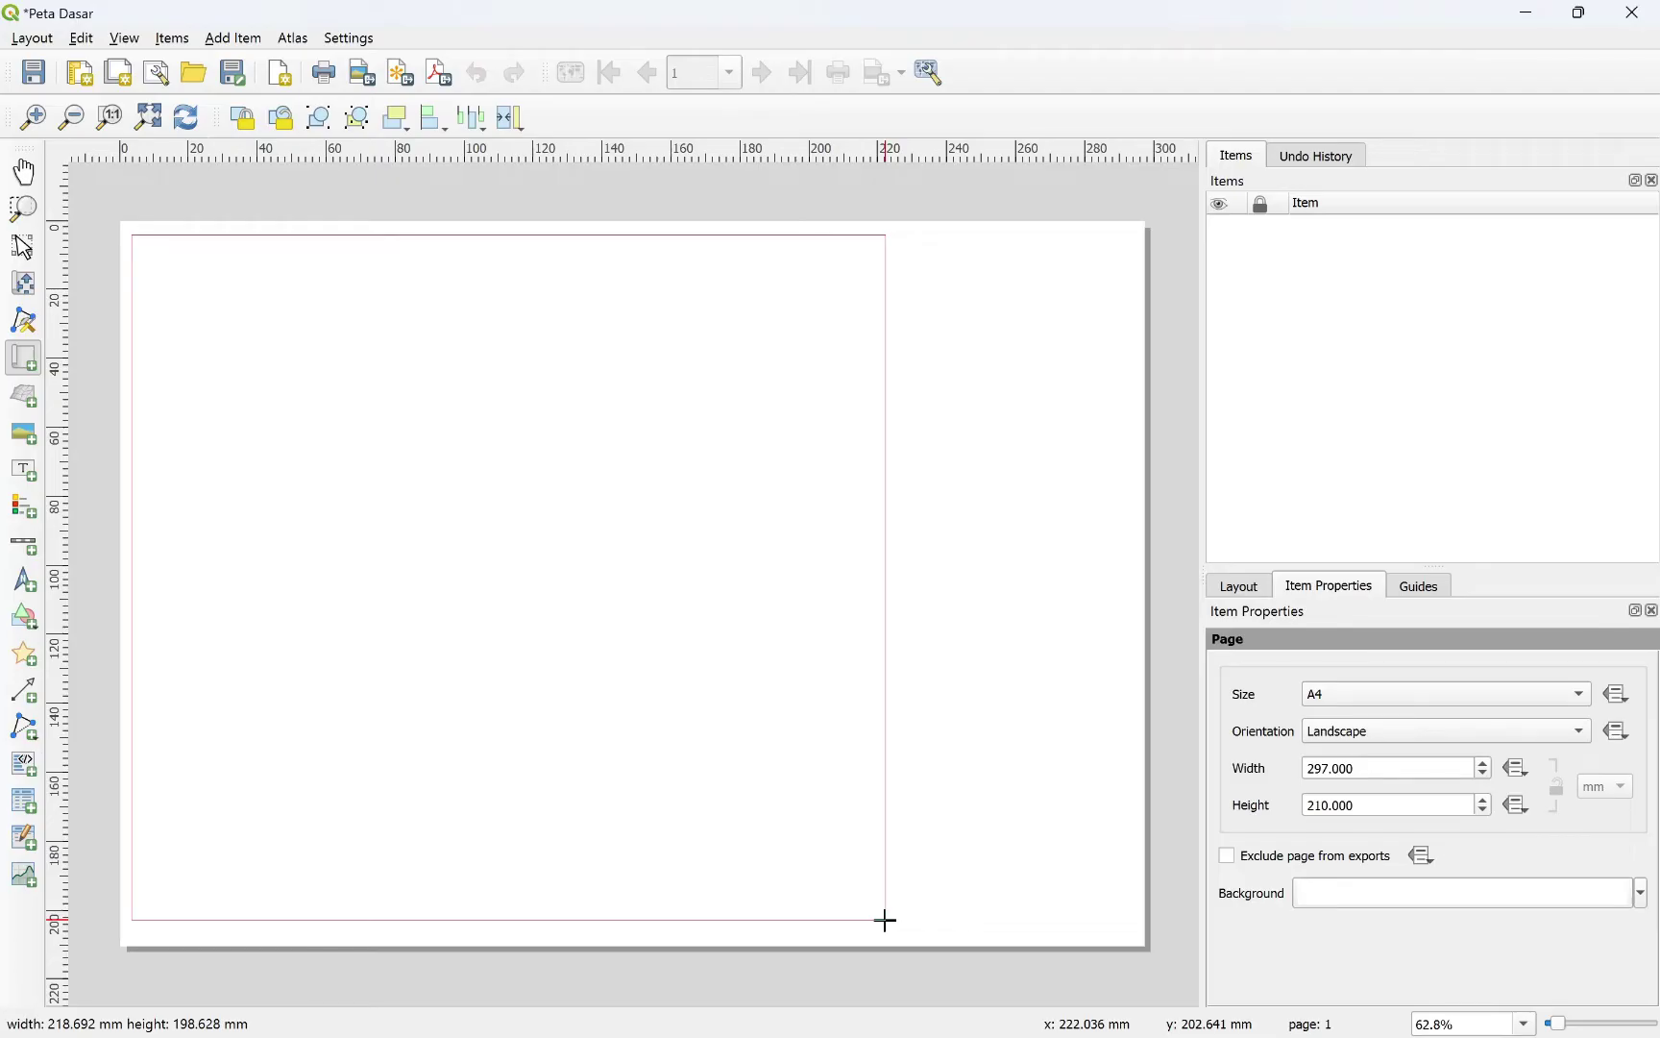
{"action": "mouse_move", "coordinate": [884, 921]}
{"action": "left_mouse_down"}
{"action": "mouse_move", "coordinate": [865, 921]}
{"action": "mouse_move", "coordinate": [897, 927]}
{"action": "mouse_move", "coordinate": [876, 931]}
{"action": "left_mouse_up"}
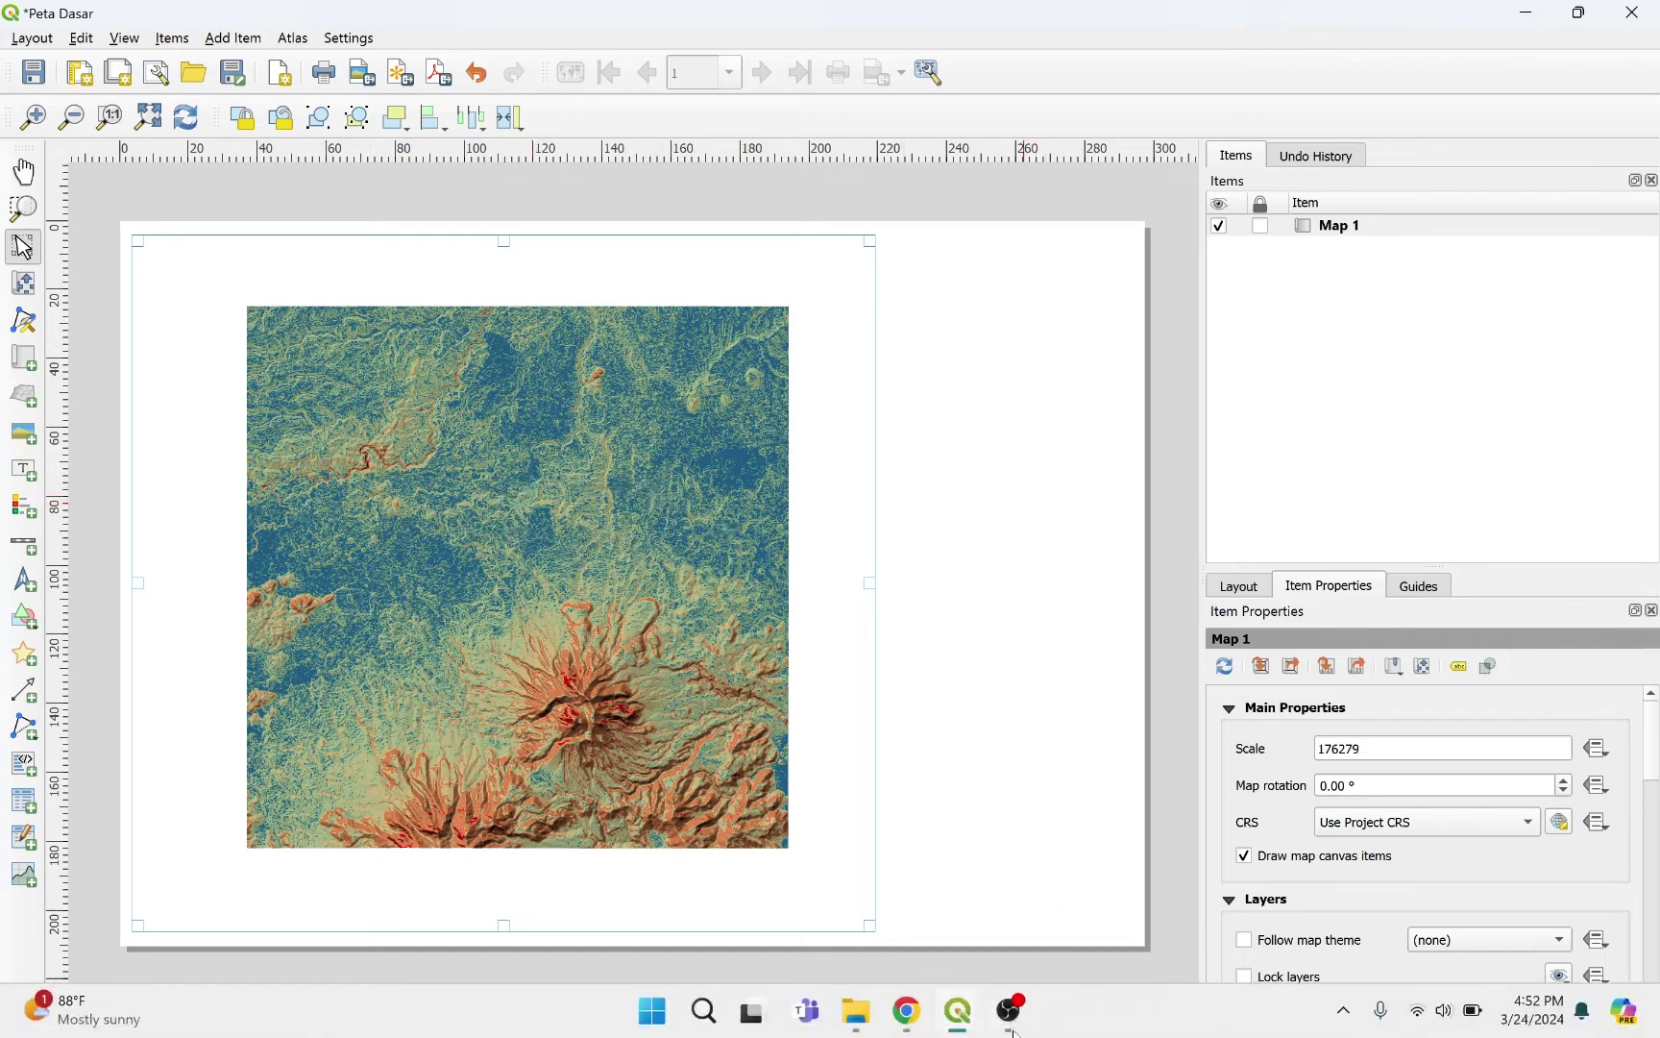
Step: Make the Kontur 400 m and Kontur 100 m layers visible in the main project window and return to the Peta Dasar layout
{"action": "mouse_move", "coordinate": [958, 1009]}
{"action": "left_click", "coordinate": [844, 909]}
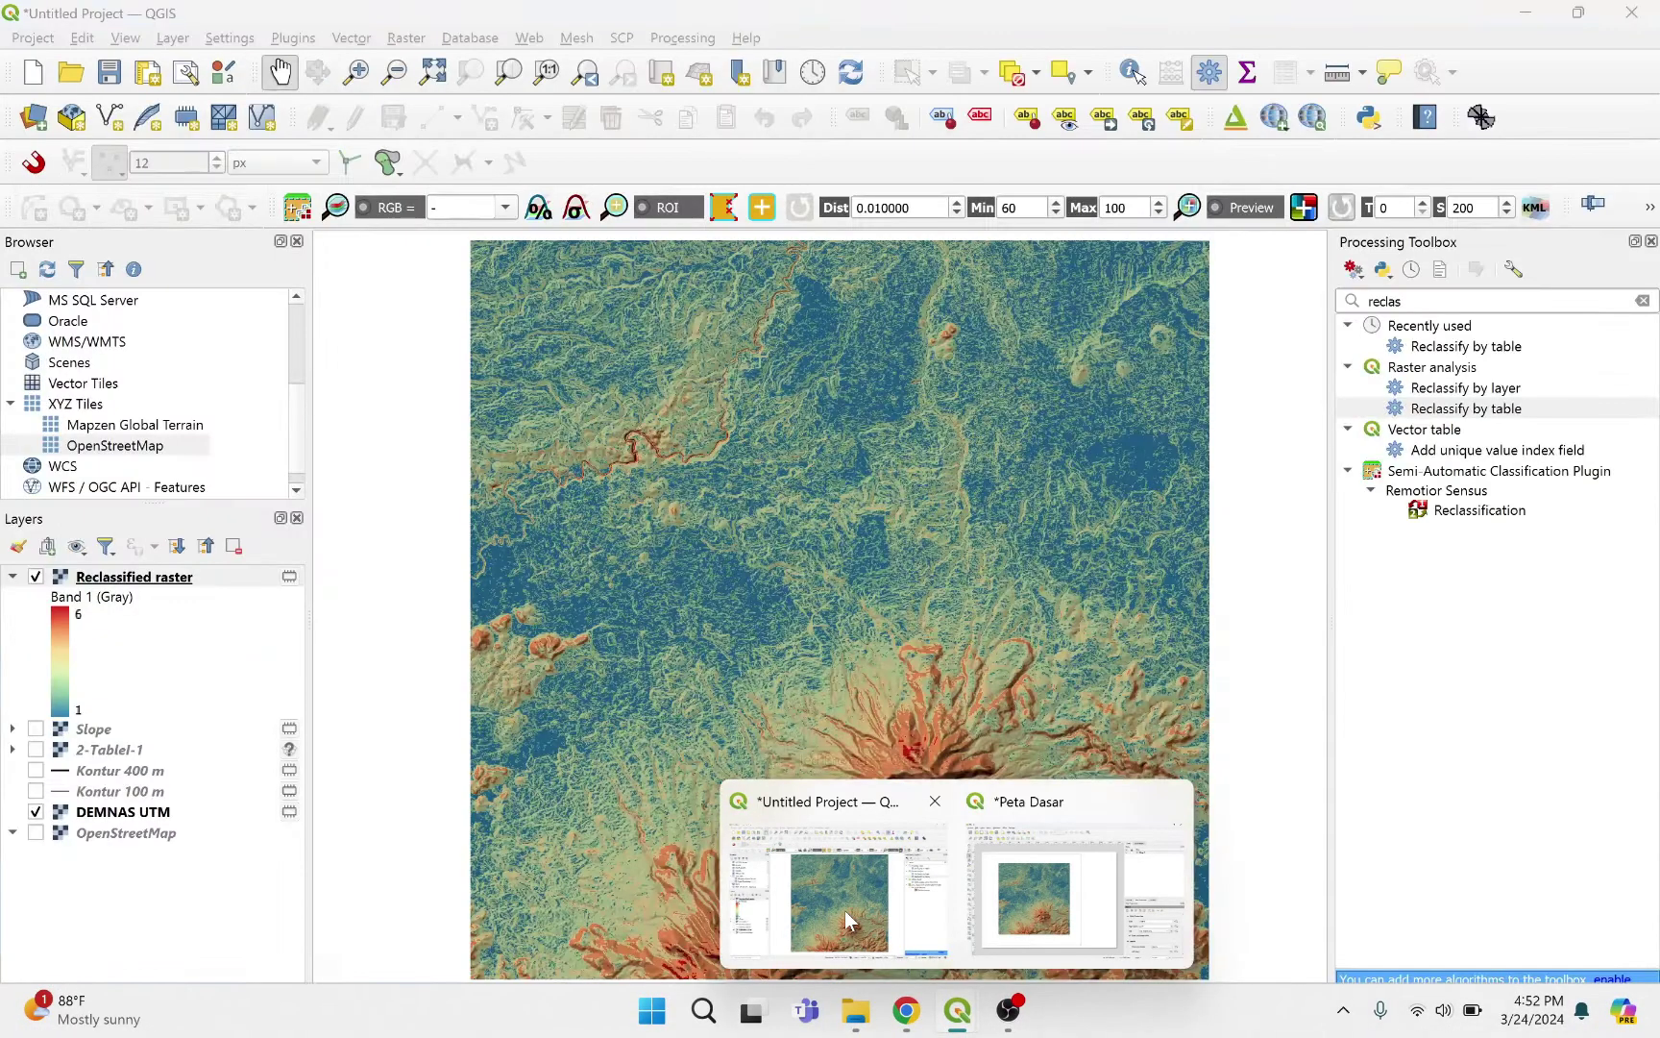
{"action": "left_click", "coordinate": [37, 771]}
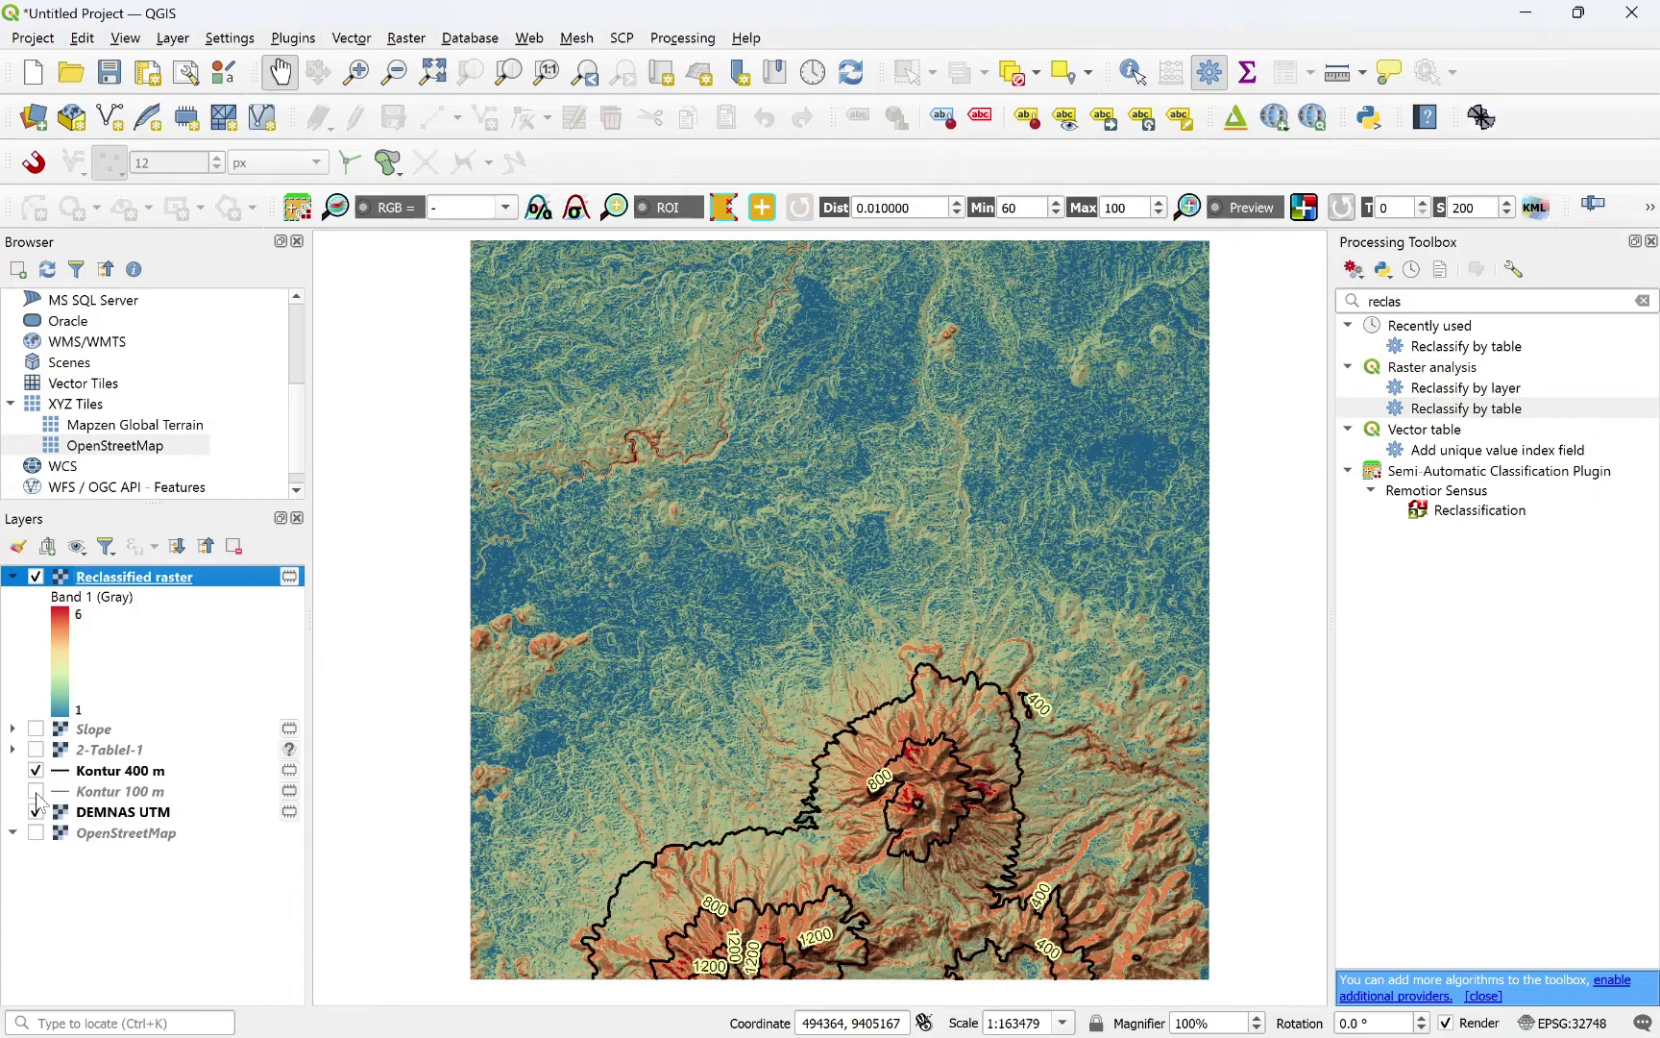
{"action": "left_click", "coordinate": [35, 792]}
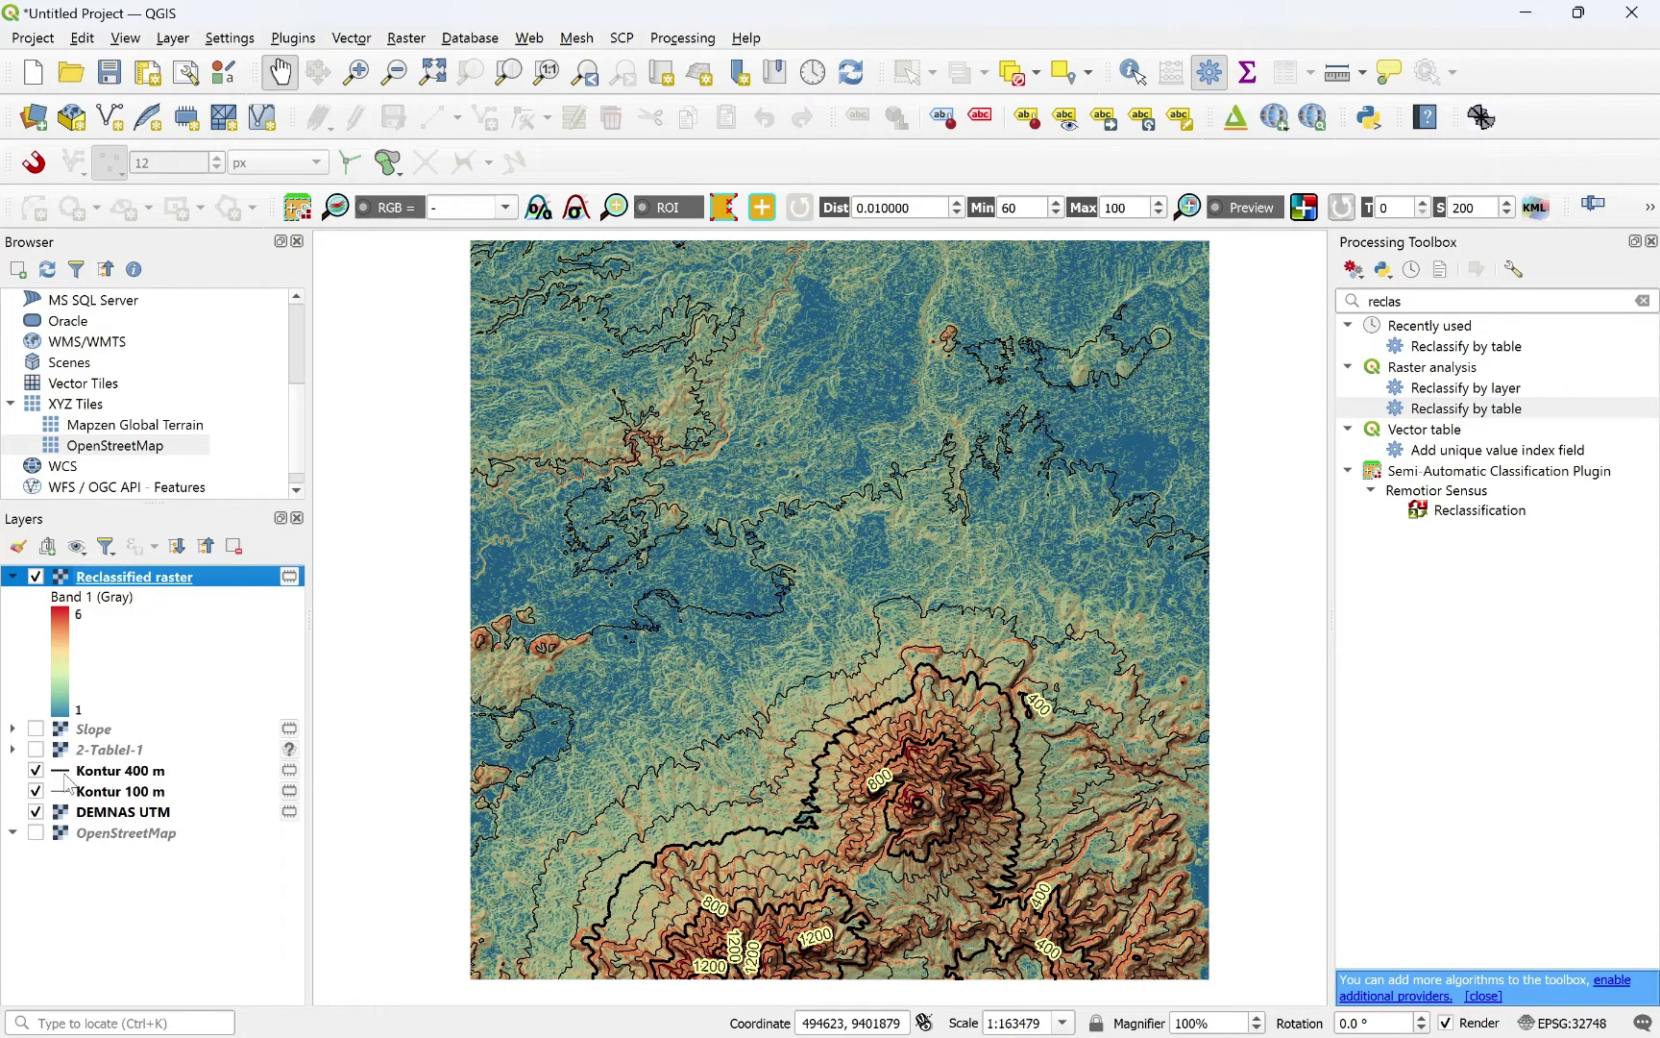
{"action": "mouse_move", "coordinate": [988, 1009]}
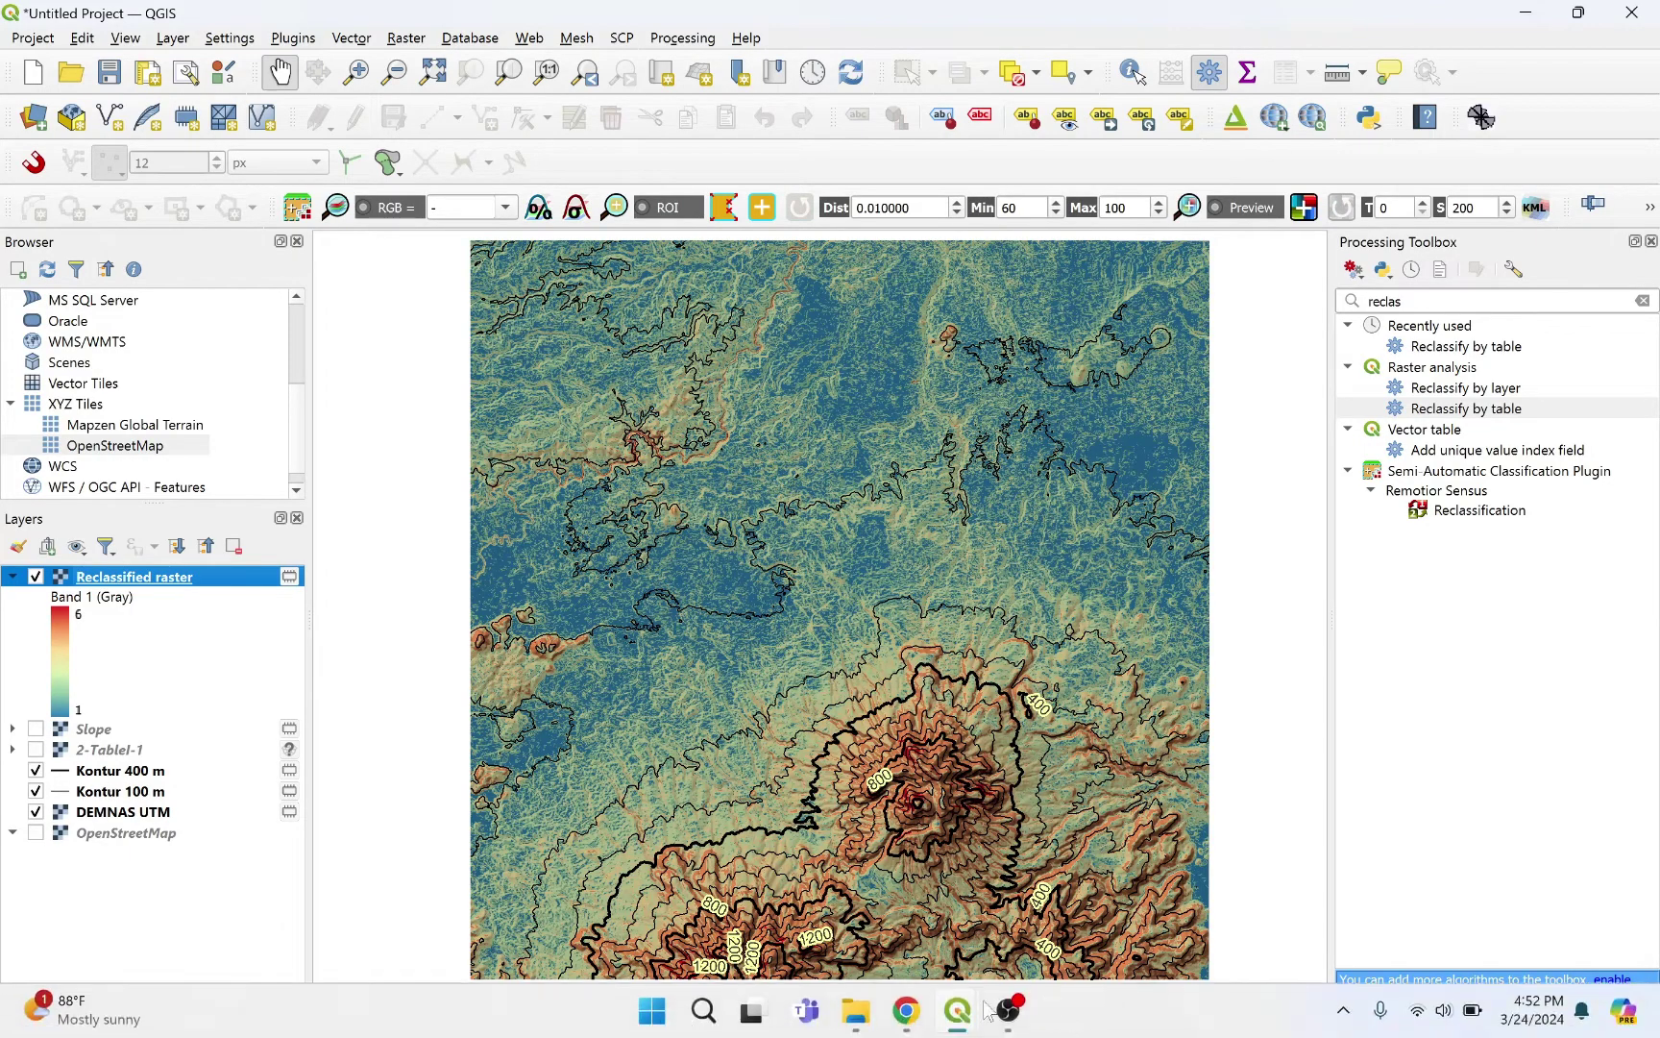
{"action": "left_click", "coordinate": [1035, 917]}
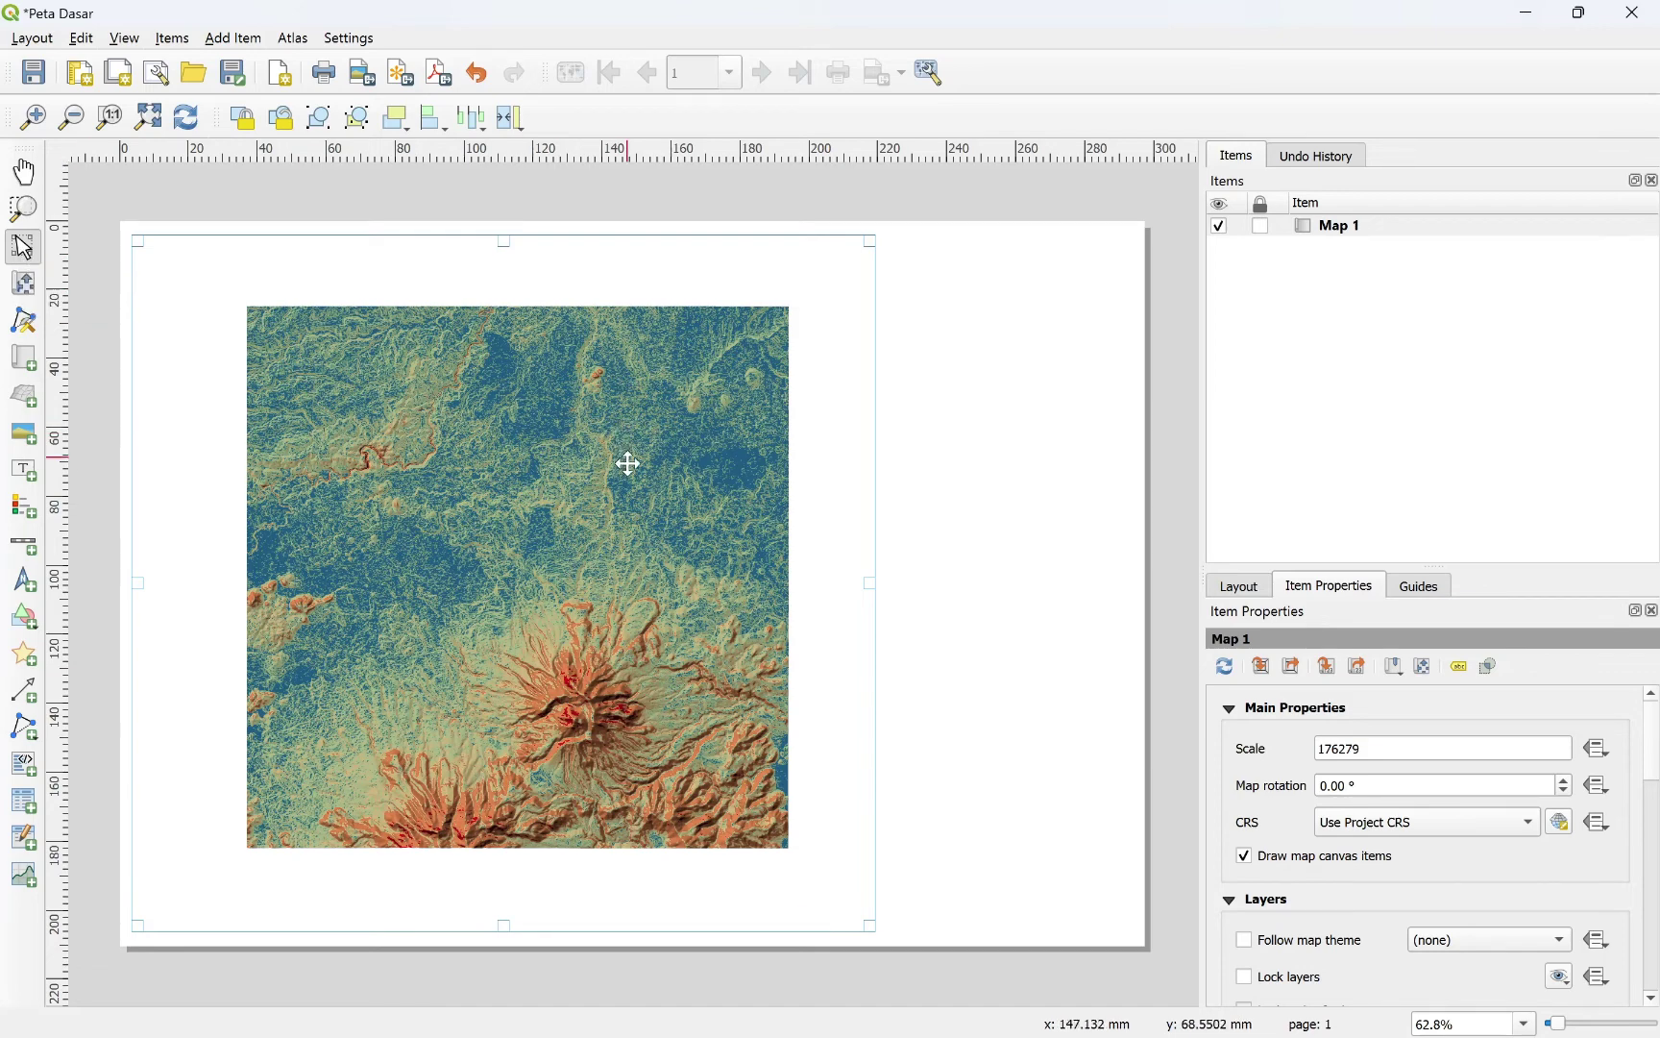
{"action": "scroll", "coordinate": [622, 478], "scroll_direction": "up", "scroll_amount": 1}
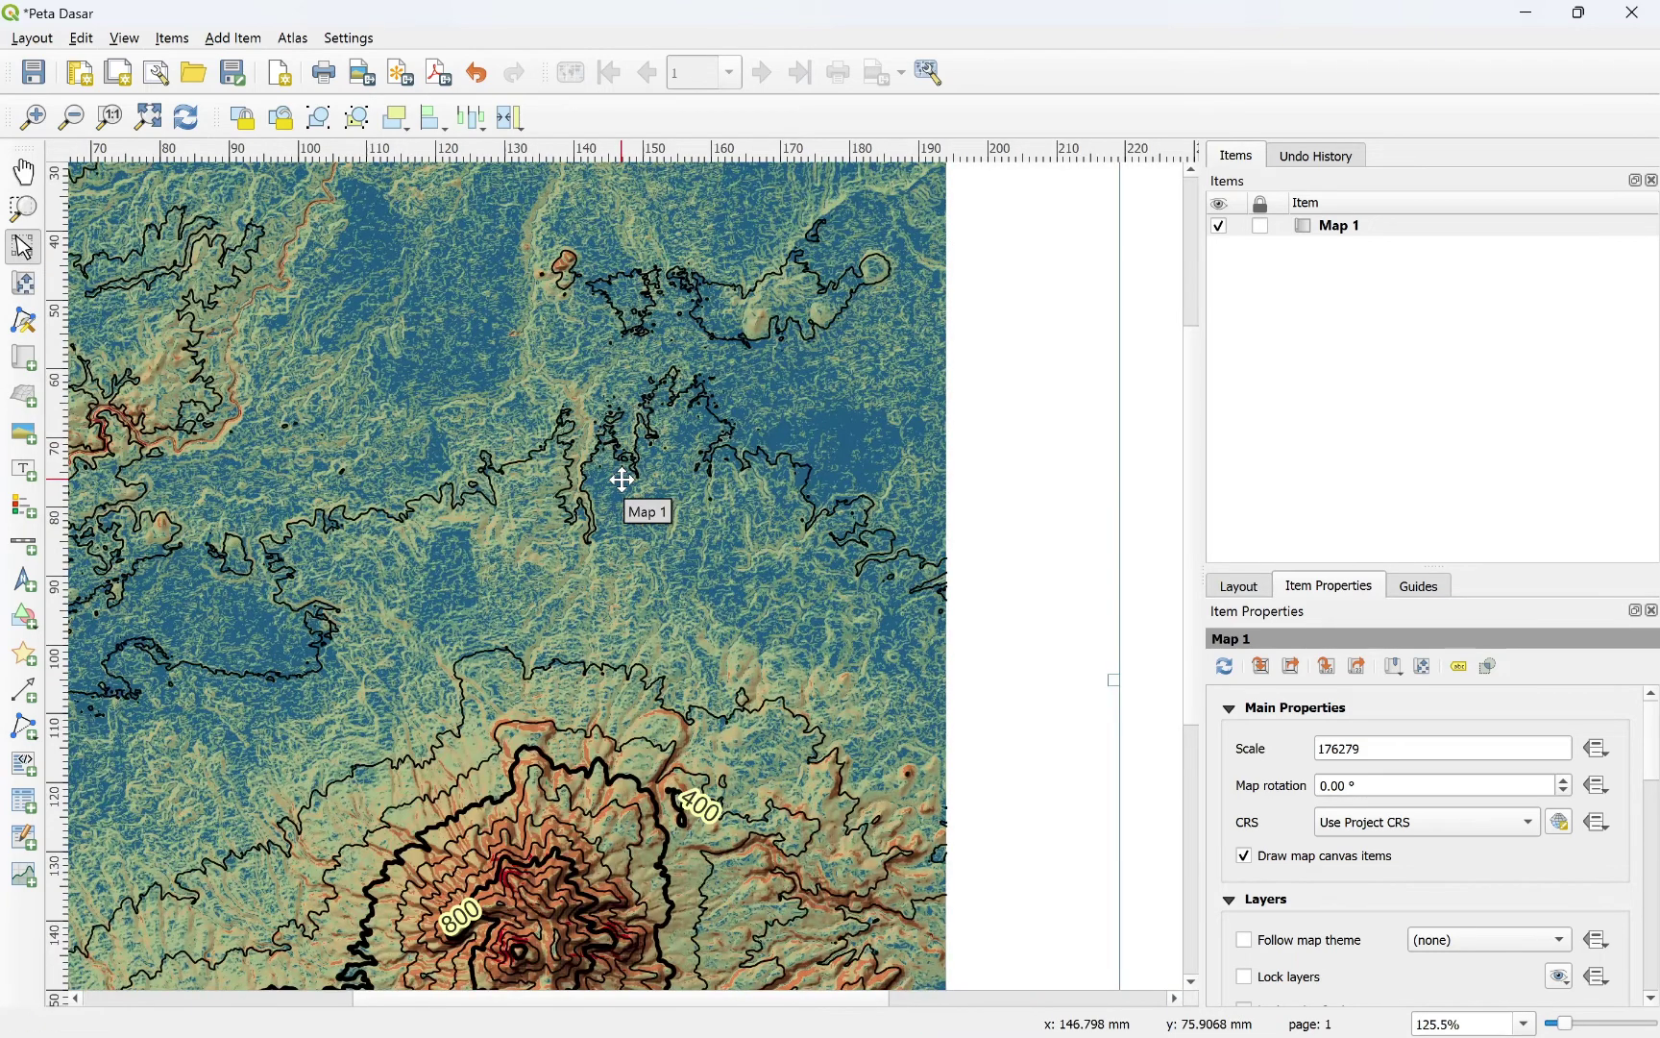
{"action": "scroll", "coordinate": [623, 479], "scroll_direction": "down", "scroll_amount": 1}
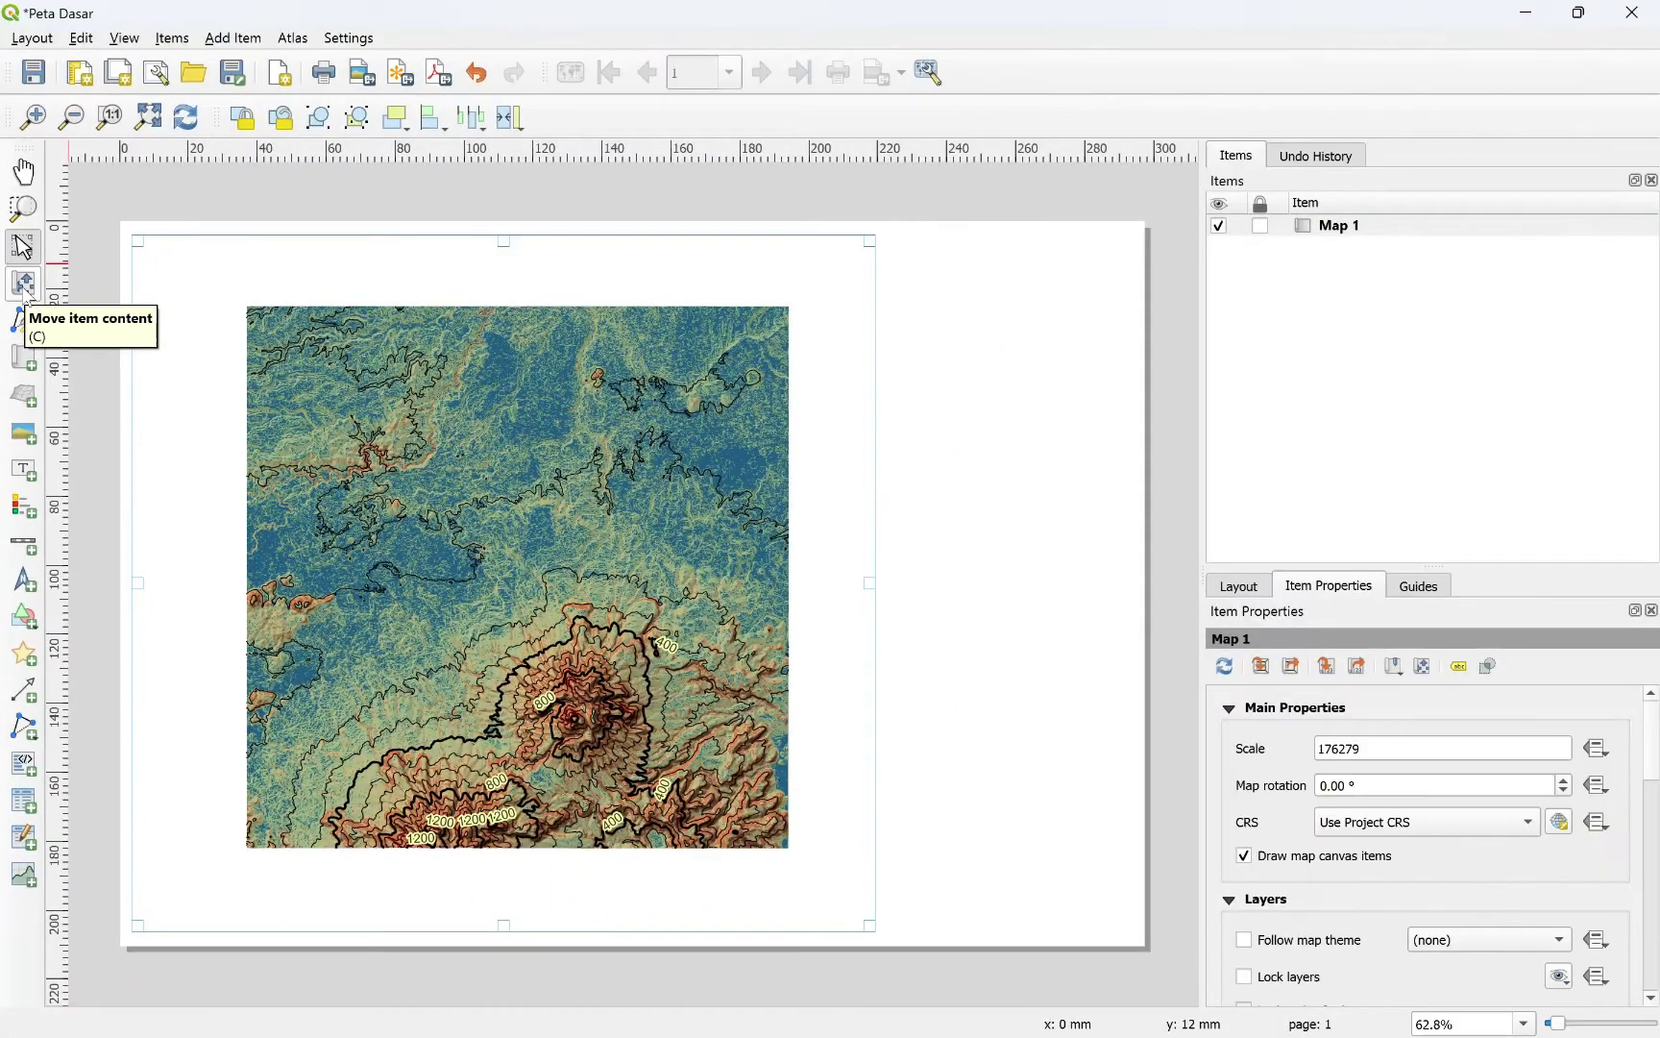
Step: Enlarge and reposition the map content so the raster fills the whole frame, with the volcano in its lower part
{"action": "left_click", "coordinate": [24, 284]}
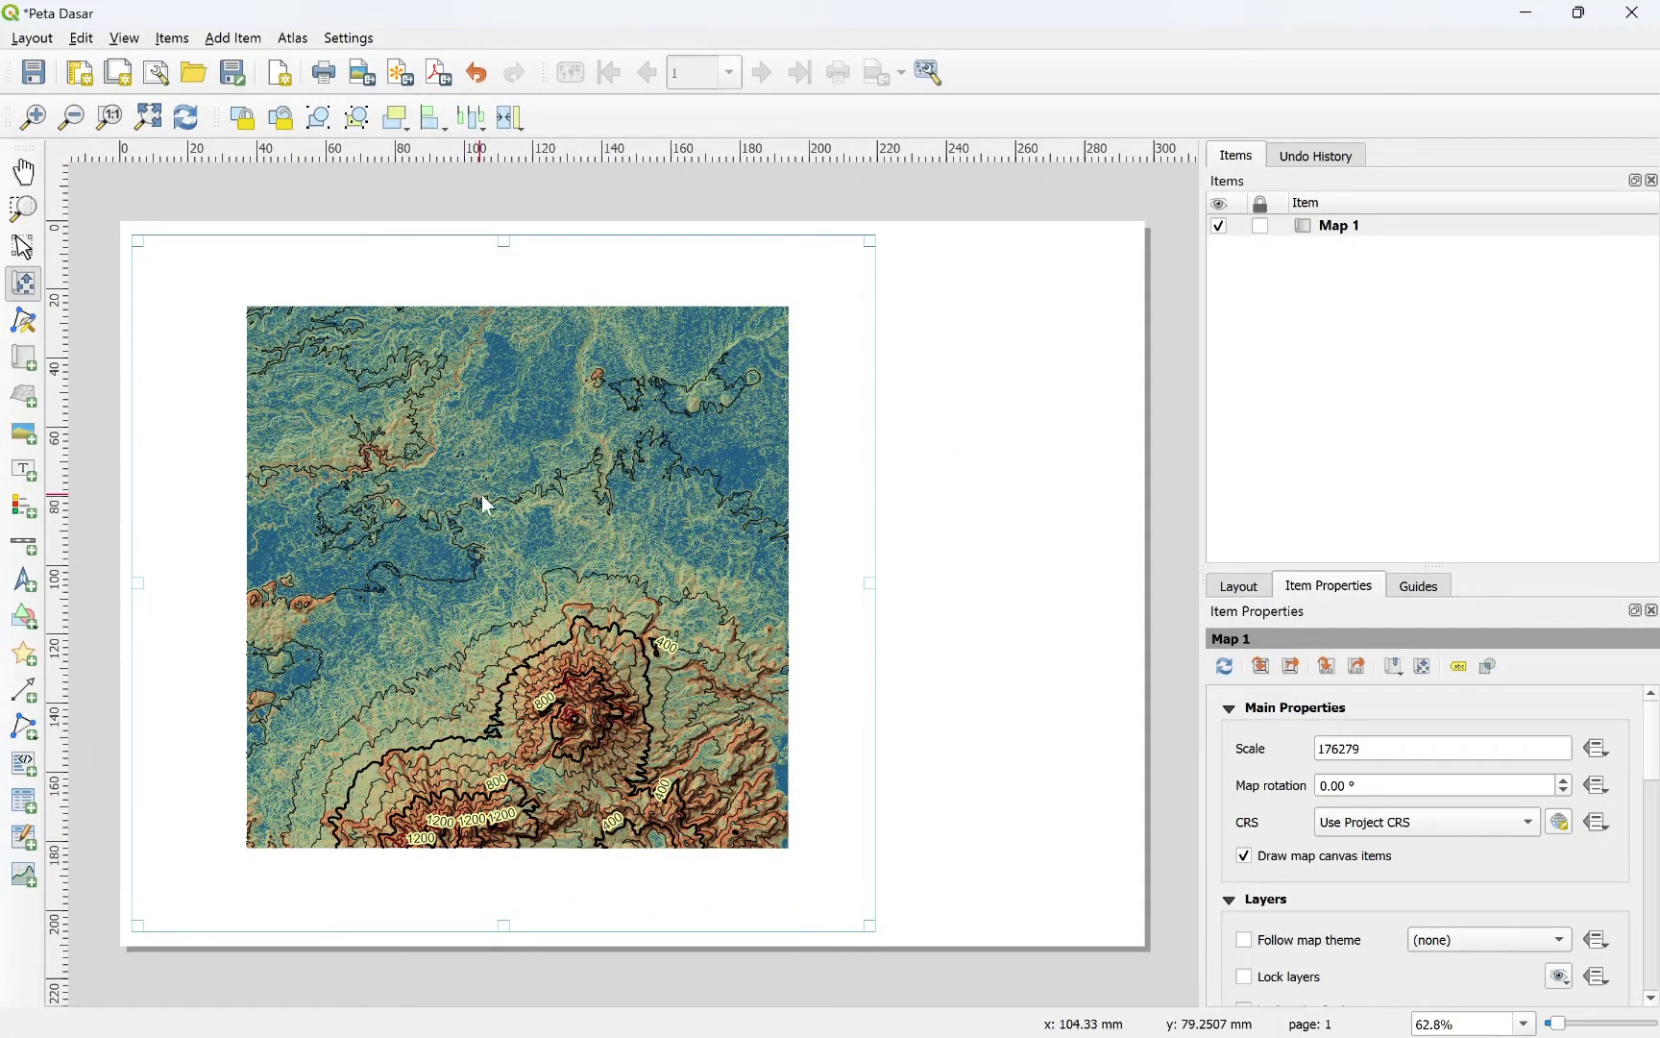
{"action": "left_click_drag", "start_coordinate": [491, 506], "coordinate": [508, 562]}
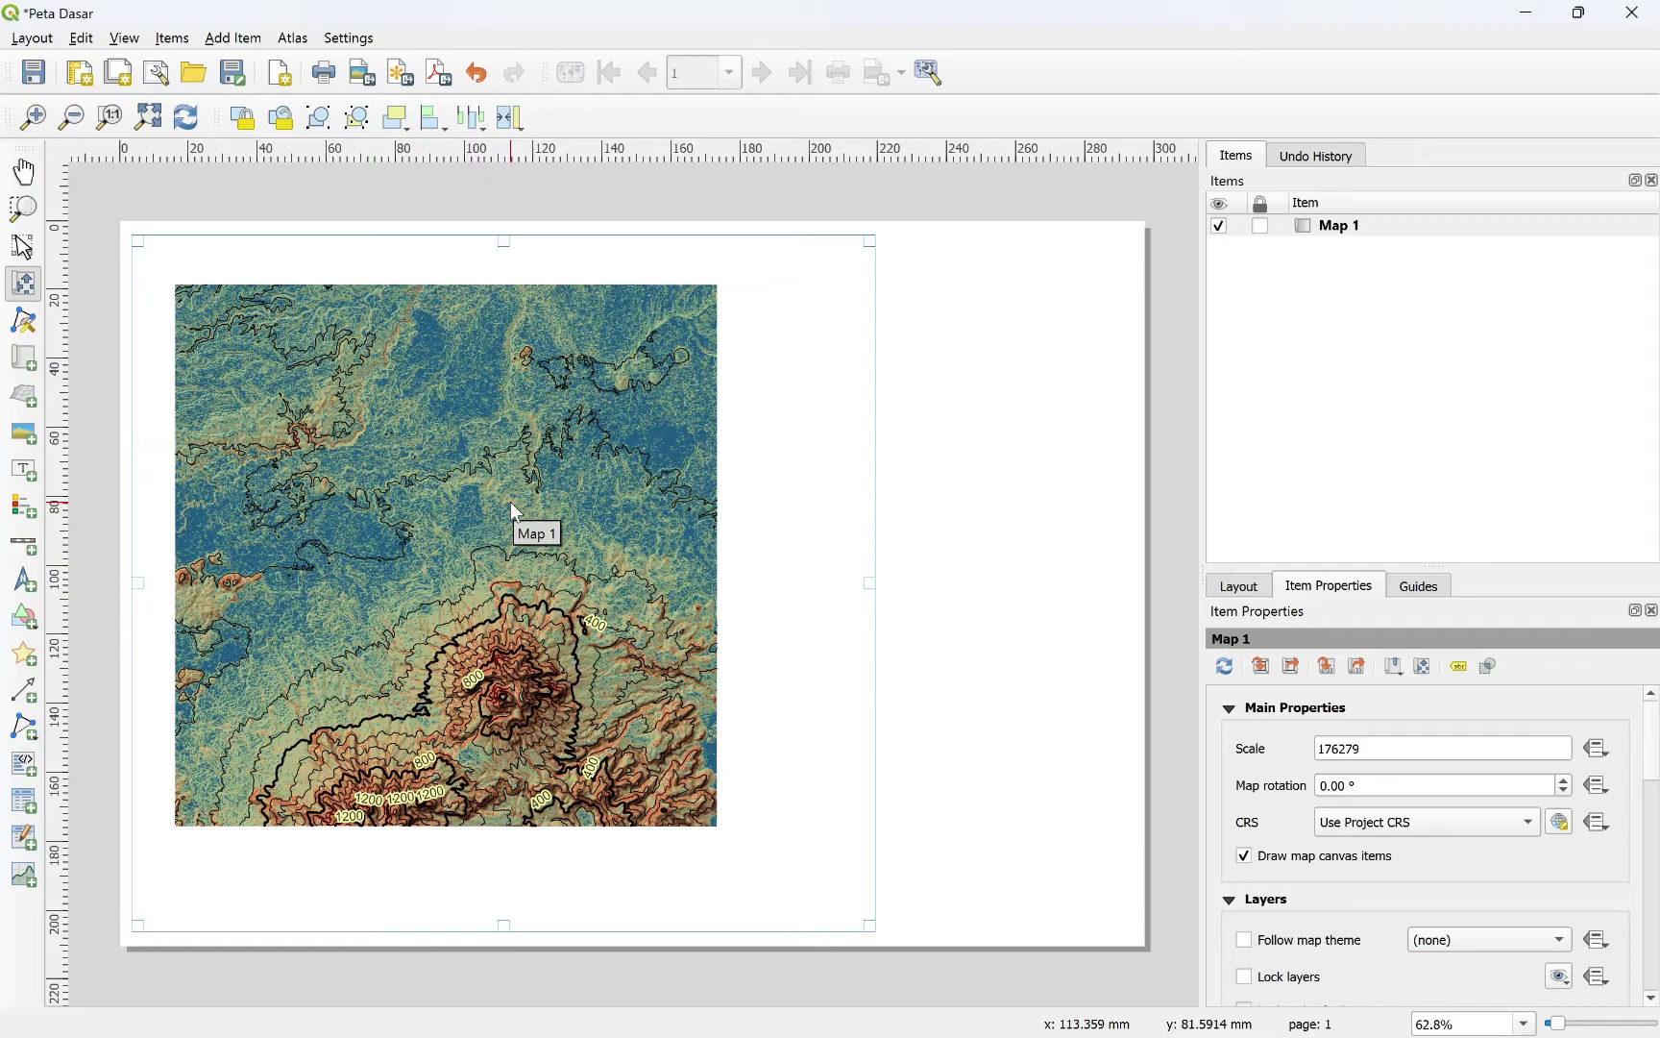
{"action": "scroll", "coordinate": [510, 502], "scroll_direction": "up", "scroll_amount": 1}
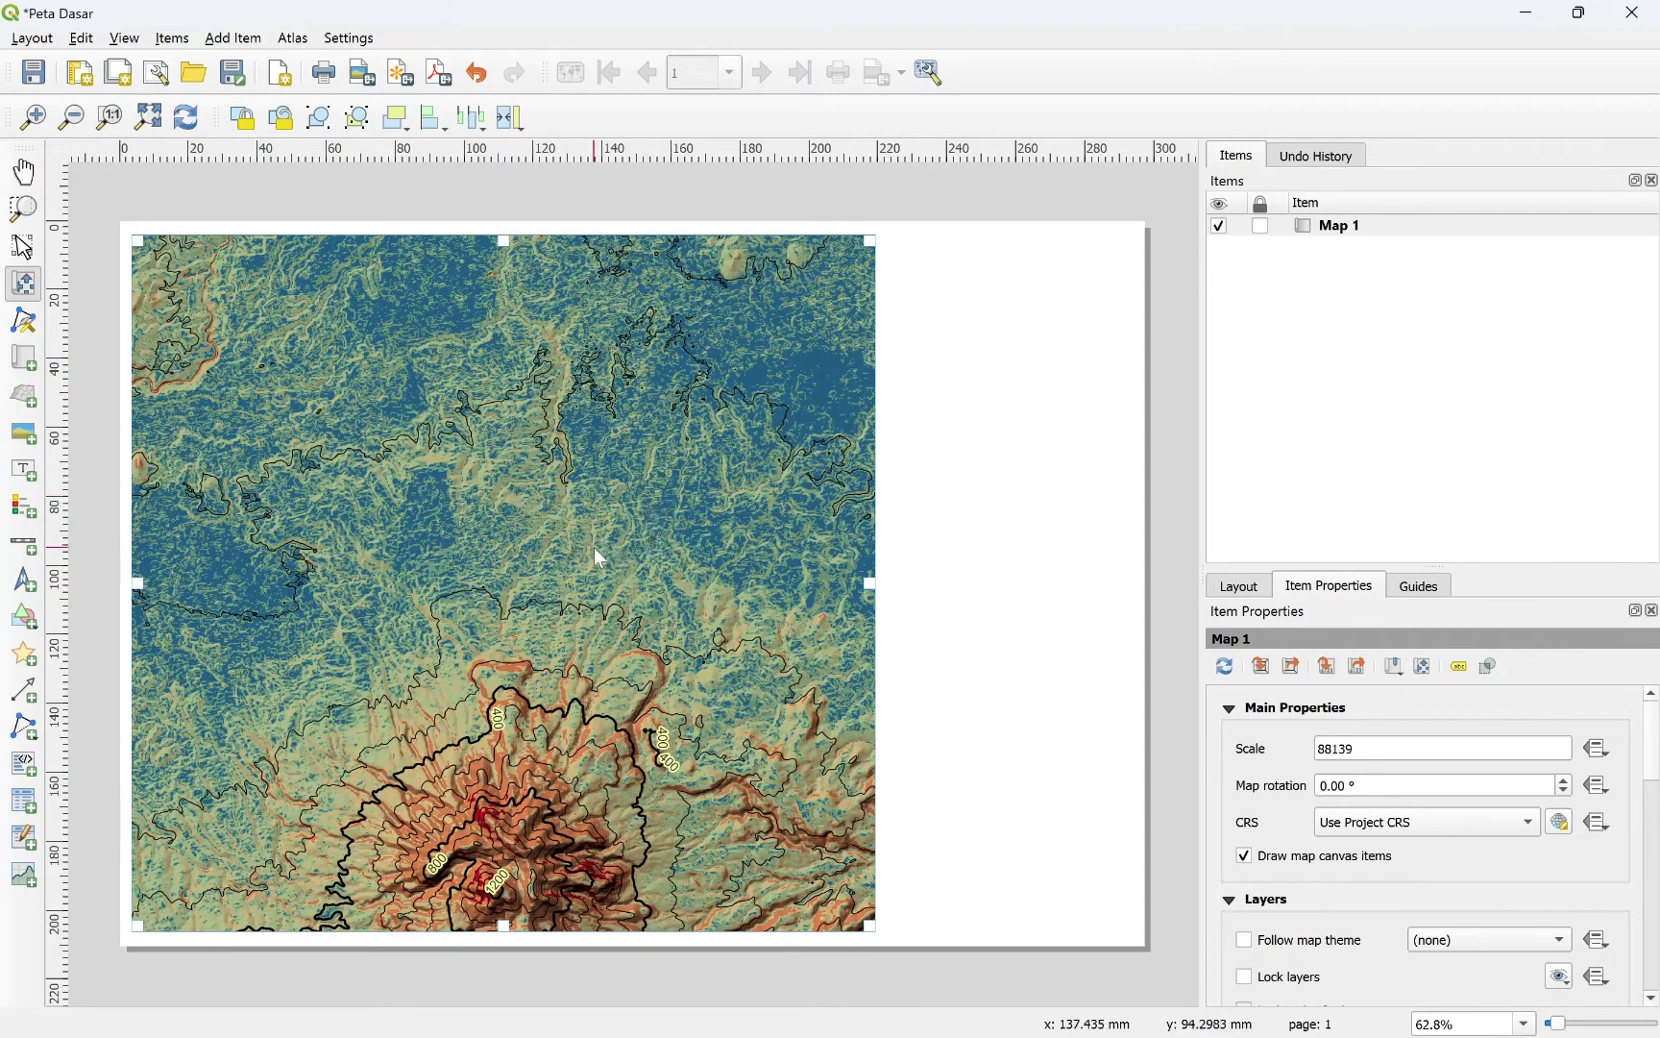
{"action": "left_click_drag", "start_coordinate": [552, 609], "coordinate": [538, 533]}
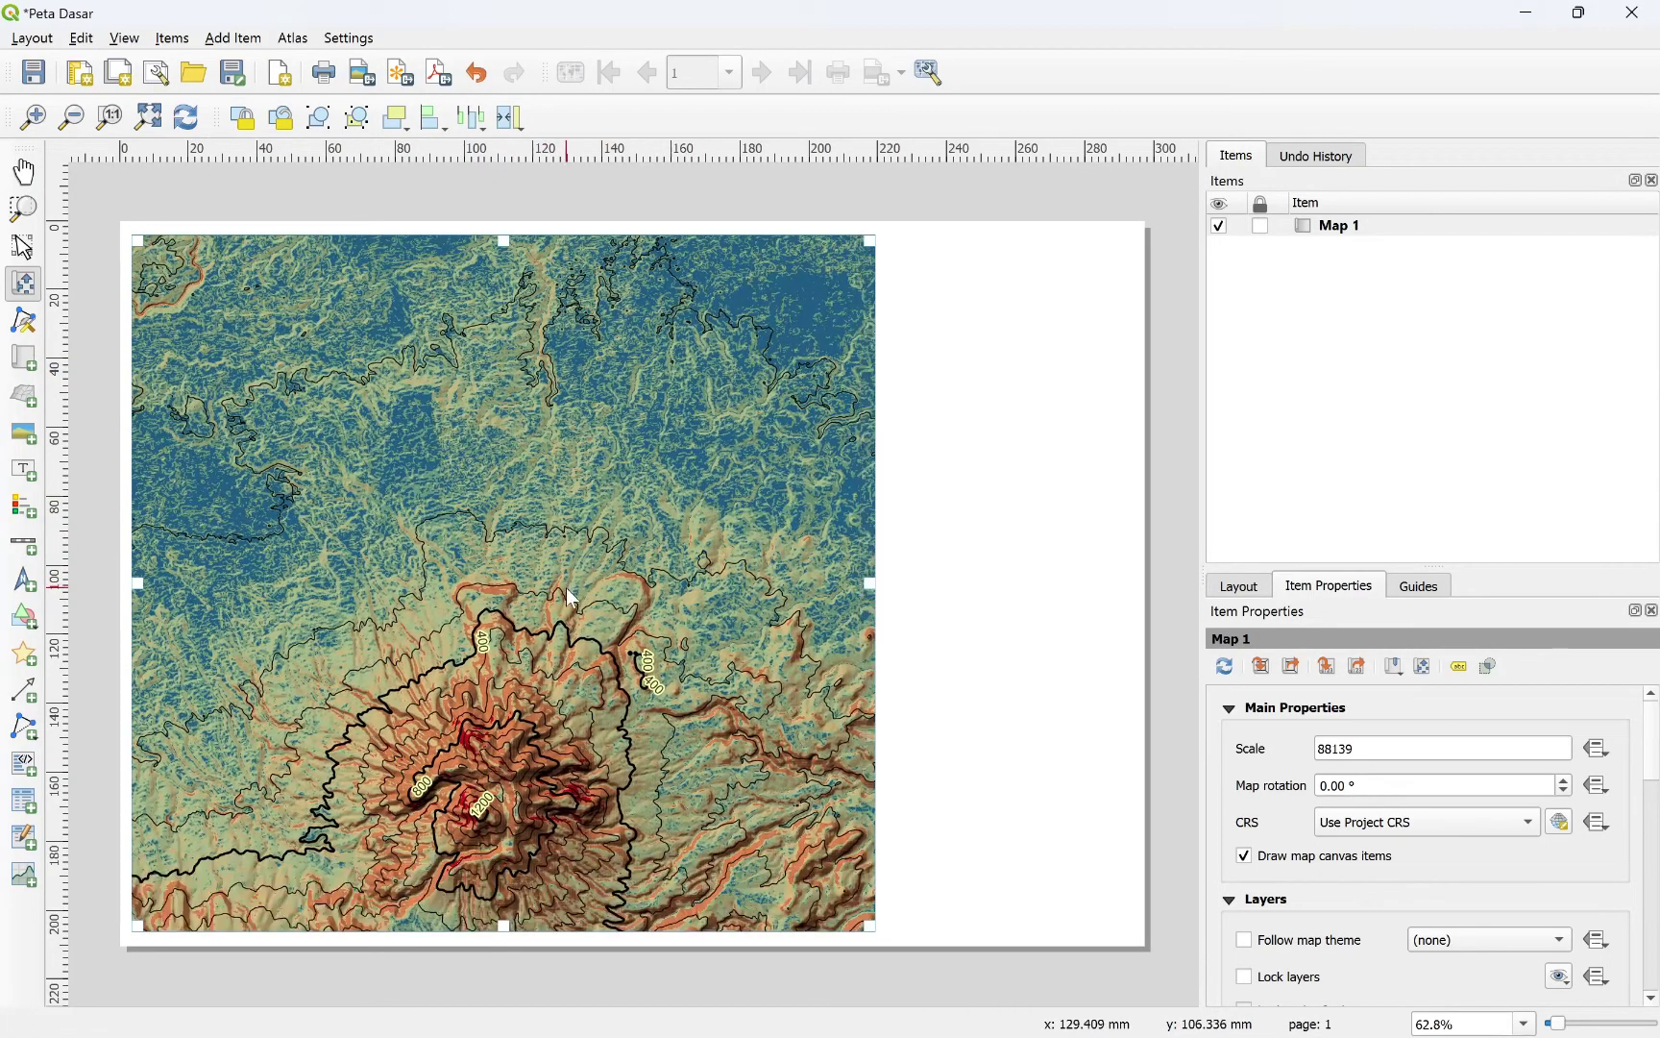
{"action": "left_click_drag", "start_coordinate": [566, 593], "coordinate": [566, 562]}
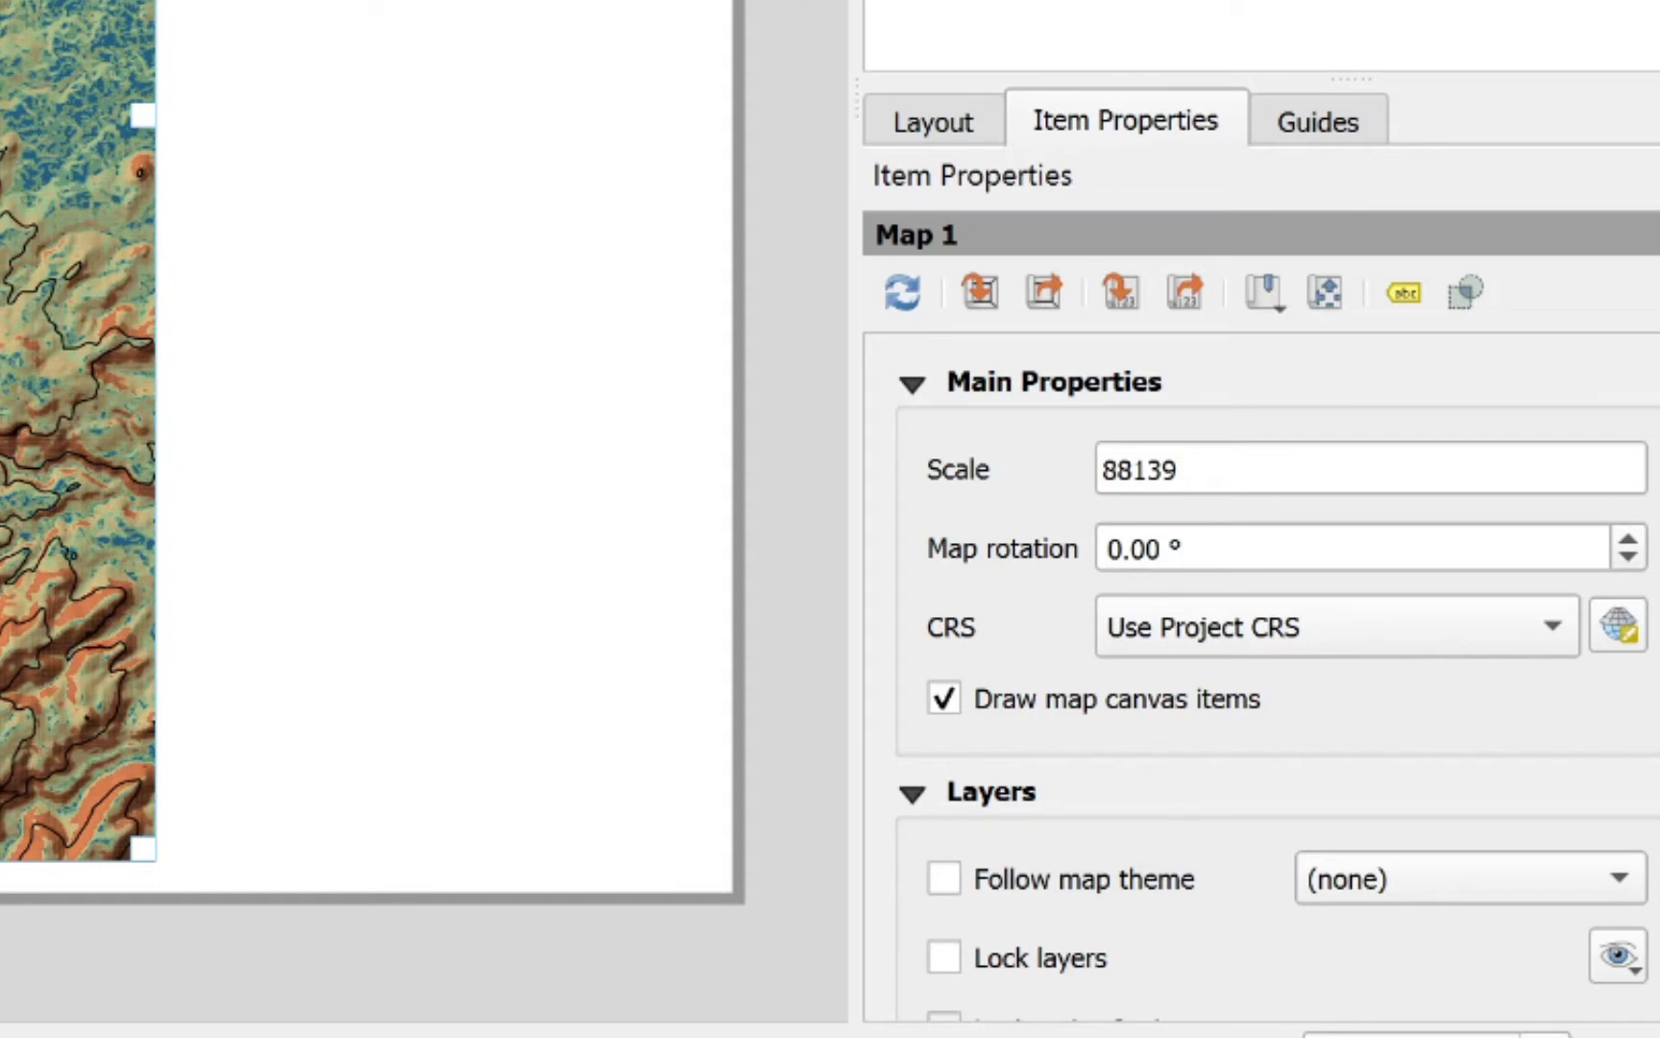
Step: Set the scale of Map 1 to 85000
{"action": "left_click_drag", "start_coordinate": [1179, 471], "coordinate": [1104, 471]}
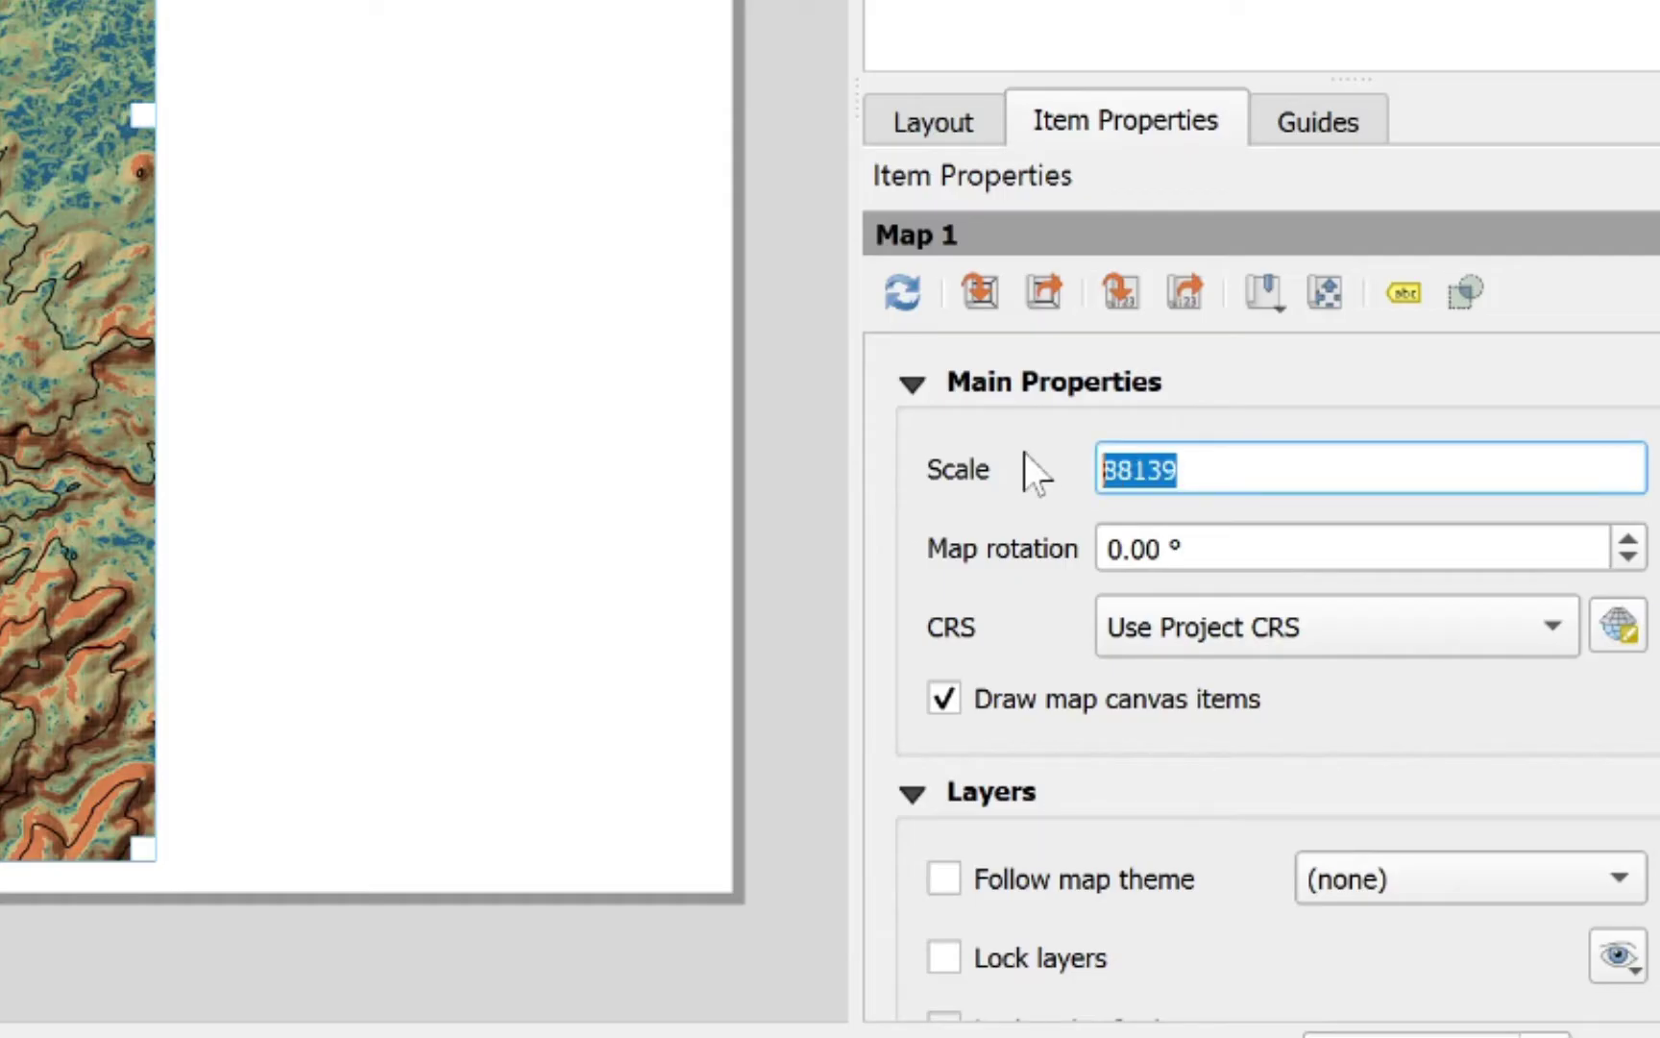
{"action": "type", "text": "8"}
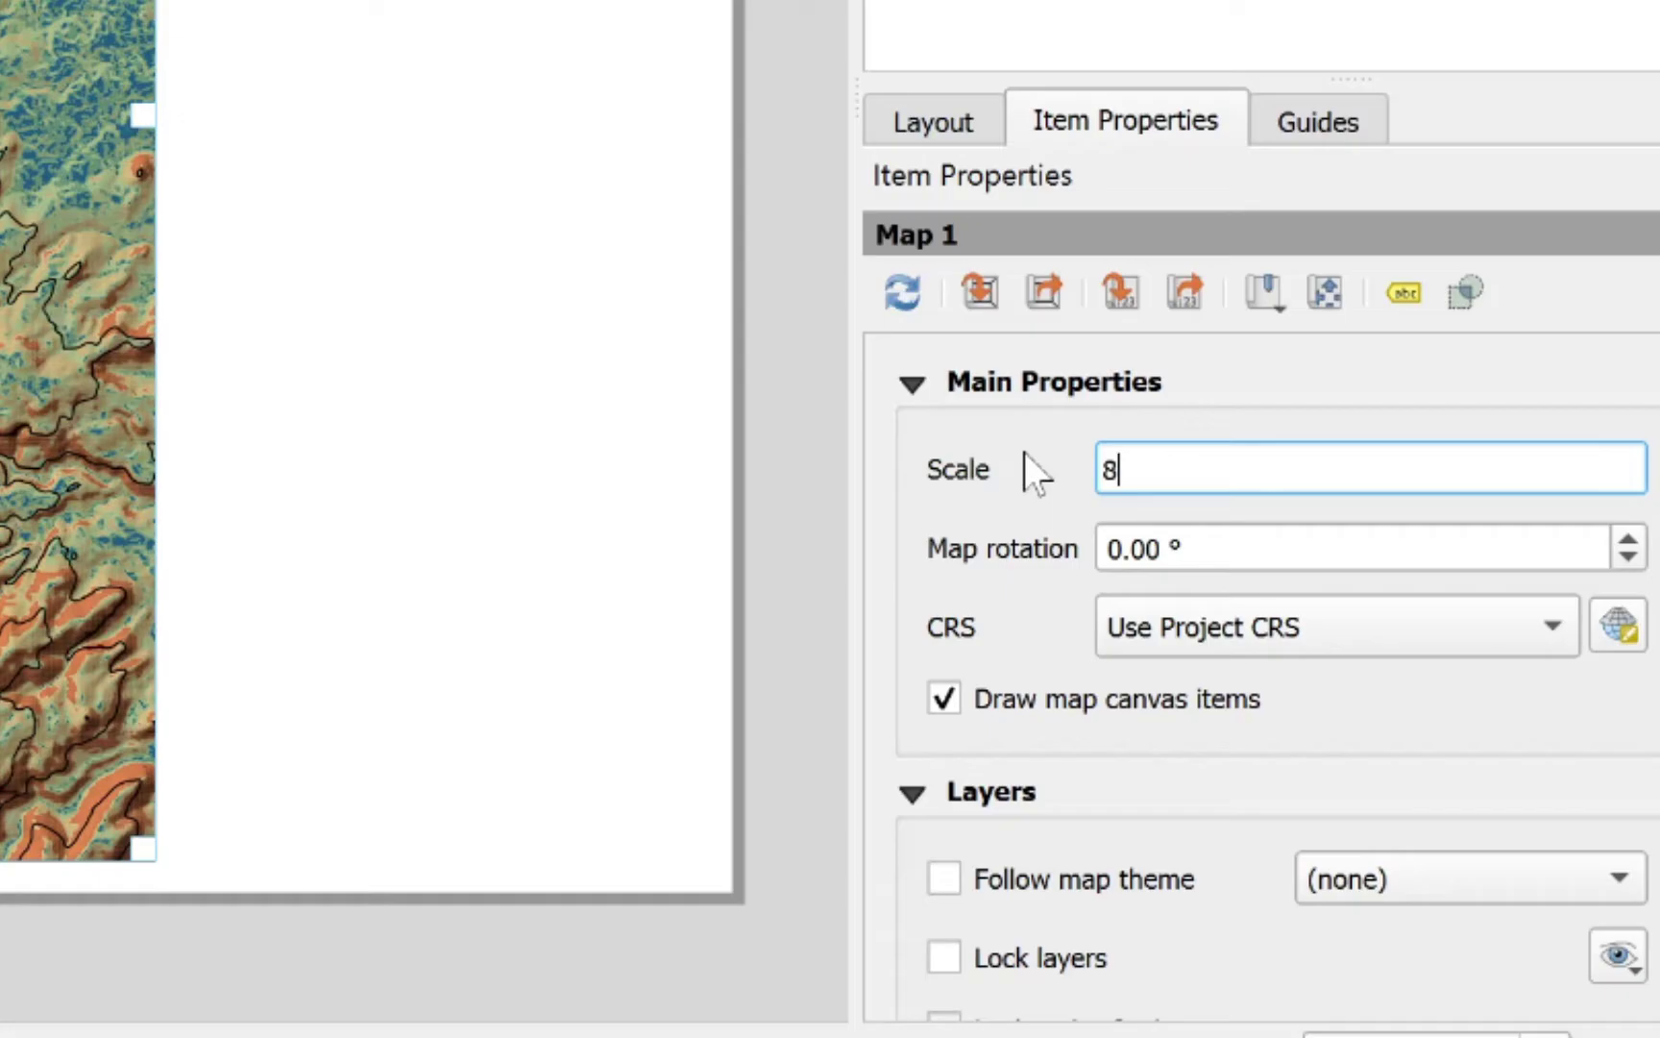
{"action": "type", "text": "5000"}
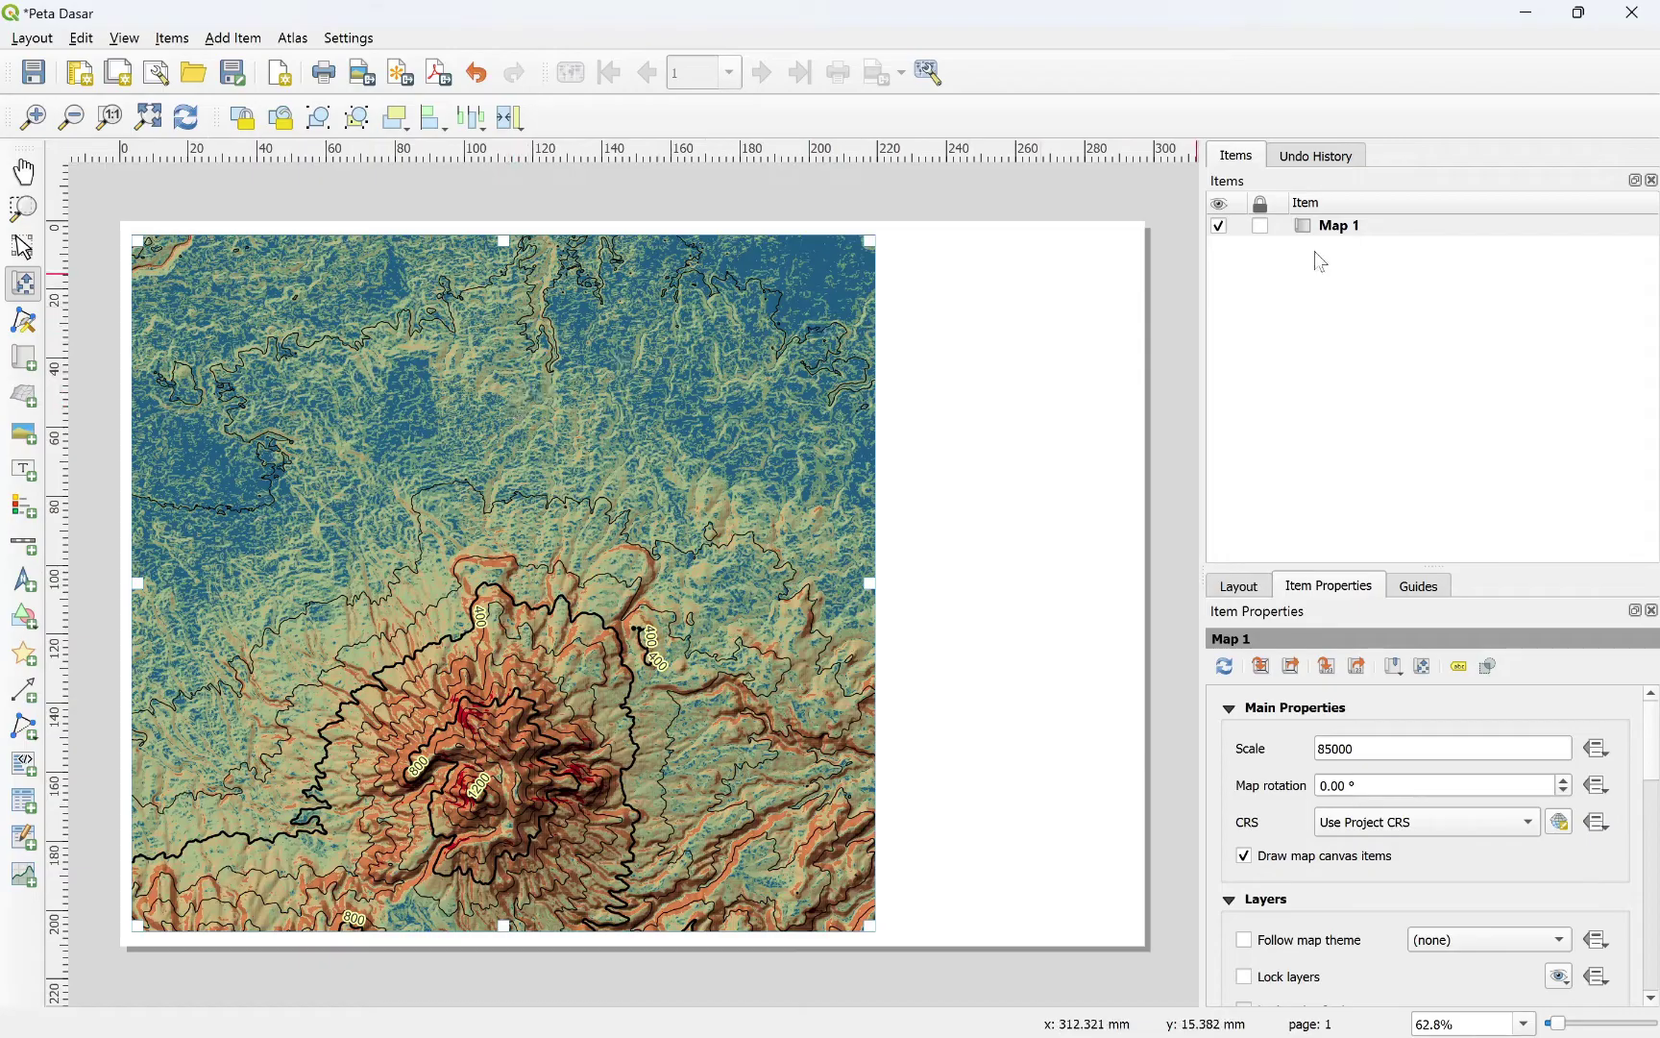
Step: Lock the Map 1 item in the layout and enable layer locking for it
{"action": "left_click", "coordinate": [1261, 227]}
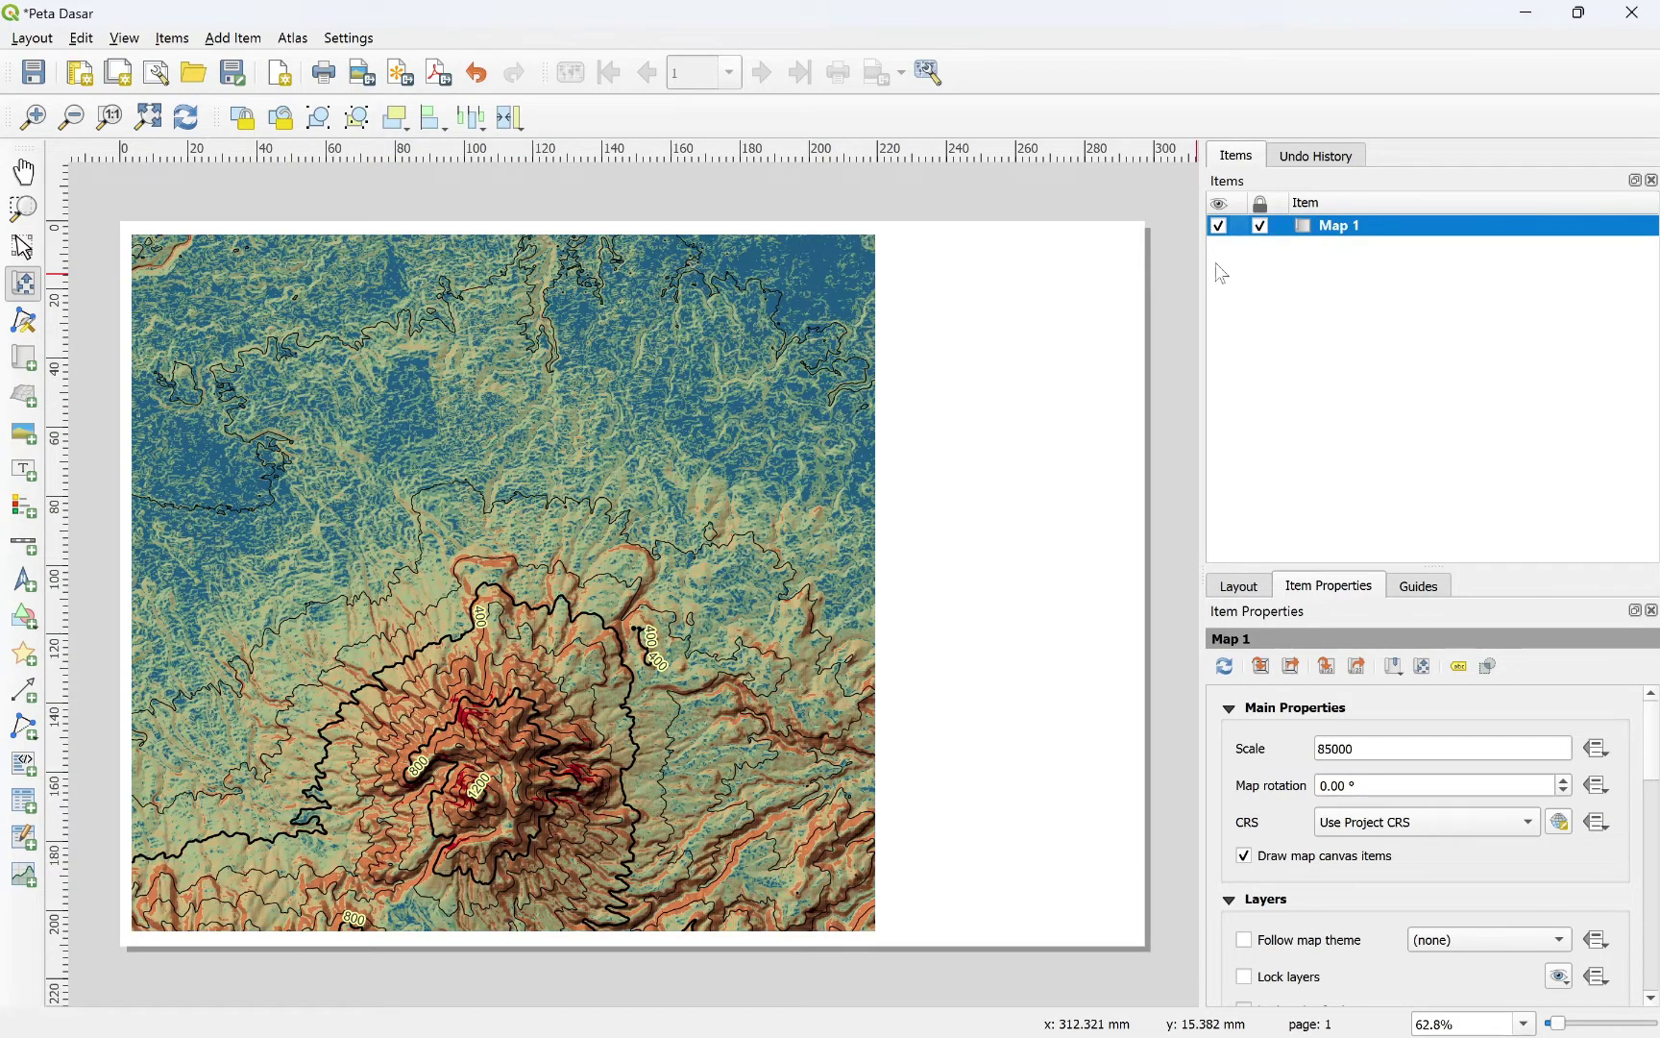
{"action": "left_click", "coordinate": [1292, 471]}
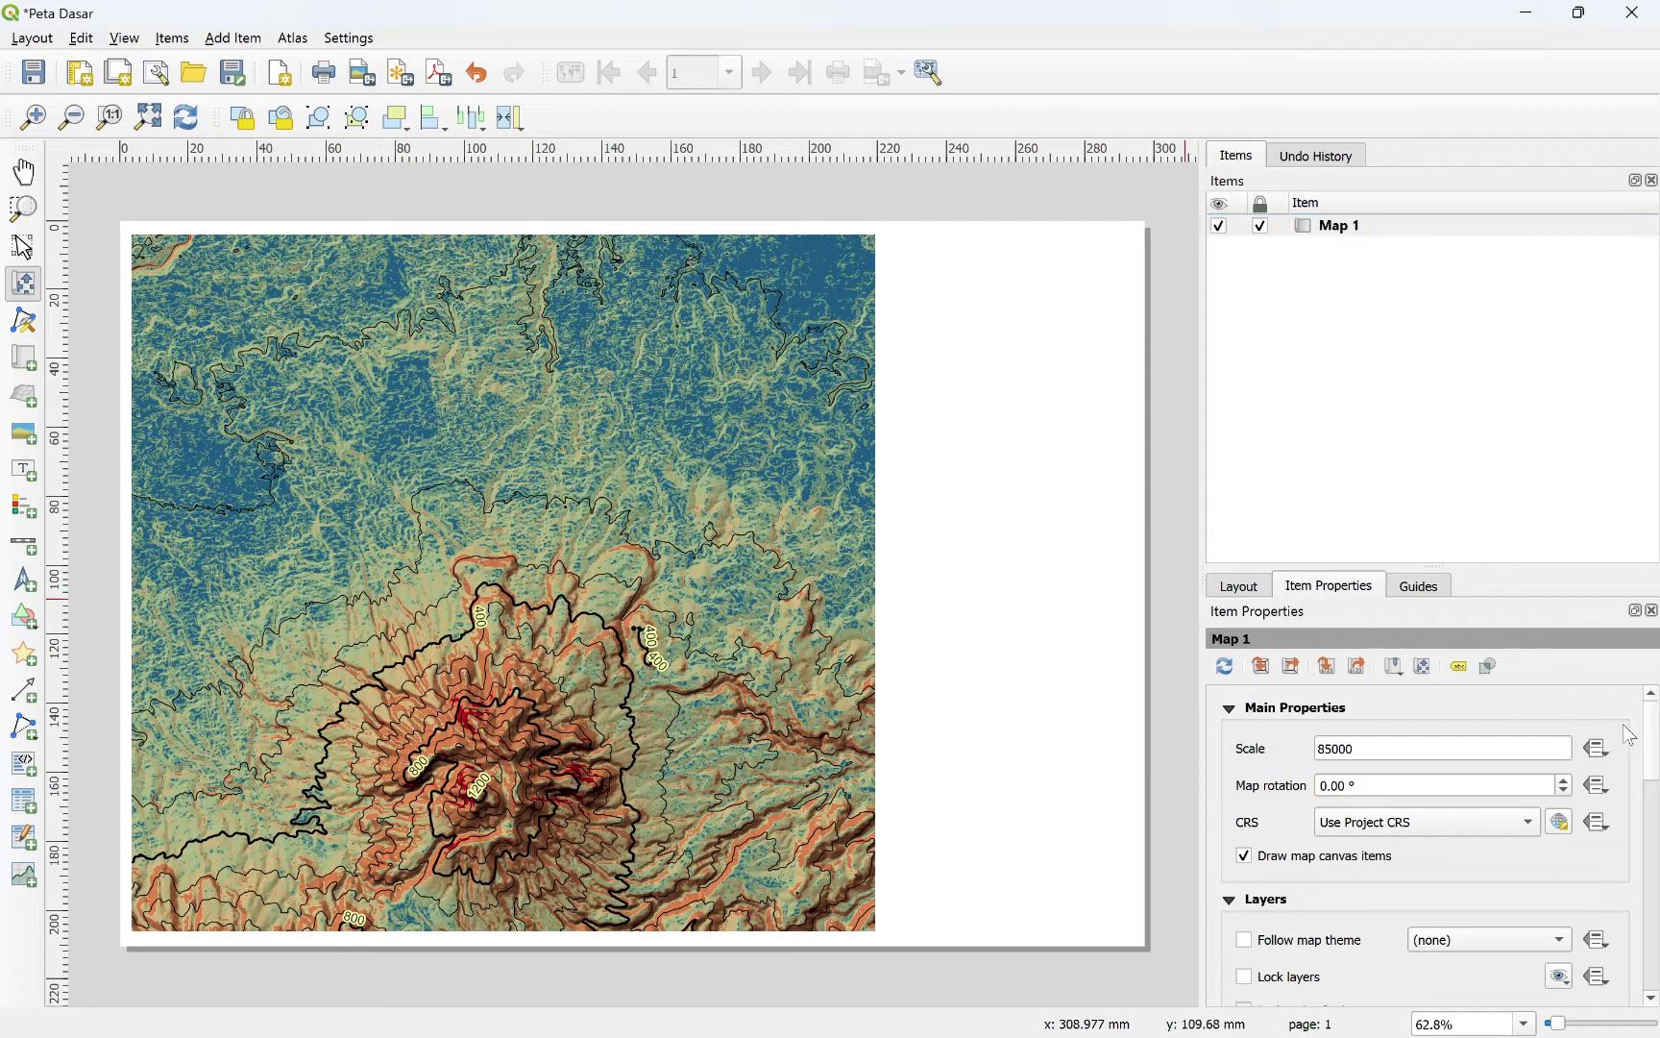
{"action": "left_click_drag", "start_coordinate": [1654, 745], "coordinate": [1655, 757]}
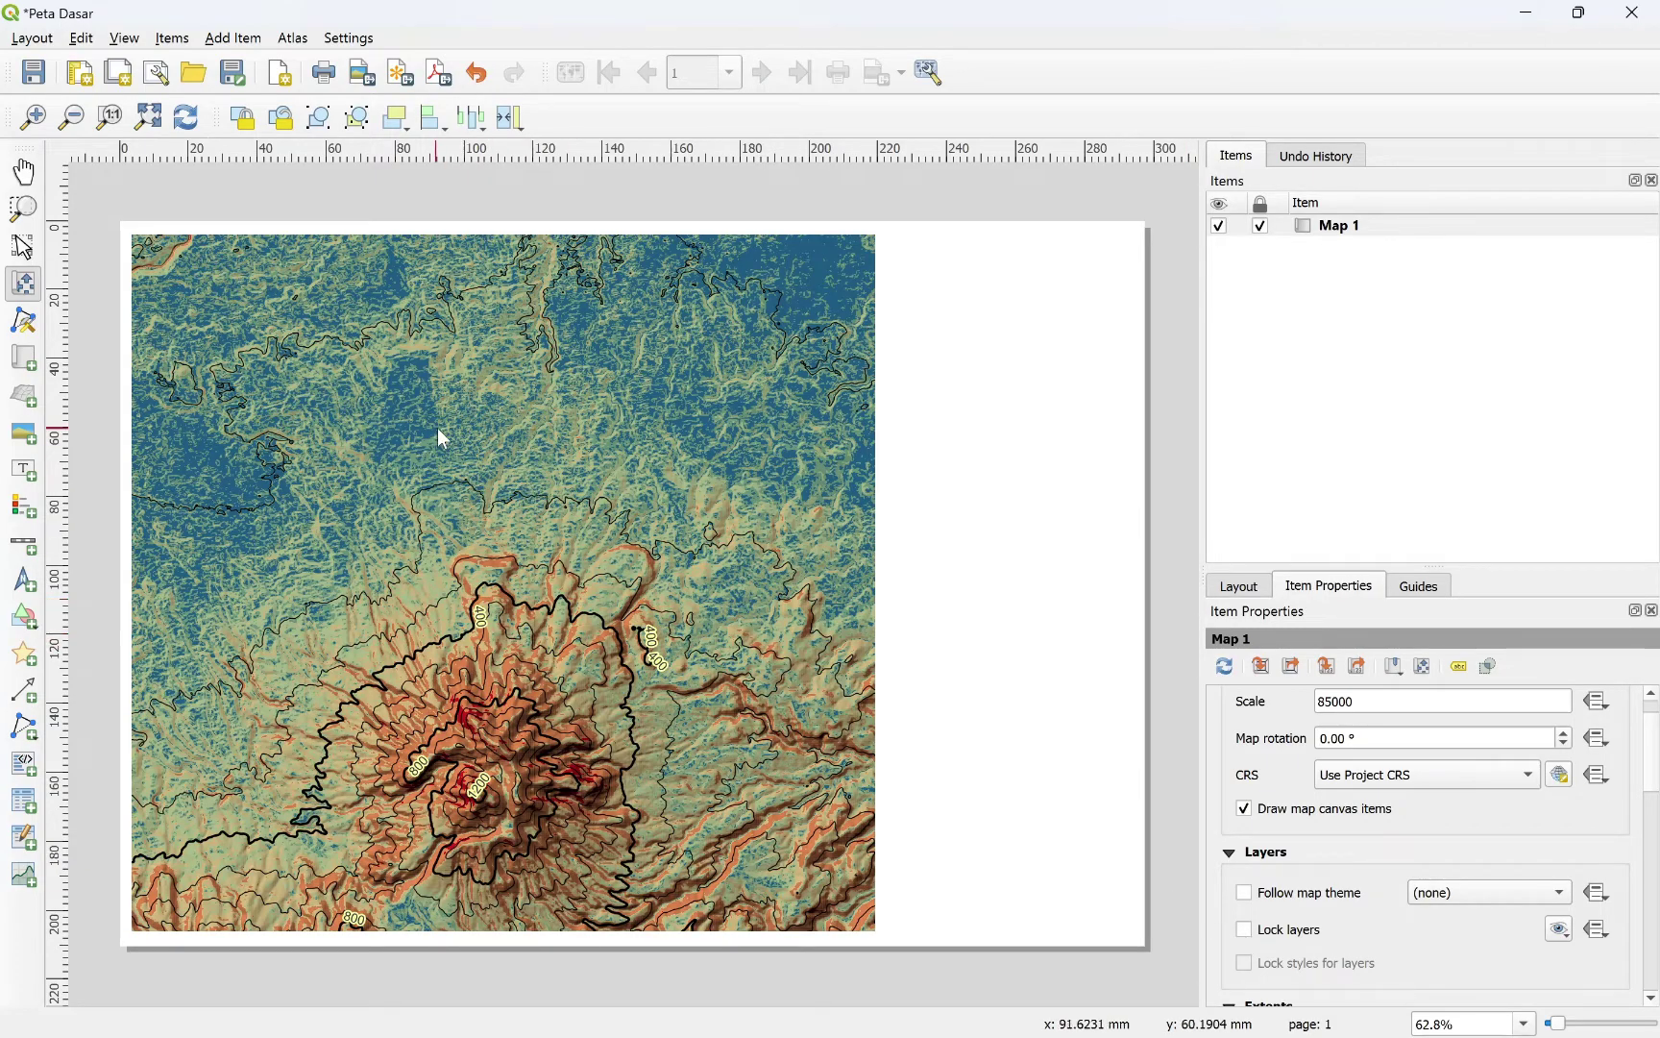
{"action": "left_click", "coordinate": [1243, 930]}
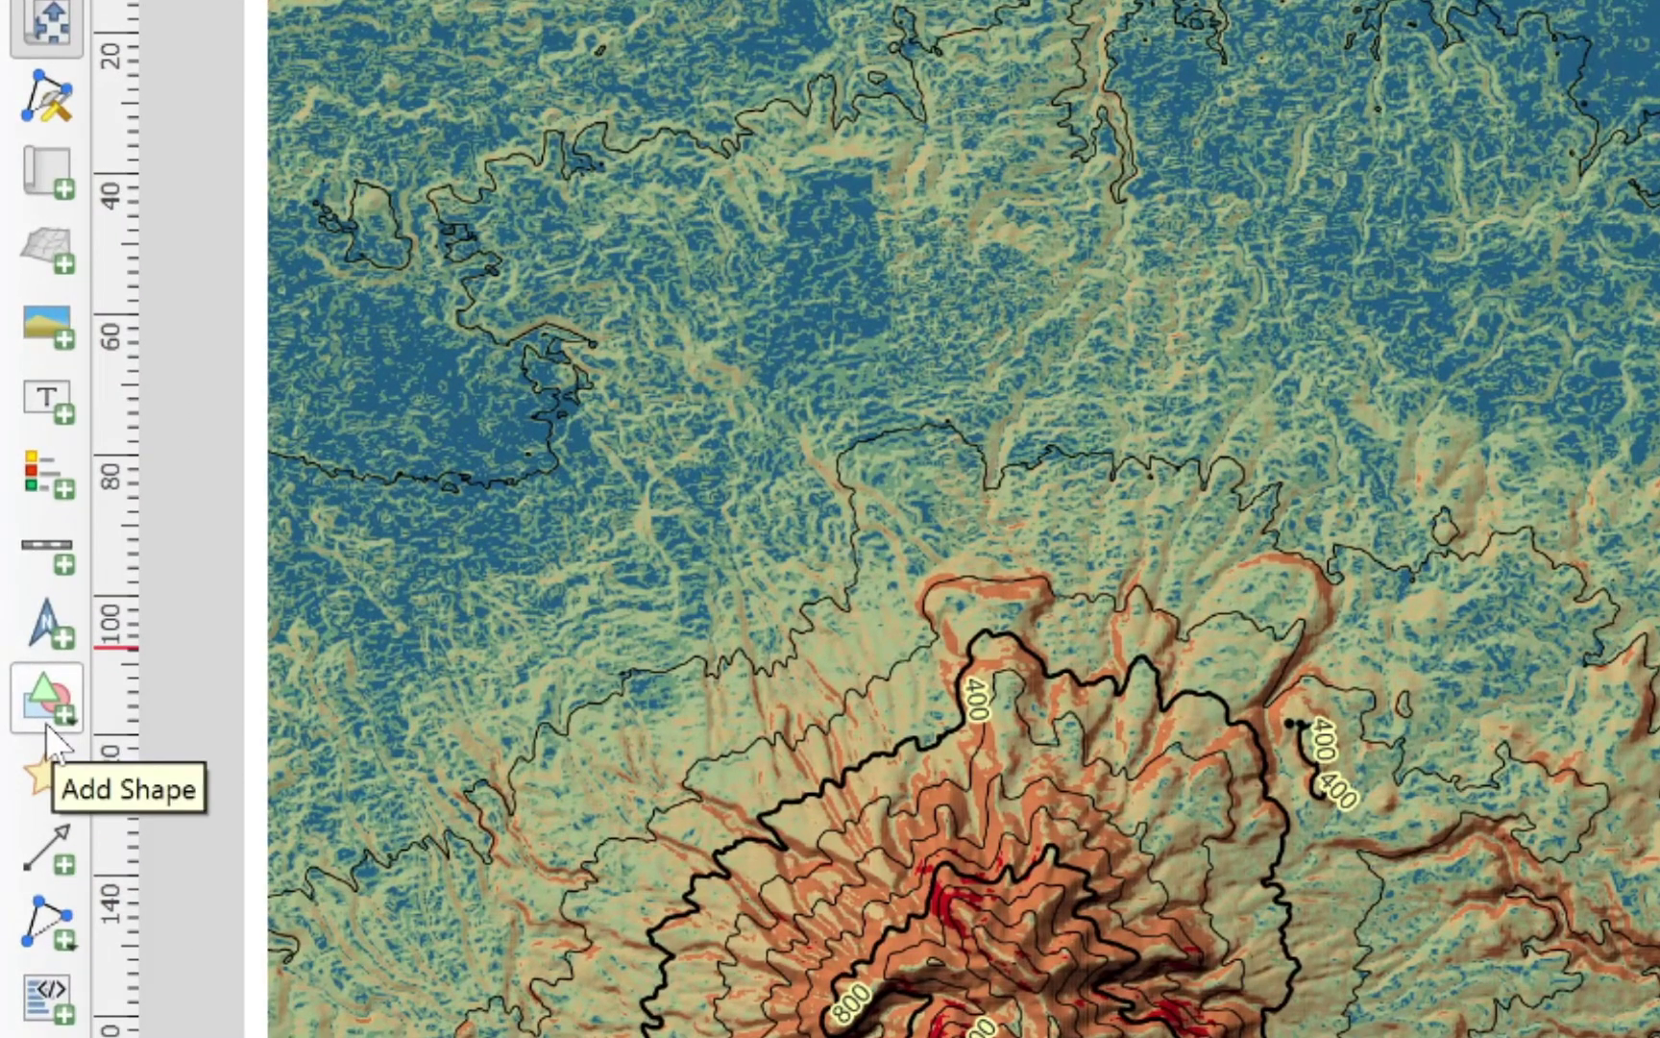
Step: Draw a rectangle filling the blank strip beside the map at the map's full height, and lock it
{"action": "left_click", "coordinate": [45, 723]}
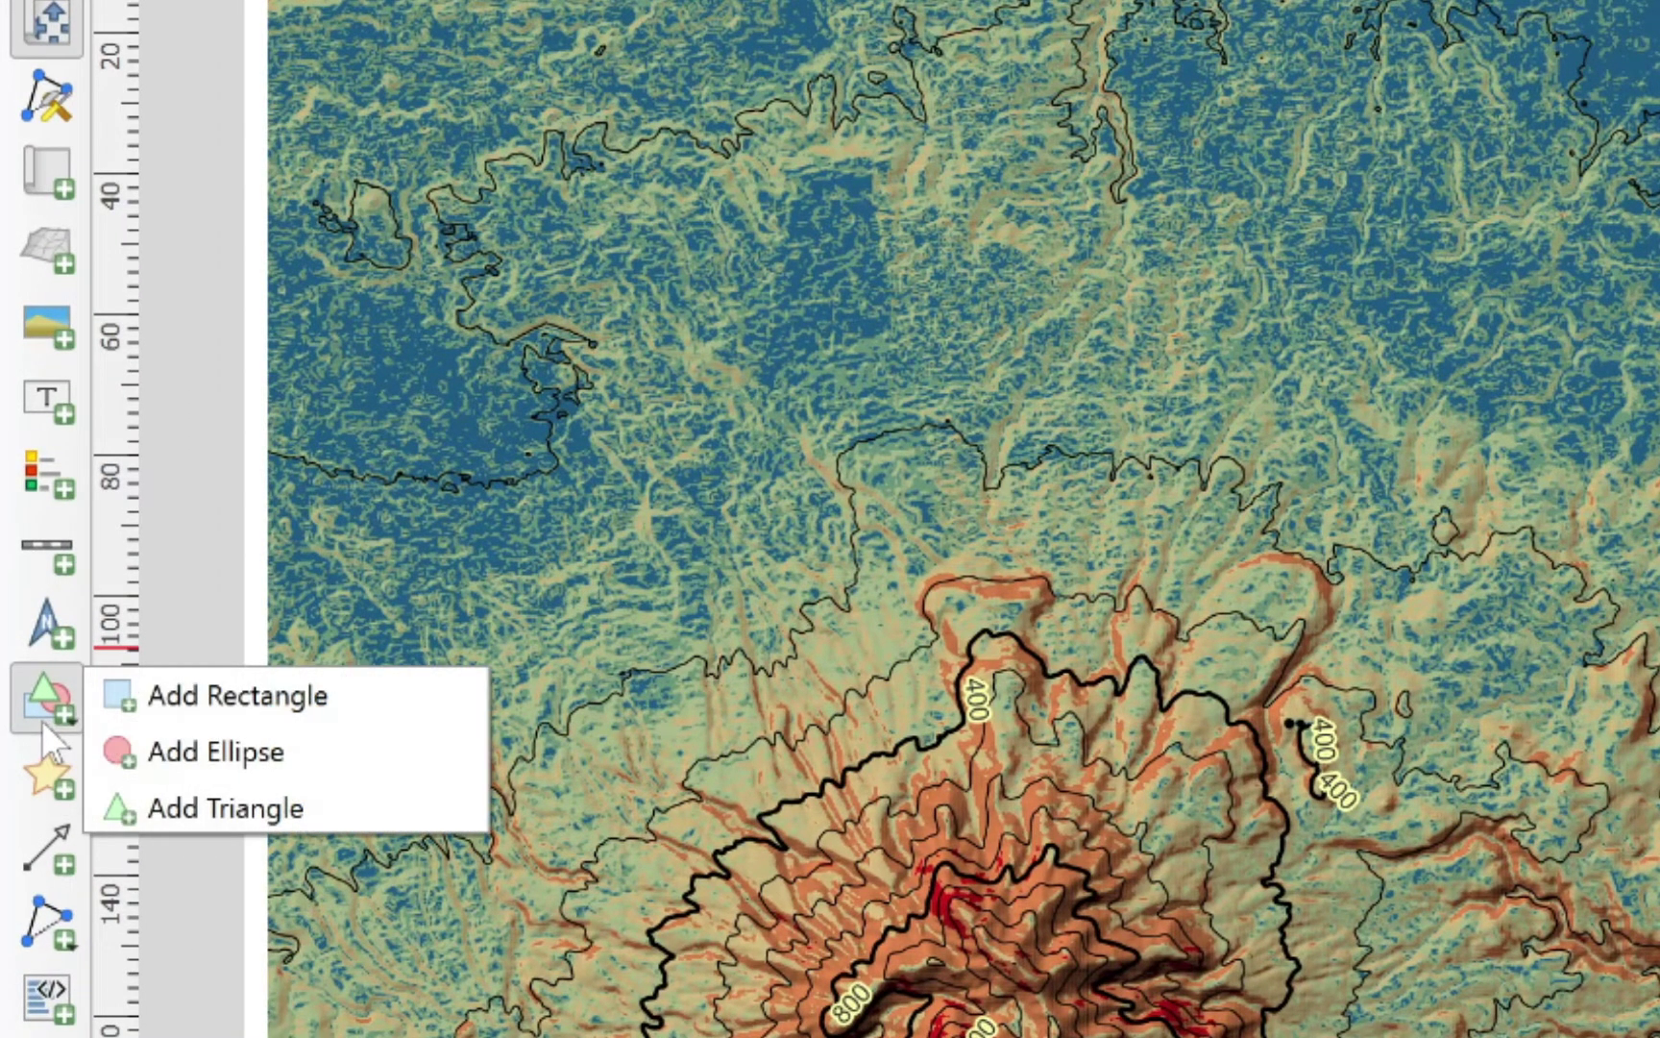
{"action": "left_click", "coordinate": [234, 695]}
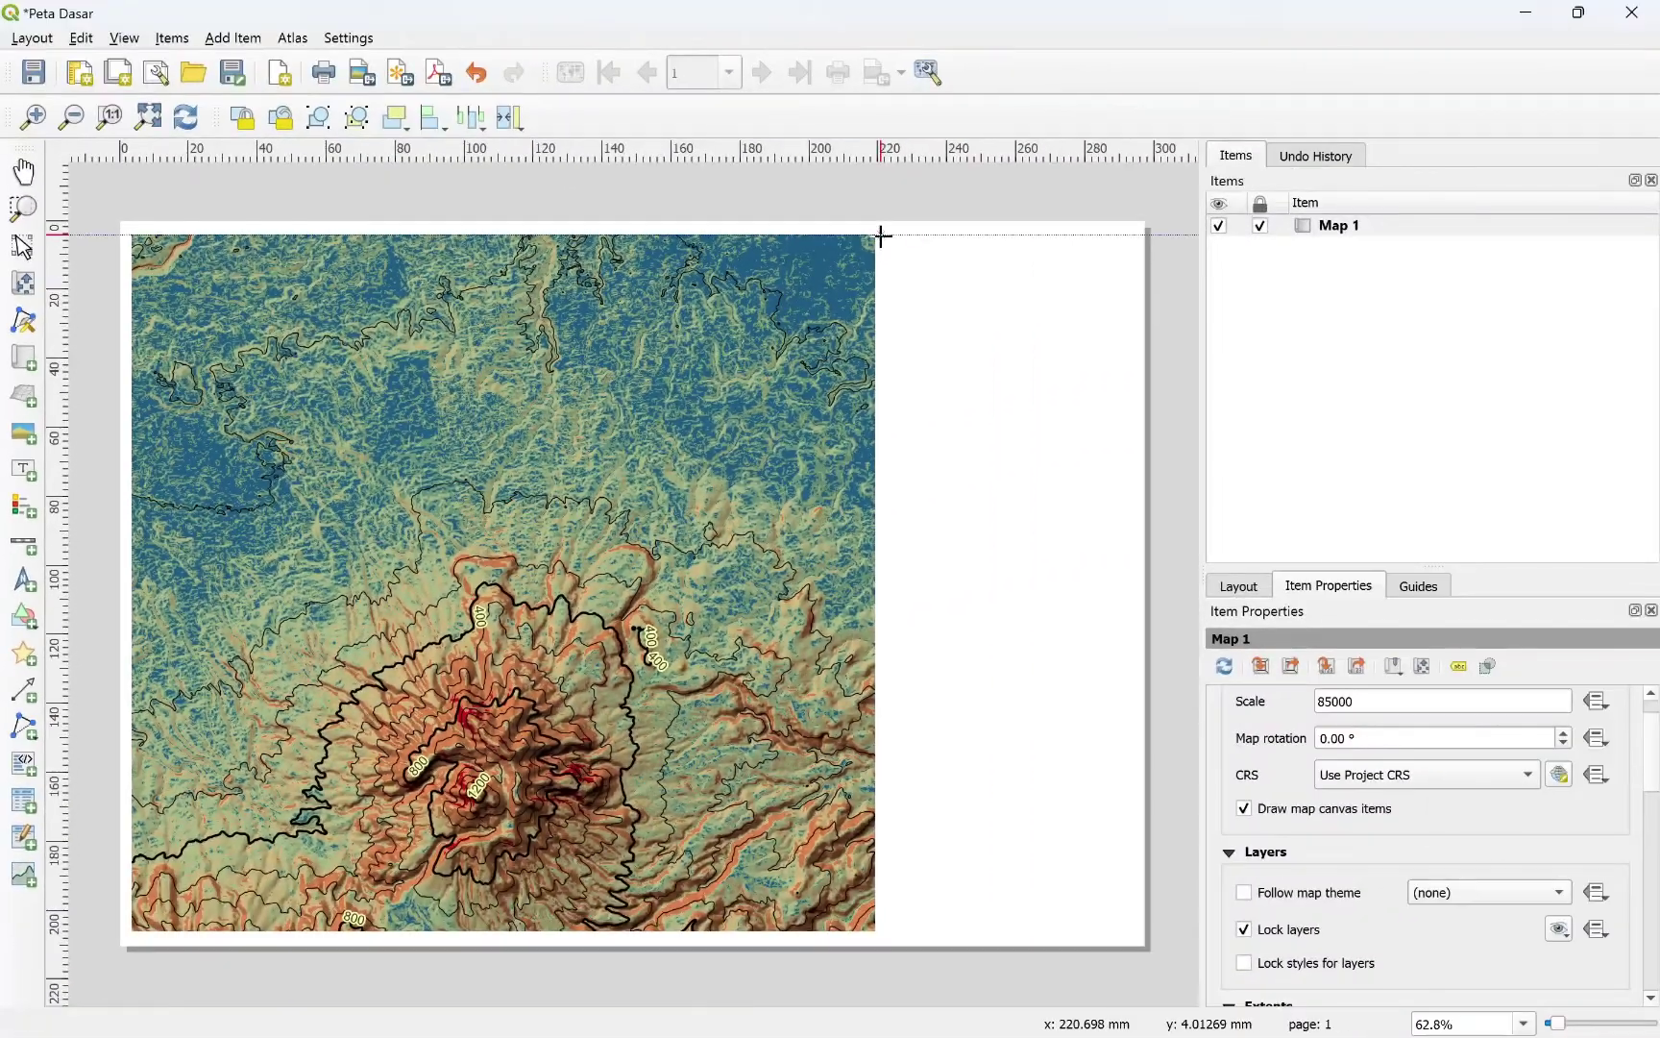
{"action": "left_click_drag", "start_coordinate": [881, 234], "coordinate": [1135, 930]}
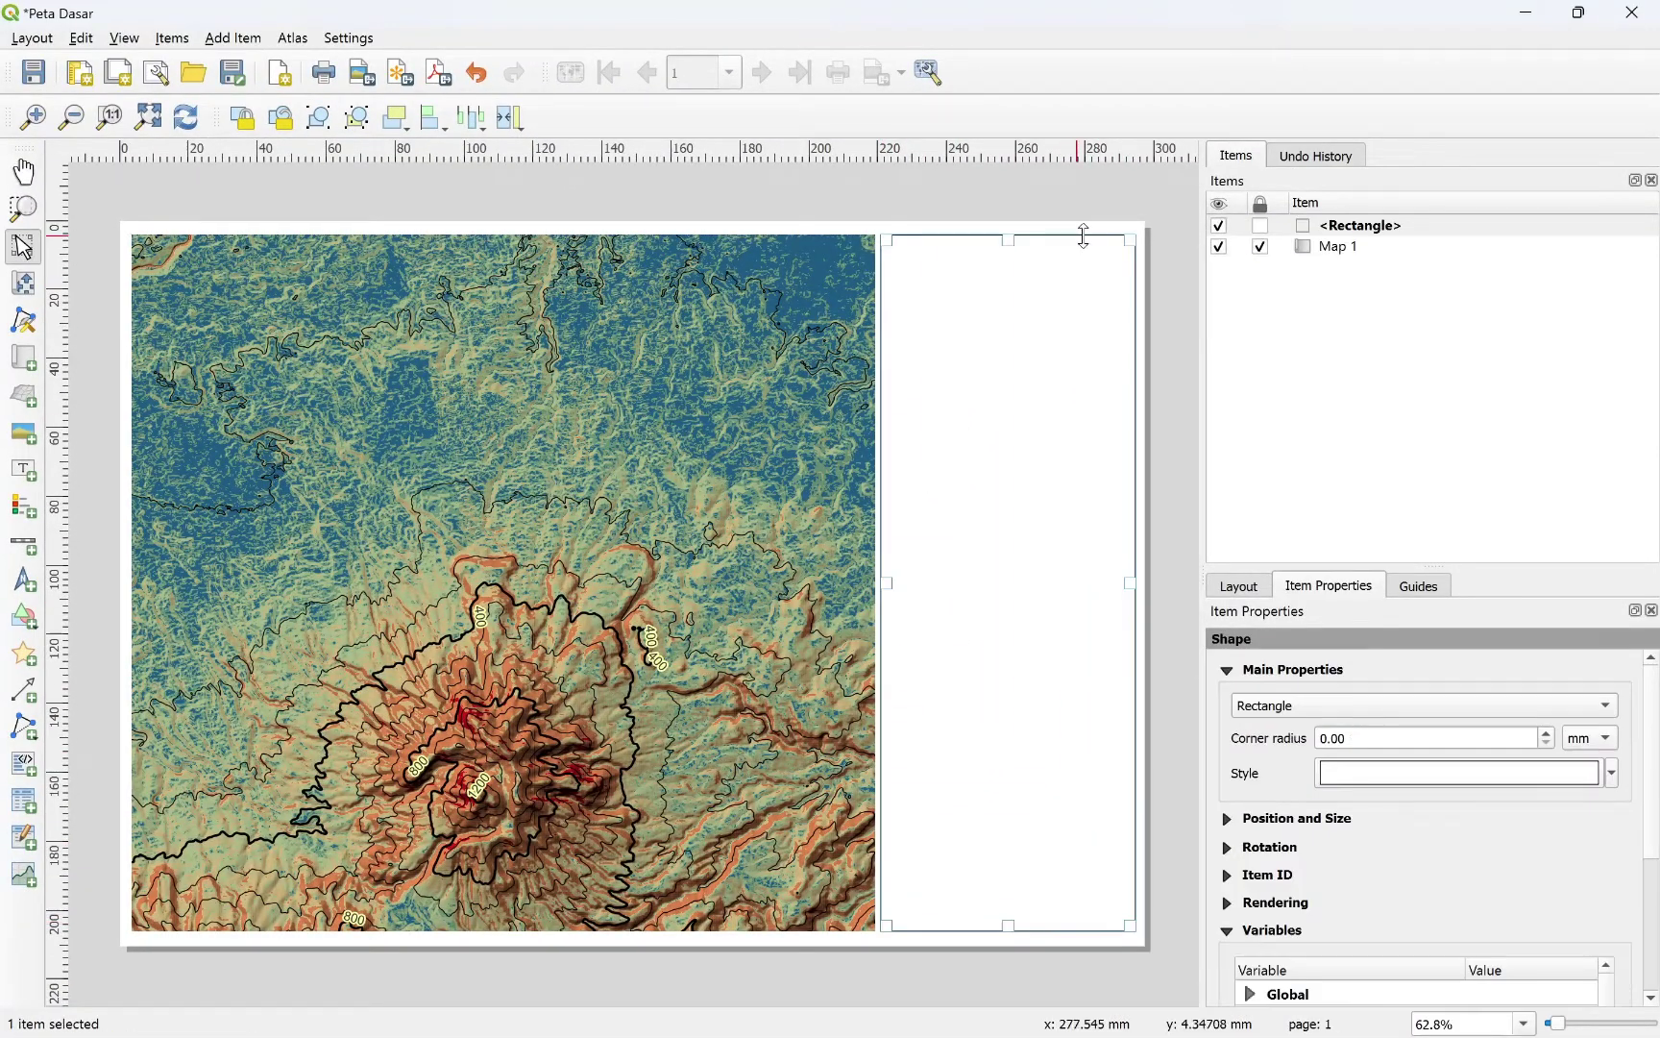
{"action": "left_click", "coordinate": [1261, 226]}
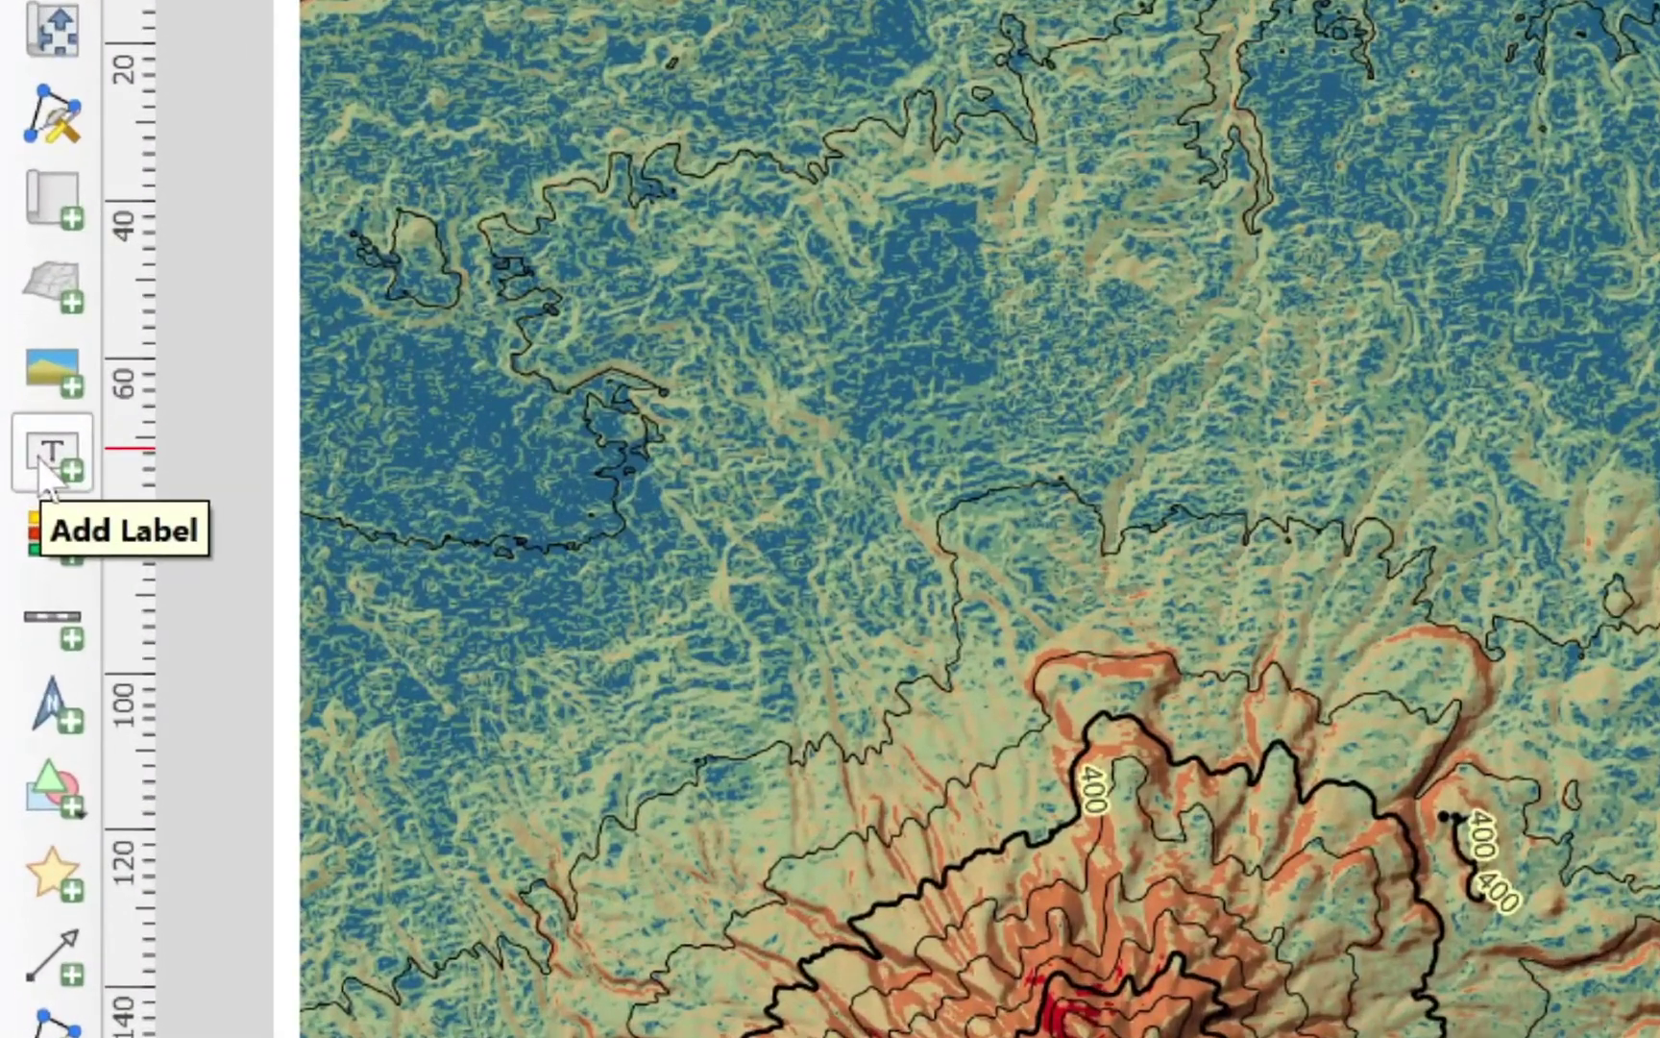
Step: Add a label across the upper end of the side panel reading PETA DASAR KAWASAN PENELITIAN
{"action": "left_click", "coordinate": [48, 457]}
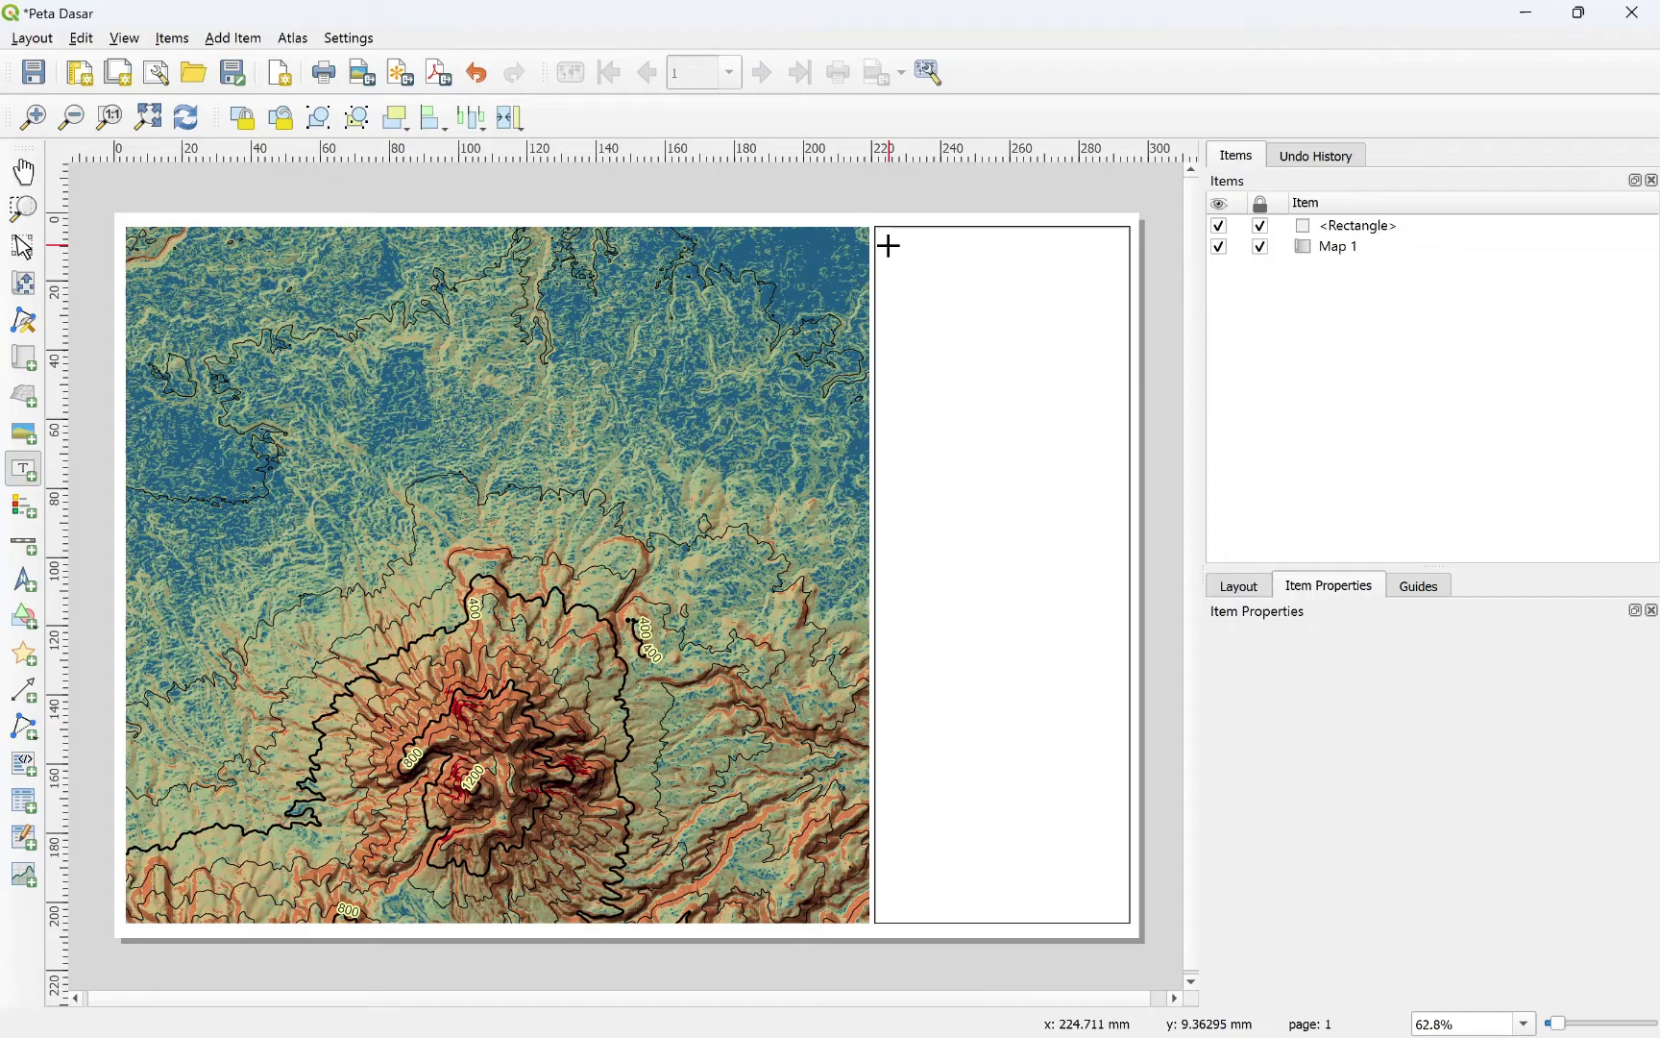
{"action": "left_click_drag", "start_coordinate": [889, 245], "coordinate": [1114, 296]}
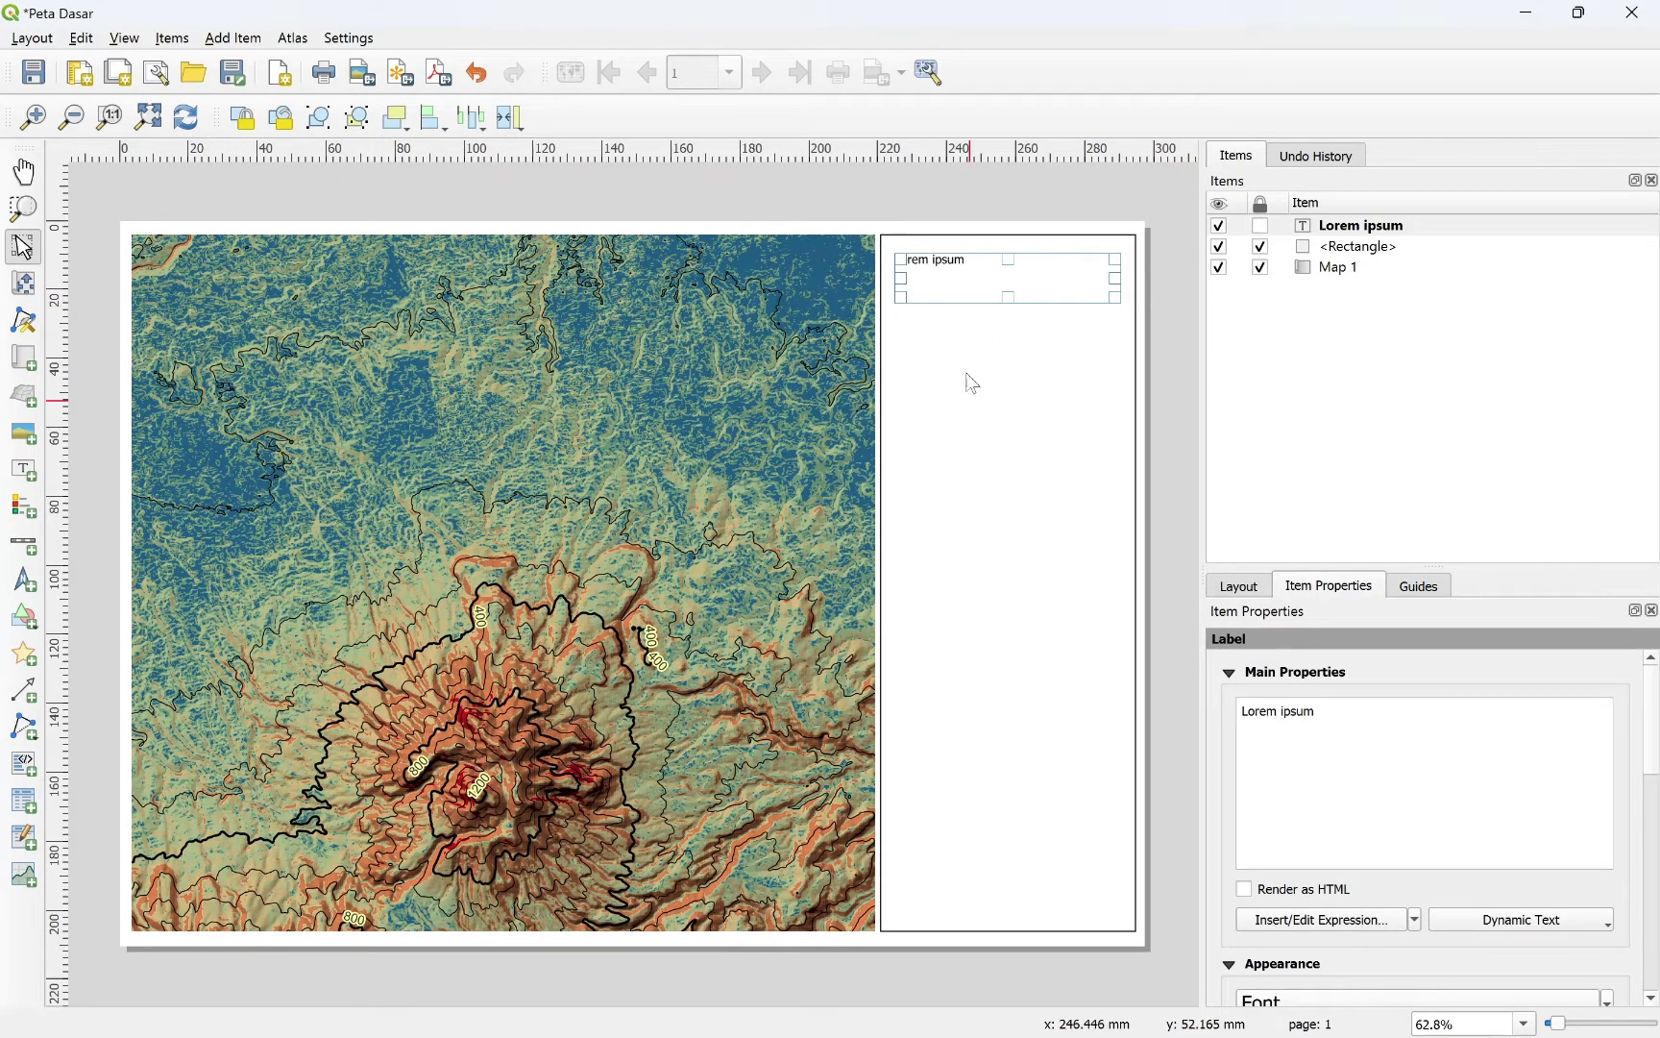
{"action": "left_click_drag", "start_coordinate": [1316, 711], "coordinate": [1240, 711]}
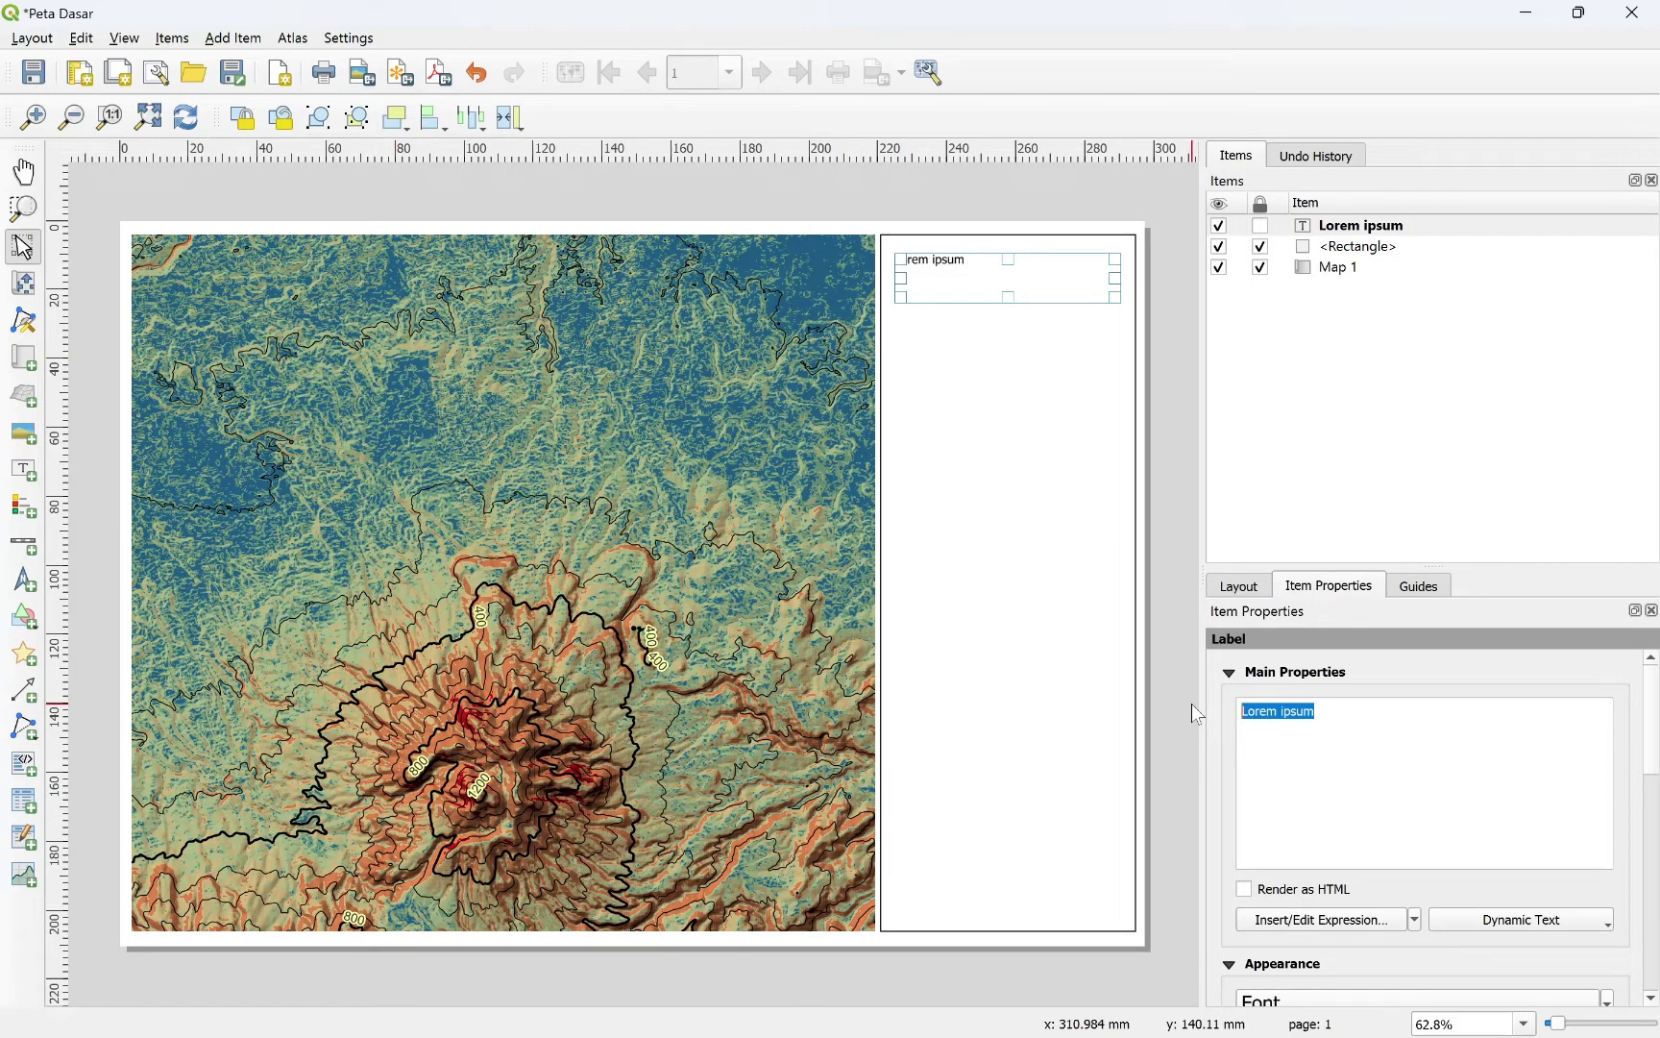
{"action": "type", "text": "PETA DASADA"}
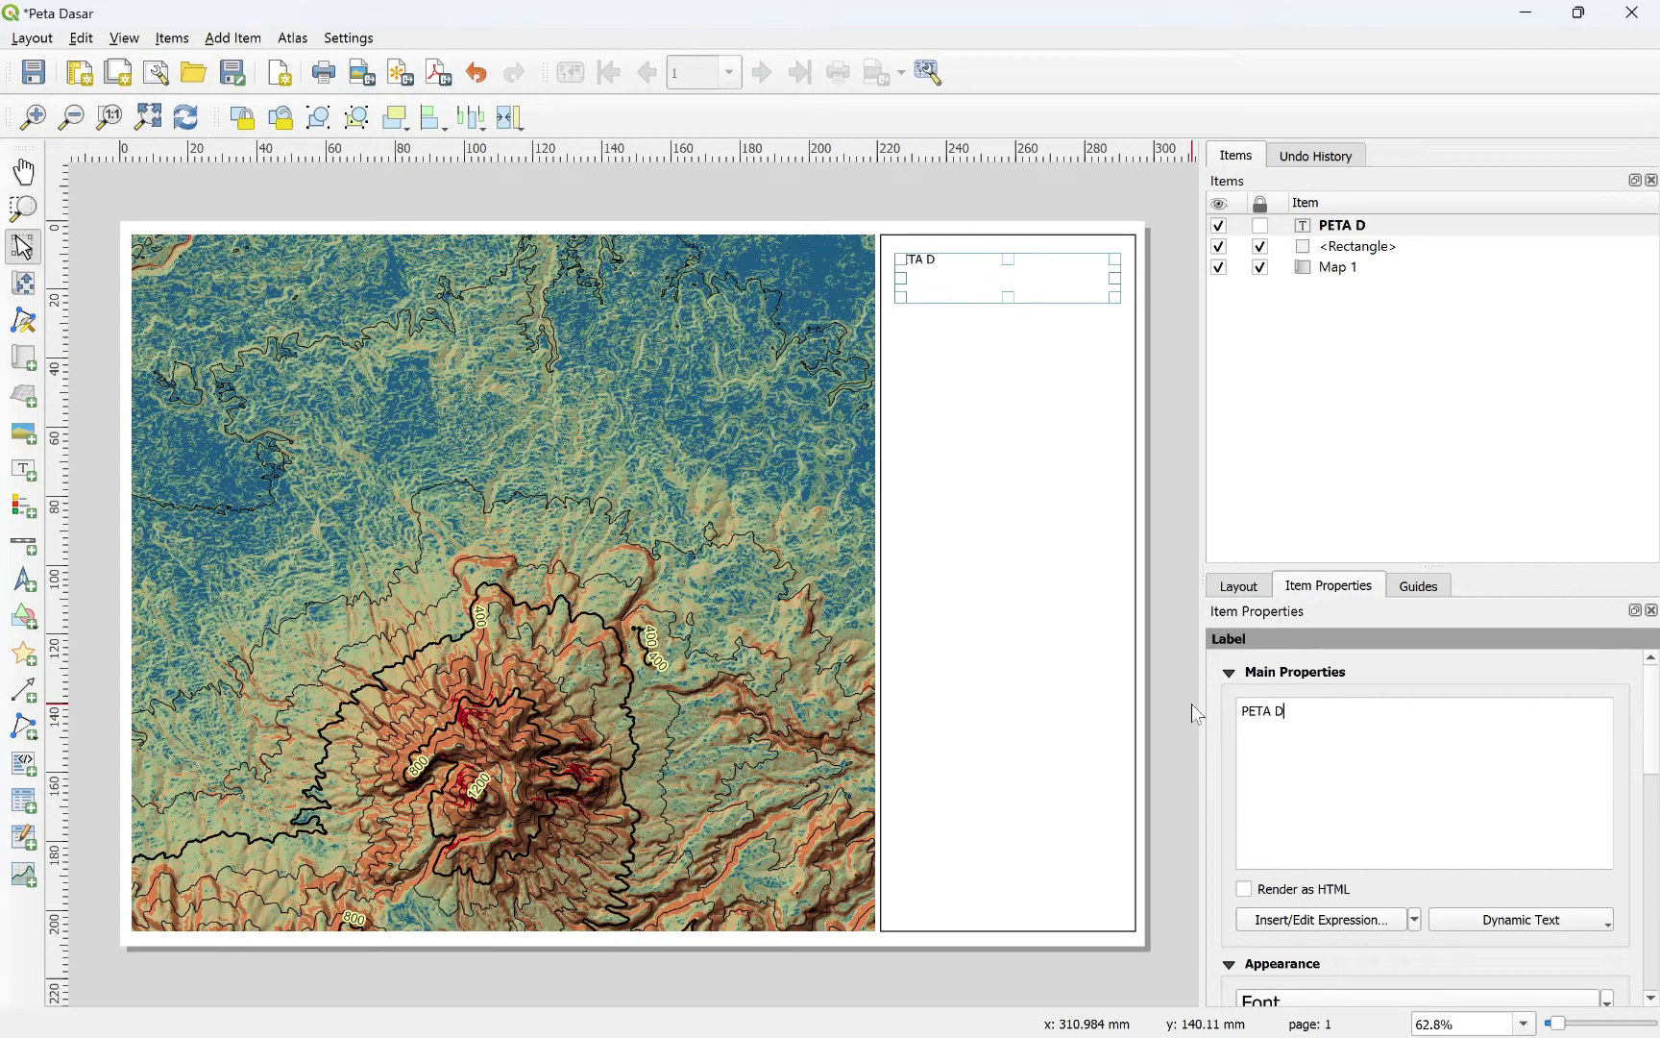
{"action": "key", "text": "BackSpace"}
{"action": "key", "text": "BackSpace"}
{"action": "type", "text": "R KAWASA"}
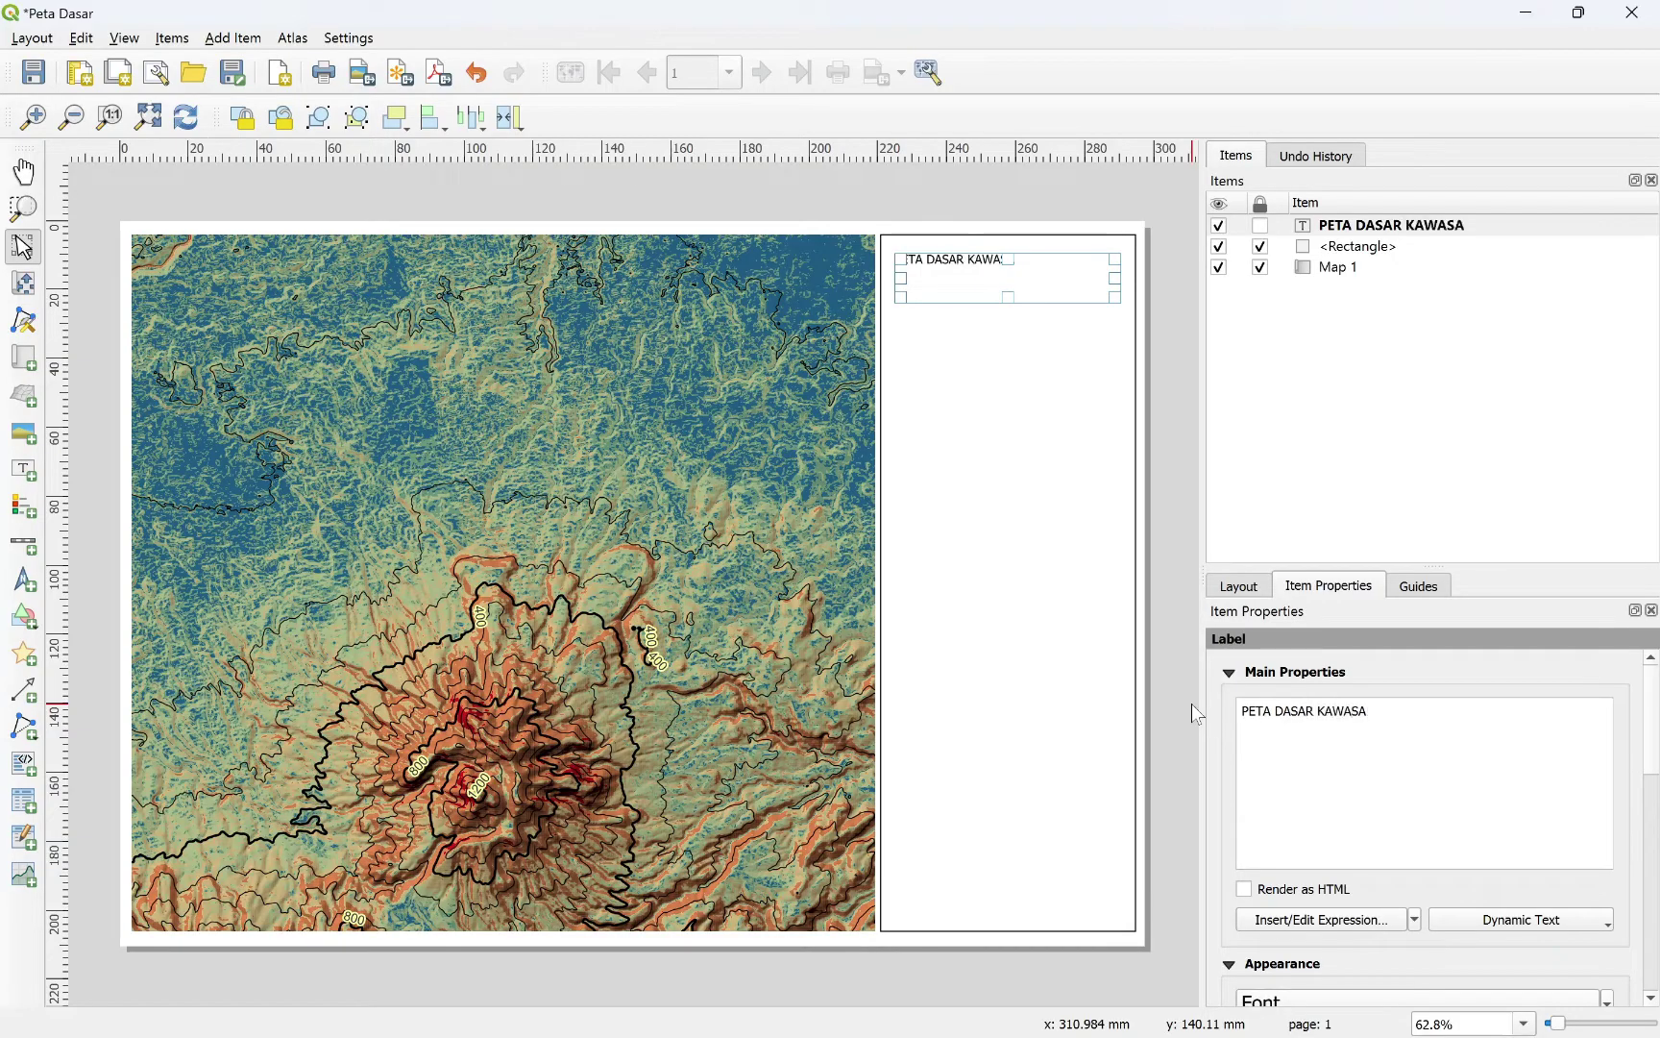
{"action": "type", "text": "N PENELITIAN"}
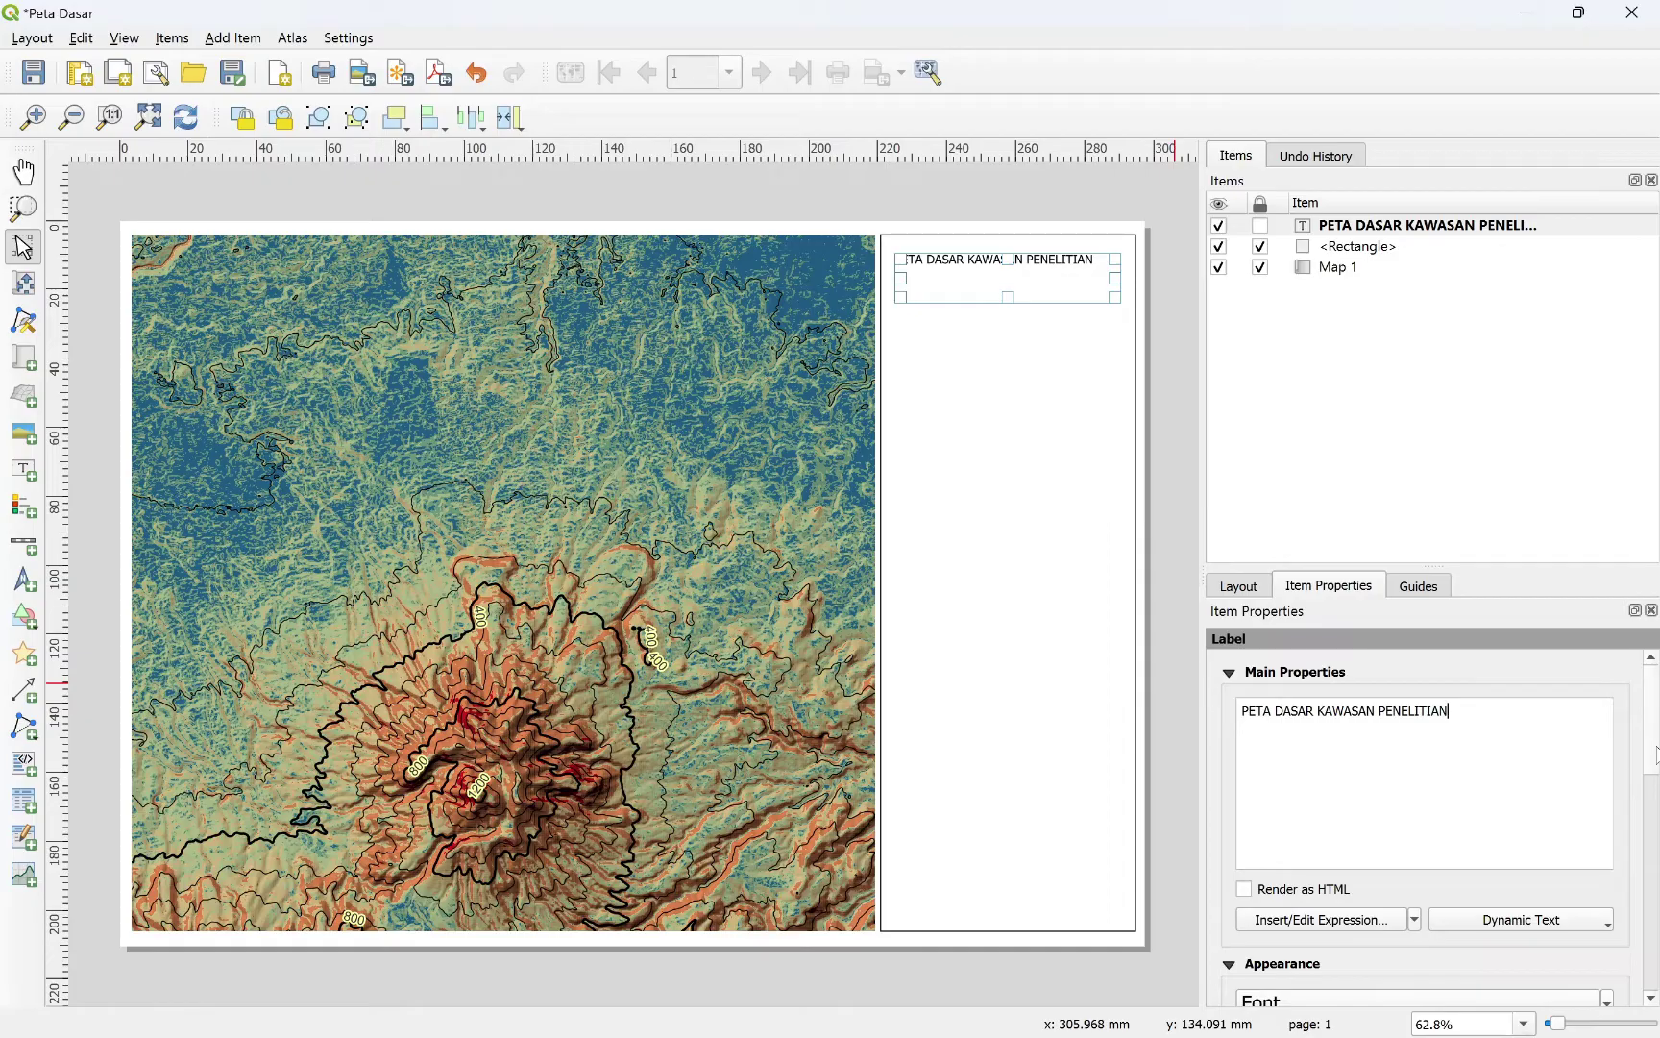
Step: Set the title label's horizontal alignment to Center and its vertical alignment to Middle
{"action": "left_click_drag", "start_coordinate": [1656, 755], "coordinate": [1657, 824]}
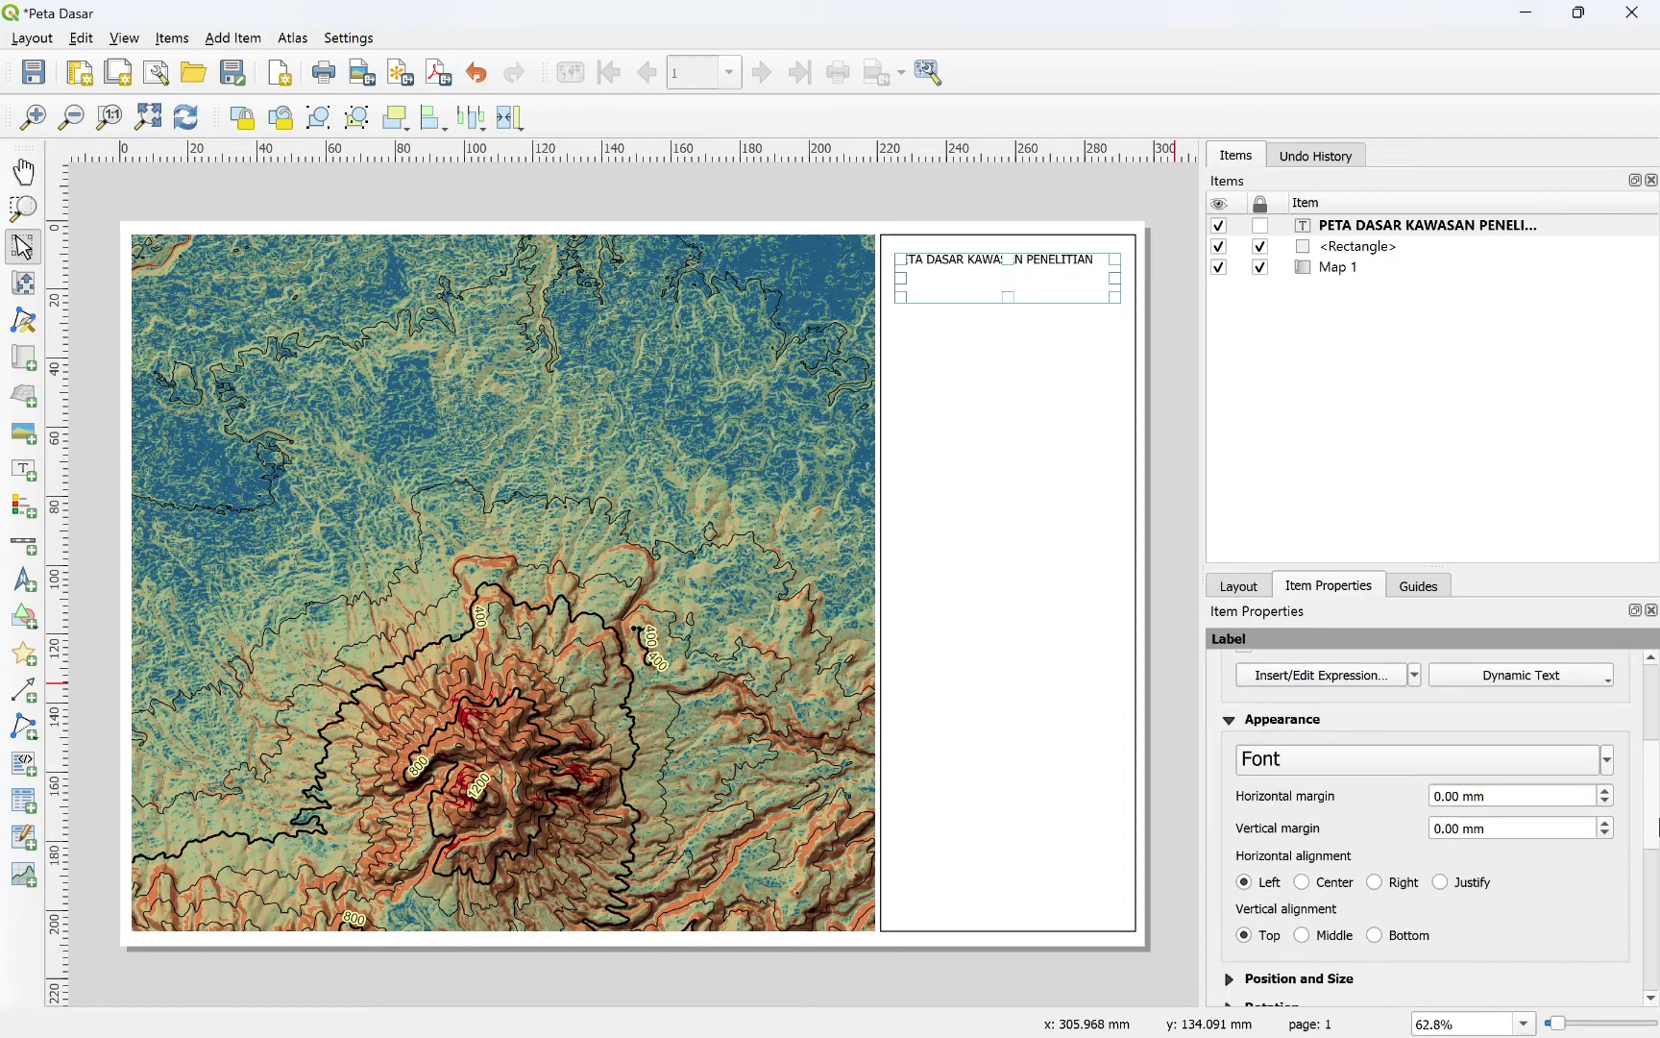
{"action": "left_click", "coordinate": [1302, 882]}
{"action": "left_click", "coordinate": [1302, 935]}
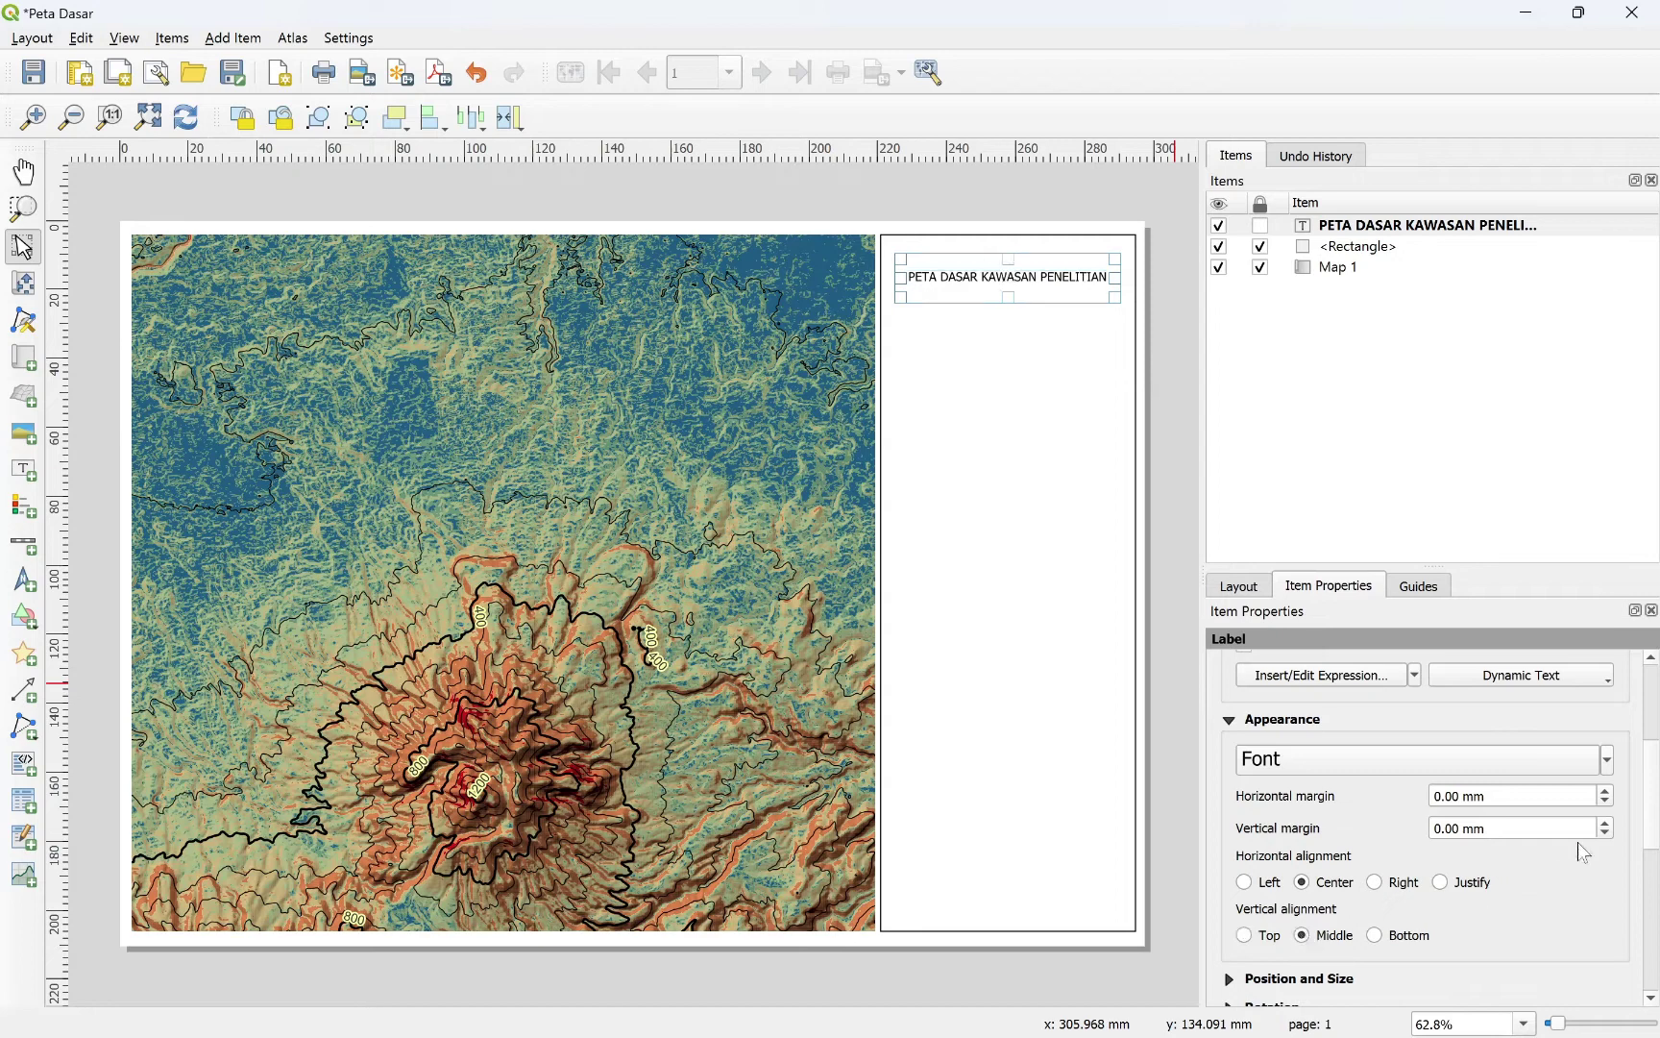
Step: Set the title label's font to Roboto Slab Bold, and fit and lock it near the side panel's upper edge
{"action": "left_click", "coordinate": [1255, 764]}
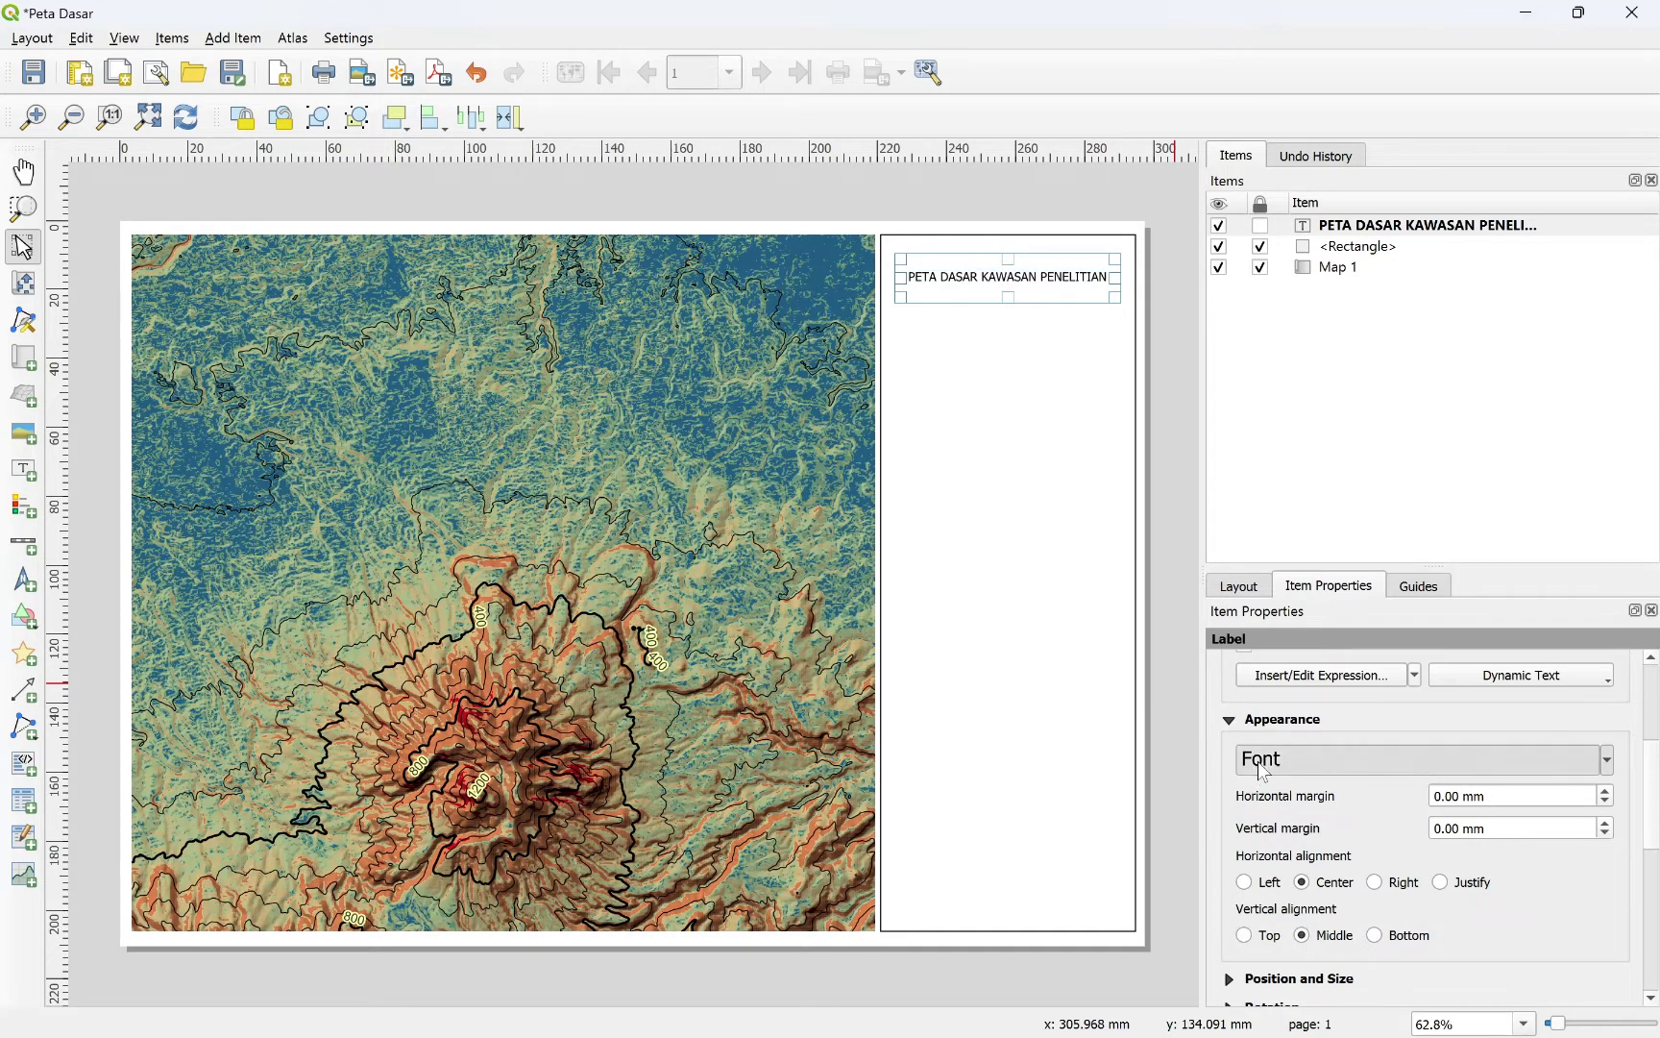
{"action": "left_click", "coordinate": [1299, 741]}
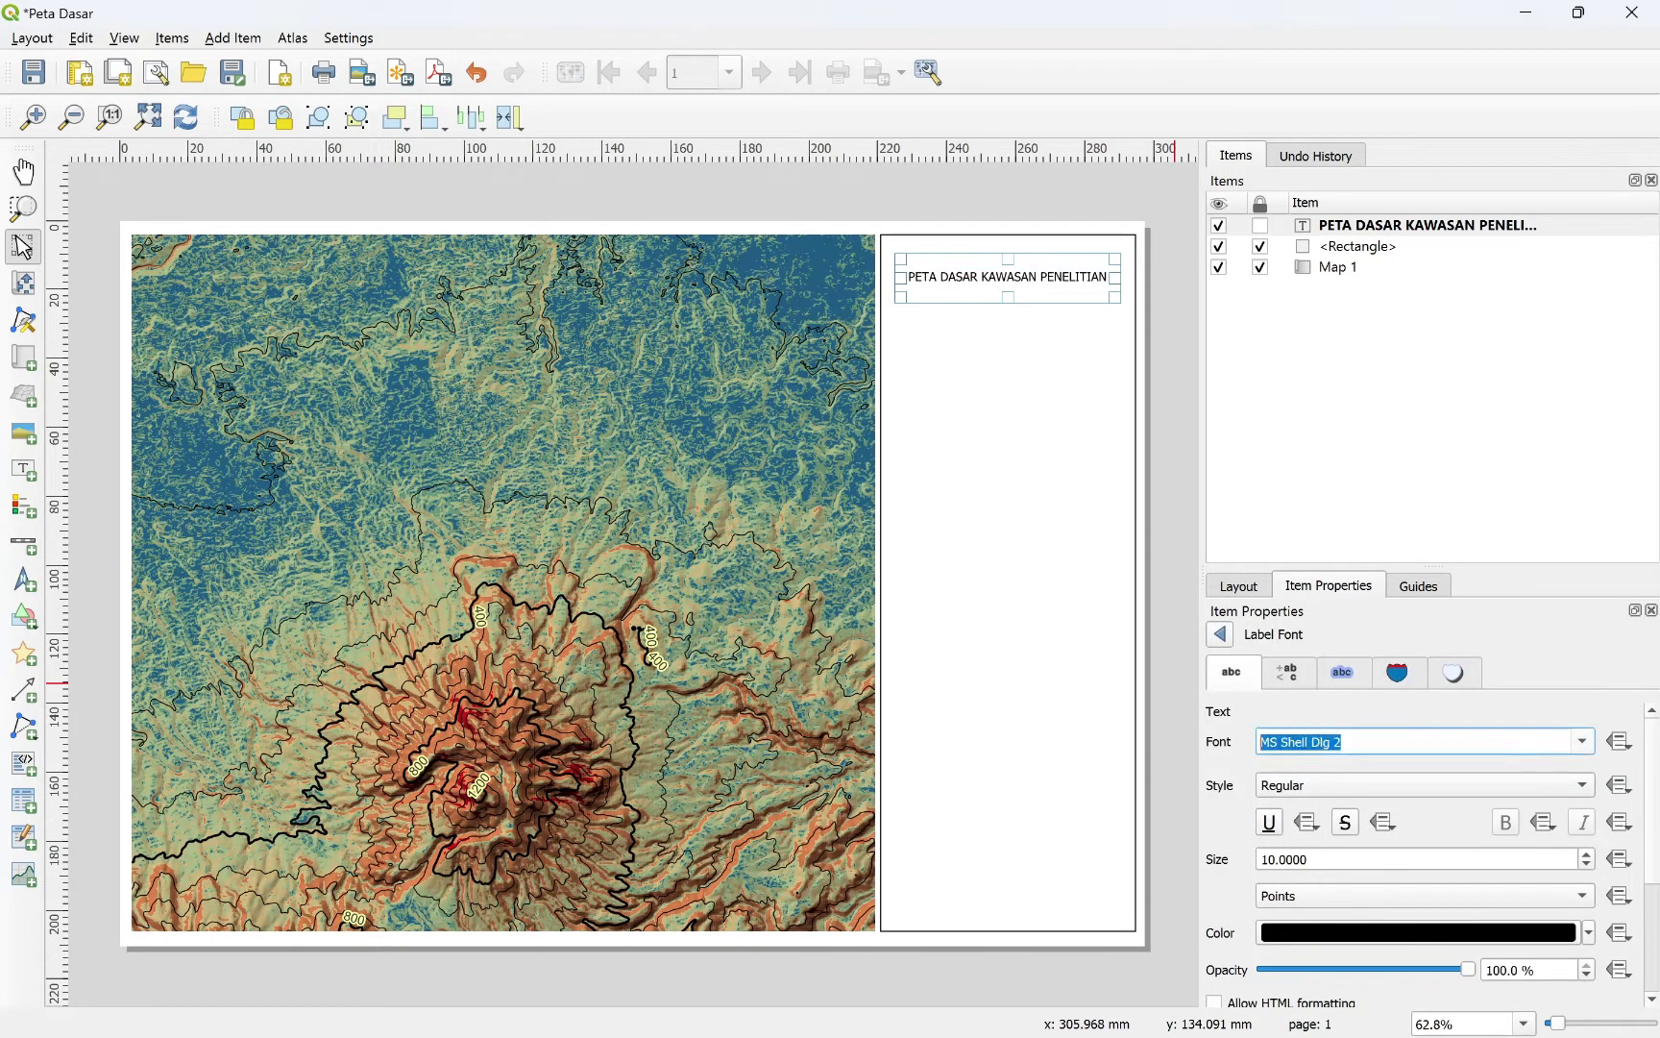
{"action": "type", "text": "ROBOto Slab"}
{"action": "key", "text": "Return"}
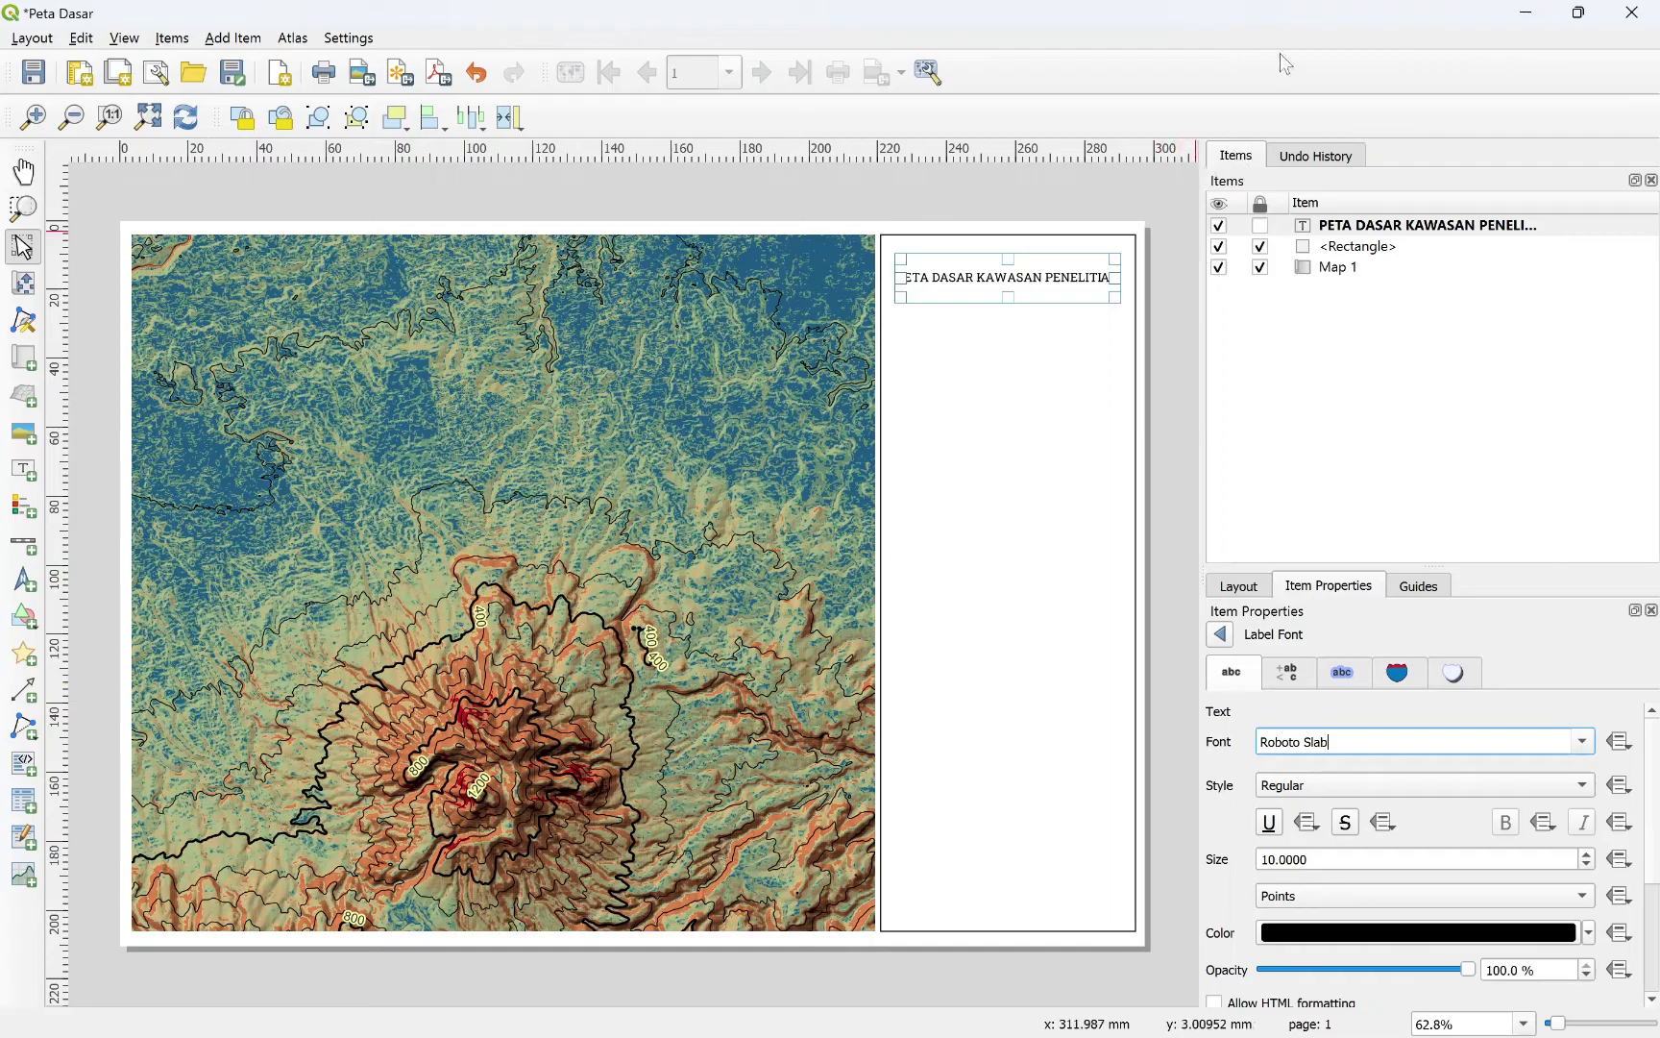
{"action": "left_click", "coordinate": [1288, 786]}
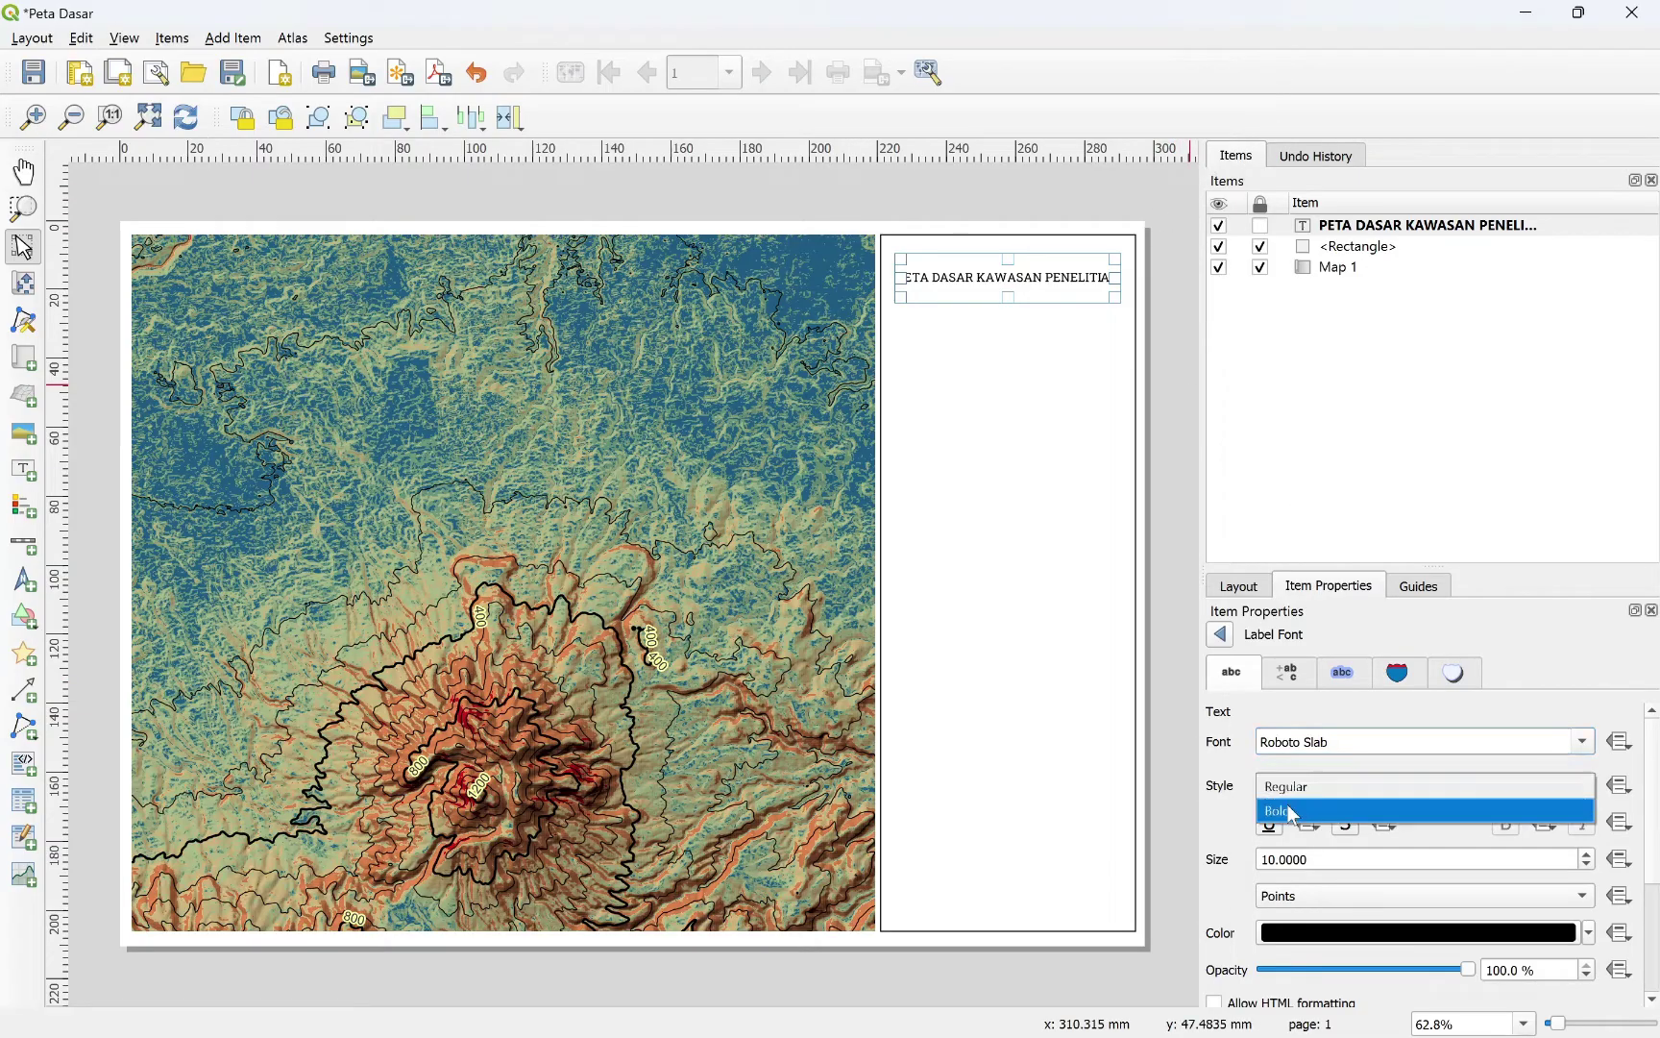
{"action": "left_click", "coordinate": [1283, 808]}
{"action": "left_click", "coordinate": [1067, 294]}
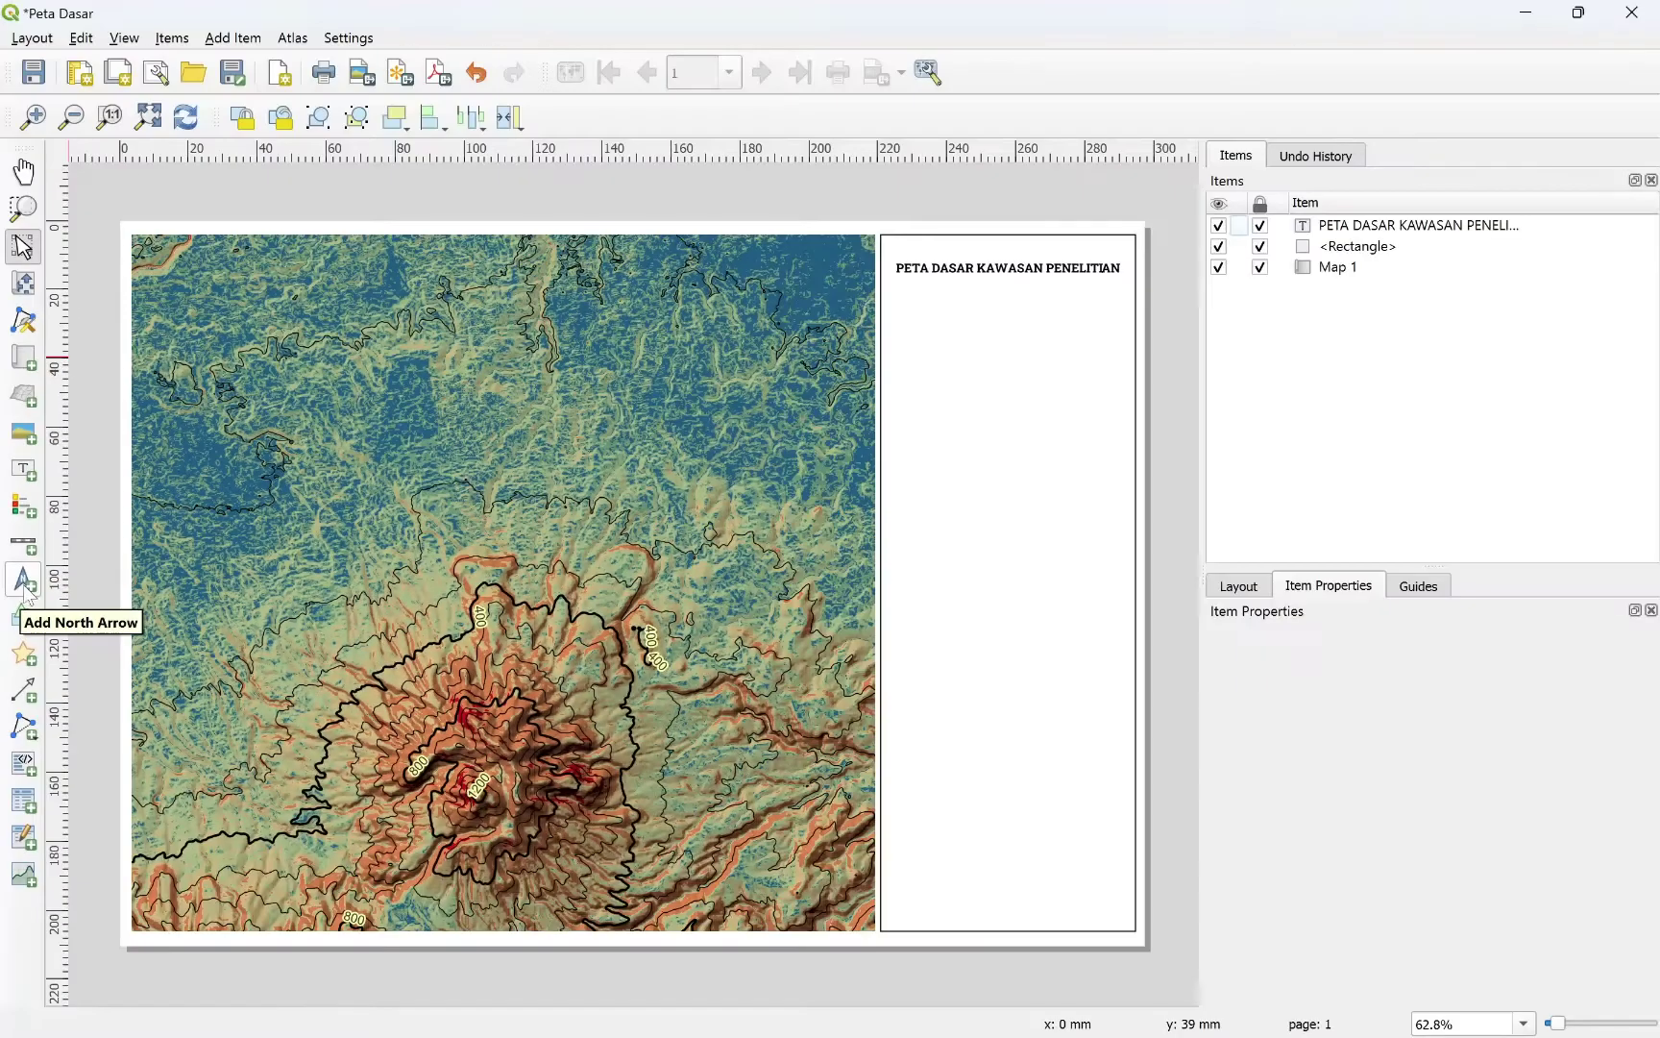
Step: Add a north arrow beneath the title and change its image to NorthArrow_02 from the arrows SVG group
{"action": "left_click", "coordinate": [45, 685]}
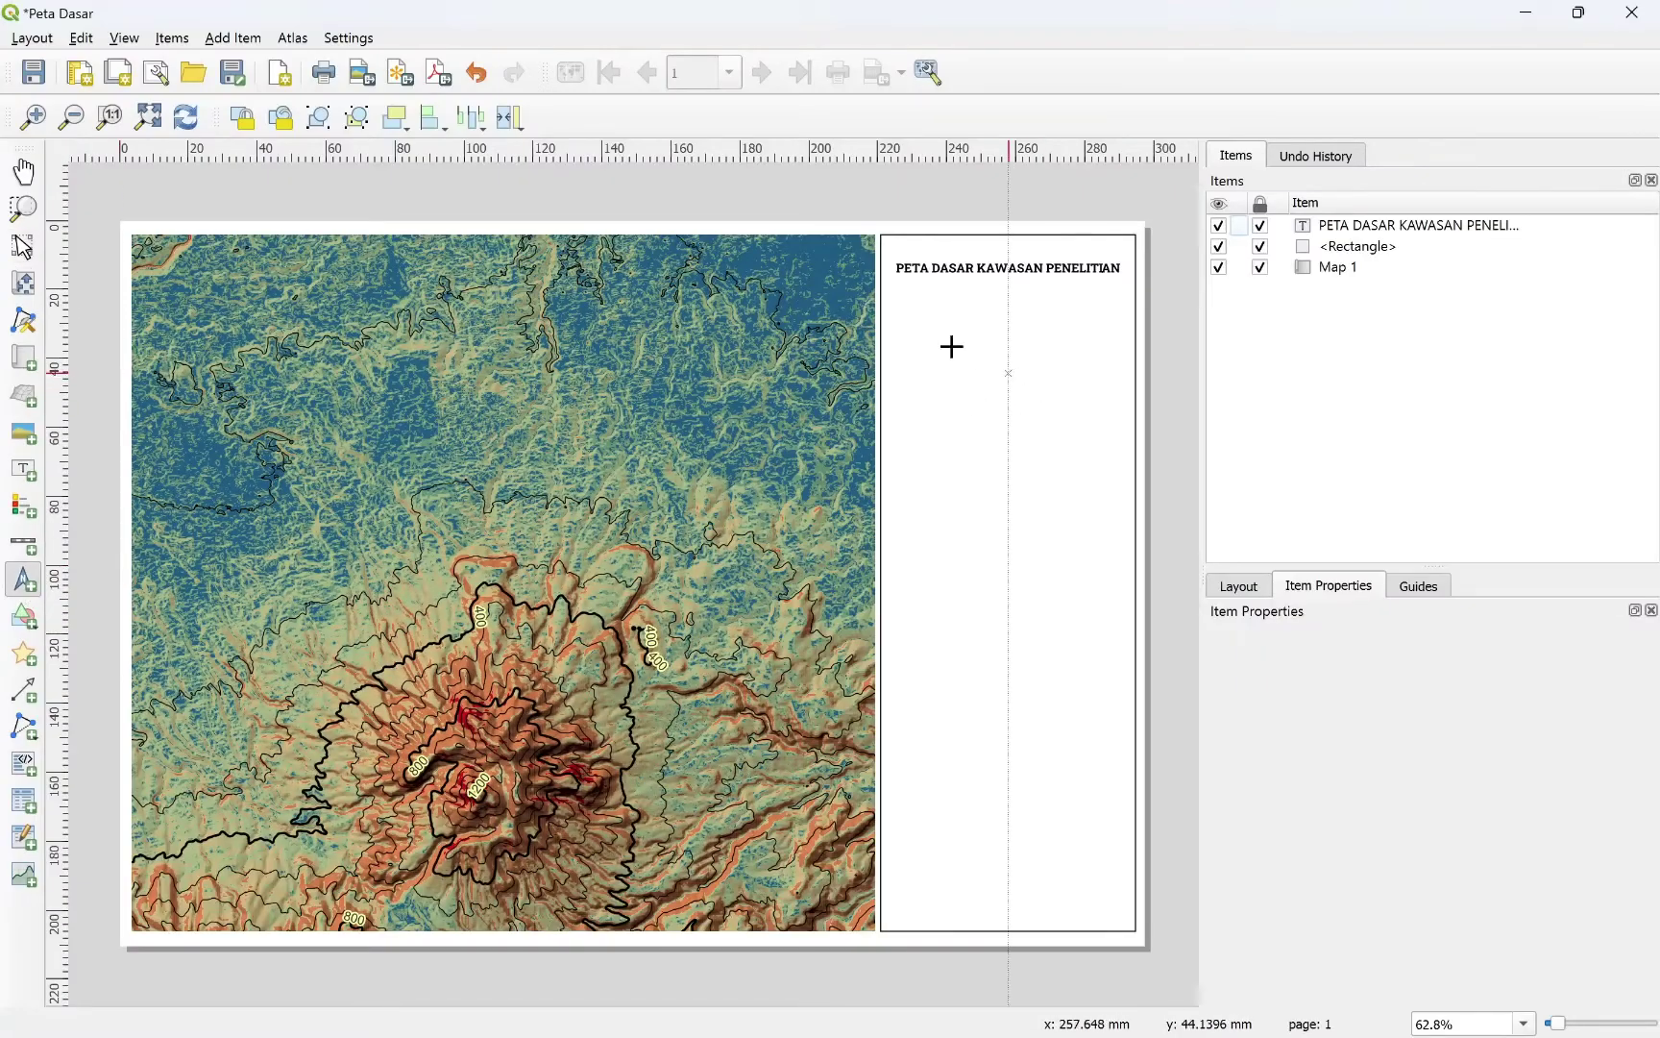
{"action": "left_click_drag", "start_coordinate": [939, 300], "coordinate": [1046, 383]}
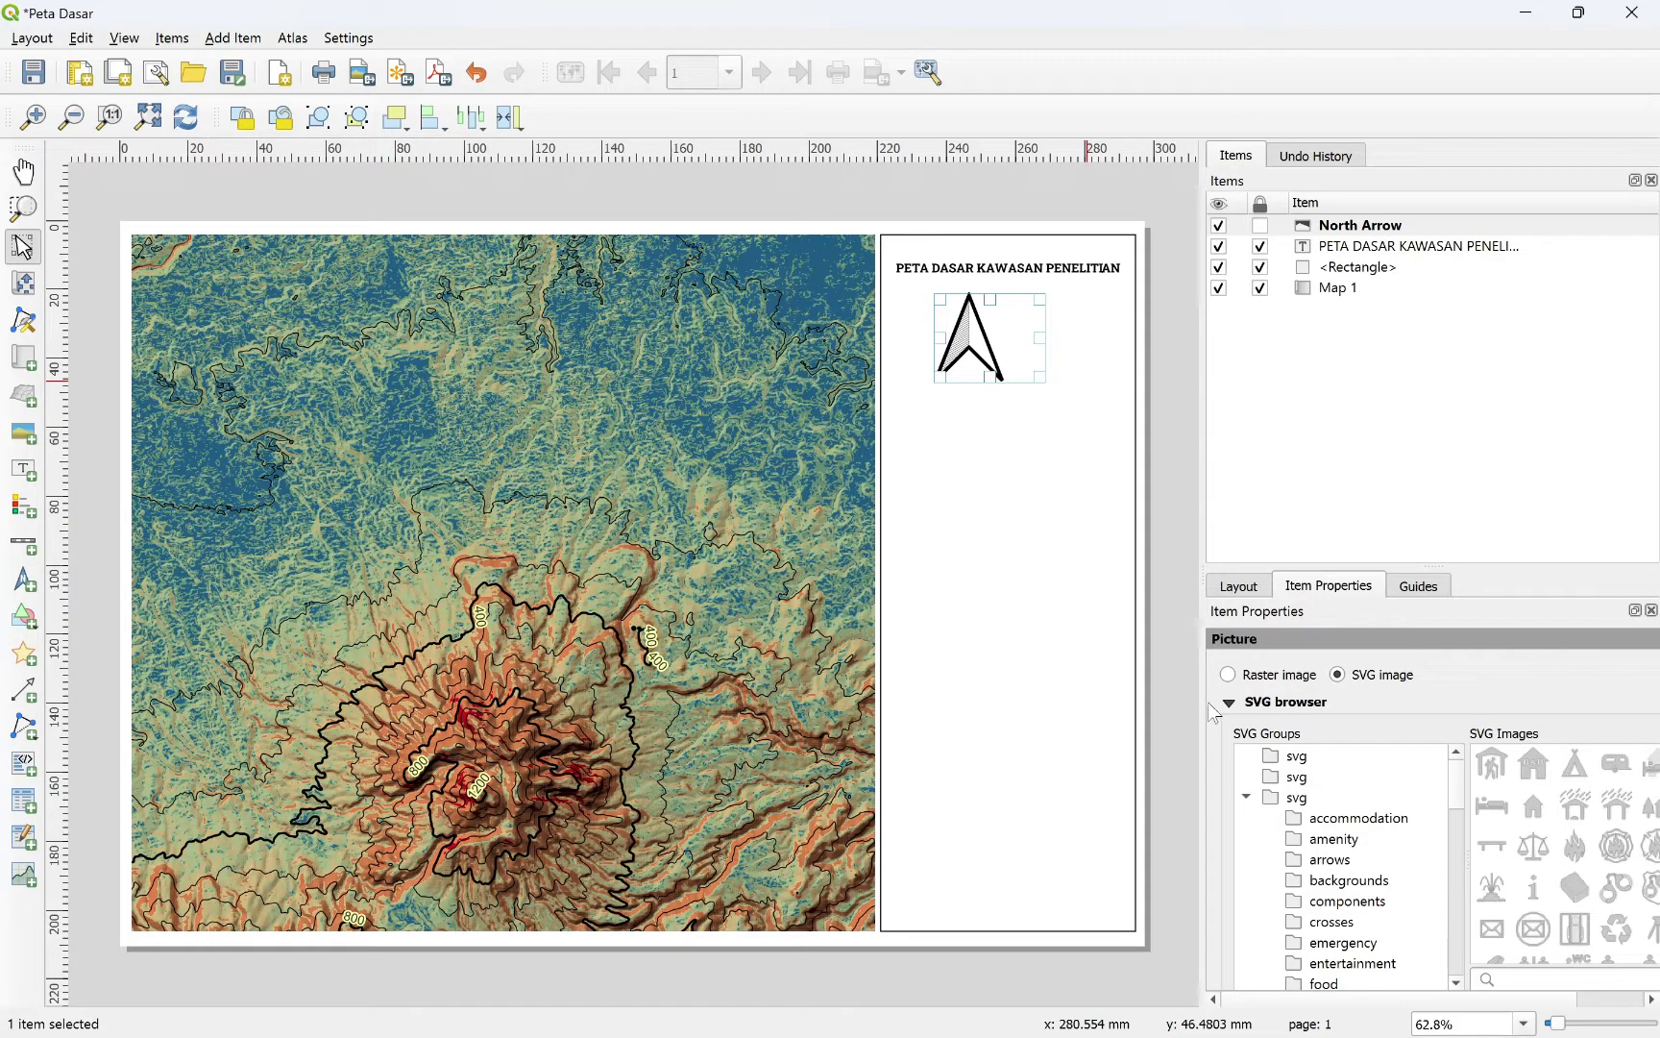
{"action": "left_click_drag", "start_coordinate": [1201, 686], "coordinate": [1118, 686]}
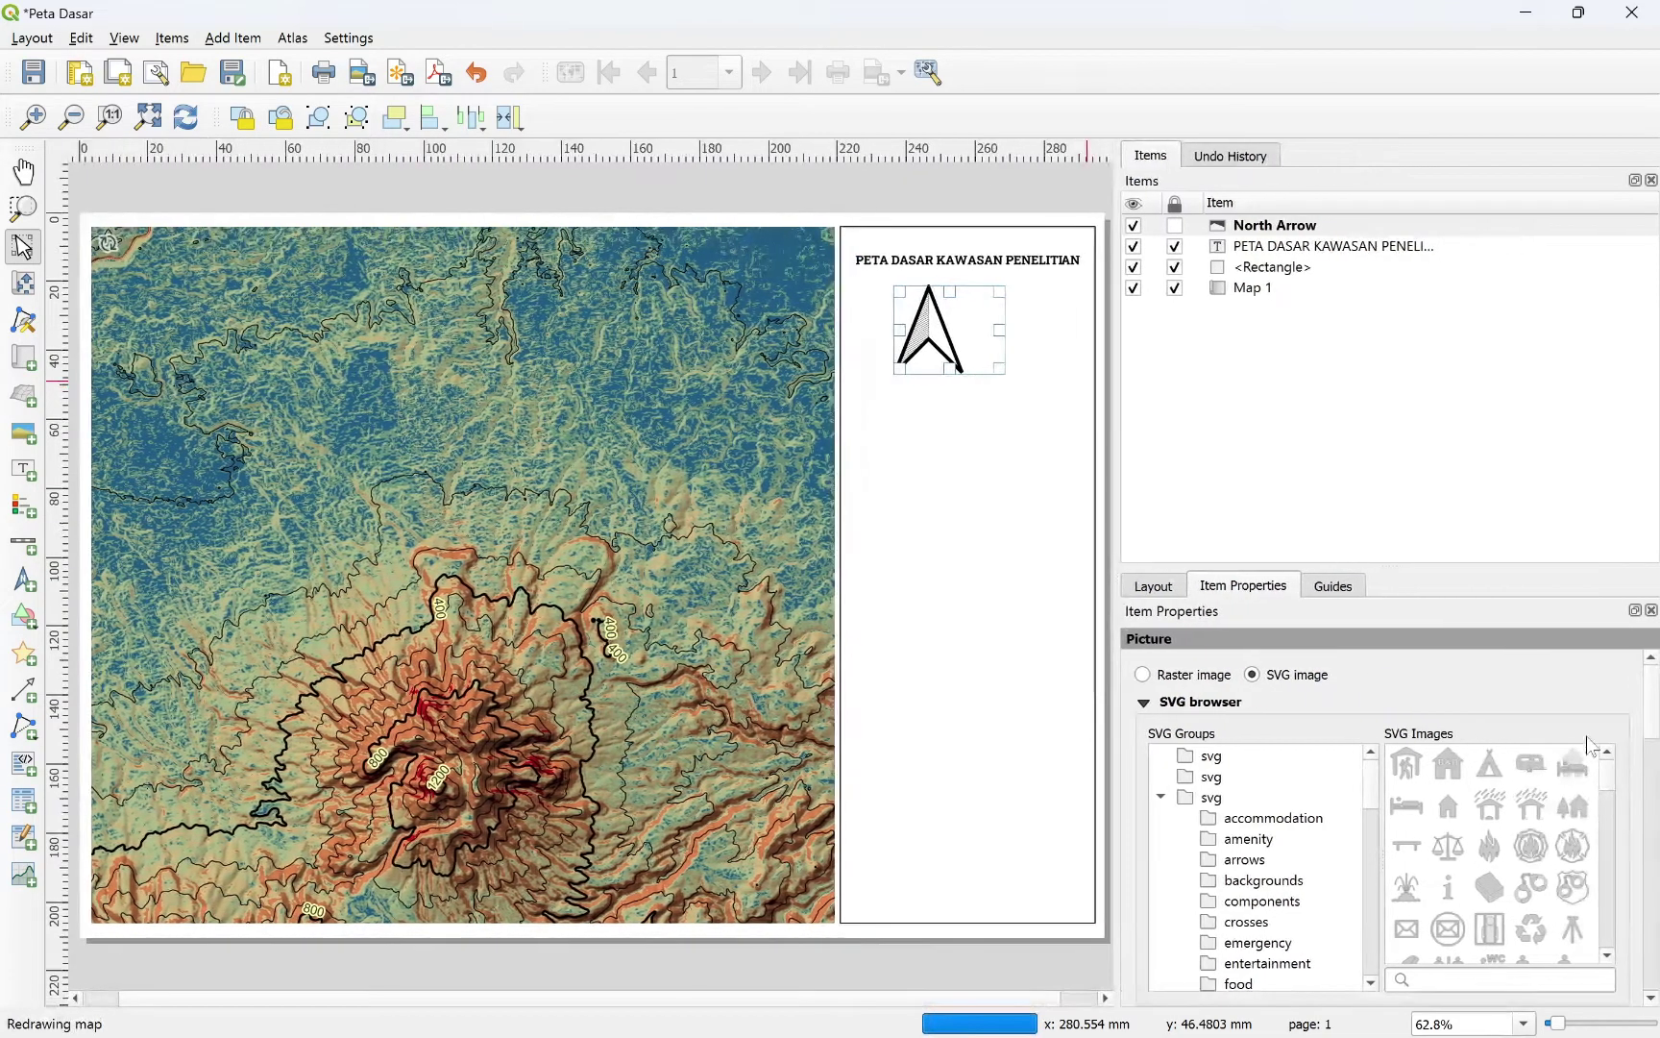
{"action": "scroll", "coordinate": [1442, 769], "scroll_direction": "down", "scroll_amount": 1}
{"action": "scroll", "coordinate": [1288, 827], "scroll_direction": "up", "scroll_amount": 1}
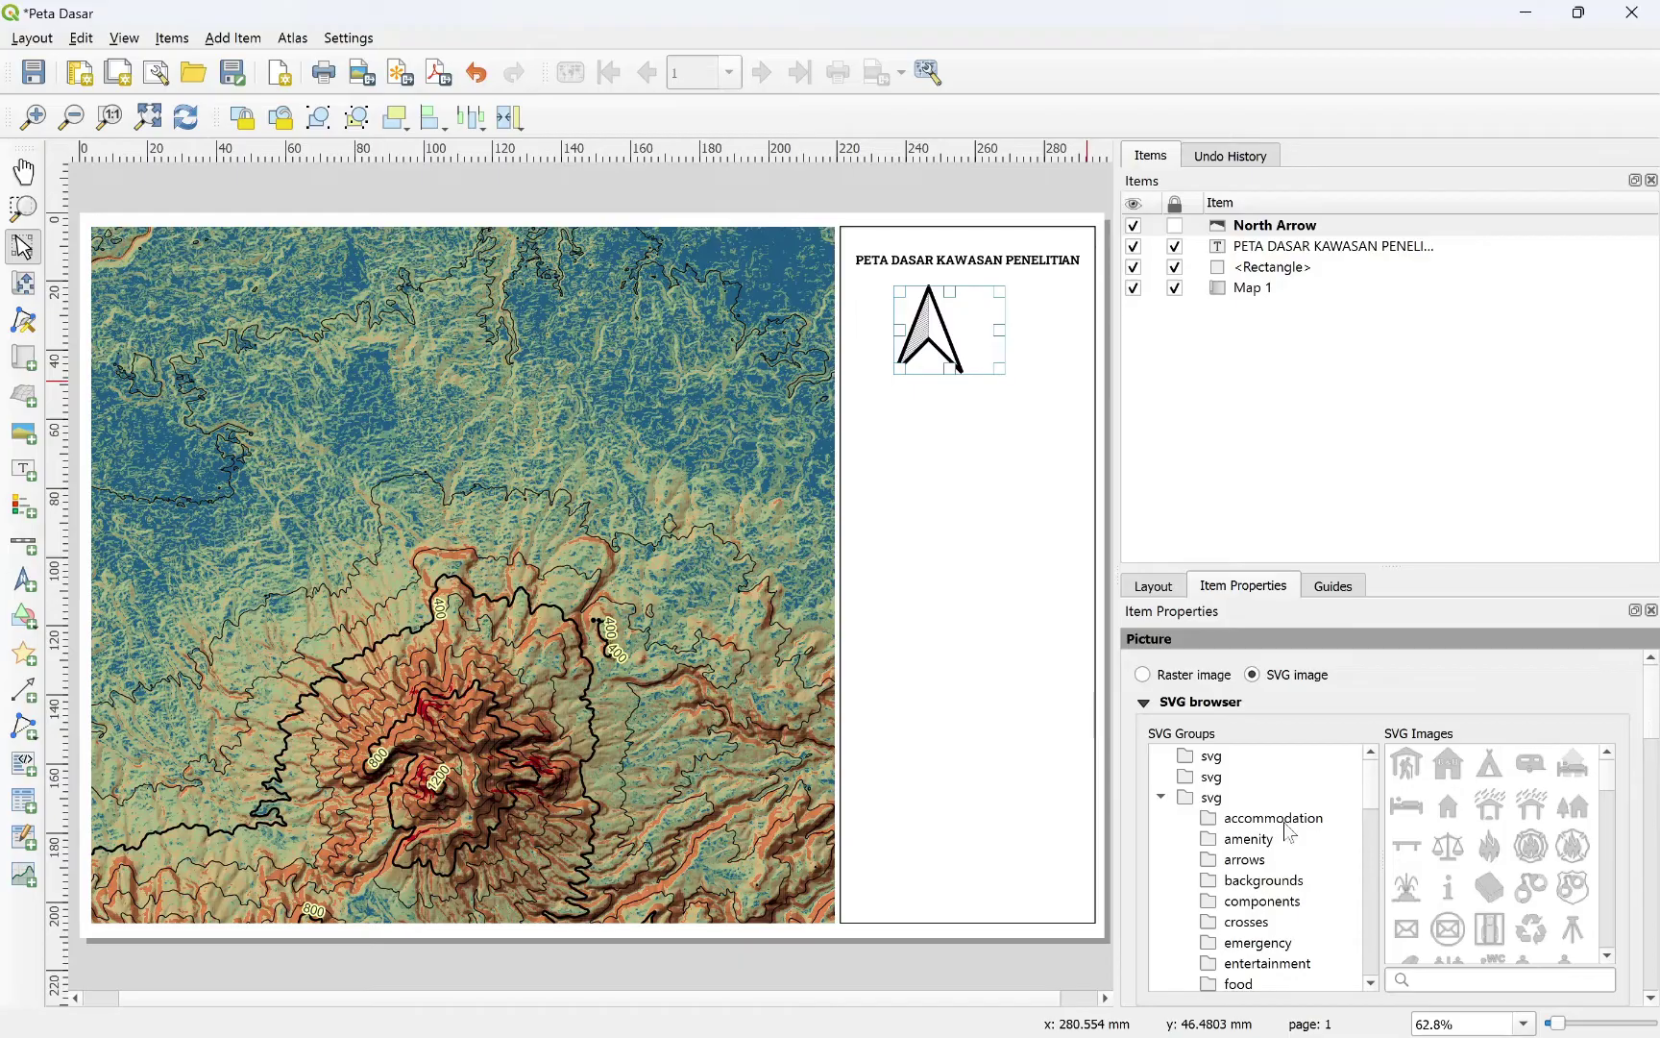
{"action": "left_click", "coordinate": [1237, 865]}
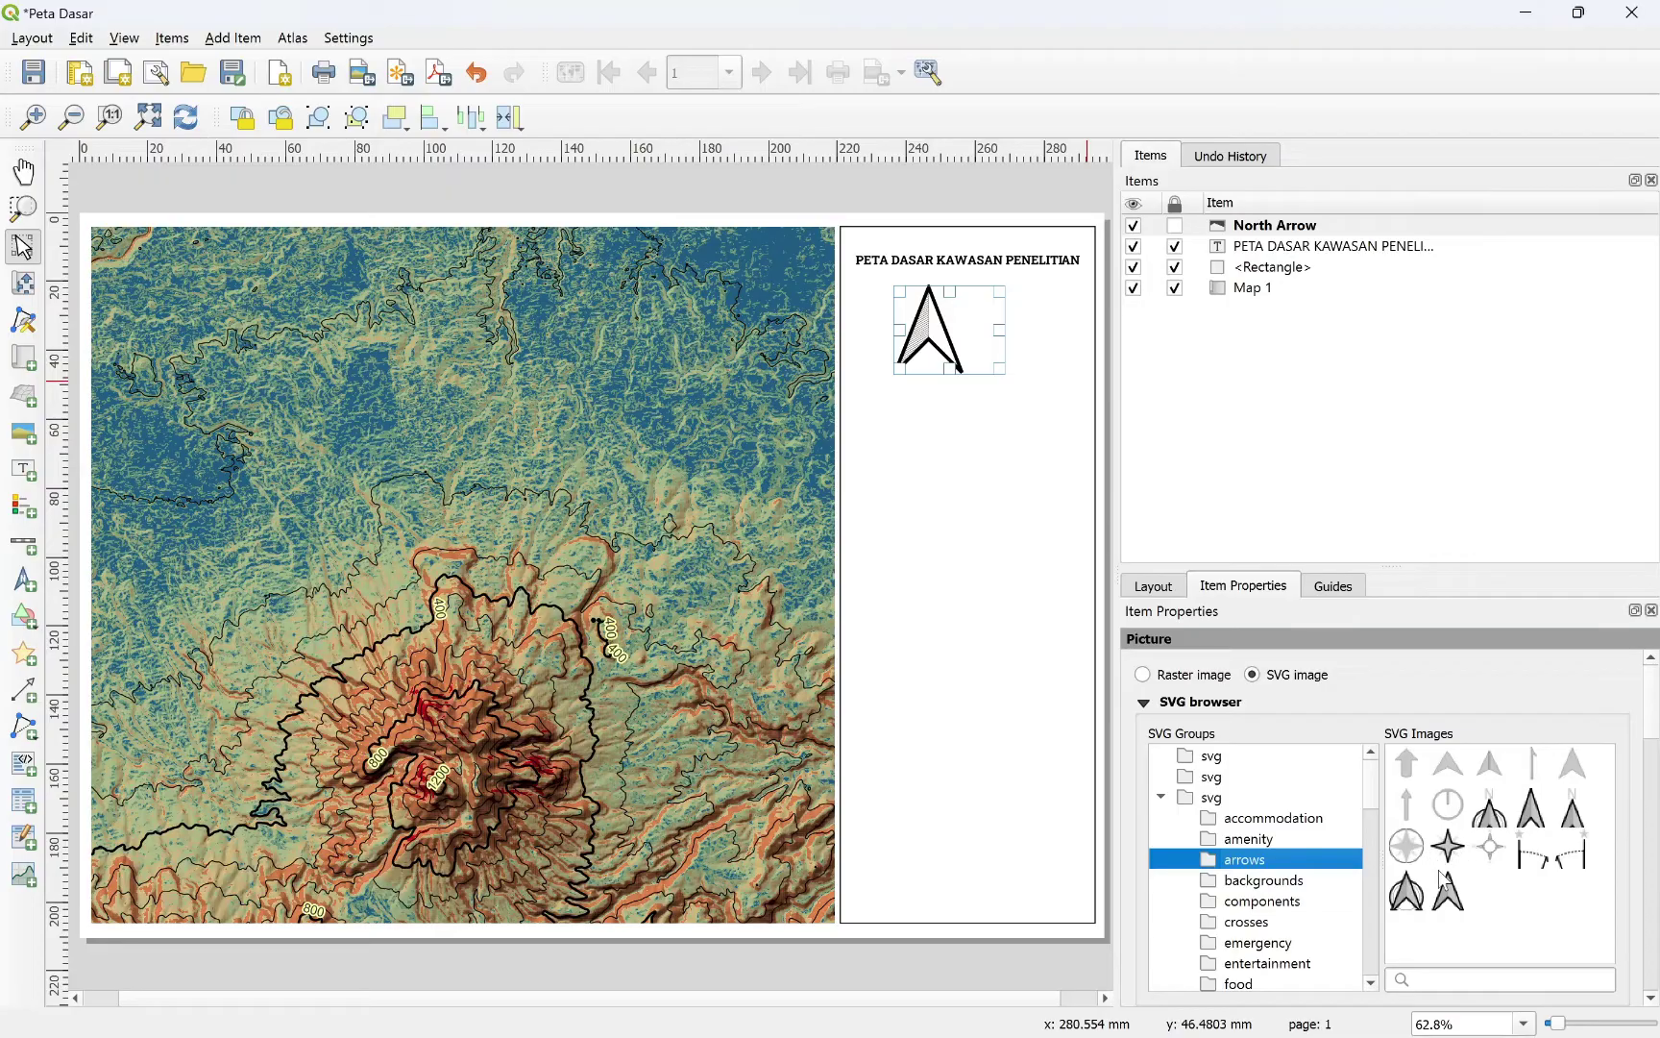
{"action": "left_click", "coordinate": [1490, 819]}
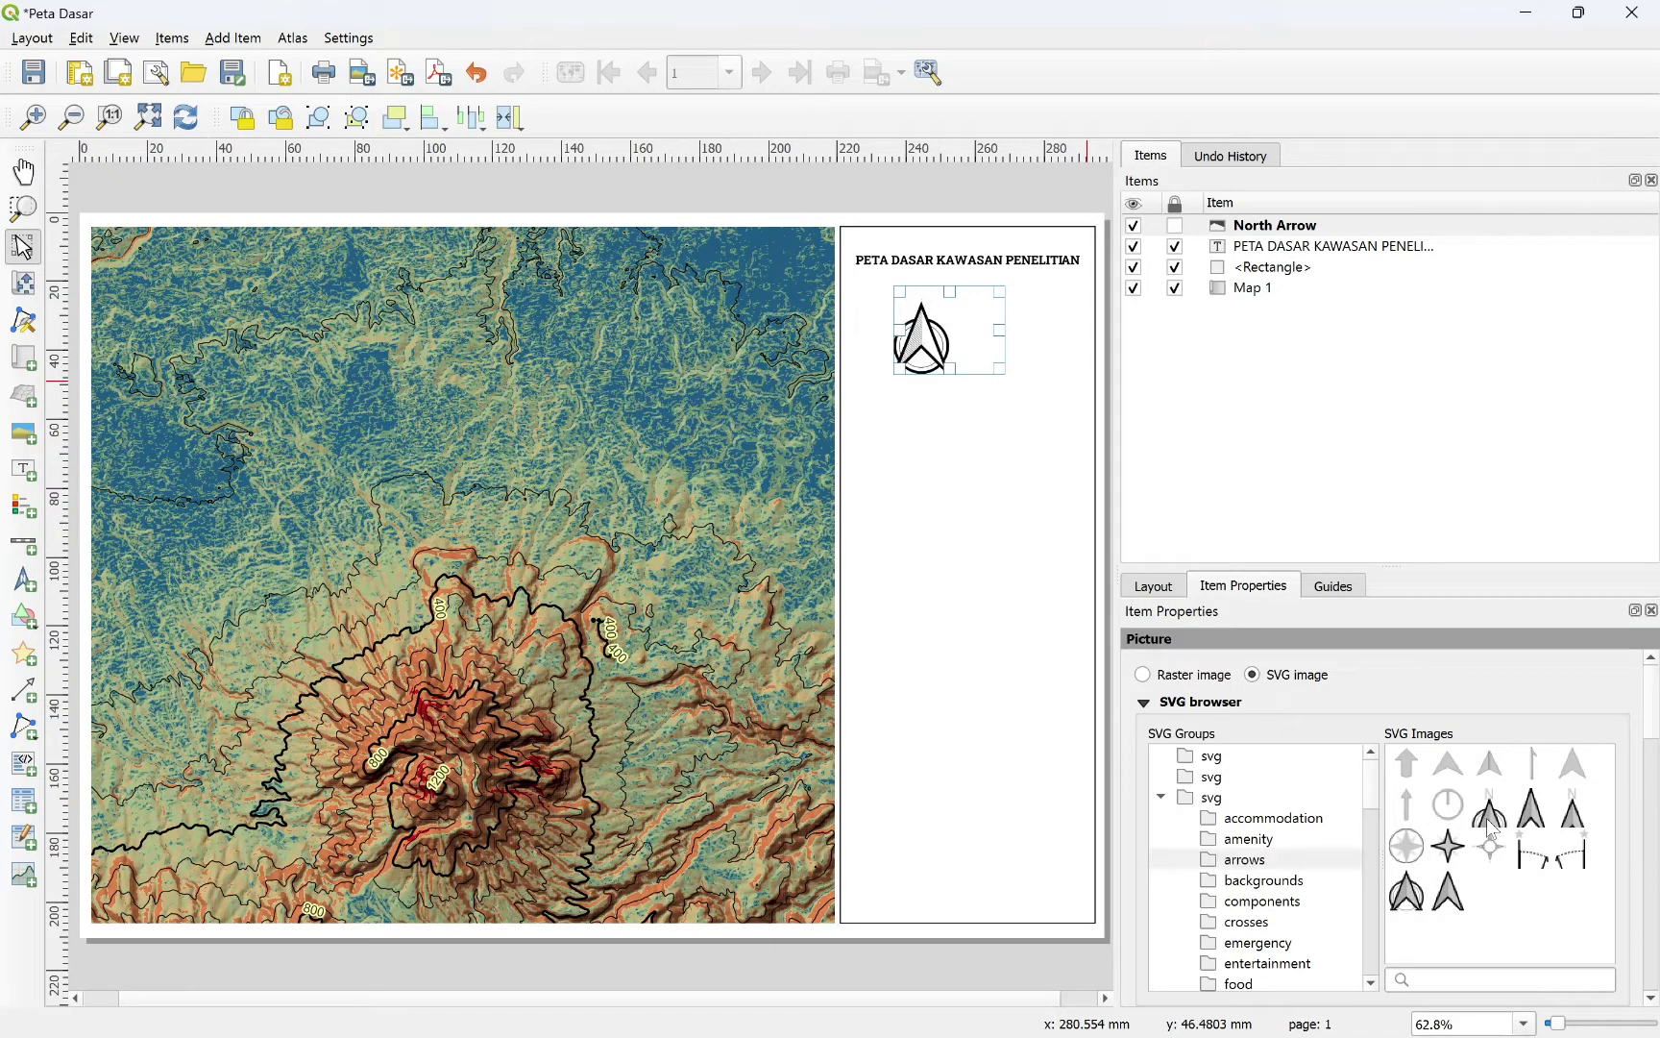
Step: Set the north arrow's fill color to black and shift it slightly towards the middle of the side panel
{"action": "left_click_drag", "start_coordinate": [1649, 723], "coordinate": [1651, 811]}
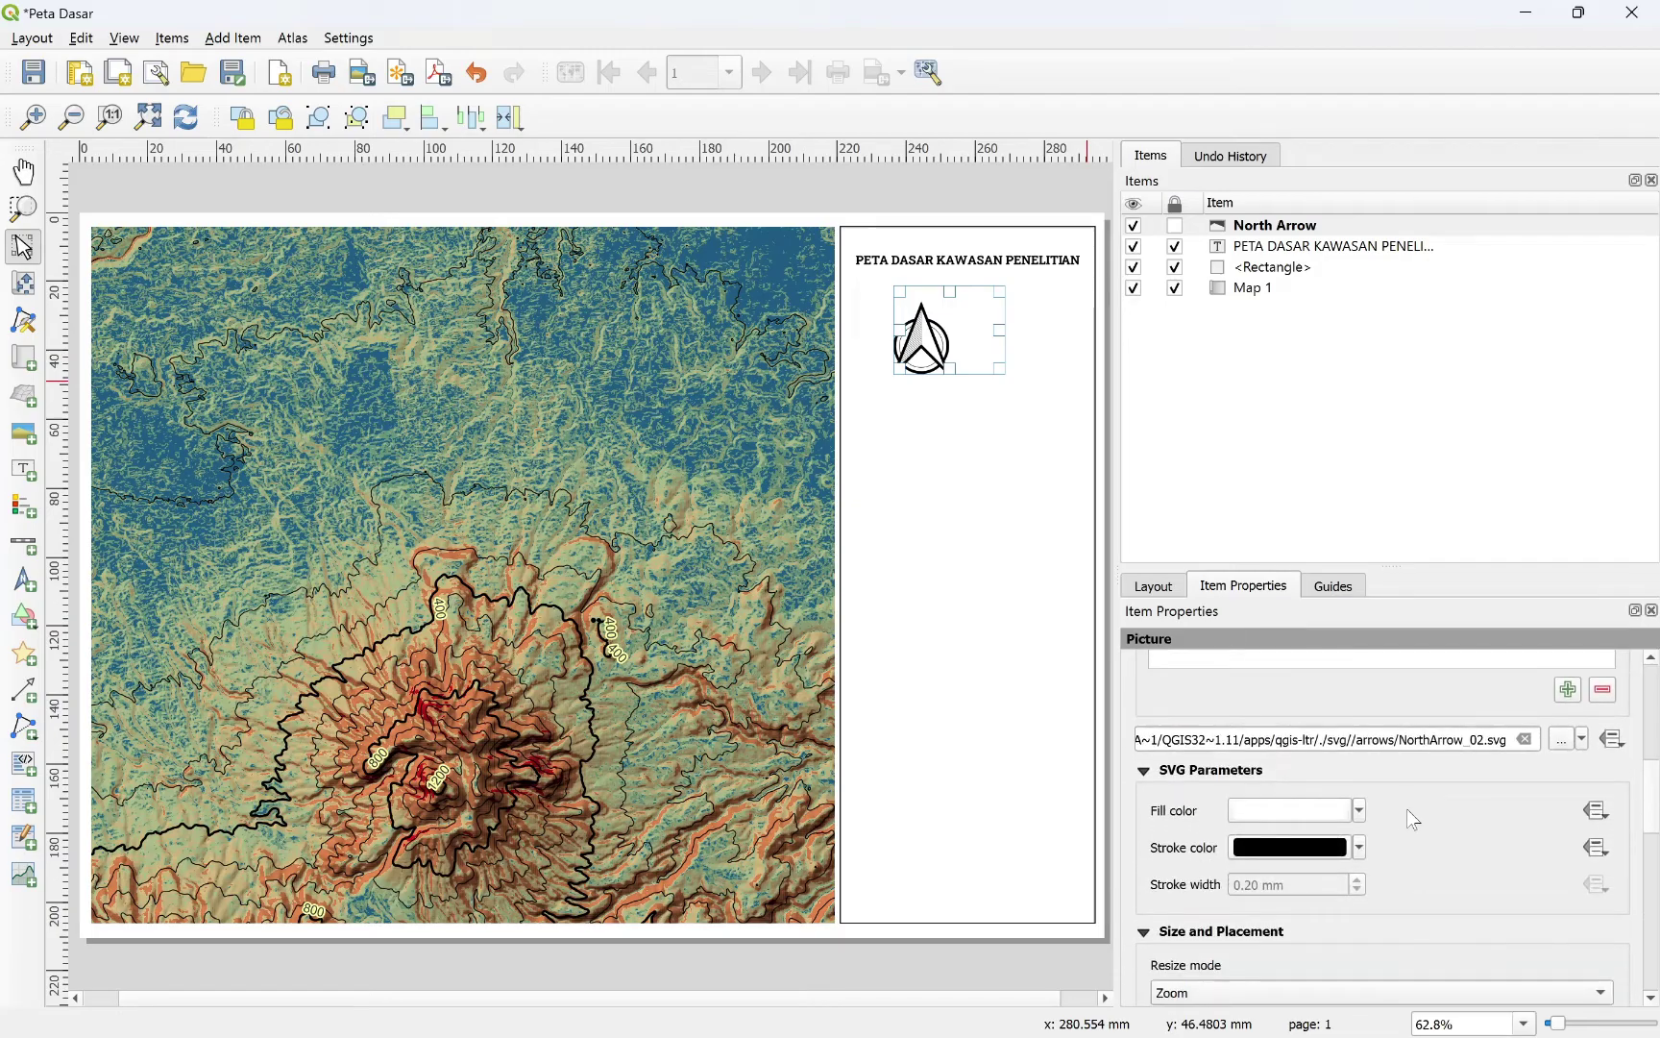
{"action": "left_click", "coordinate": [1359, 810]}
{"action": "left_click", "coordinate": [1254, 596]}
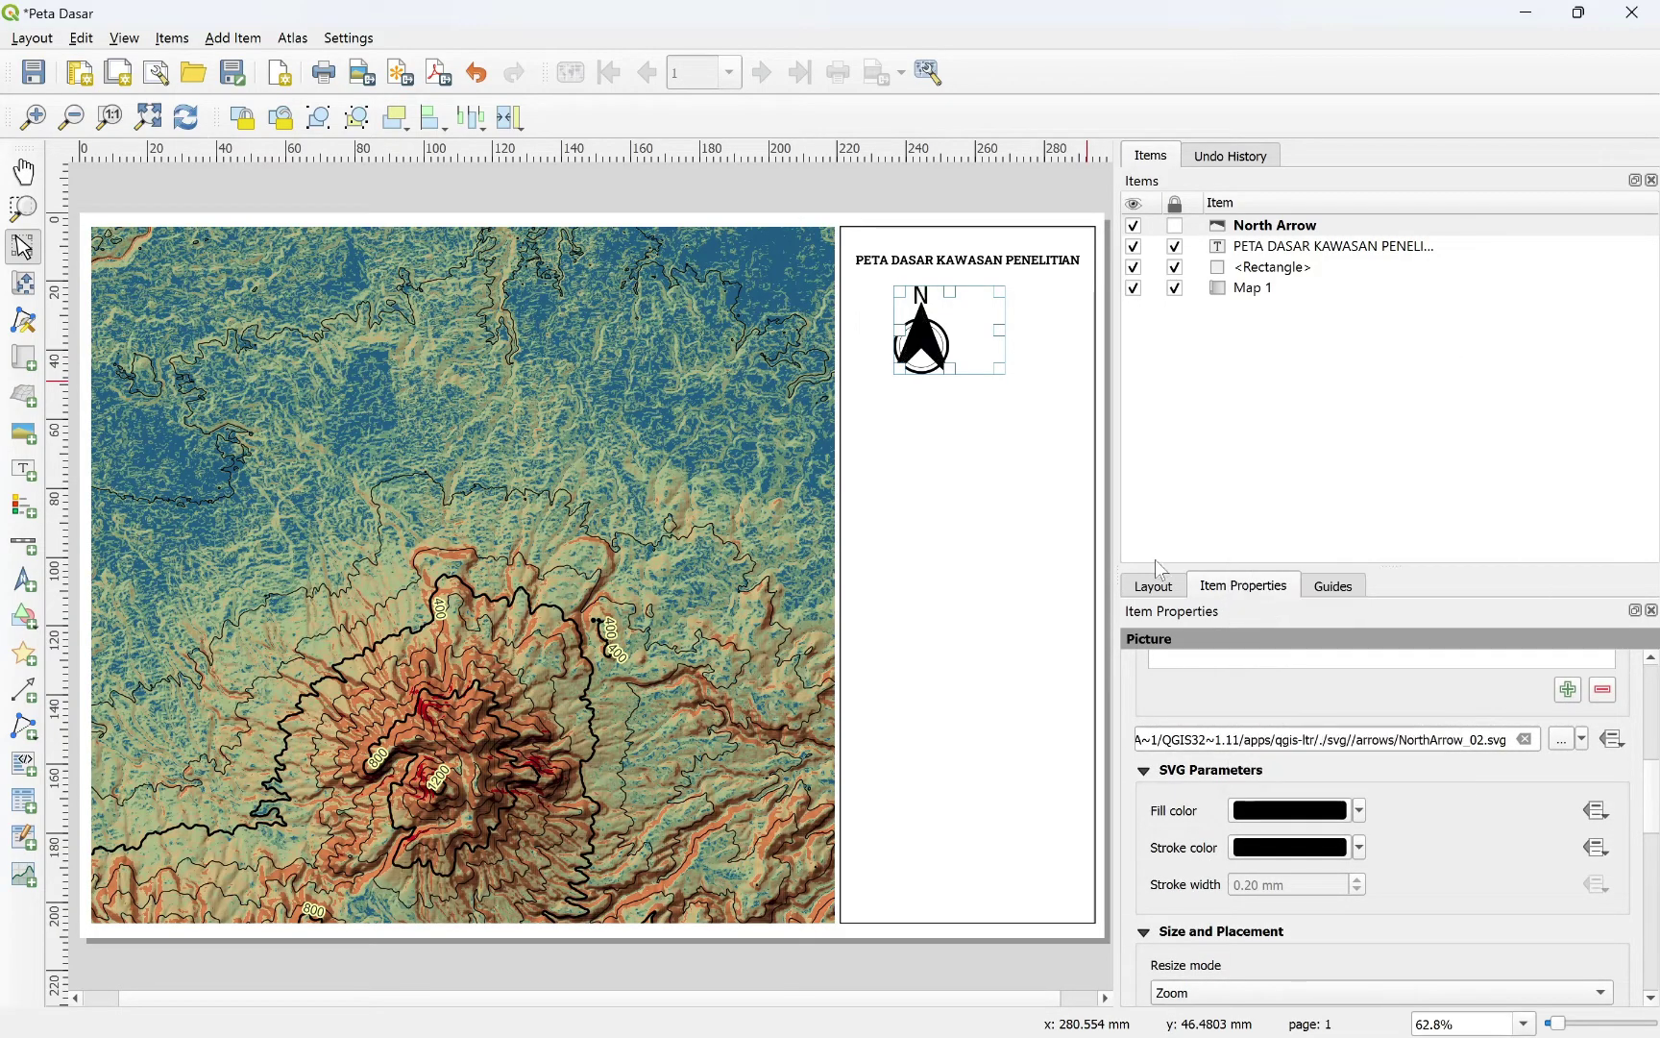
{"action": "left_click_drag", "start_coordinate": [928, 348], "coordinate": [941, 348]}
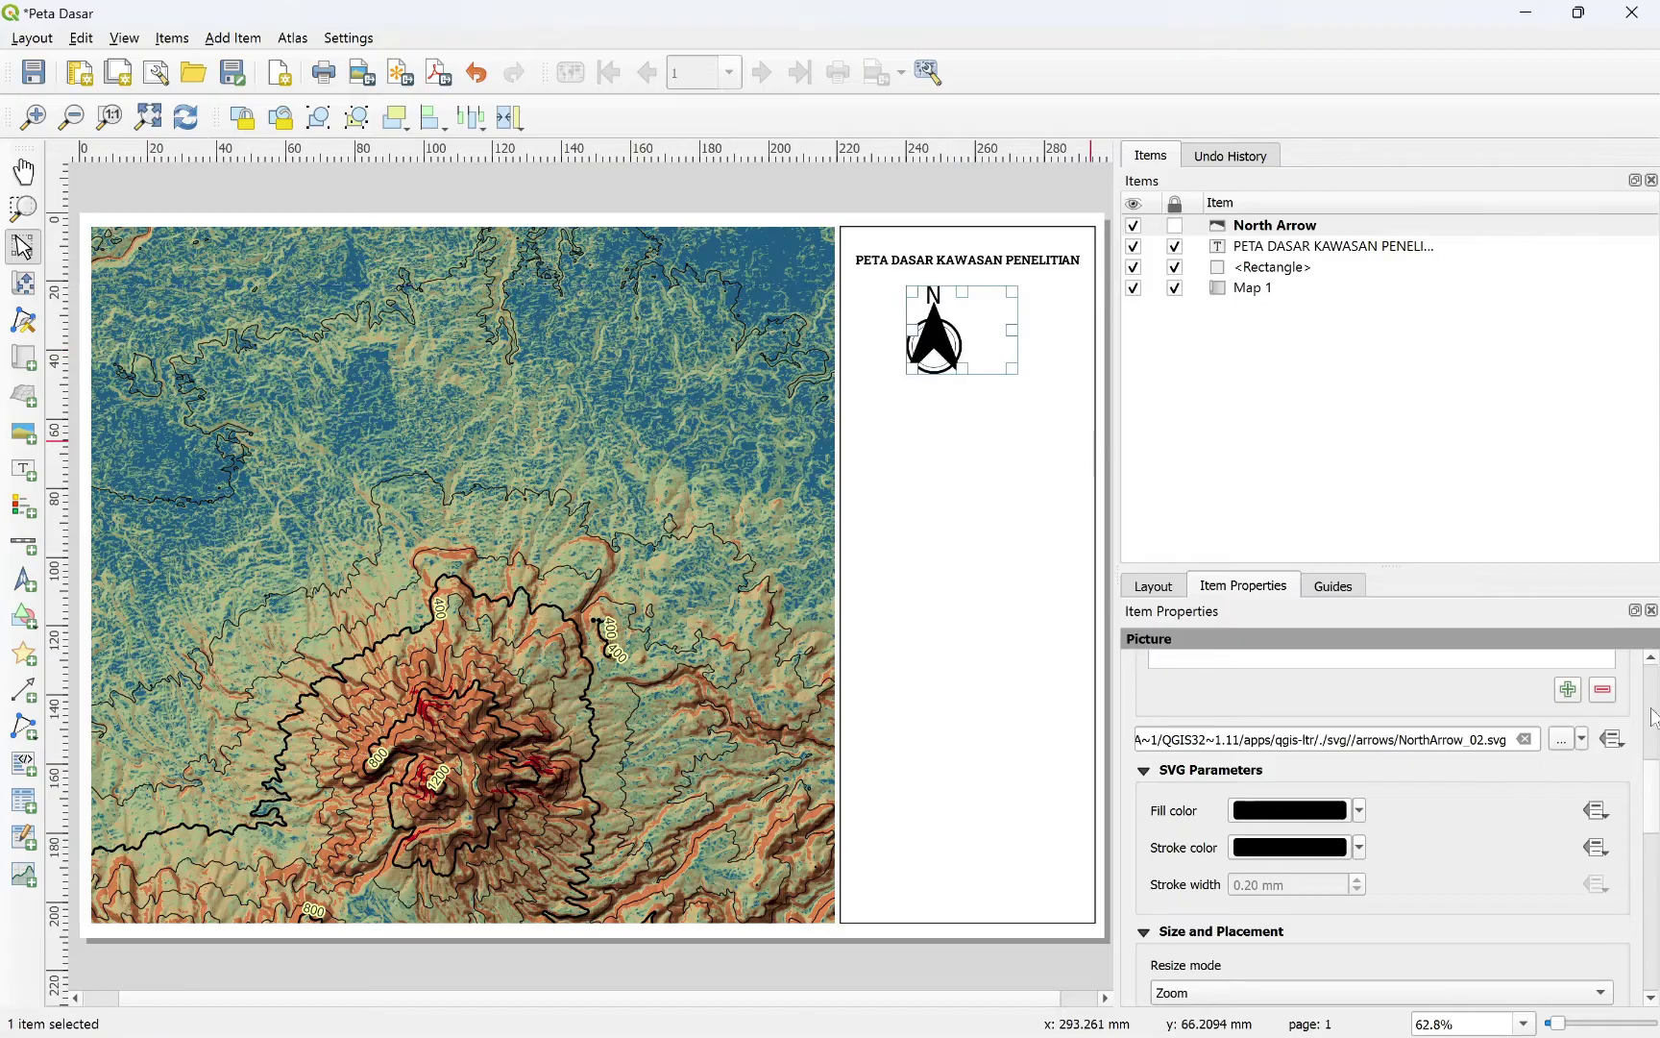
Step: Set the placement of the north arrow image within its frame to Middle
{"action": "left_click_drag", "start_coordinate": [1655, 790], "coordinate": [1653, 832]}
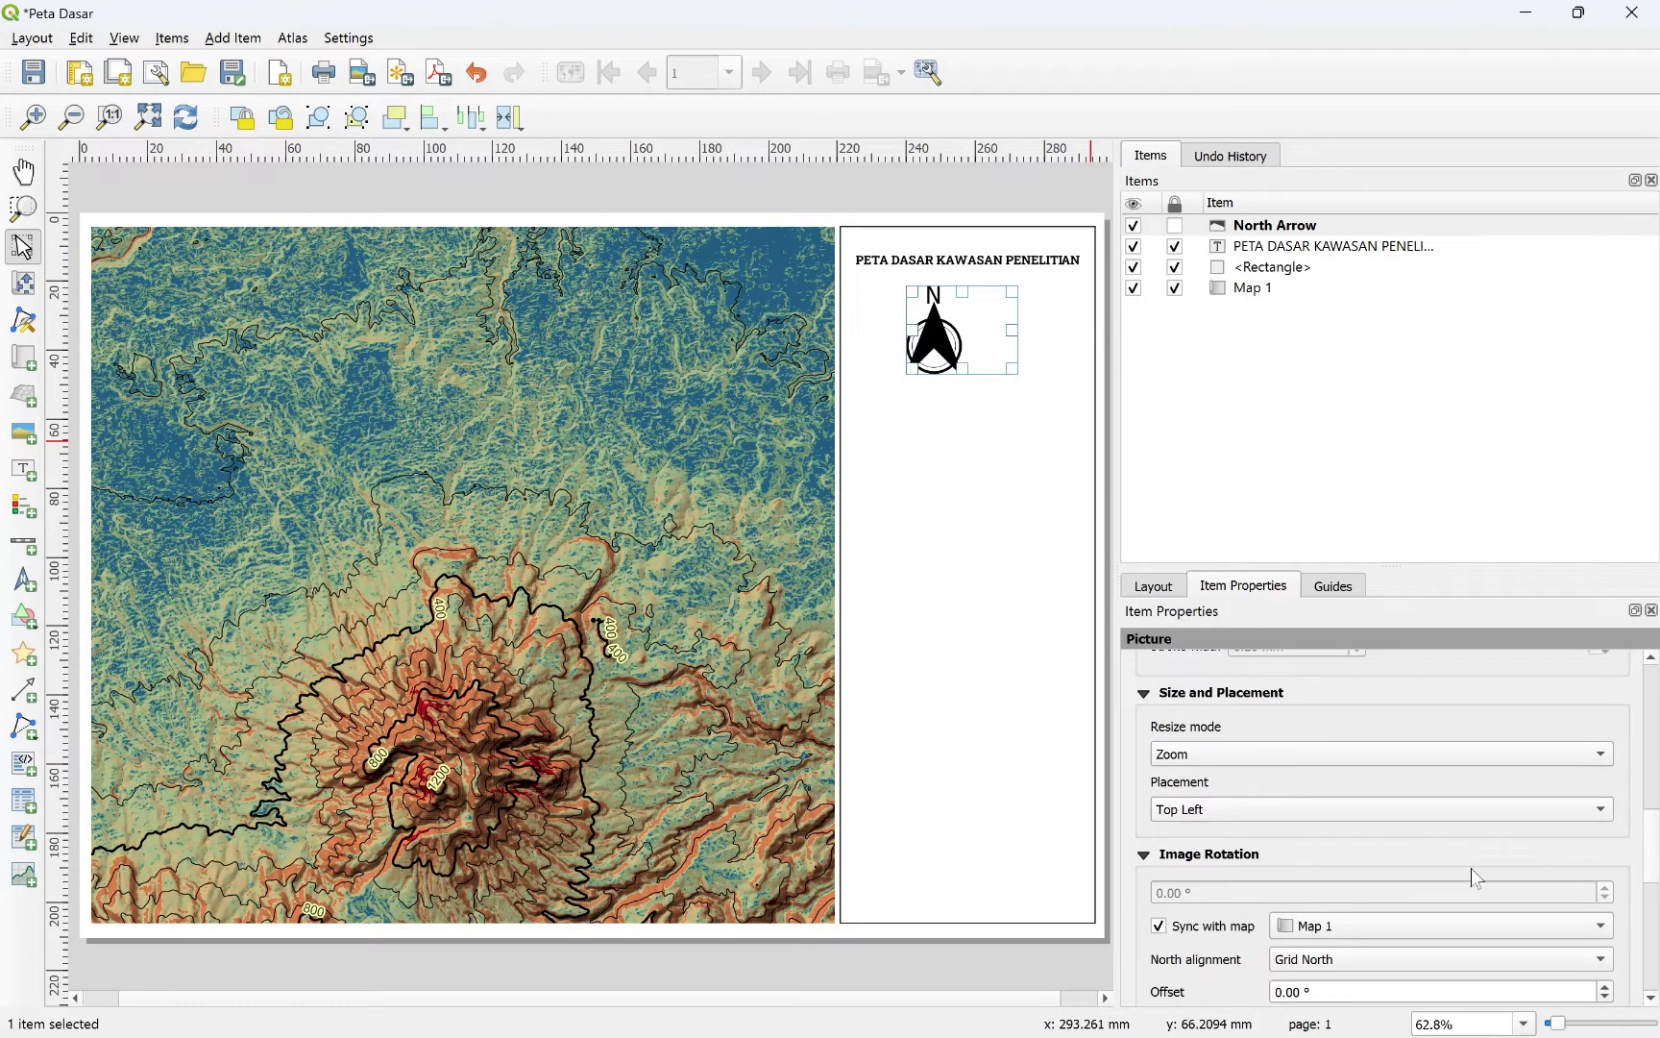
{"action": "left_click", "coordinate": [1404, 822]}
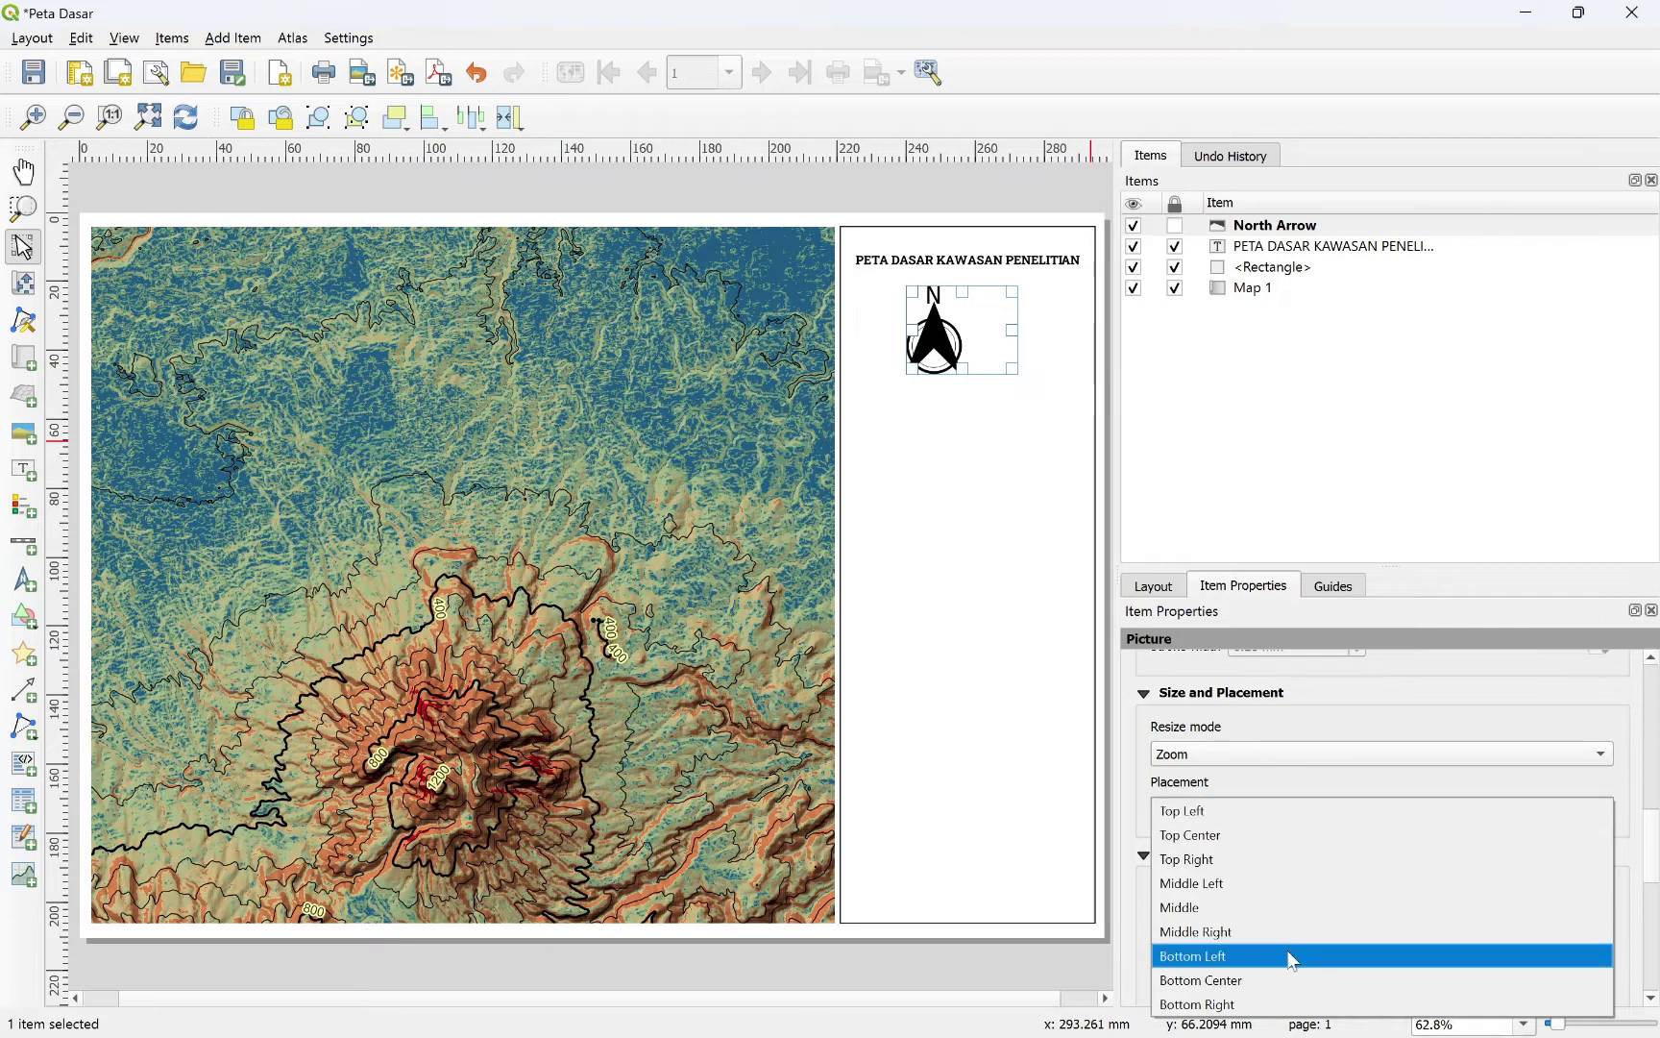
{"action": "left_click", "coordinate": [1293, 907]}
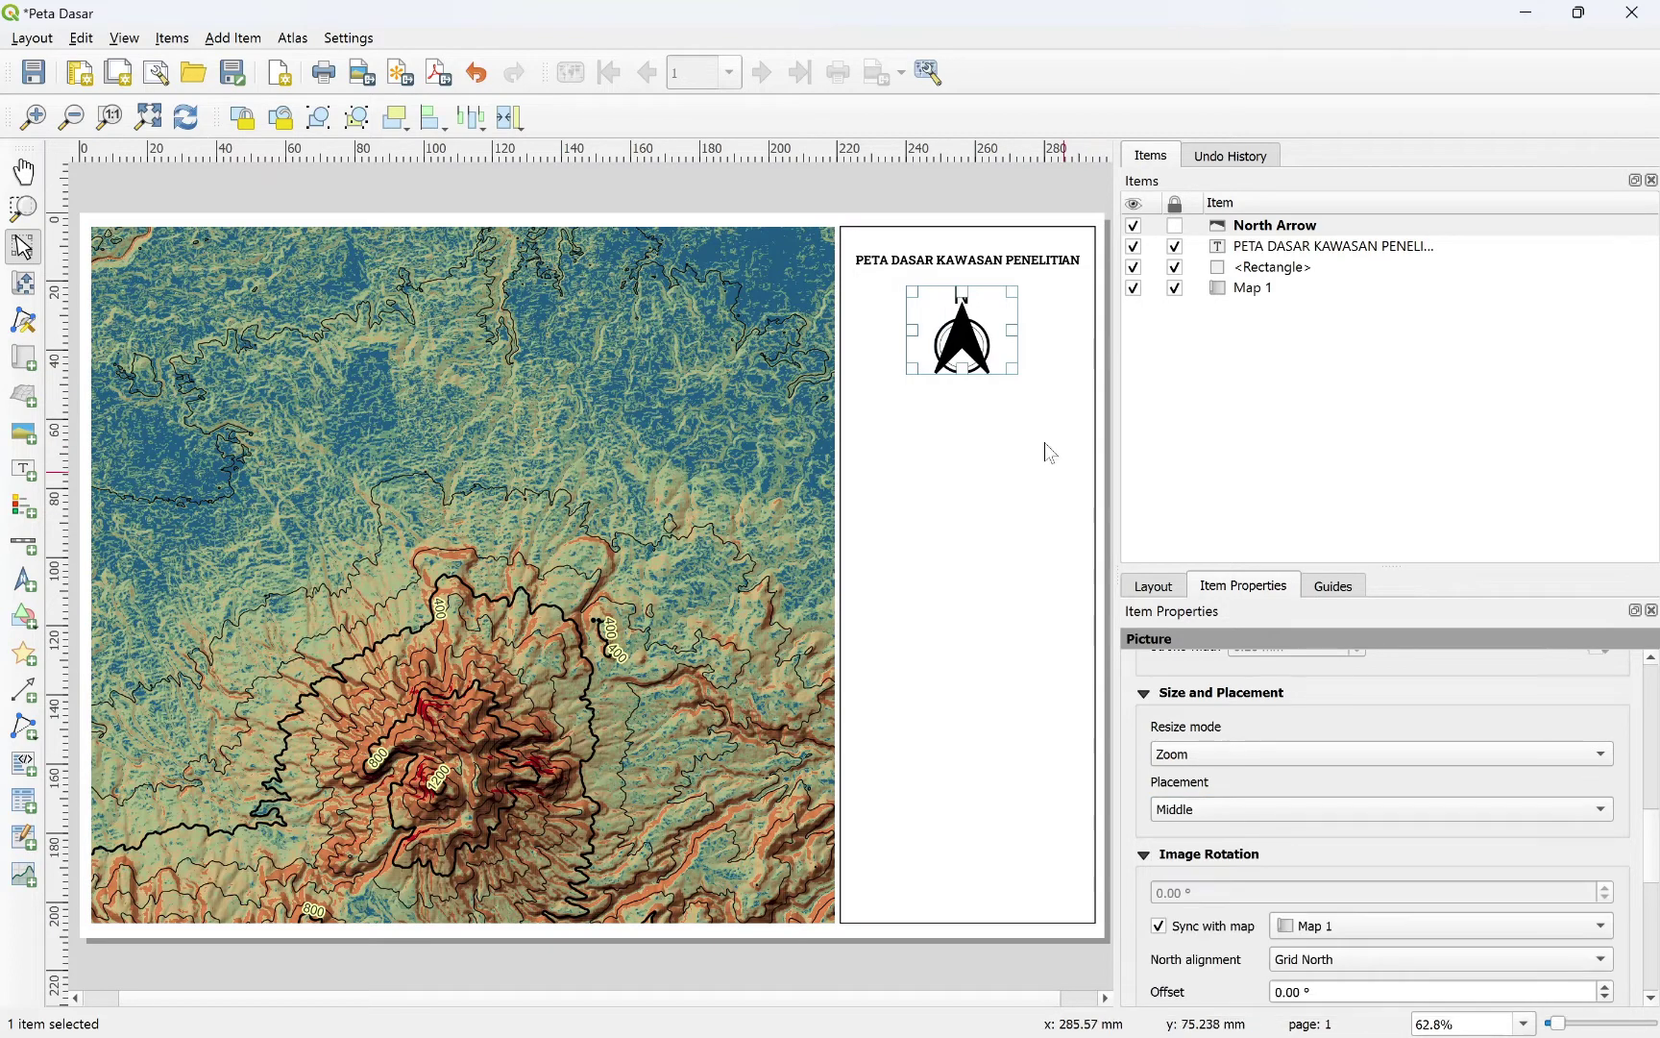
Step: Centre the north arrow closely beneath the title and lock it in the layout
{"action": "left_click", "coordinate": [1064, 341]}
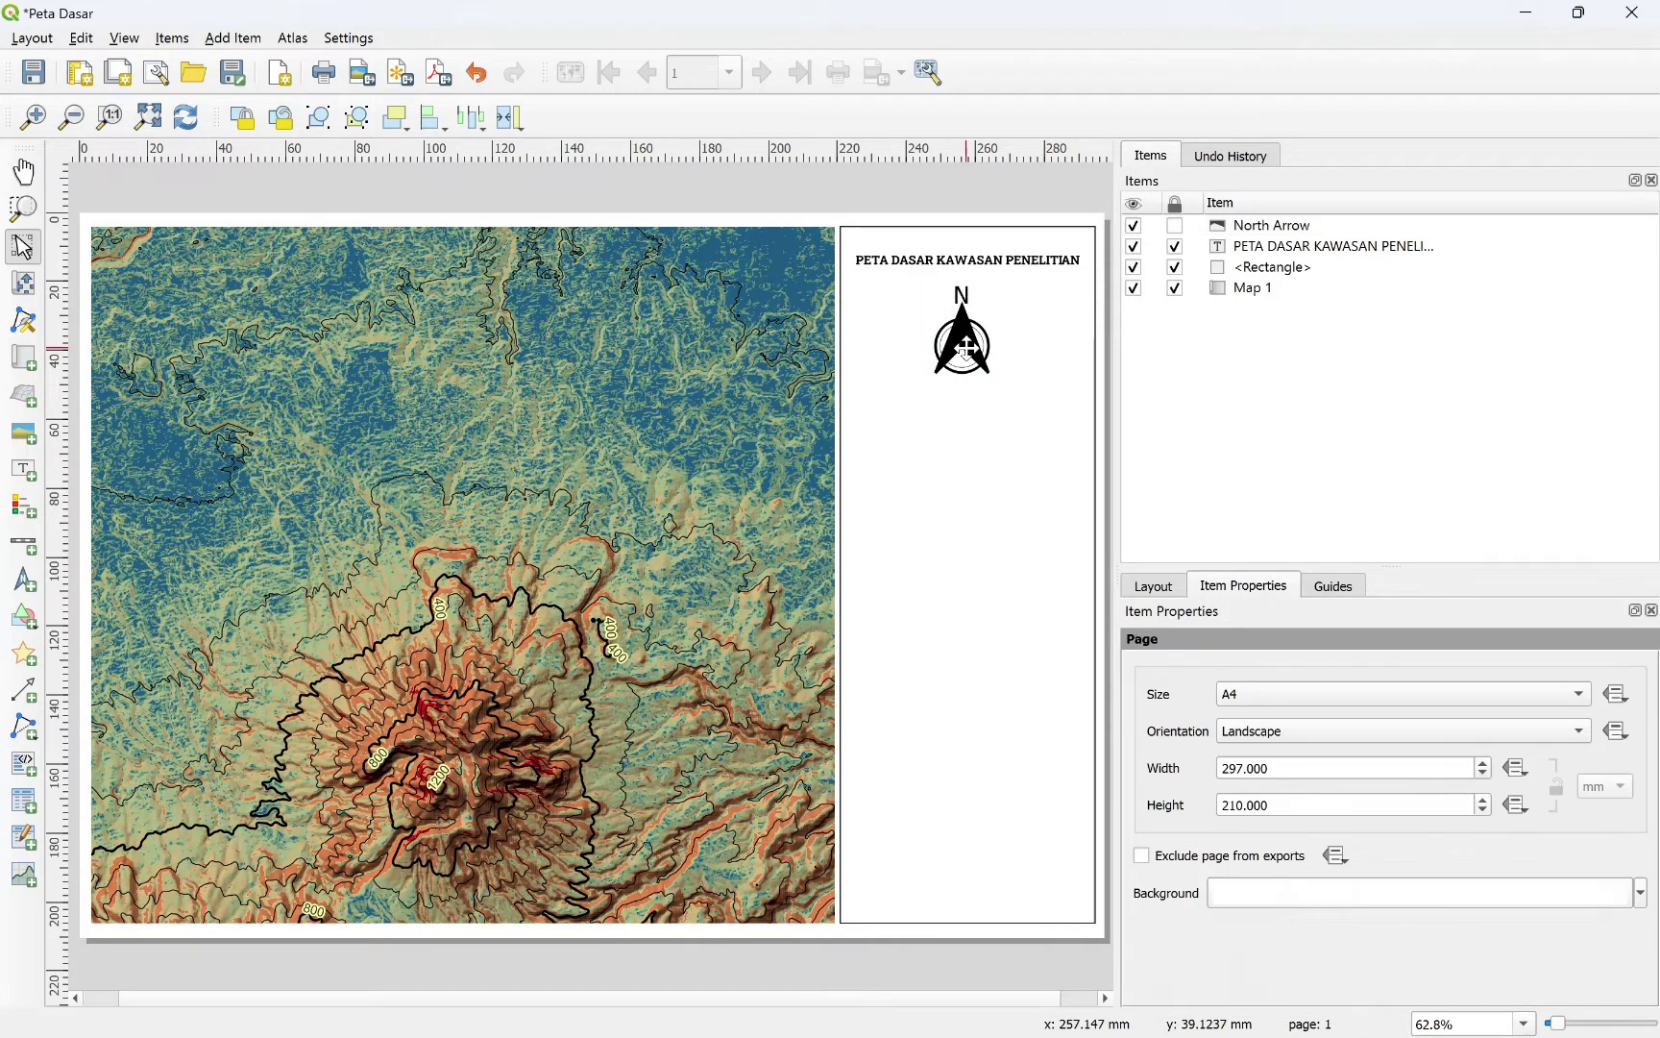
{"action": "left_click", "coordinate": [959, 350]}
{"action": "left_click_drag", "start_coordinate": [959, 349], "coordinate": [925, 363]}
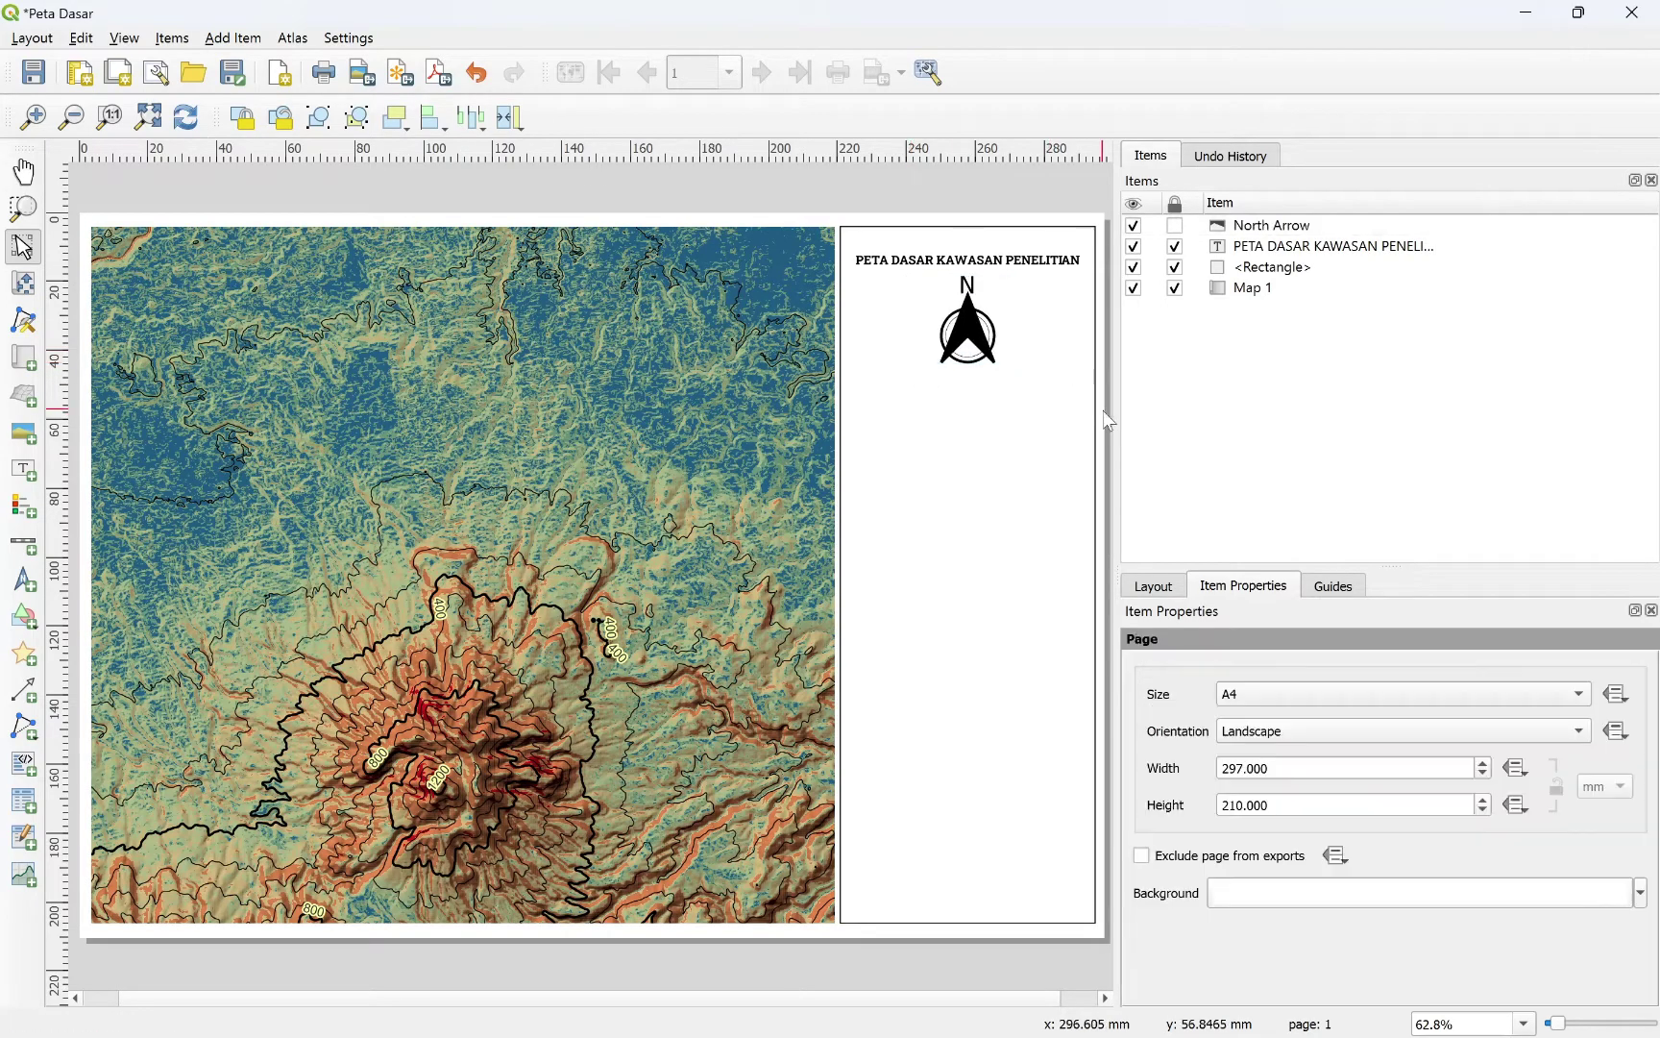
{"action": "left_click", "coordinate": [1174, 226]}
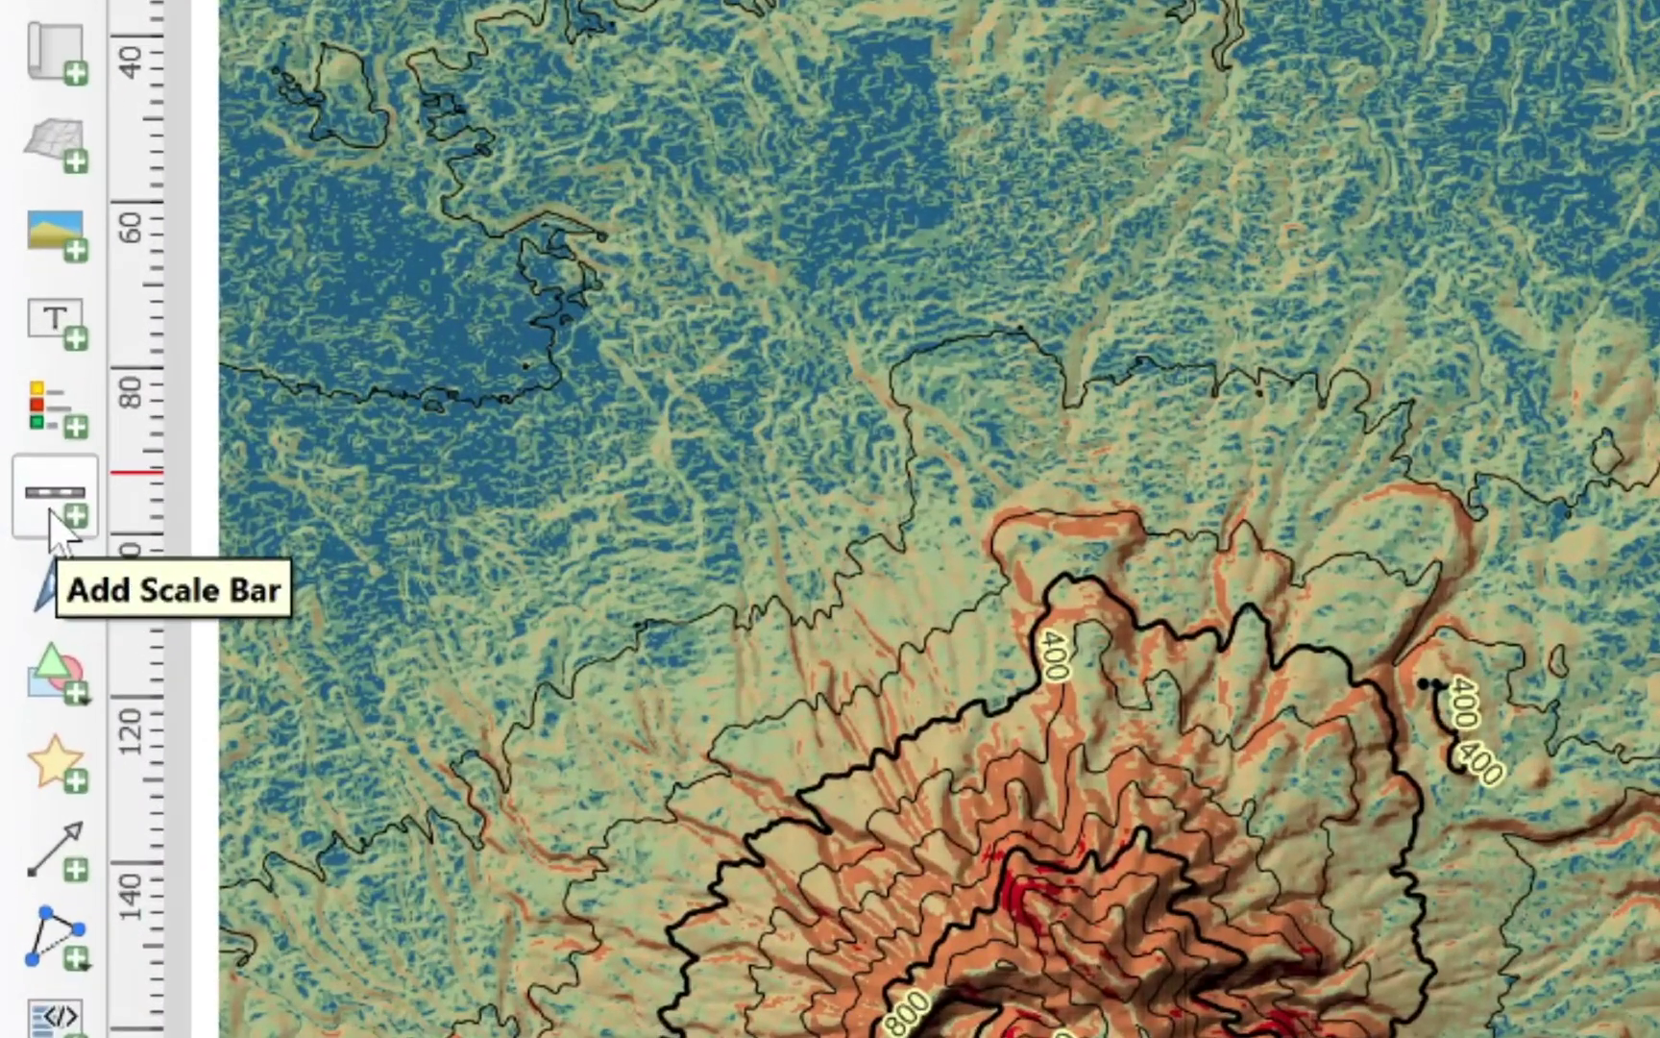
Step: Add a scale bar for Map 1 in the side panel beneath the north arrow
{"action": "left_click", "coordinate": [23, 546]}
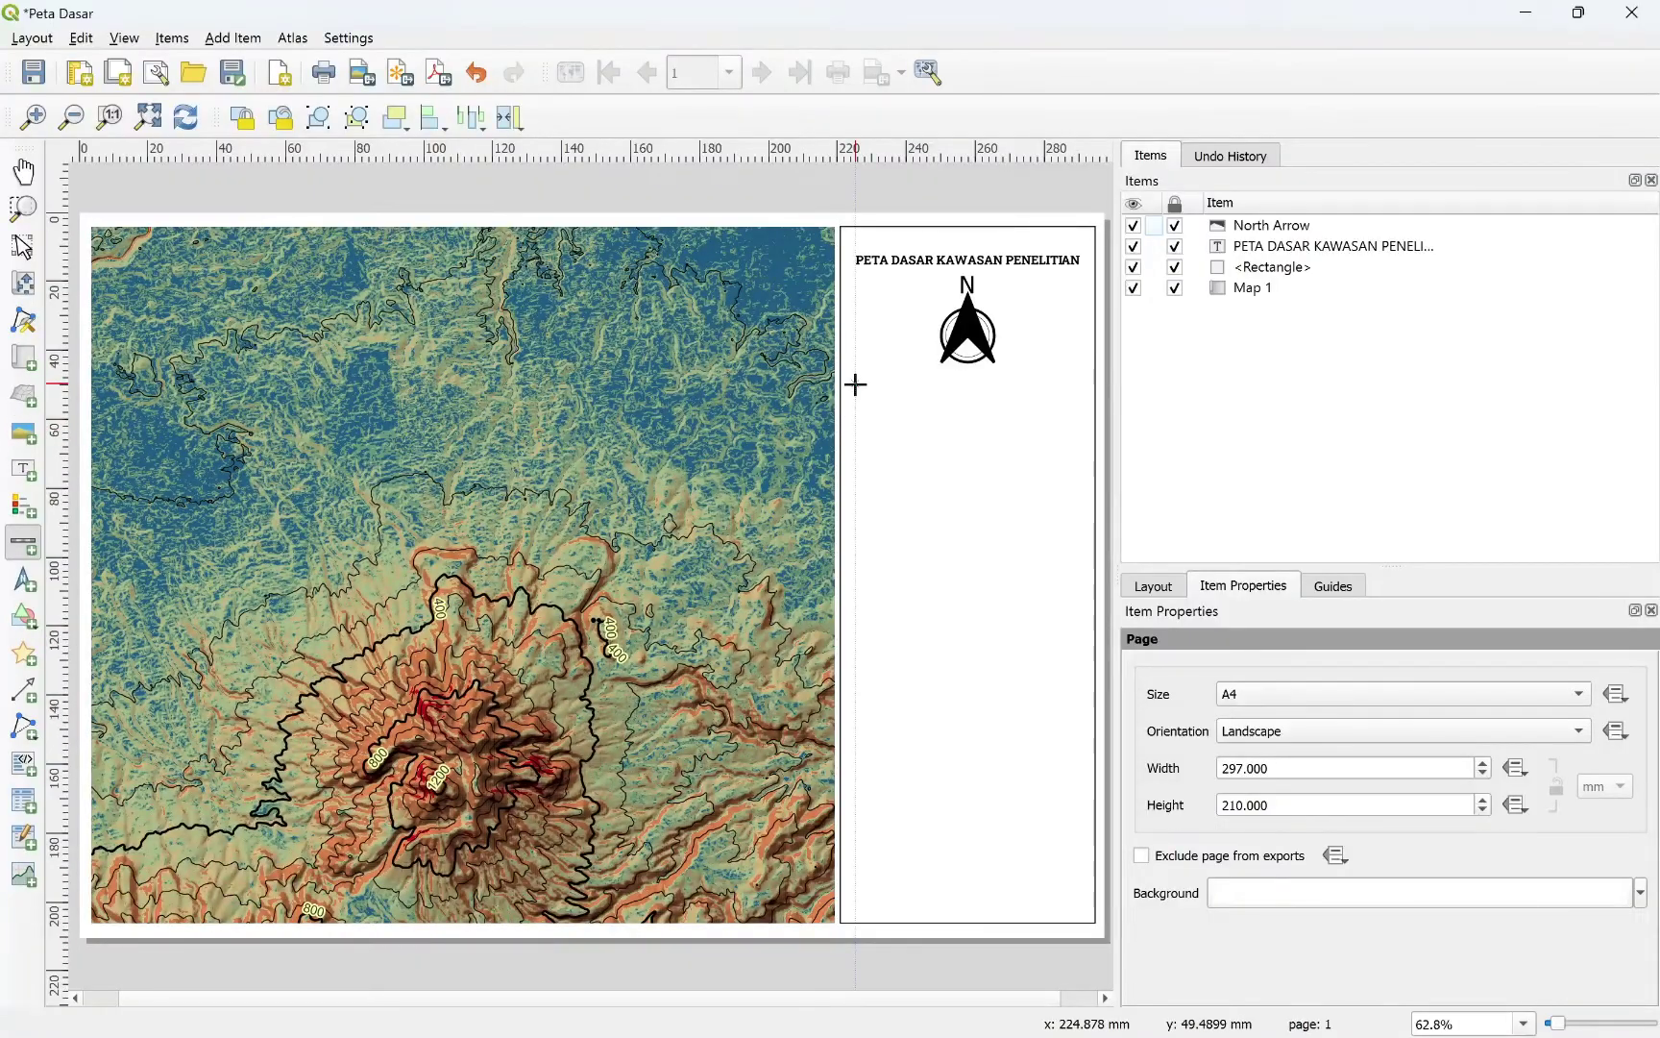
{"action": "left_click_drag", "start_coordinate": [854, 383], "coordinate": [1087, 415]}
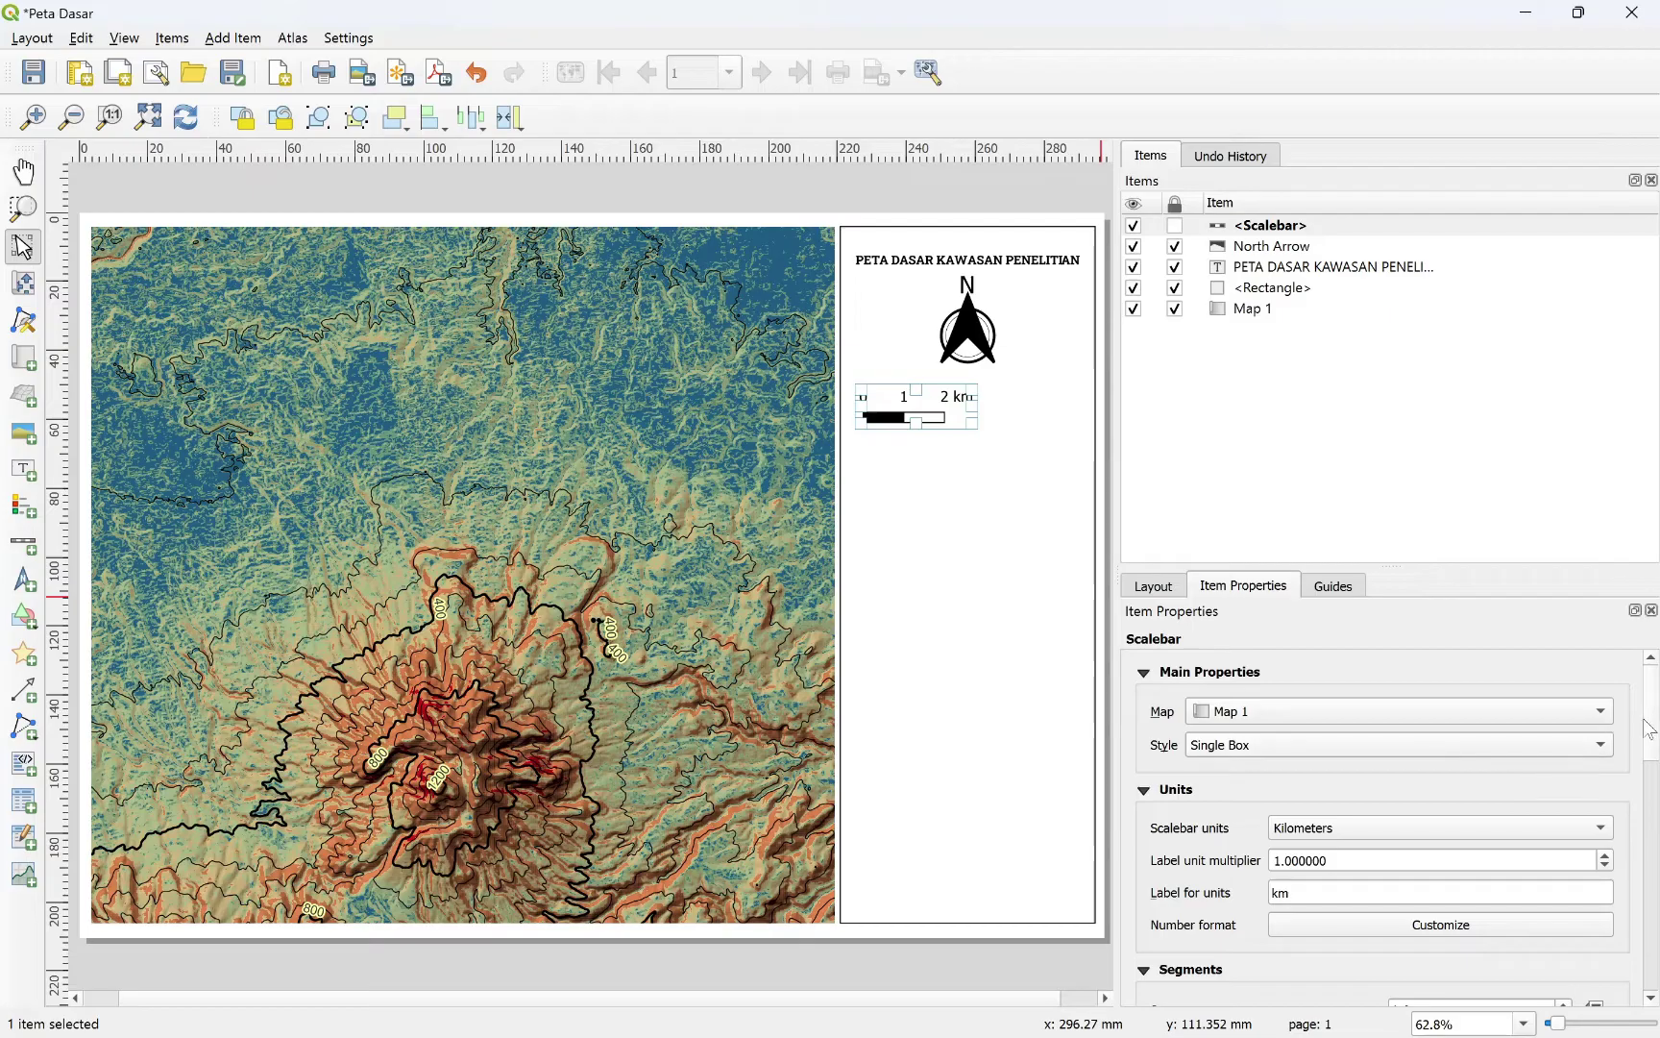
Step: Set the scale bar to 5 right segments and centre it within the side panel's width
{"action": "left_click_drag", "start_coordinate": [1651, 732], "coordinate": [1641, 778]}
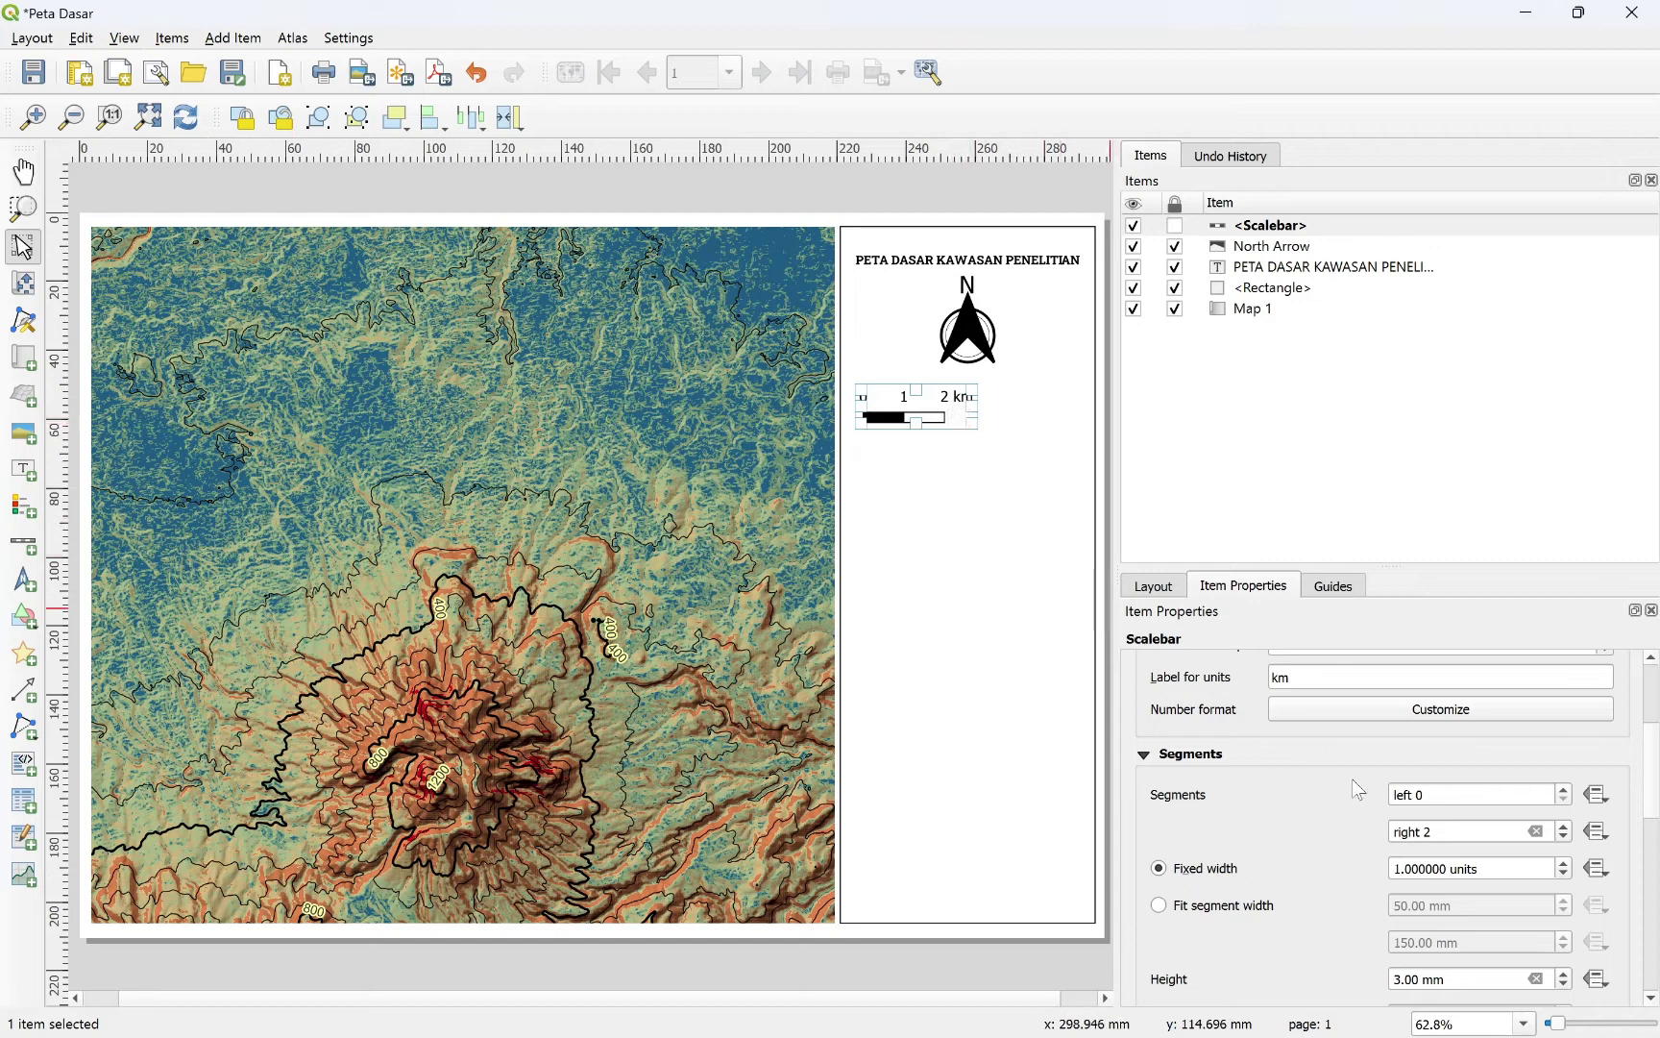
{"action": "scroll", "coordinate": [1659, 774], "scroll_direction": "down", "scroll_amount": 1}
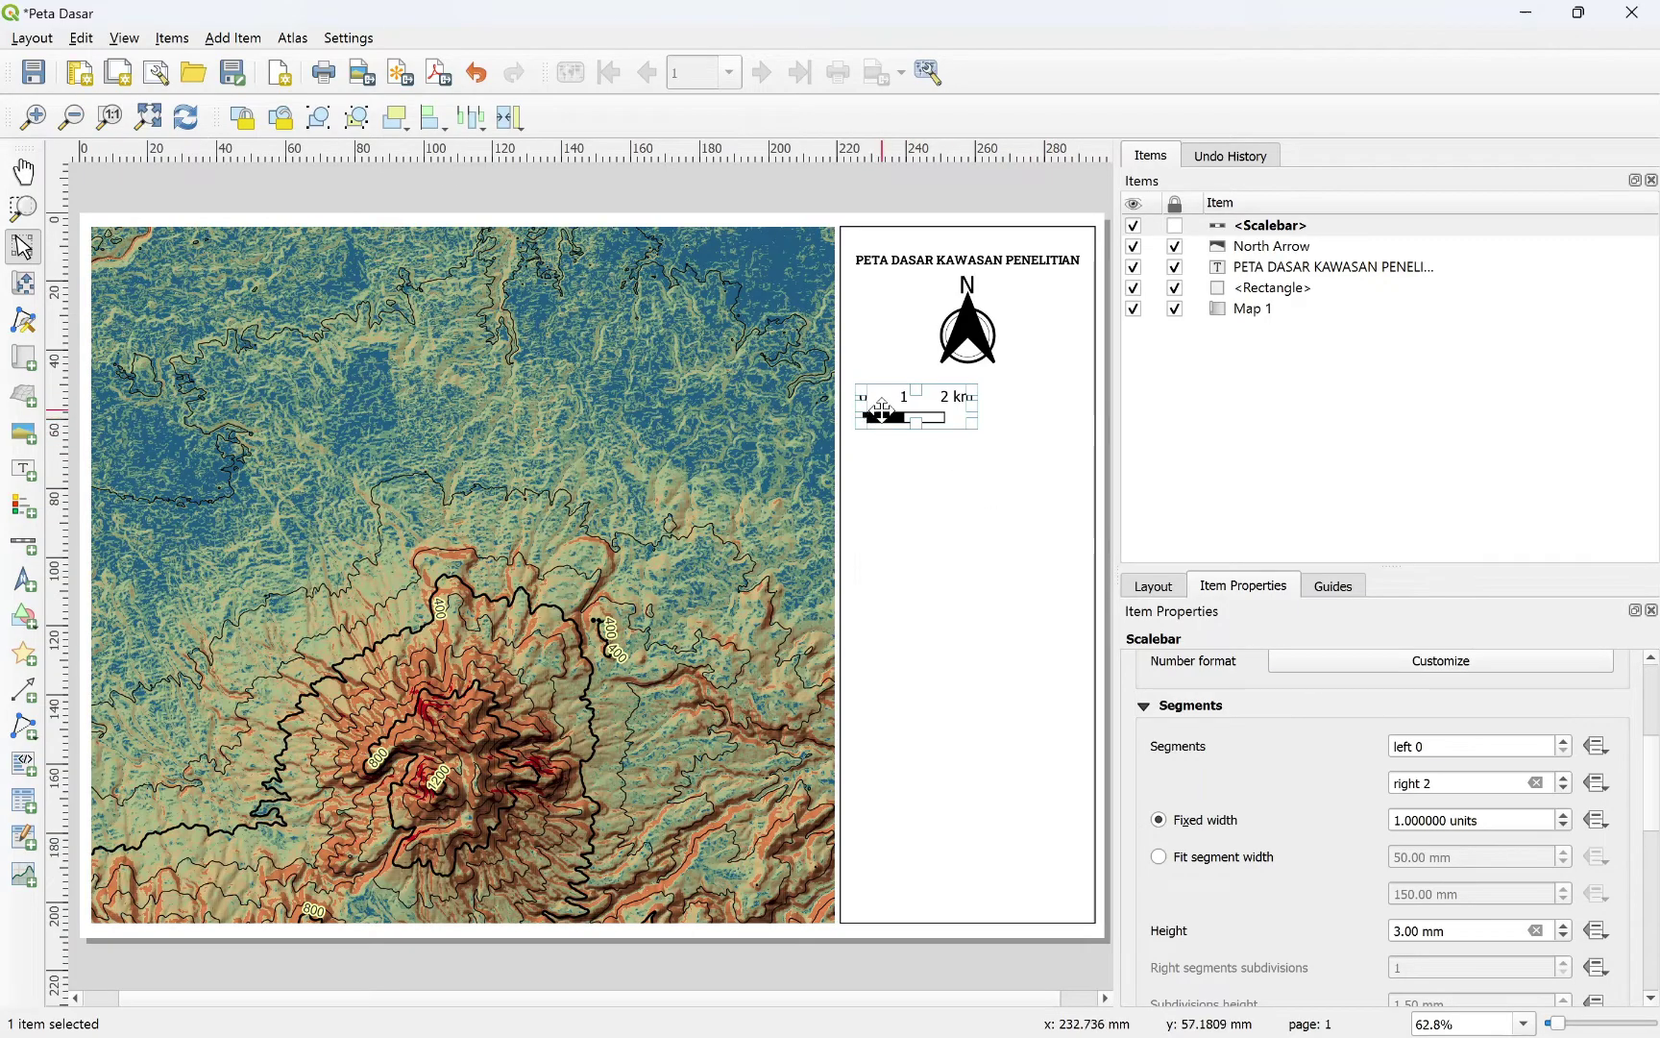
{"action": "left_click", "coordinate": [1565, 778]}
{"action": "left_click", "coordinate": [1565, 778]}
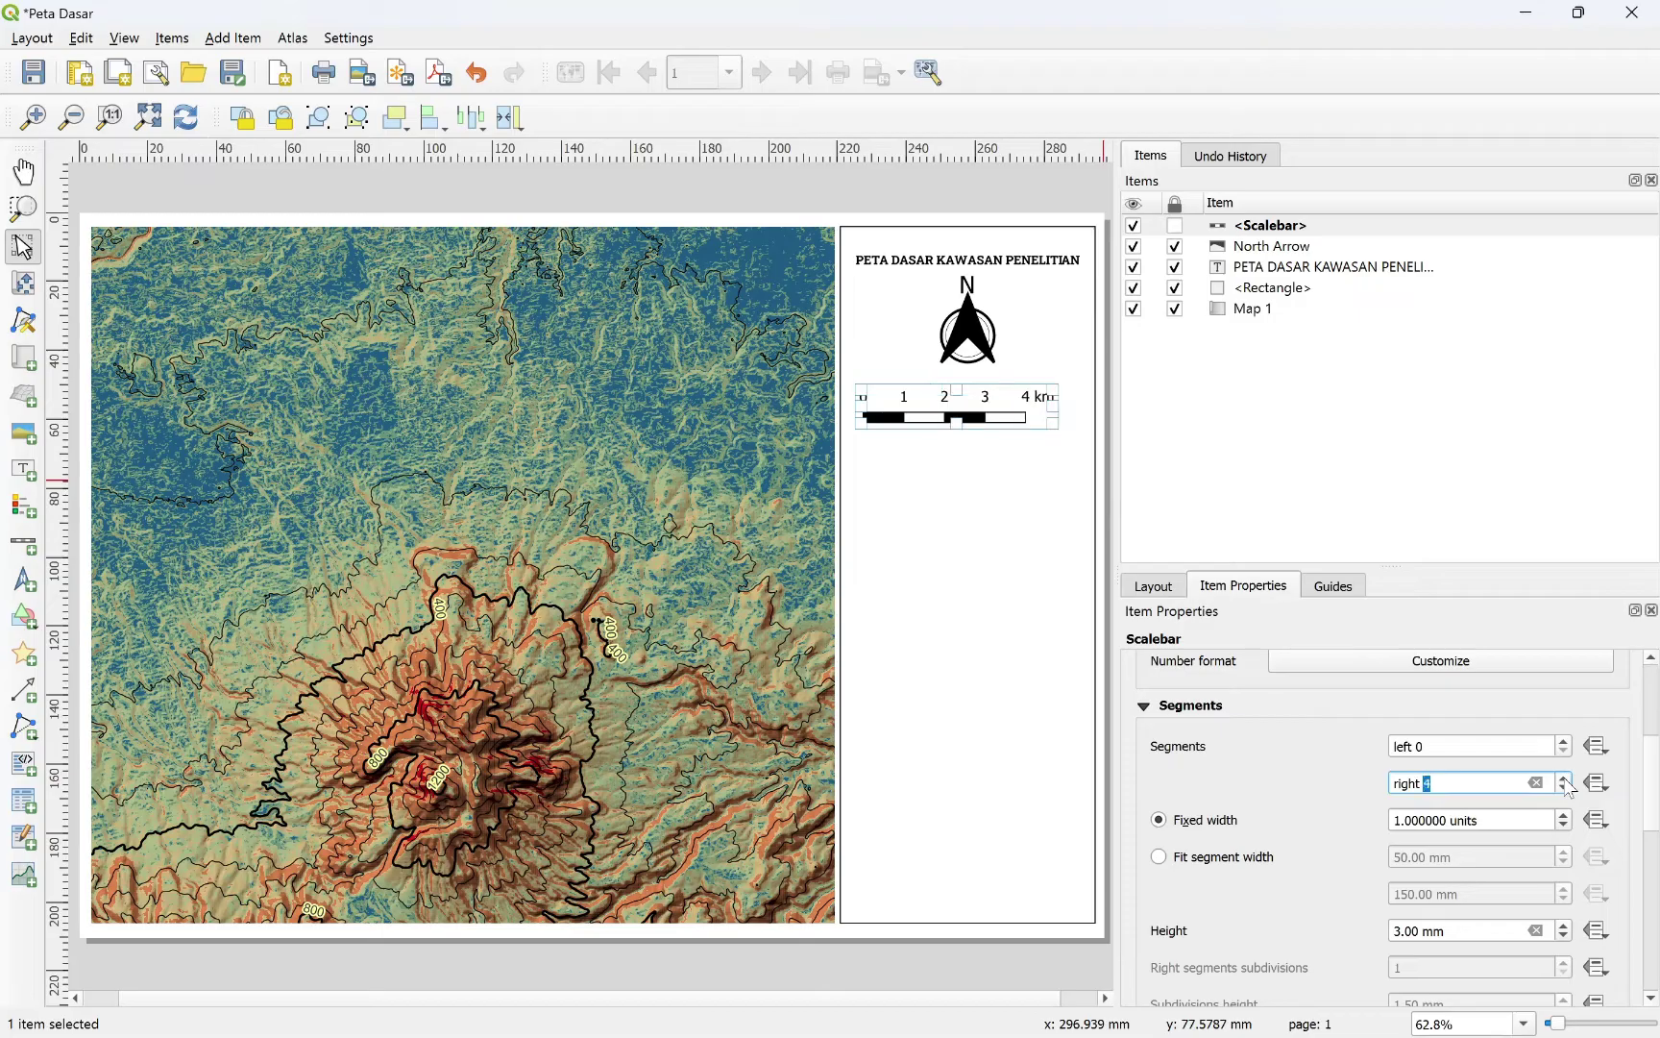
{"action": "left_click", "coordinate": [1565, 777]}
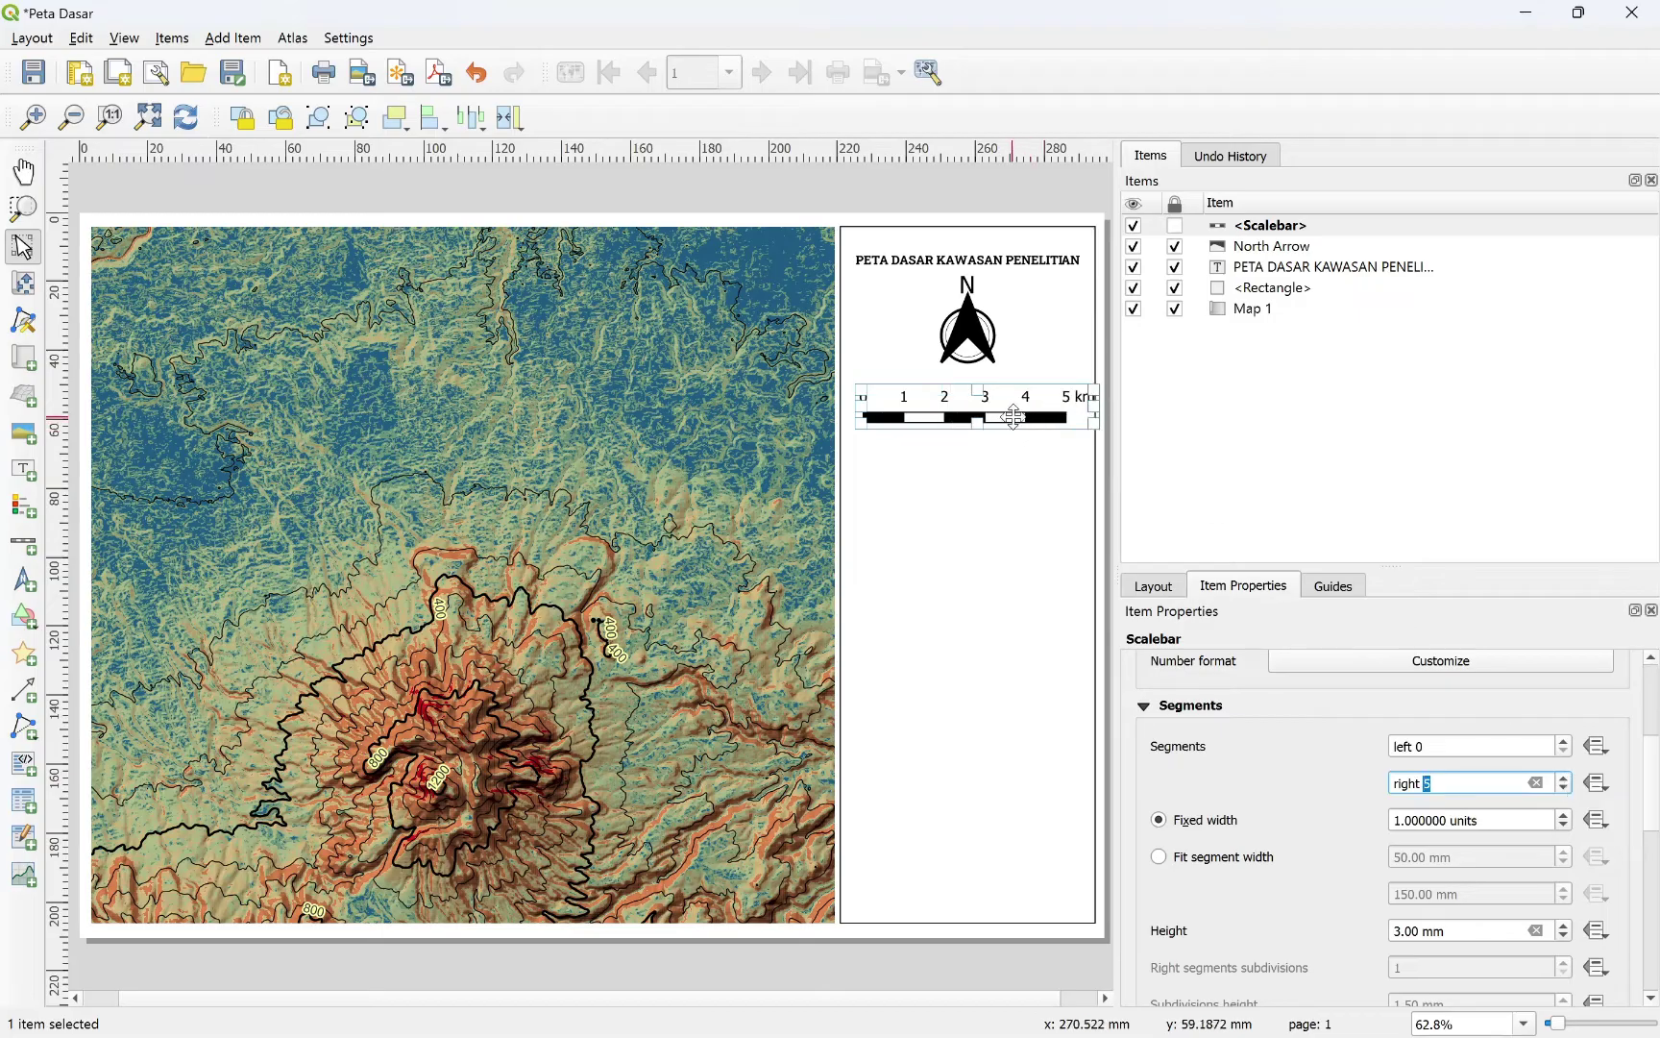
{"action": "left_click_drag", "start_coordinate": [1016, 415], "coordinate": [1005, 417]}
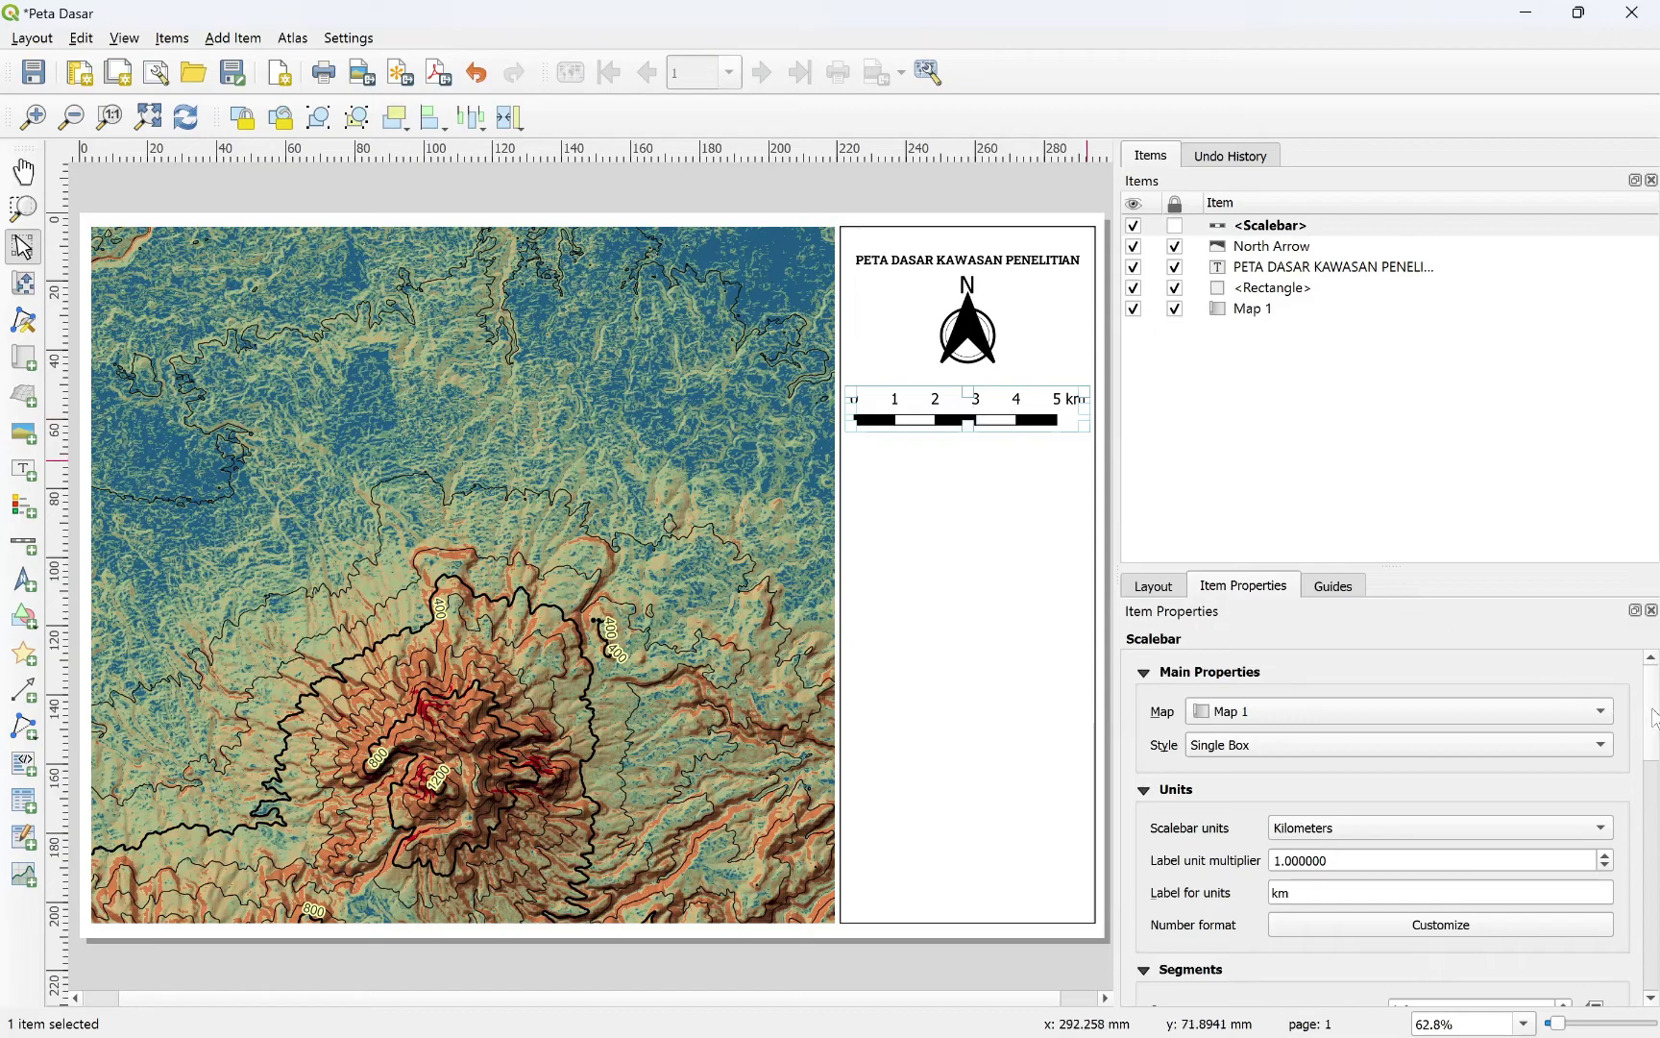
Step: Review the scale bar's unit, segment and display settings
{"action": "left_click", "coordinate": [1497, 839]}
{"action": "left_click", "coordinate": [1490, 832]}
{"action": "left_click_drag", "start_coordinate": [1653, 749], "coordinate": [1653, 762]}
{"action": "scroll", "coordinate": [1653, 769], "scroll_direction": "down", "scroll_amount": 1}
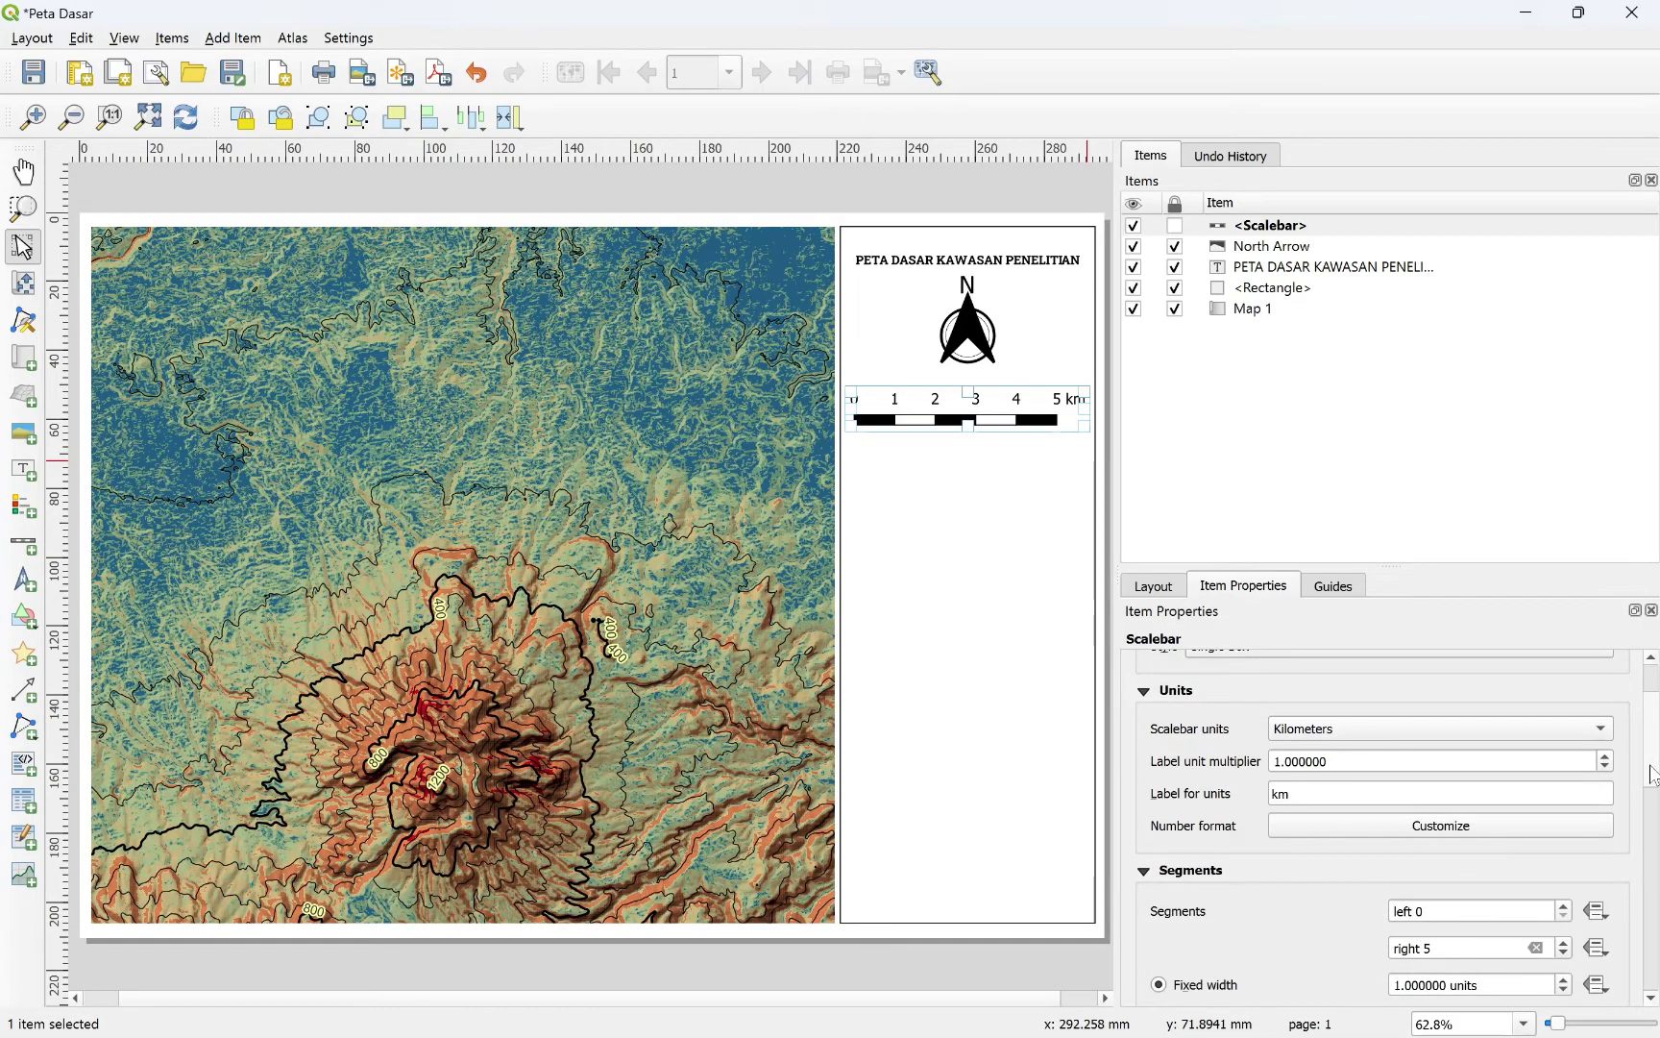
{"action": "scroll", "coordinate": [1653, 808], "scroll_direction": "down", "scroll_amount": 3}
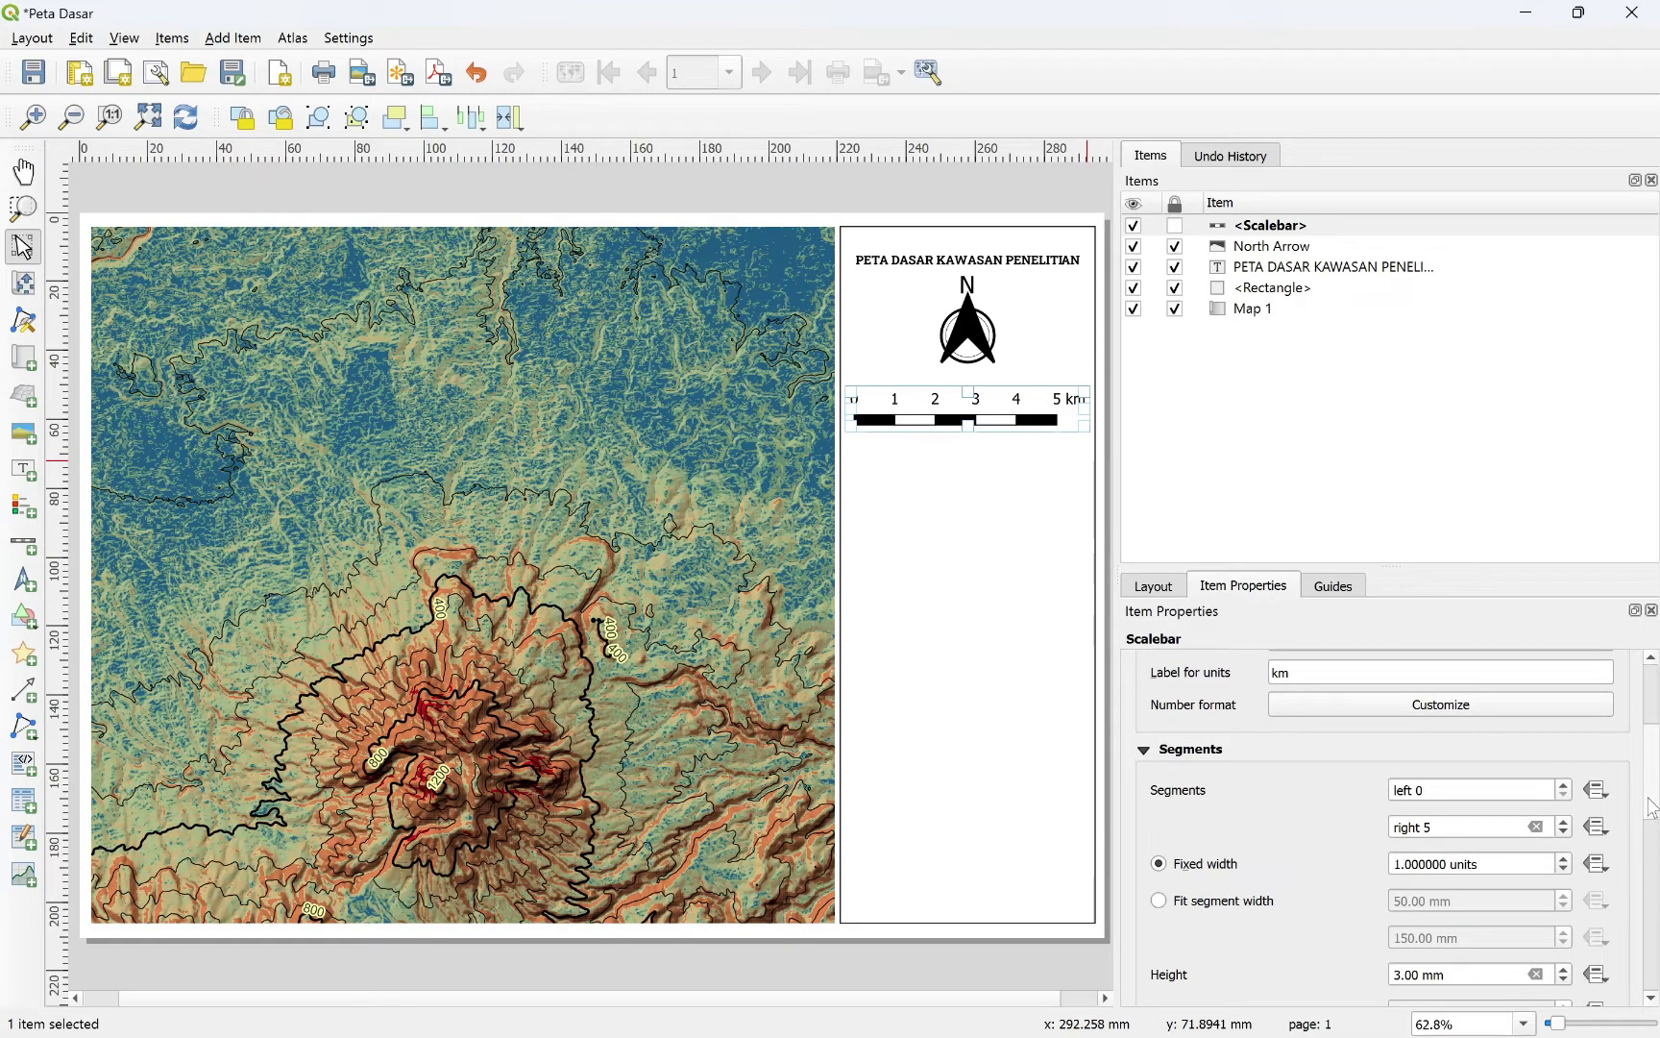
{"action": "scroll", "coordinate": [1651, 807], "scroll_direction": "down", "scroll_amount": 8}
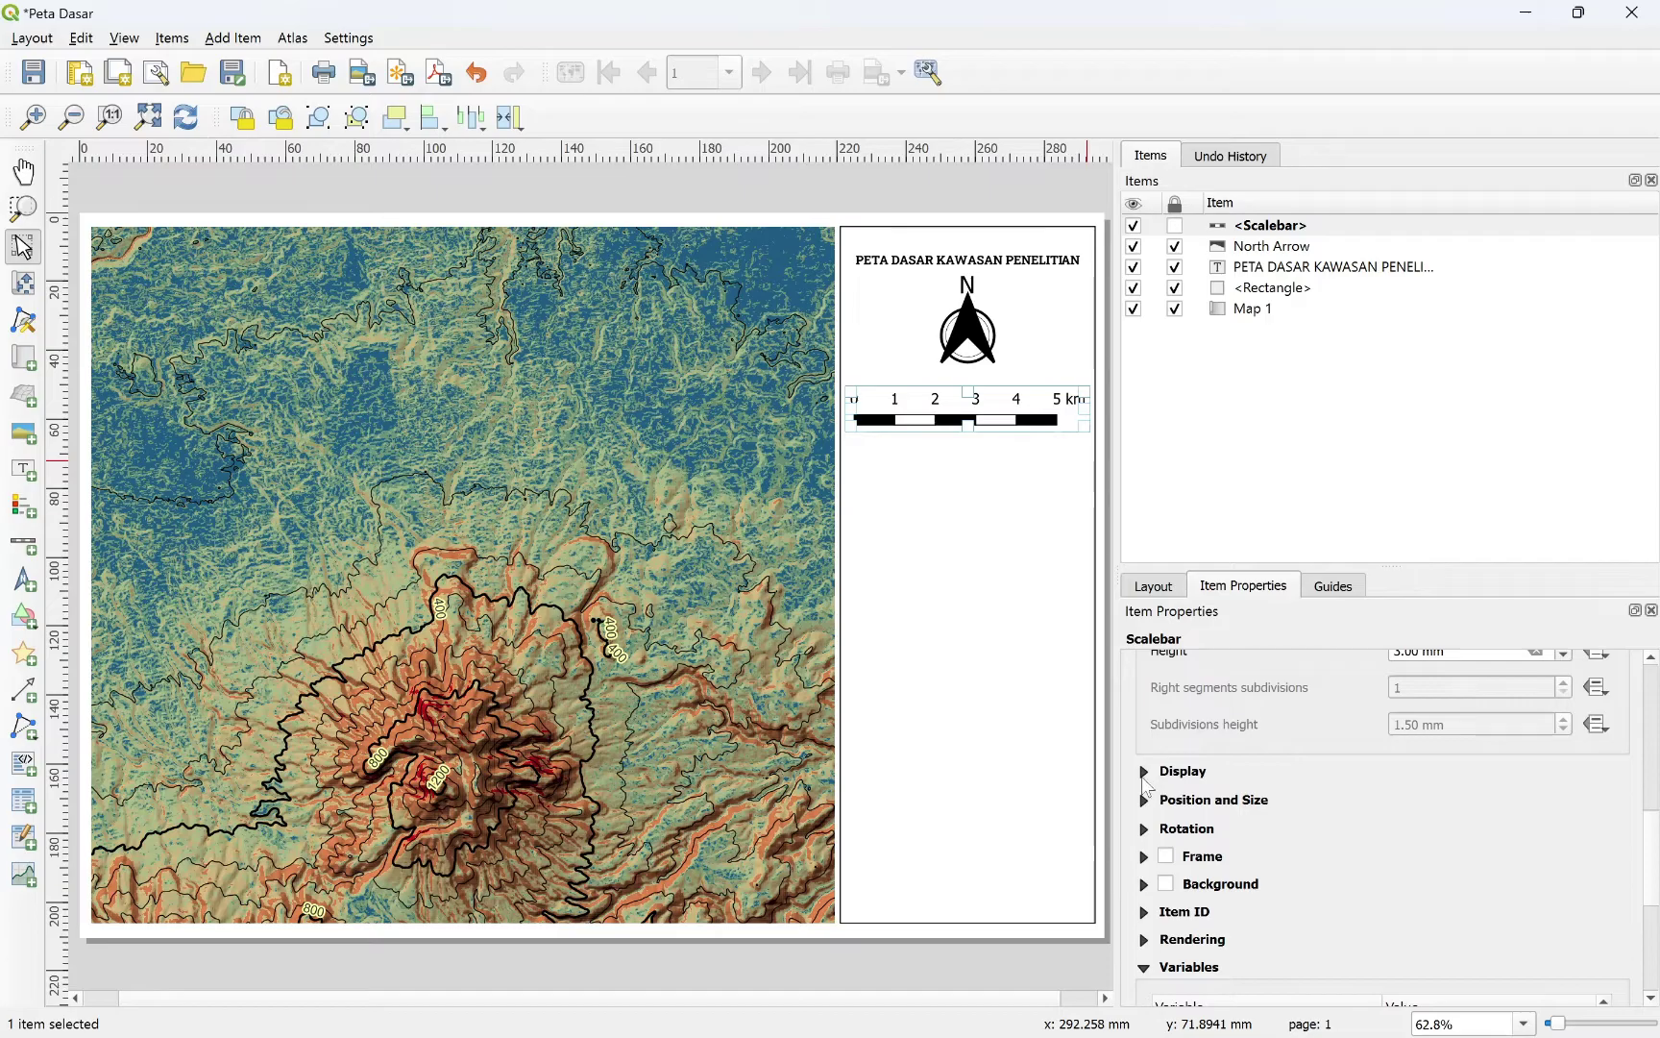
{"action": "left_click", "coordinate": [1145, 779]}
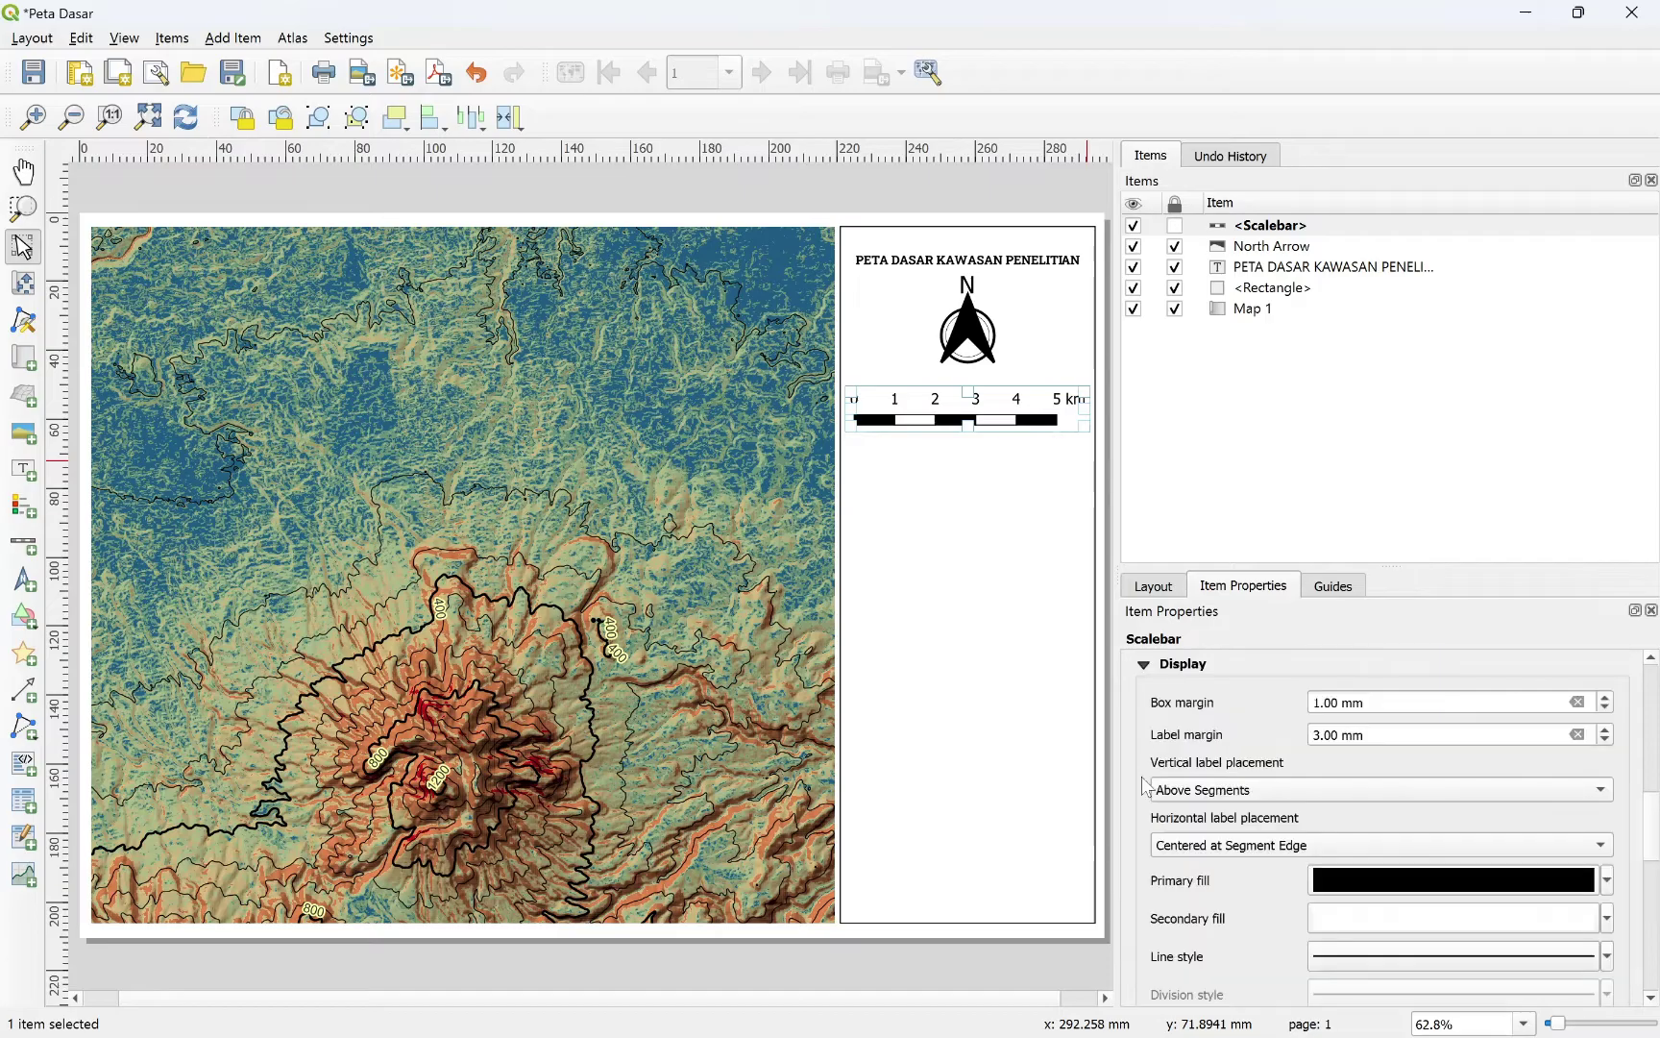
{"action": "left_click", "coordinate": [1144, 665]}
{"action": "left_click_drag", "start_coordinate": [1652, 872], "coordinate": [1655, 680]}
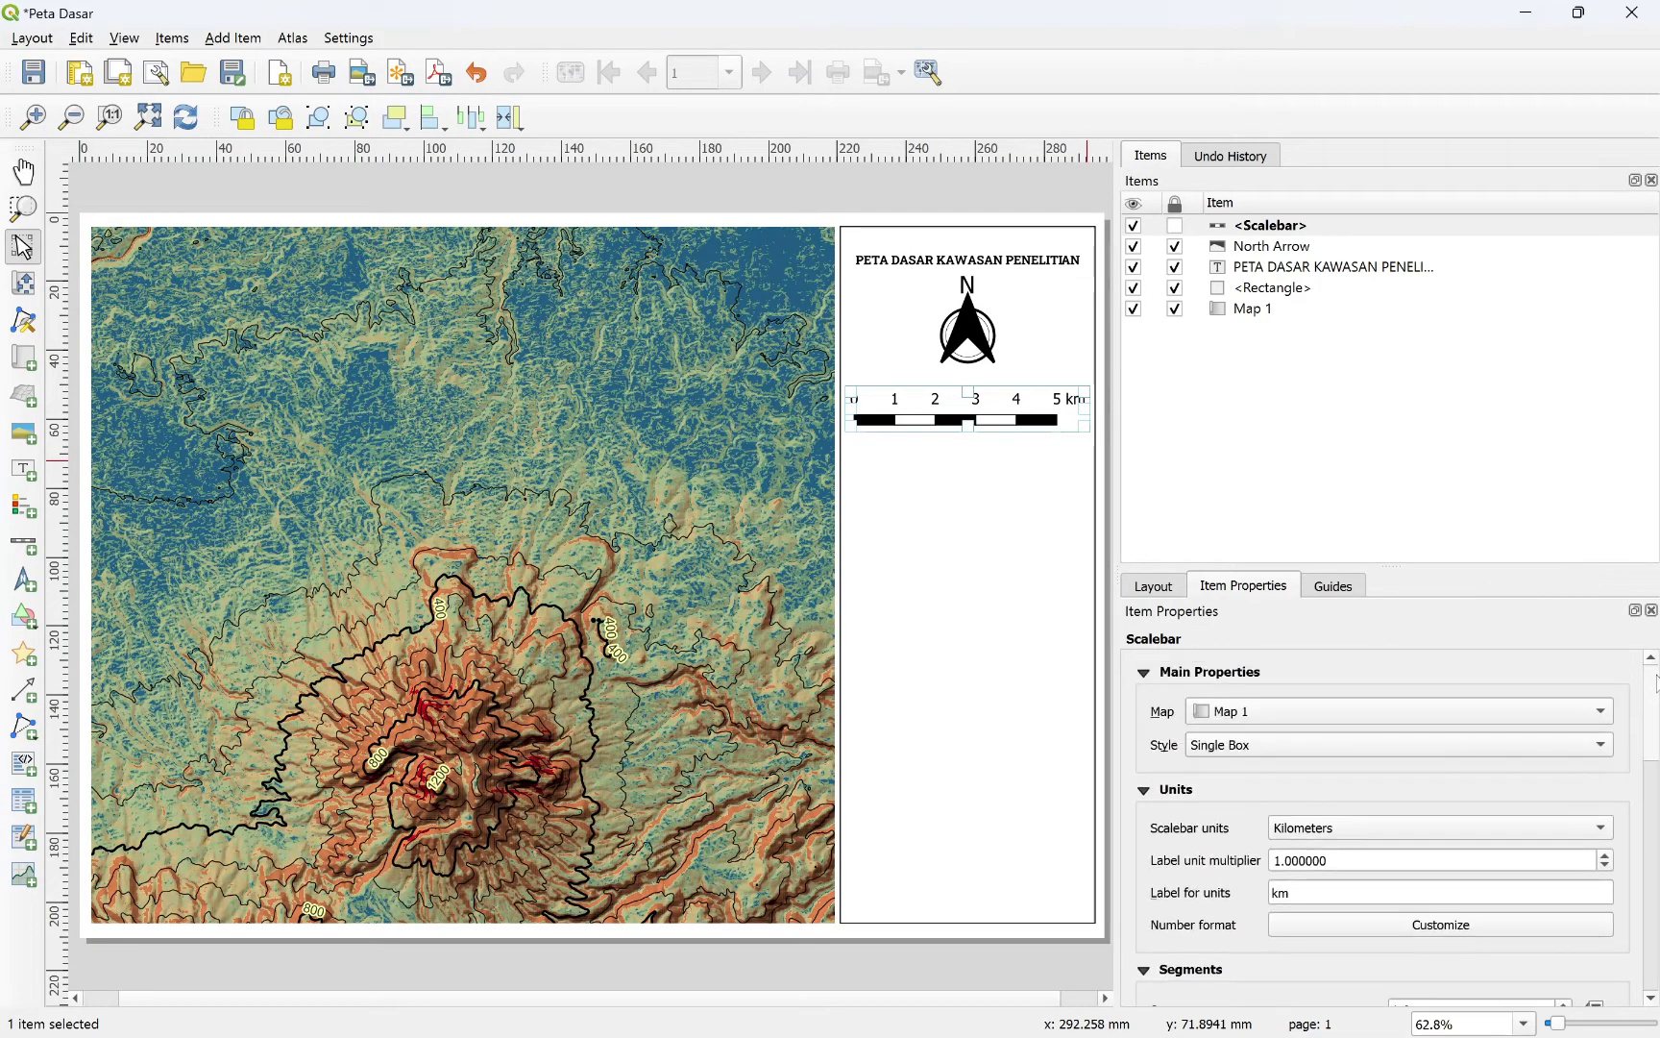
Step: Move the scale bar slightly lower in the side panel to leave a gap beneath the north arrow
{"action": "left_click", "coordinate": [1238, 449]}
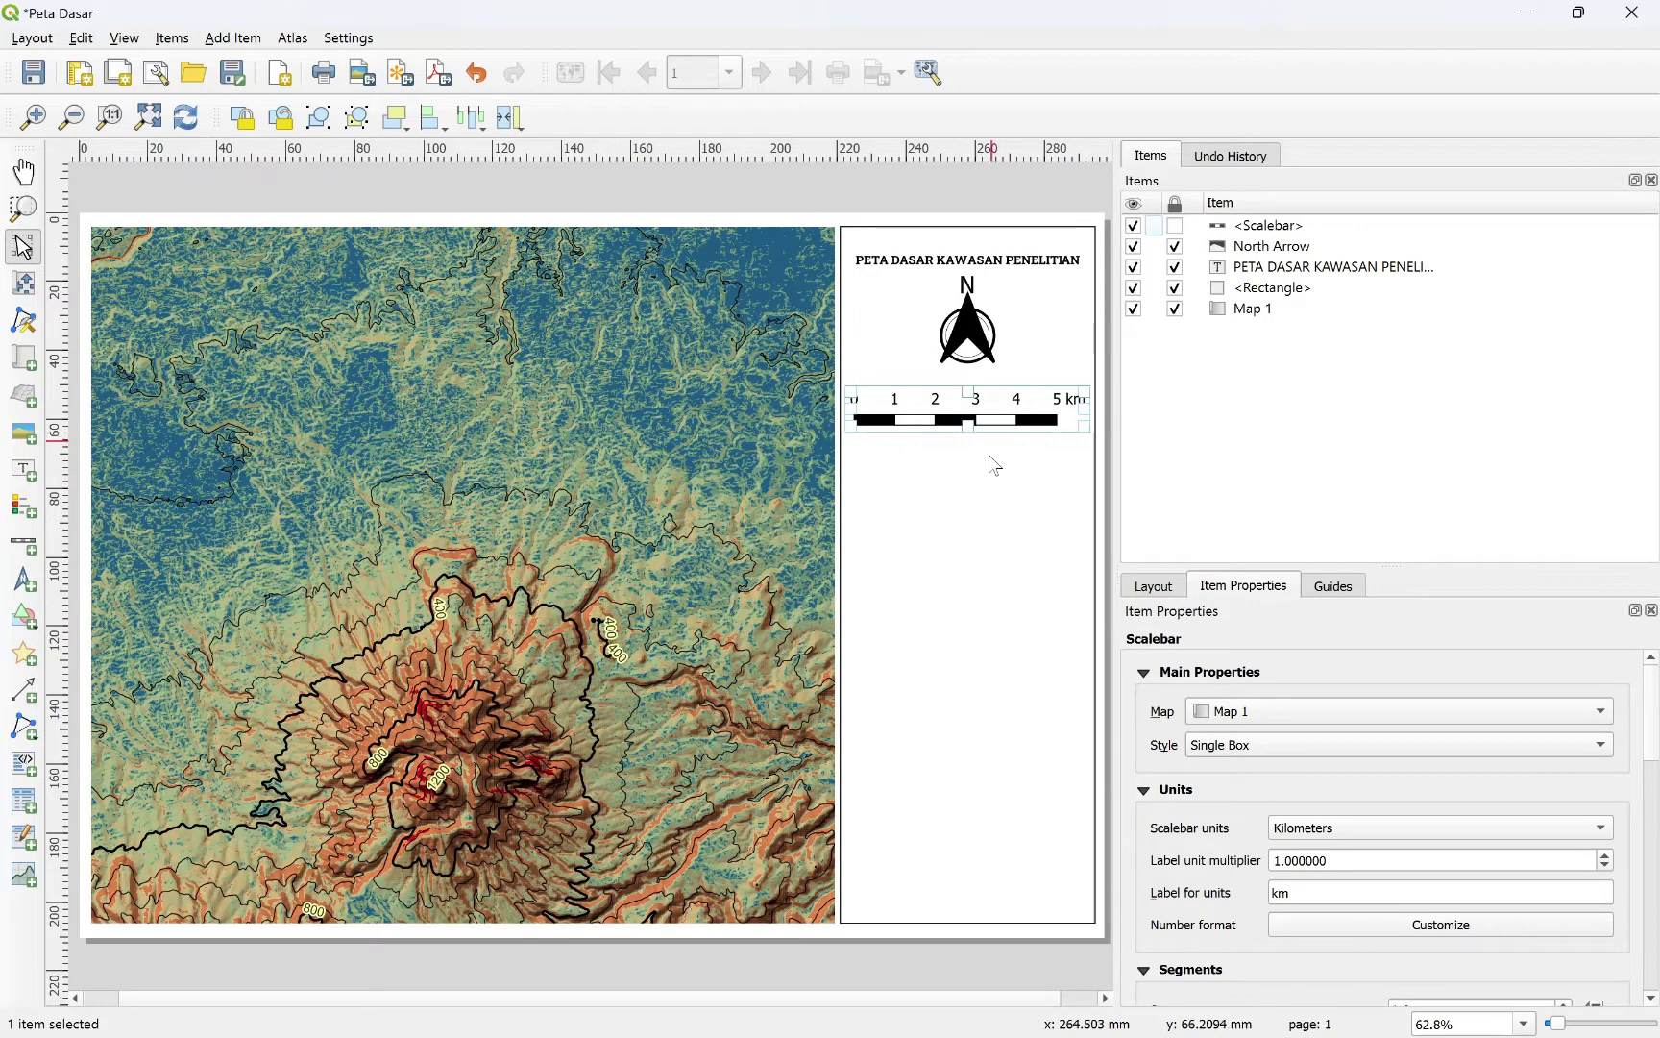
{"action": "left_click_drag", "start_coordinate": [981, 413], "coordinate": [1007, 437]}
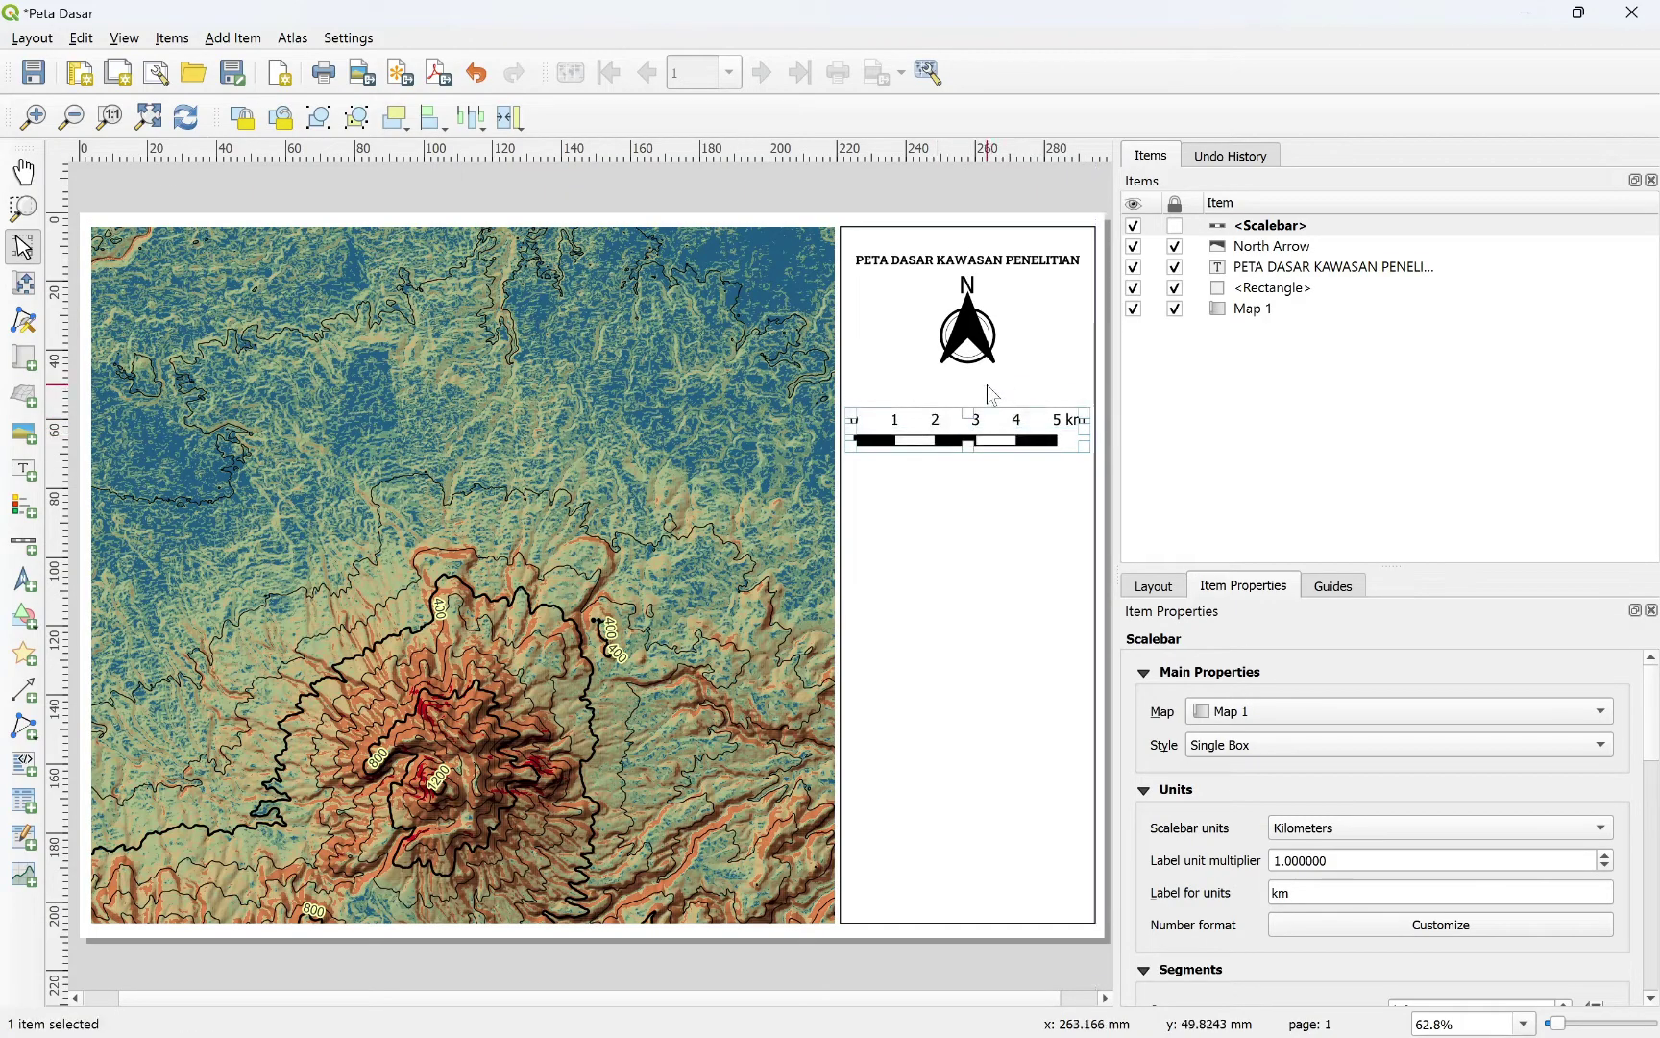
{"action": "left_click", "coordinate": [987, 385]}
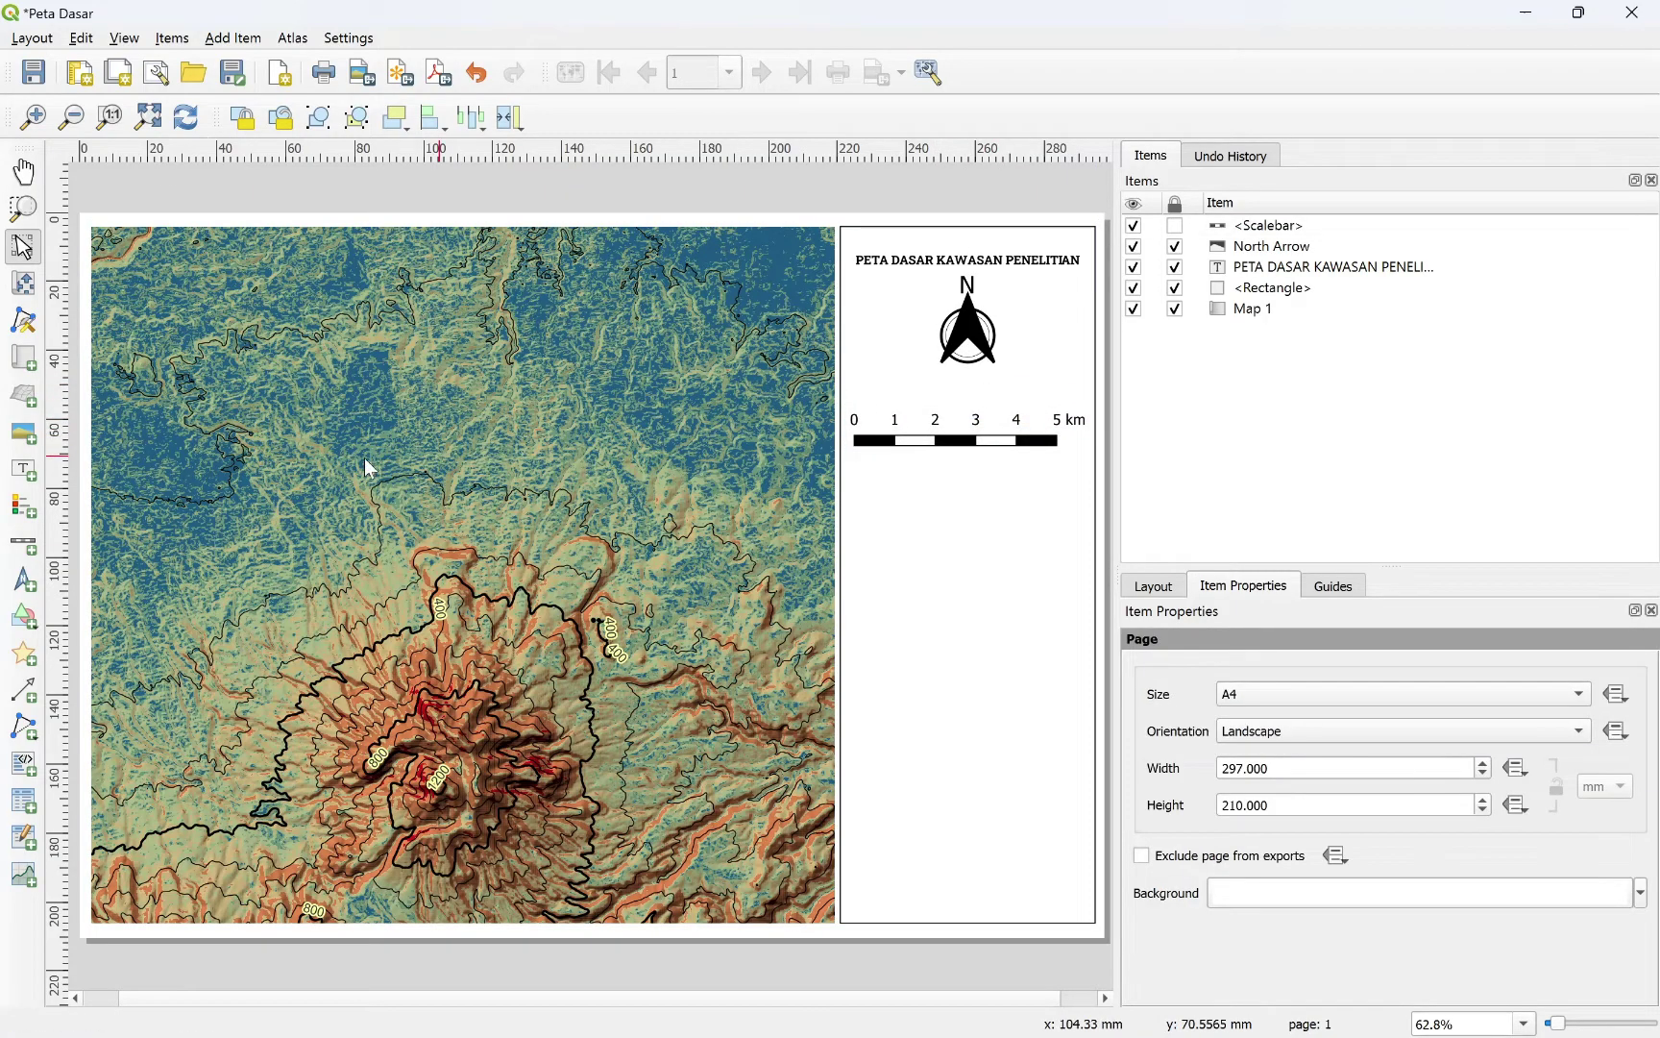
Step: Add a second scale bar for Map 1 between the north arrow and the existing bar, using the Numeric style
{"action": "left_click", "coordinate": [17, 550]}
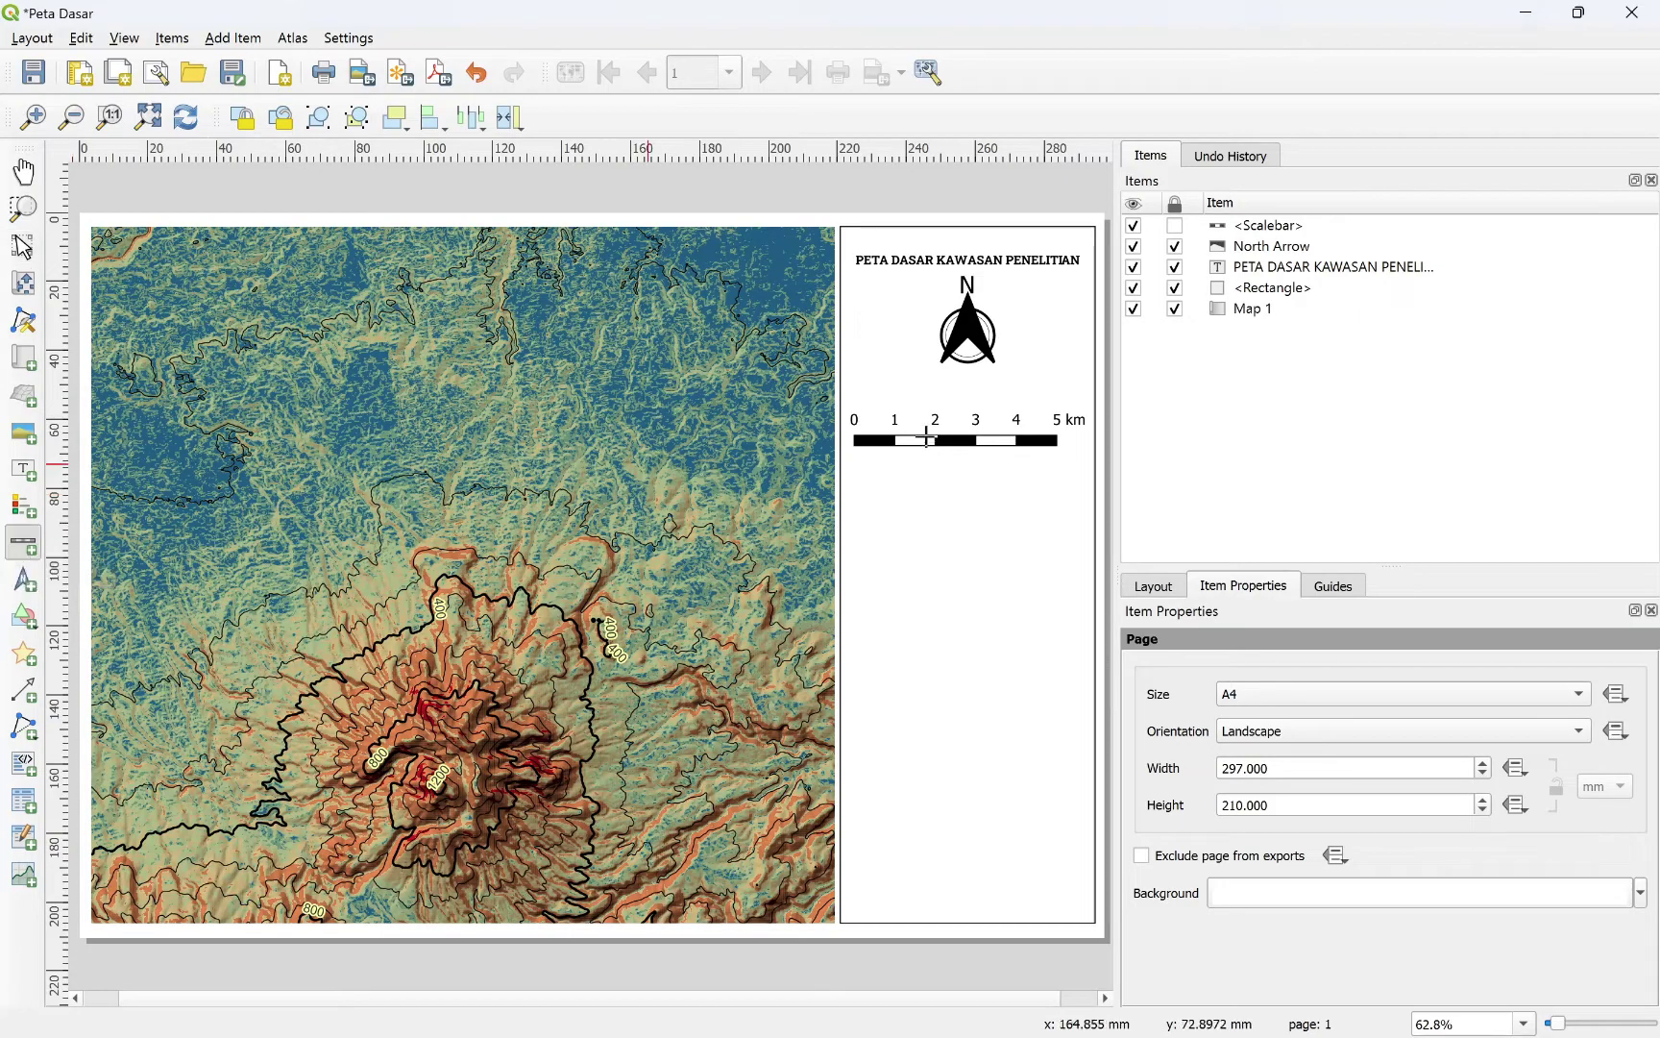
{"action": "left_click_drag", "start_coordinate": [885, 377], "coordinate": [1043, 417]}
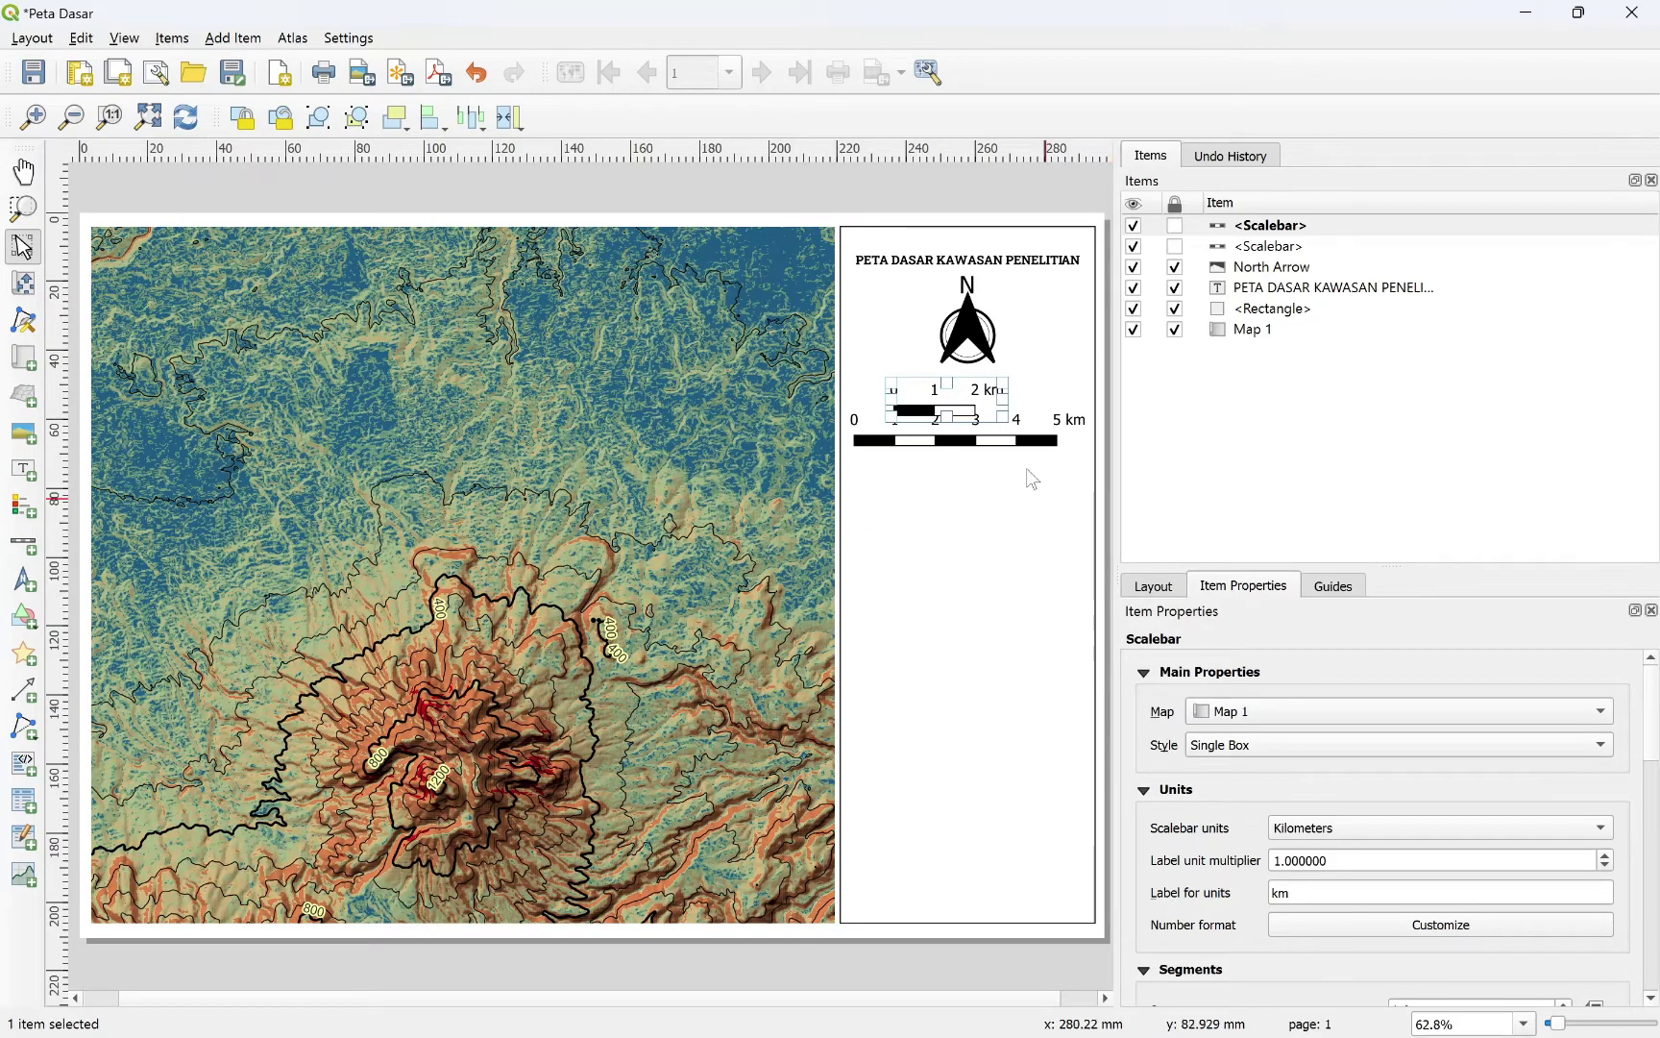
{"action": "left_click", "coordinate": [1288, 742]}
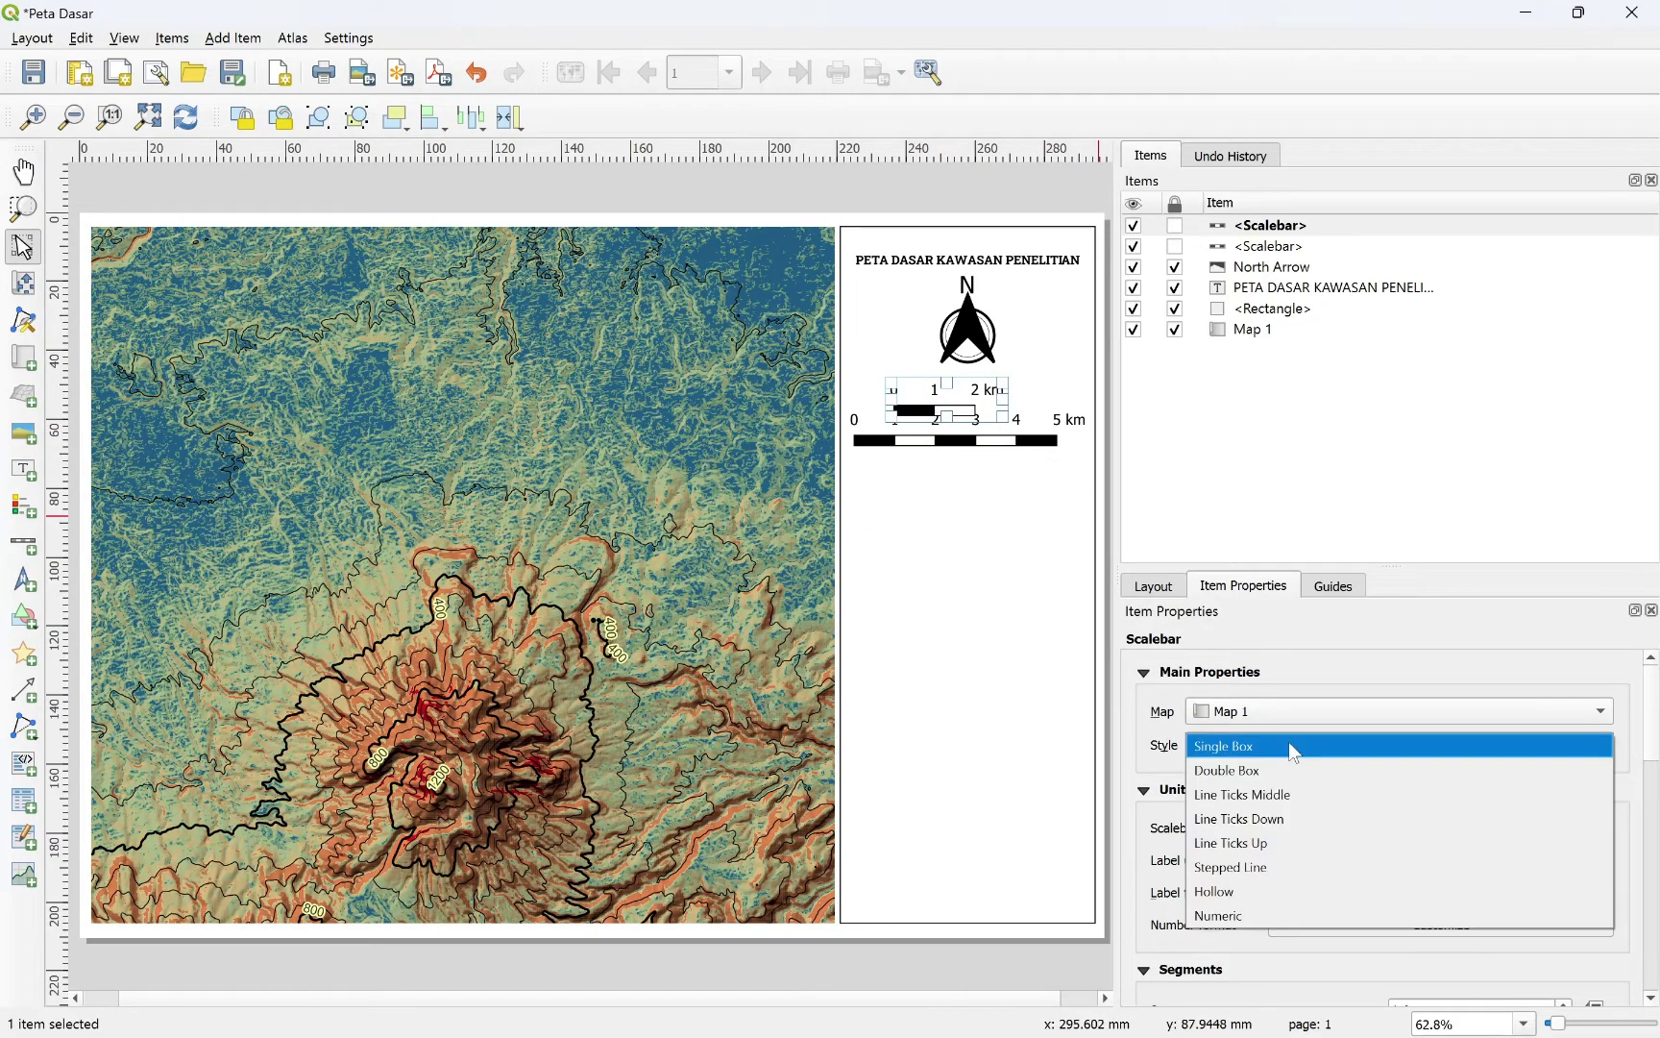
{"action": "key", "text": "Escape"}
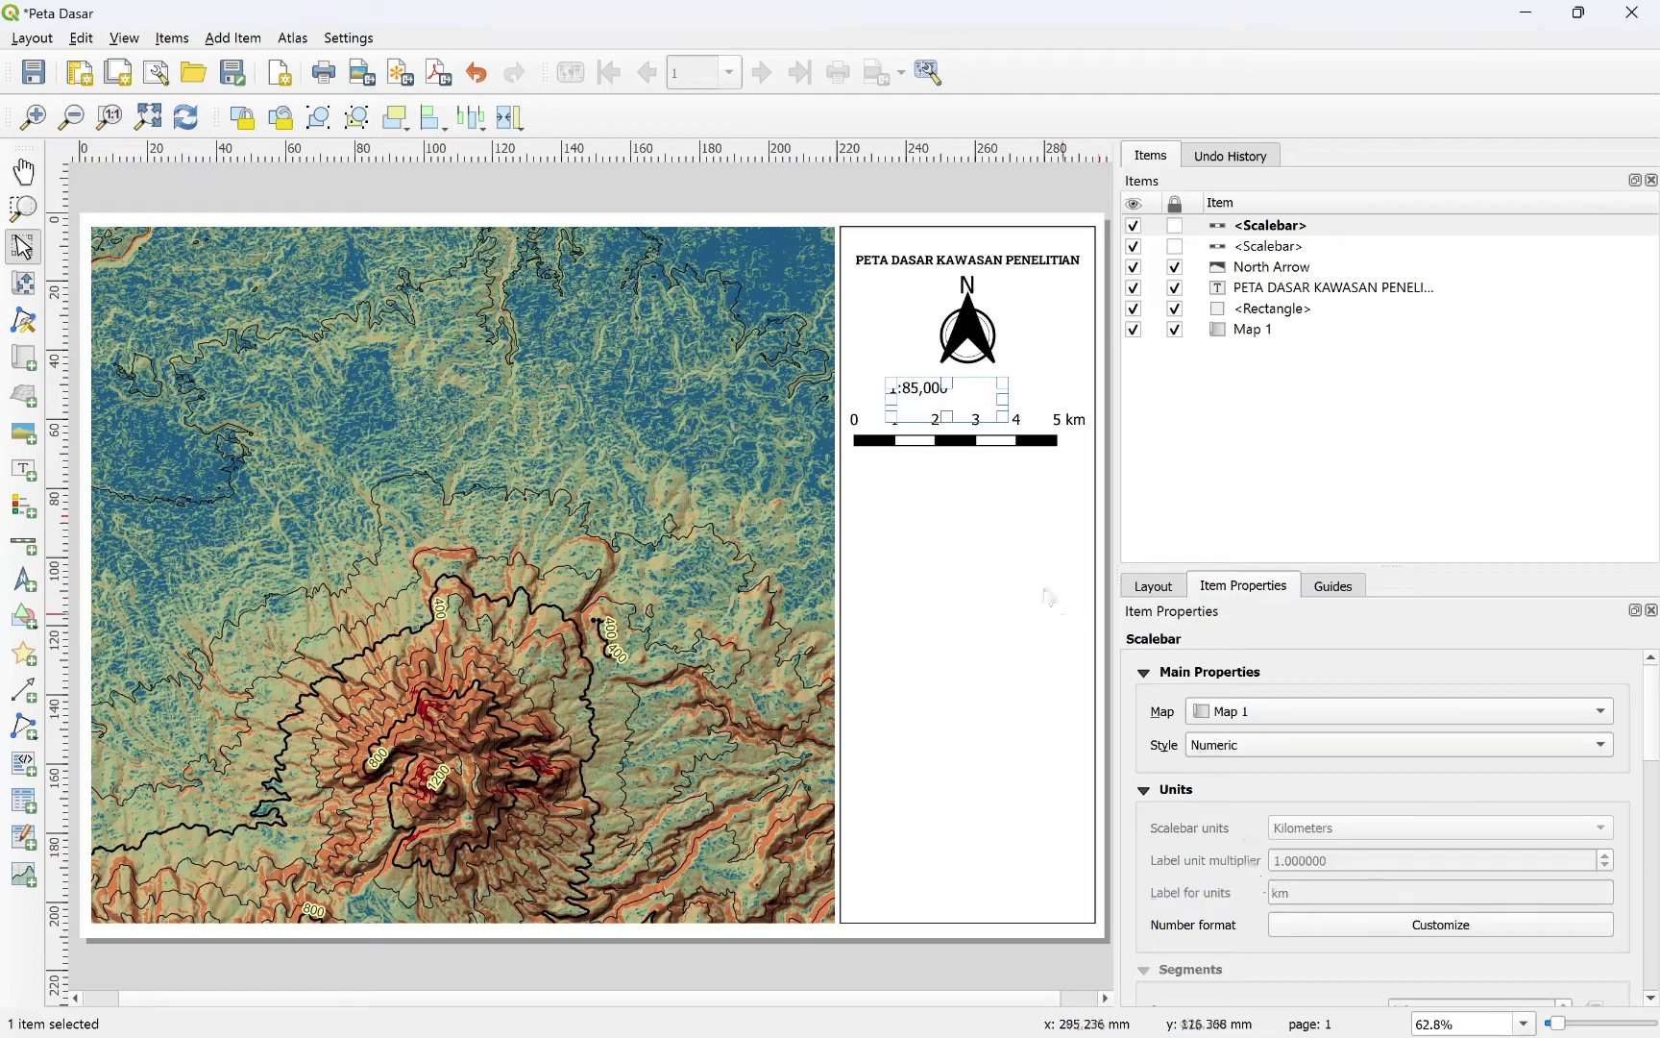
Step: Resize the numeric scale's frame to about 43 mm wide and 8.7 mm high, with its text alignment set to Center
{"action": "left_click_drag", "start_coordinate": [1004, 398], "coordinate": [1031, 398]}
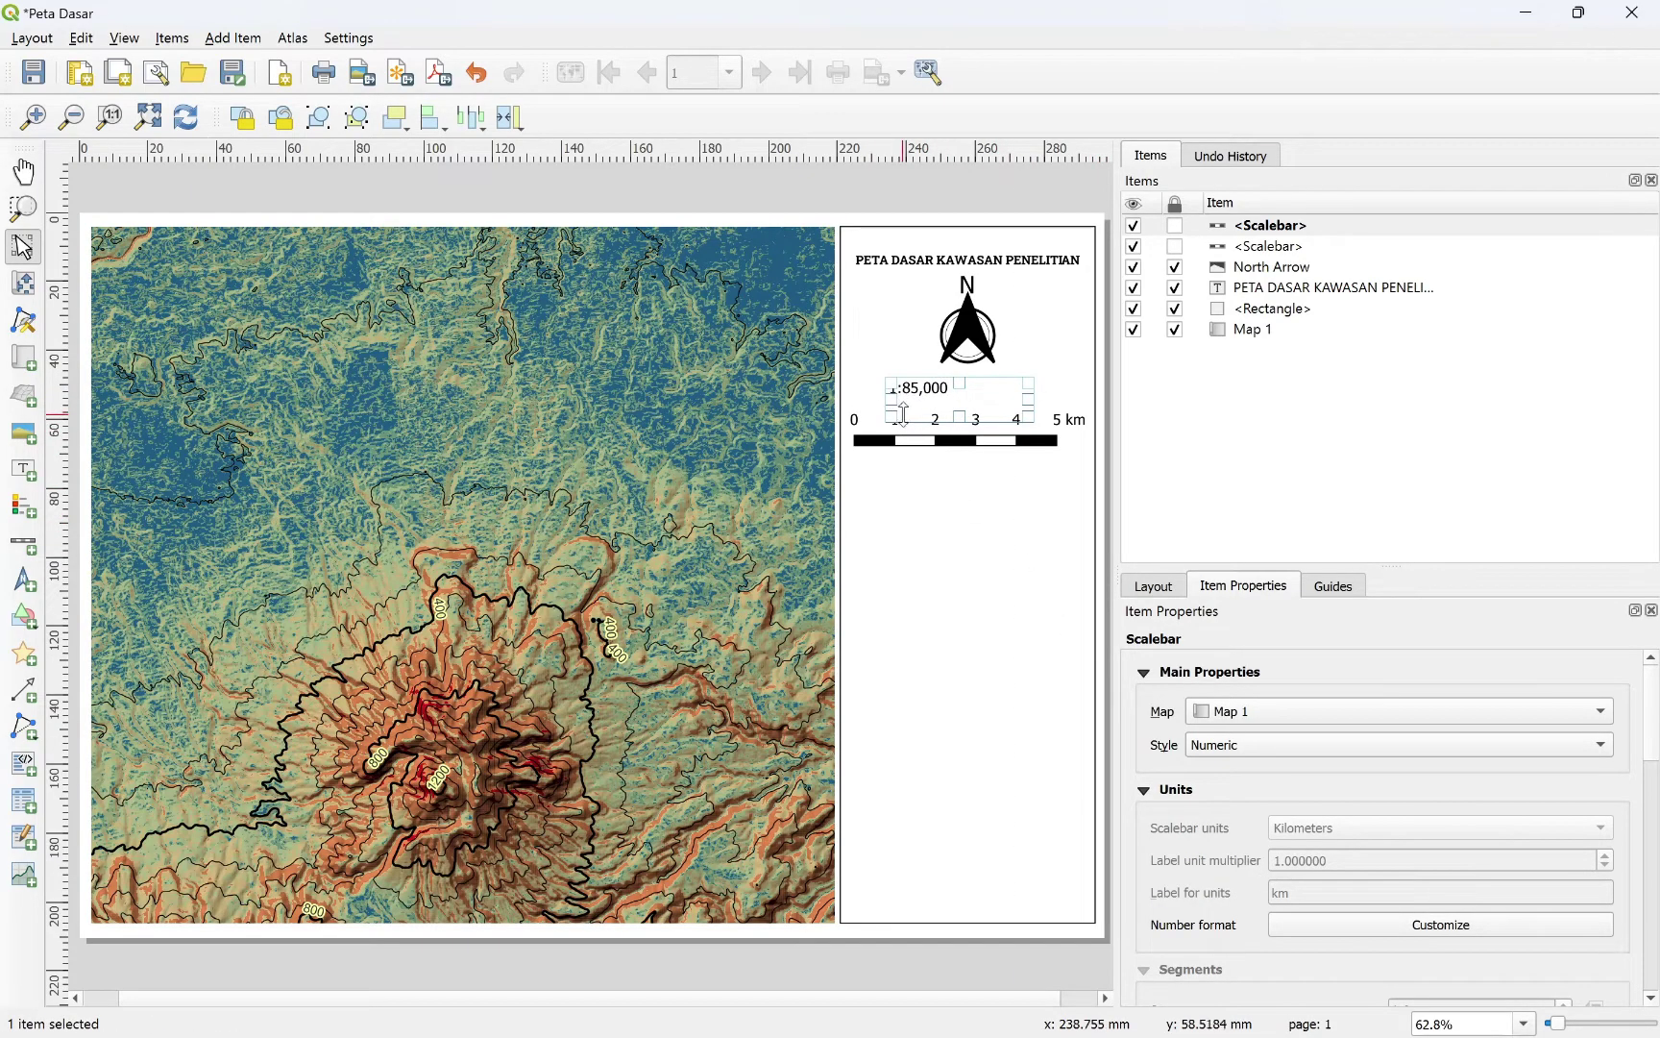
{"action": "left_click", "coordinate": [952, 510]}
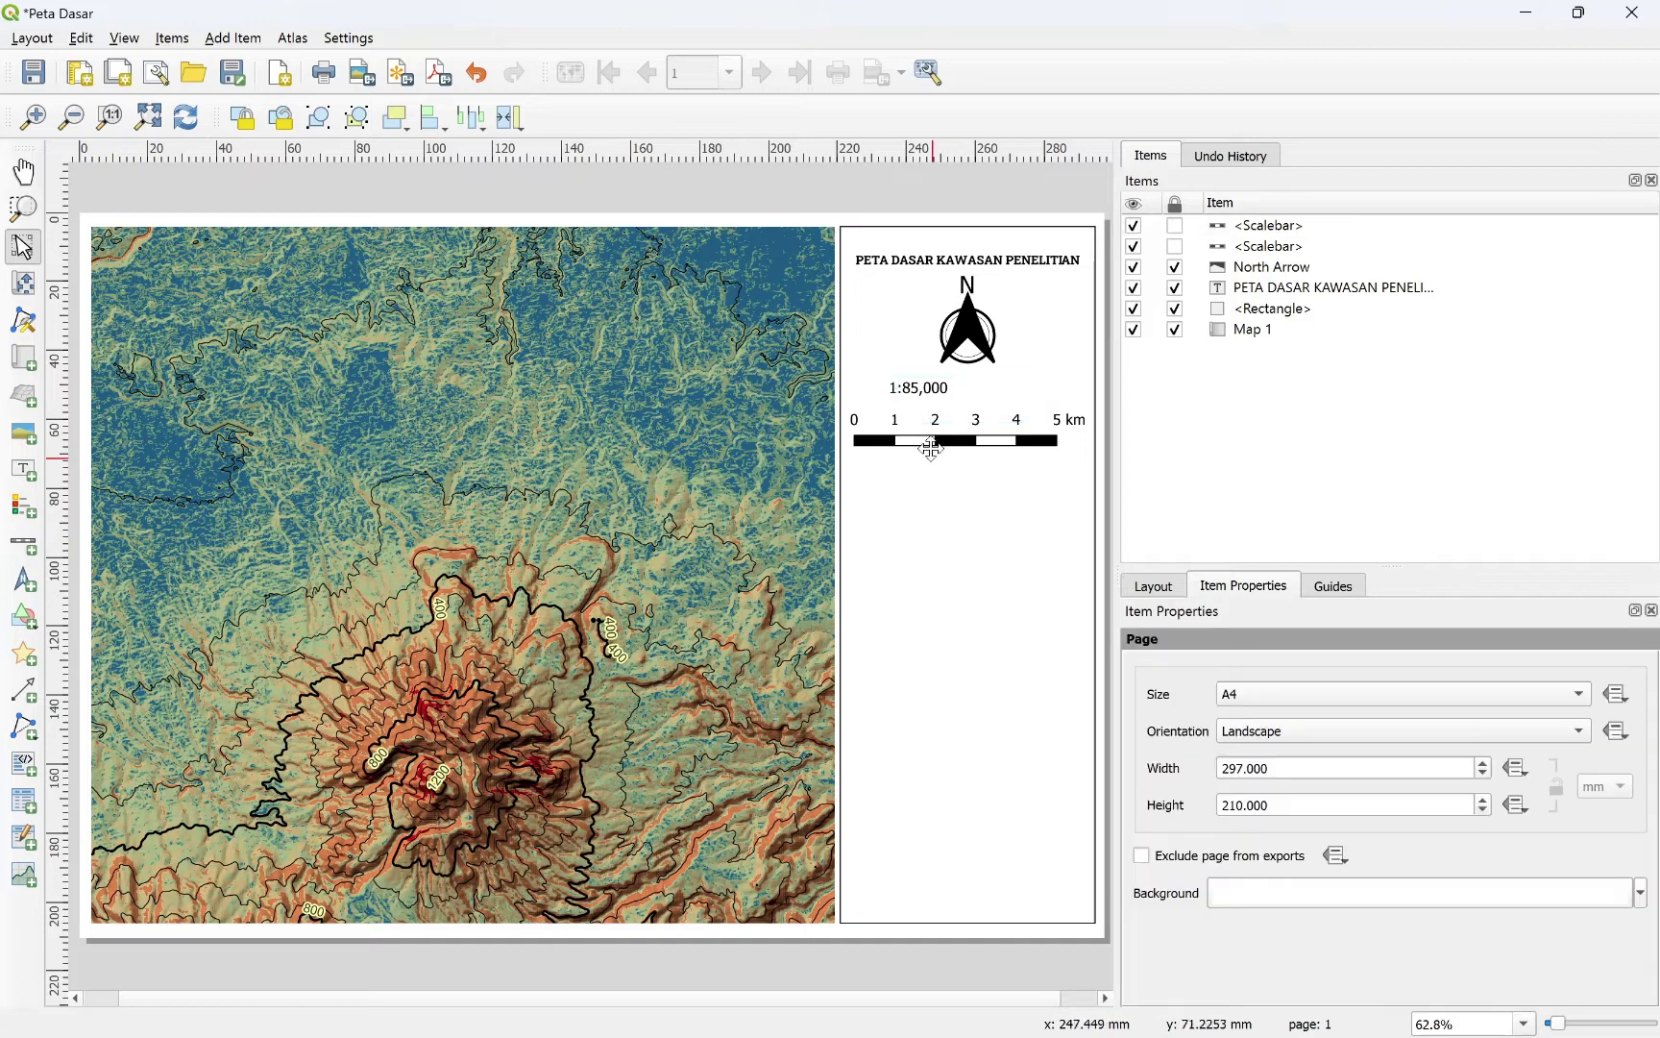
{"action": "left_click", "coordinate": [920, 396]}
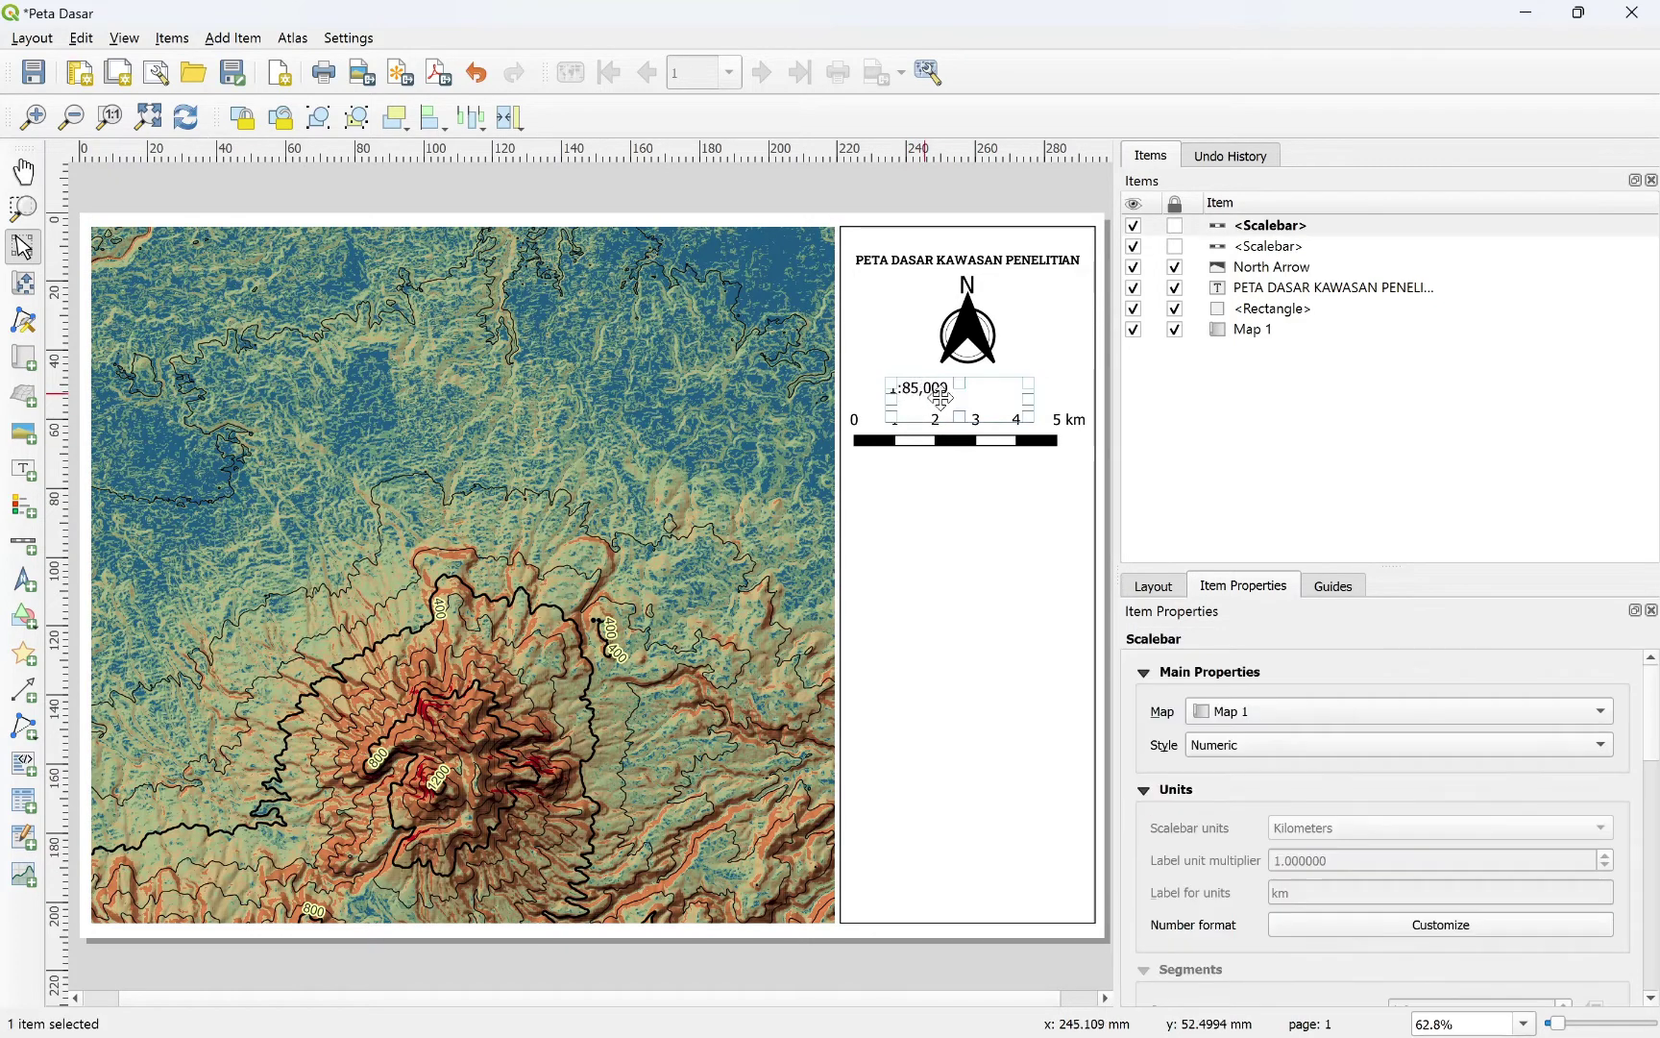
{"action": "scroll", "coordinate": [1655, 807], "scroll_direction": "down", "scroll_amount": 10}
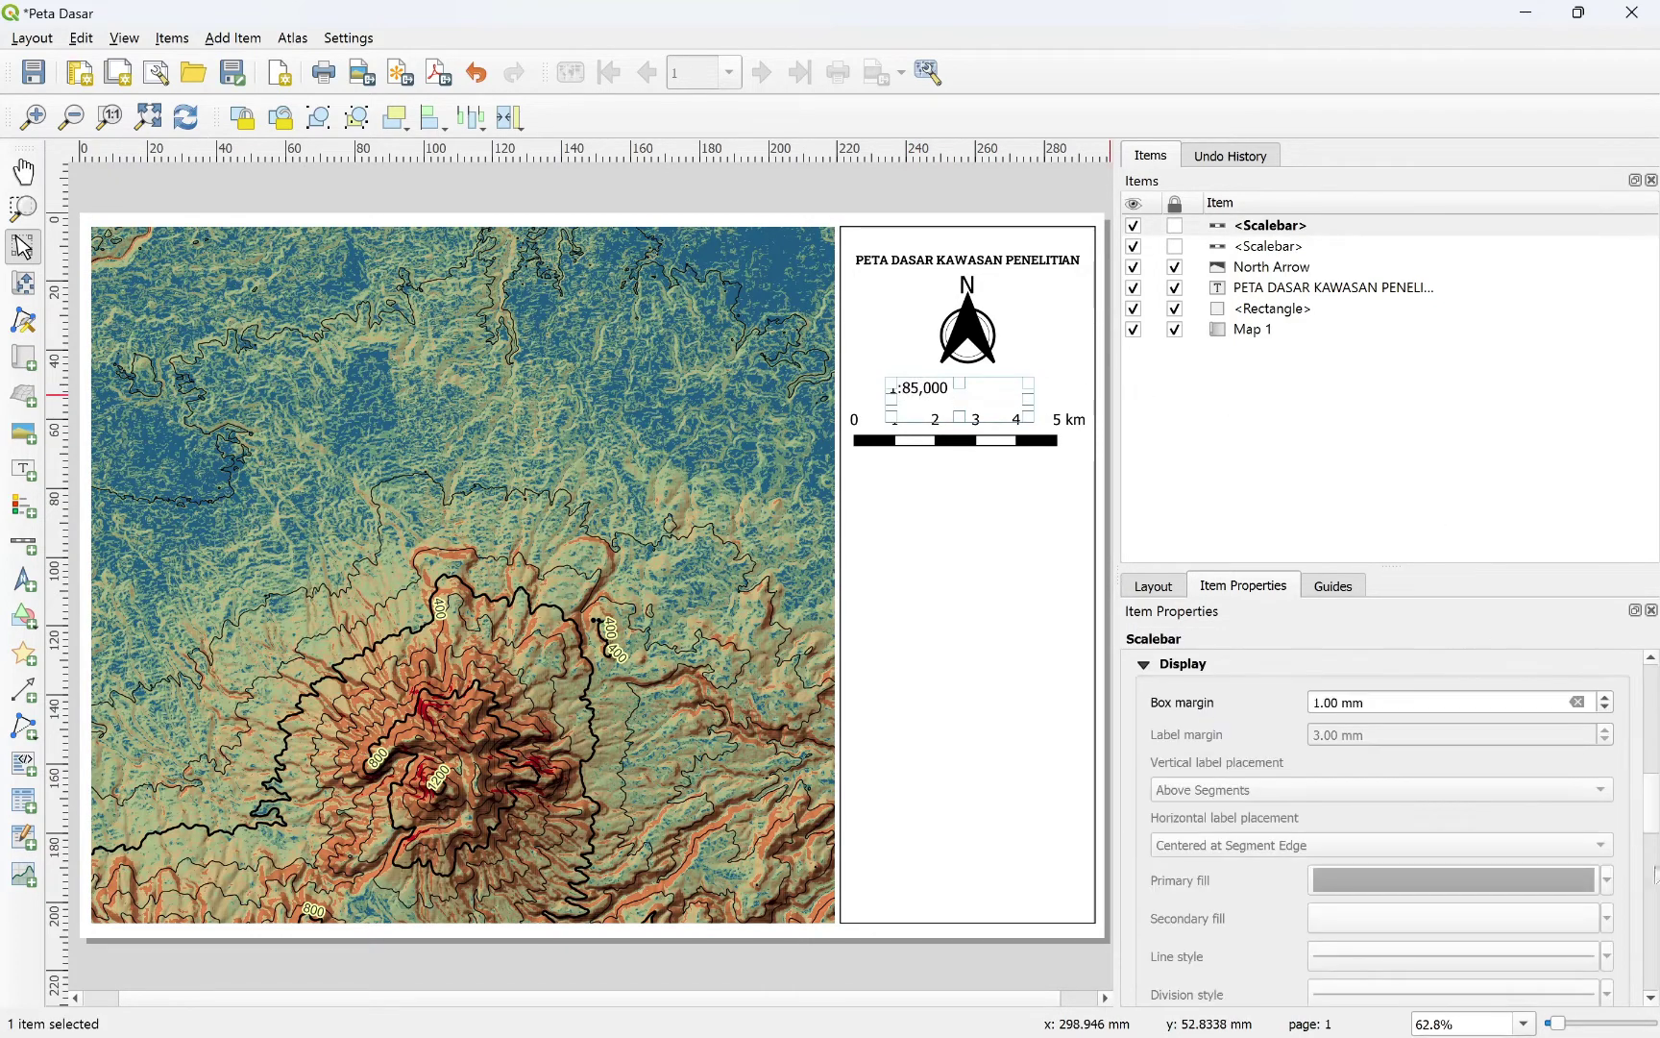
{"action": "scroll", "coordinate": [1654, 875], "scroll_direction": "down", "scroll_amount": 5}
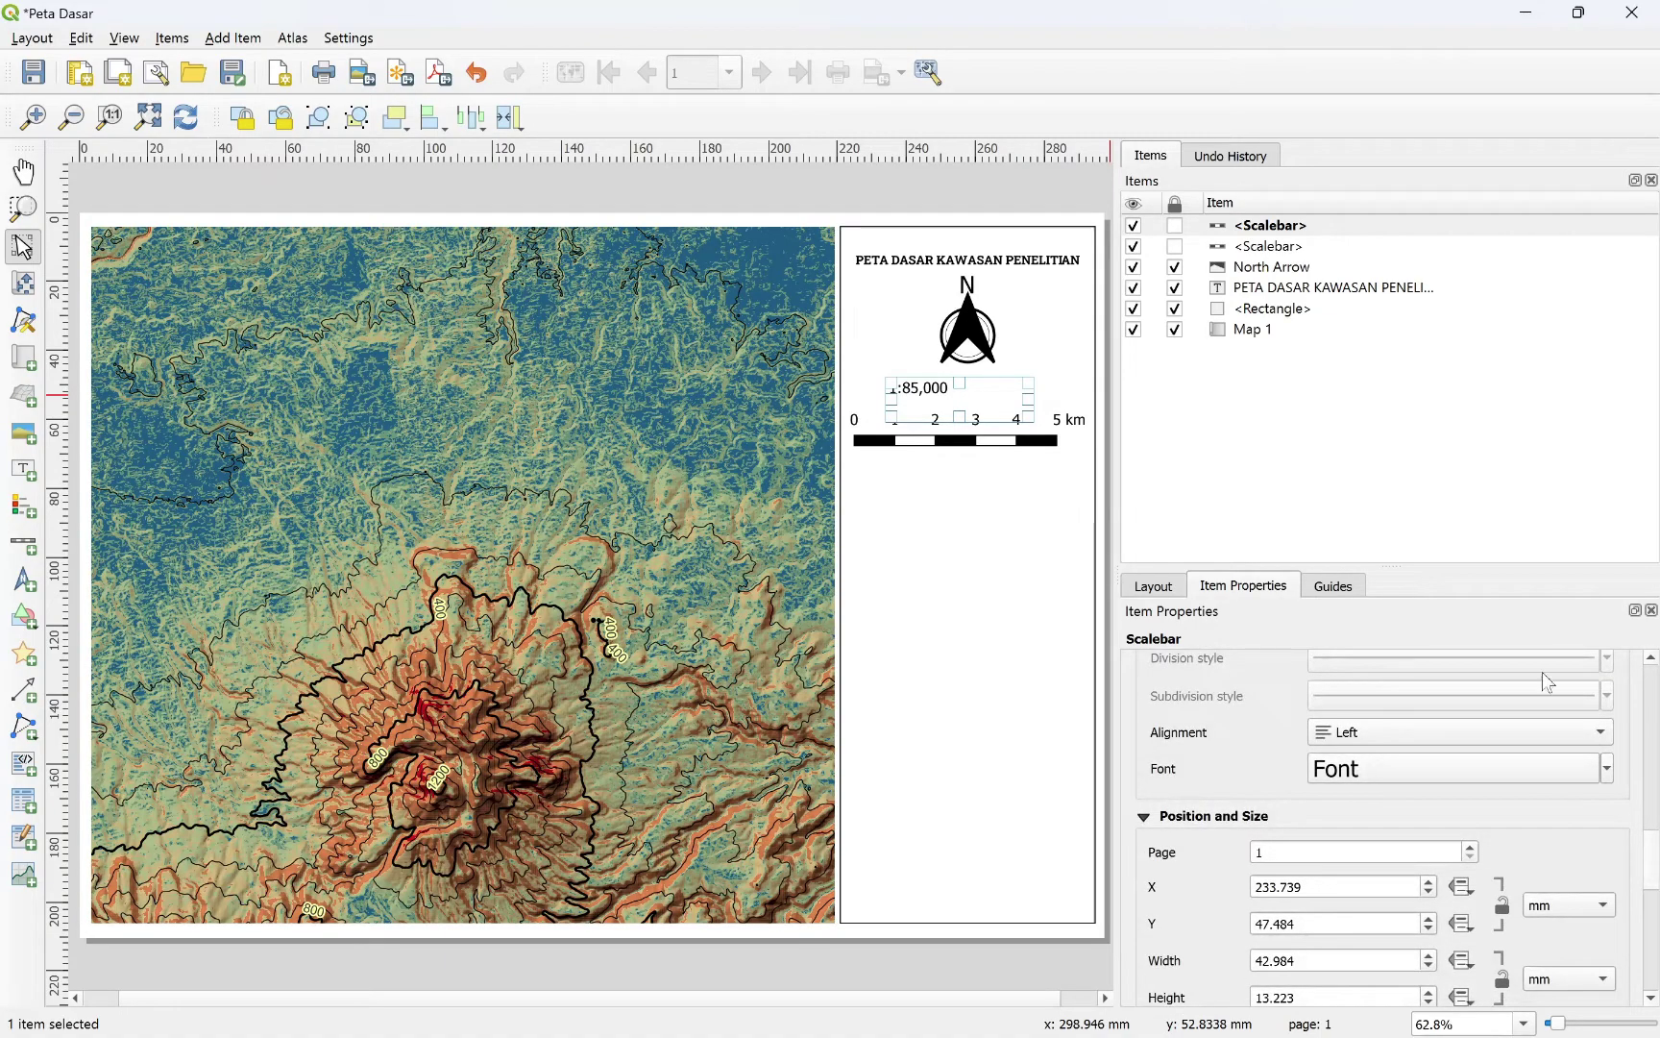
{"action": "left_click", "coordinate": [1600, 732]}
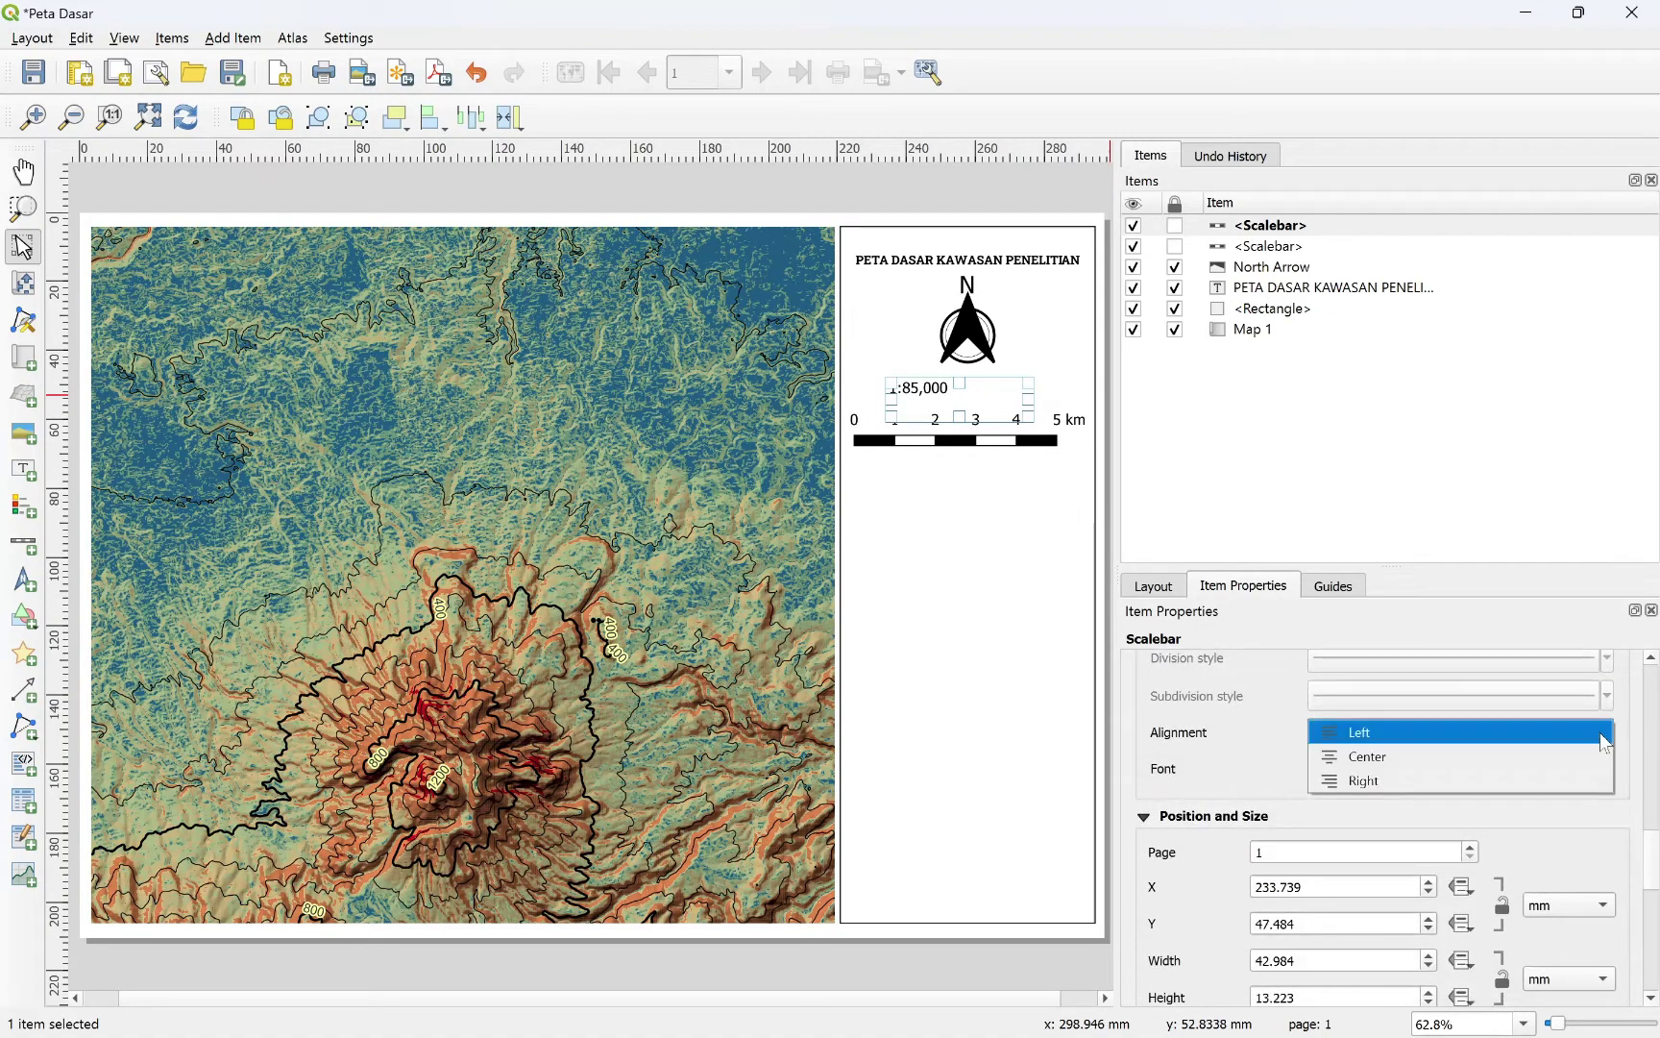
{"action": "left_click", "coordinate": [1434, 758]}
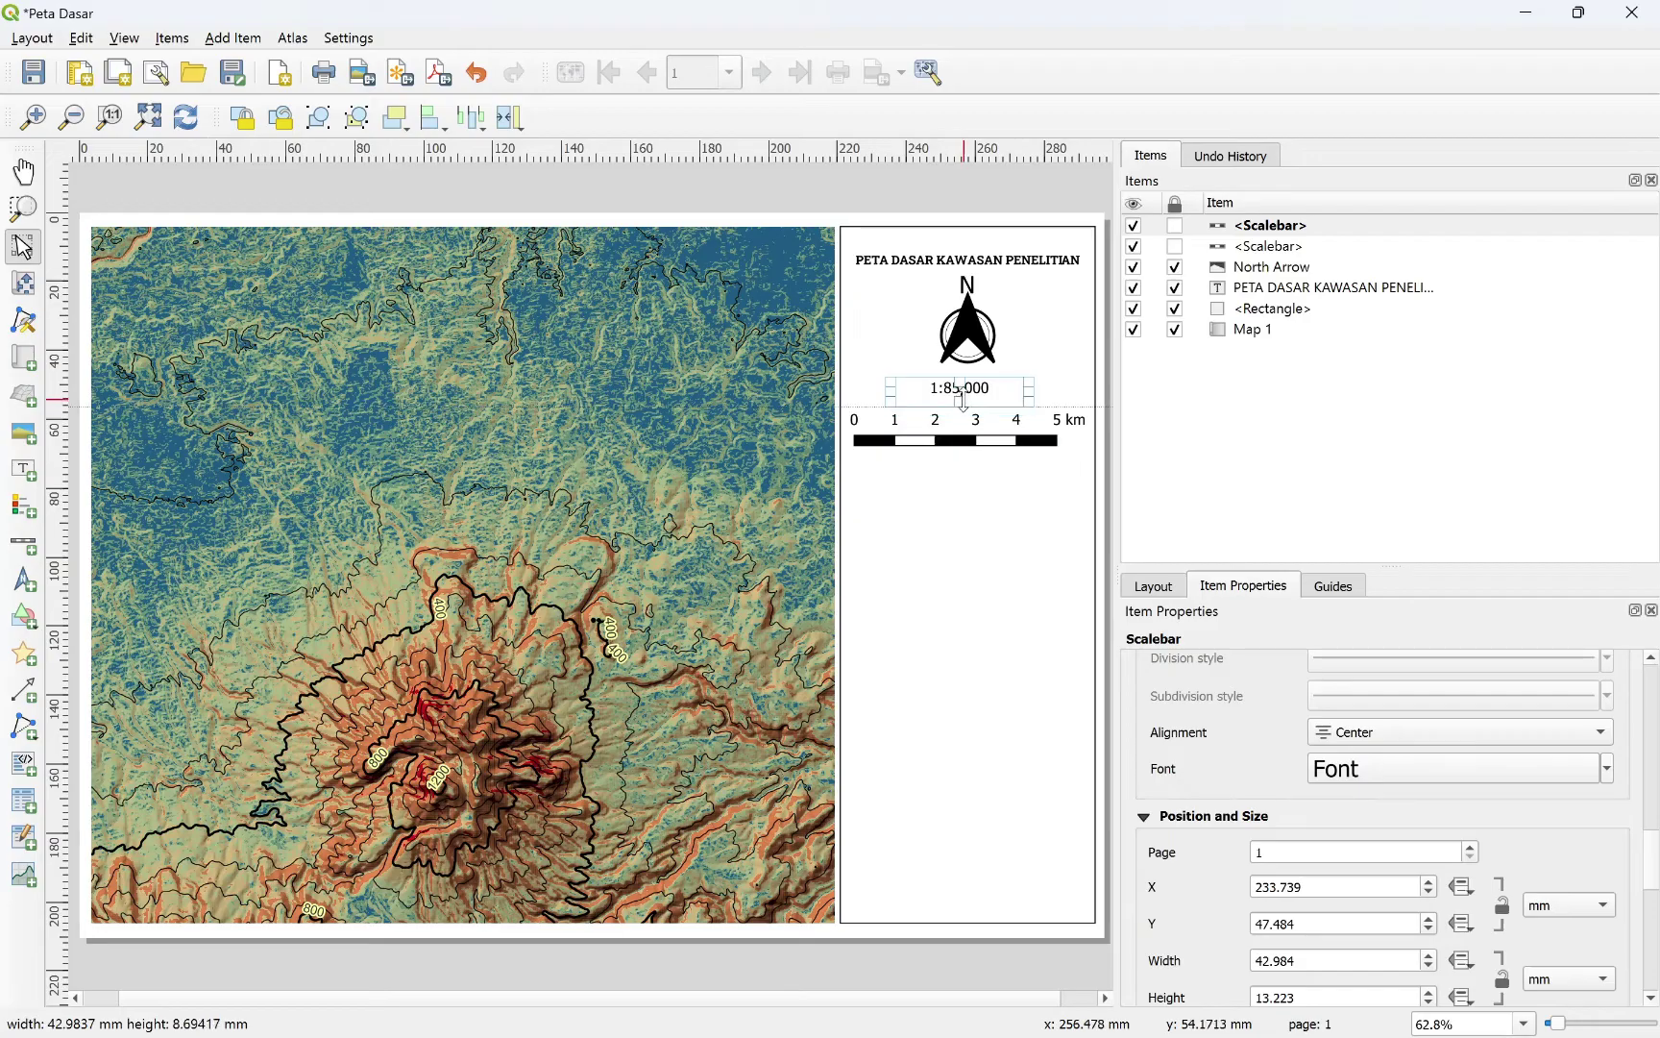
{"action": "key", "text": "ctrl+shift+a"}
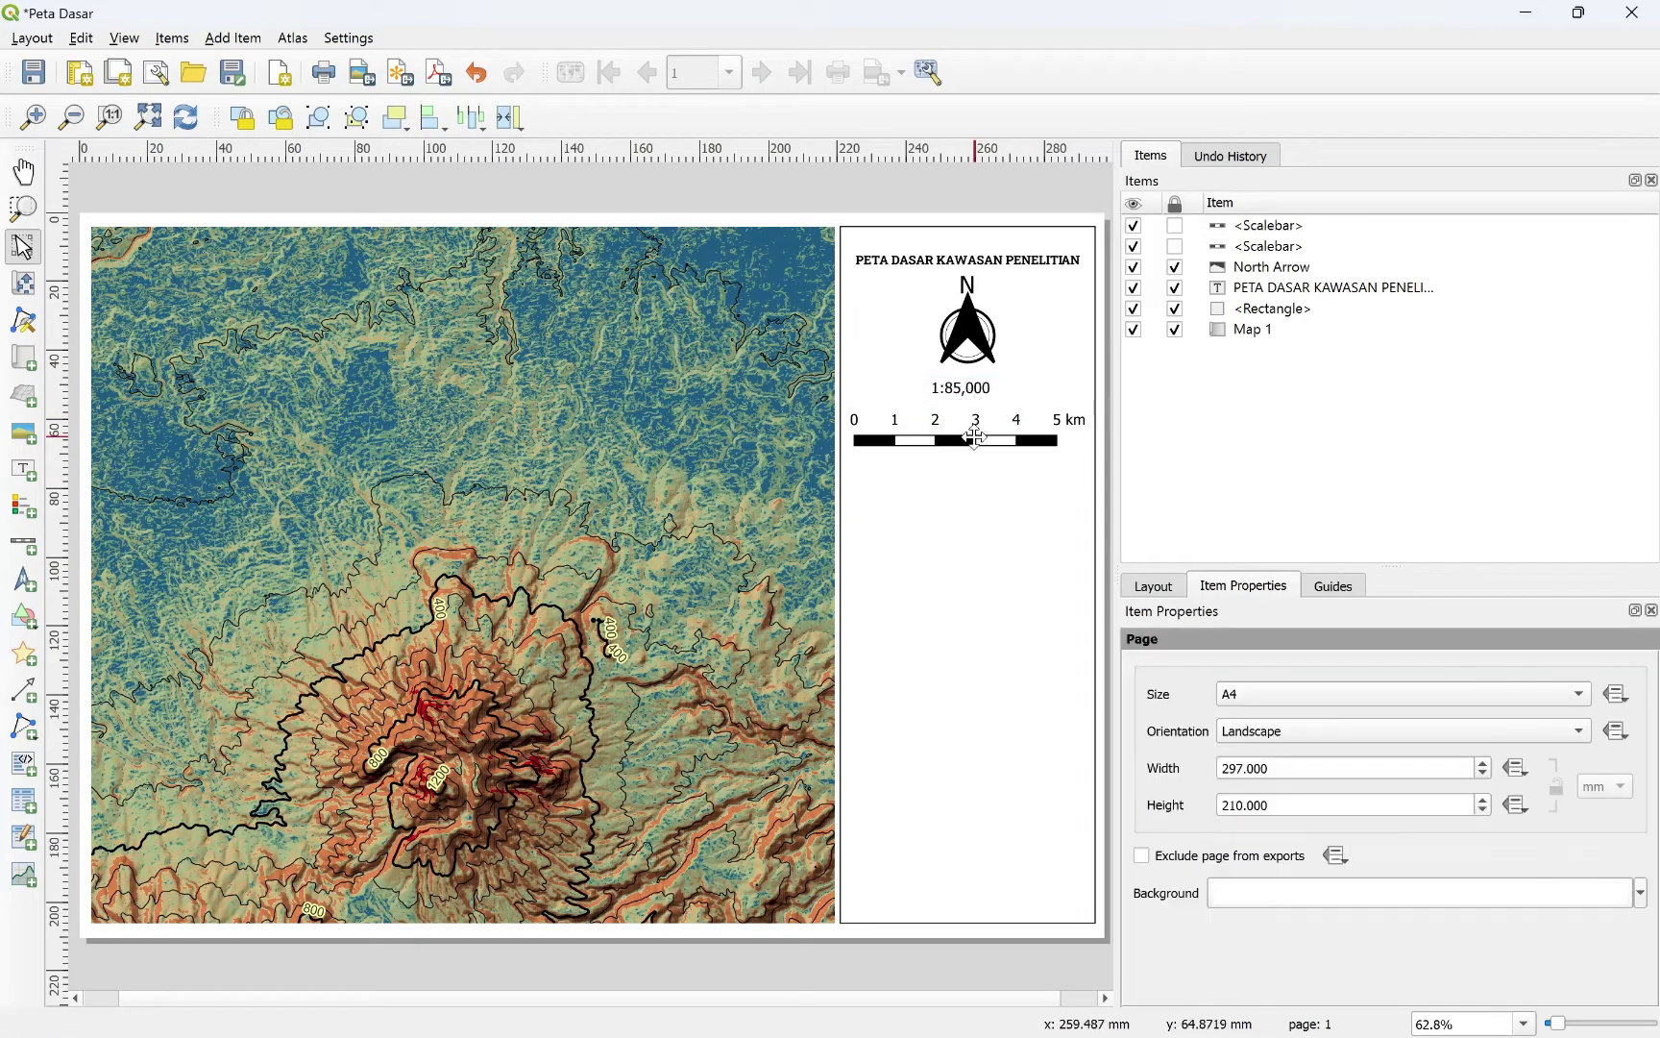
Step: Shift the graphic scale bar and the numeric scale slightly lower, keeping the numeric scale centred just above the bar
{"action": "left_click", "coordinate": [993, 437]}
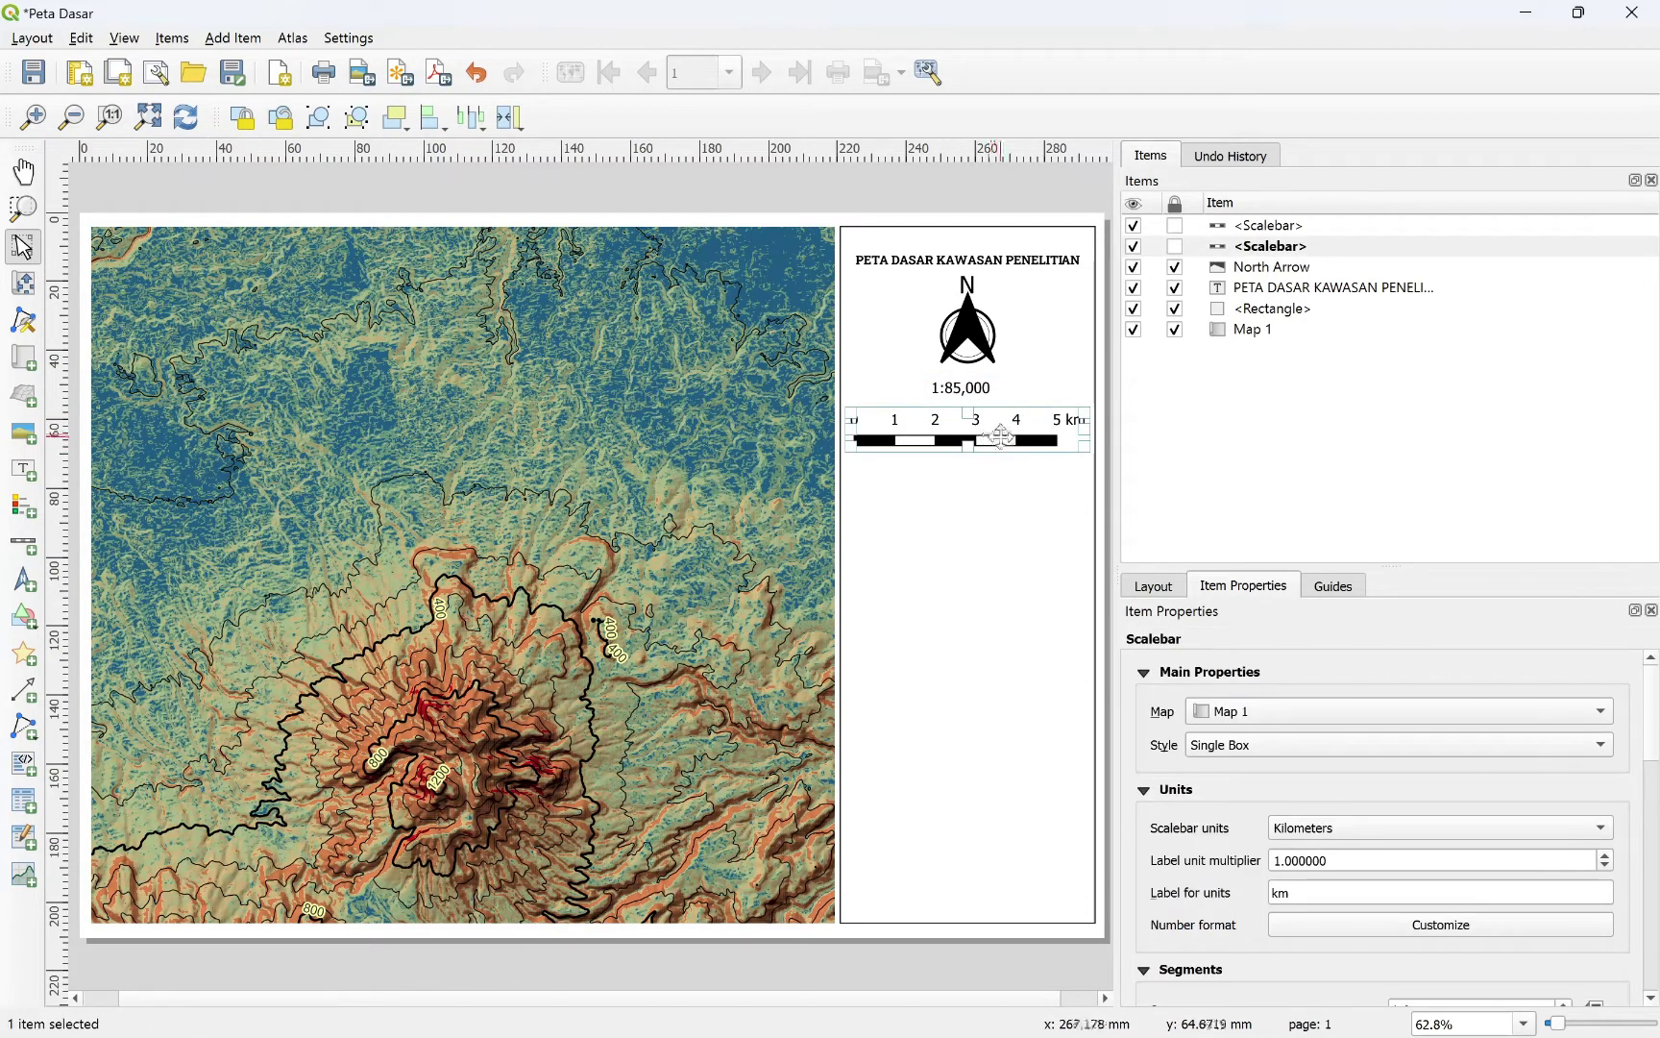
{"action": "mouse_move", "coordinate": [992, 437]}
{"action": "left_mouse_down"}
{"action": "mouse_move", "coordinate": [996, 455]}
{"action": "mouse_move", "coordinate": [977, 402]}
{"action": "mouse_move", "coordinate": [976, 426]}
{"action": "left_mouse_up"}
{"action": "left_click", "coordinate": [978, 394]}
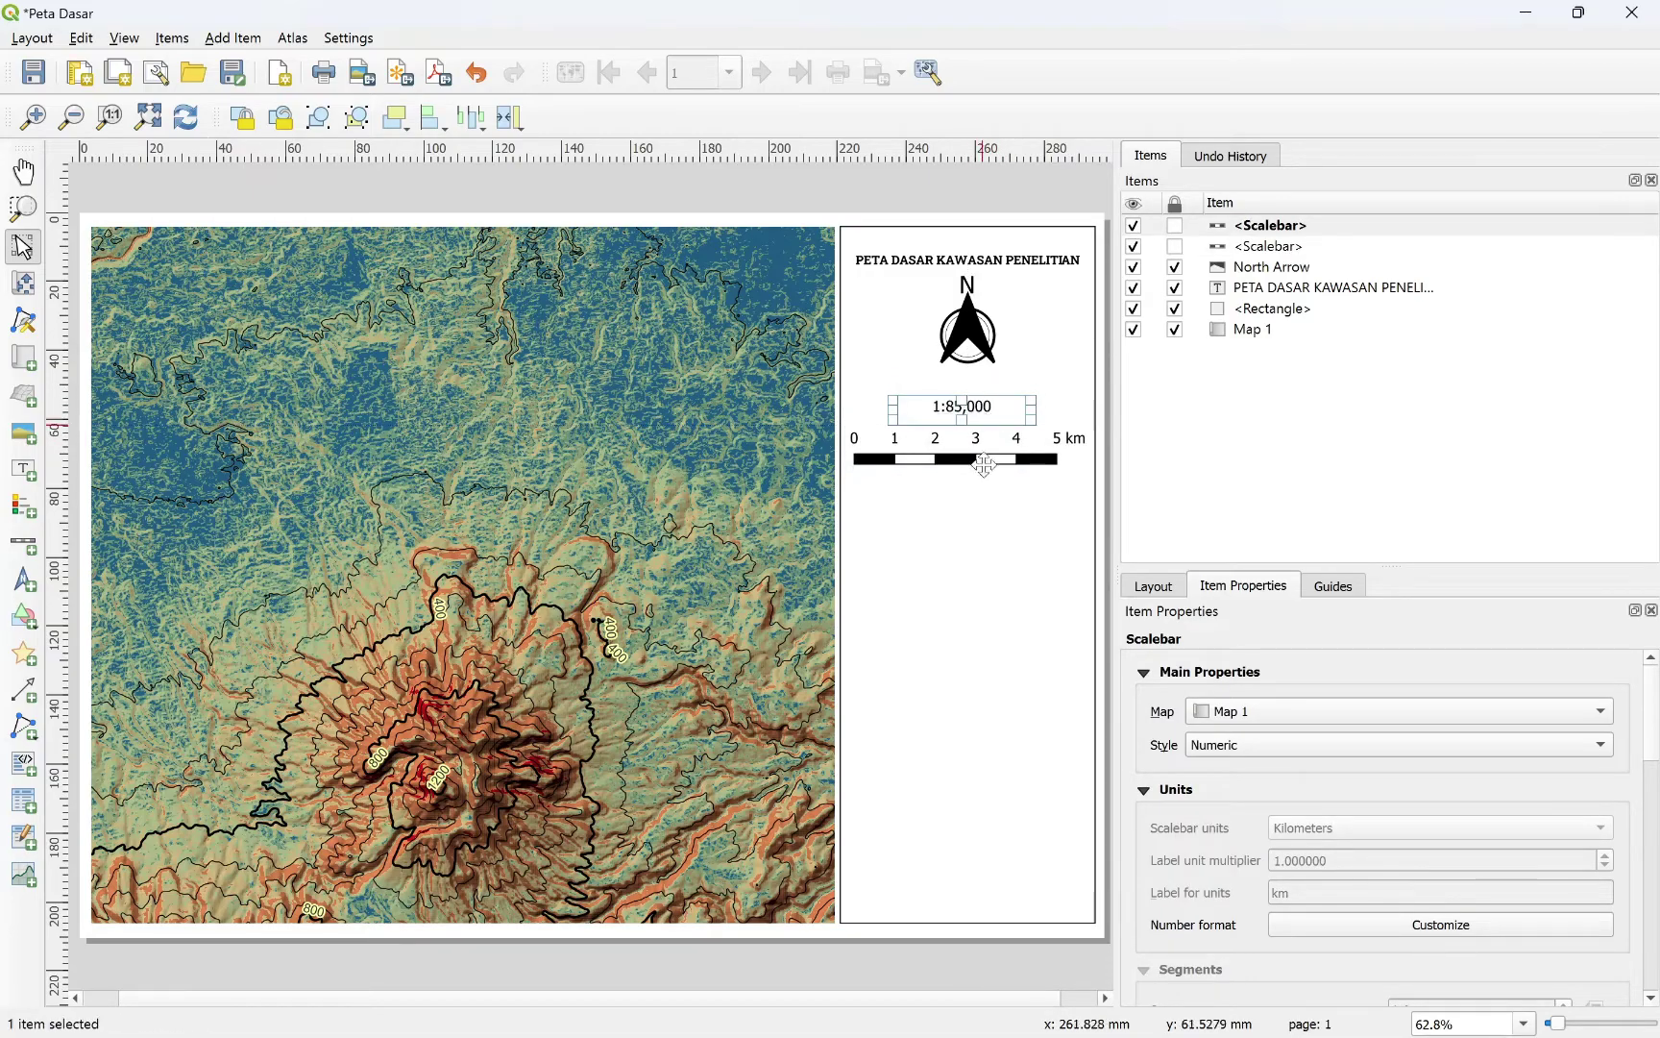
{"action": "left_click", "coordinate": [1024, 544]}
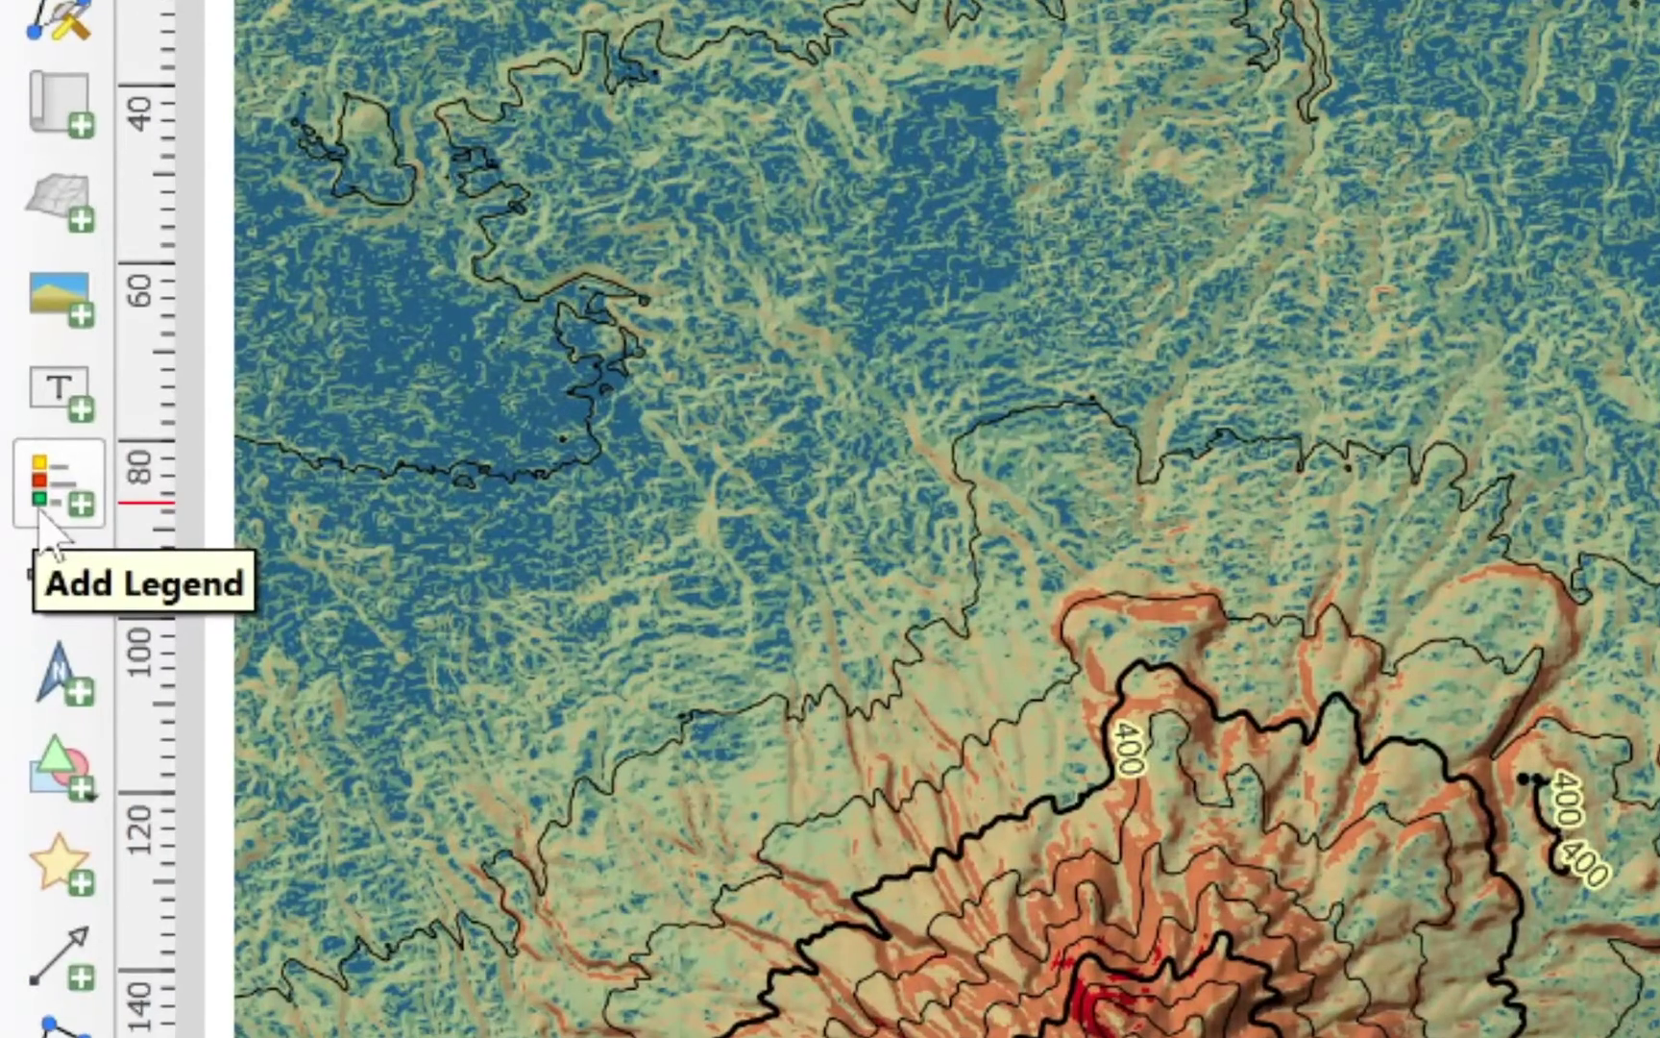
Step: Add a legend for Map 1 in the side panel beneath the scale bar and turn off its auto update
{"action": "left_click", "coordinate": [44, 514]}
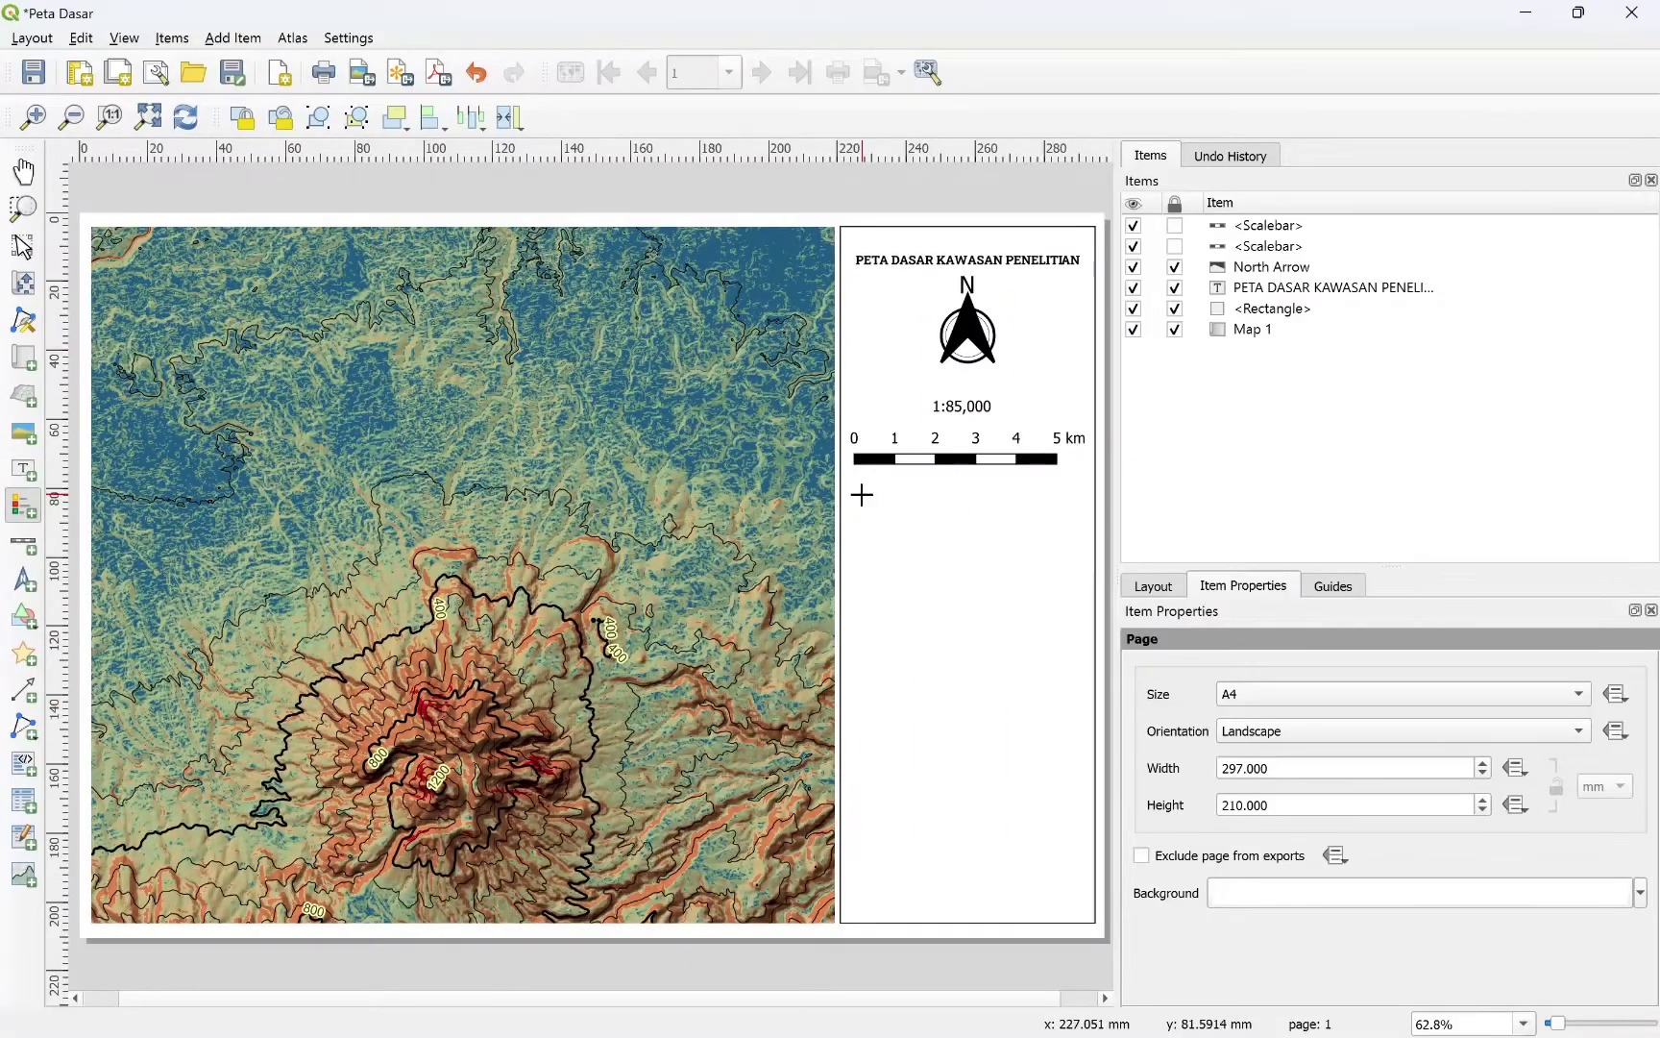
{"action": "left_click_drag", "start_coordinate": [862, 495], "coordinate": [1083, 788]}
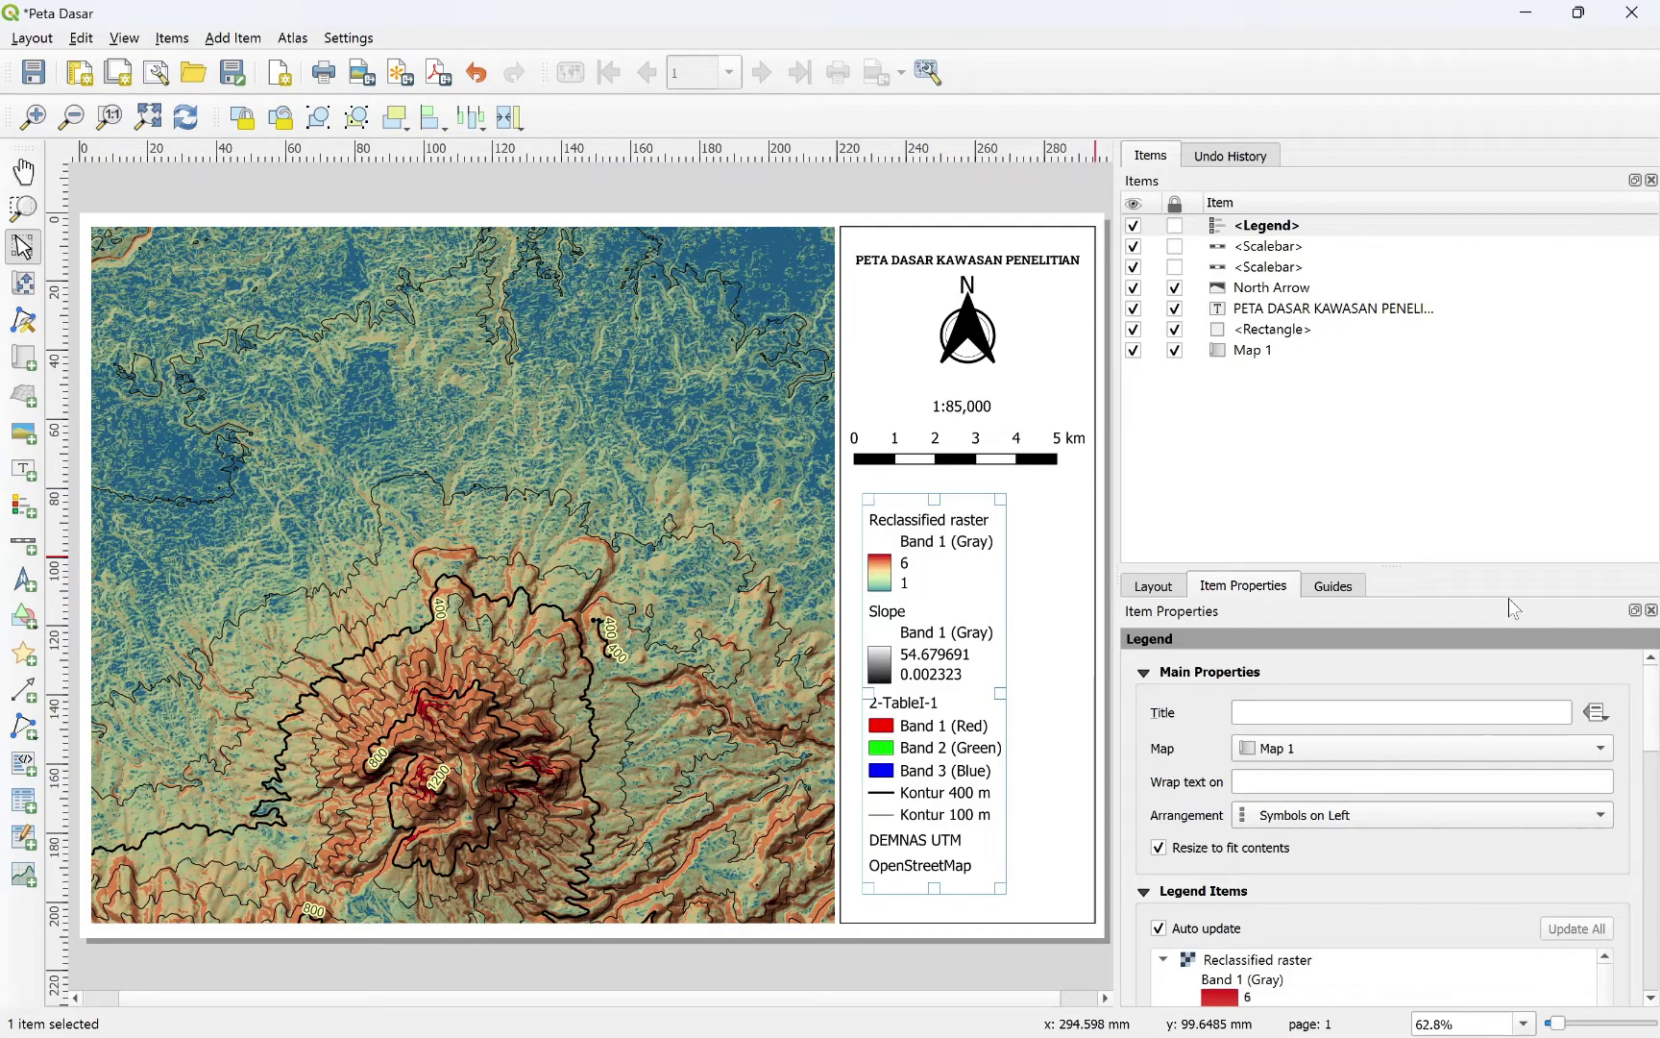
{"action": "left_click_drag", "start_coordinate": [1657, 742], "coordinate": [1656, 790]}
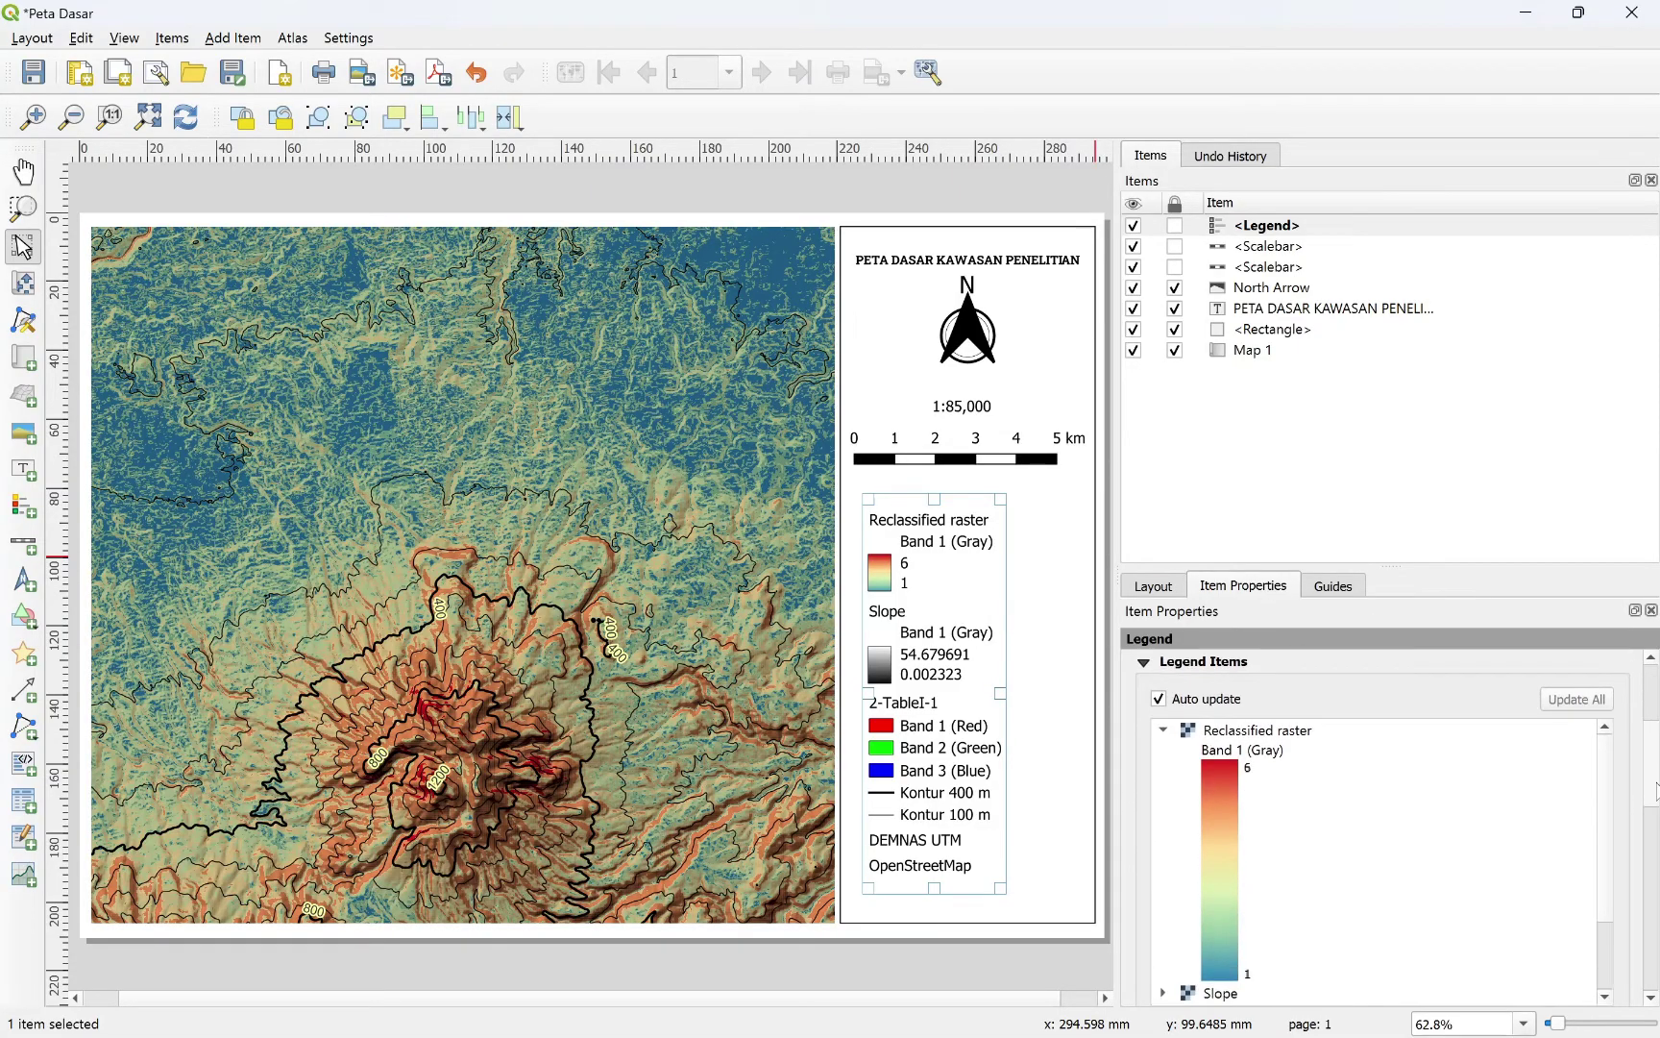
{"action": "left_click", "coordinate": [1159, 700]}
{"action": "left_click_drag", "start_coordinate": [1554, 566], "coordinate": [1571, 442]}
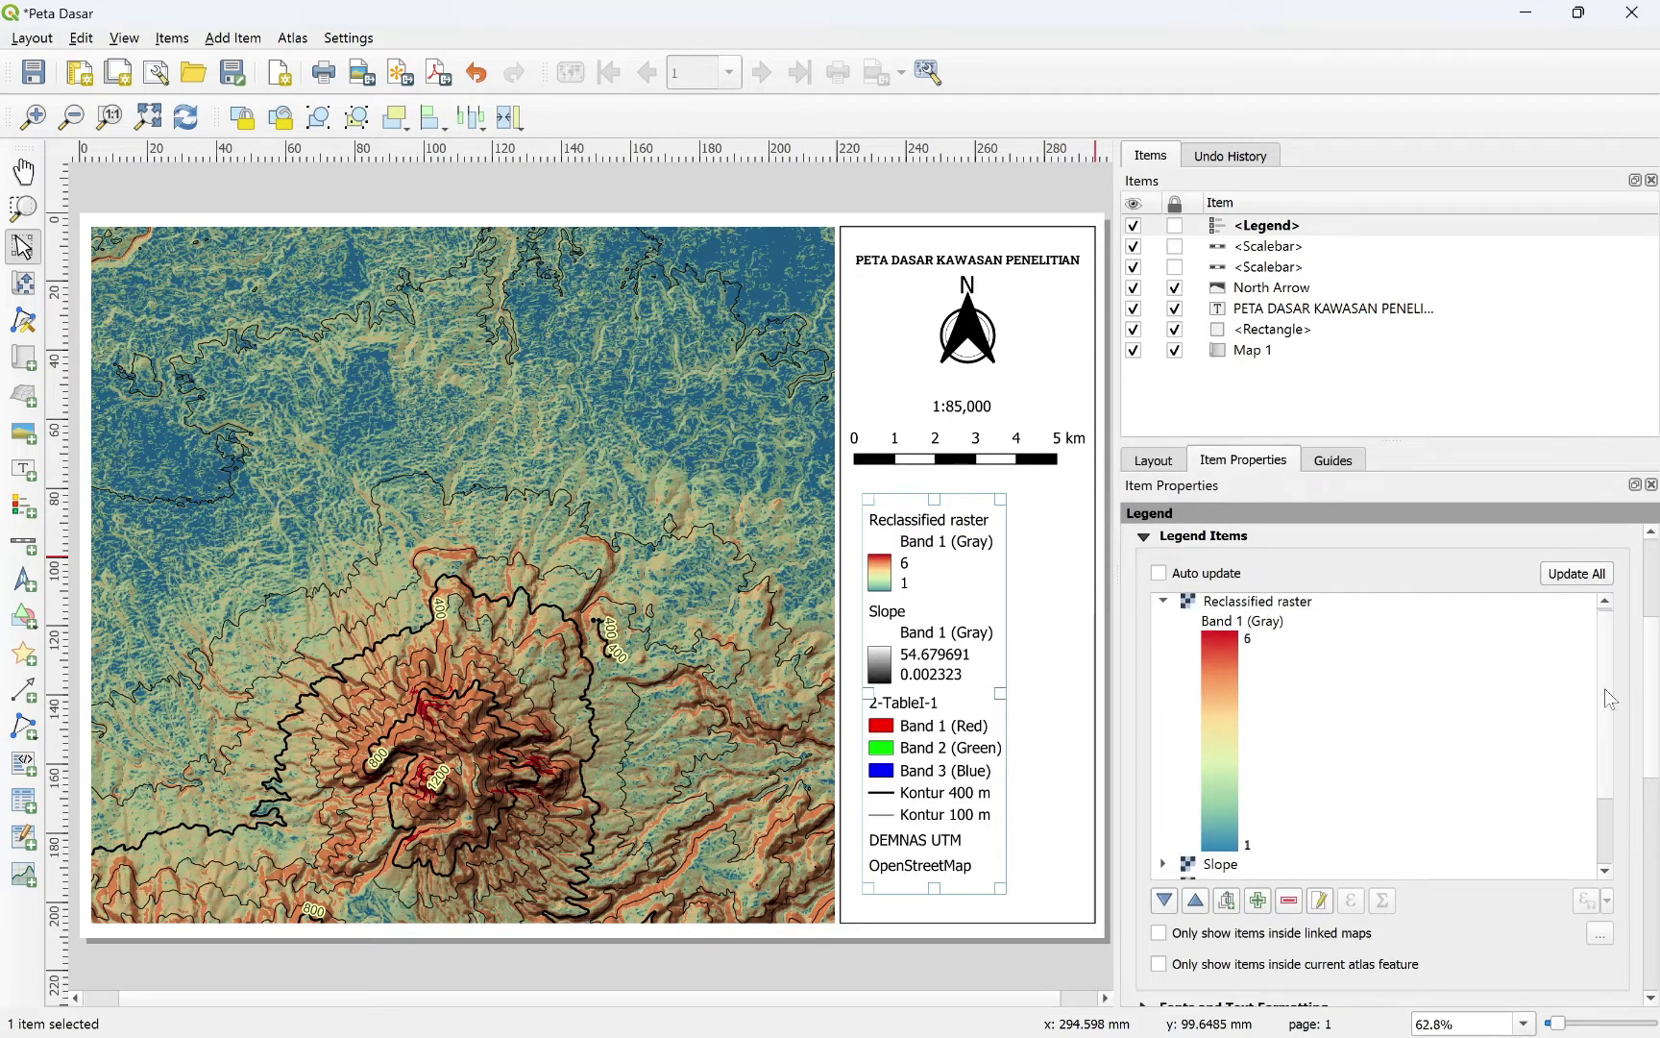
Step: Rename the Reclassified raster legend entry to "Kelas Kemiringan Lereng (Van Zuidam)", with the bracketed part on a second line
{"action": "double_click", "coordinate": [1242, 605]}
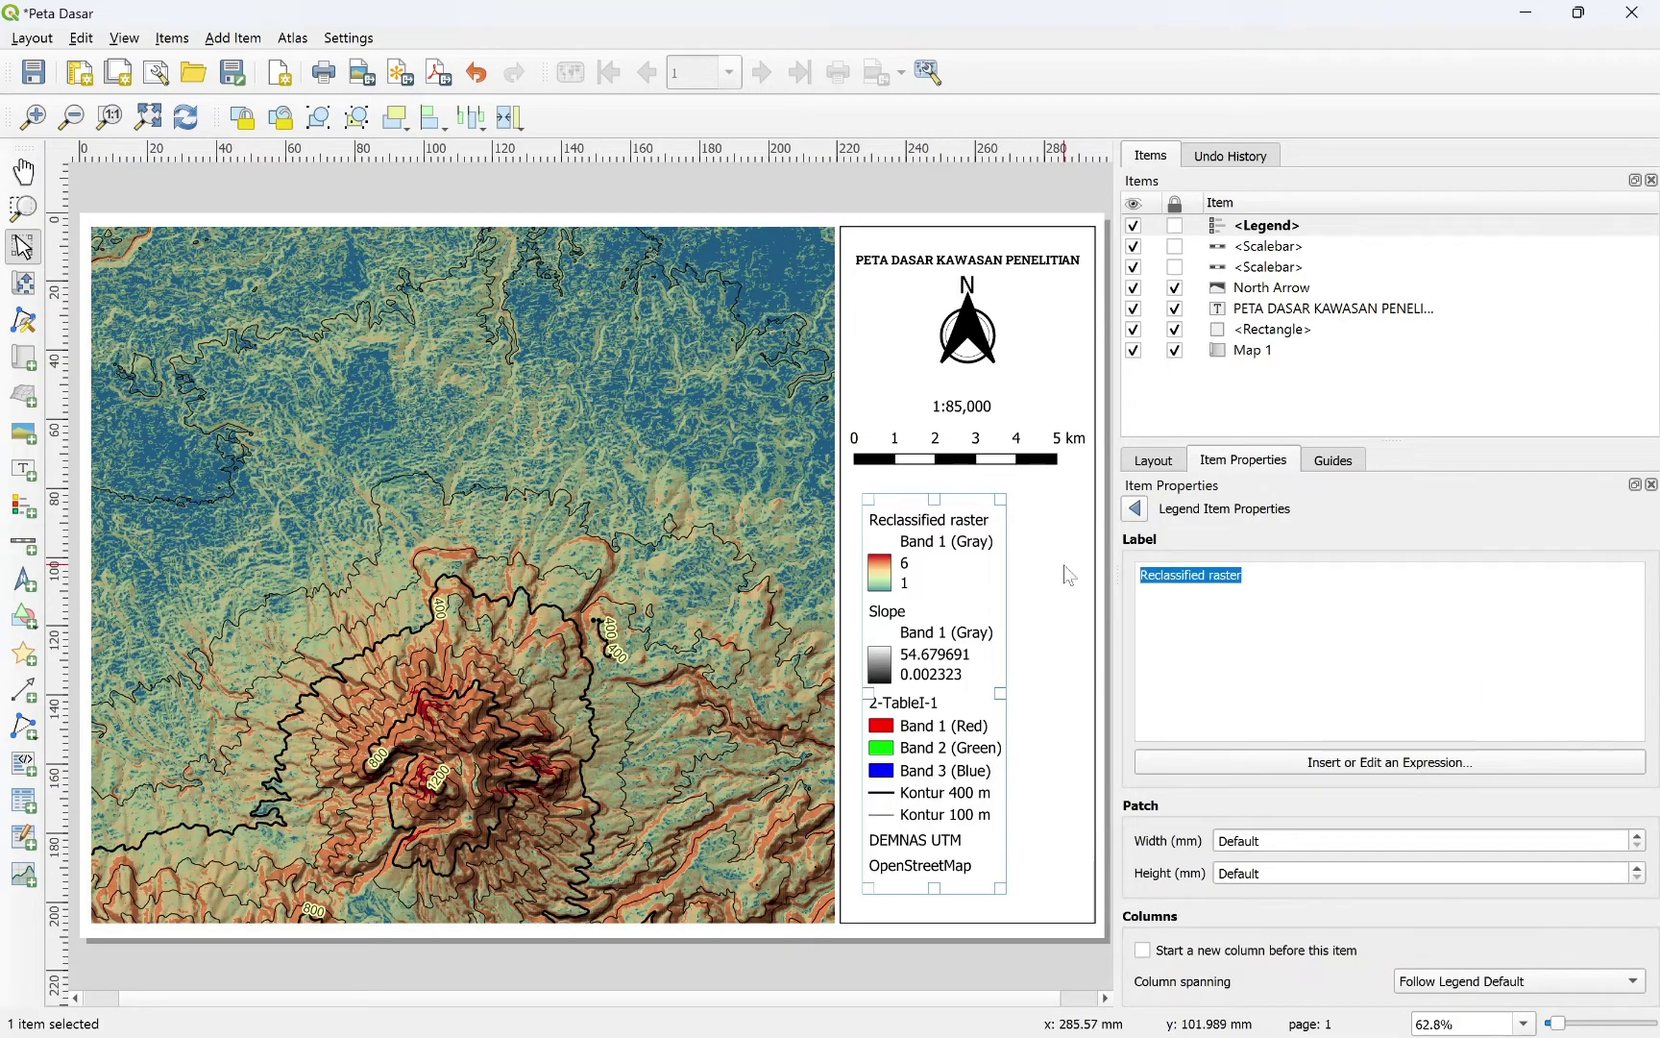
{"action": "type", "text": "kELA"}
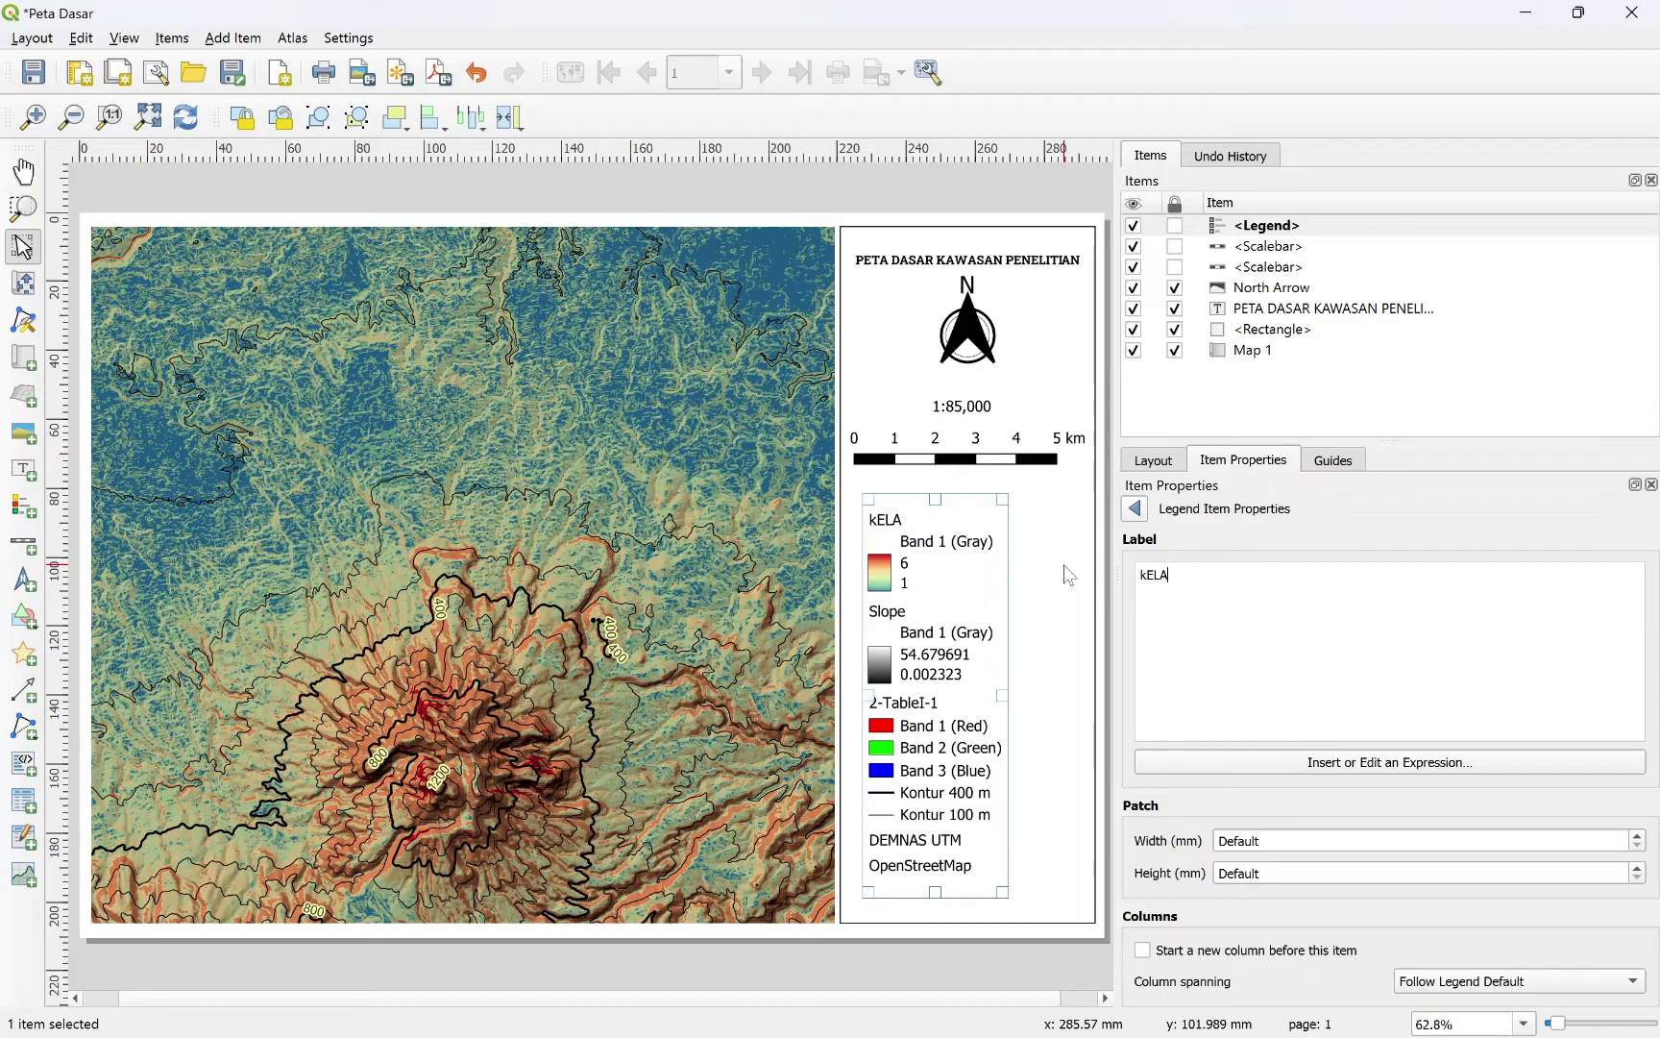
{"action": "key", "text": "BackSpace"}
{"action": "key", "text": "BackSpace"}
{"action": "key", "text": "BackSpace"}
{"action": "key", "text": "BackSpace"}
{"action": "type", "text": "Kelas Kemiringa"}
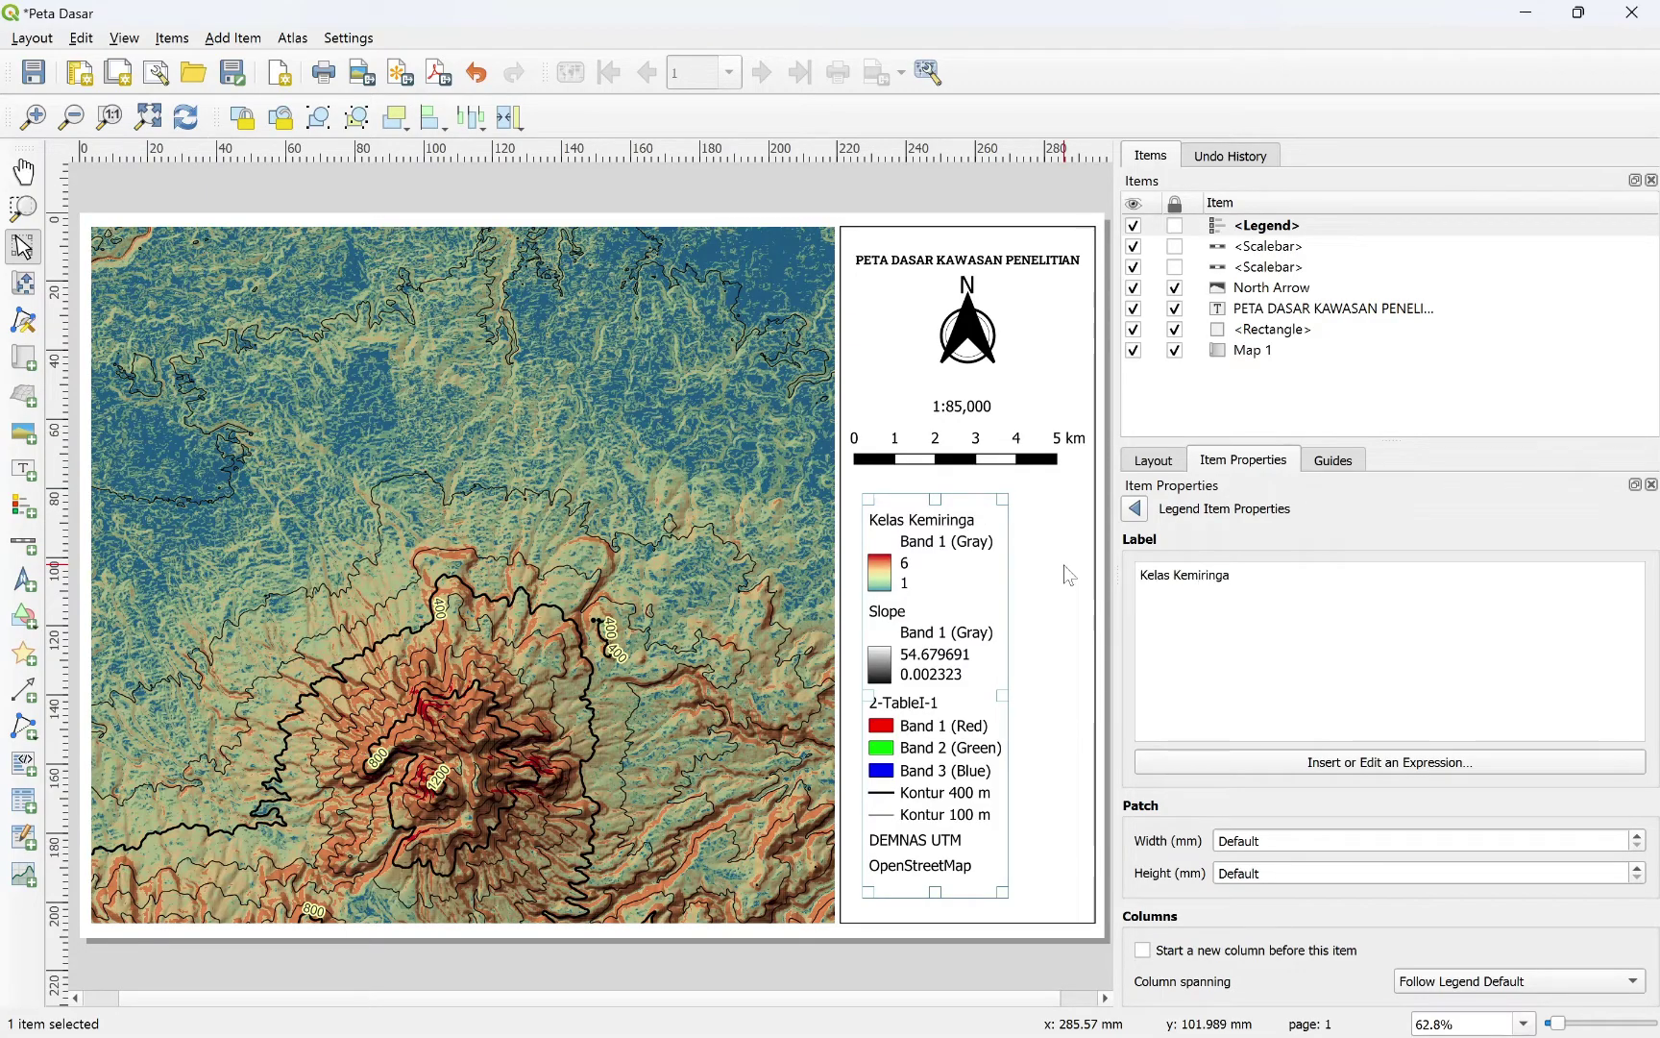
{"action": "type", "text": "n Lereng"}
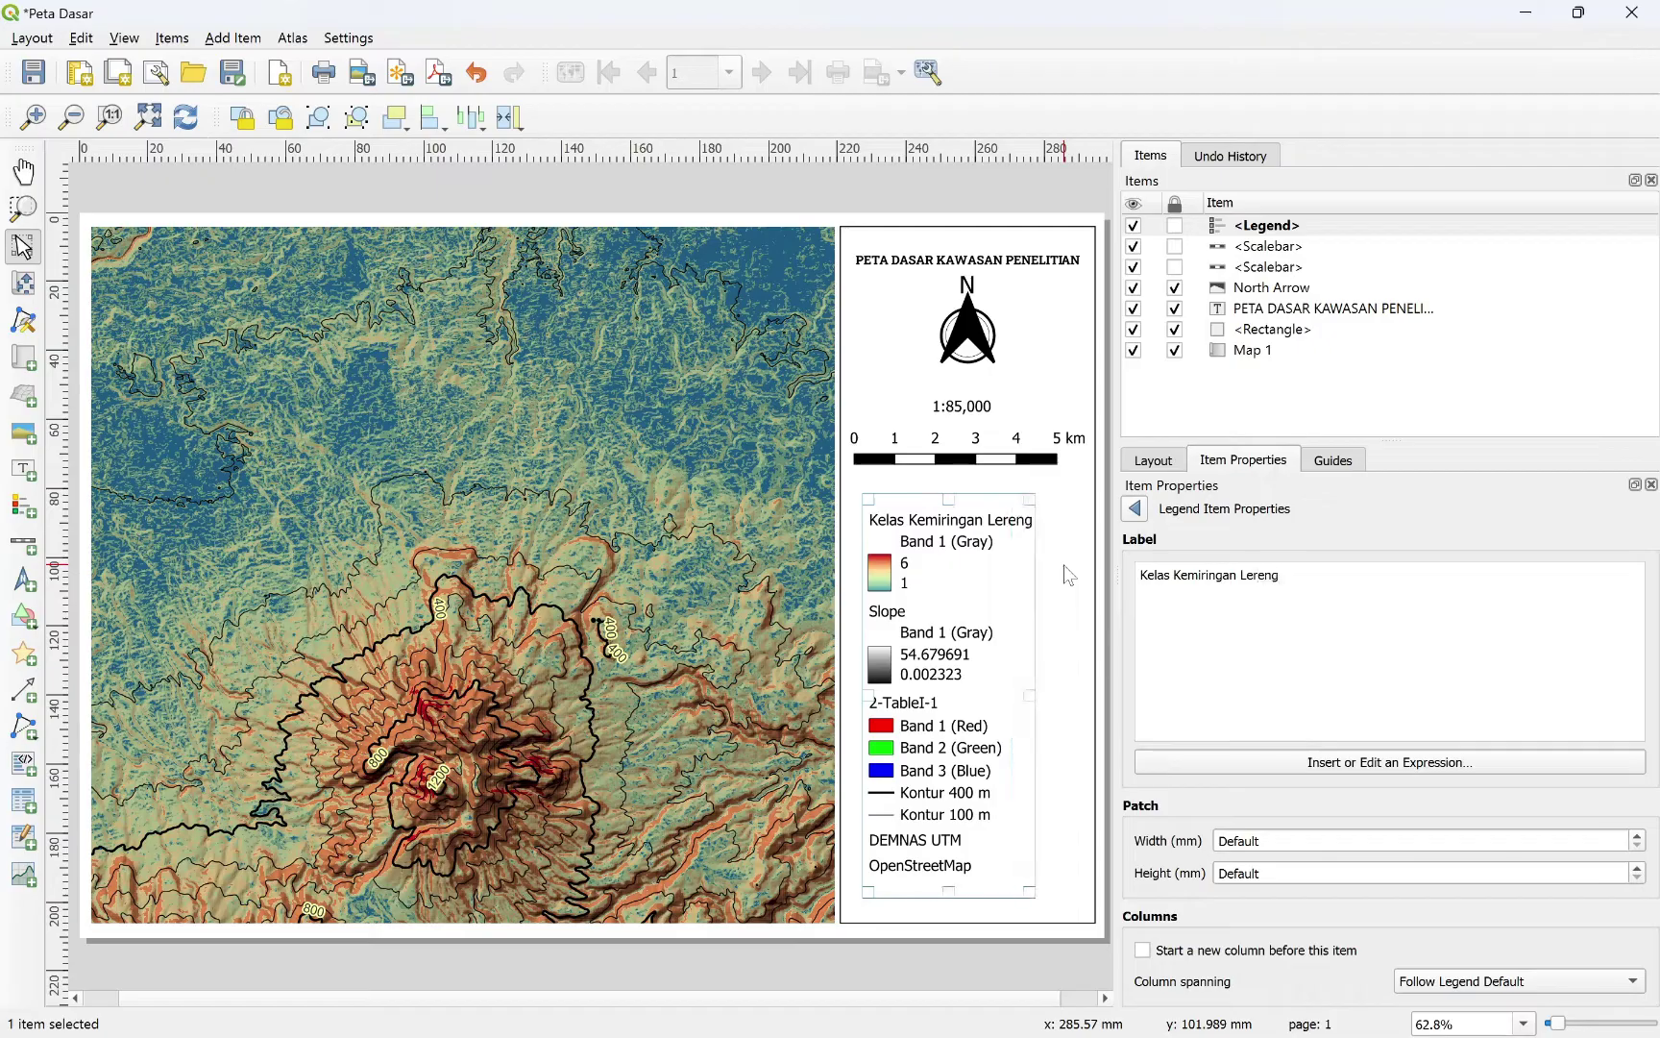
{"action": "type", "text": " (Van Z"}
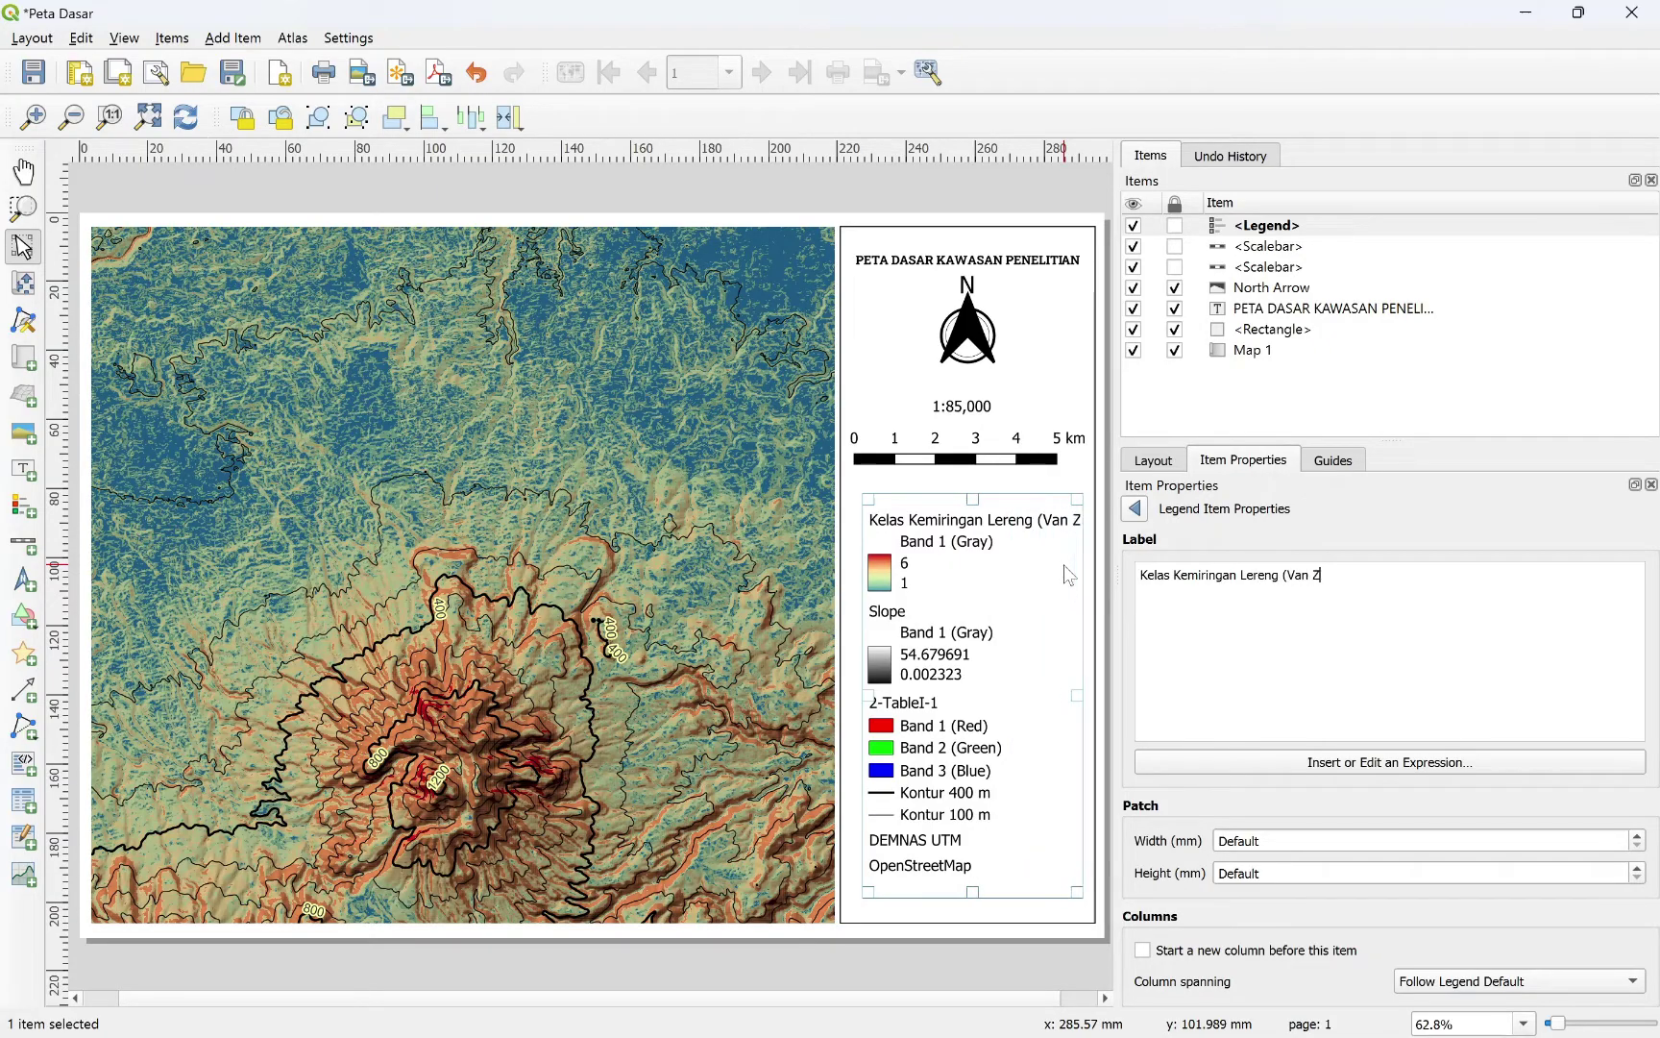
{"action": "type", "text": "uidam"}
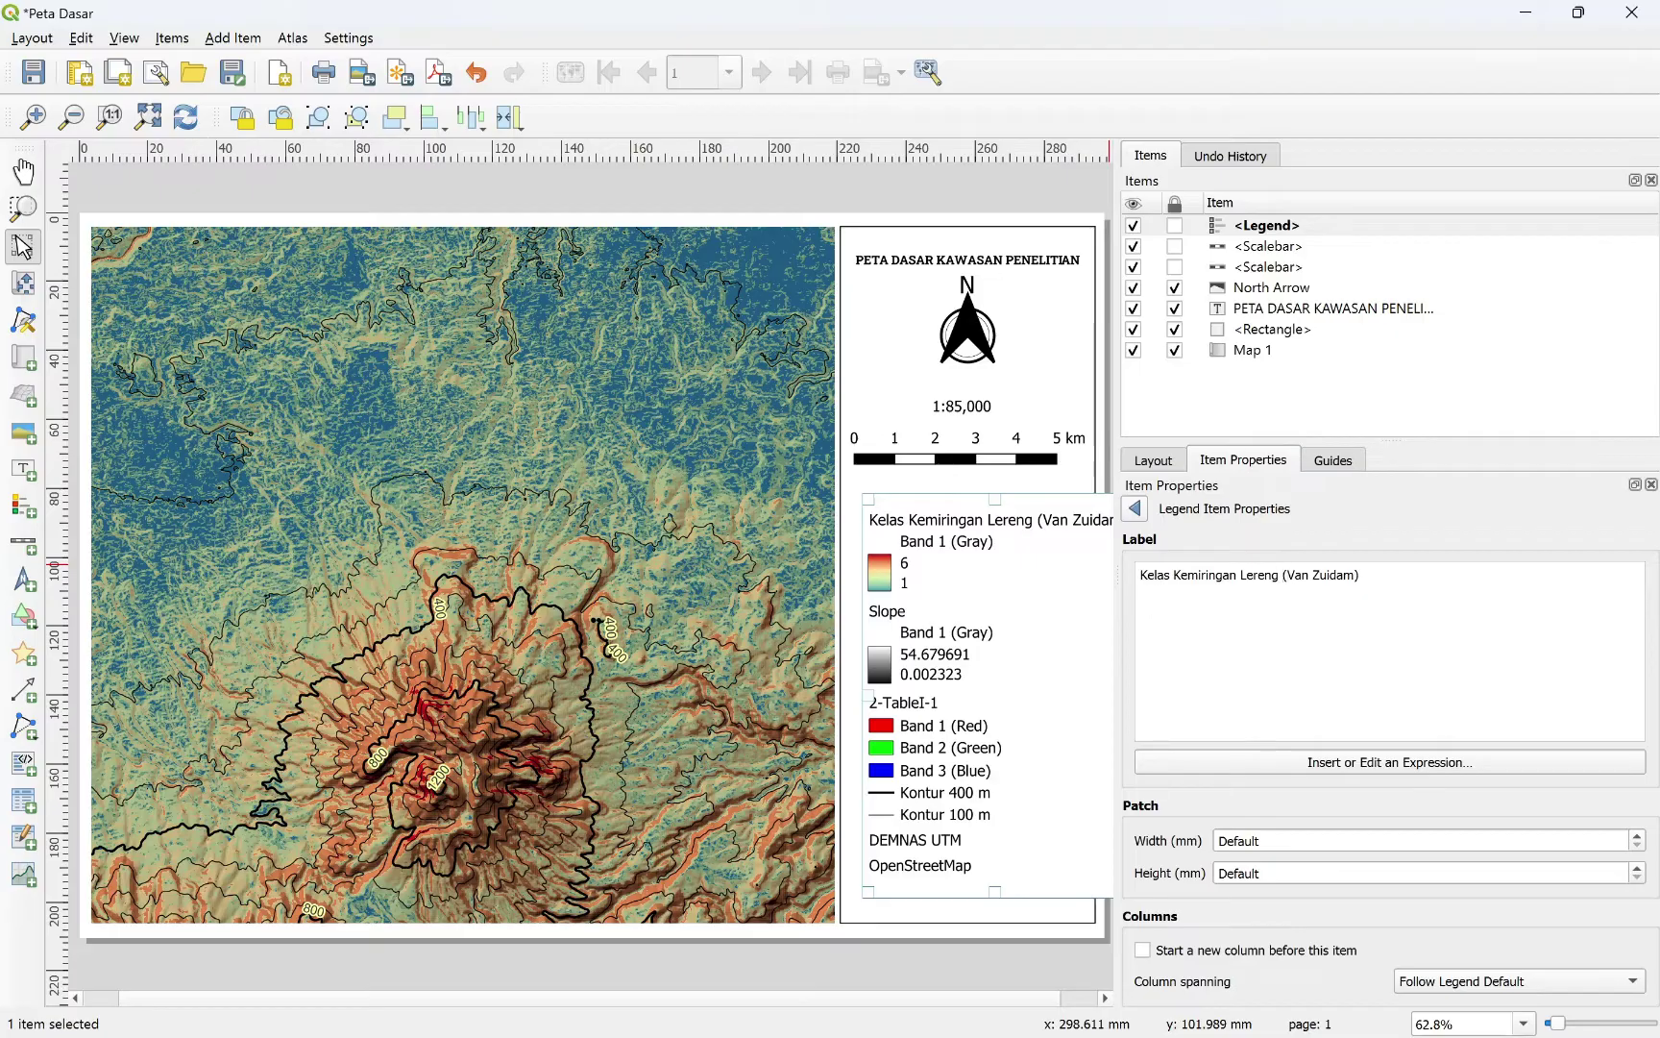
{"action": "key", "text": "Return"}
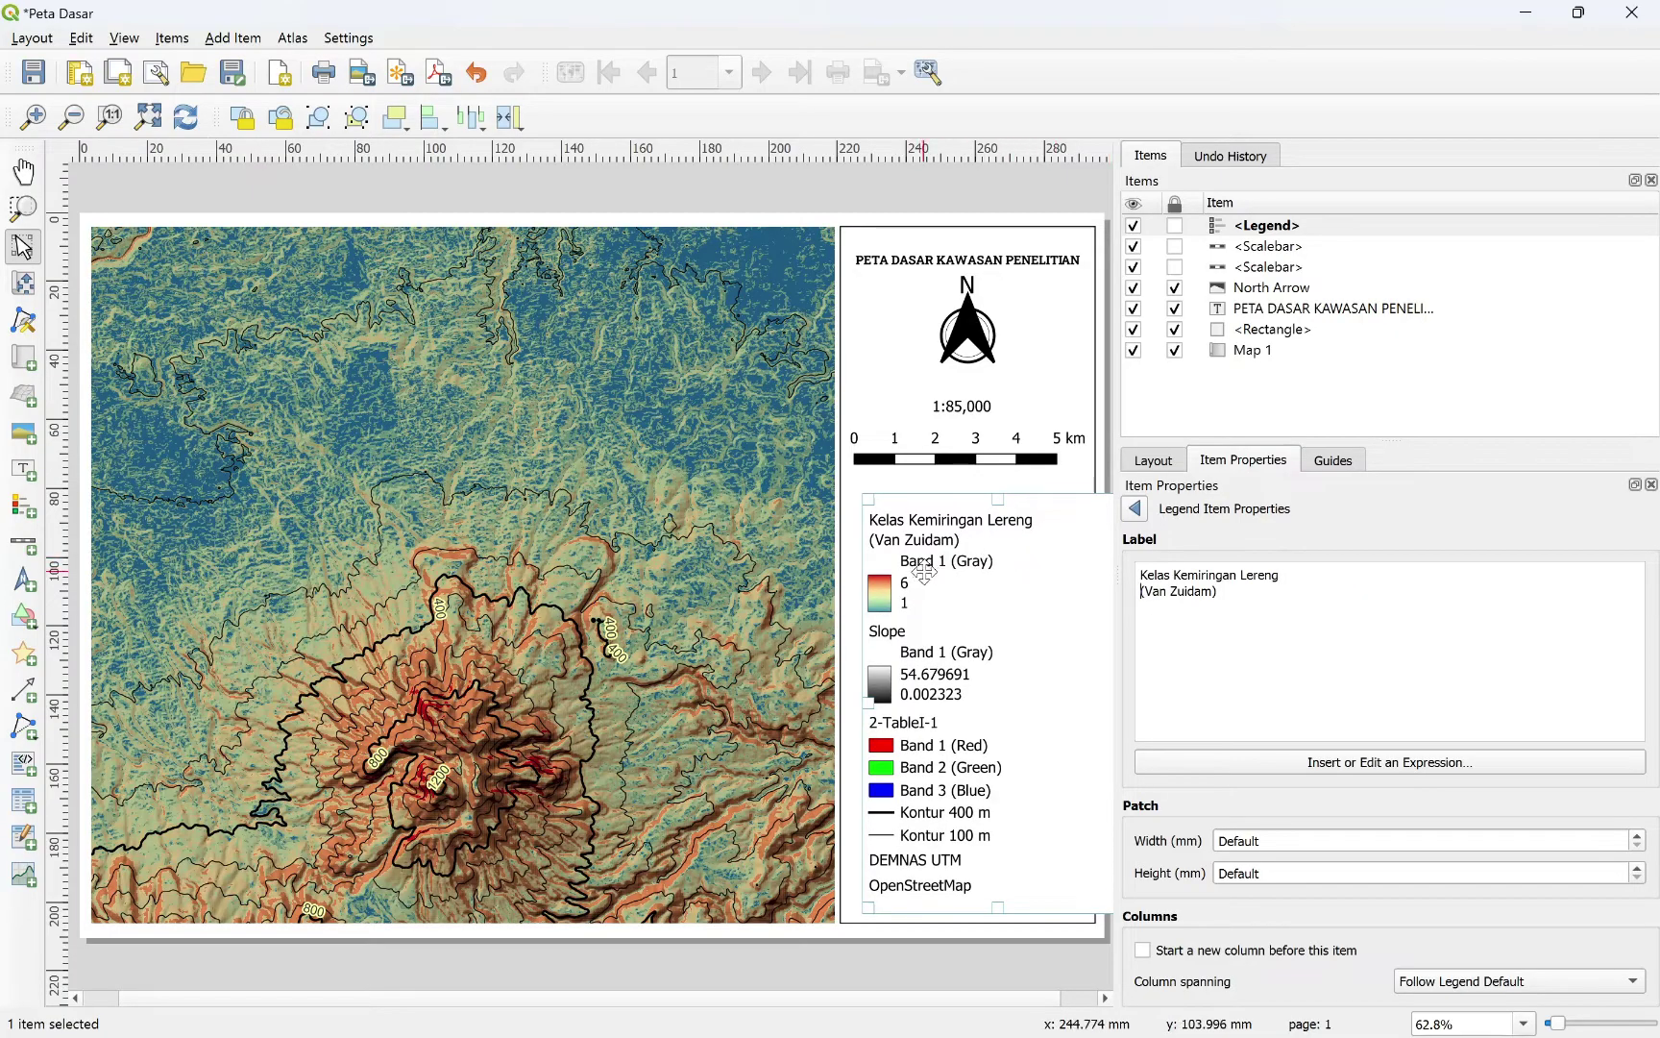
{"action": "left_click", "coordinate": [1135, 508]}
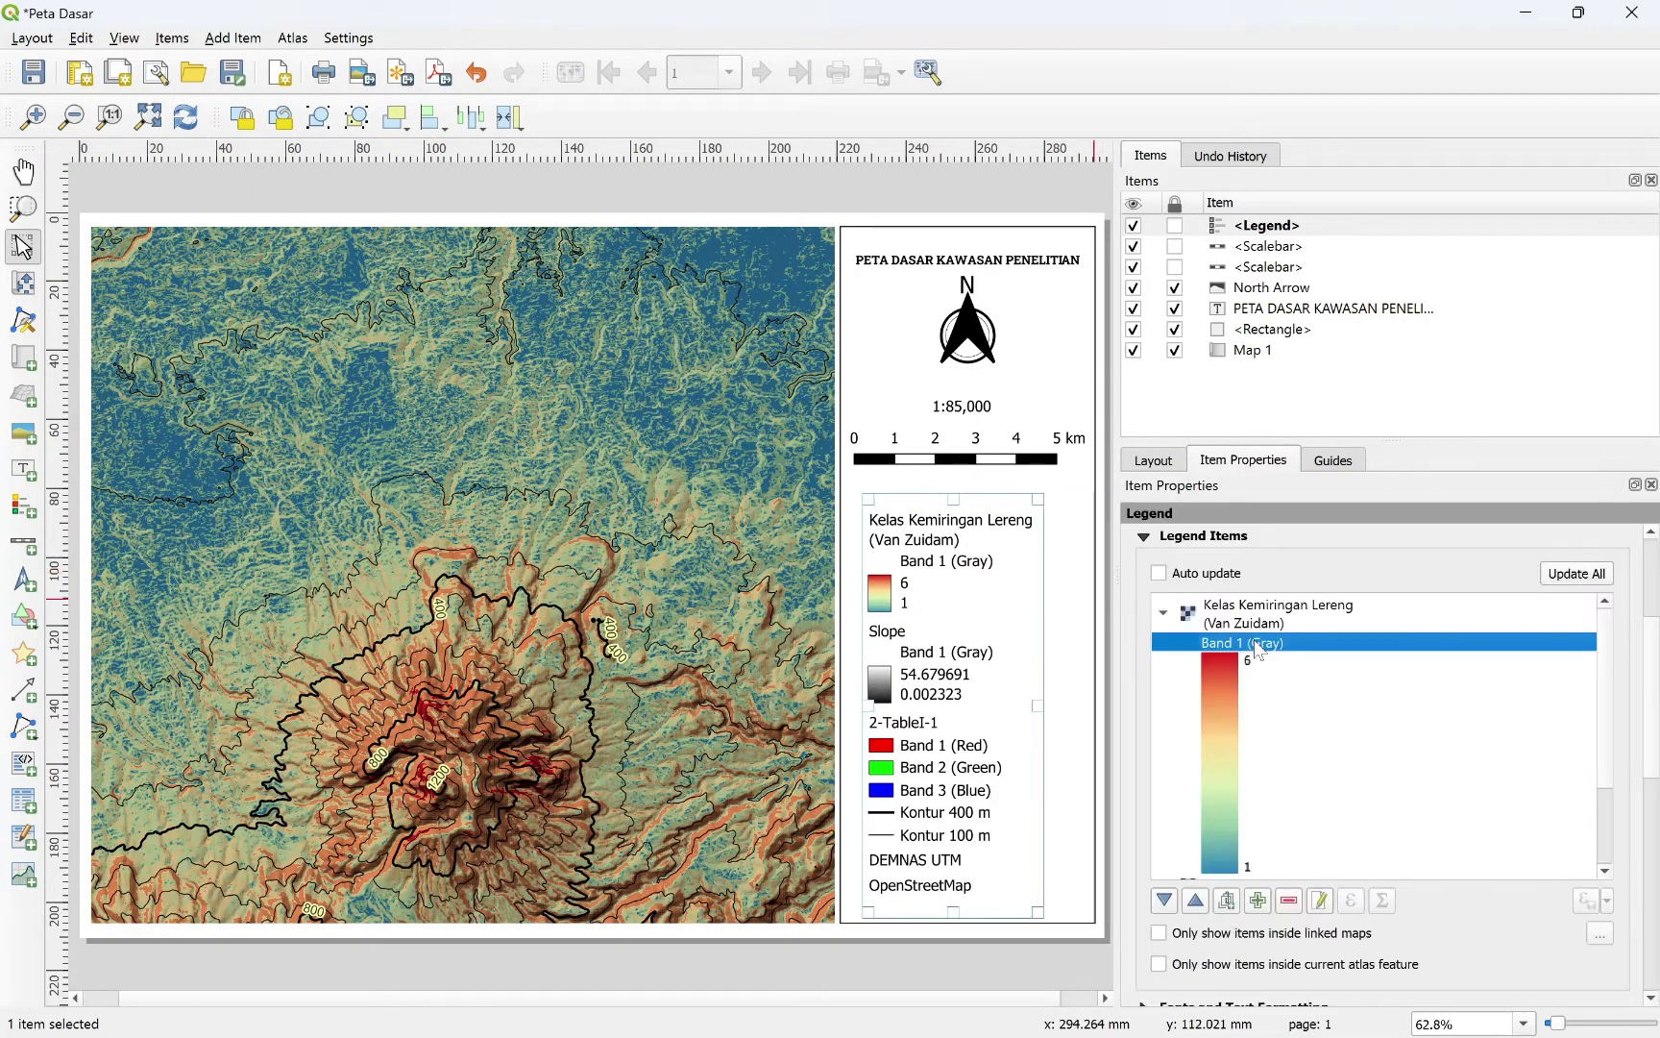
Step: Remove the Band 1 (Gray) label under the slope class entry, plus the Slope and 2-TableI-1 entries, from the legend
{"action": "left_click", "coordinate": [1288, 901]}
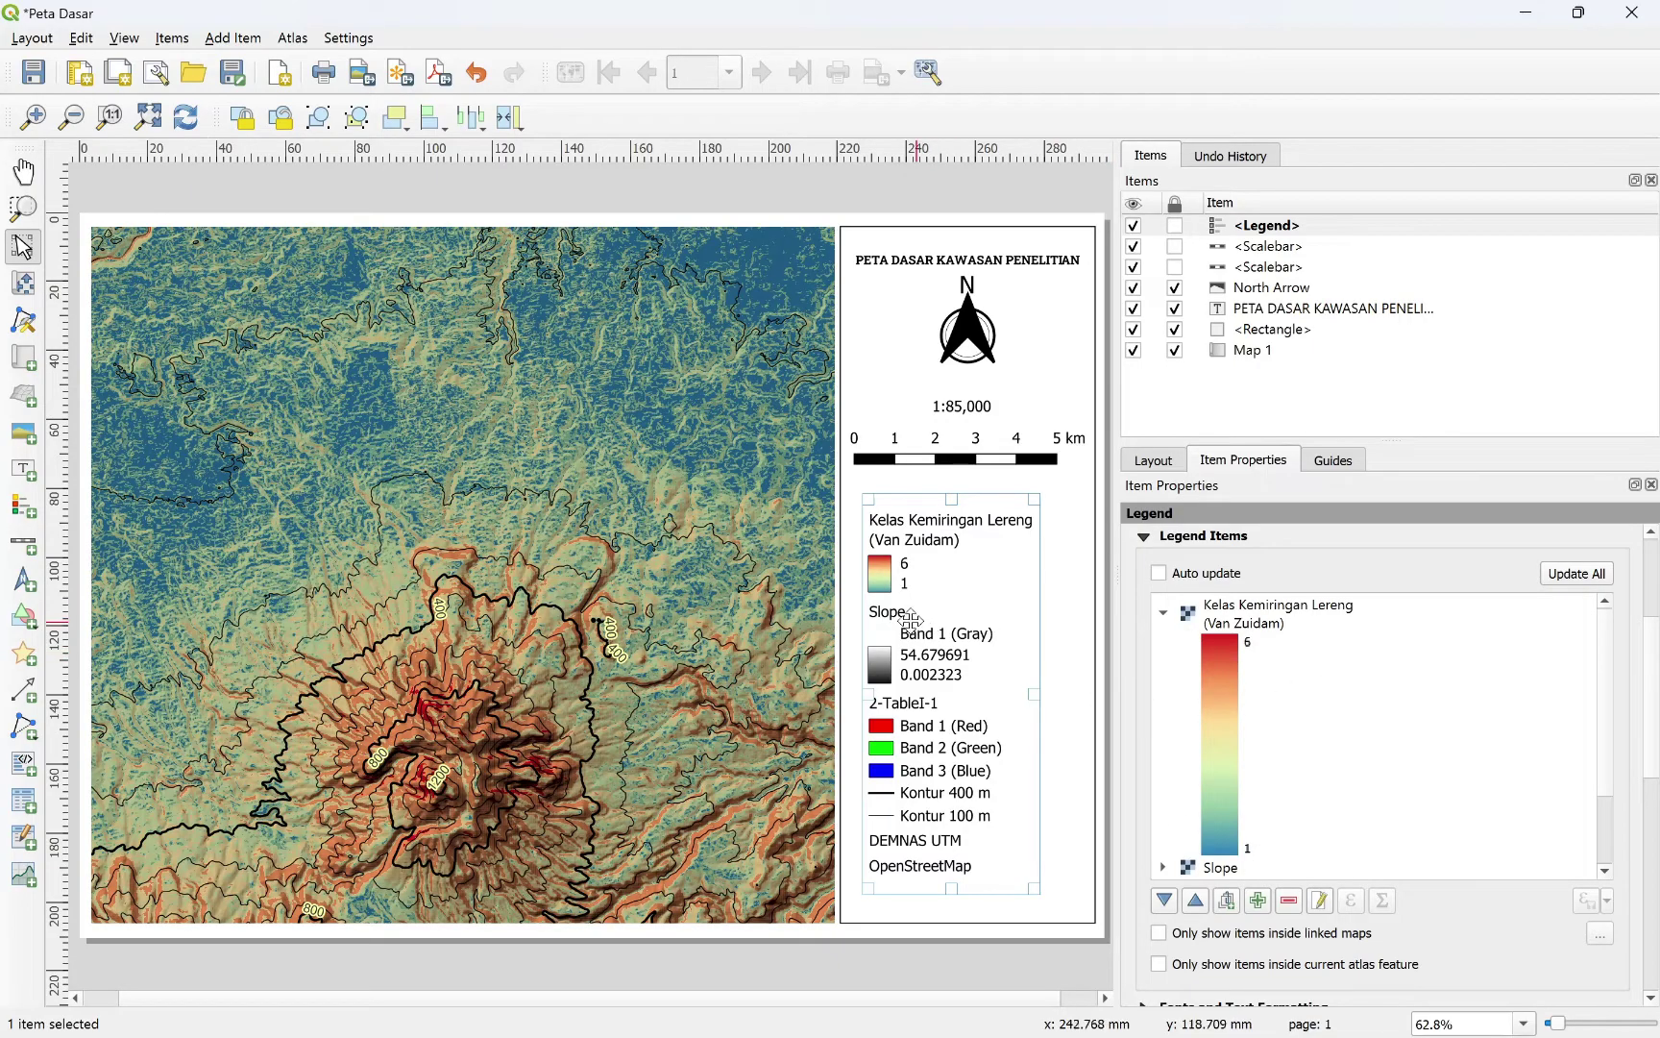
{"action": "scroll", "coordinate": [1604, 716], "scroll_direction": "down", "scroll_amount": 3}
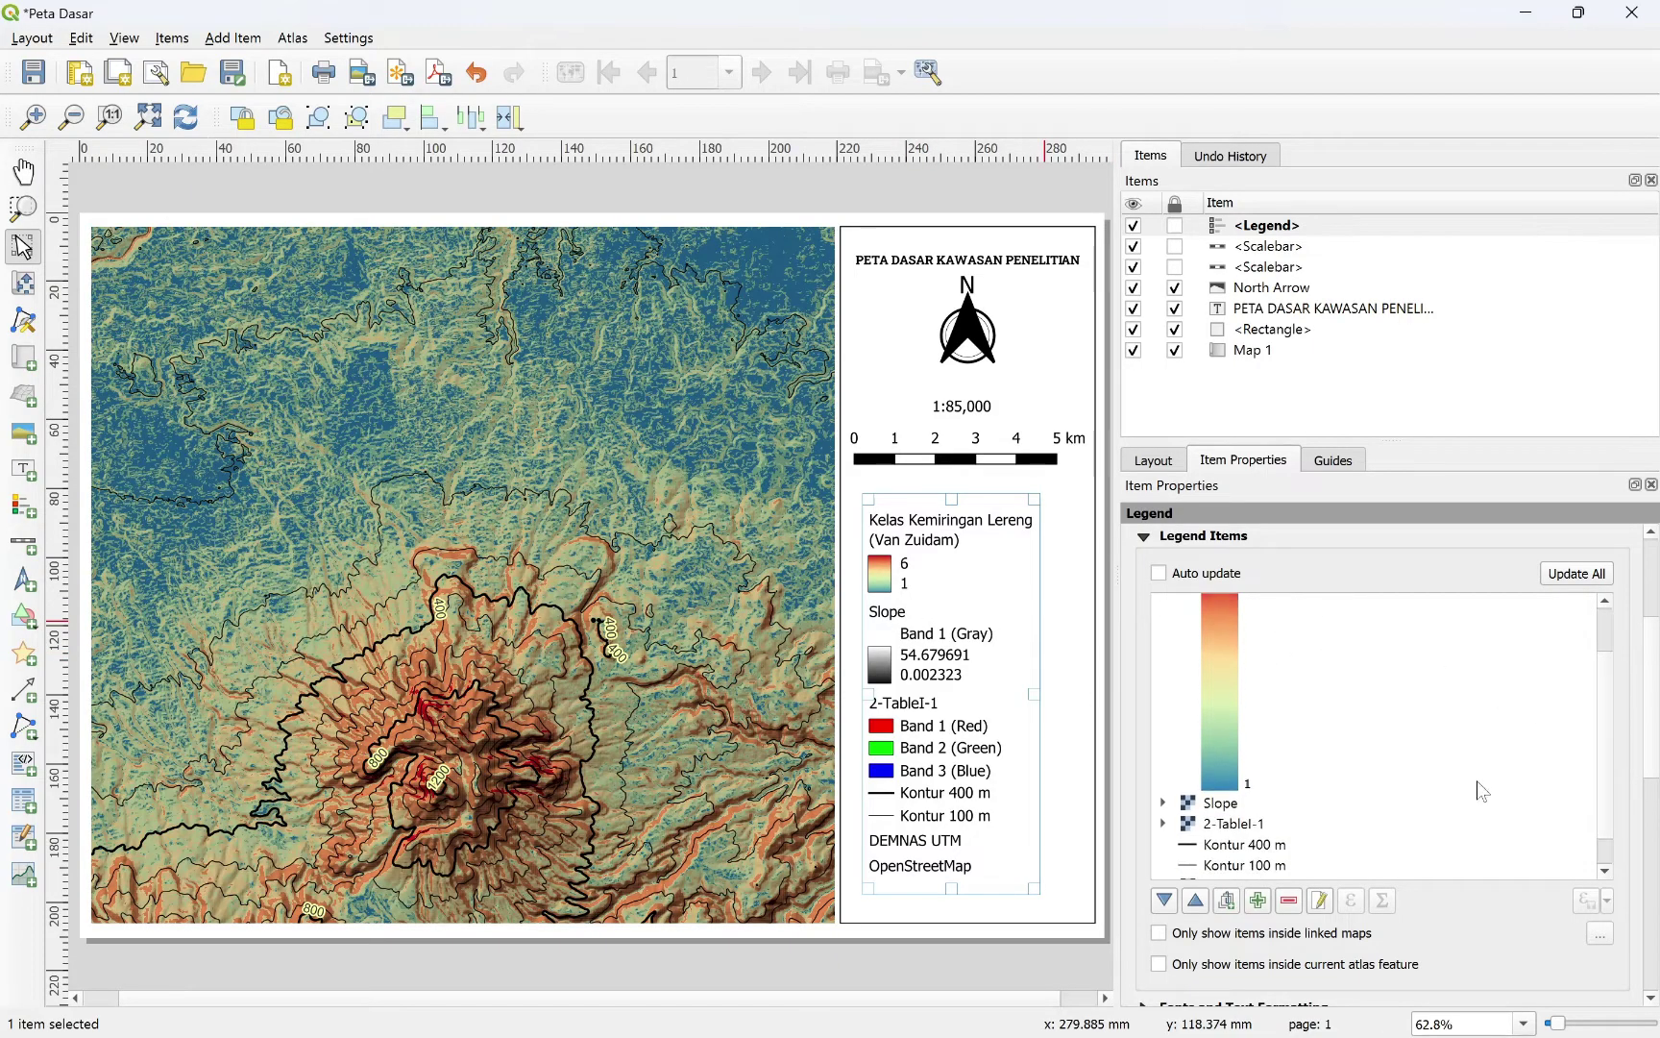
{"action": "left_click", "coordinate": [1223, 805]}
{"action": "left_click", "coordinate": [1289, 902]}
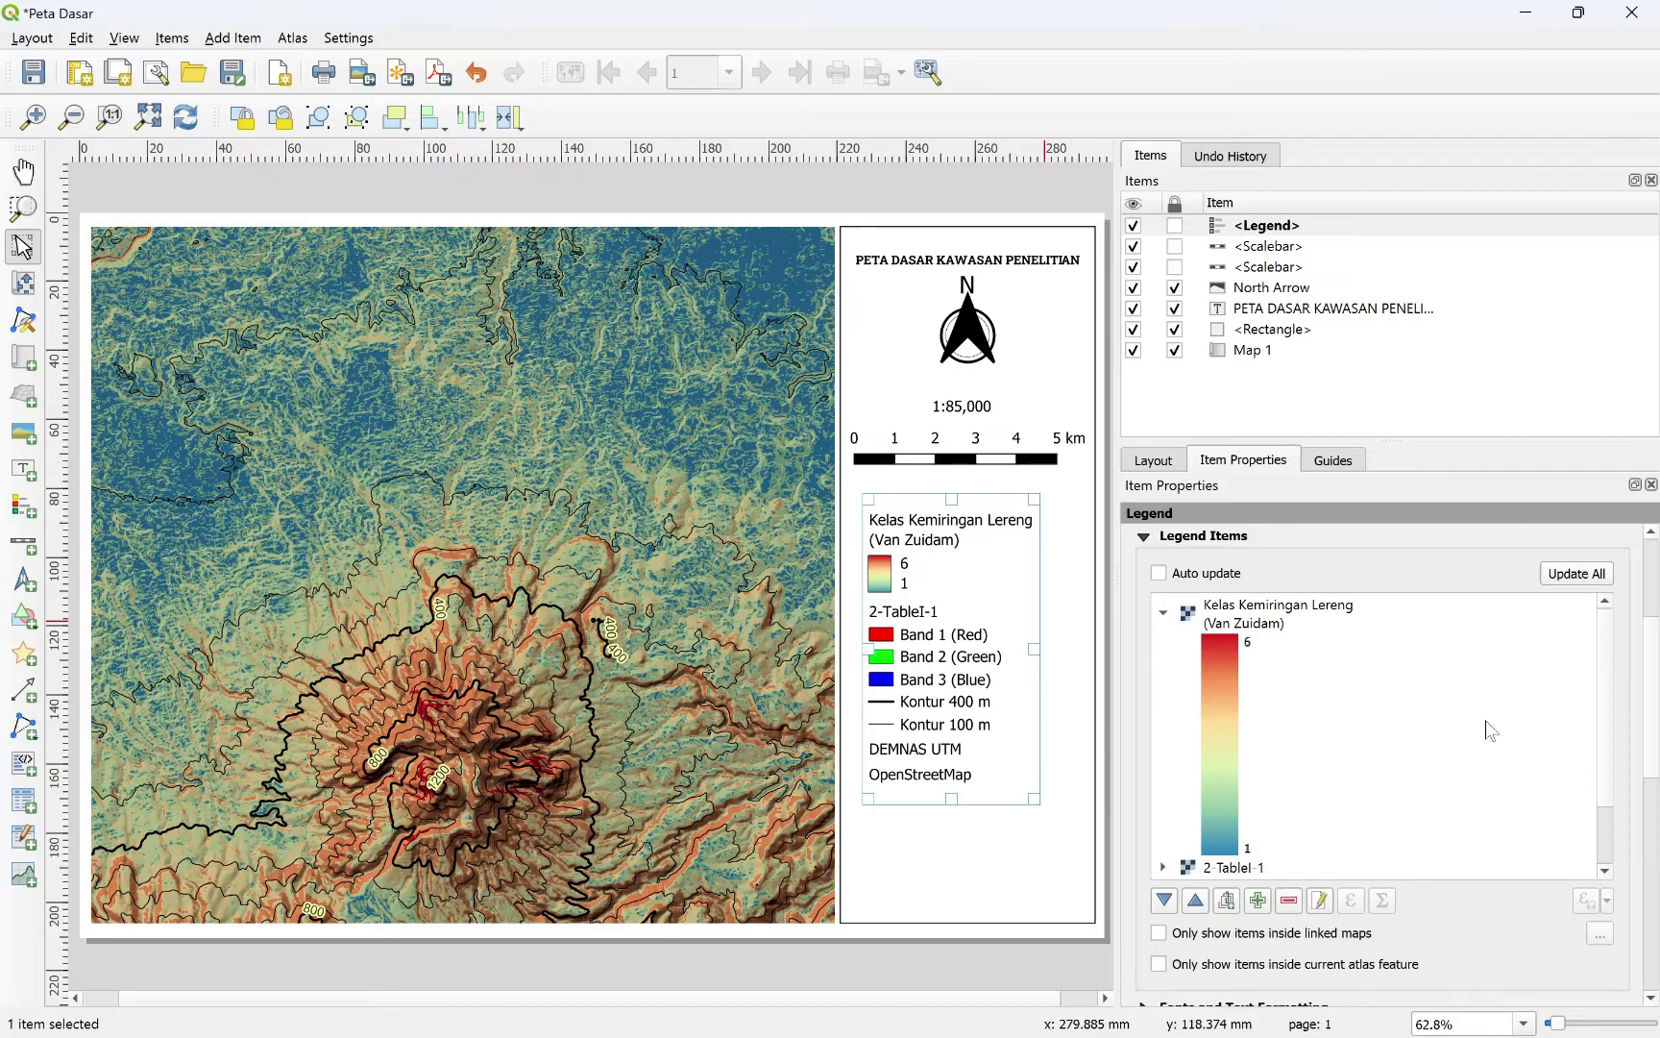
{"action": "scroll", "coordinate": [1467, 779], "scroll_direction": "down", "scroll_amount": 2}
{"action": "left_click", "coordinate": [1223, 832]}
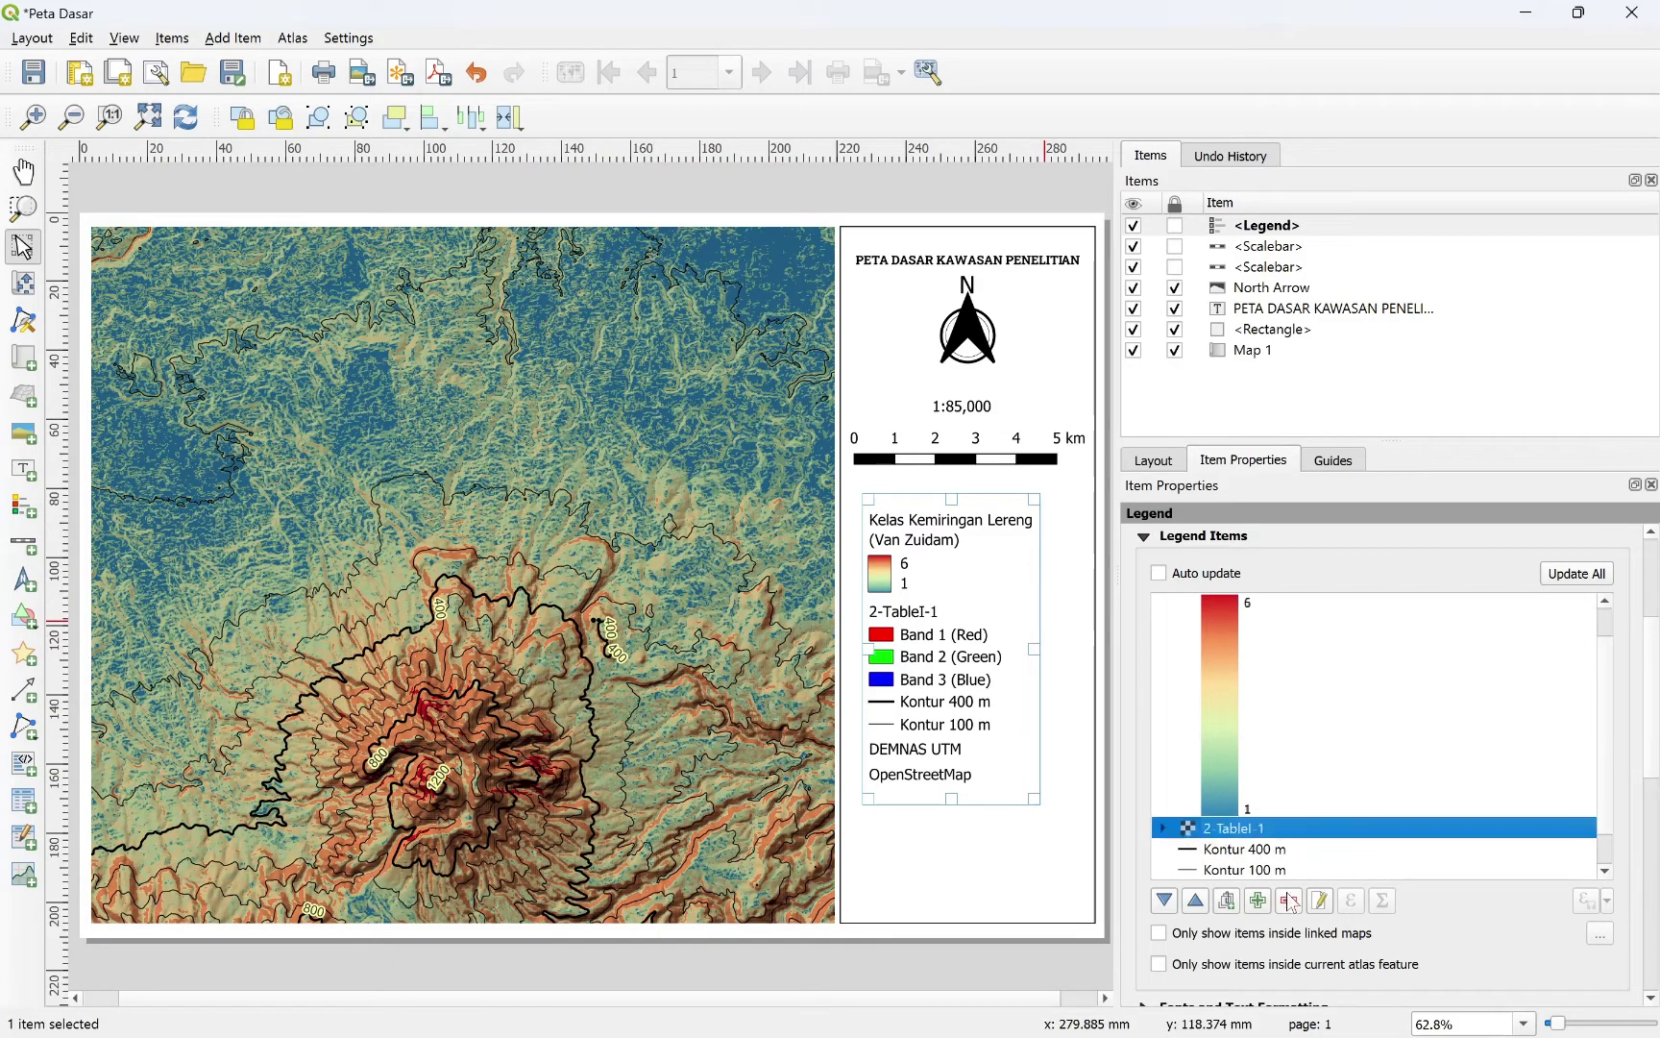
{"action": "left_click", "coordinate": [1289, 901]}
Step: Remove the DEMNAS UTM and OpenStreetMap entries from the legend
{"action": "scroll", "coordinate": [1604, 759], "scroll_direction": "down", "scroll_amount": 3}
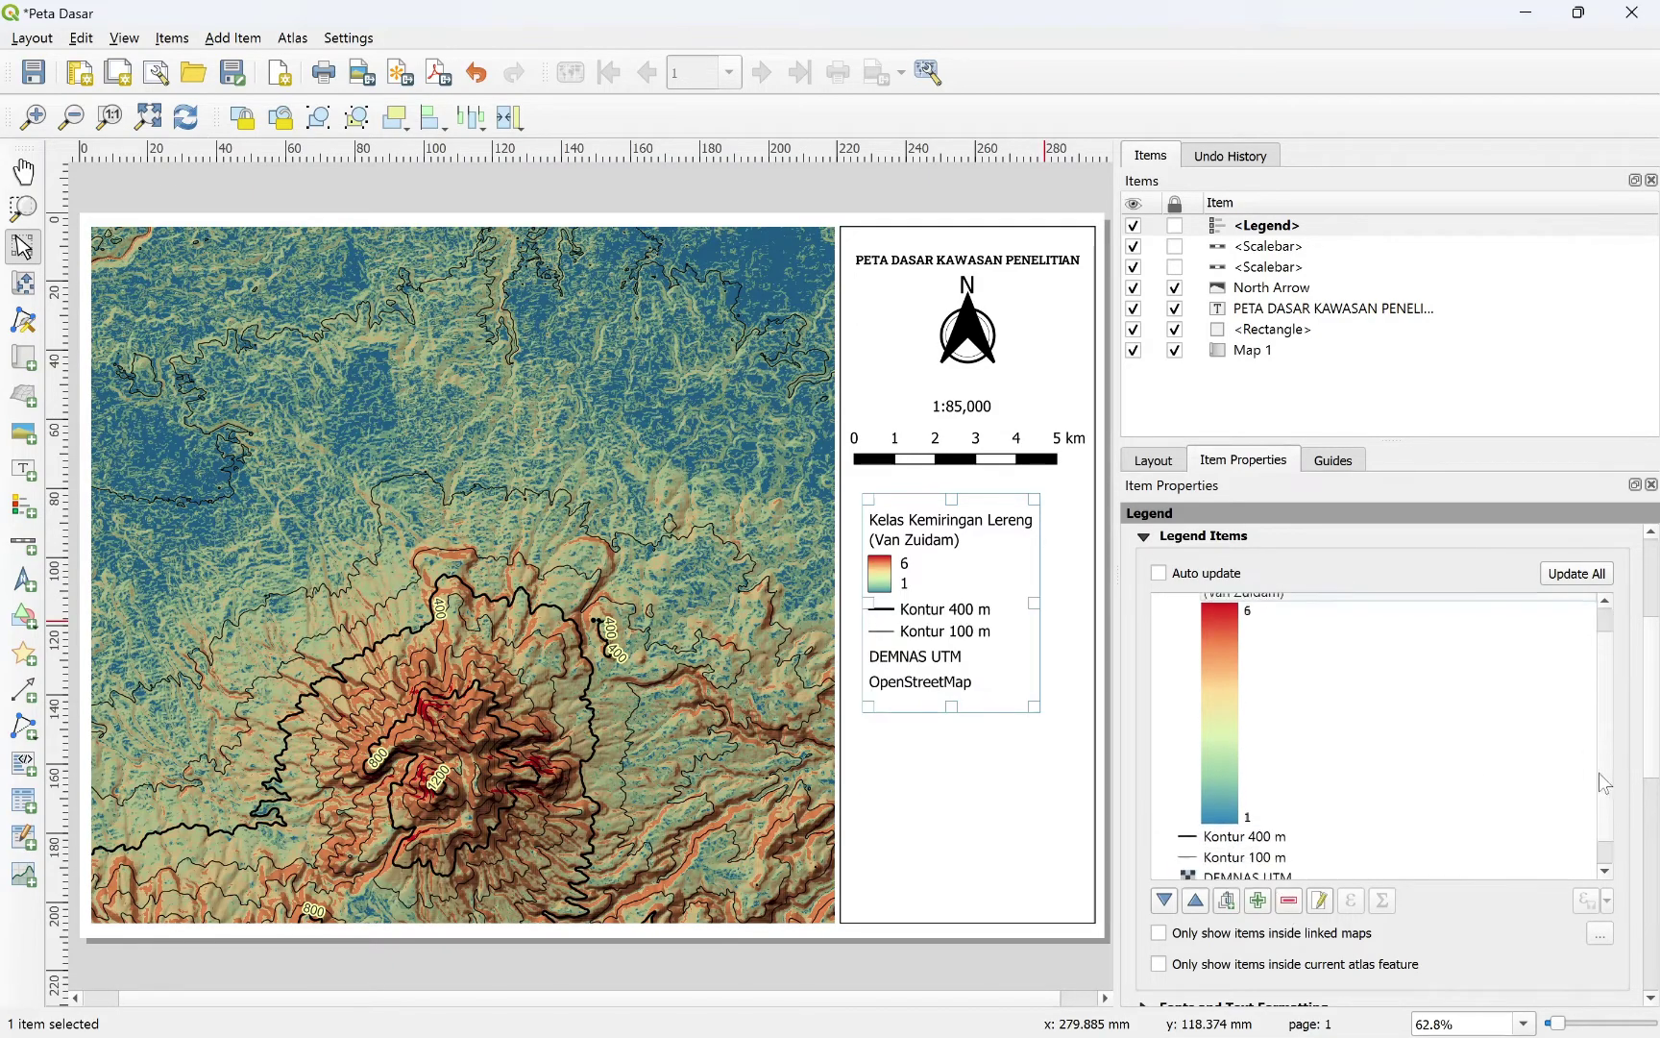
{"action": "left_click", "coordinate": [1246, 850]}
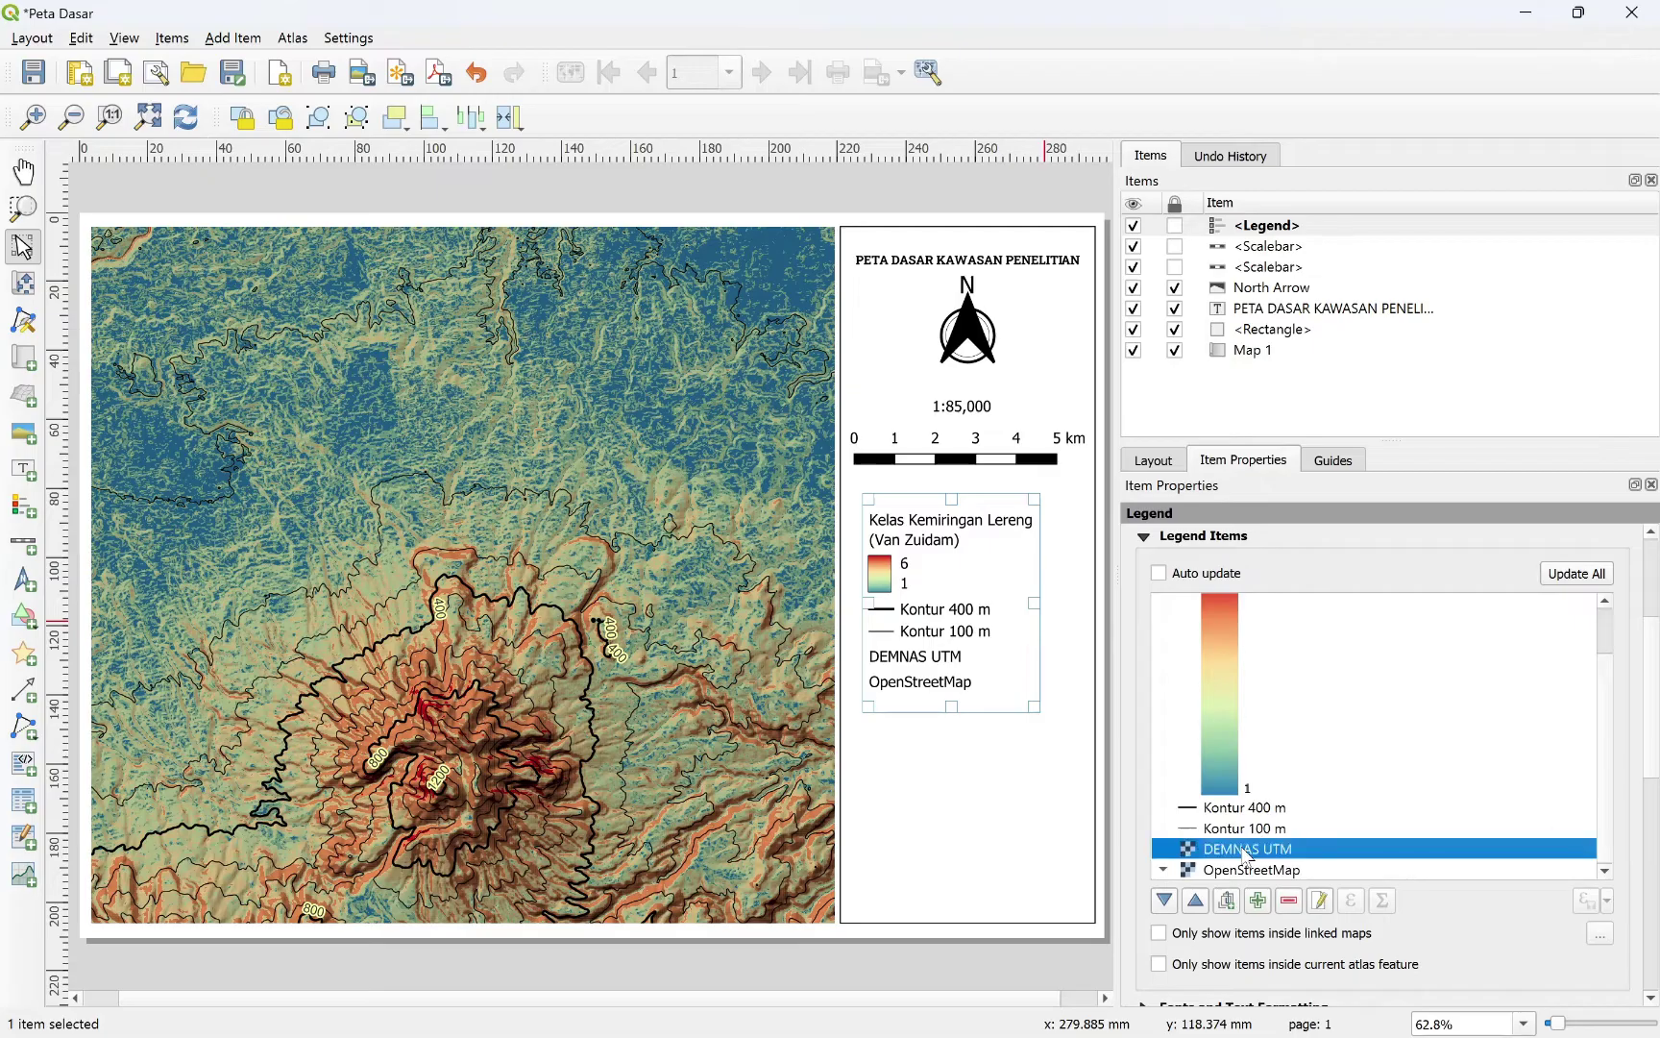
{"action": "left_click", "coordinate": [1288, 901]}
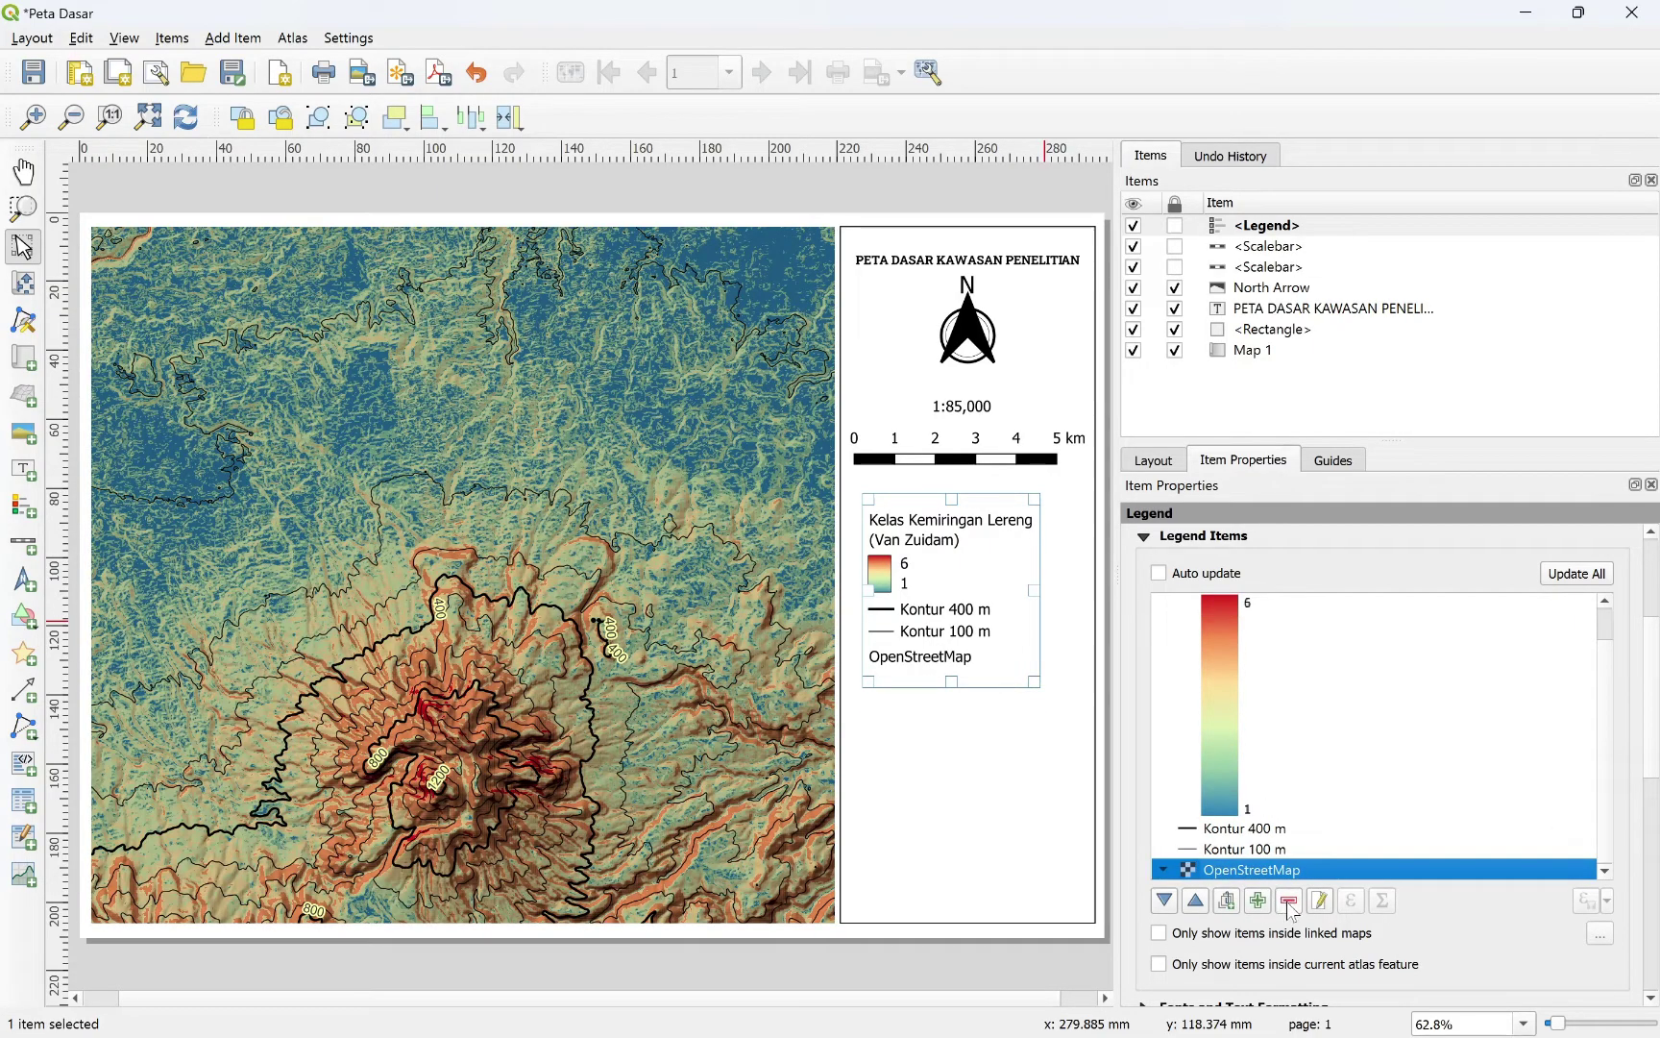
{"action": "left_click", "coordinate": [1288, 902]}
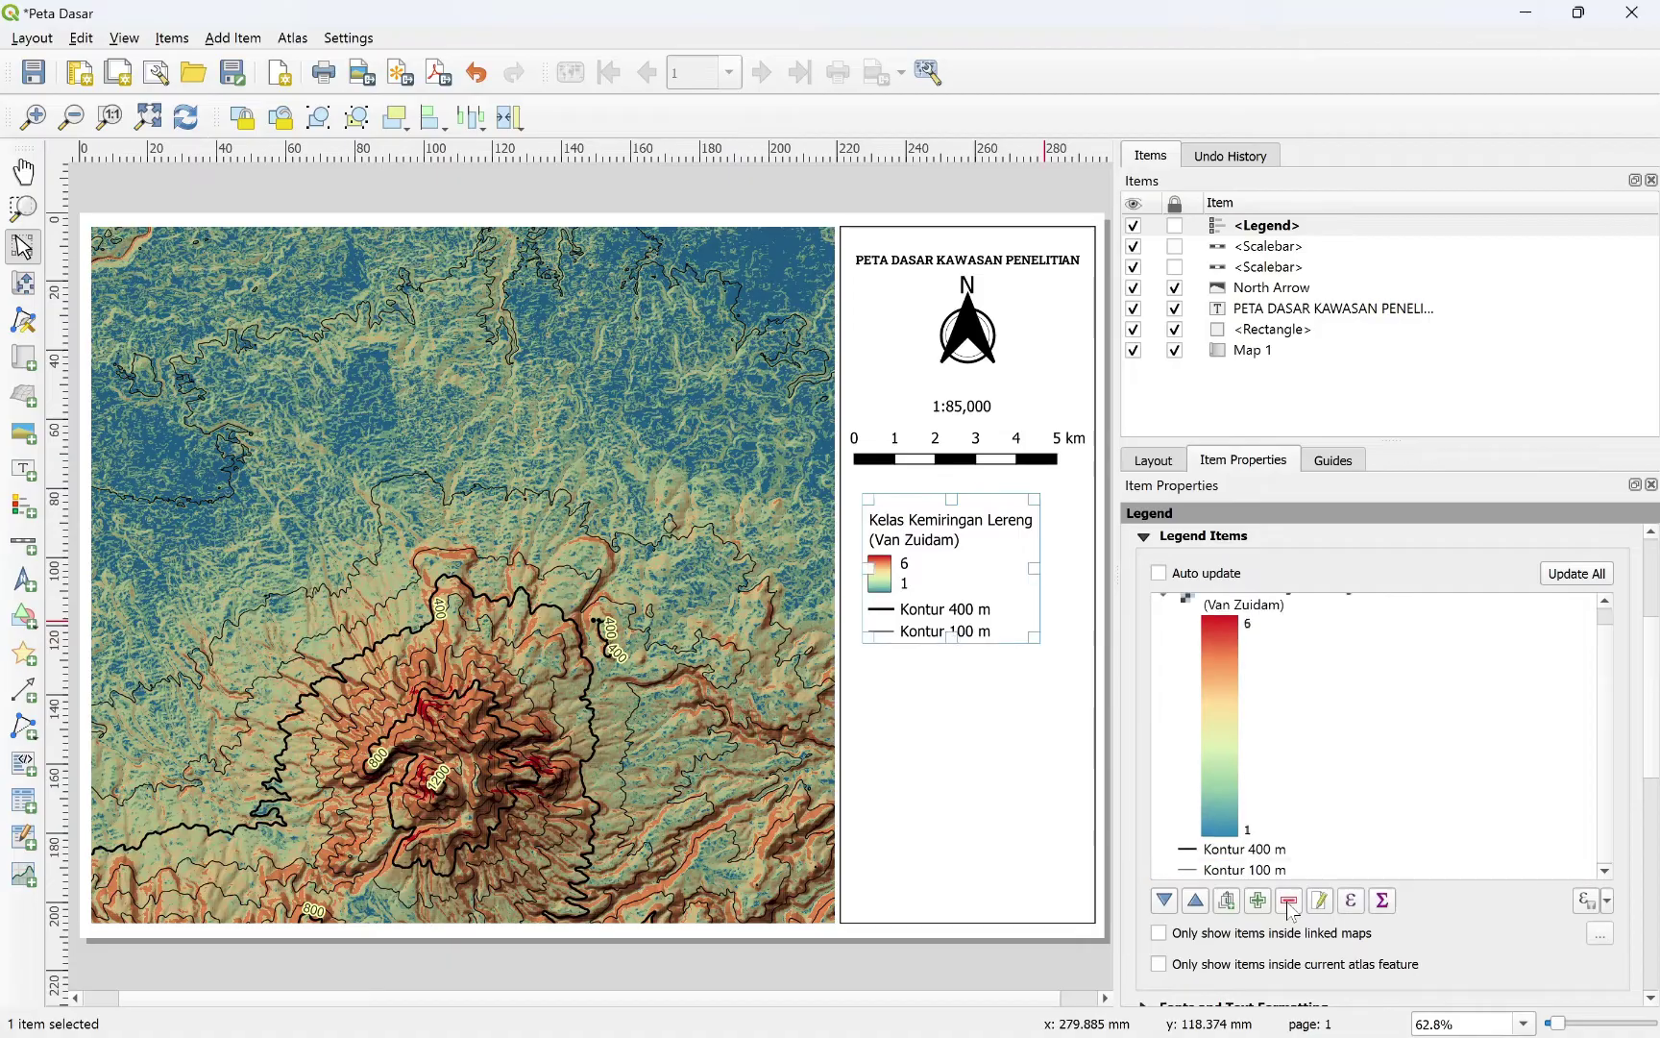
Step: Rename the Kontur 400 m legend entry to "Kontur Mayor"
{"action": "double_click", "coordinate": [1249, 850]}
{"action": "key", "text": "ctrl+a"}
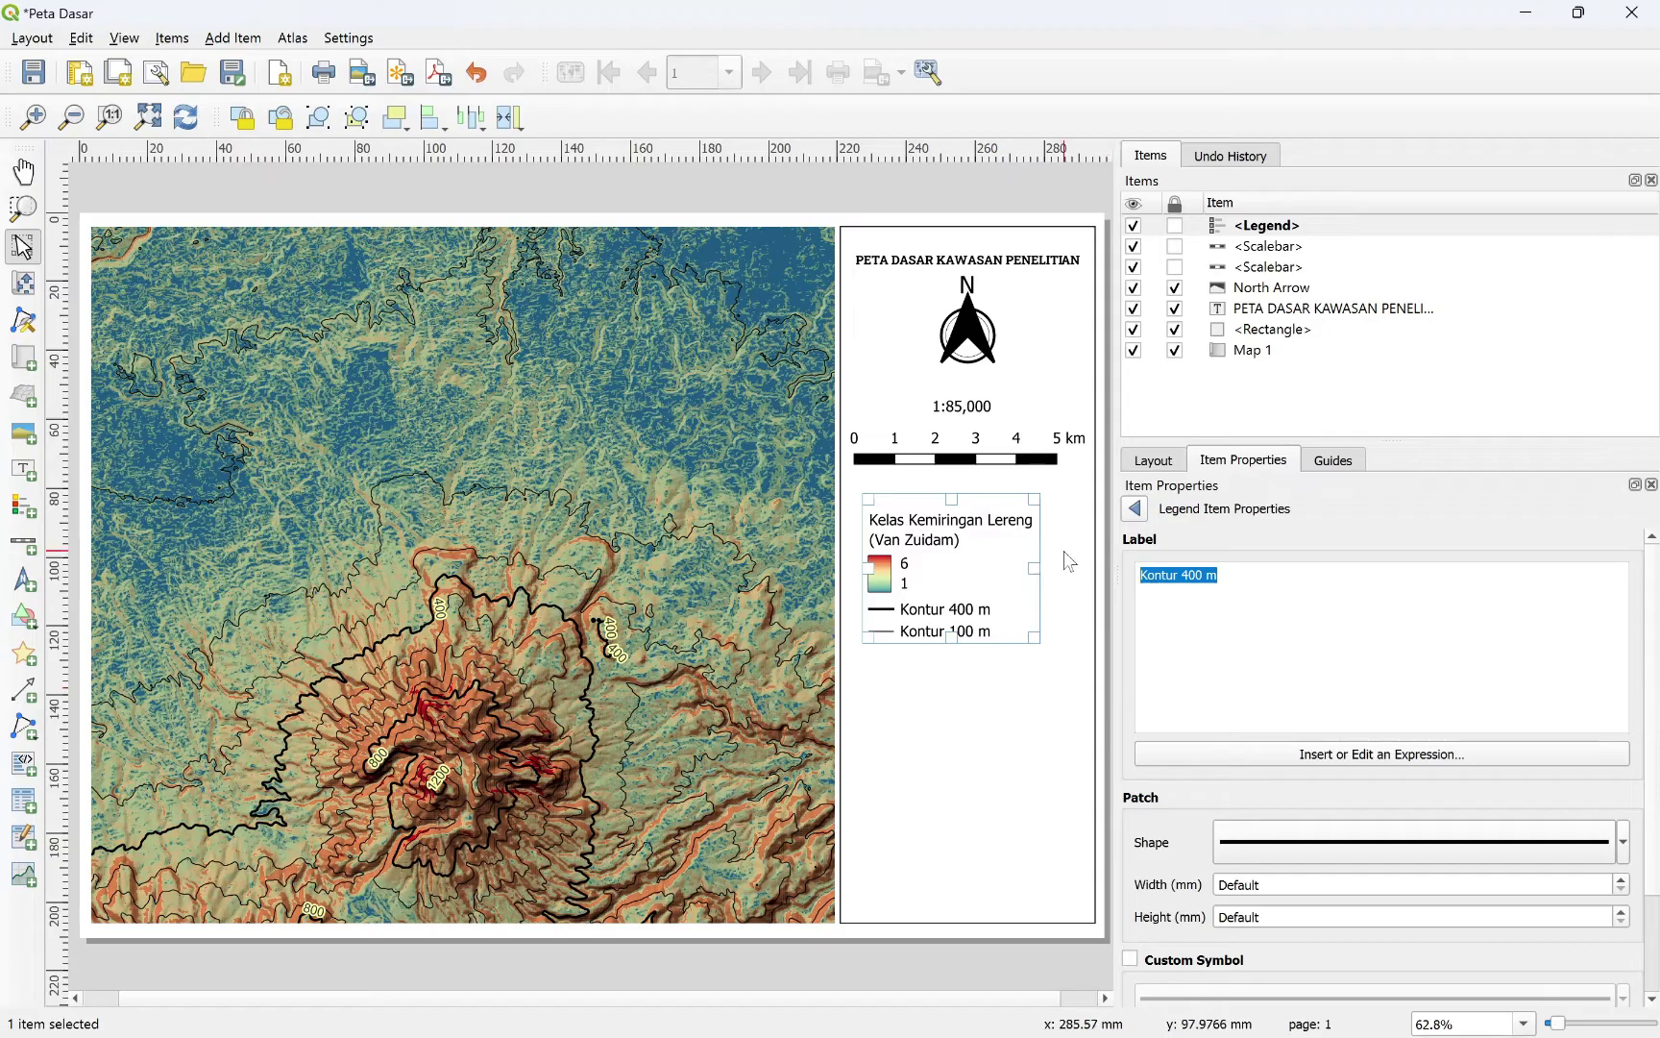
{"action": "type", "text": "Kontur M"}
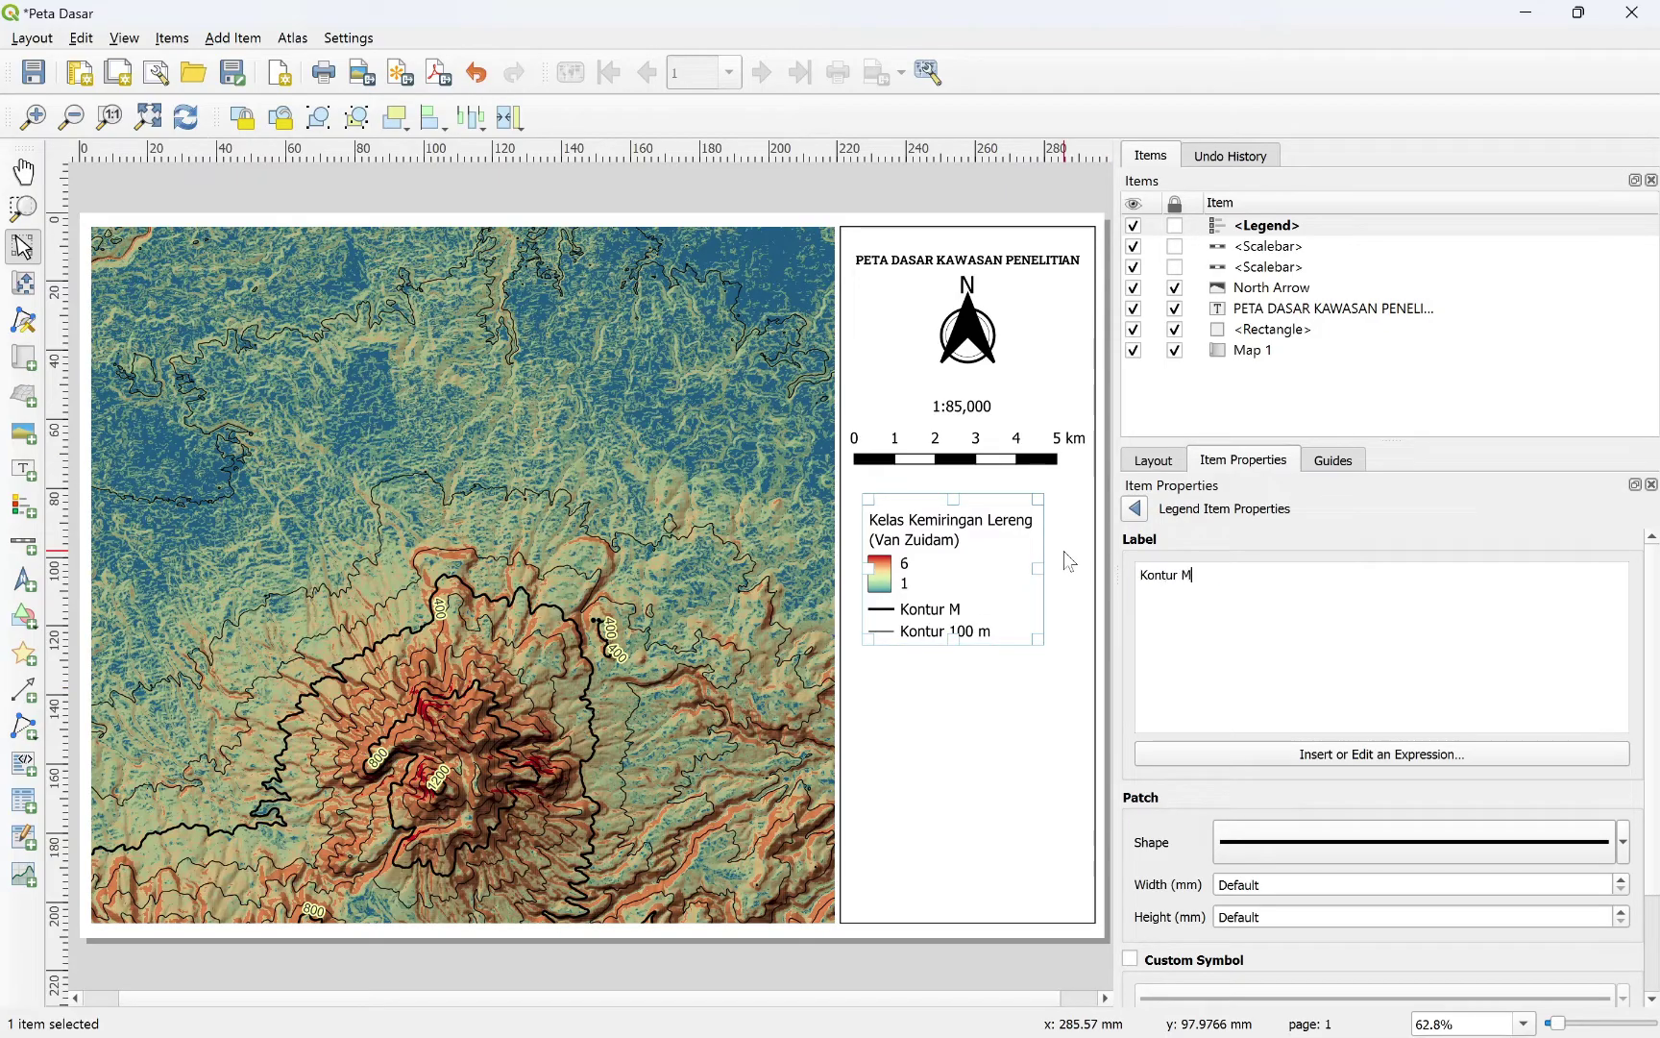
{"action": "type", "text": "ayor"}
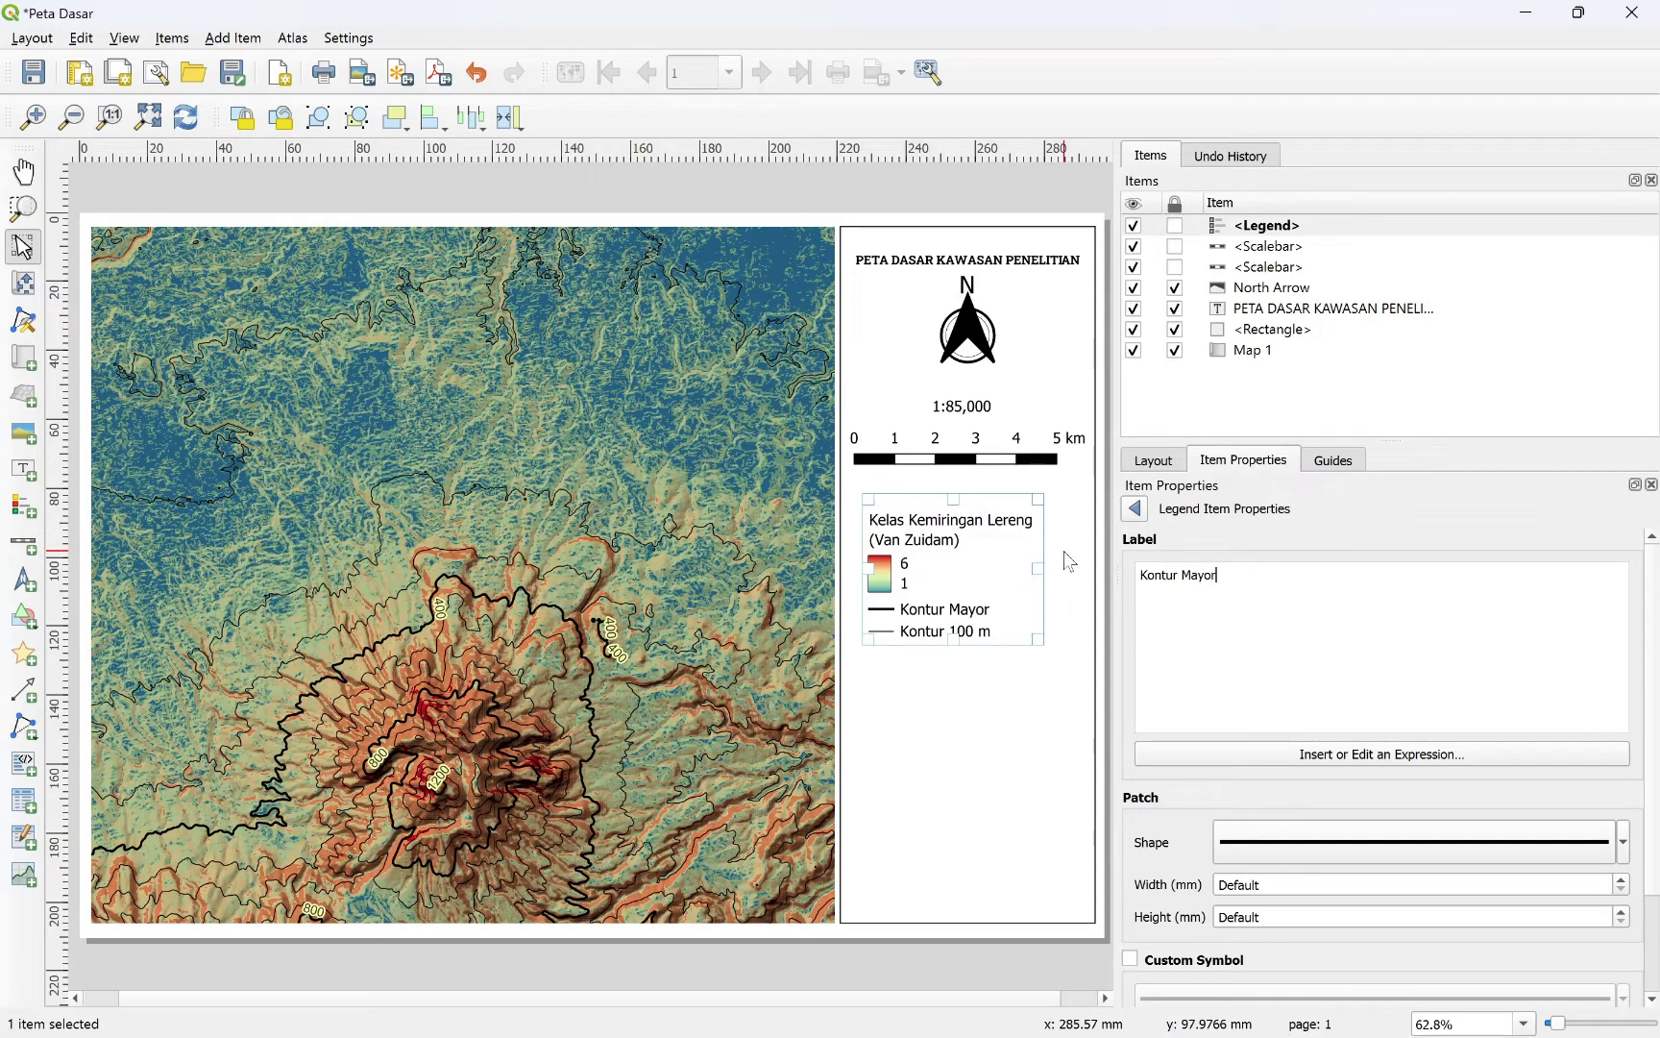
{"action": "left_click", "coordinate": [1135, 509]}
Step: Rename the Kontur 100 m legend entry to "Kontur Minor"
{"action": "double_click", "coordinate": [1255, 871]}
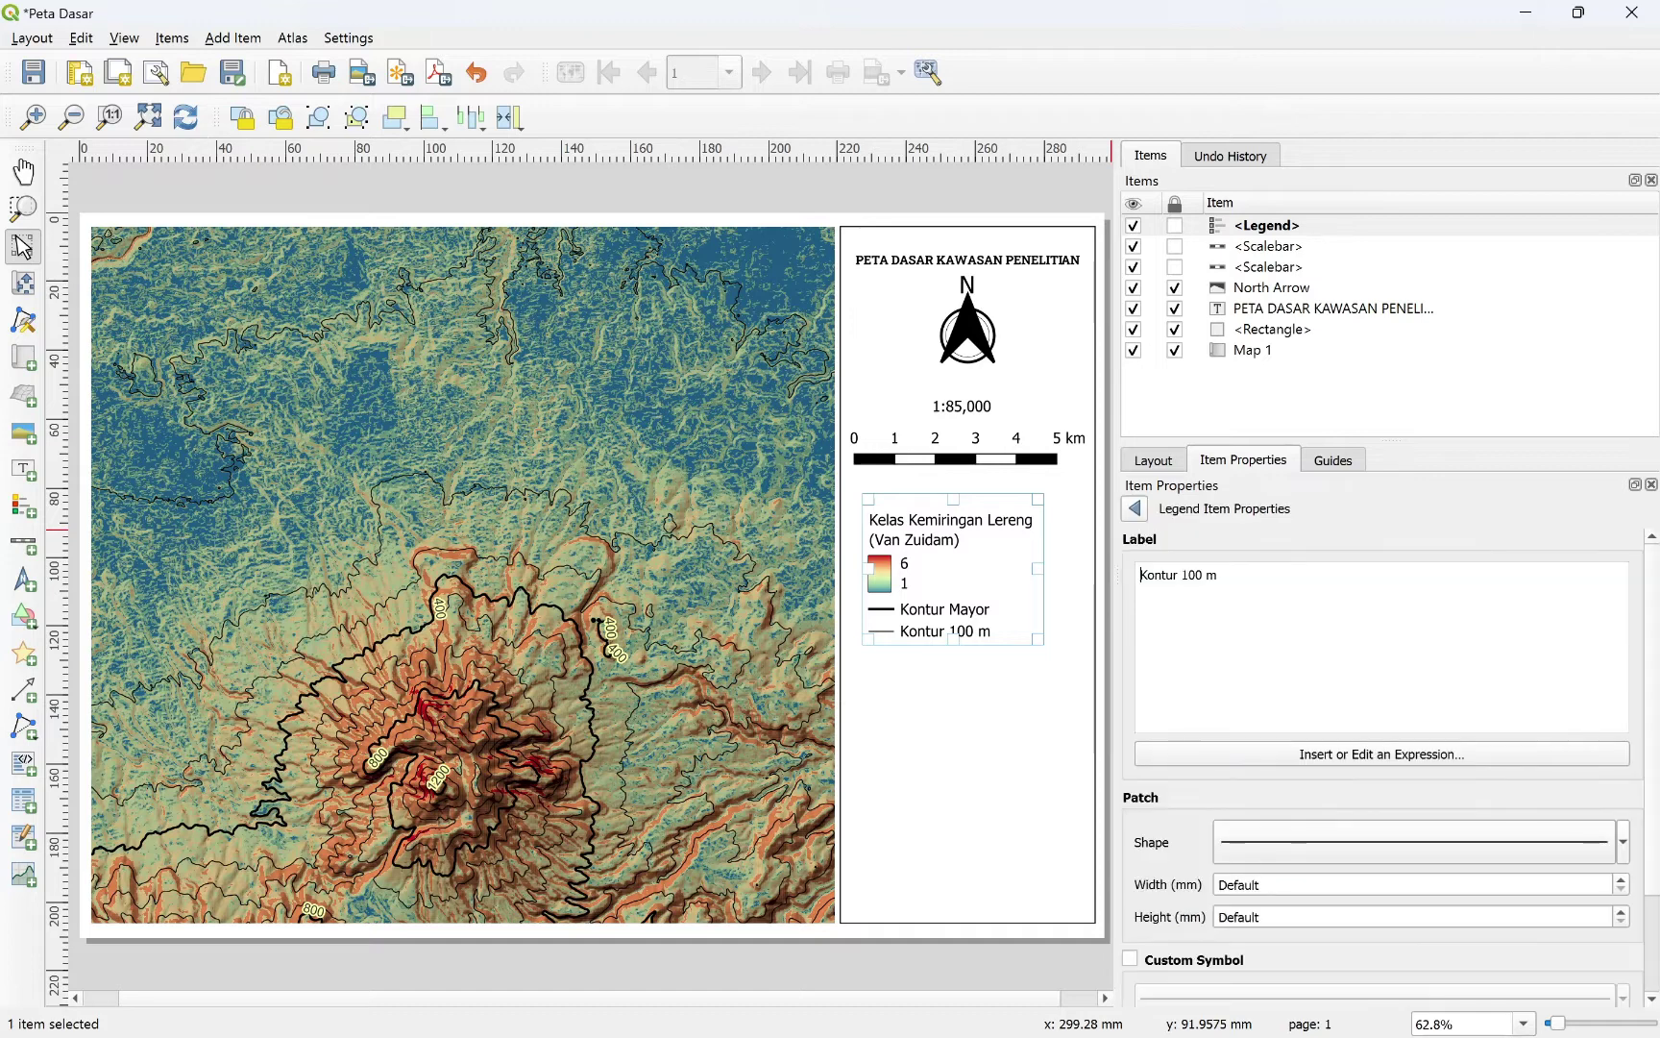
{"action": "left_click_drag", "start_coordinate": [1219, 575], "coordinate": [1182, 575]}
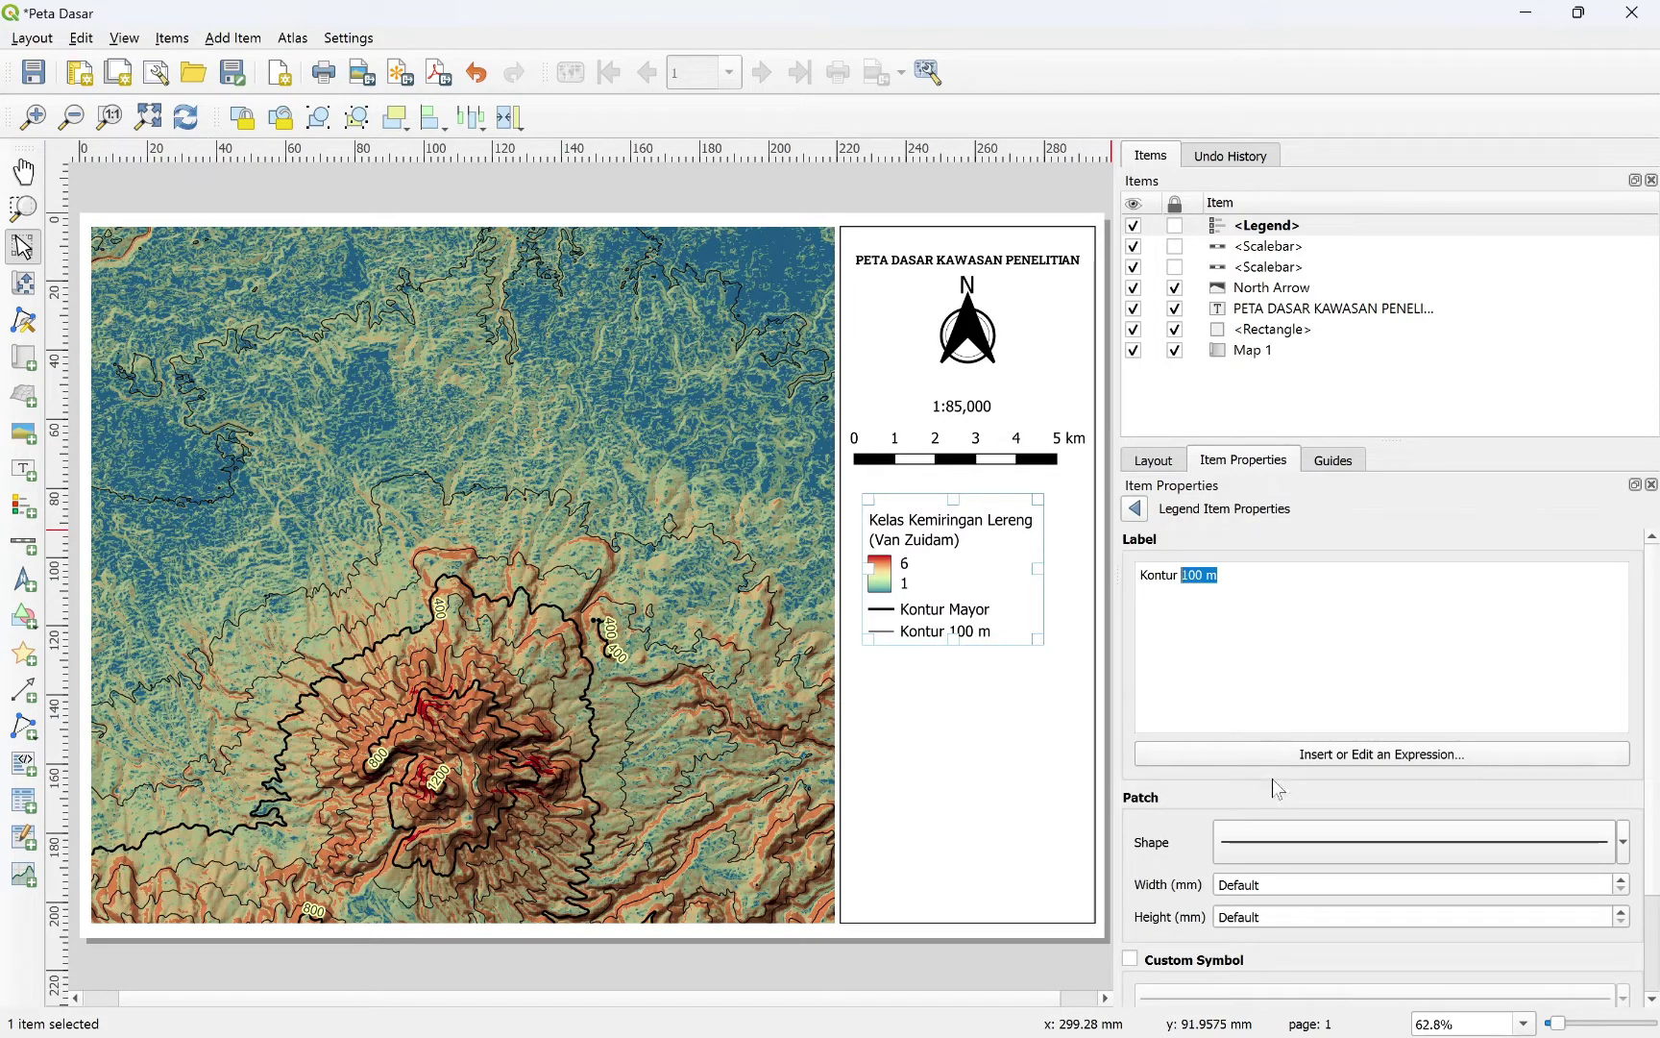
{"action": "type", "text": "Minor"}
{"action": "left_click", "coordinate": [1134, 509]}
Step: Change the second line of the Kelas Kemiringan Lereng legend entry to "(Klasifikasi Van Zuidam 1985)"
{"action": "left_click", "coordinate": [1257, 625]}
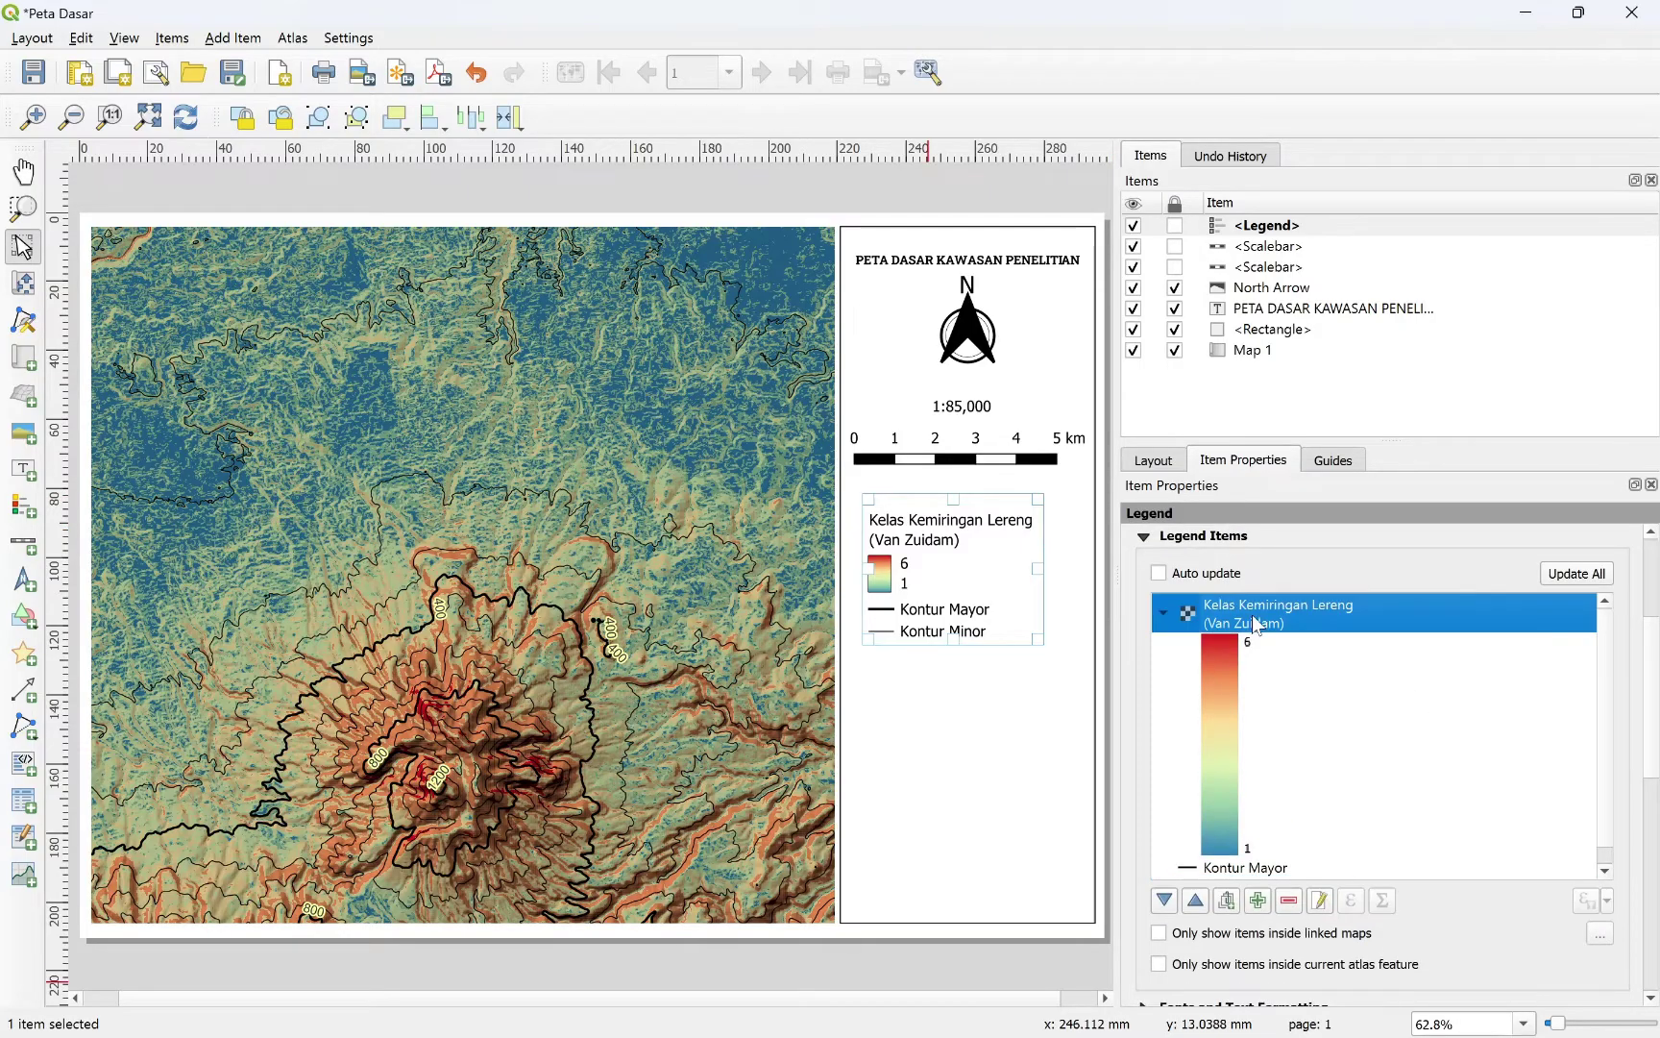
{"action": "double_click", "coordinate": [1257, 629]}
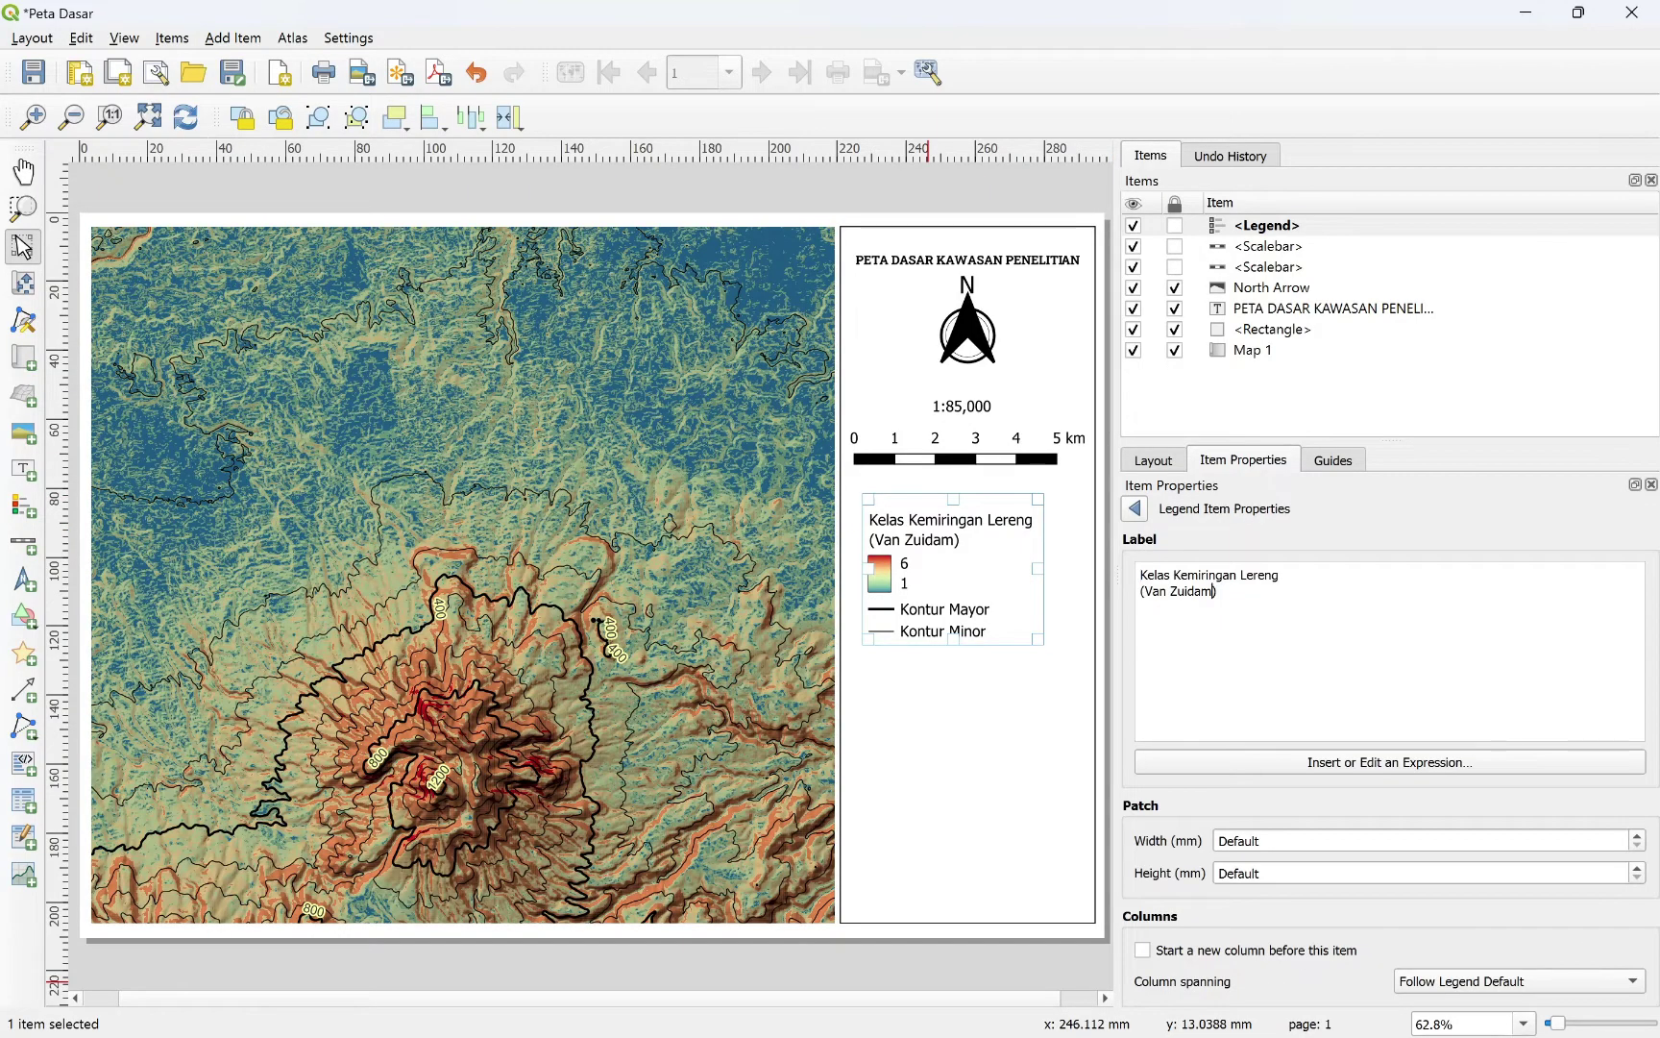
{"action": "type", "text": "198"}
{"action": "type", "text": "Klasi"}
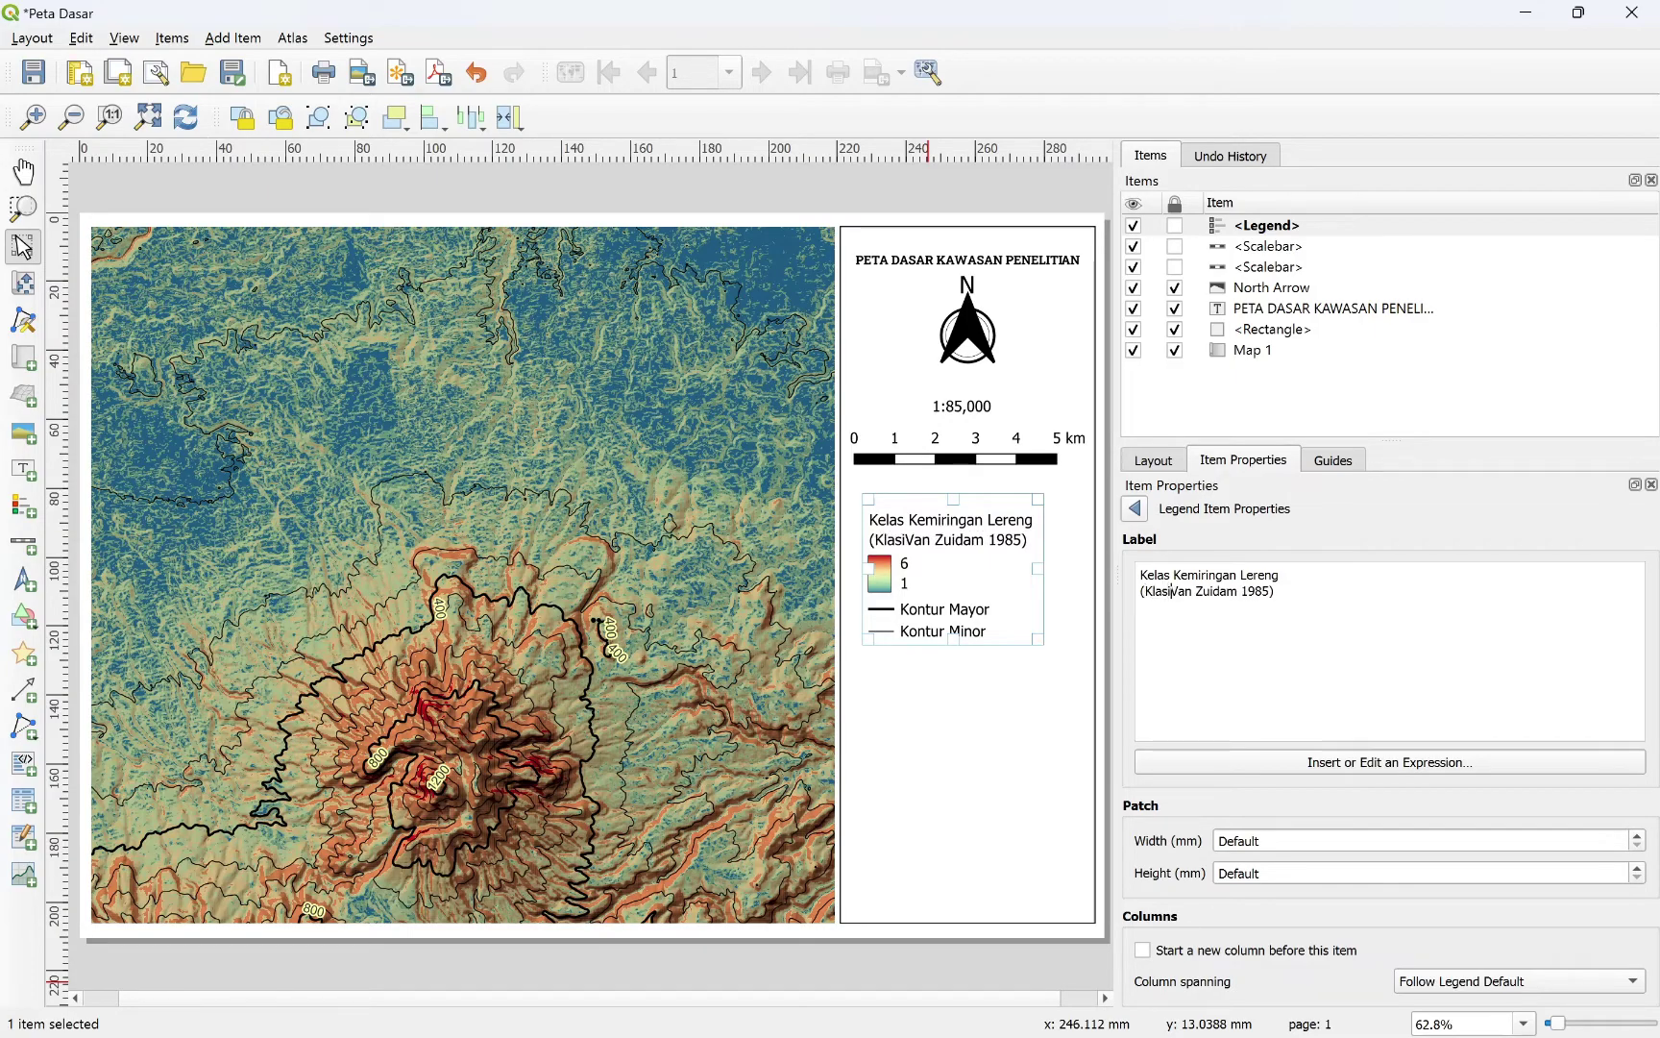
{"action": "type", "text": "fikasi"}
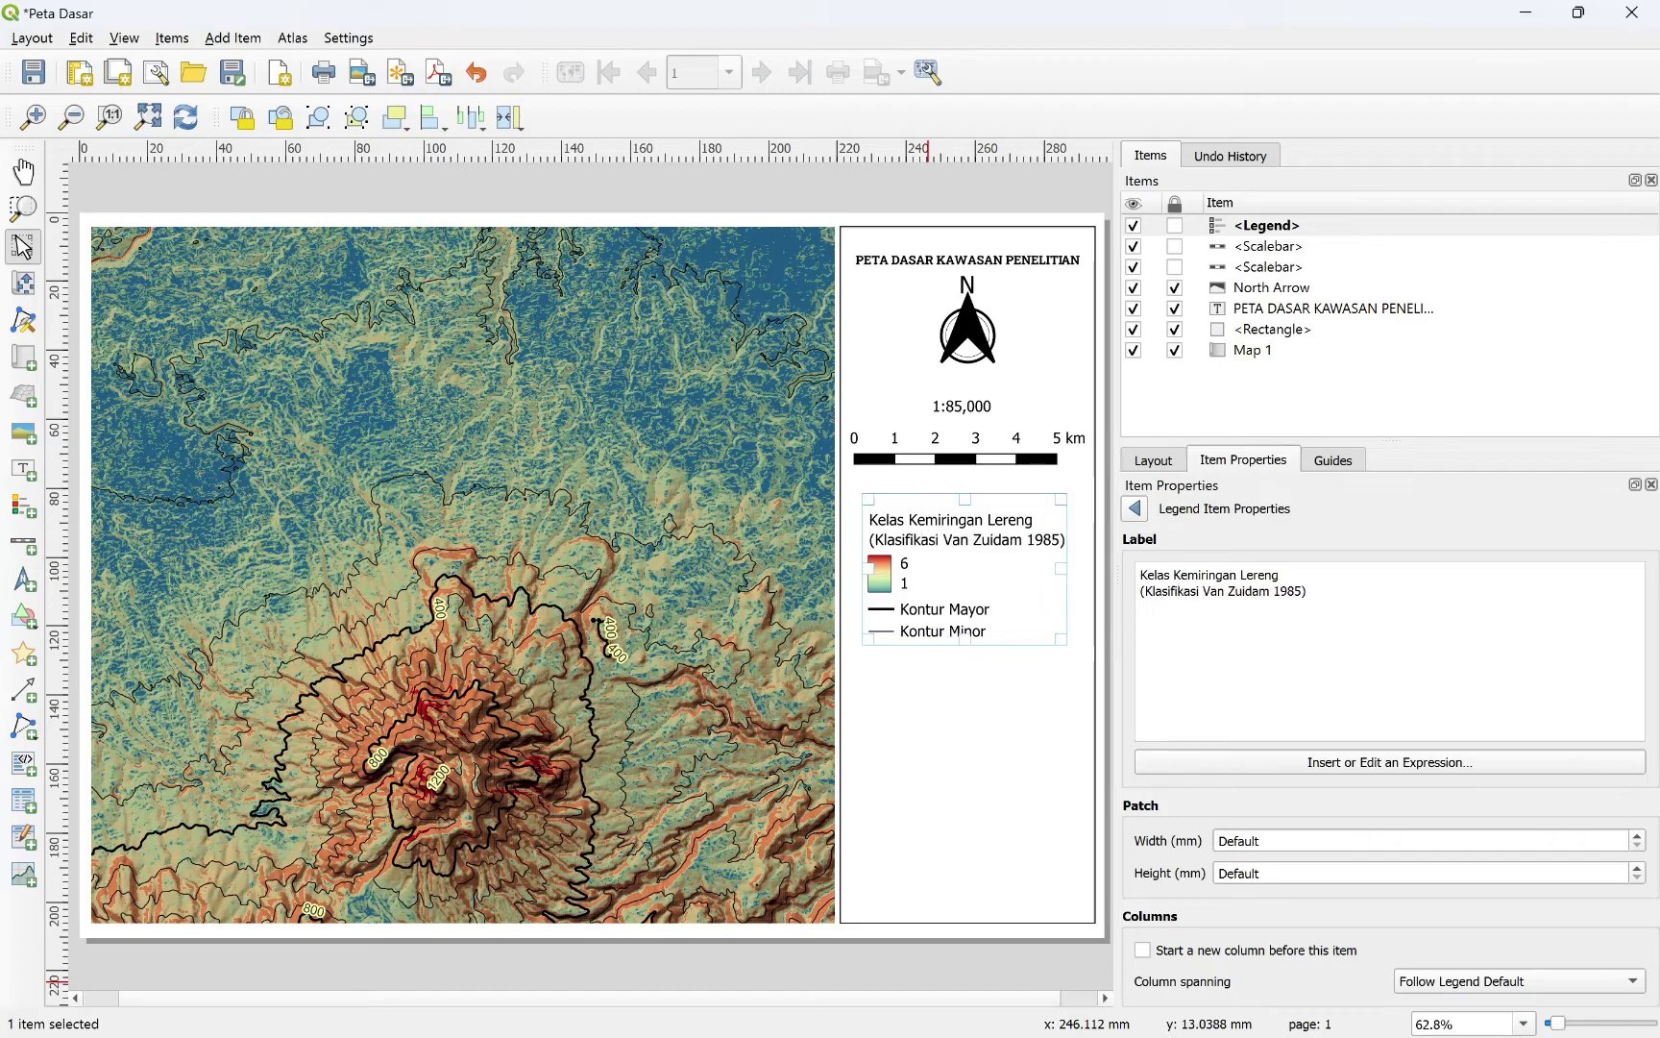
{"action": "left_click", "coordinate": [1134, 508]}
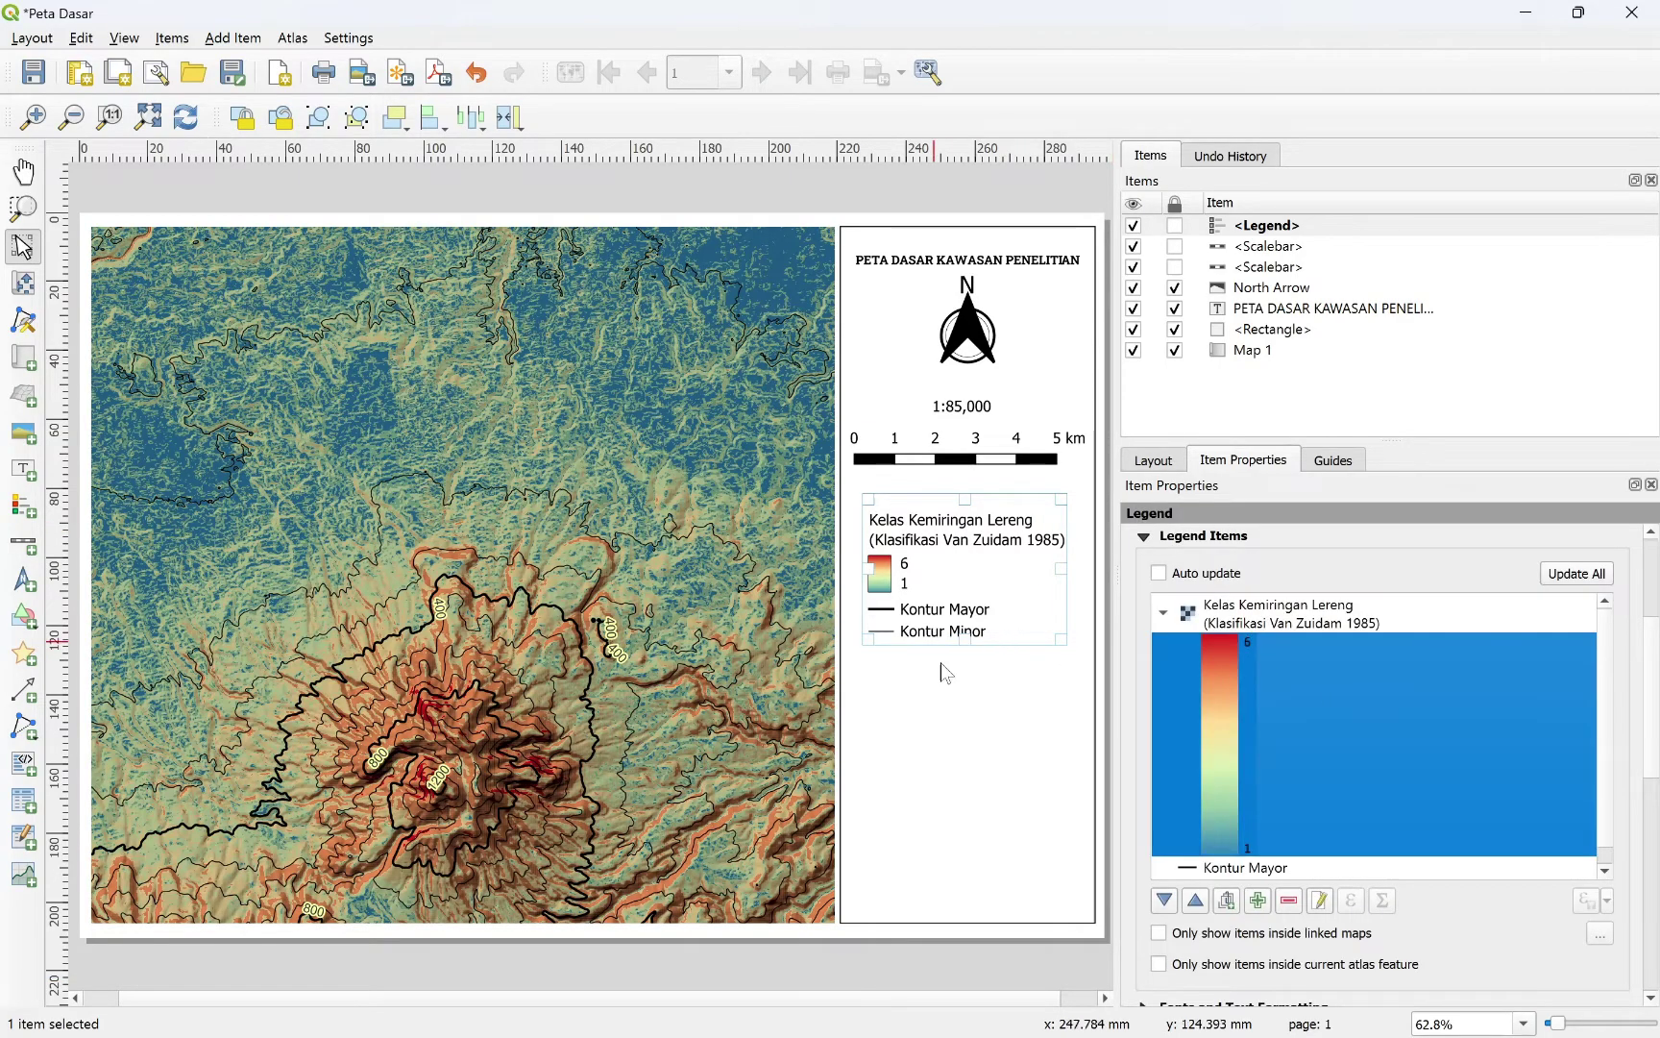
{"action": "left_click", "coordinate": [965, 722]}
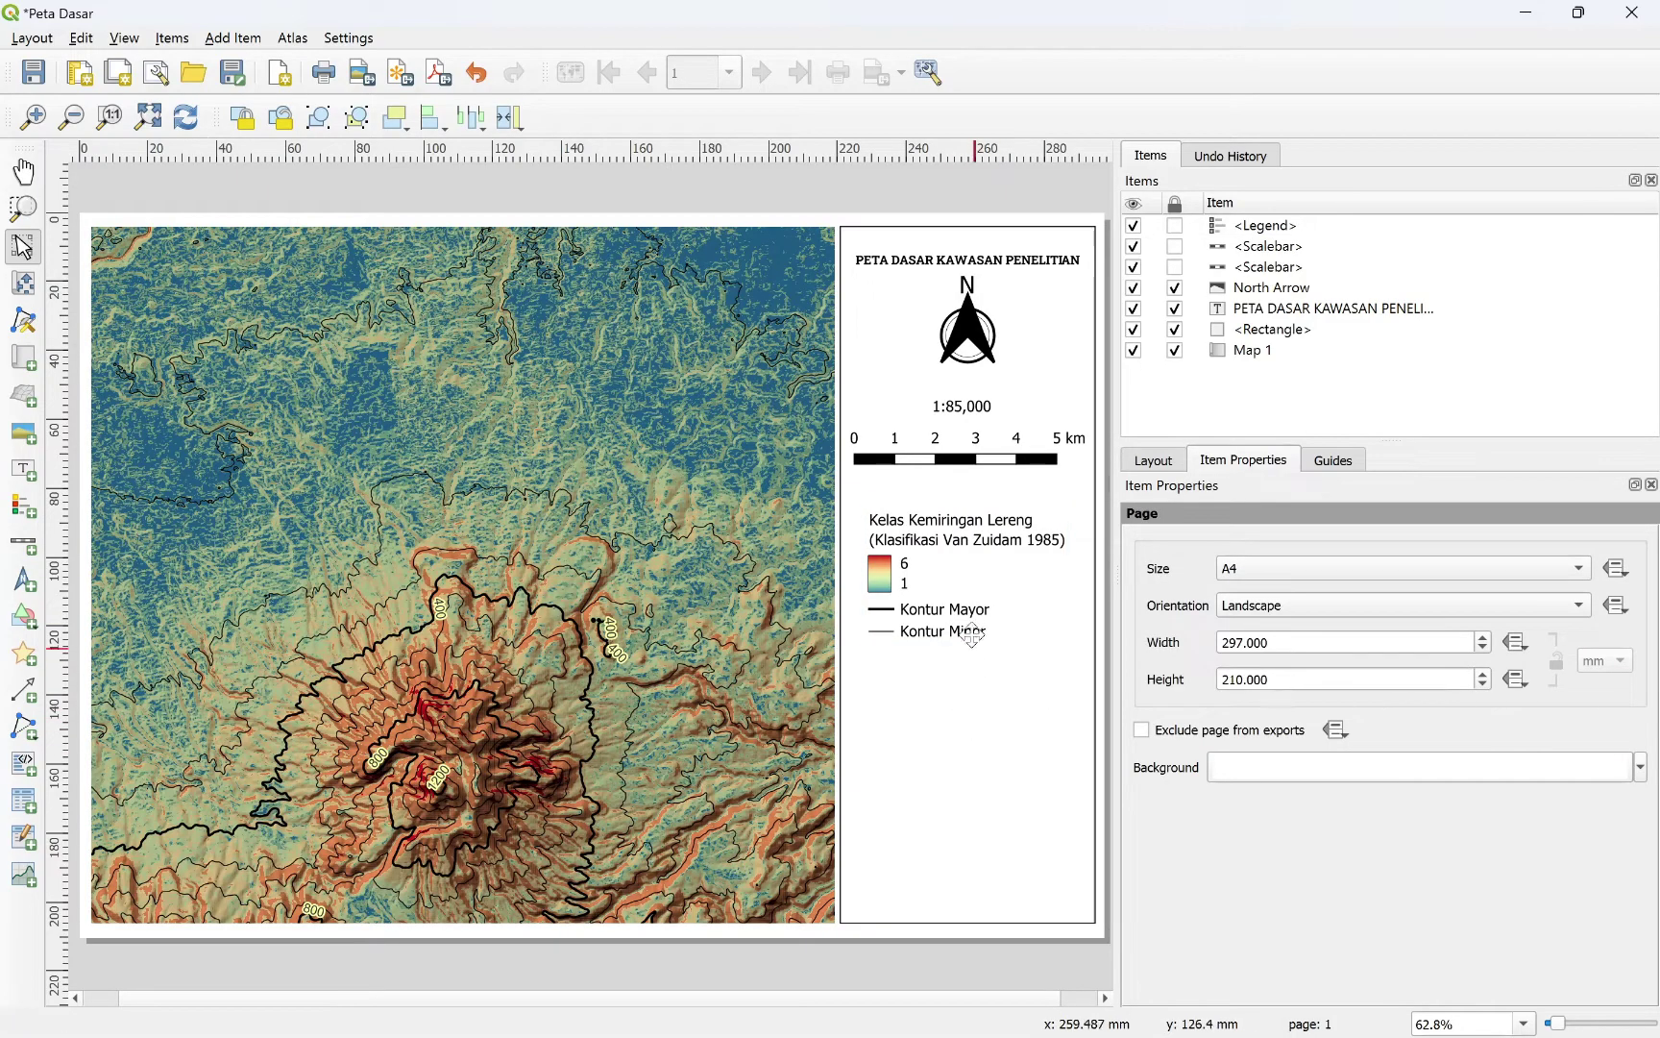
Step: Give the legend the title "LEGENDA"
{"action": "left_click", "coordinate": [937, 562]}
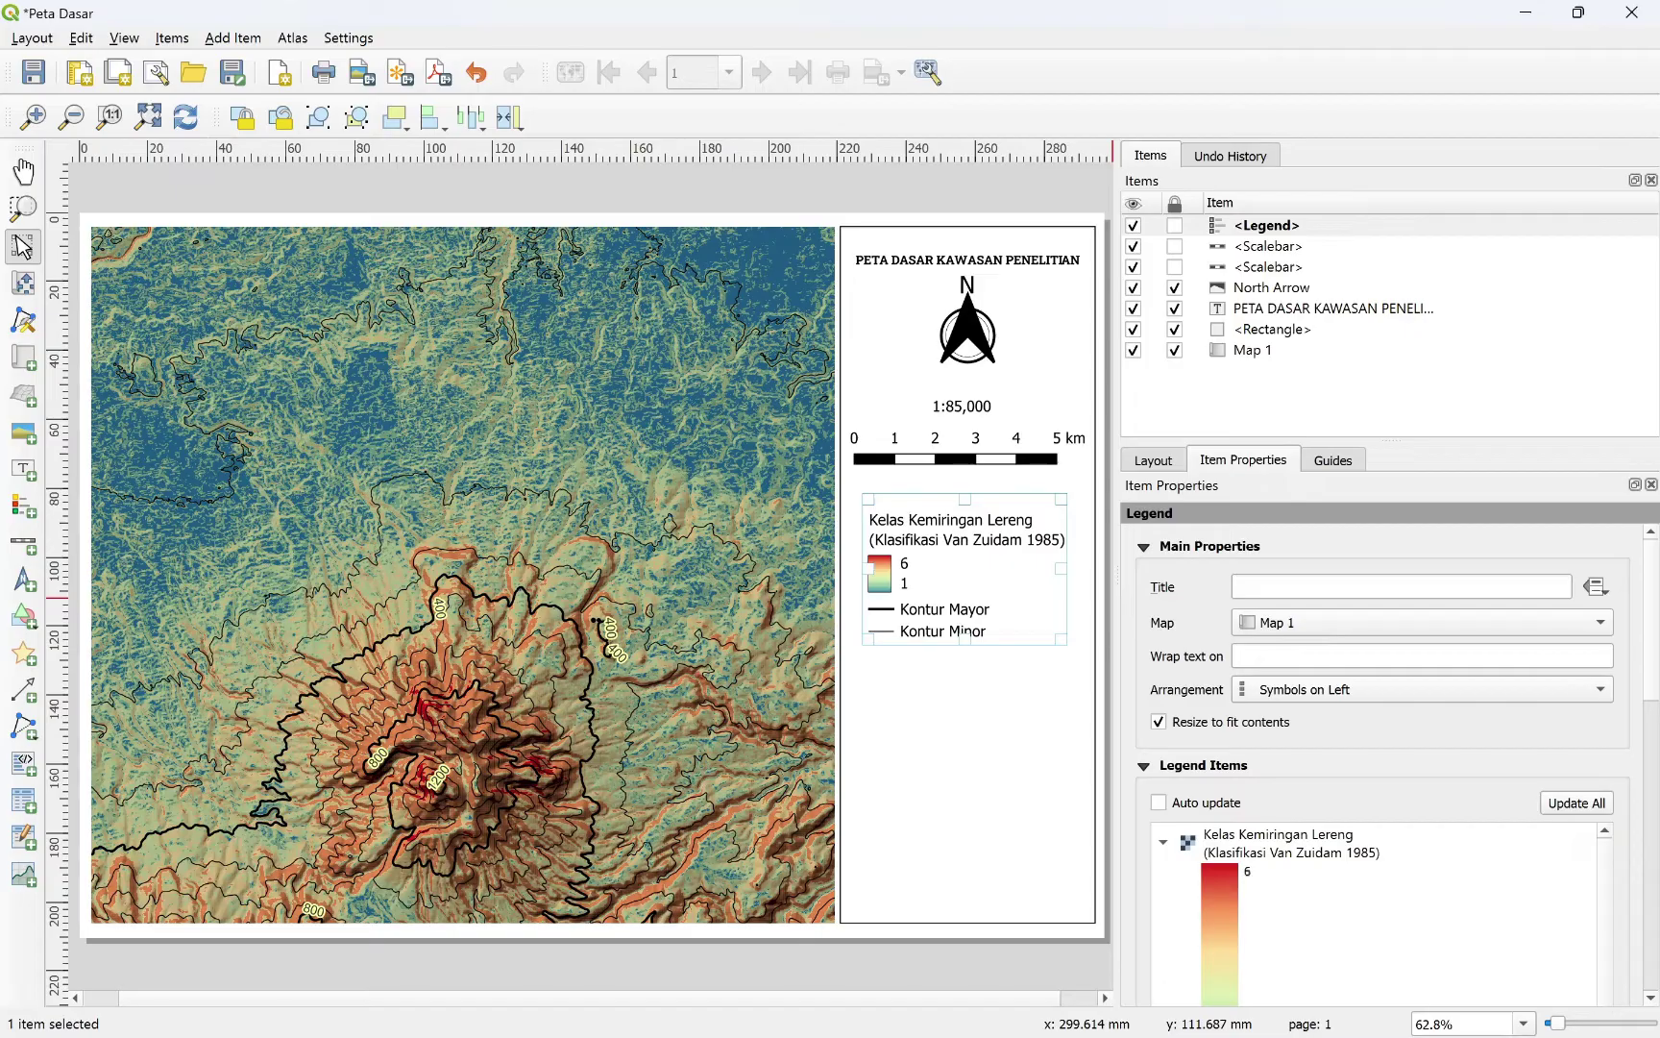
{"action": "left_click", "coordinate": [1236, 587]}
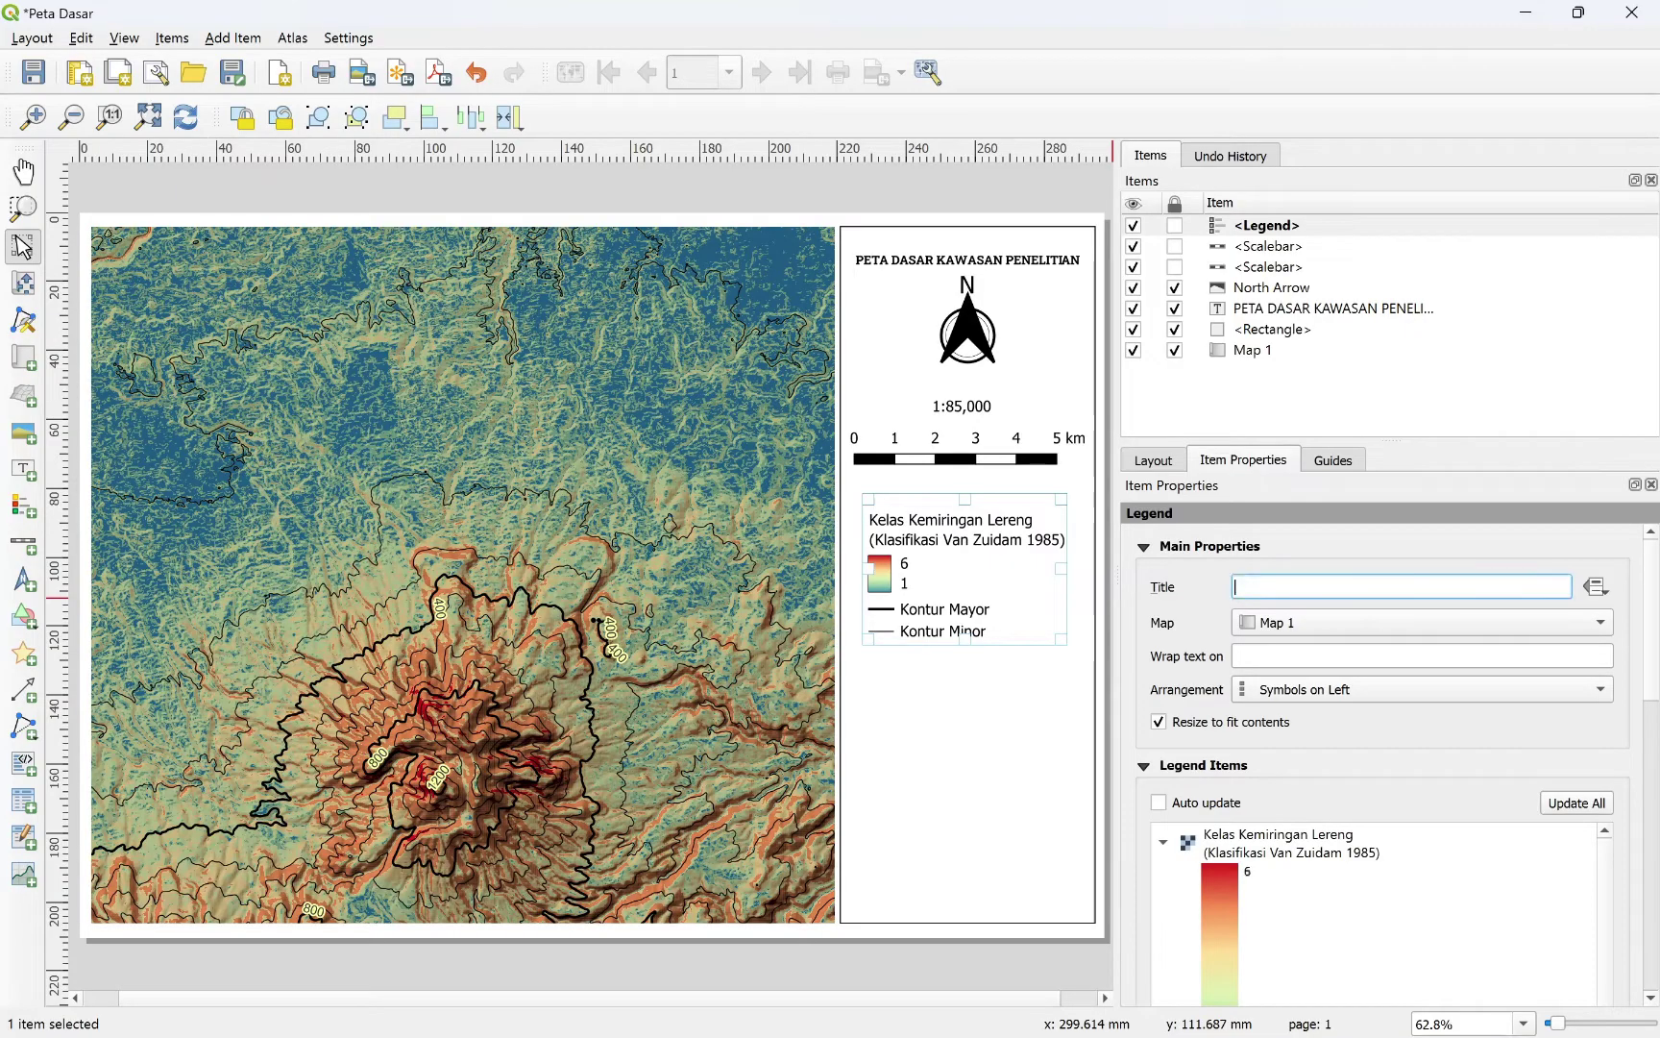
{"action": "type", "text": "LEGENDA"}
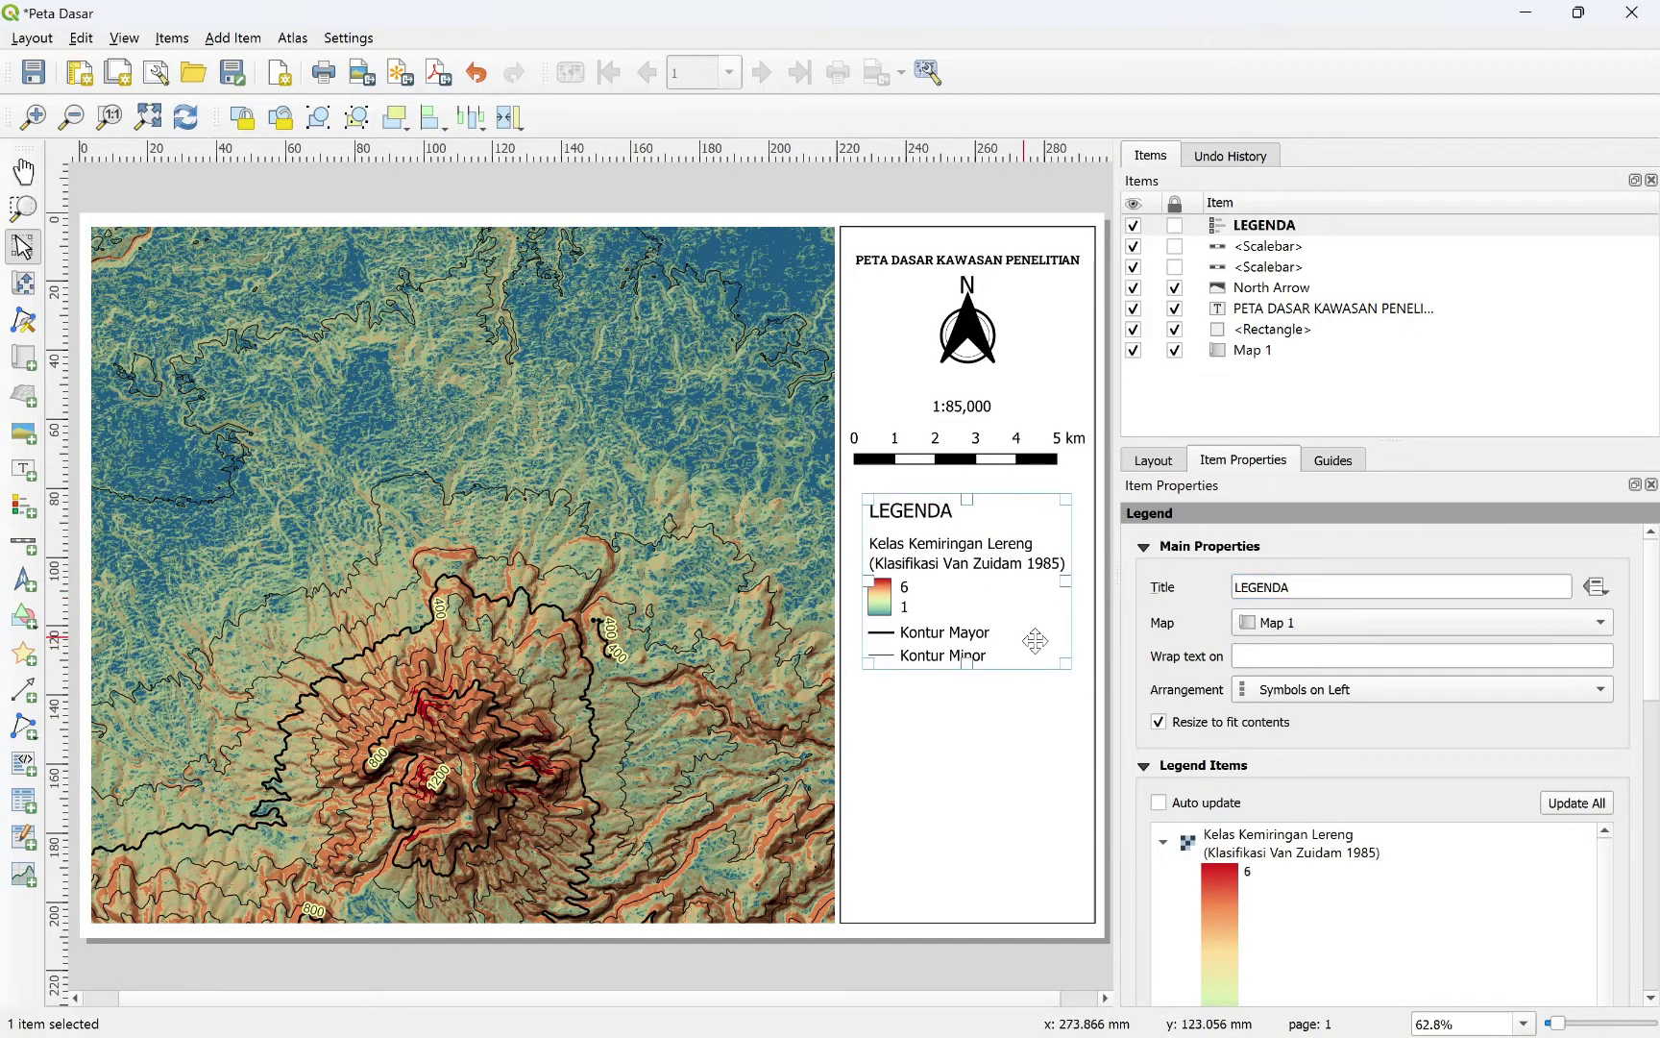
{"action": "scroll", "coordinate": [1645, 678], "scroll_direction": "down", "scroll_amount": 3}
{"action": "scroll", "coordinate": [1643, 675], "scroll_direction": "up", "scroll_amount": 3}
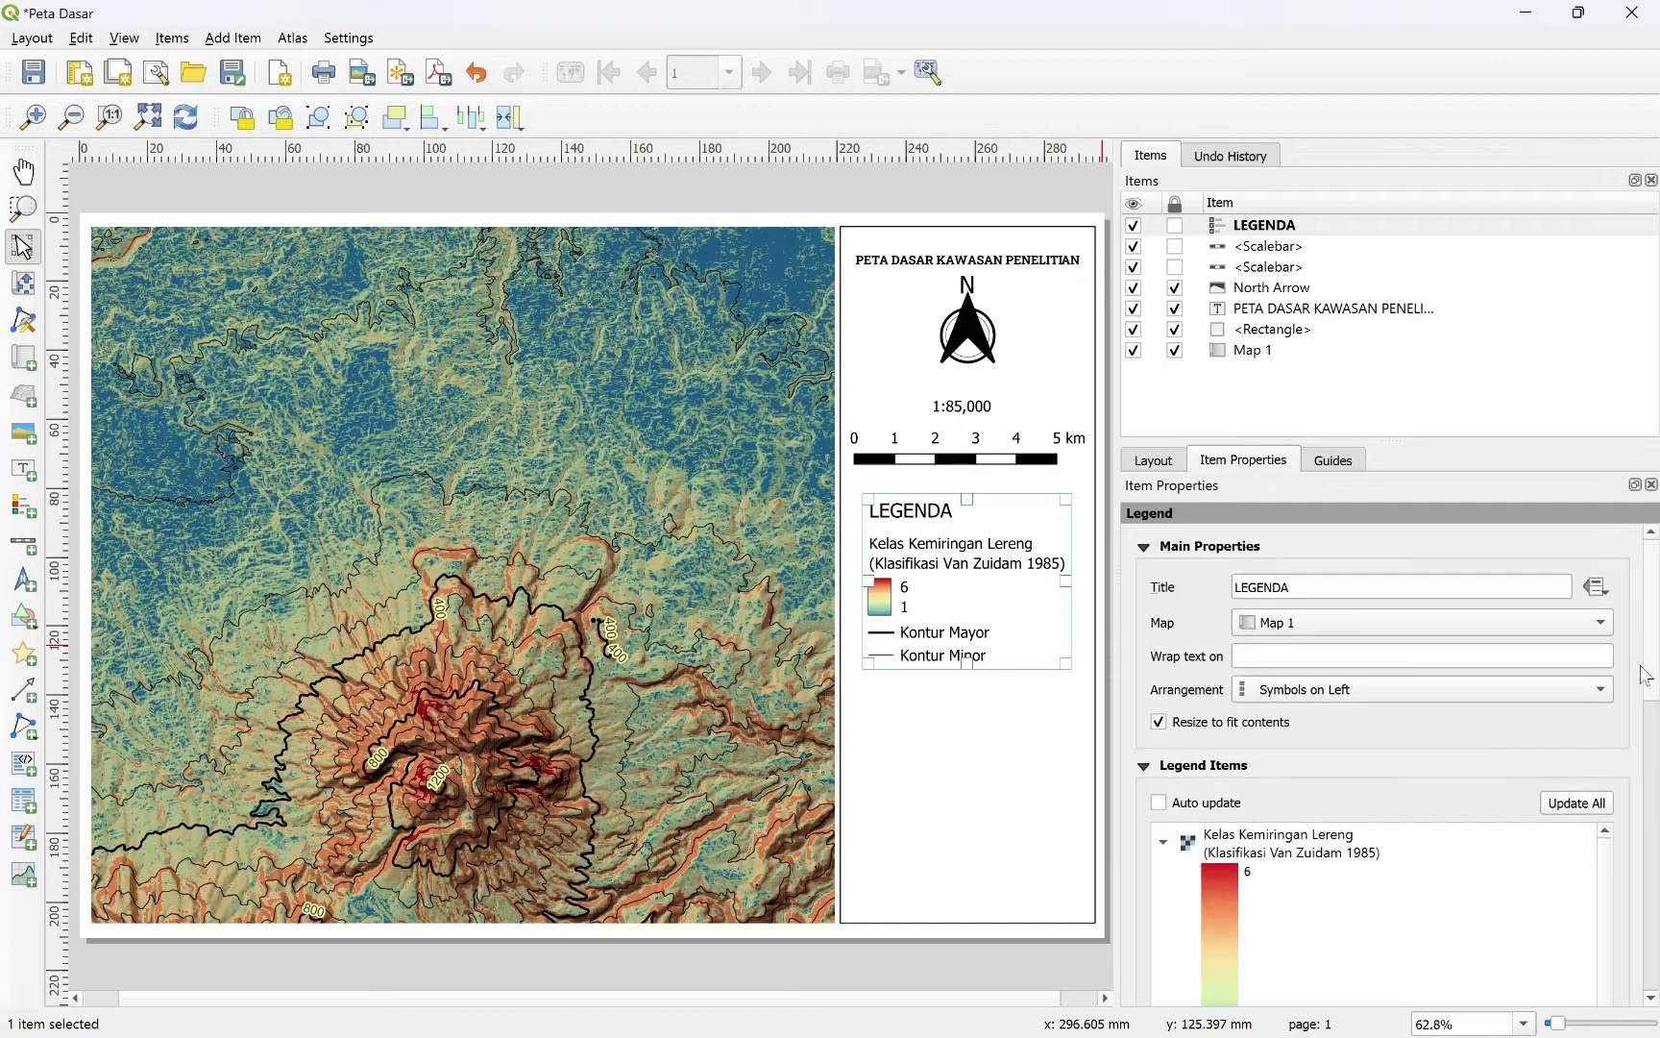
{"action": "left_click", "coordinate": [1144, 550]}
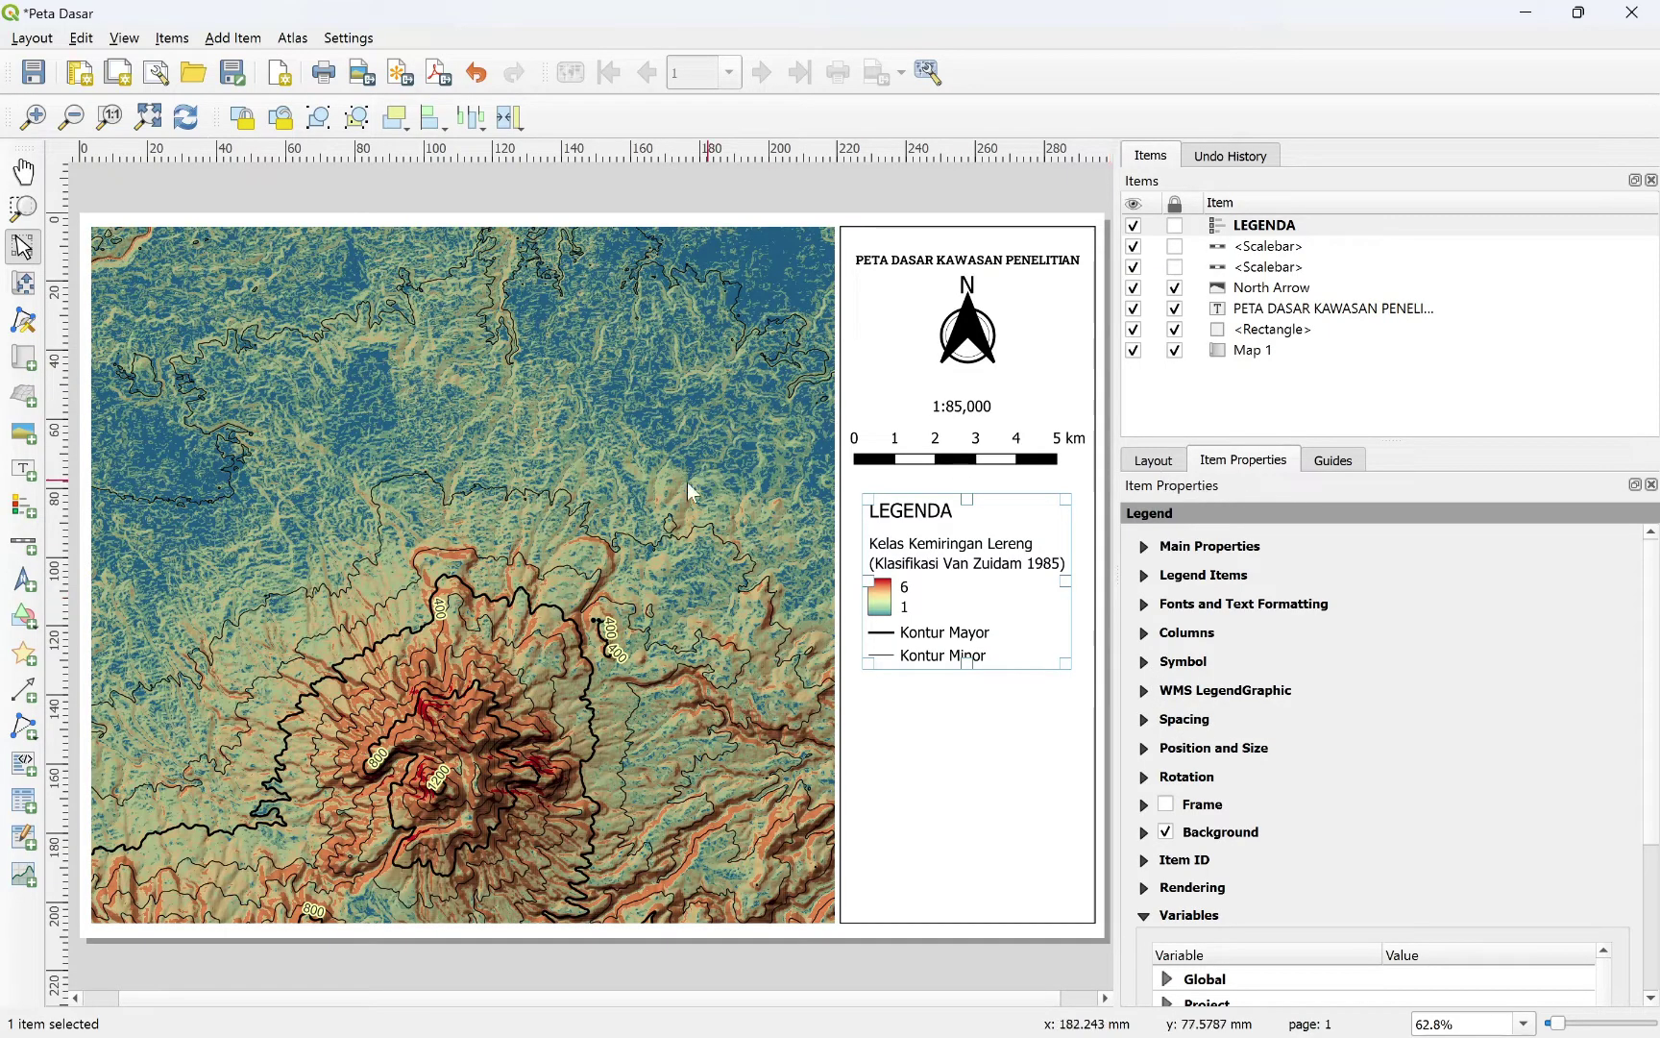
Step: Add a grid to Map 1 and set its CRS to the project CRS, EPSG:32748 - WGS 84 / UTM zone 48S
{"action": "left_click", "coordinate": [1246, 352]}
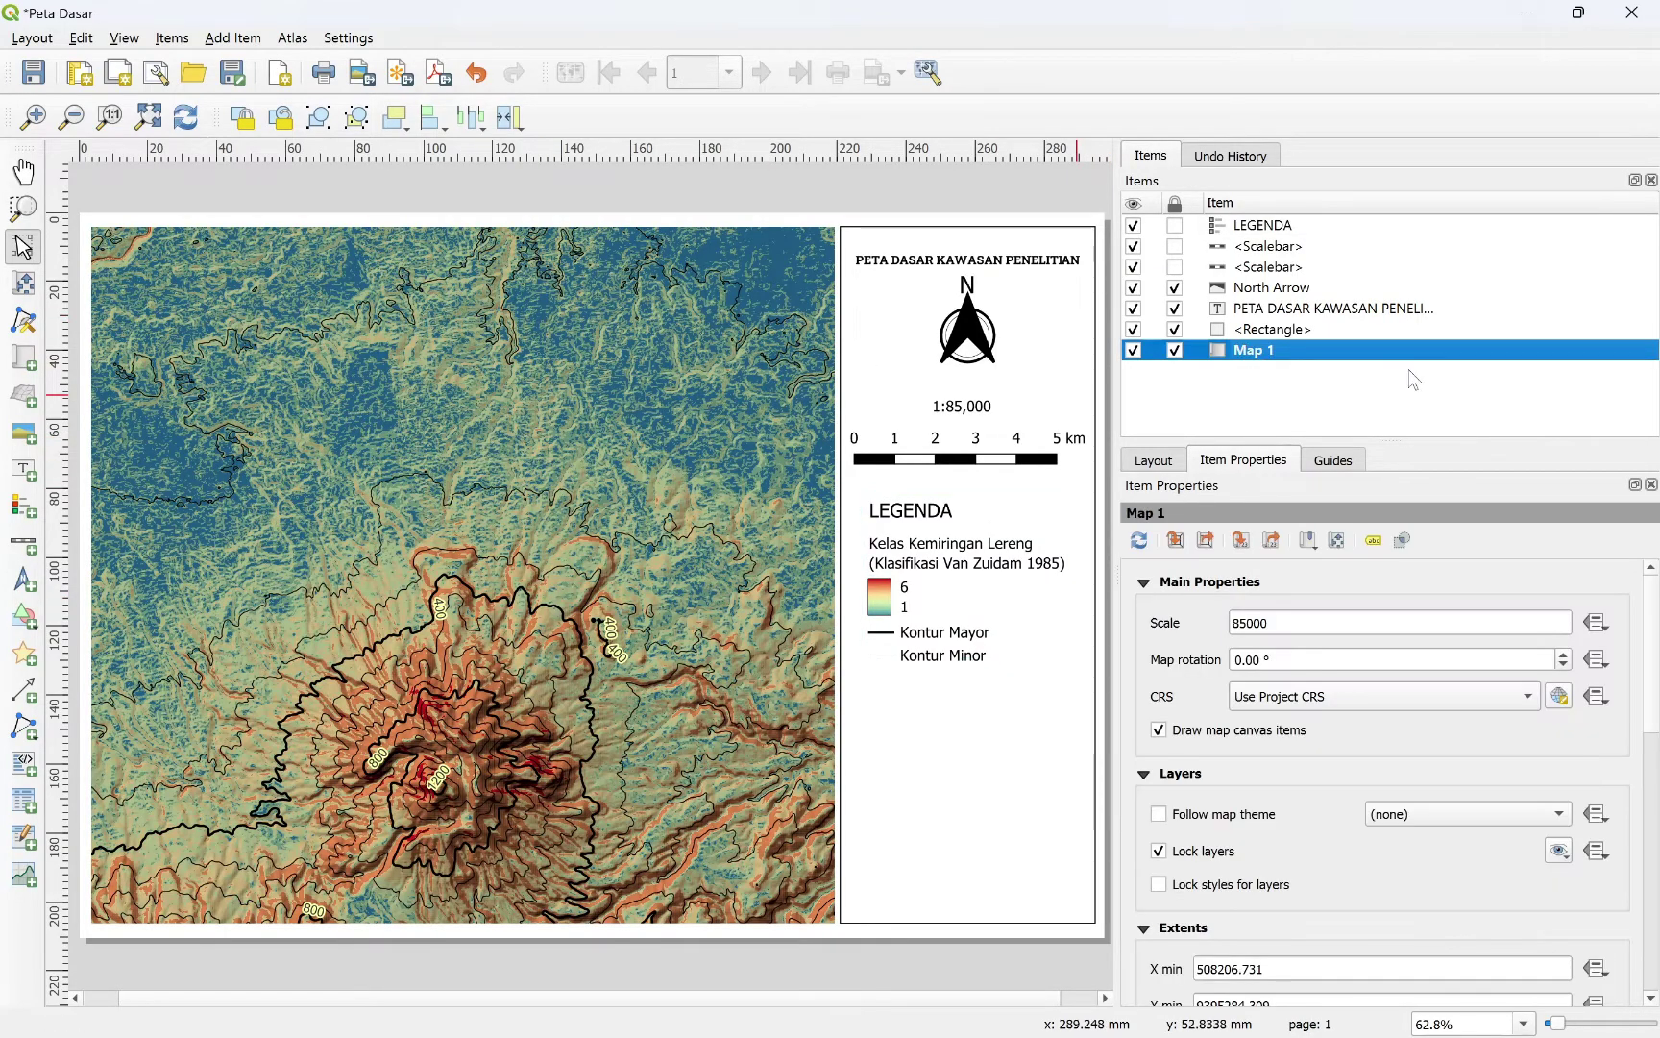
{"action": "scroll", "coordinate": [1595, 721], "scroll_direction": "down", "scroll_amount": 6}
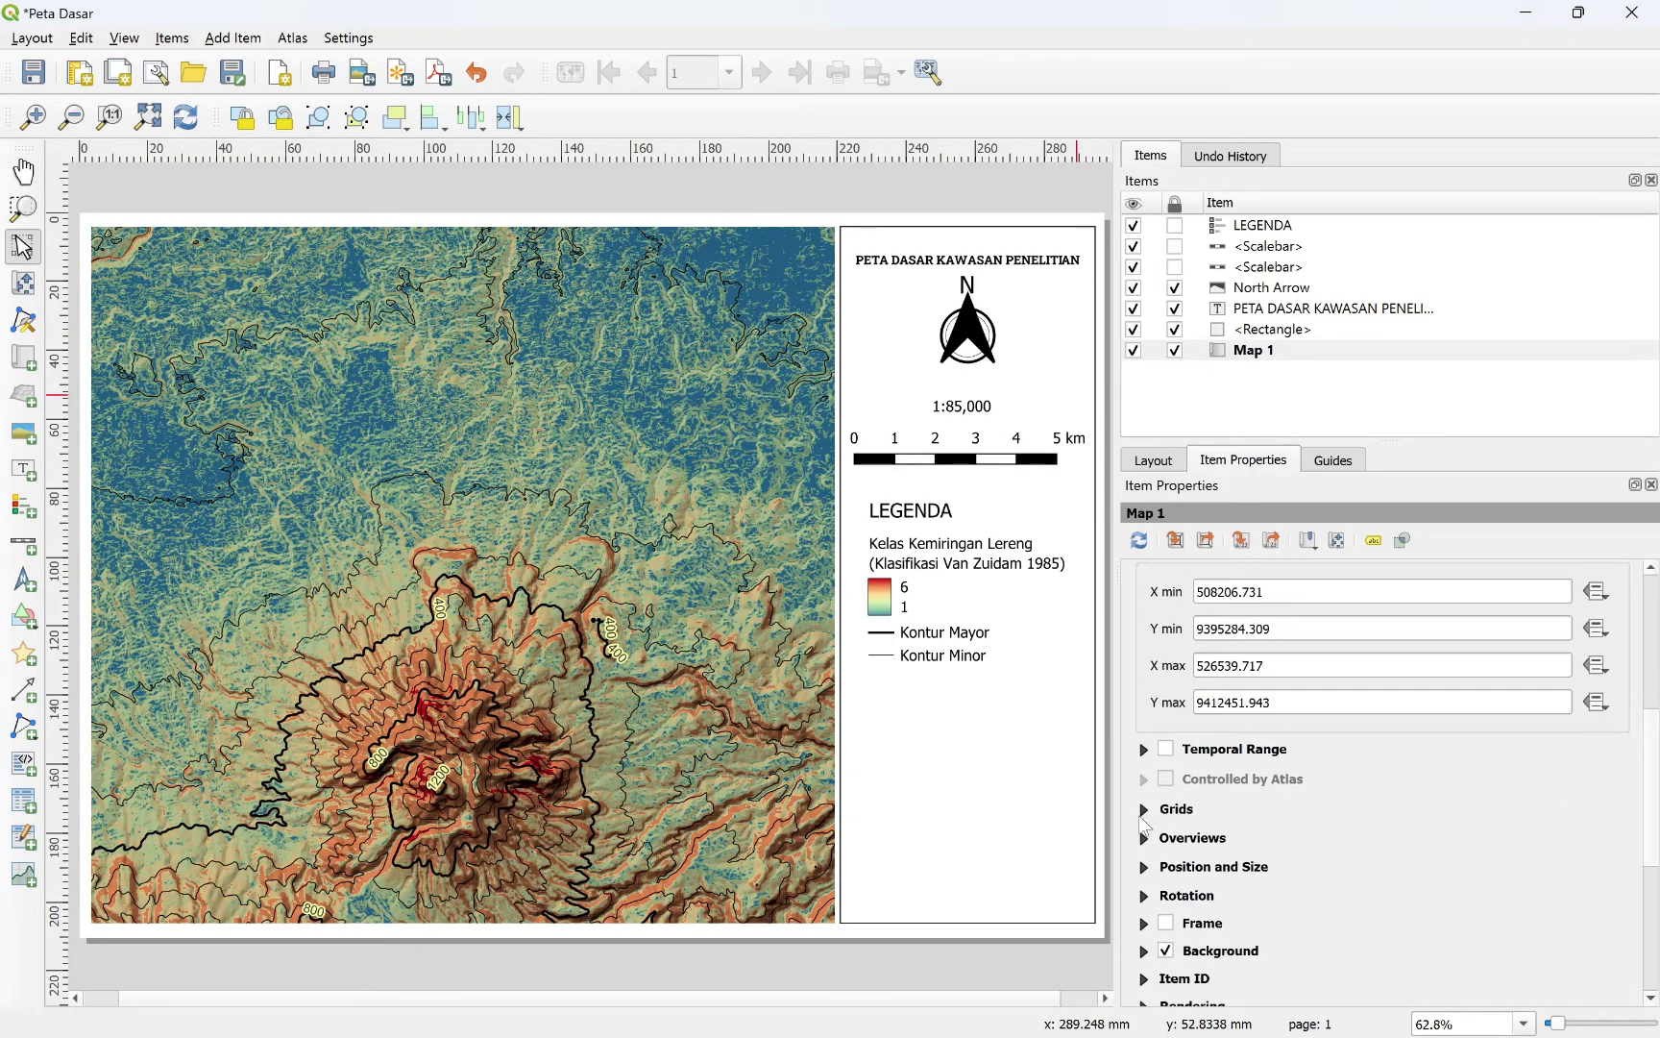
{"action": "left_click", "coordinate": [1142, 813]}
{"action": "scroll", "coordinate": [1188, 774], "scroll_direction": "down", "scroll_amount": 1}
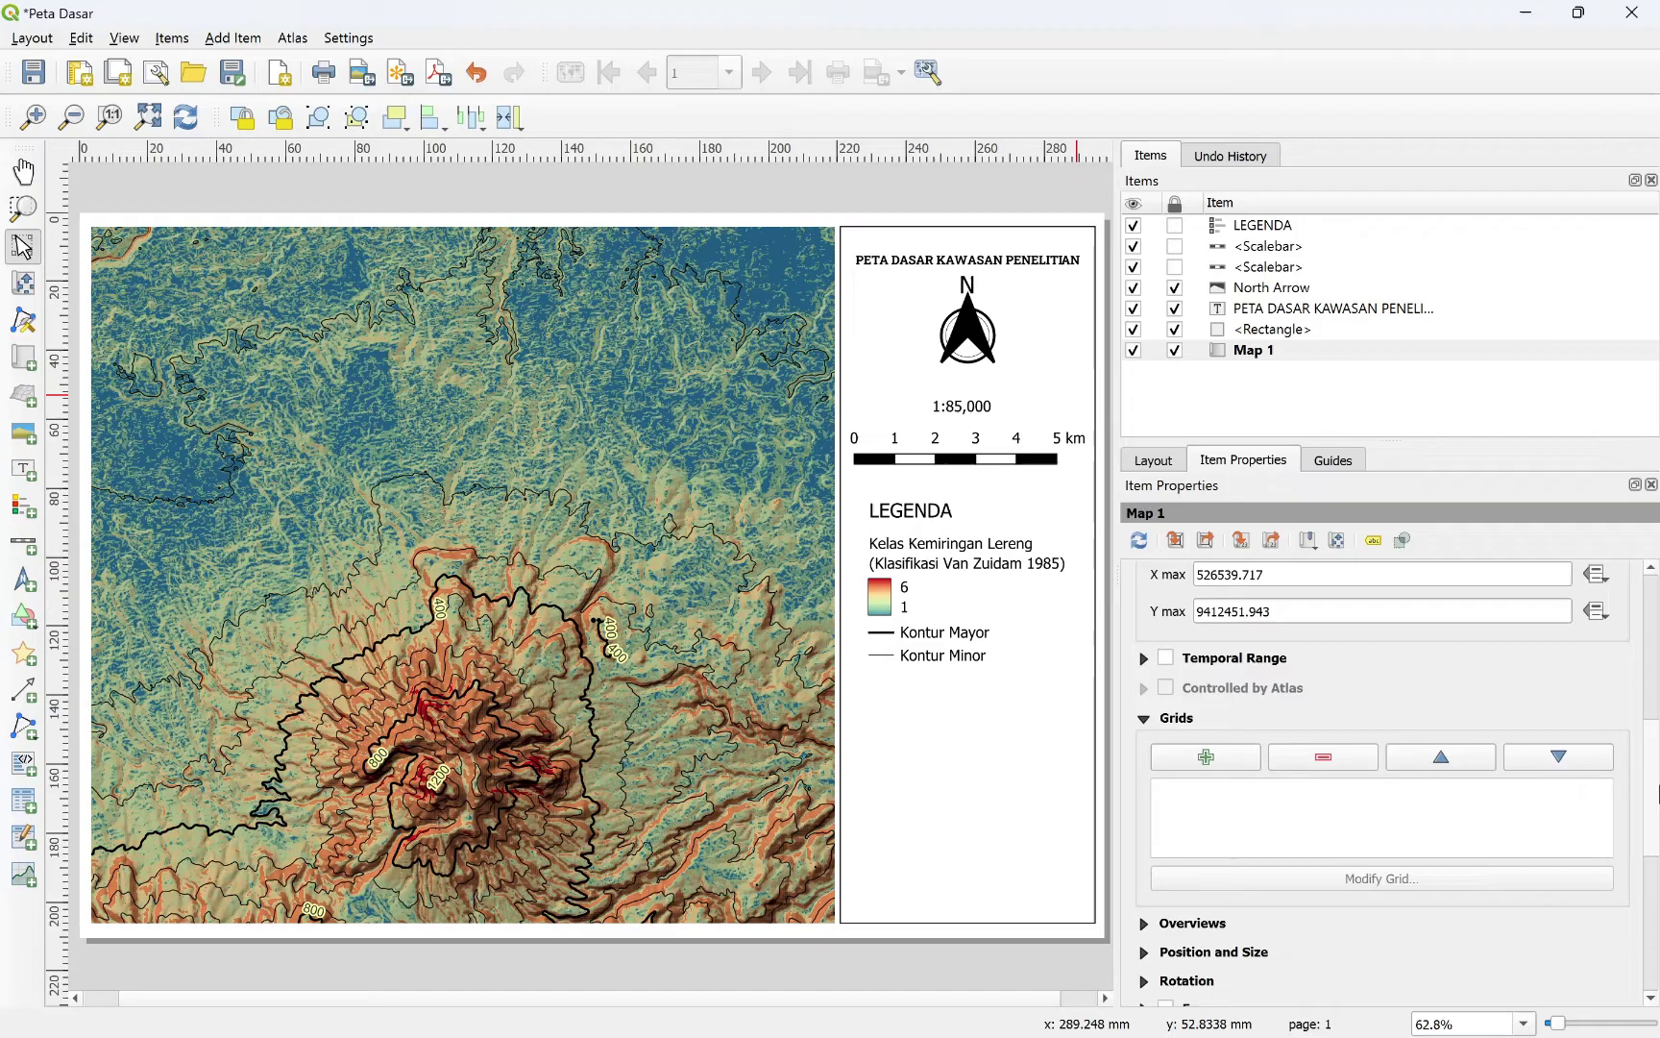
{"action": "left_click", "coordinate": [1192, 766]}
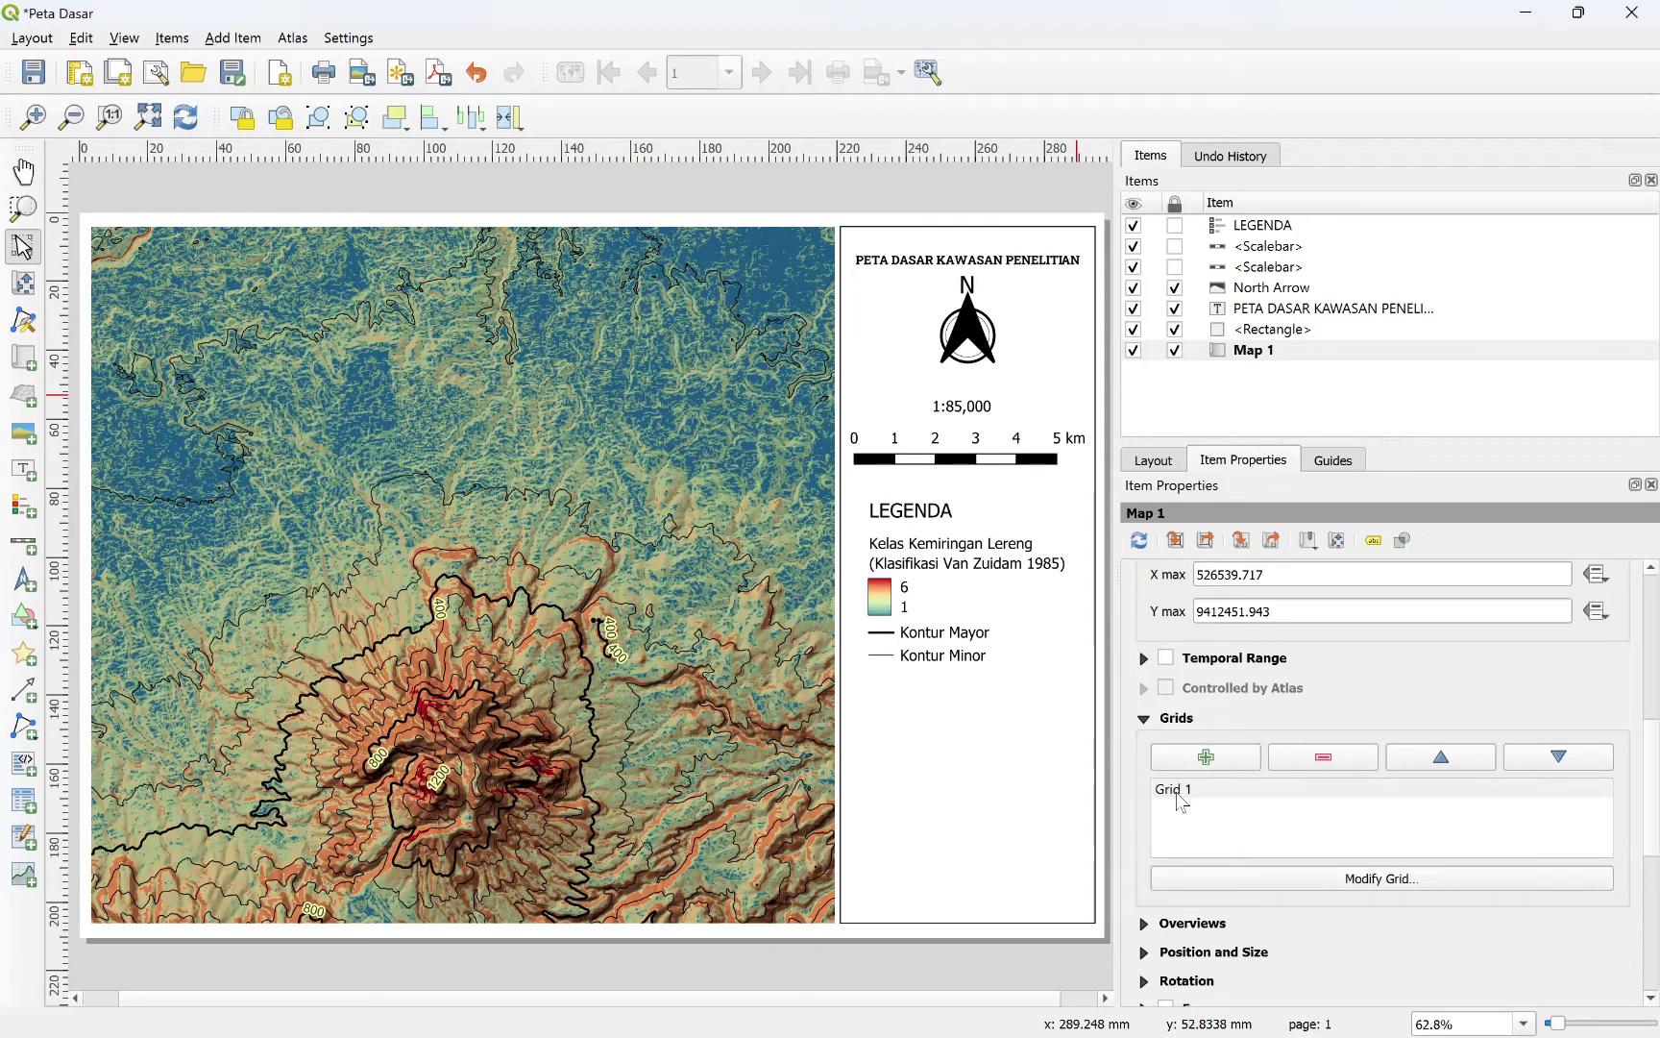
{"action": "left_click", "coordinate": [1178, 795]}
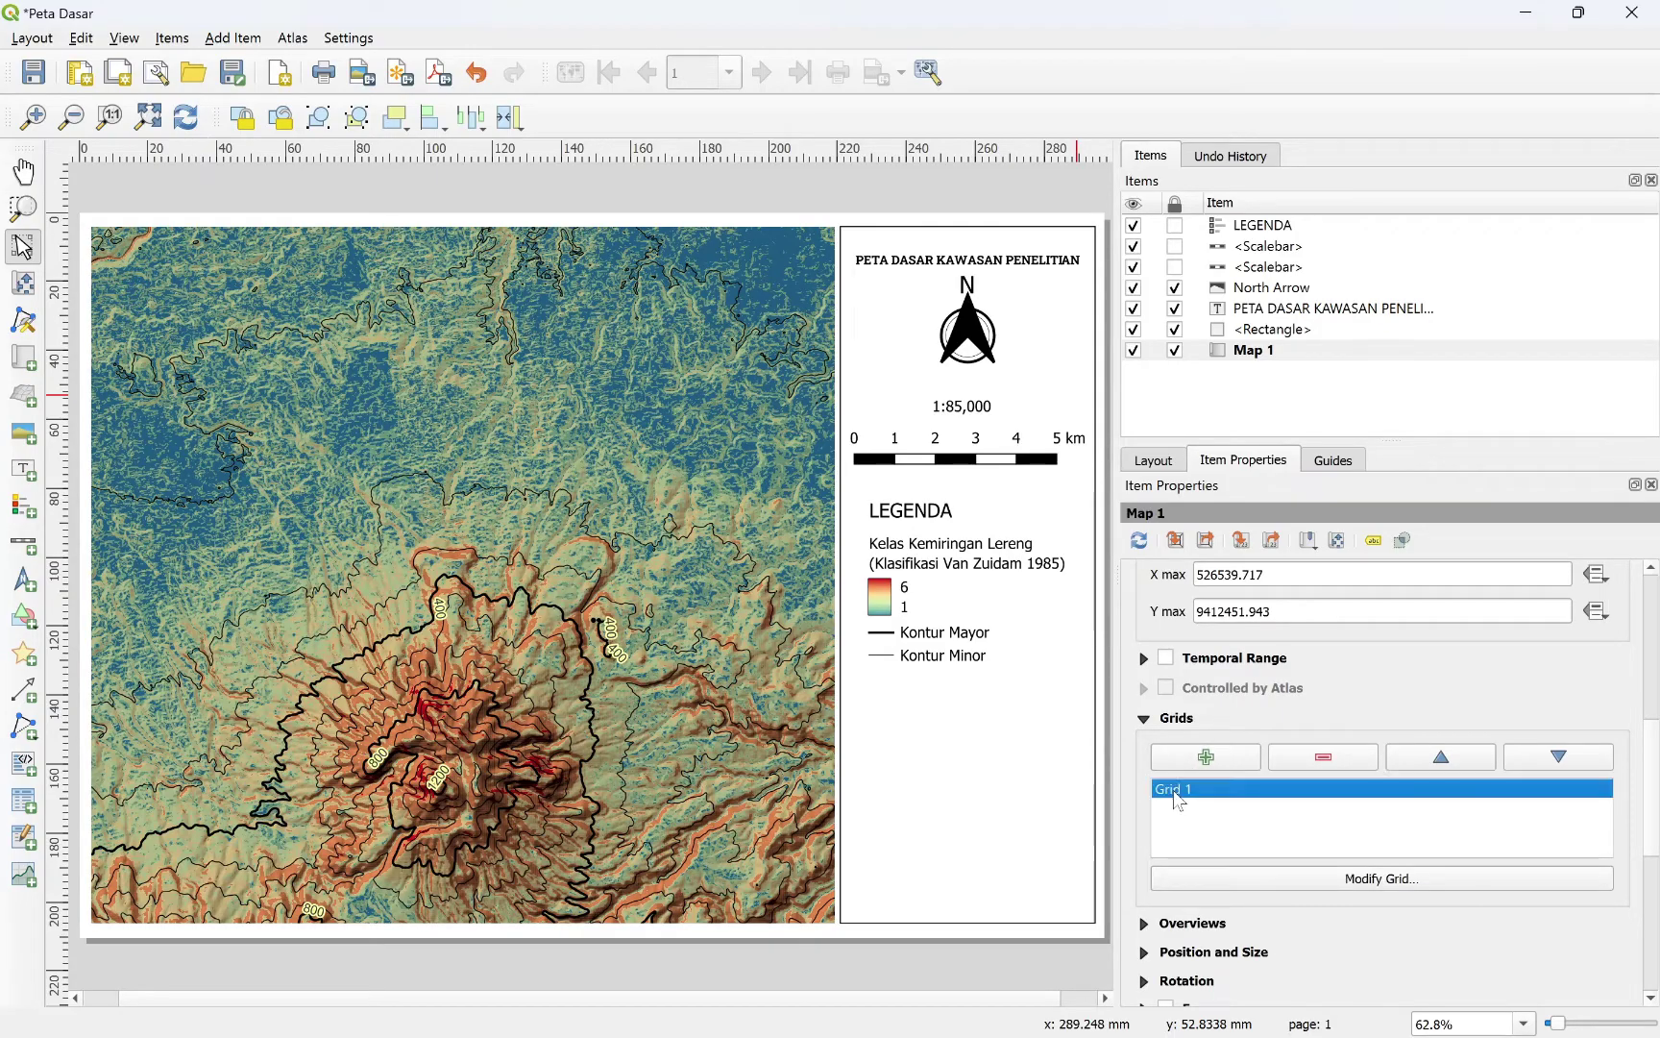
{"action": "left_click", "coordinate": [1292, 884]}
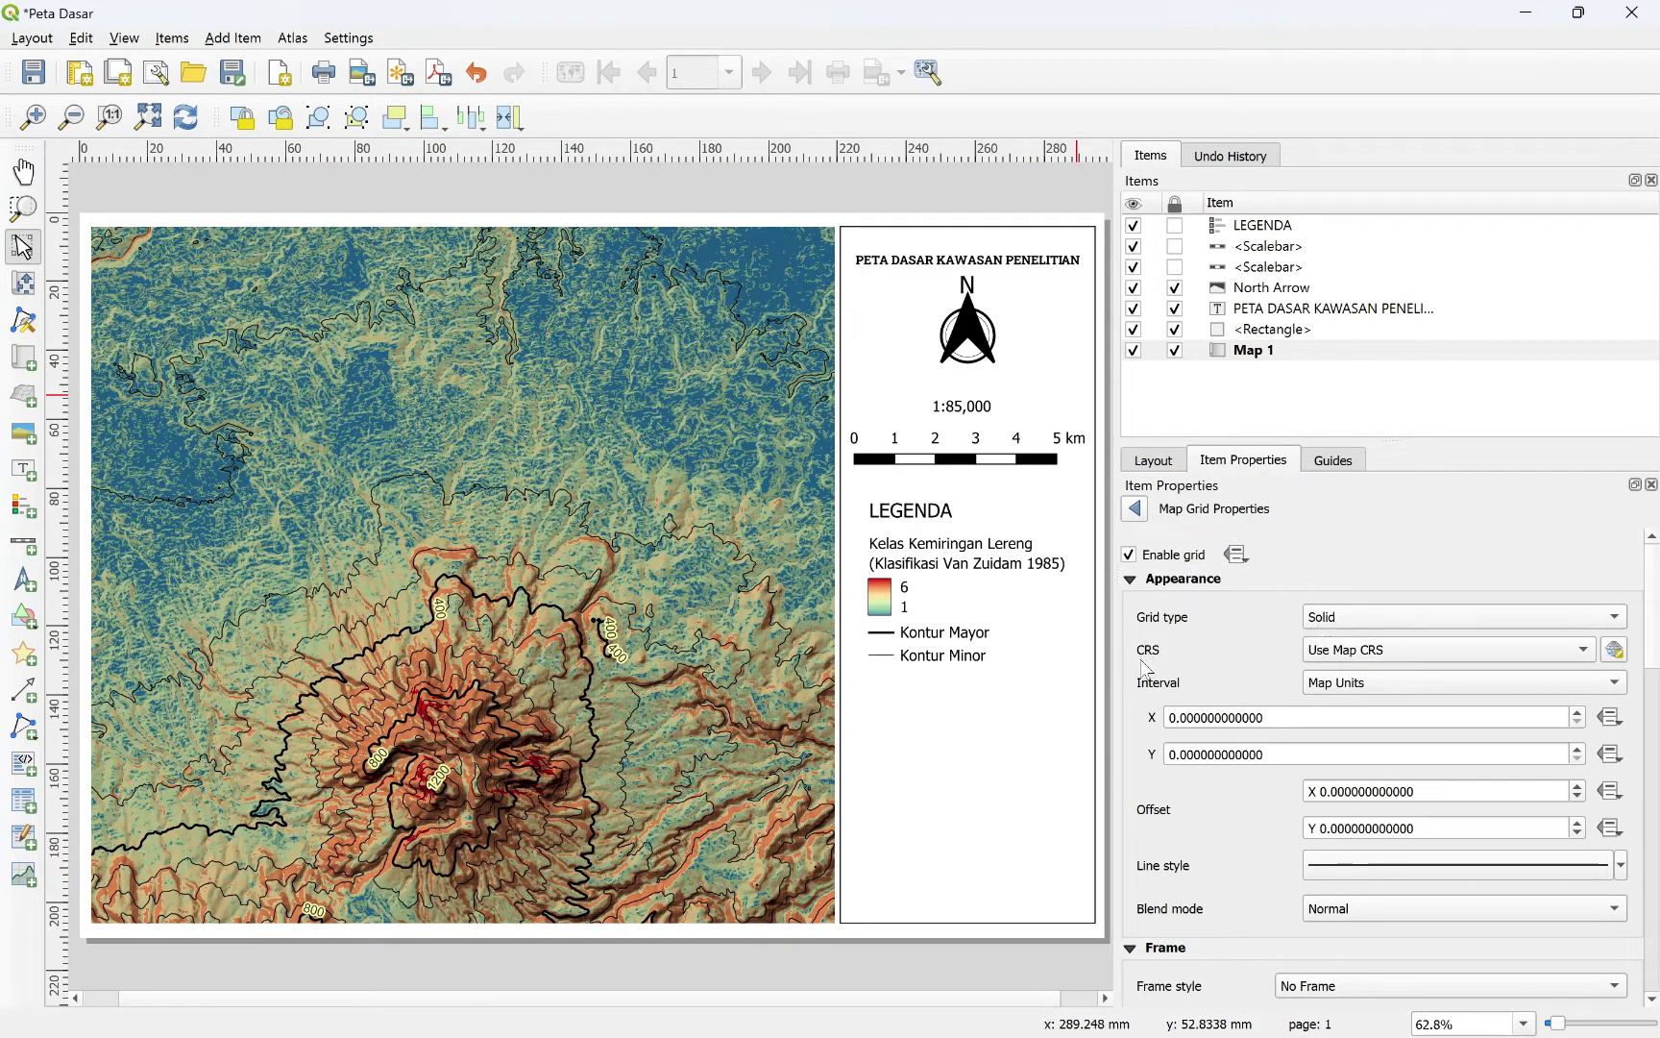
{"action": "left_click", "coordinate": [1374, 651]}
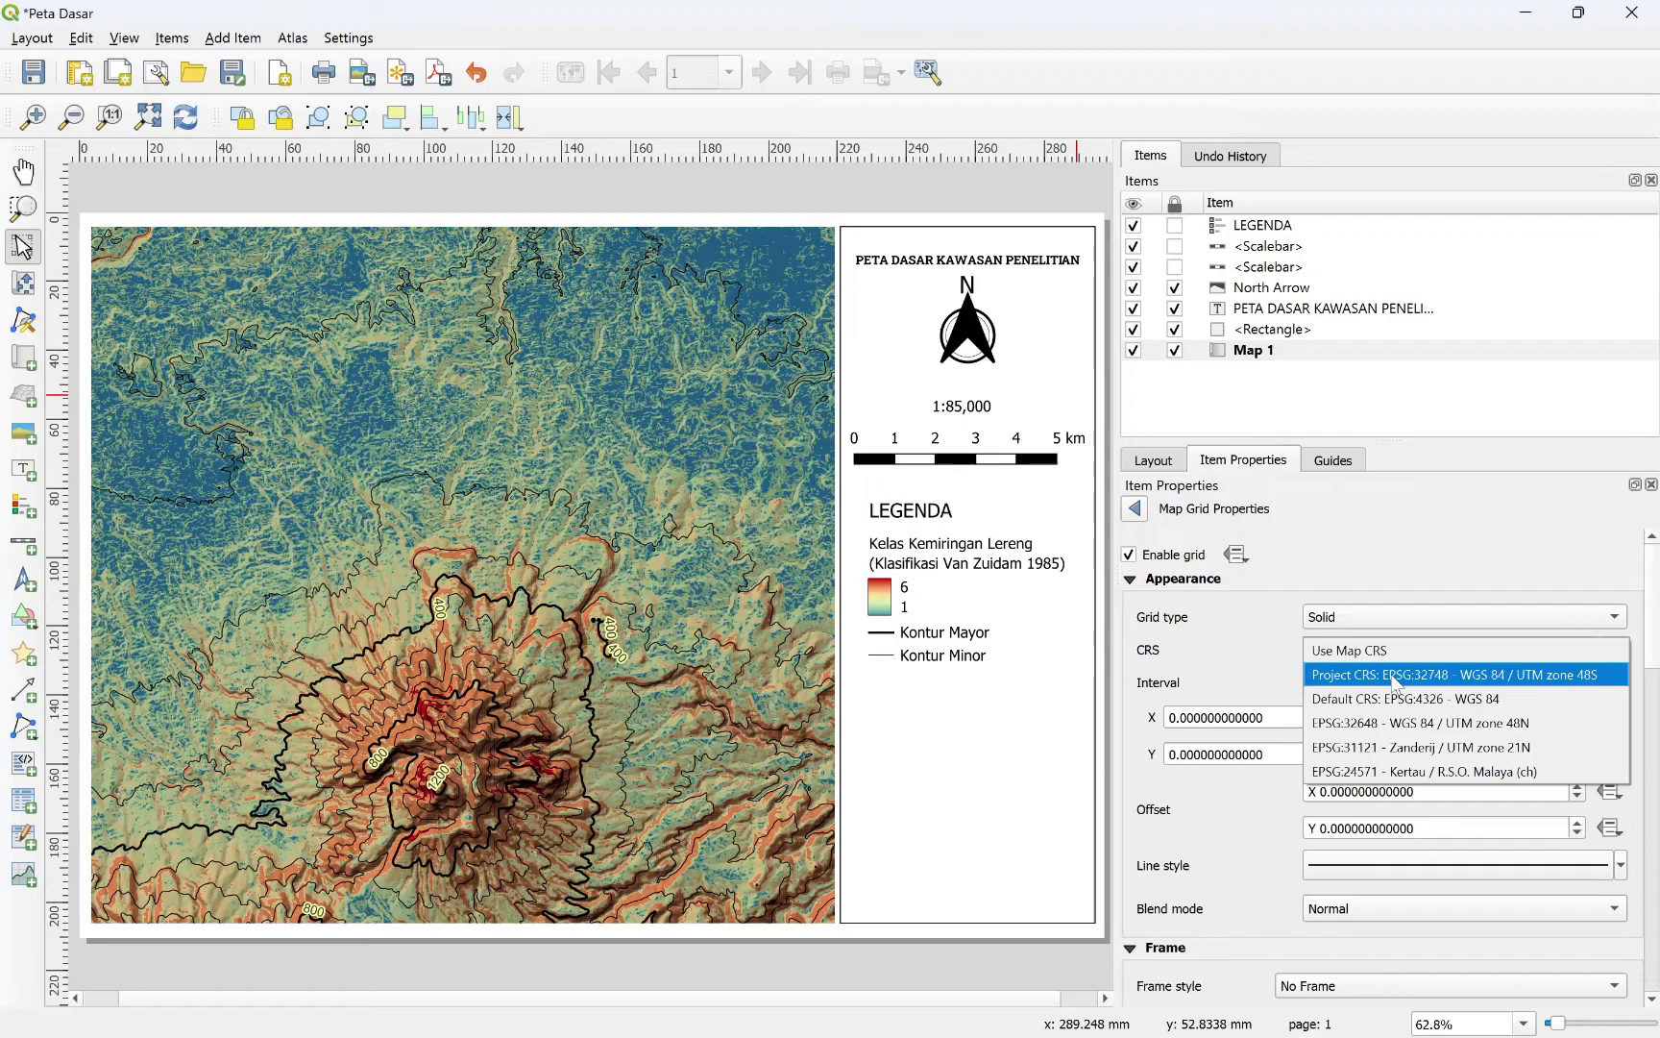
{"action": "left_click", "coordinate": [1394, 676]}
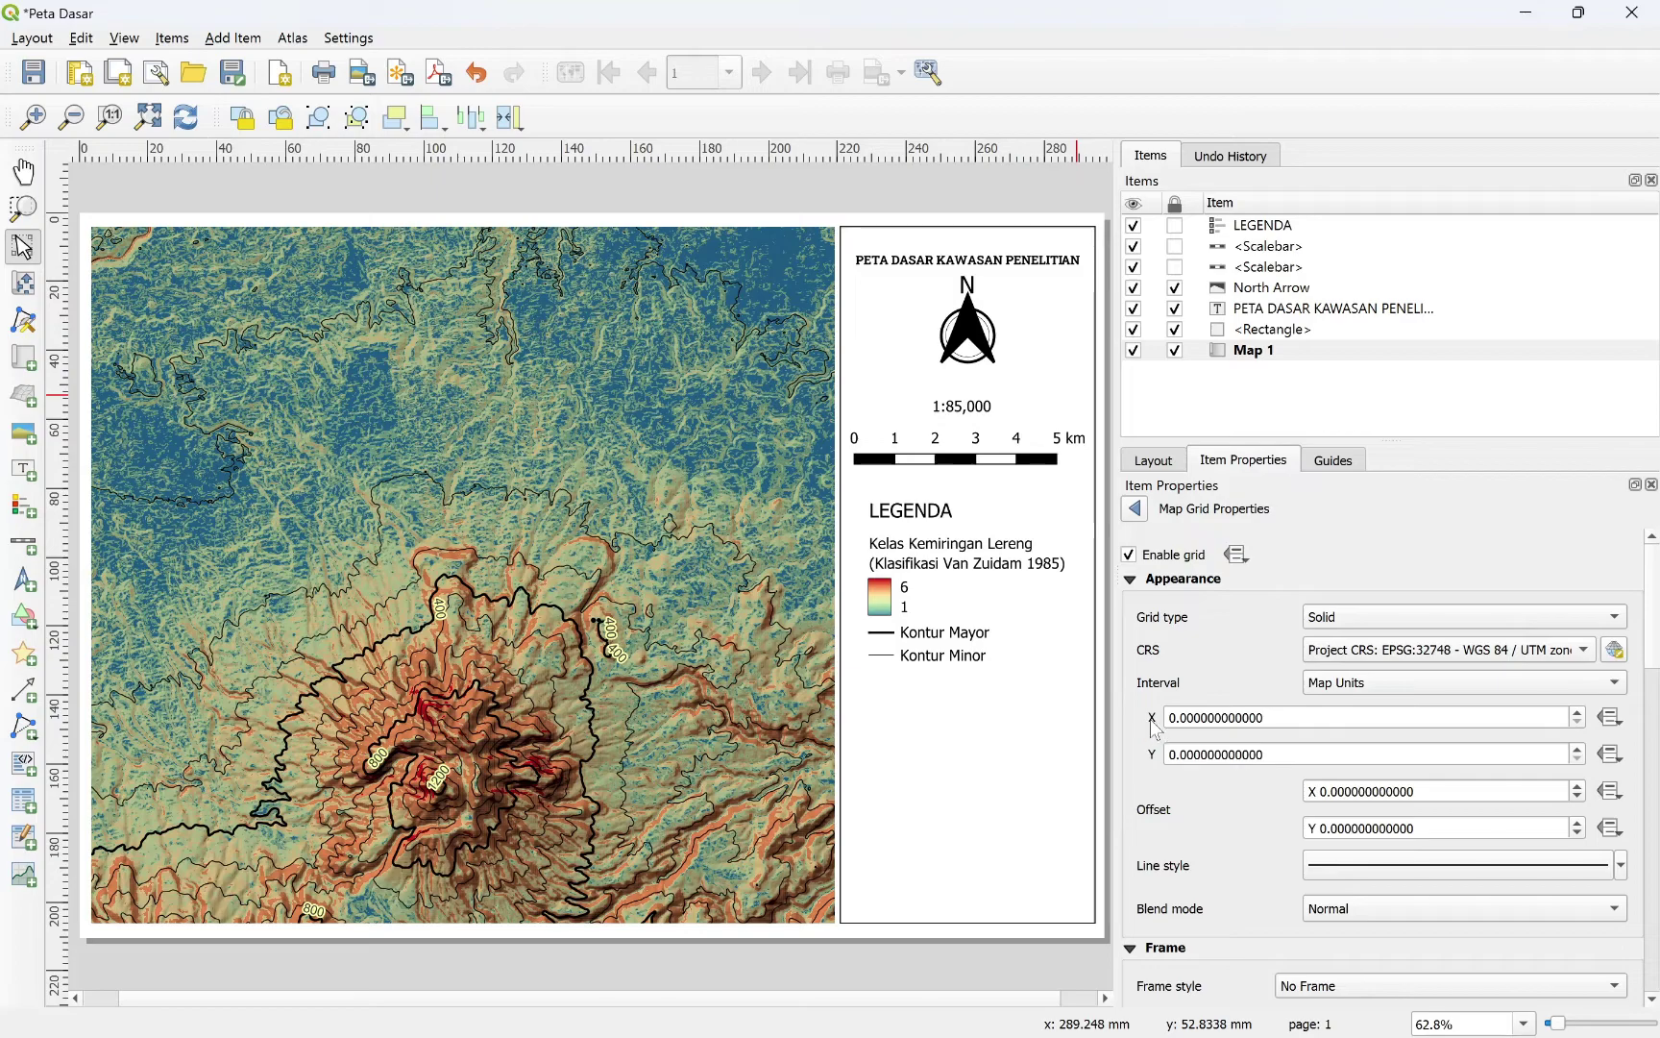
Step: Try X intervals of 100 and 10000 map units for the Map 1 grid
{"action": "left_click_drag", "start_coordinate": [1265, 718], "coordinate": [1101, 730]}
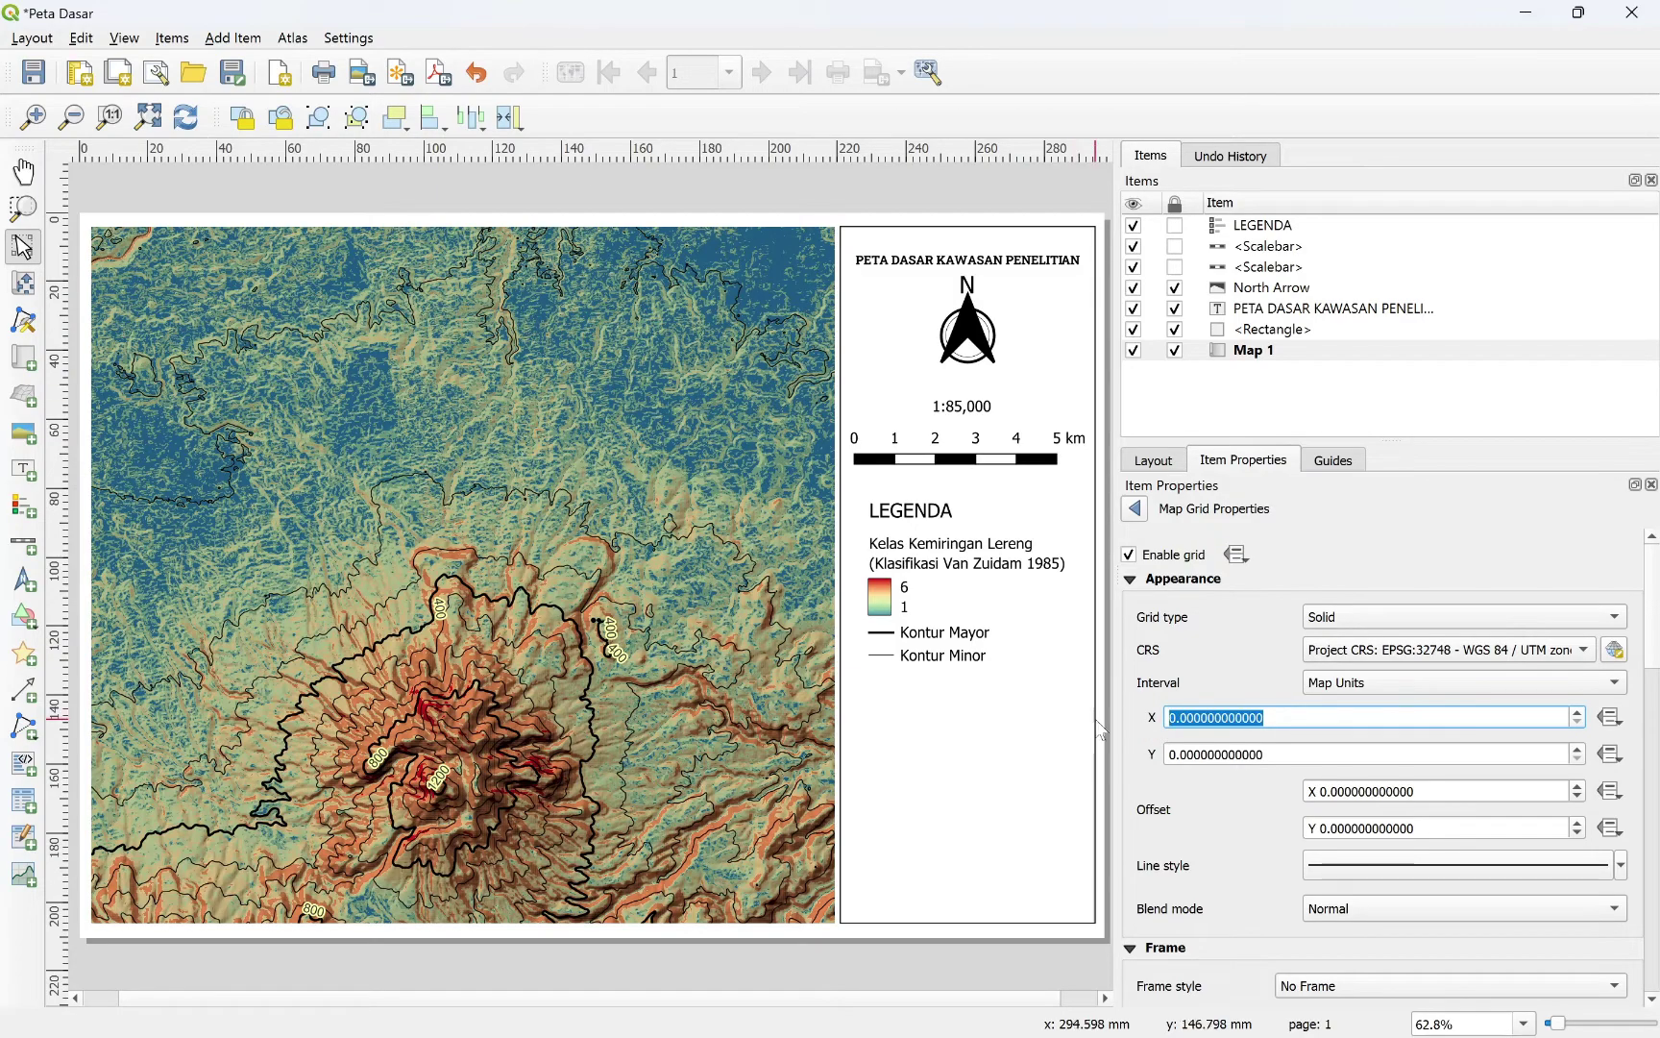
{"action": "type", "text": "100"}
{"action": "key", "text": "Return"}
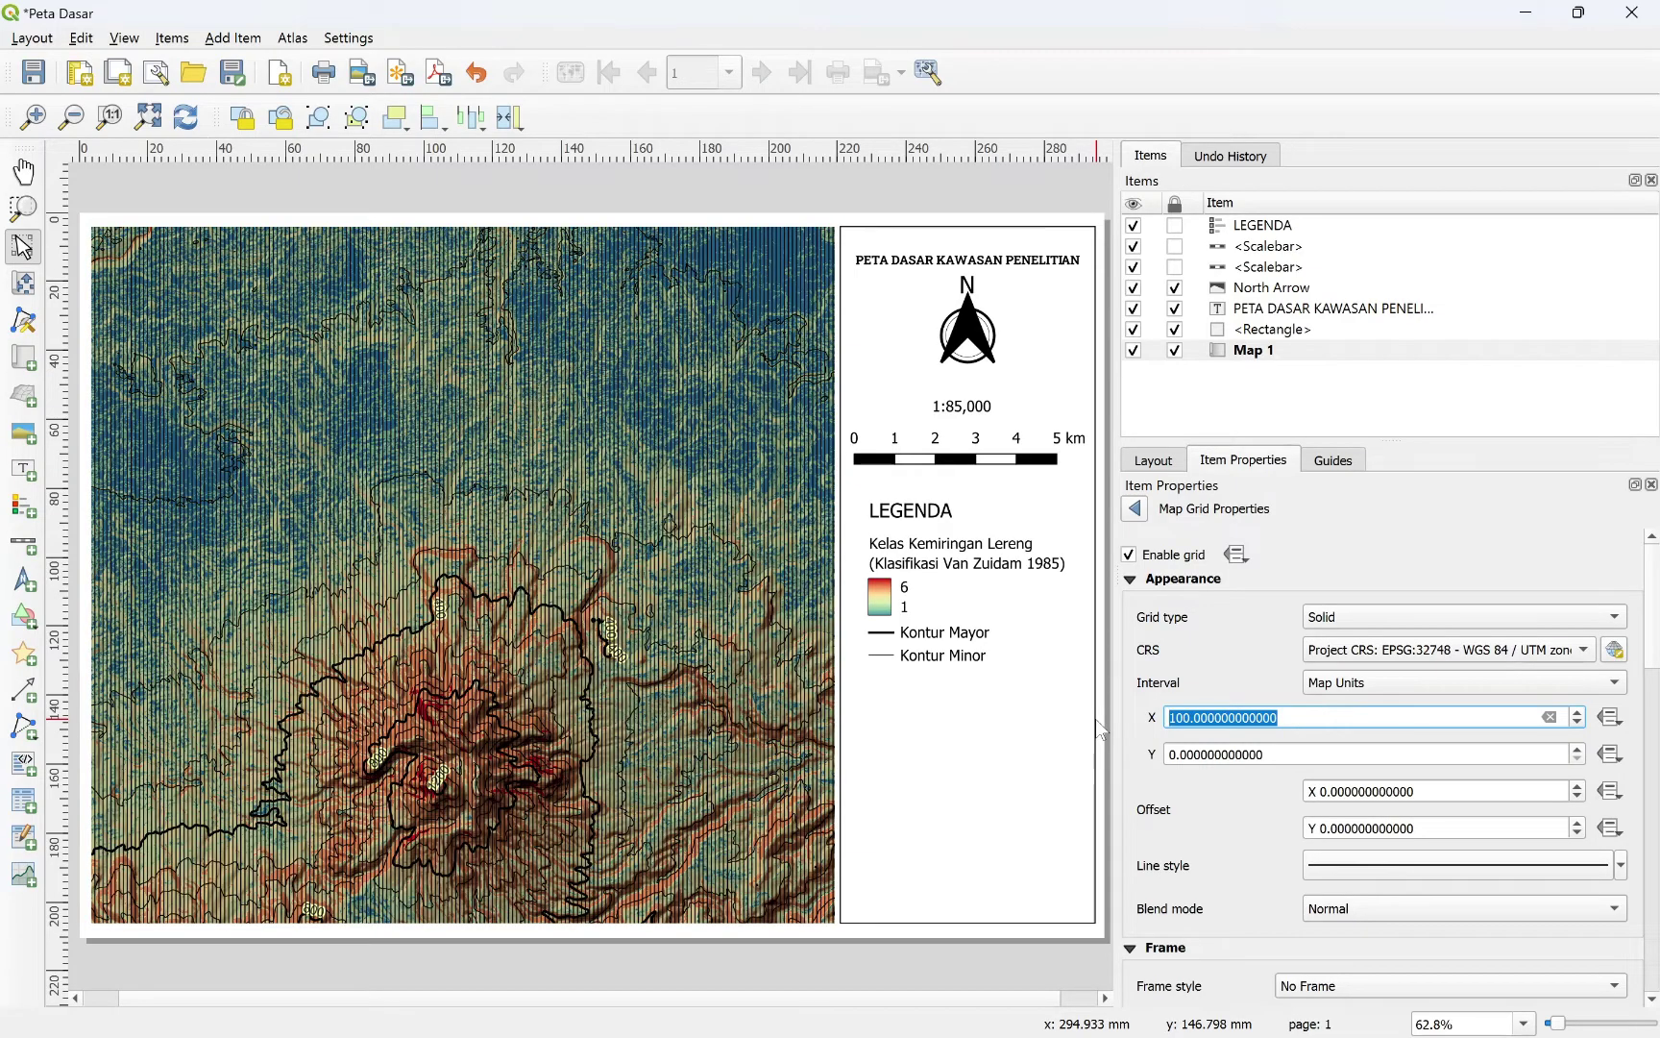
{"action": "type", "text": "1"}
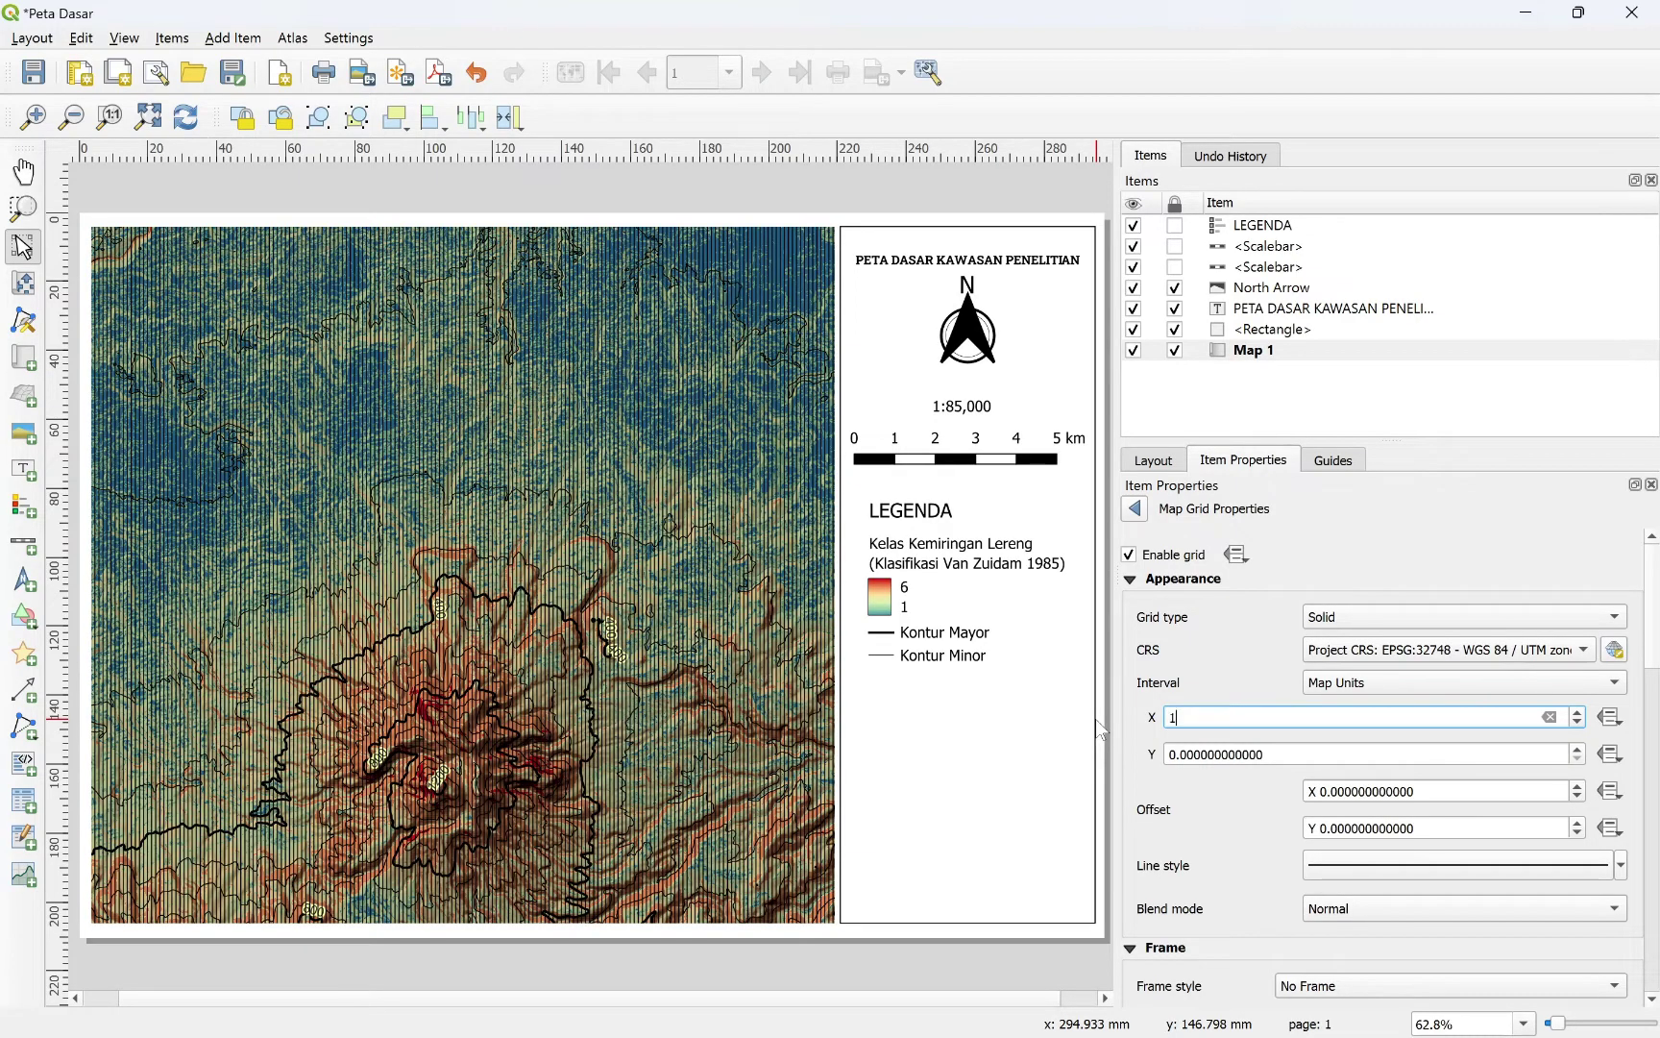
{"action": "type", "text": "0000"}
{"action": "key", "text": "Return"}
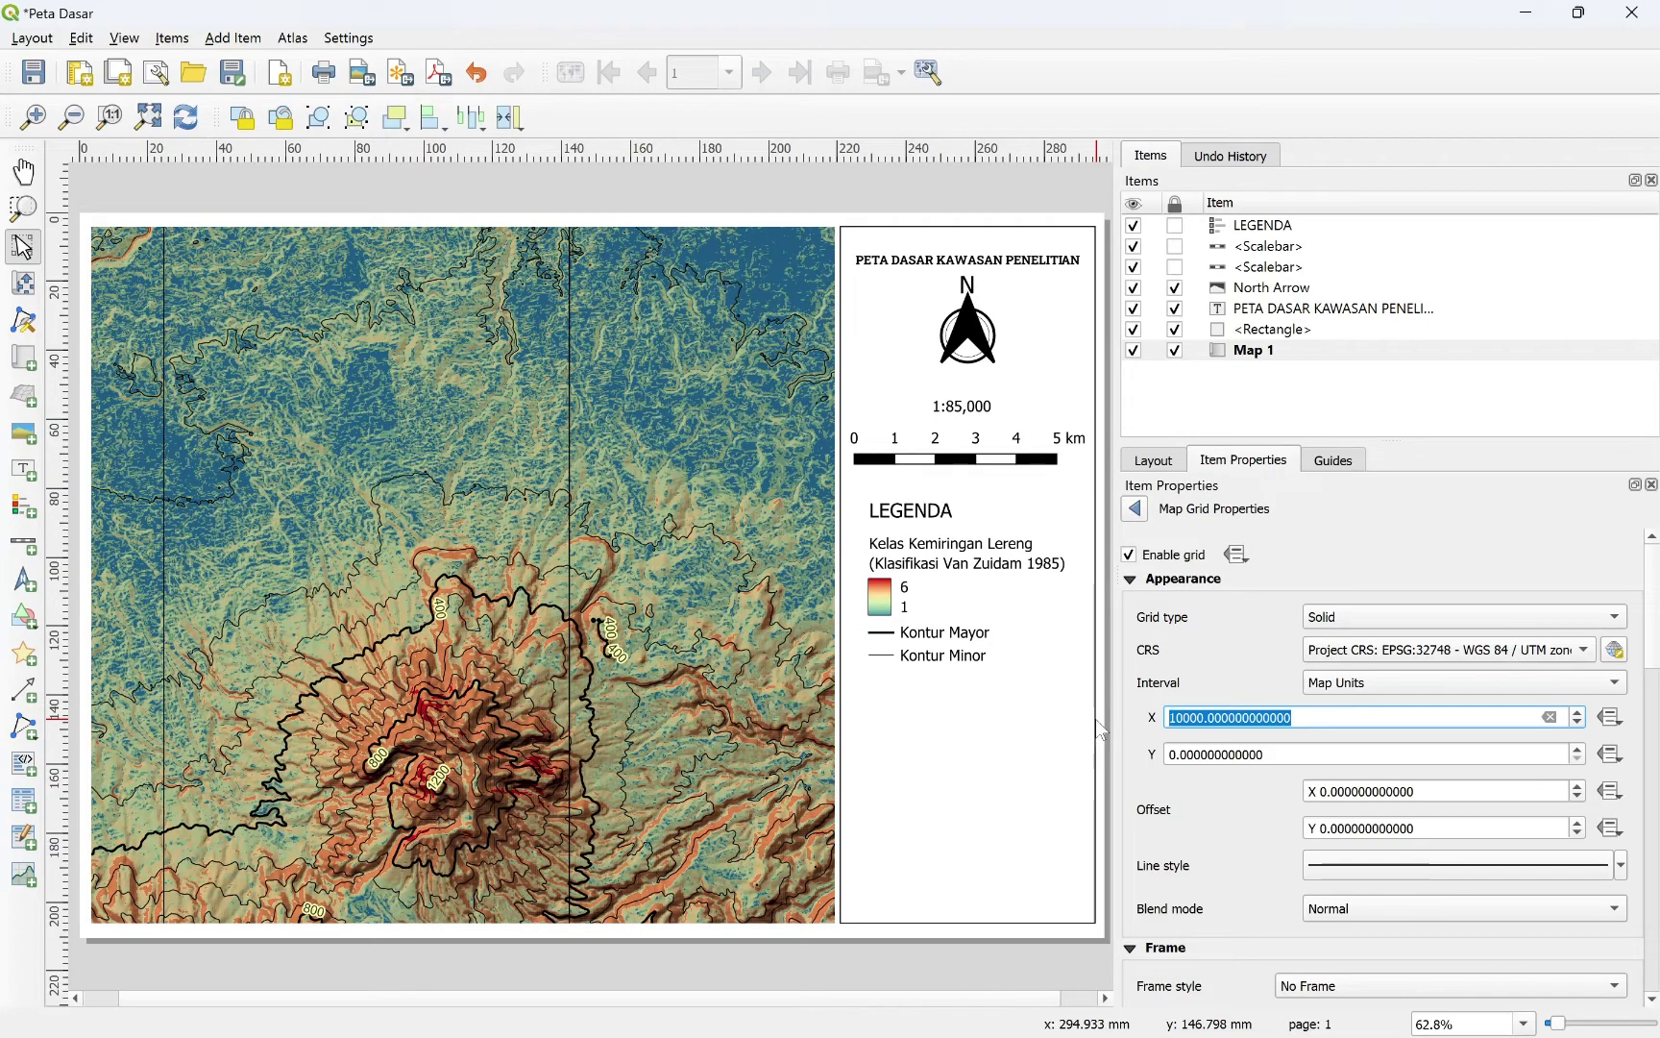
Step: Set both the X and Y intervals of the Map 1 grid to 5000 map units
{"action": "type", "text": "5000"}
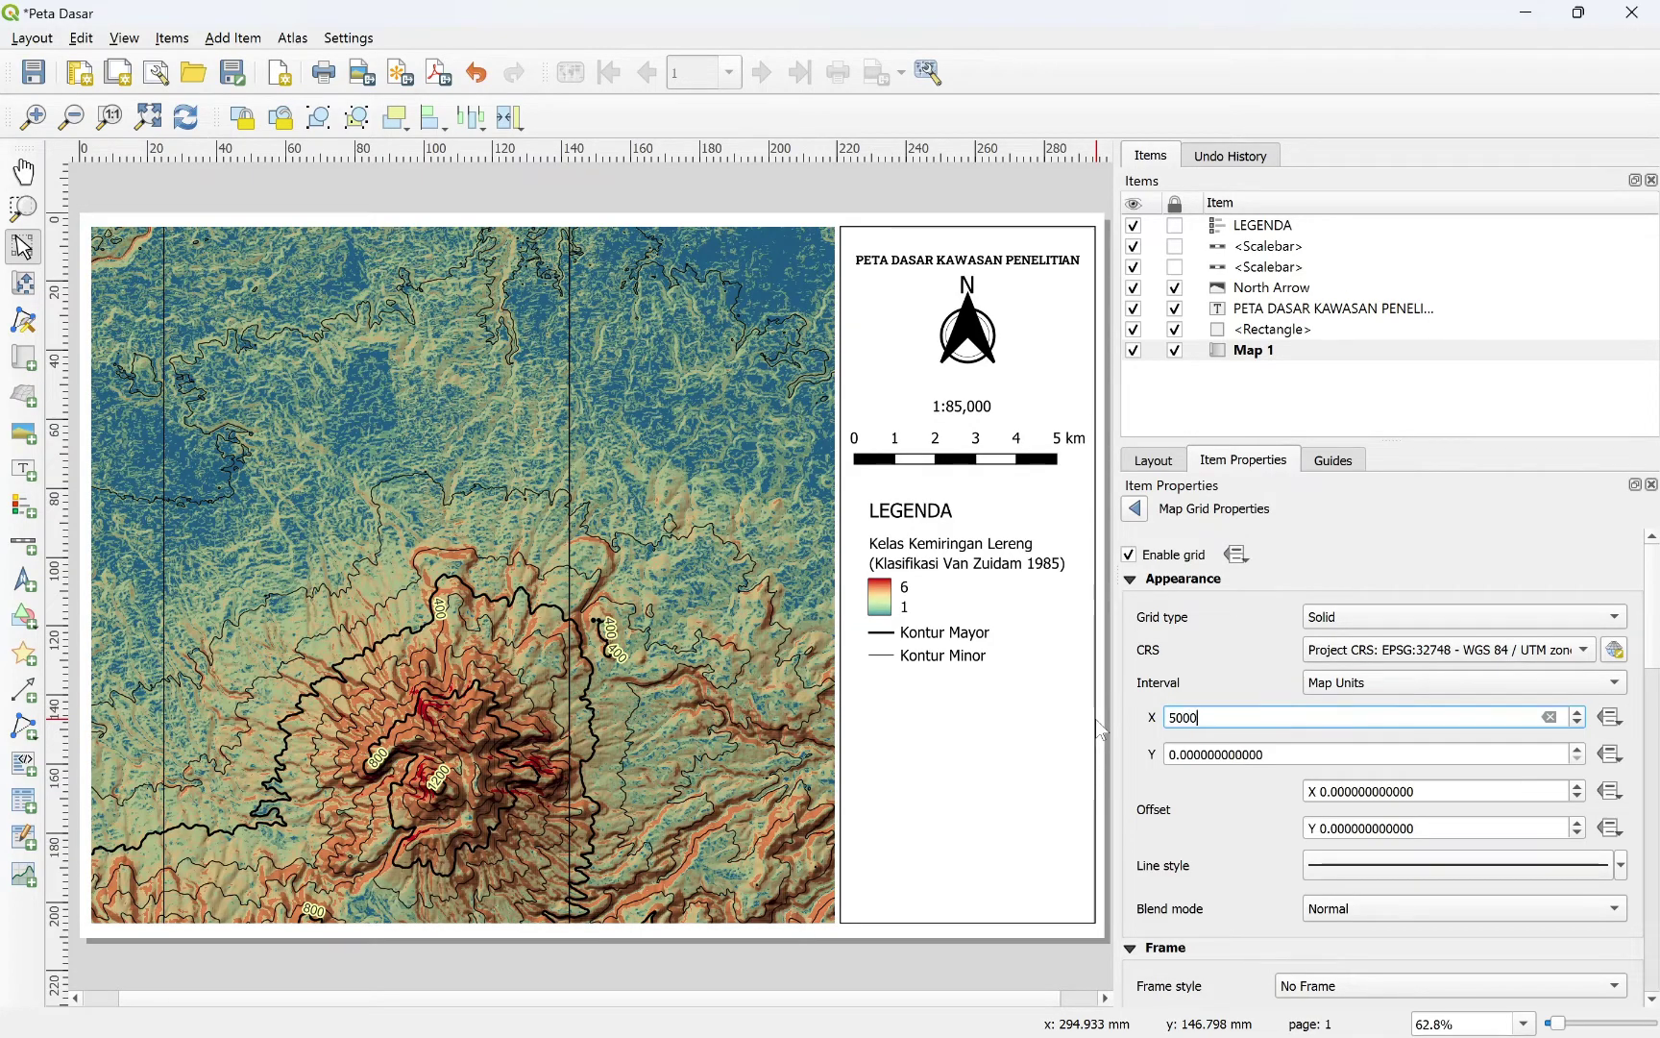
{"action": "key", "text": "Return"}
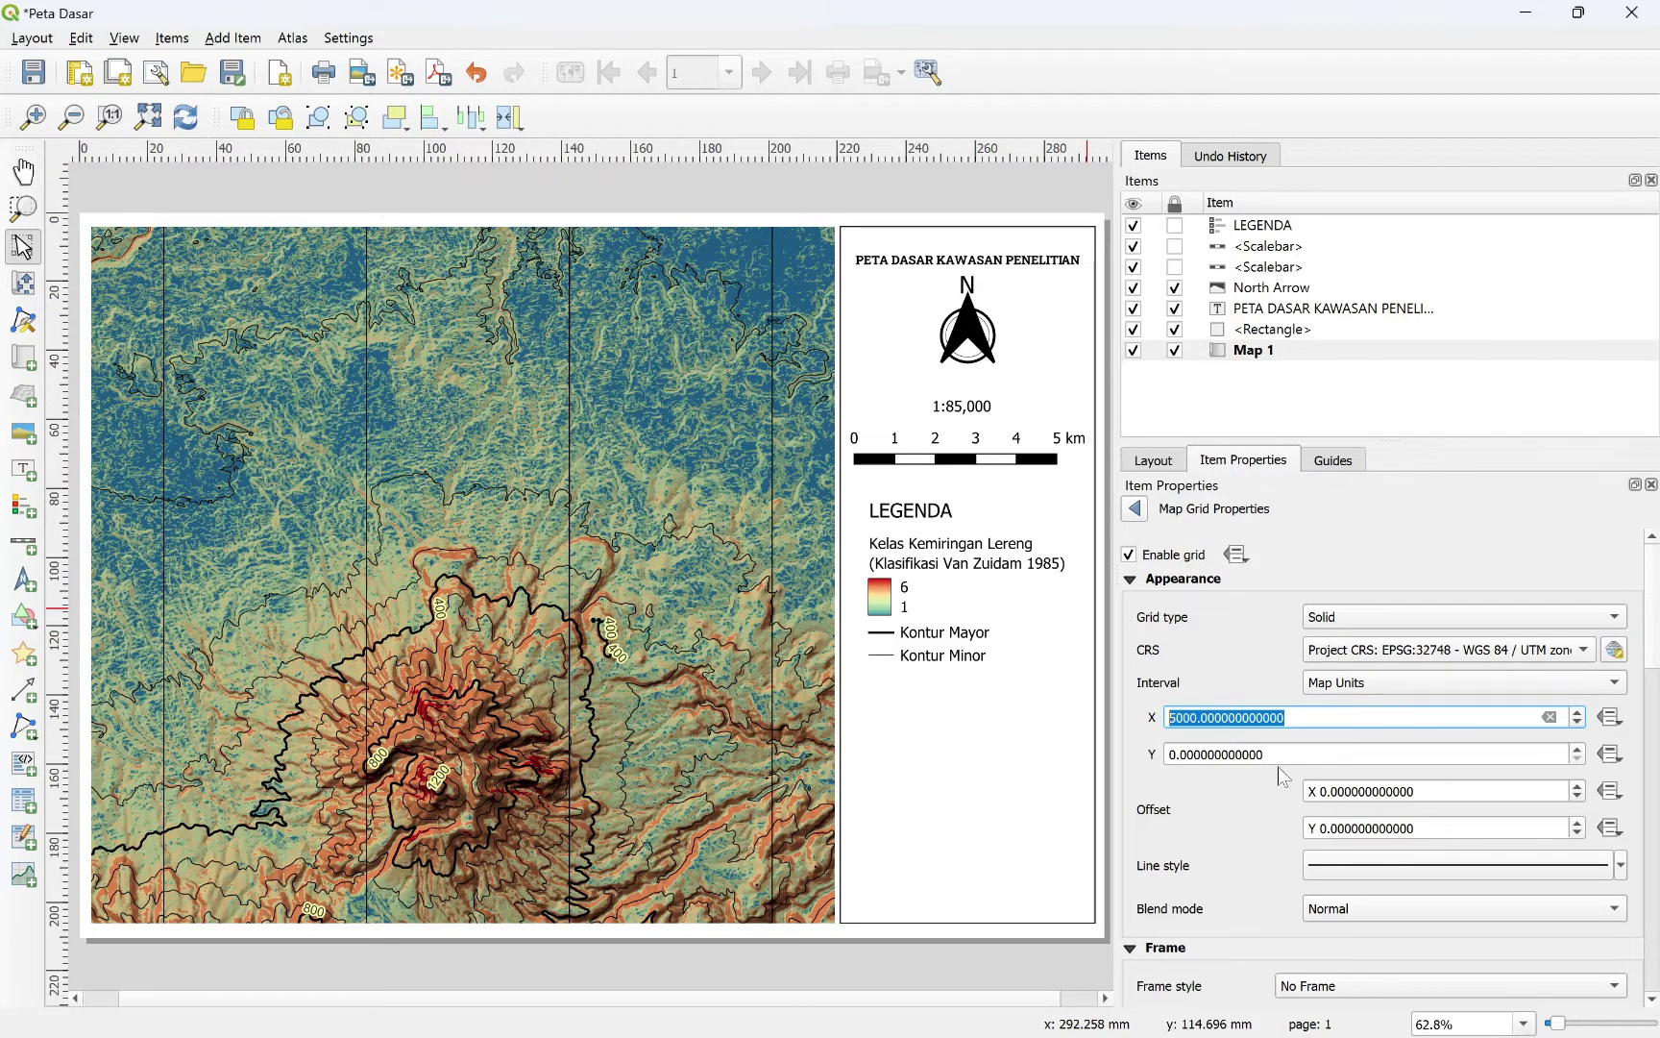
{"action": "left_click_drag", "start_coordinate": [1283, 754], "coordinate": [1146, 753]}
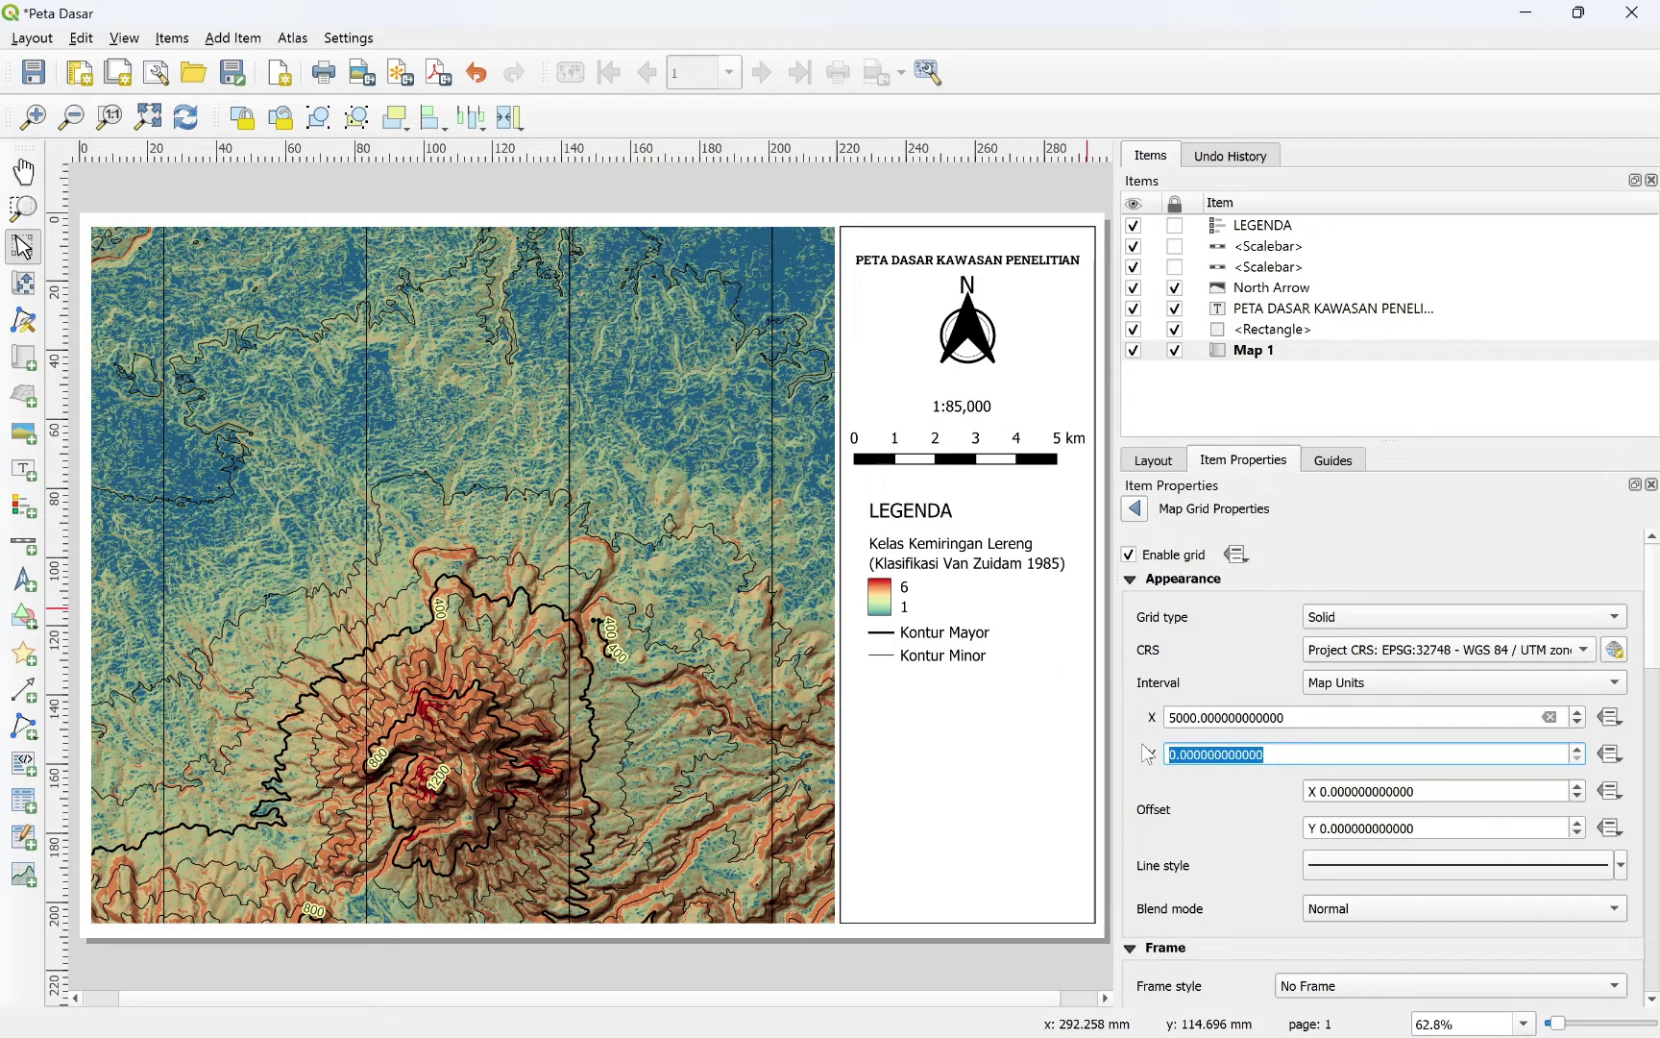
{"action": "type", "text": "5000"}
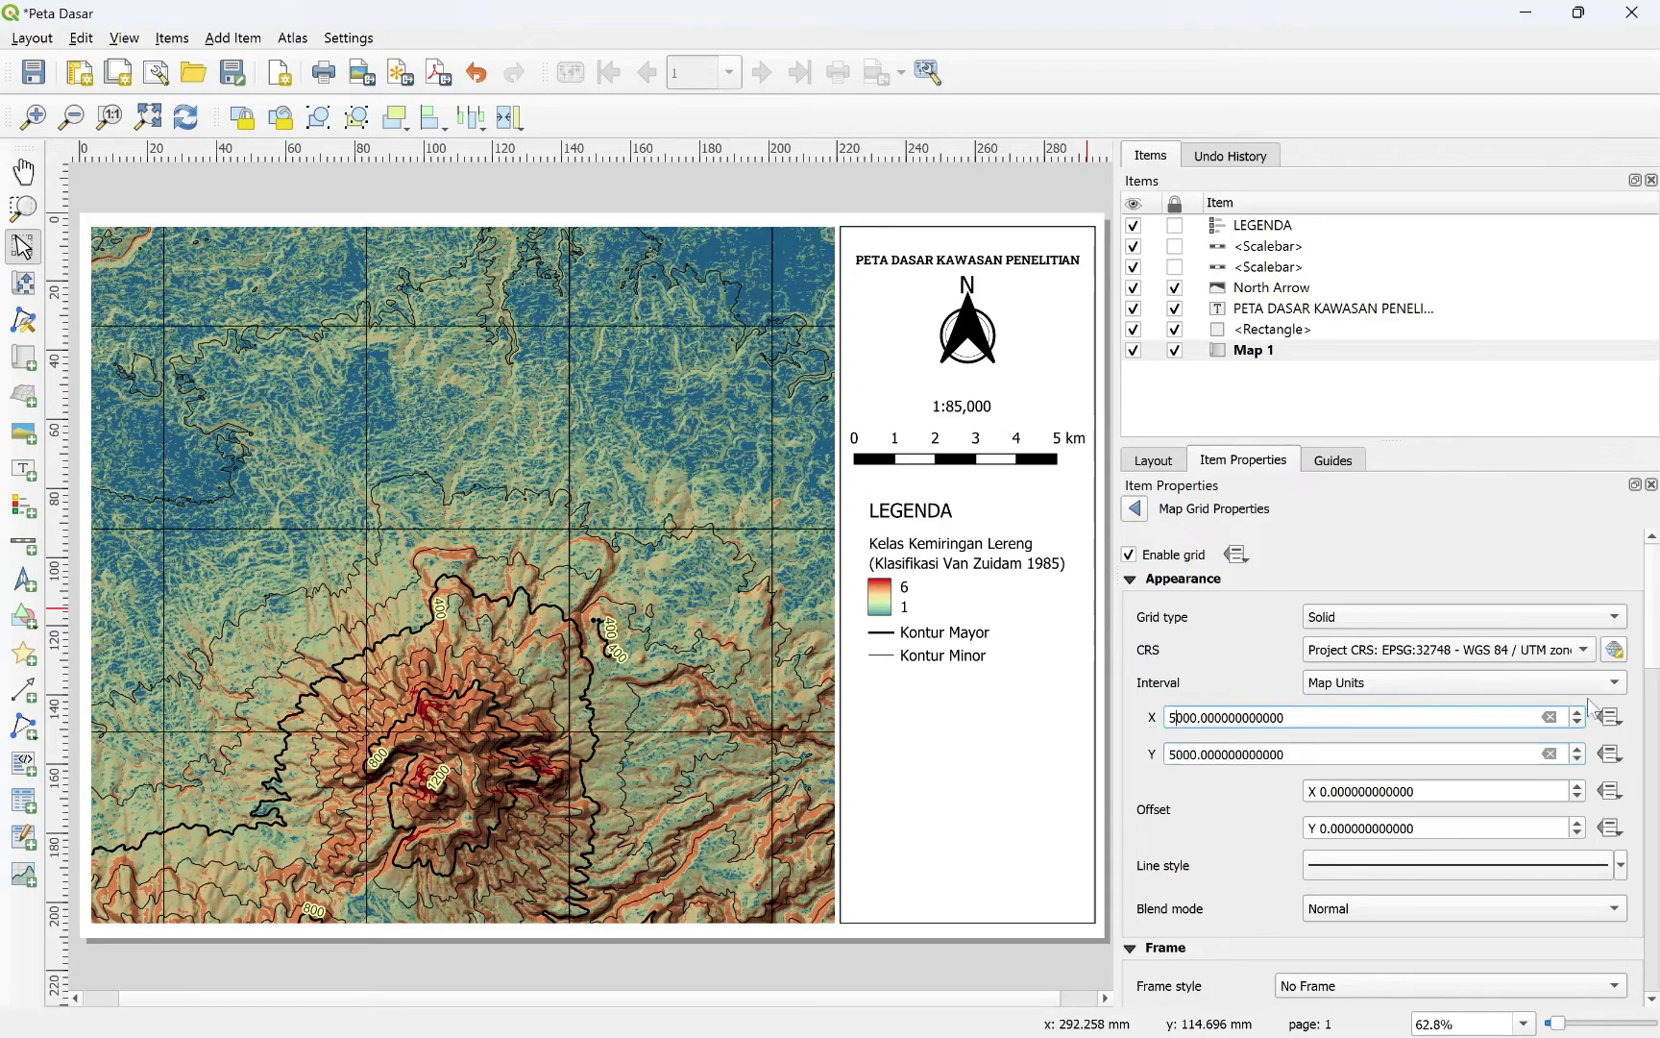
{"action": "key", "text": "Return"}
Step: Give the grid a Zebra frame and turn on drawing of its coordinates
{"action": "scroll", "coordinate": [1653, 658], "scroll_direction": "down", "scroll_amount": 1}
{"action": "scroll", "coordinate": [1653, 658], "scroll_direction": "down", "scroll_amount": 3}
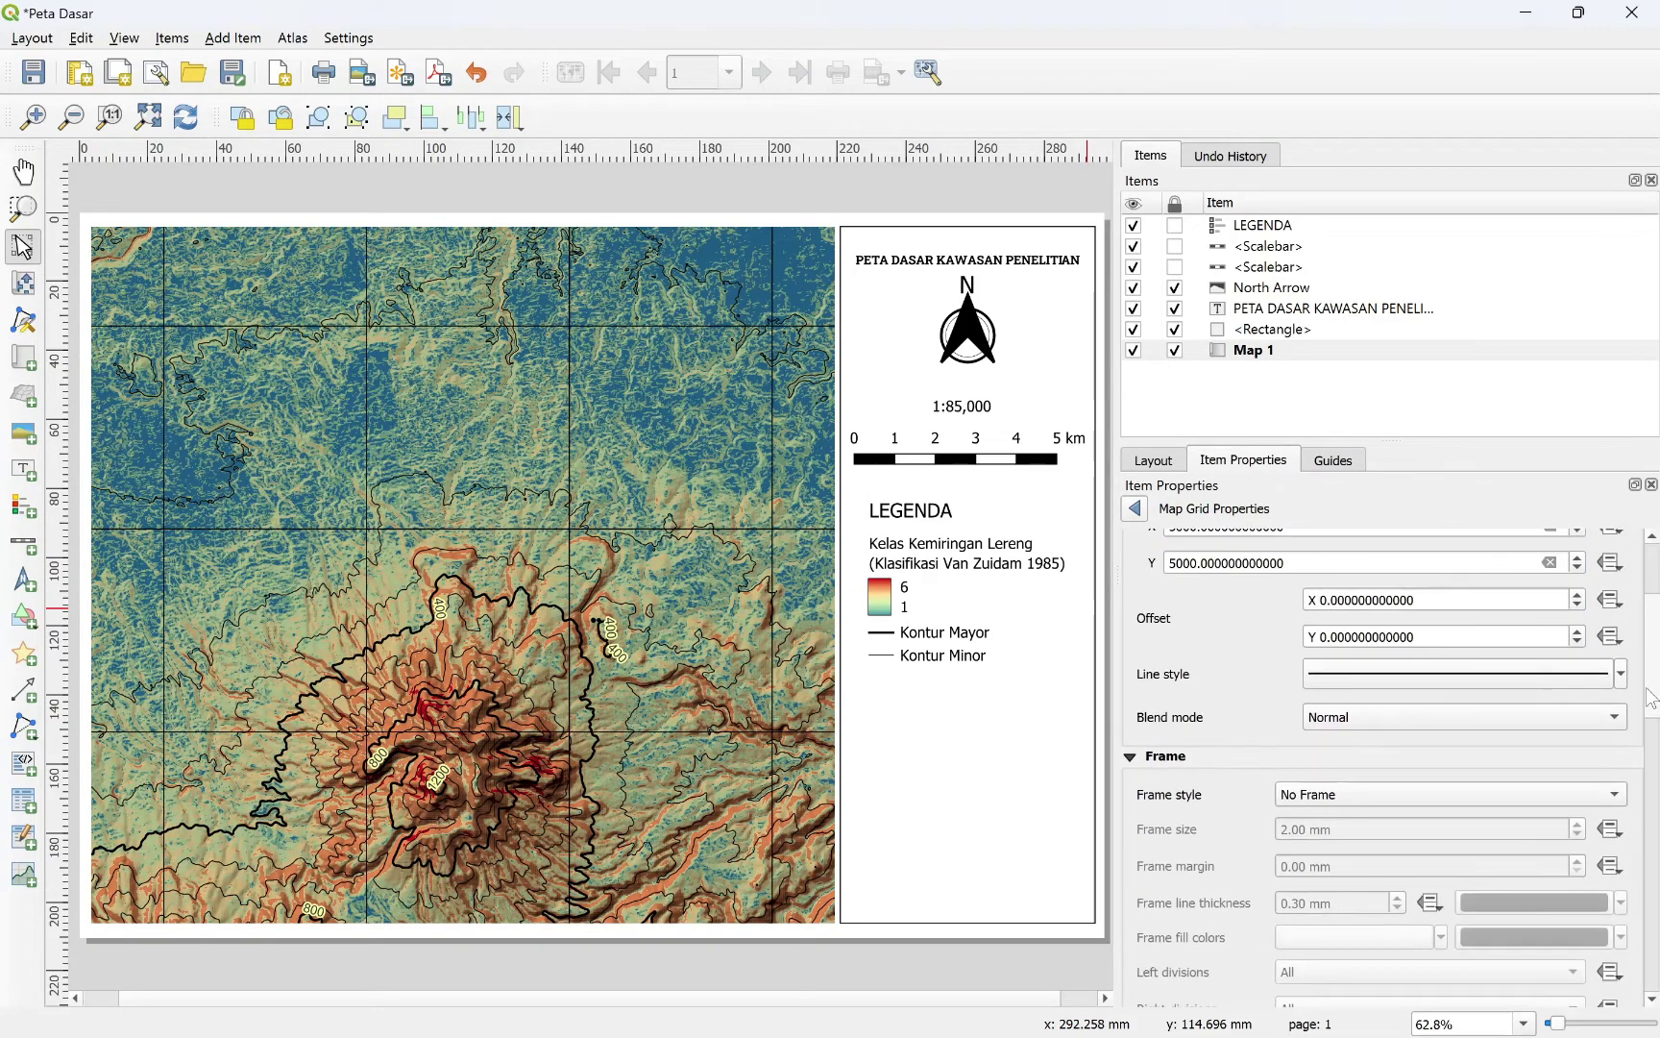
{"action": "left_click", "coordinate": [1311, 812]}
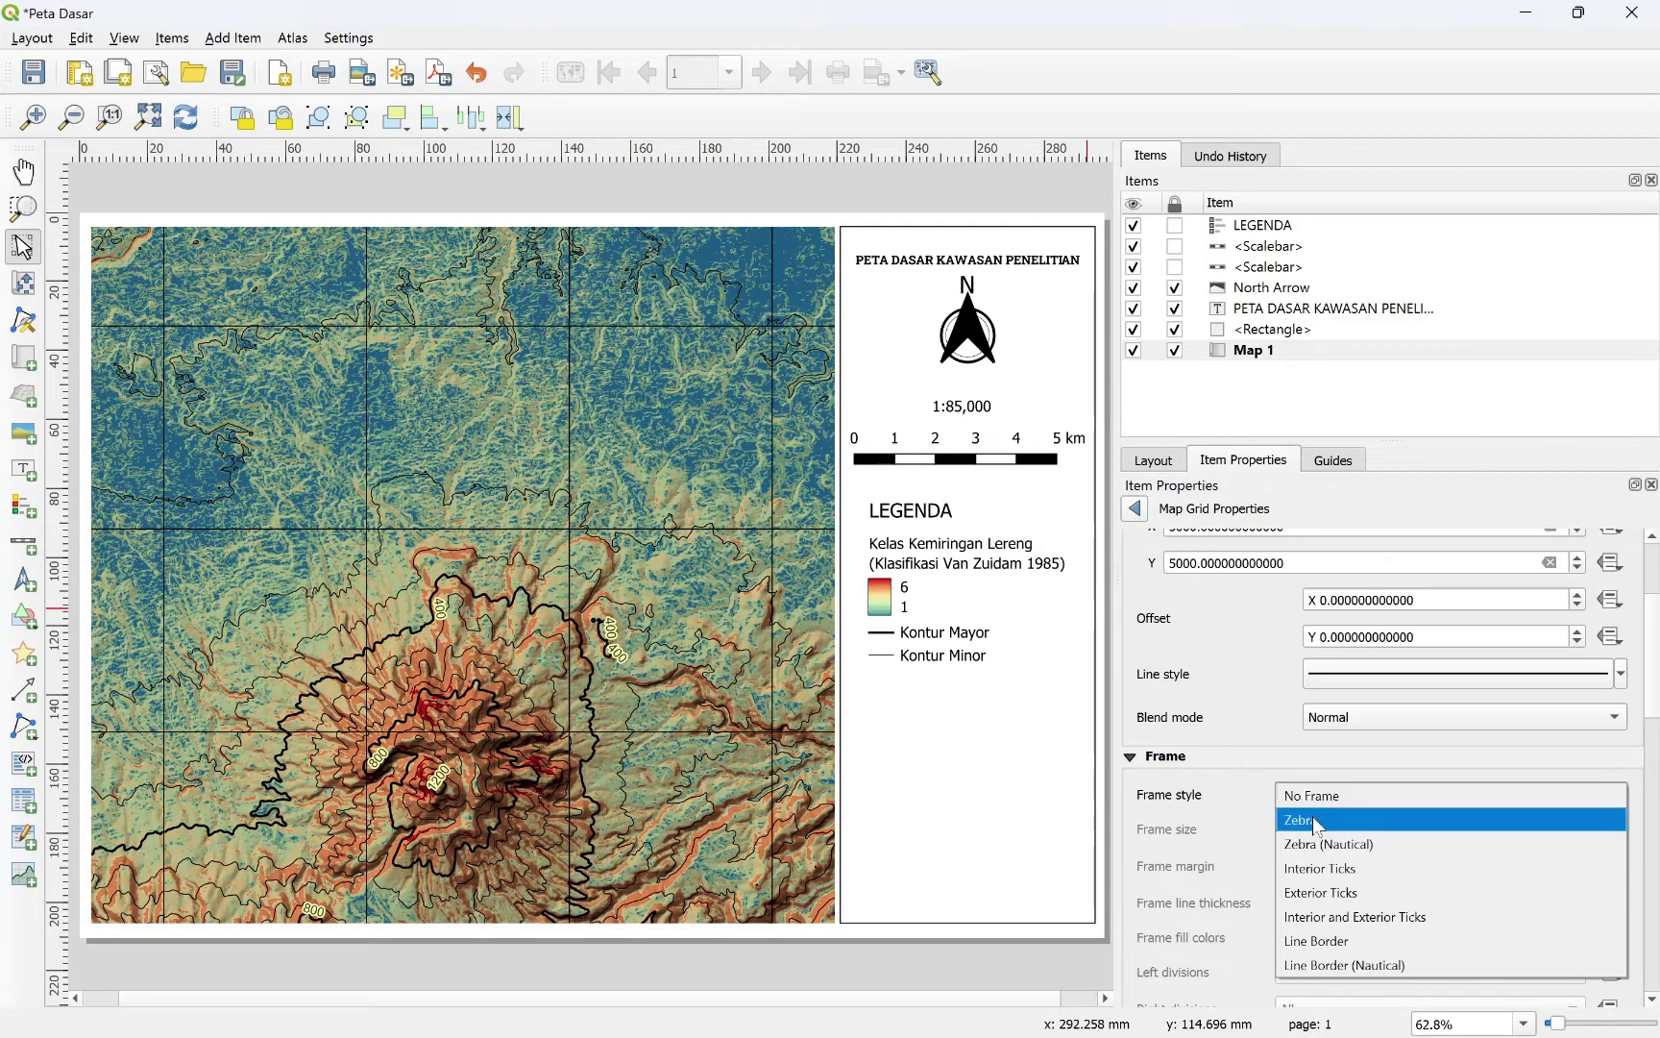
{"action": "left_click", "coordinate": [1314, 822]}
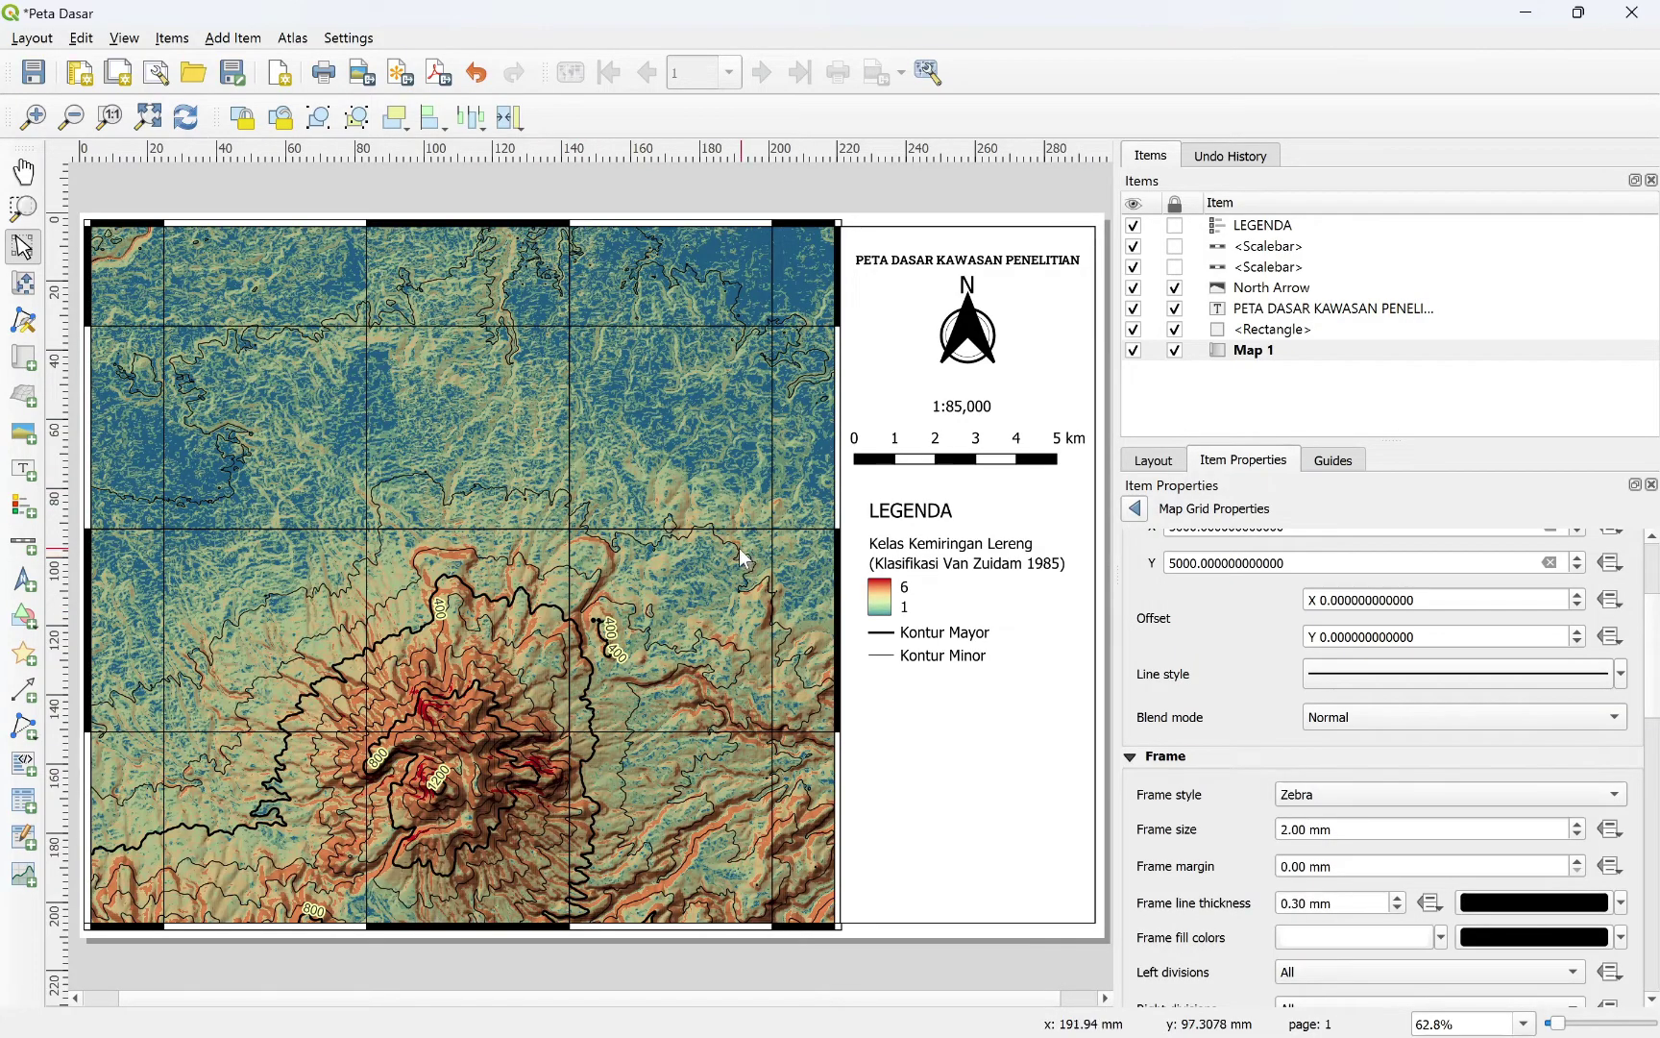
{"action": "scroll", "coordinate": [1610, 836], "scroll_direction": "down", "scroll_amount": 8}
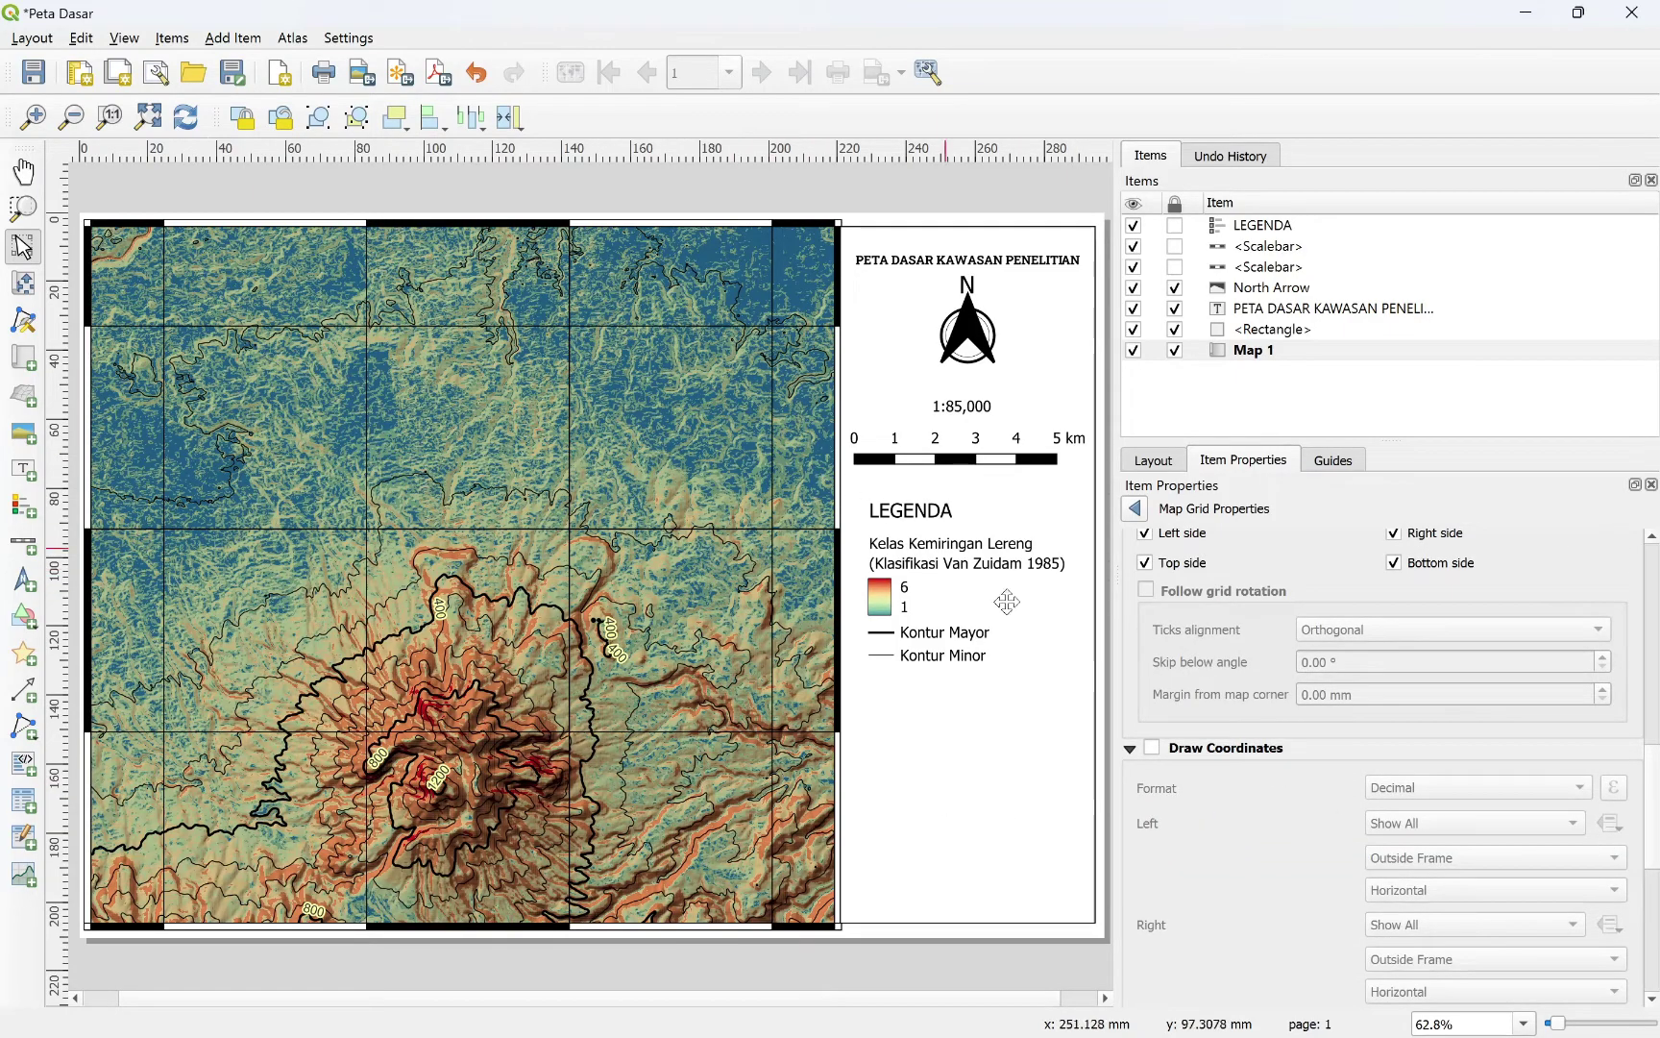
{"action": "left_click", "coordinate": [1152, 749]}
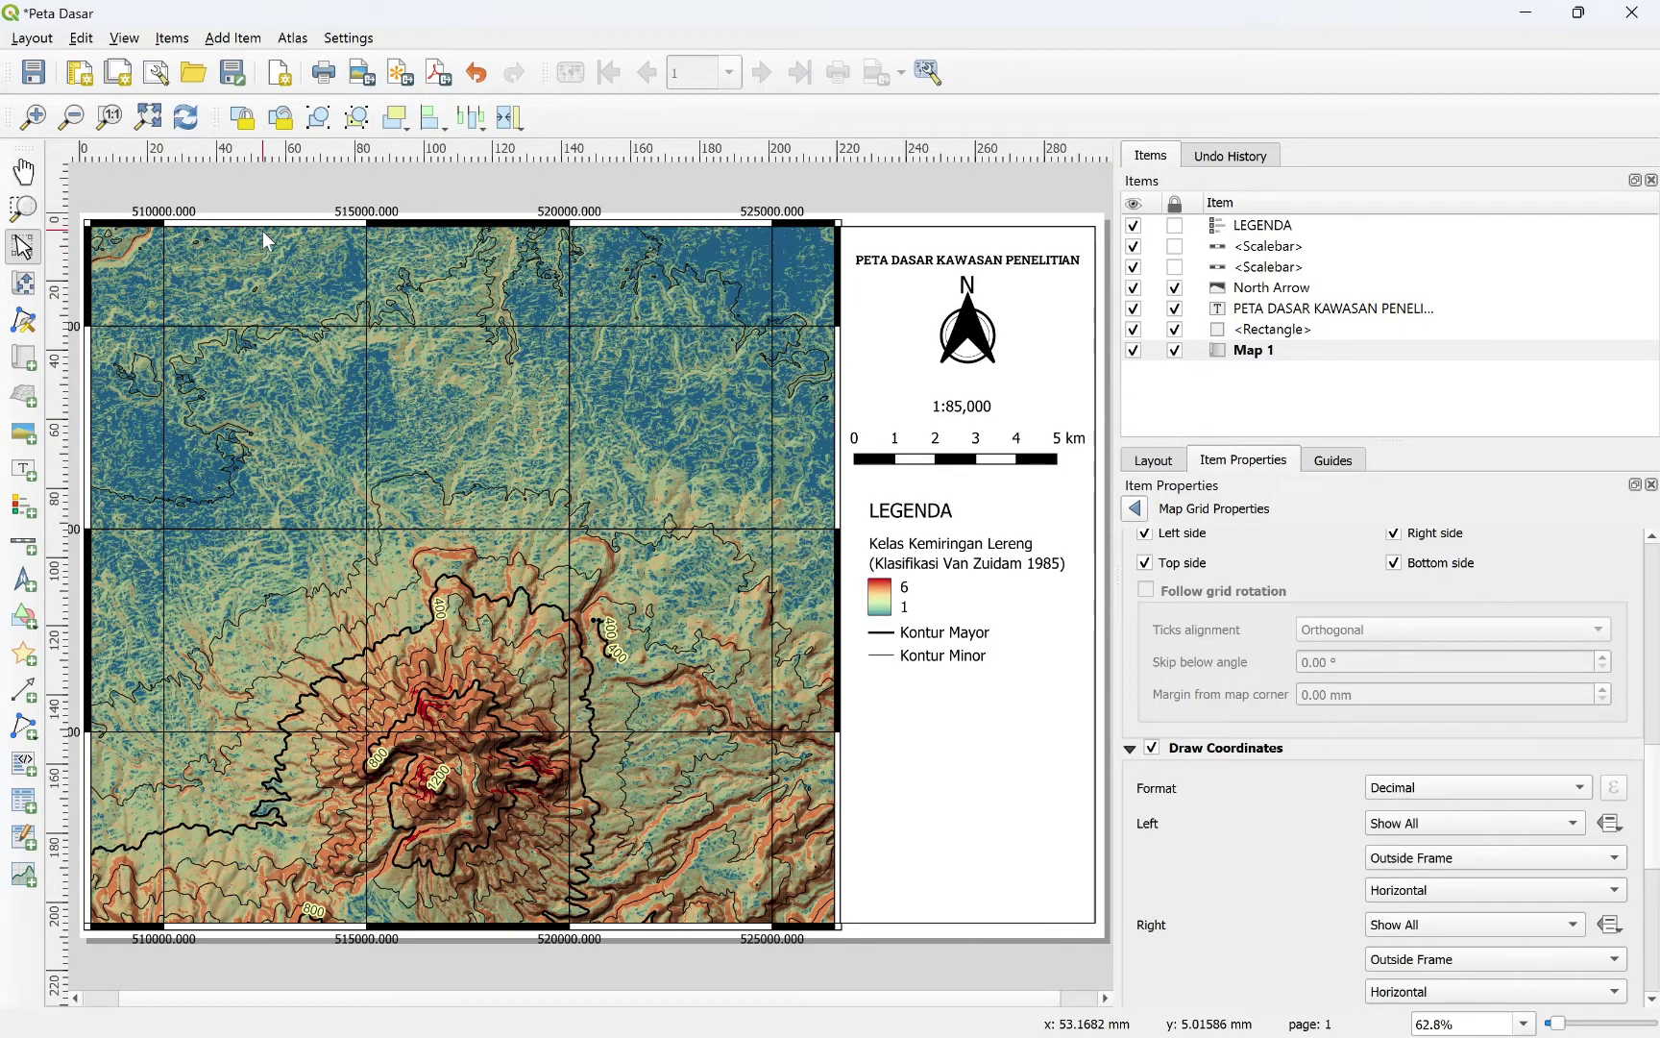
Step: Unlock Map 1 and pull in its top, left and right edges, with top and left about 8 mm from the page edges
{"action": "left_click", "coordinate": [335, 315]}
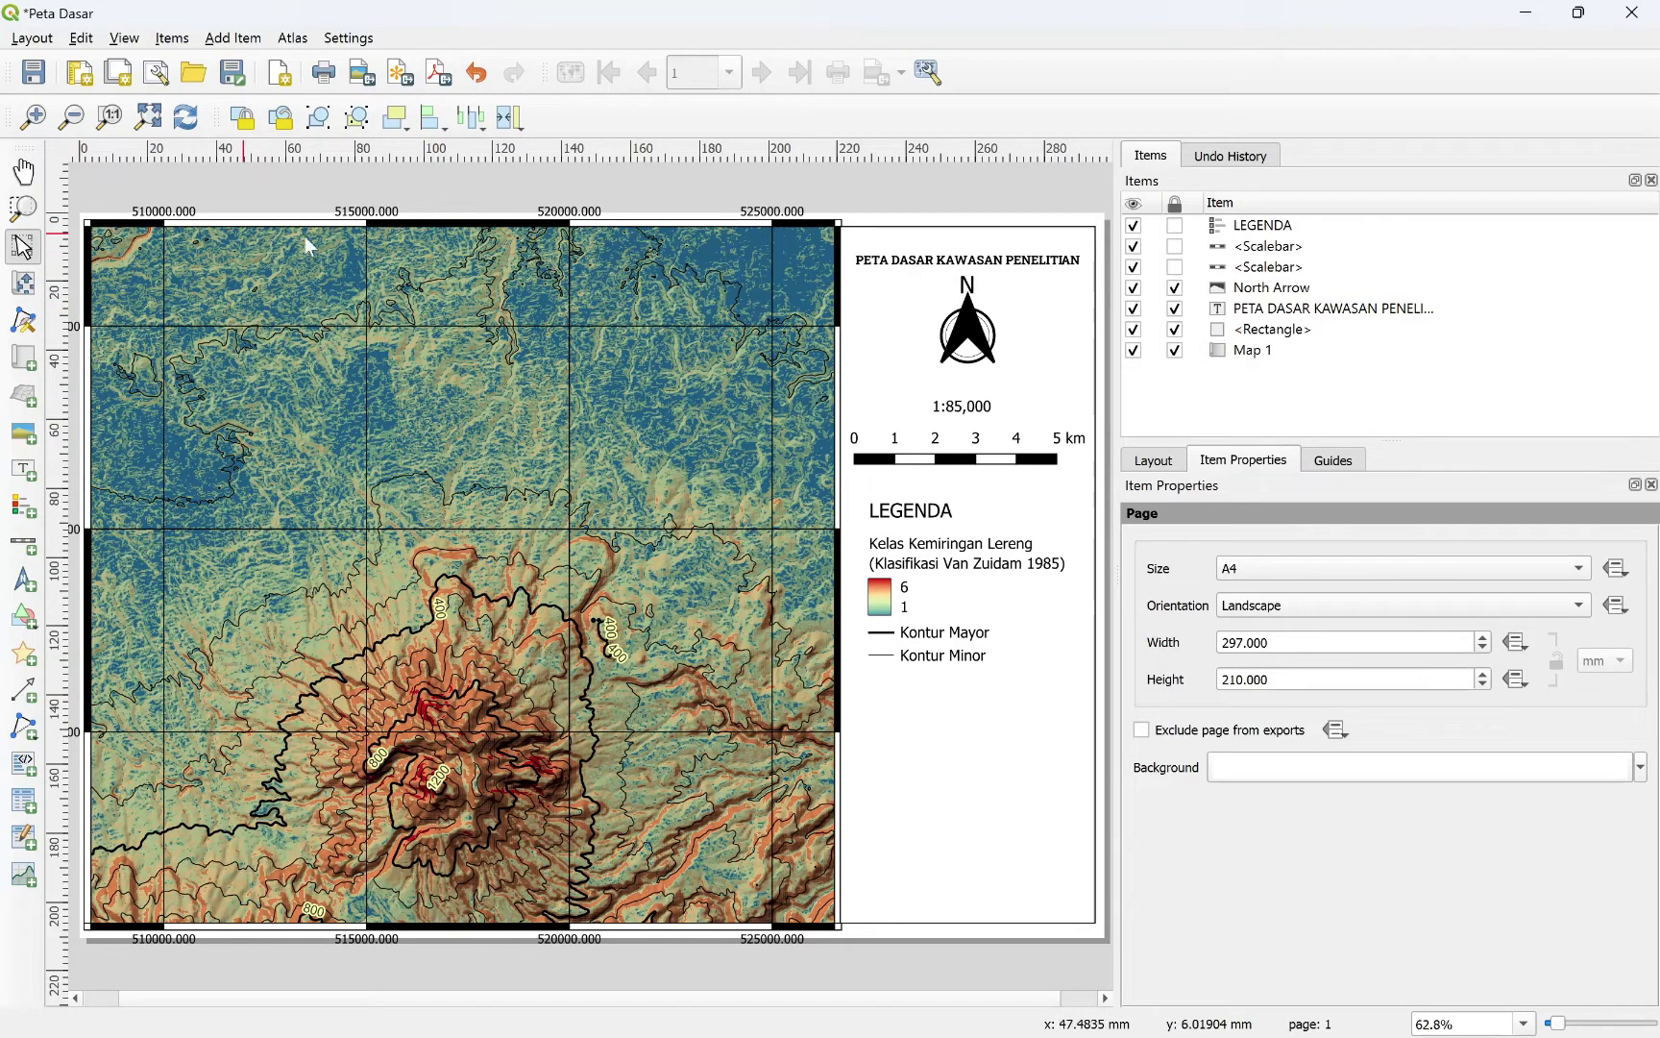
{"action": "left_click", "coordinate": [1175, 352]}
{"action": "left_click", "coordinate": [463, 239]}
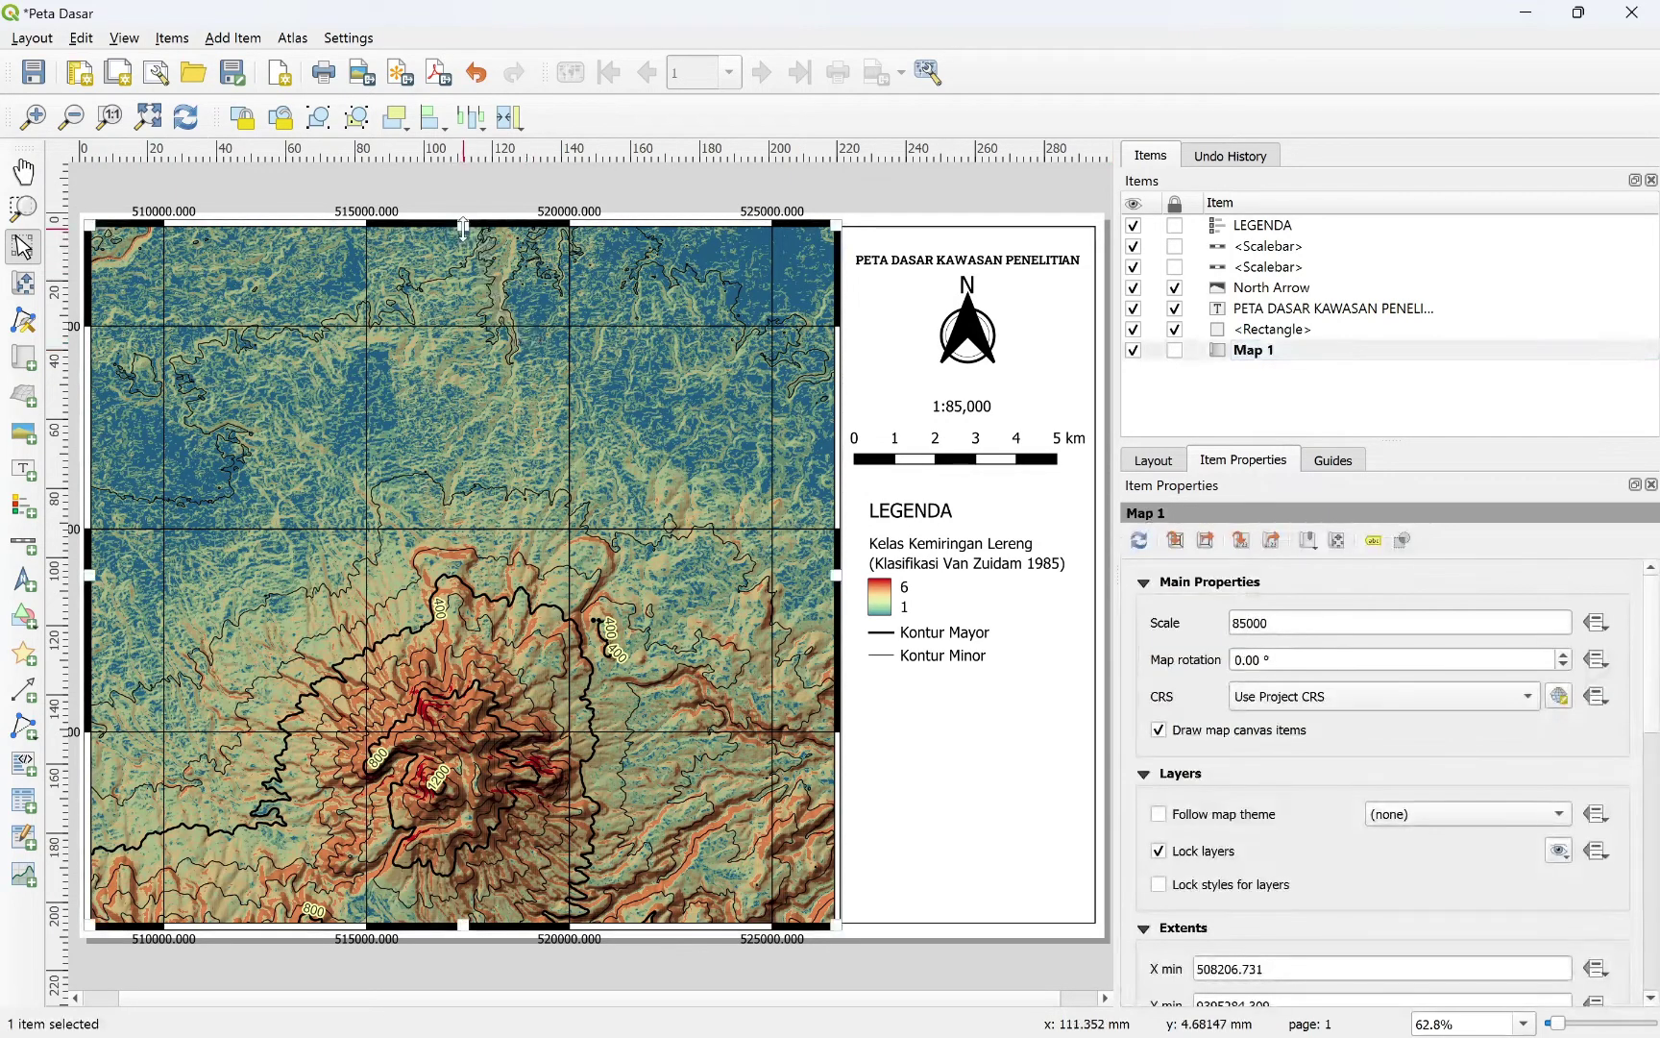
{"action": "left_click_drag", "start_coordinate": [462, 239], "coordinate": [462, 240]}
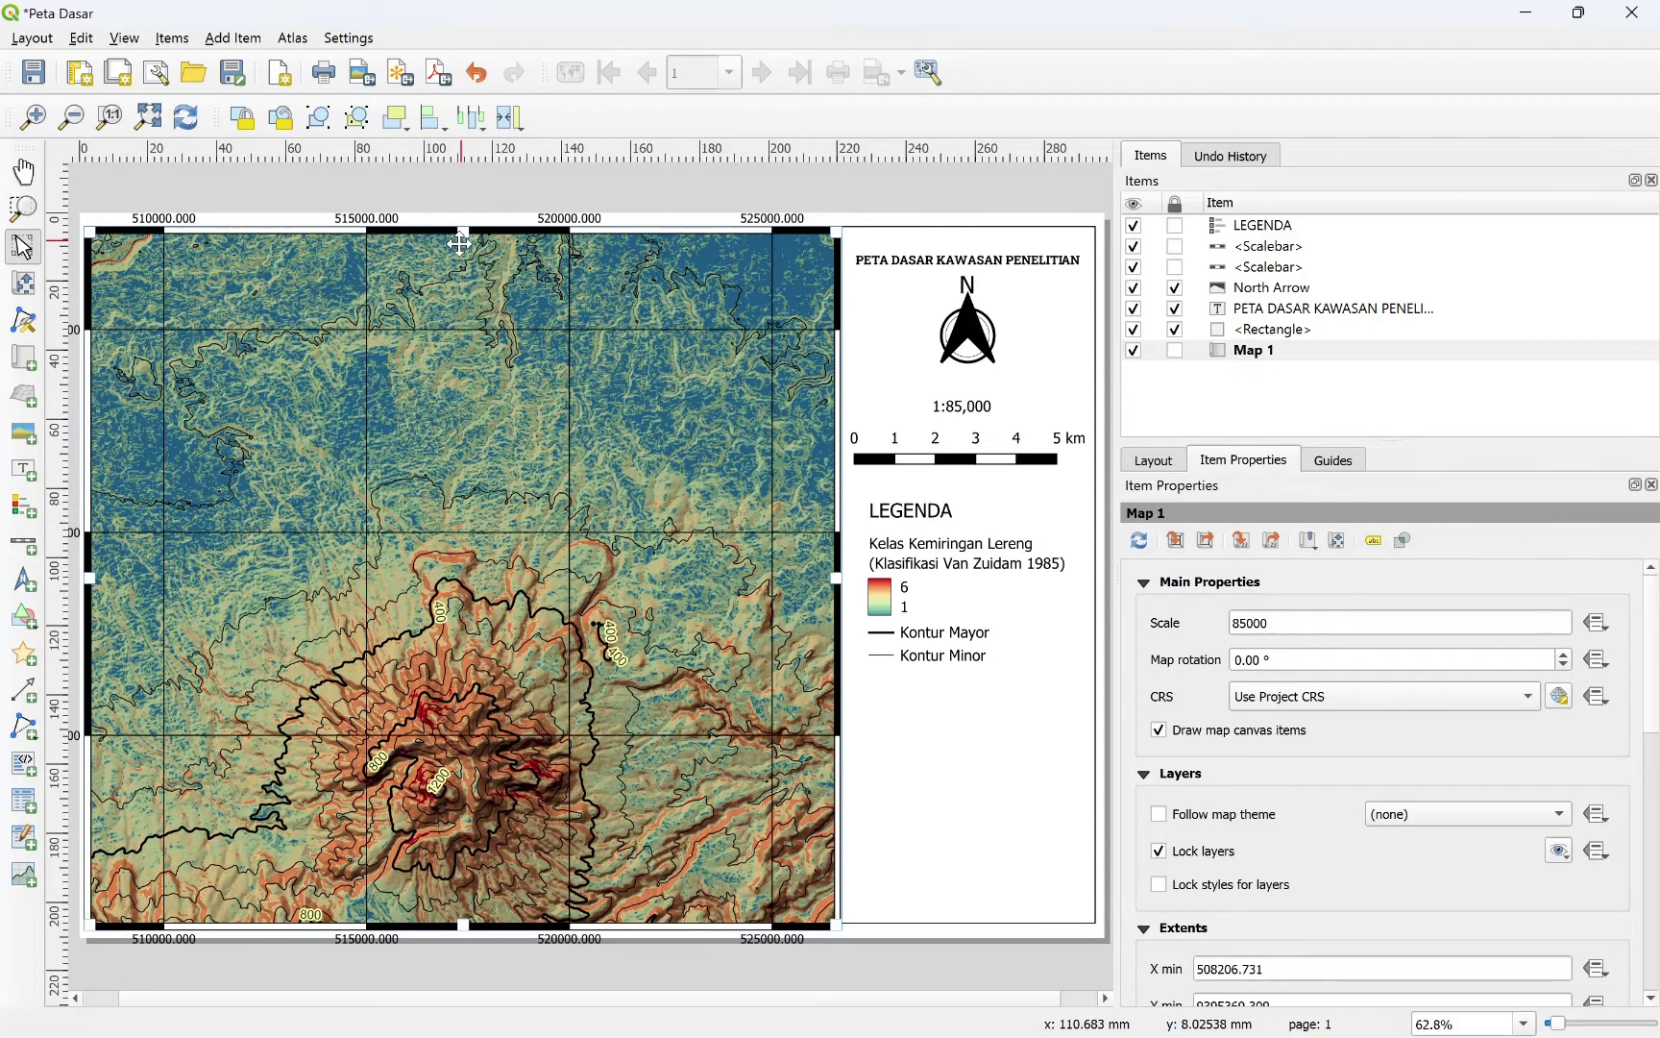
{"action": "left_click_drag", "start_coordinate": [88, 577], "coordinate": [144, 582]}
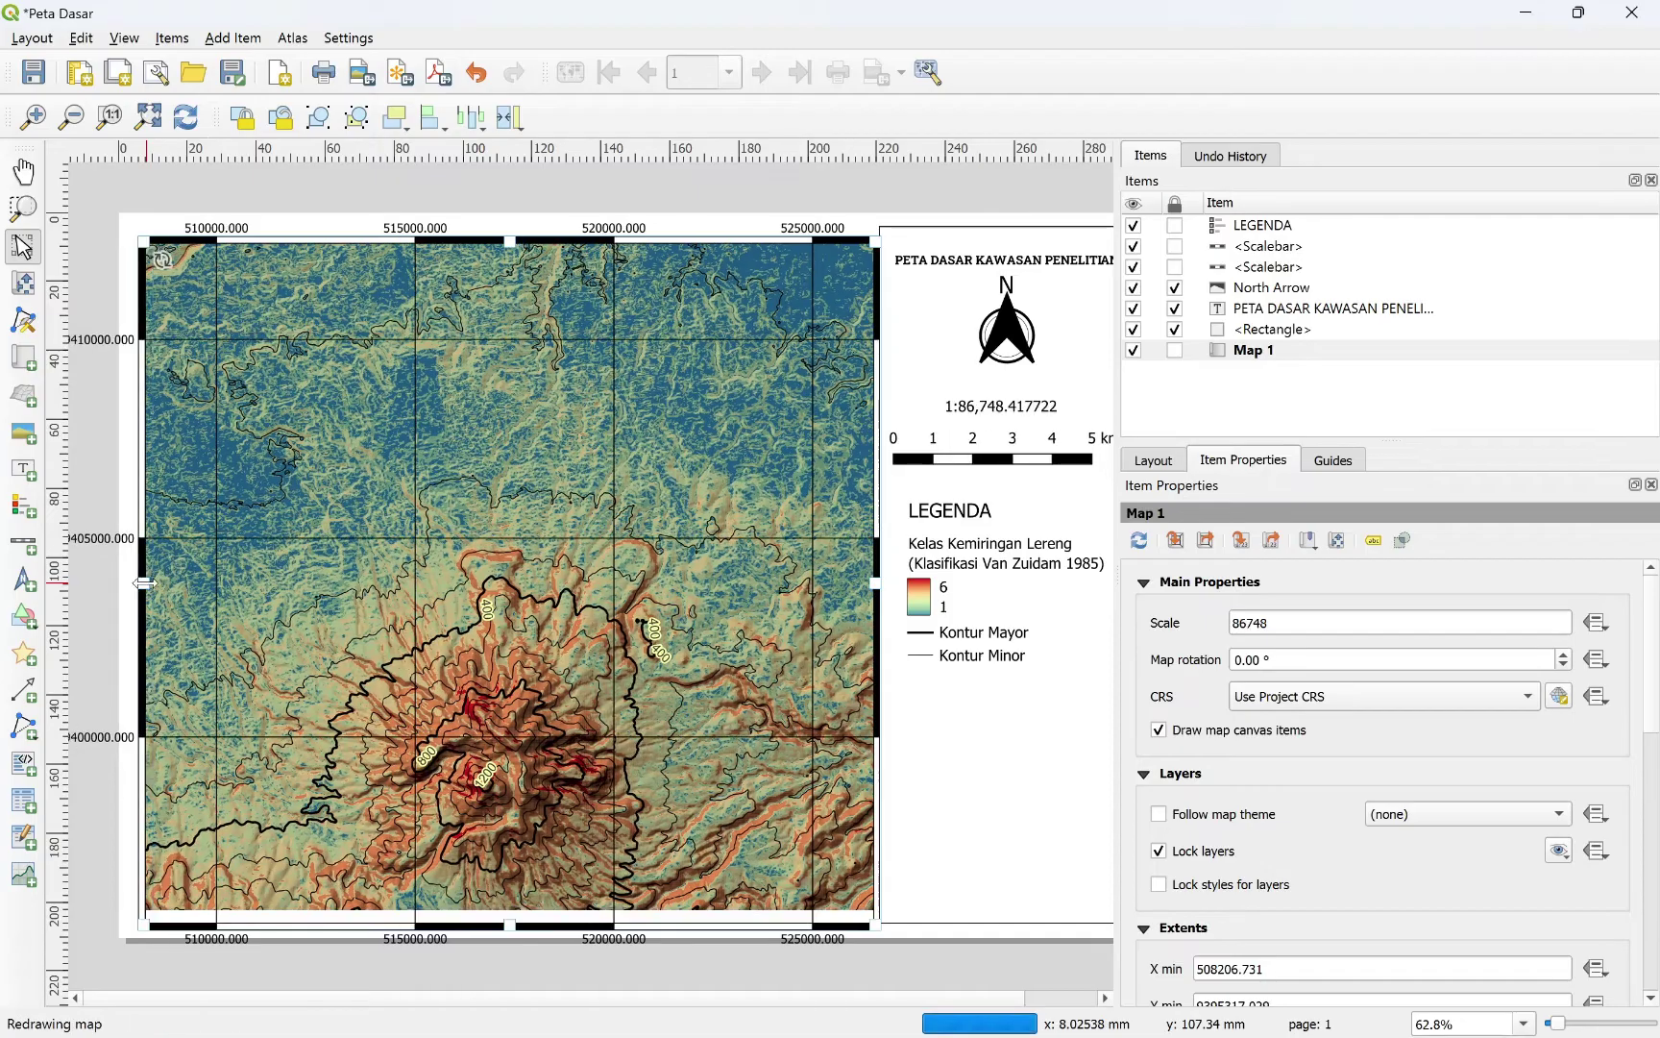
{"action": "left_click_drag", "start_coordinate": [869, 577], "coordinate": [859, 583]}
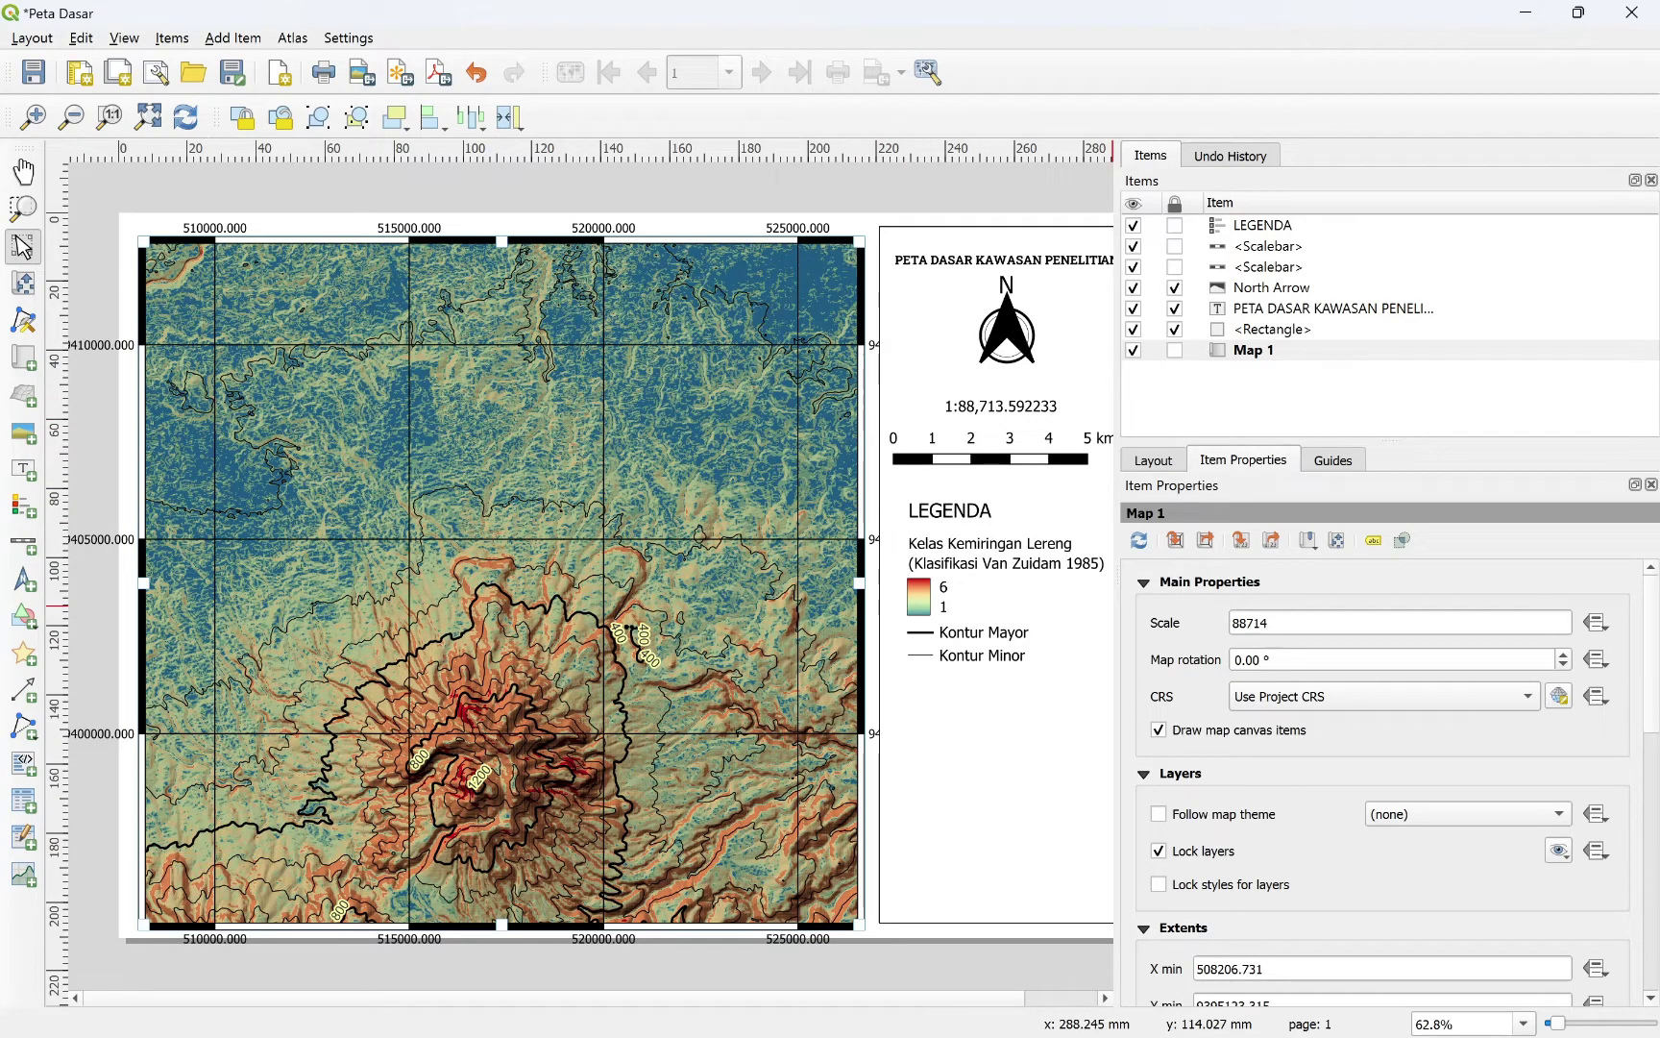
Step: Set the scale of Map 1 to 85000 and lock the map item
{"action": "double_click", "coordinate": [1249, 623]}
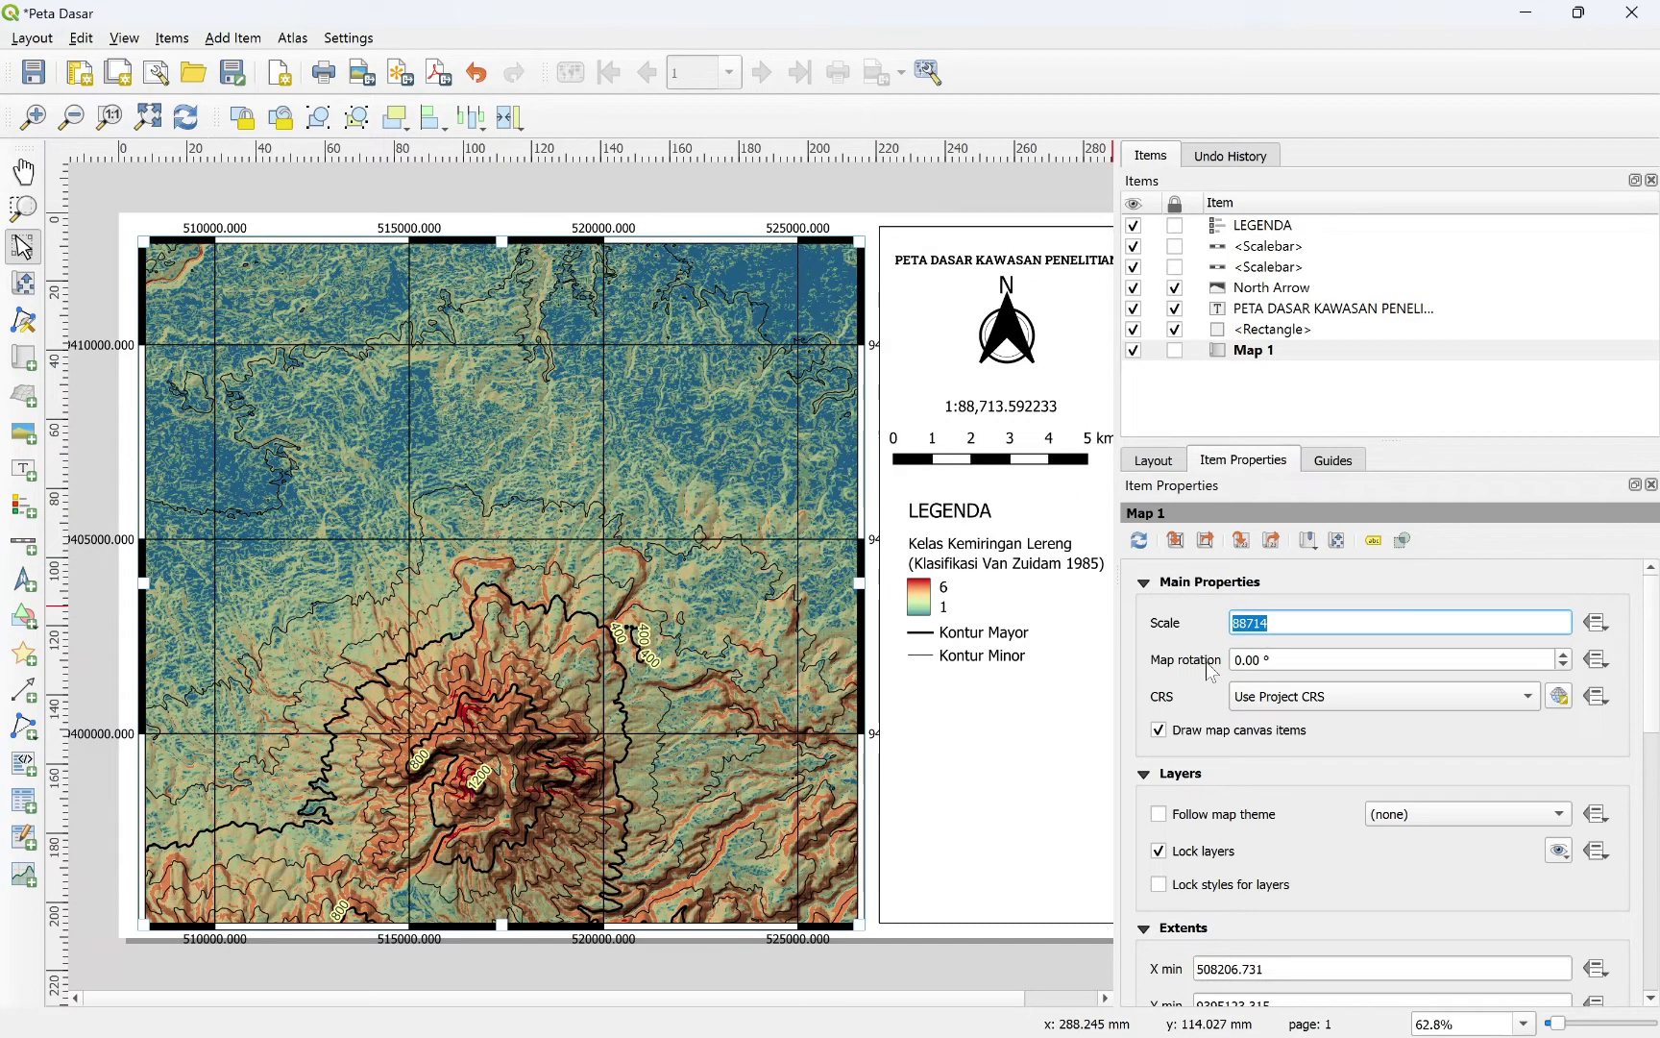
{"action": "type", "text": "85000"}
{"action": "key", "text": "Return"}
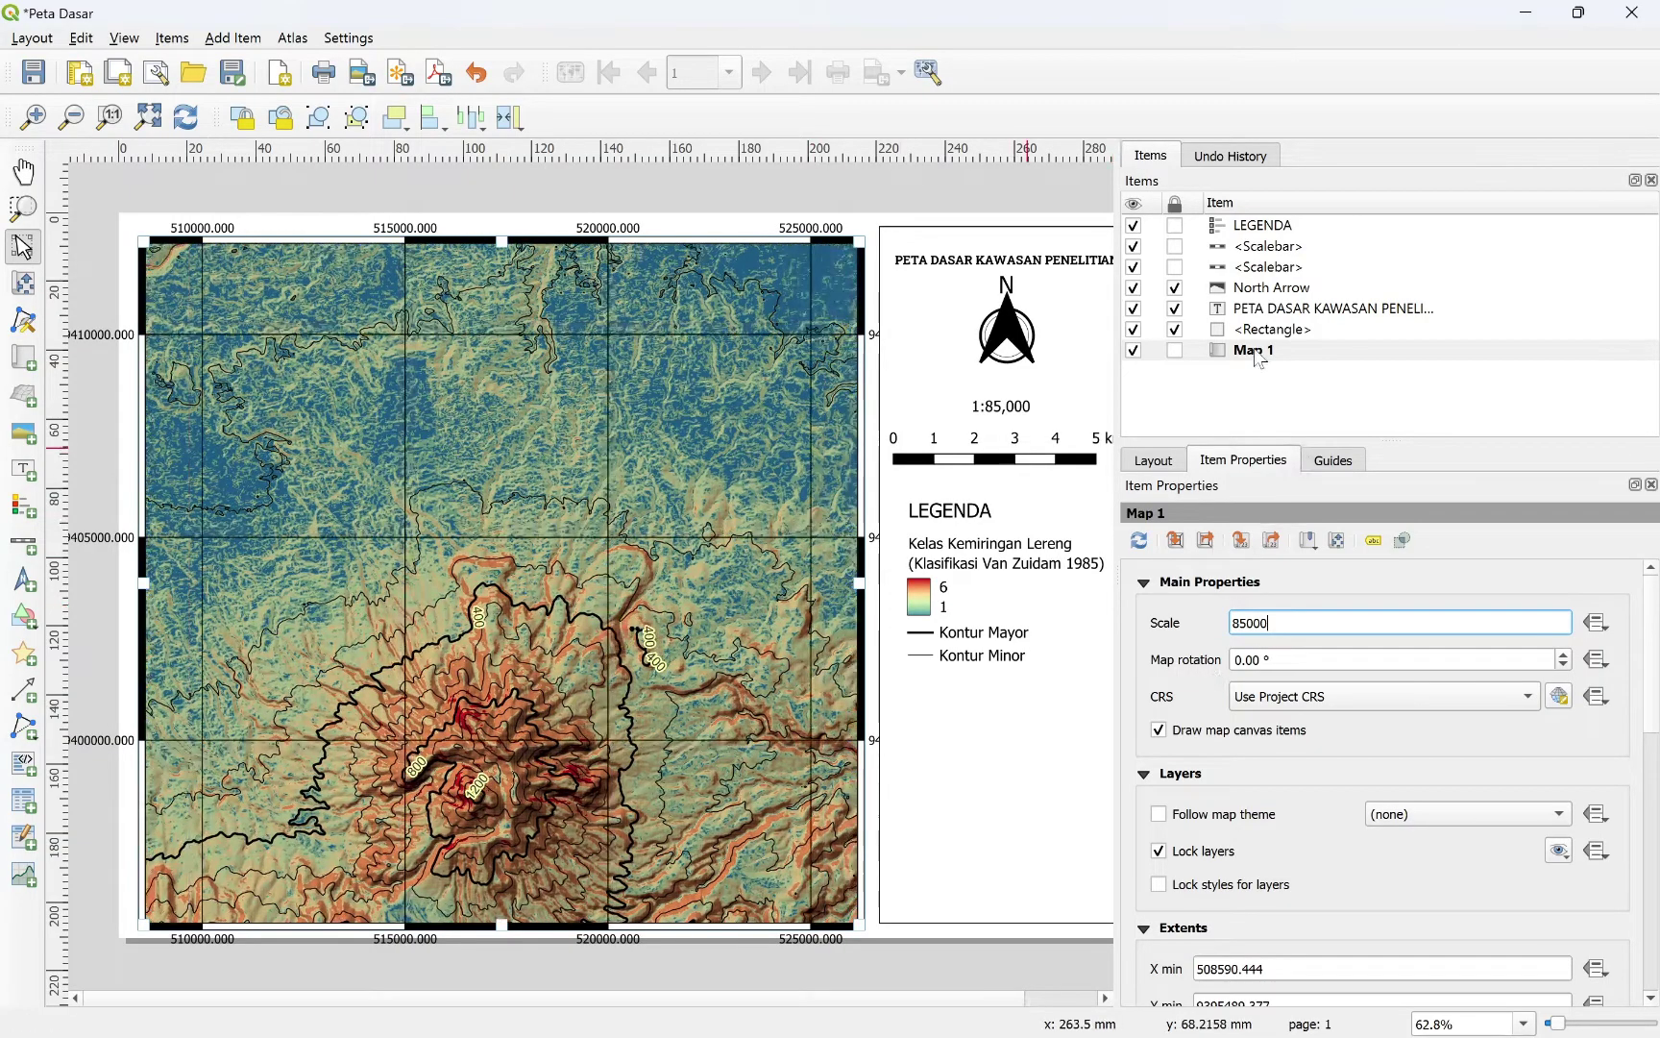
{"action": "left_click", "coordinate": [1173, 350]}
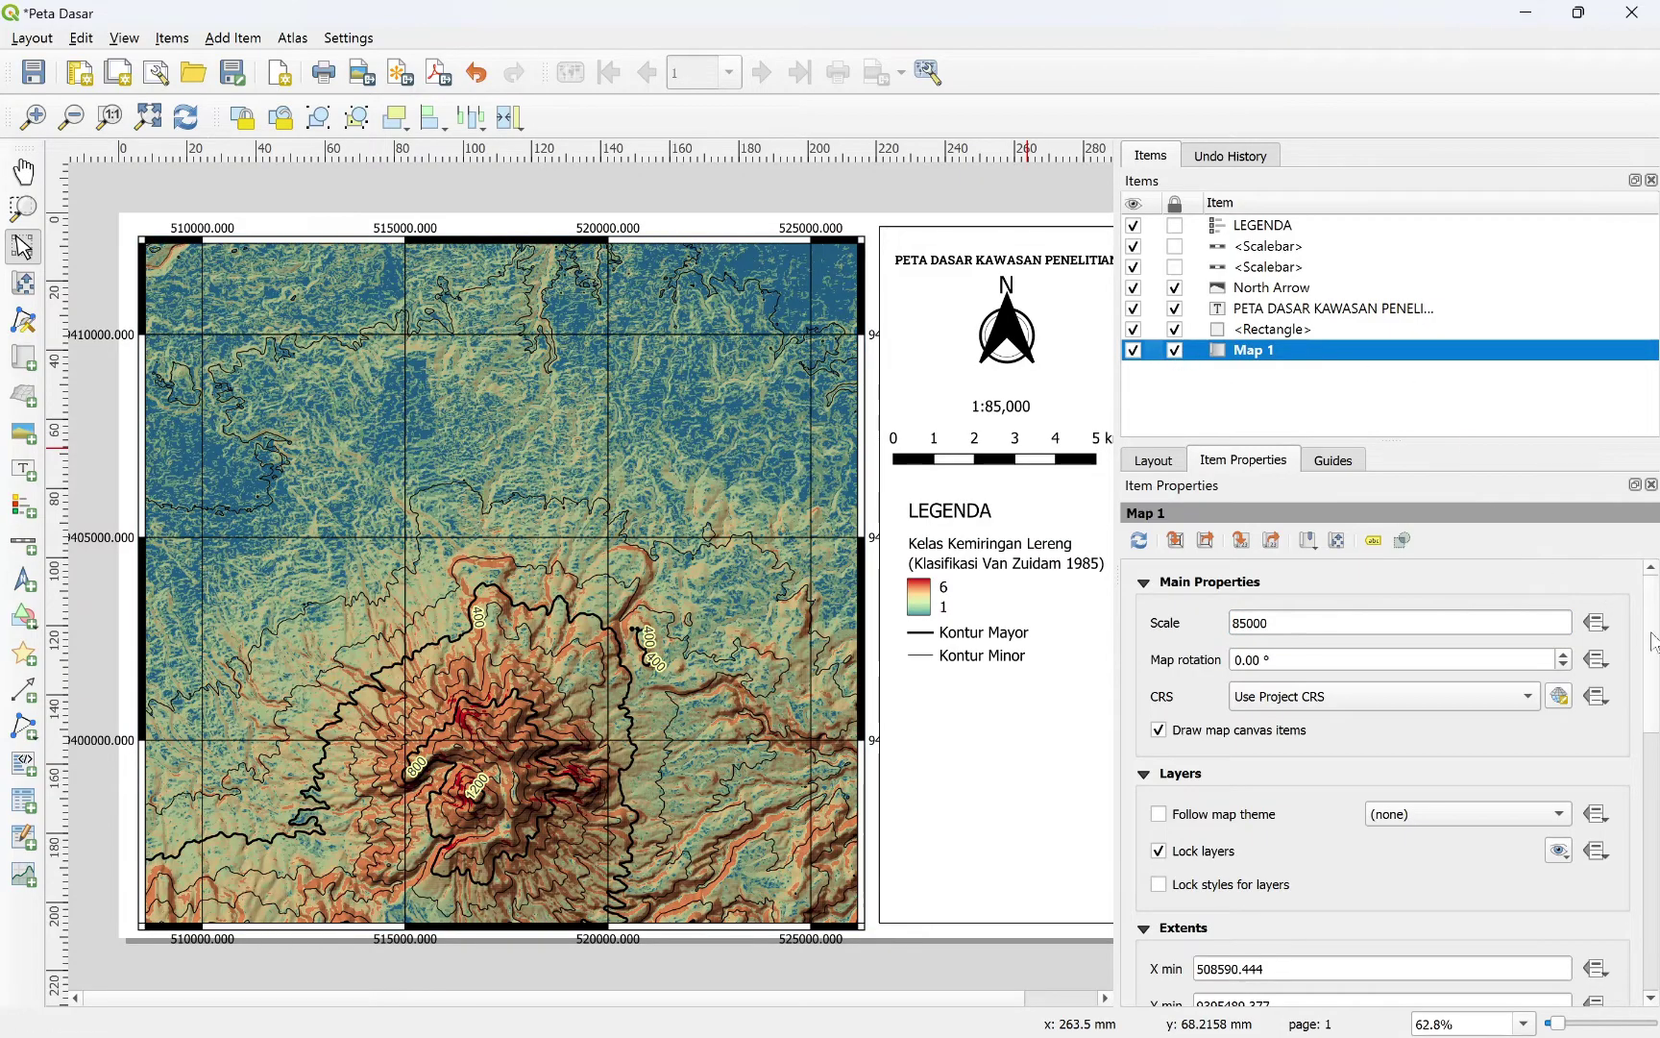
Step: Reopen Grid 1 of Map 1 for modification and set its left coordinate labels to Vertical Ascending
{"action": "left_click_drag", "start_coordinate": [1653, 642], "coordinate": [1645, 780]}
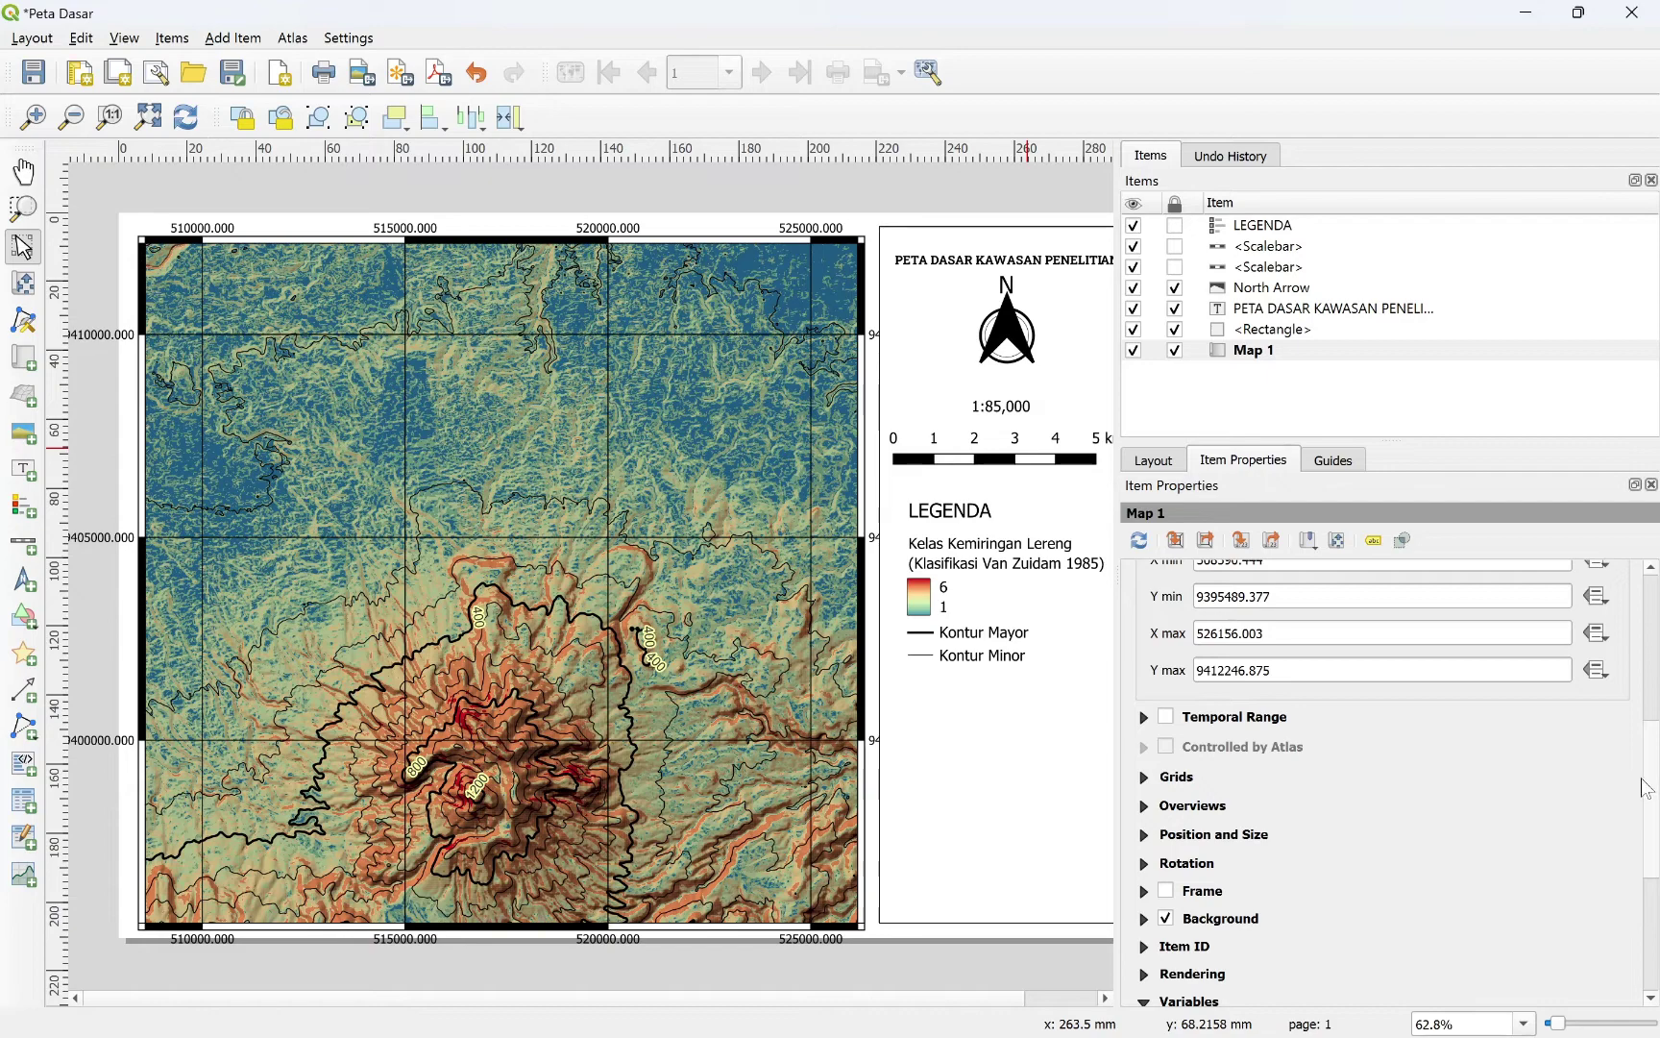
{"action": "left_click", "coordinate": [1145, 776]}
{"action": "left_click", "coordinate": [1220, 818]}
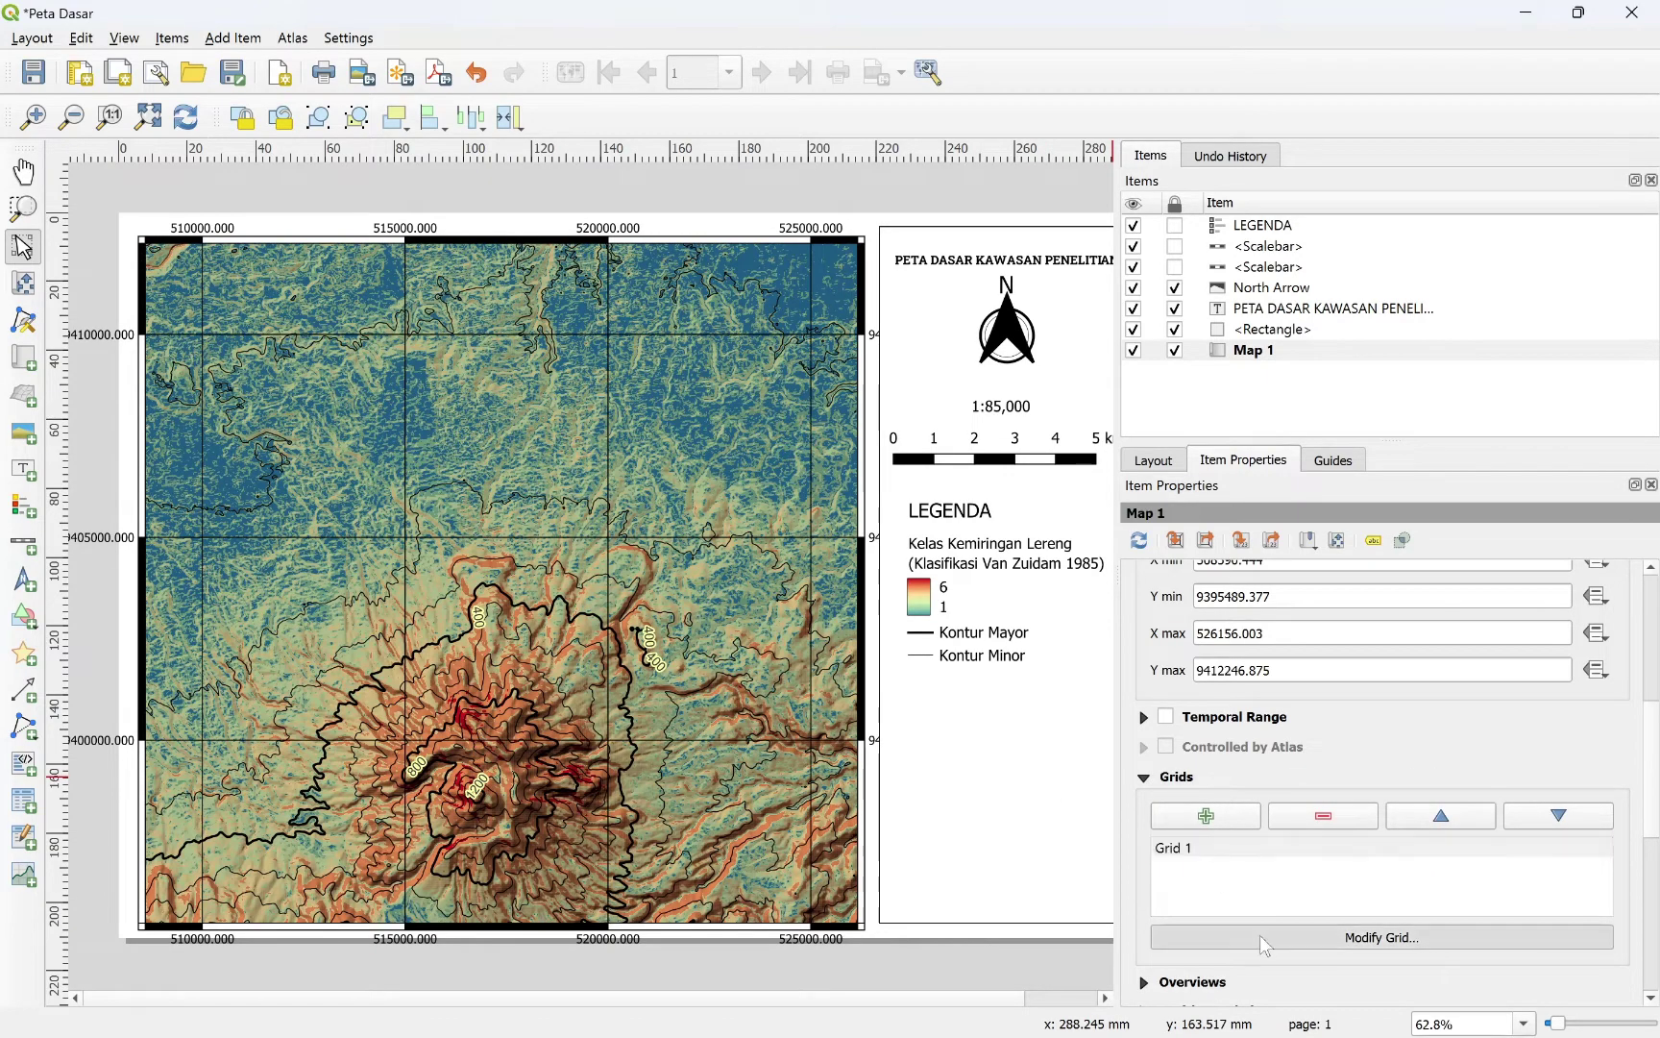
{"action": "left_click", "coordinate": [1260, 935]}
{"action": "left_click_drag", "start_coordinate": [1647, 650], "coordinate": [1650, 875]}
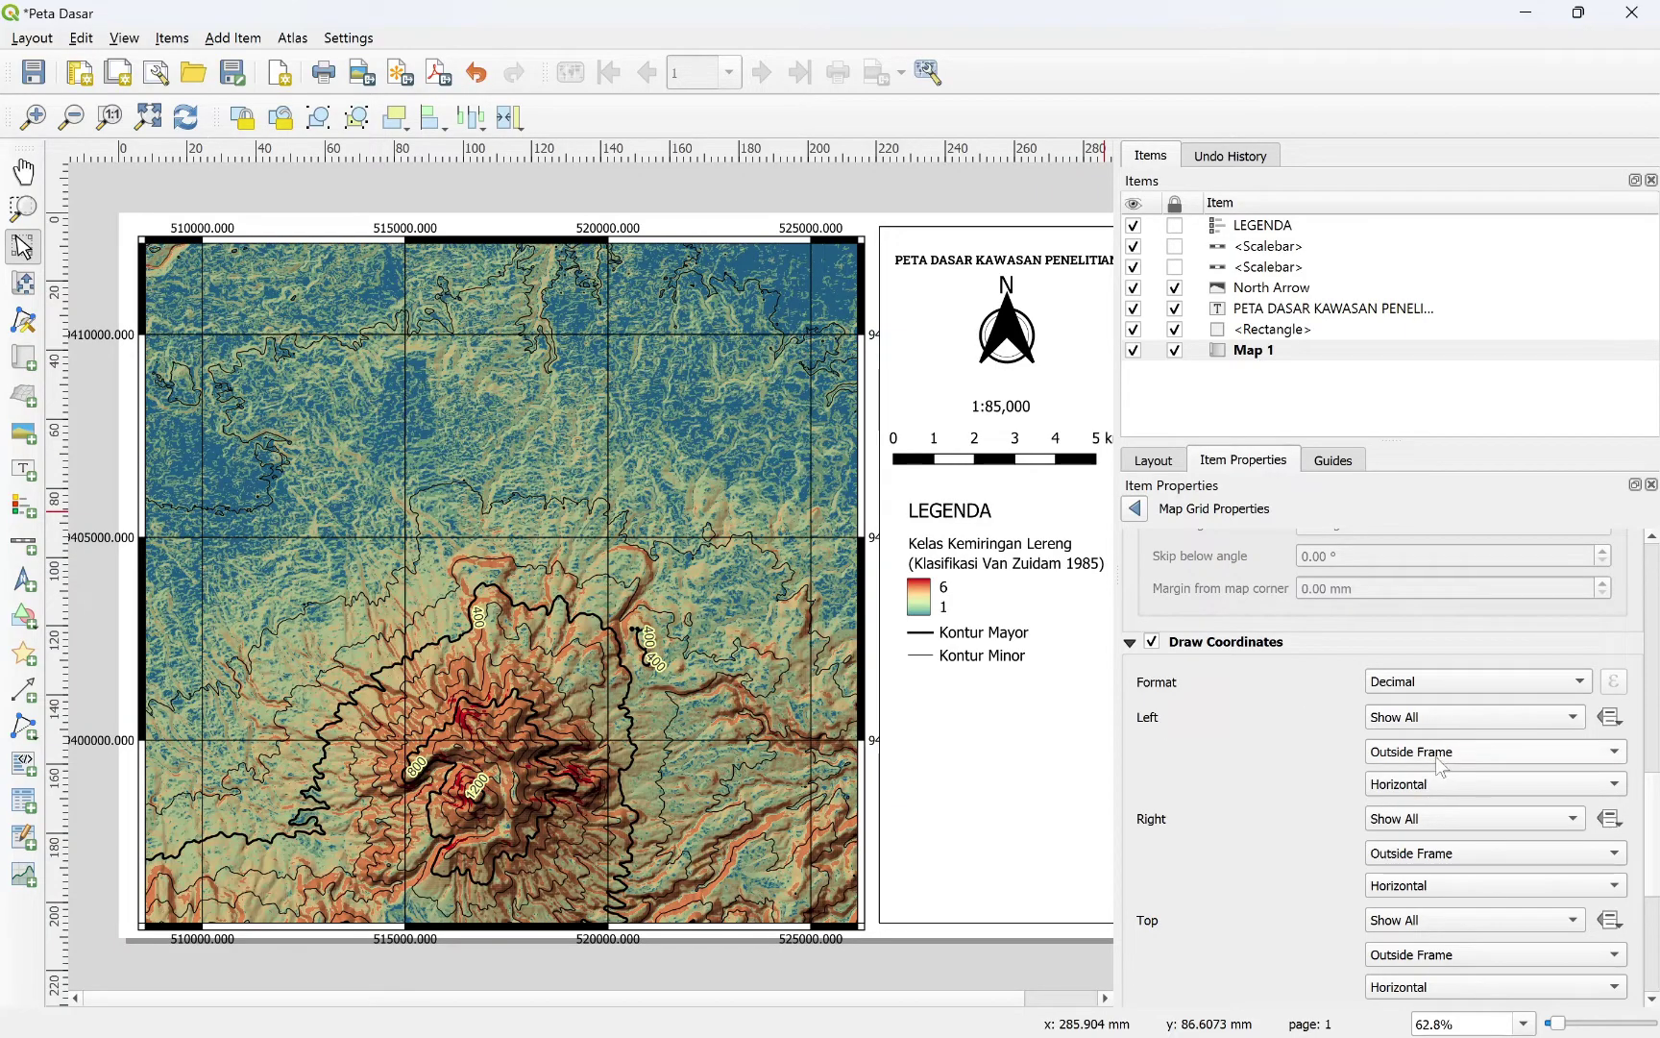
{"action": "left_click", "coordinate": [1433, 792]}
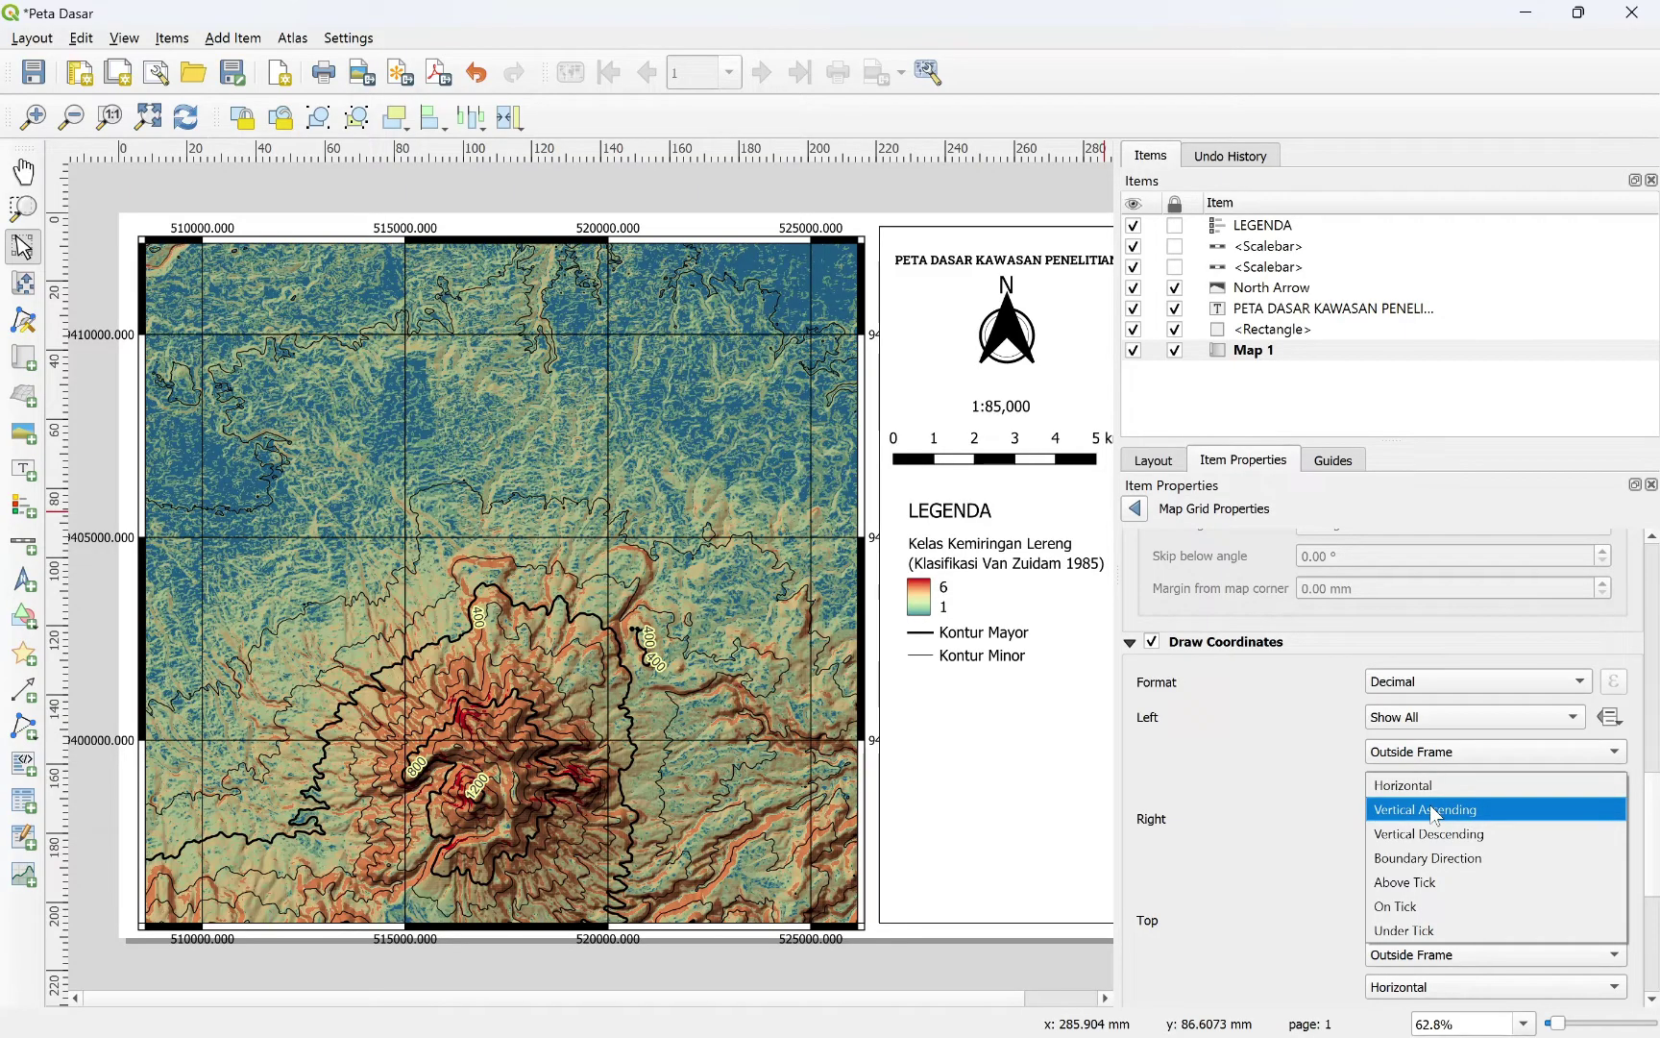
{"action": "left_click", "coordinate": [1430, 809]}
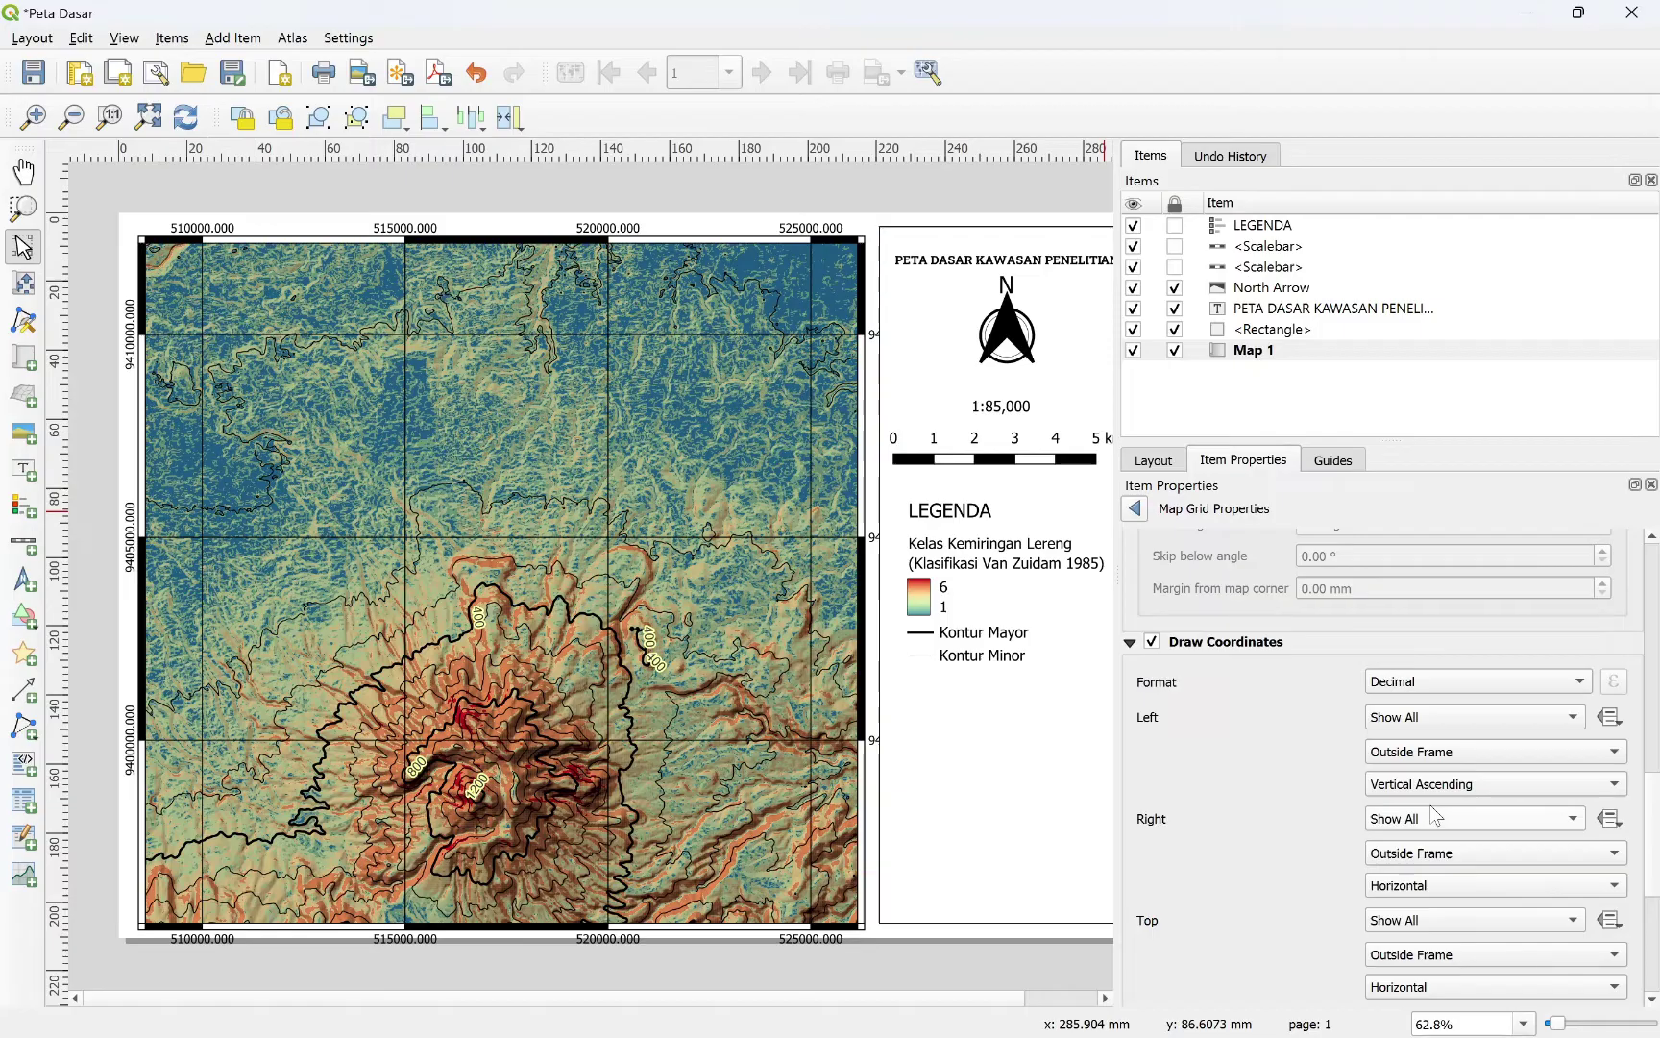
Step: Try Vertical Descending for the left coordinate labels and return them to Vertical Ascending
{"action": "left_click", "coordinate": [1446, 786]}
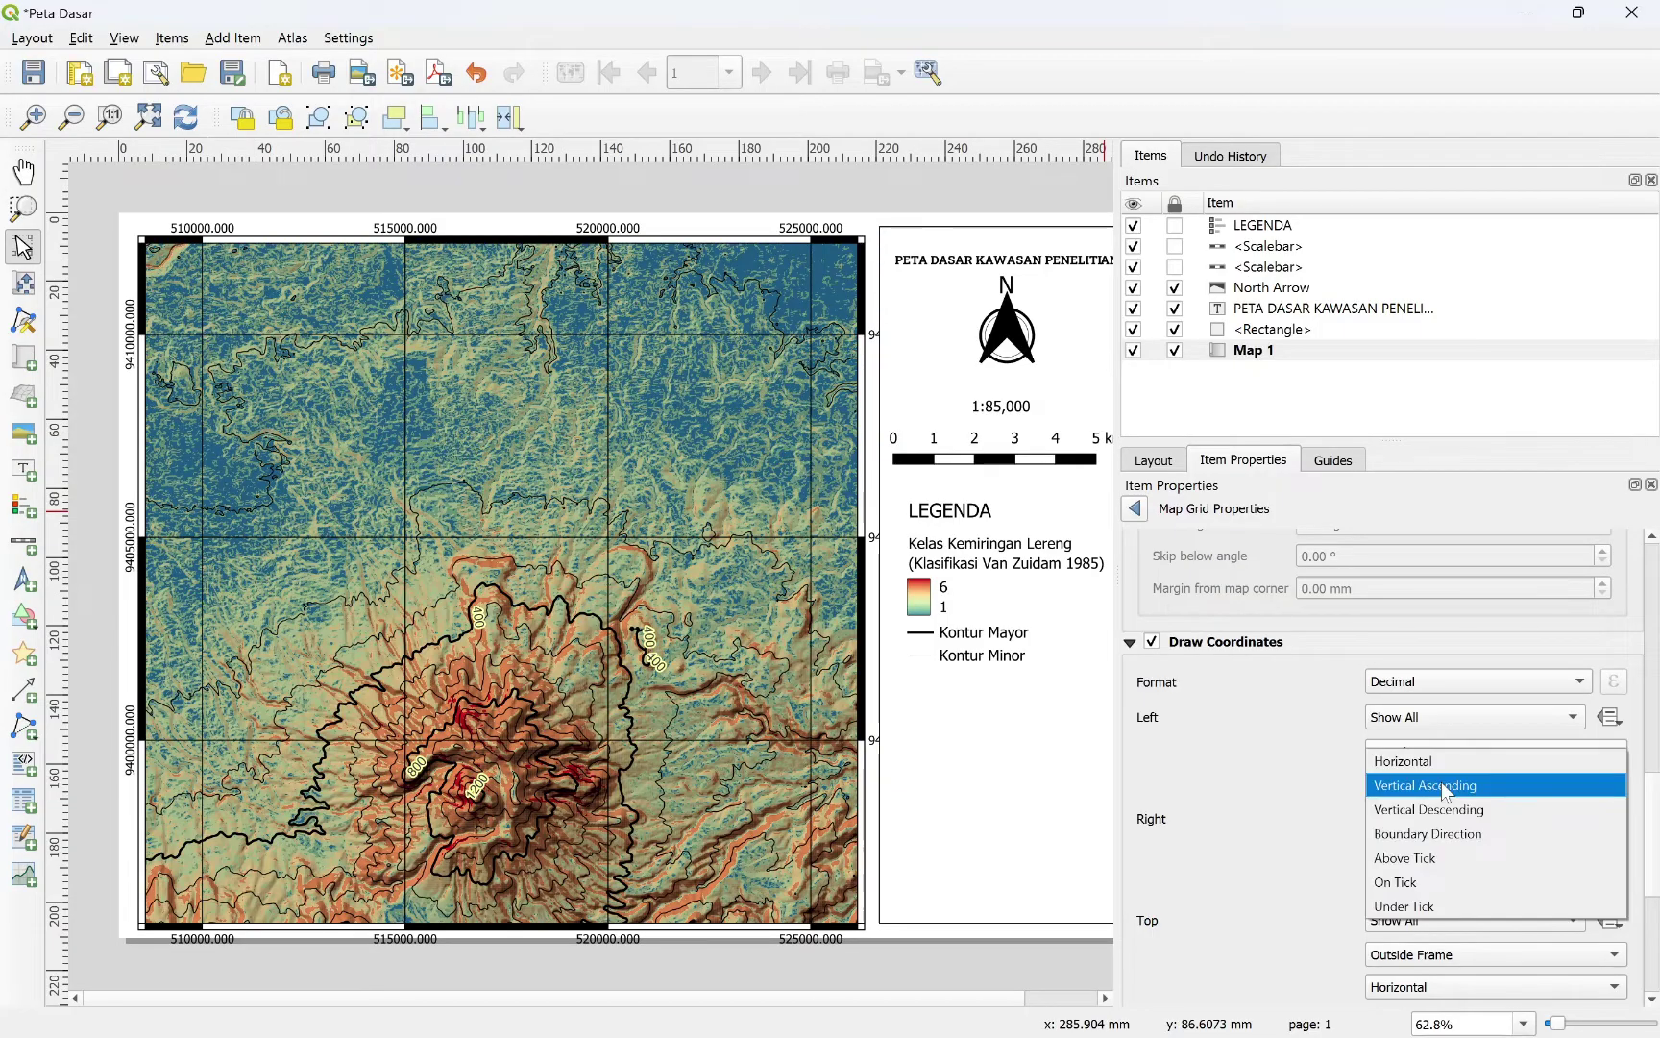
{"action": "left_click", "coordinate": [1446, 810]}
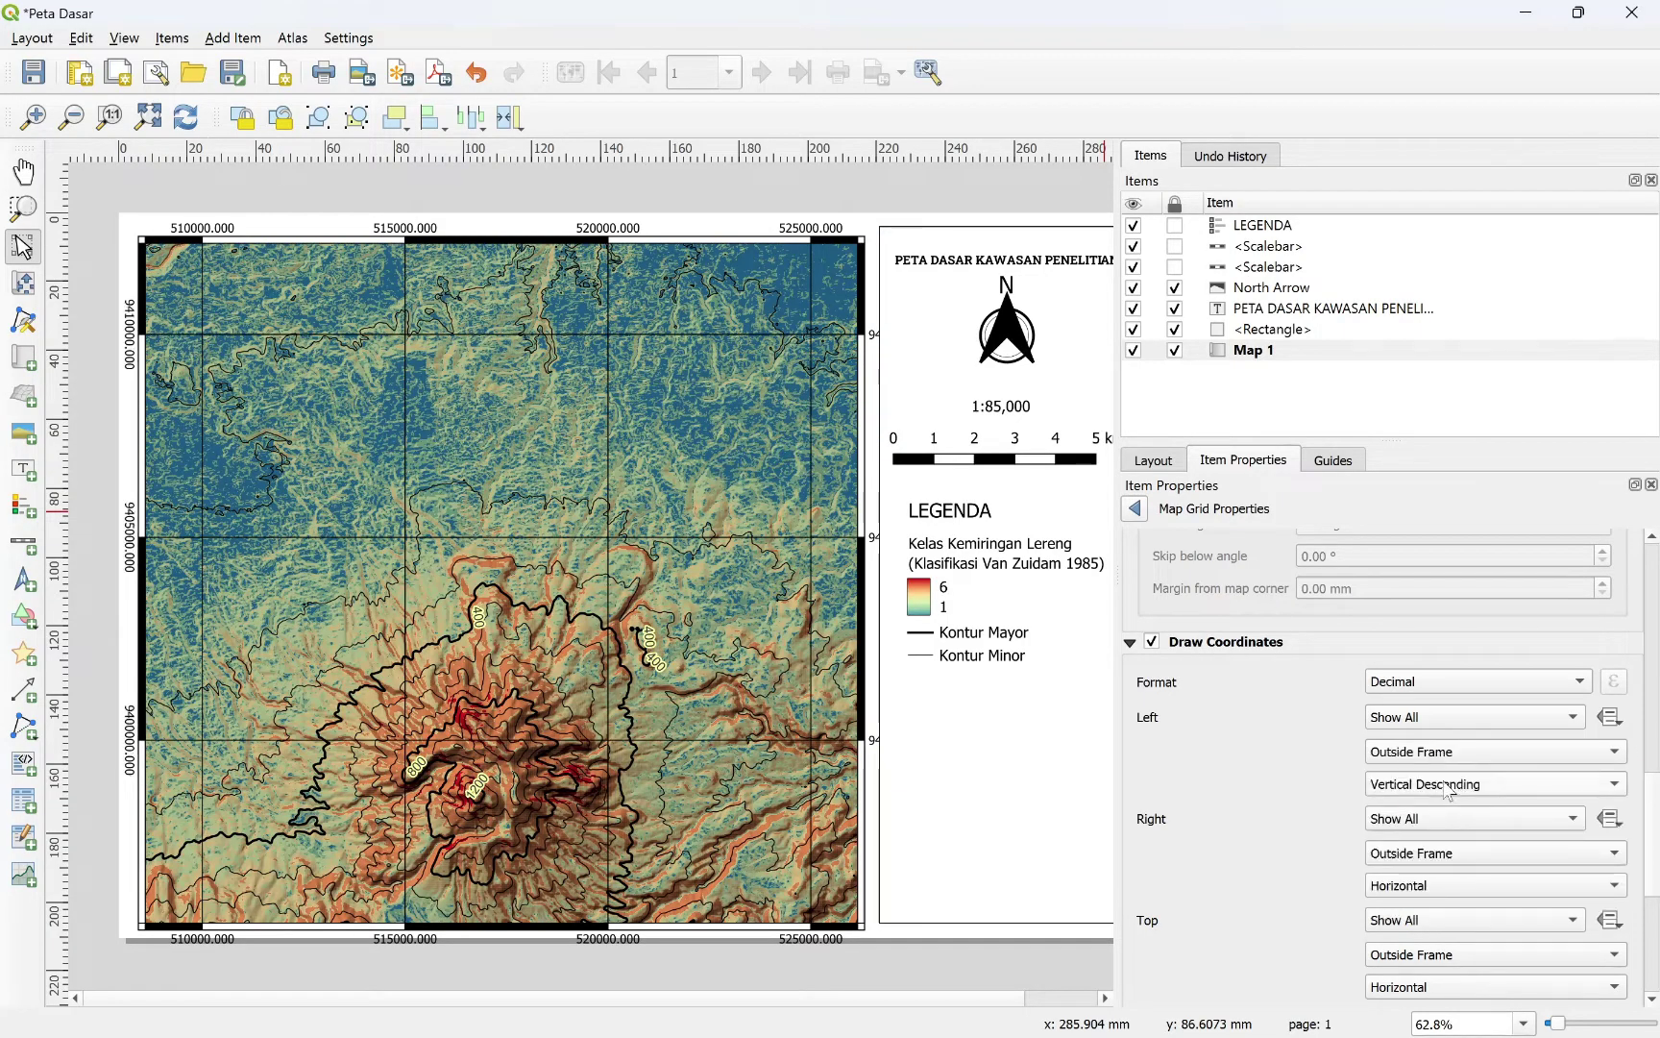
{"action": "left_click", "coordinate": [1447, 787]}
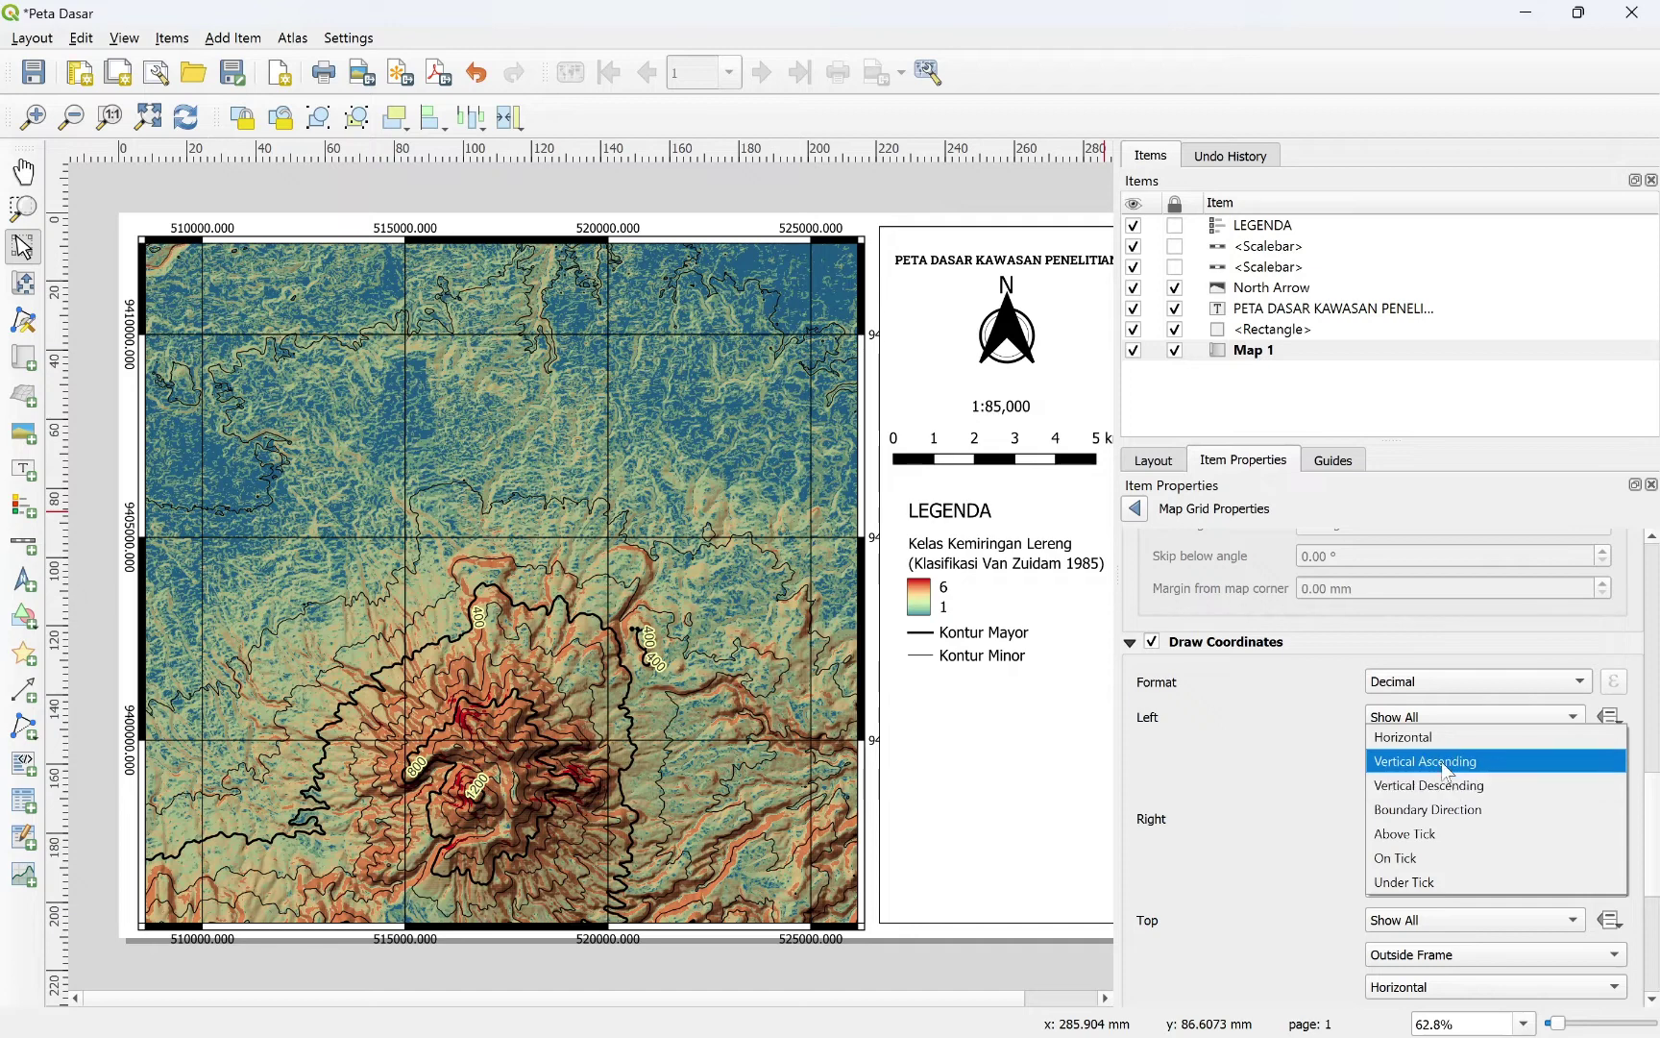
{"action": "left_click", "coordinate": [1446, 762]}
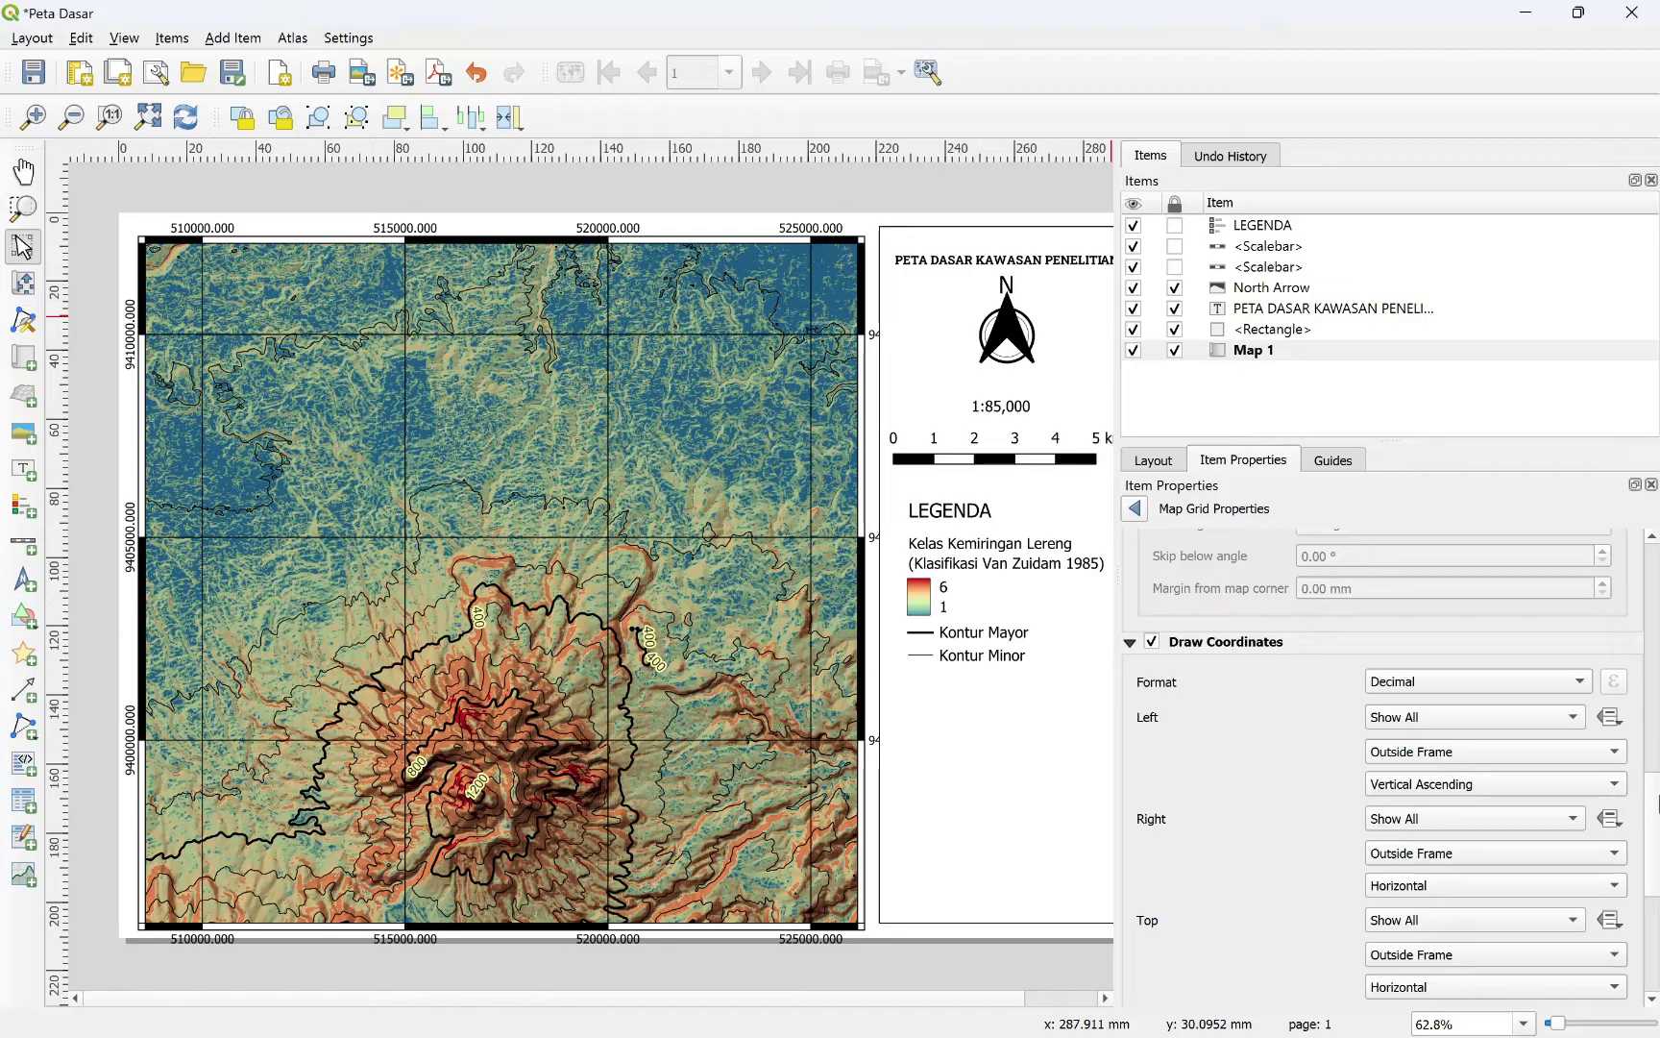
Step: Disable the grid's coordinate labels on the bottom and right sides of the map
{"action": "left_click_drag", "start_coordinate": [1654, 818], "coordinate": [1655, 862]}
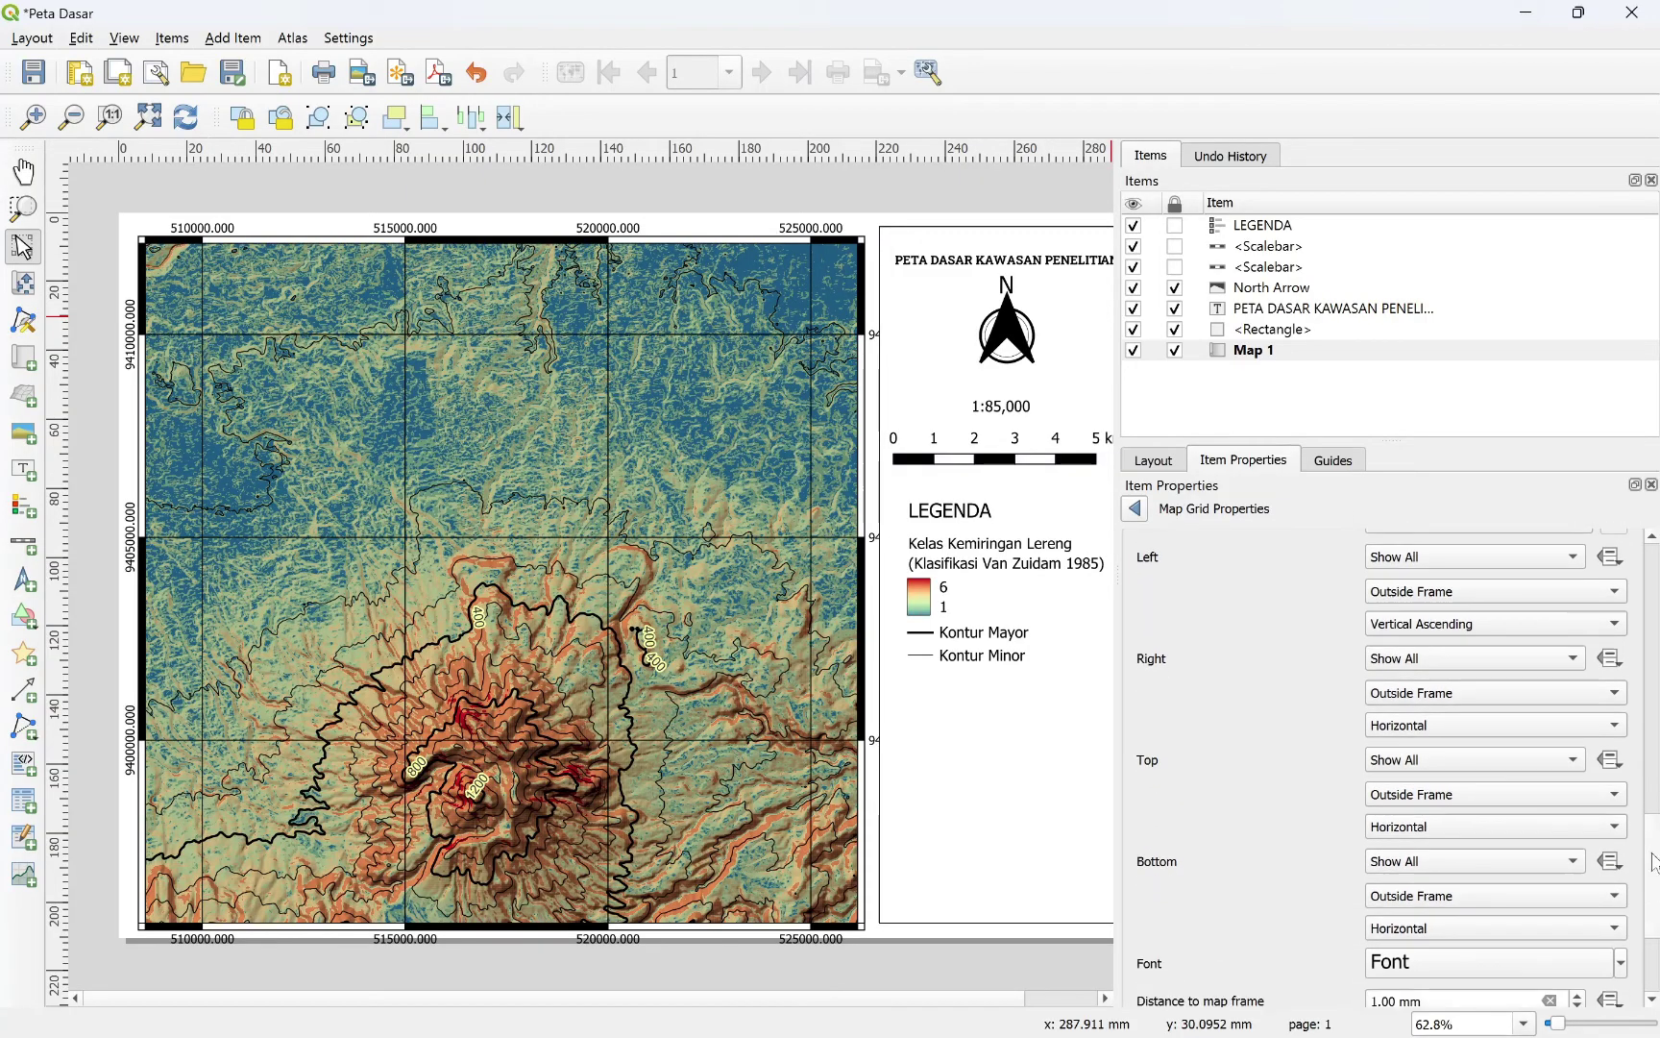
{"action": "left_click", "coordinate": [1498, 864]}
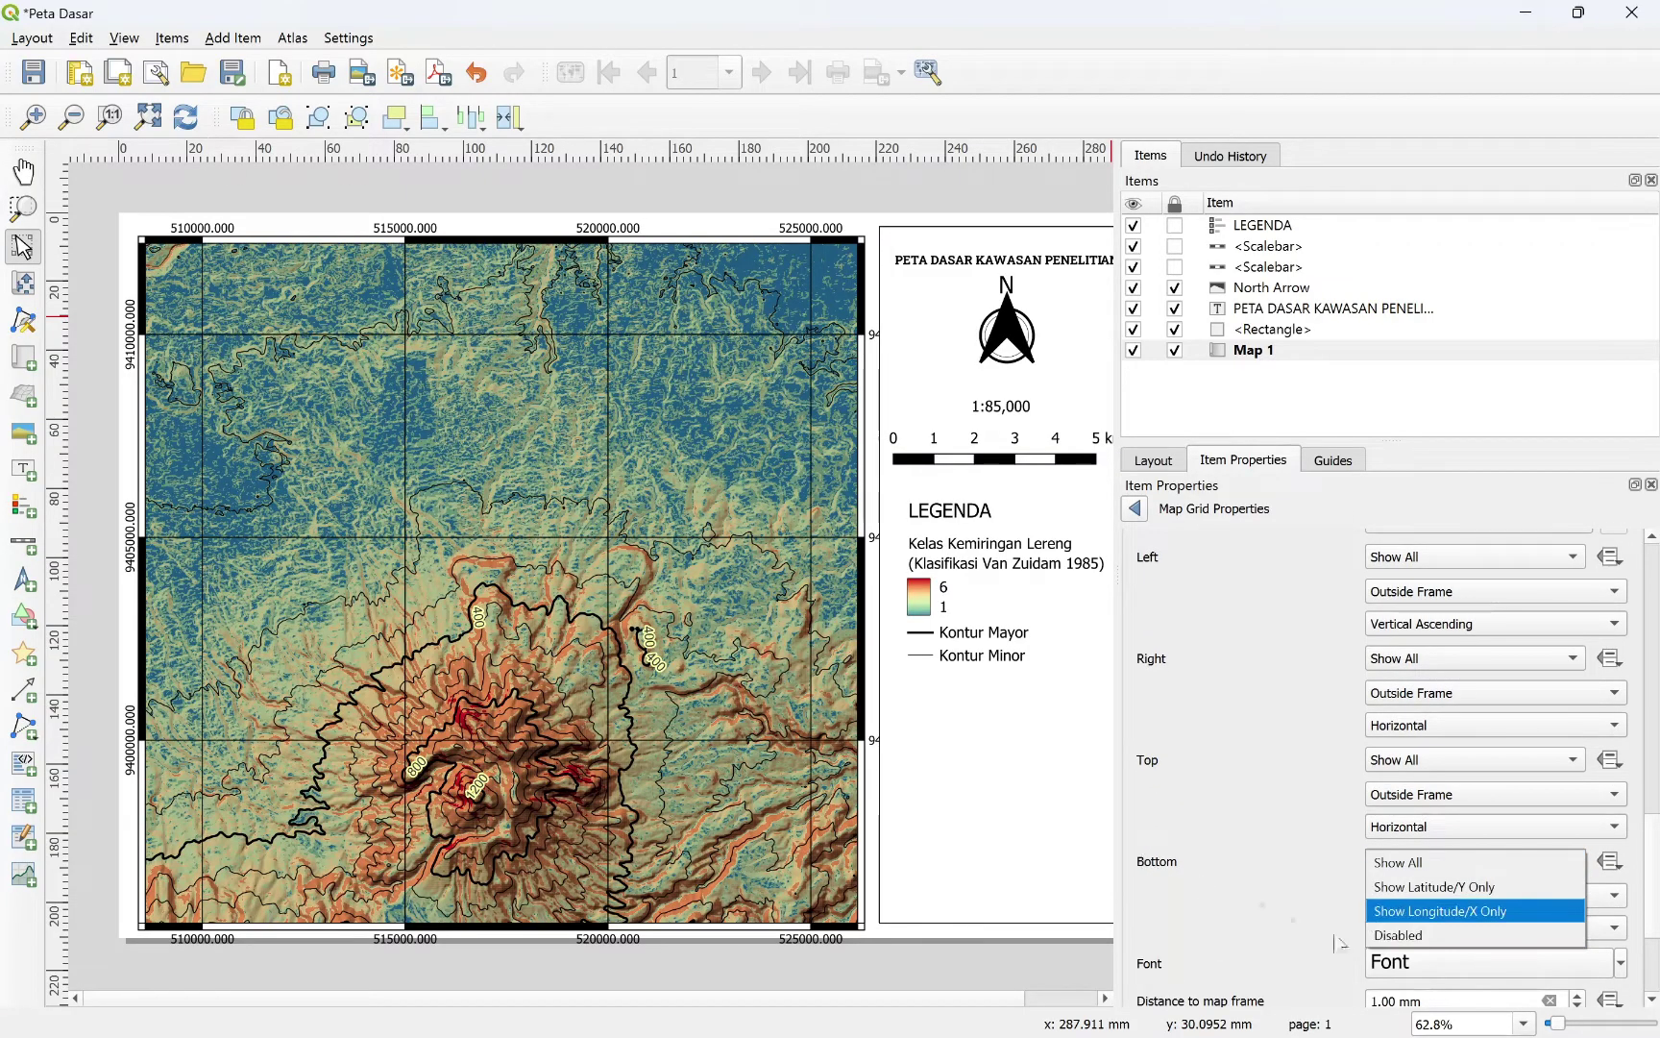
{"action": "left_click", "coordinate": [1393, 935]}
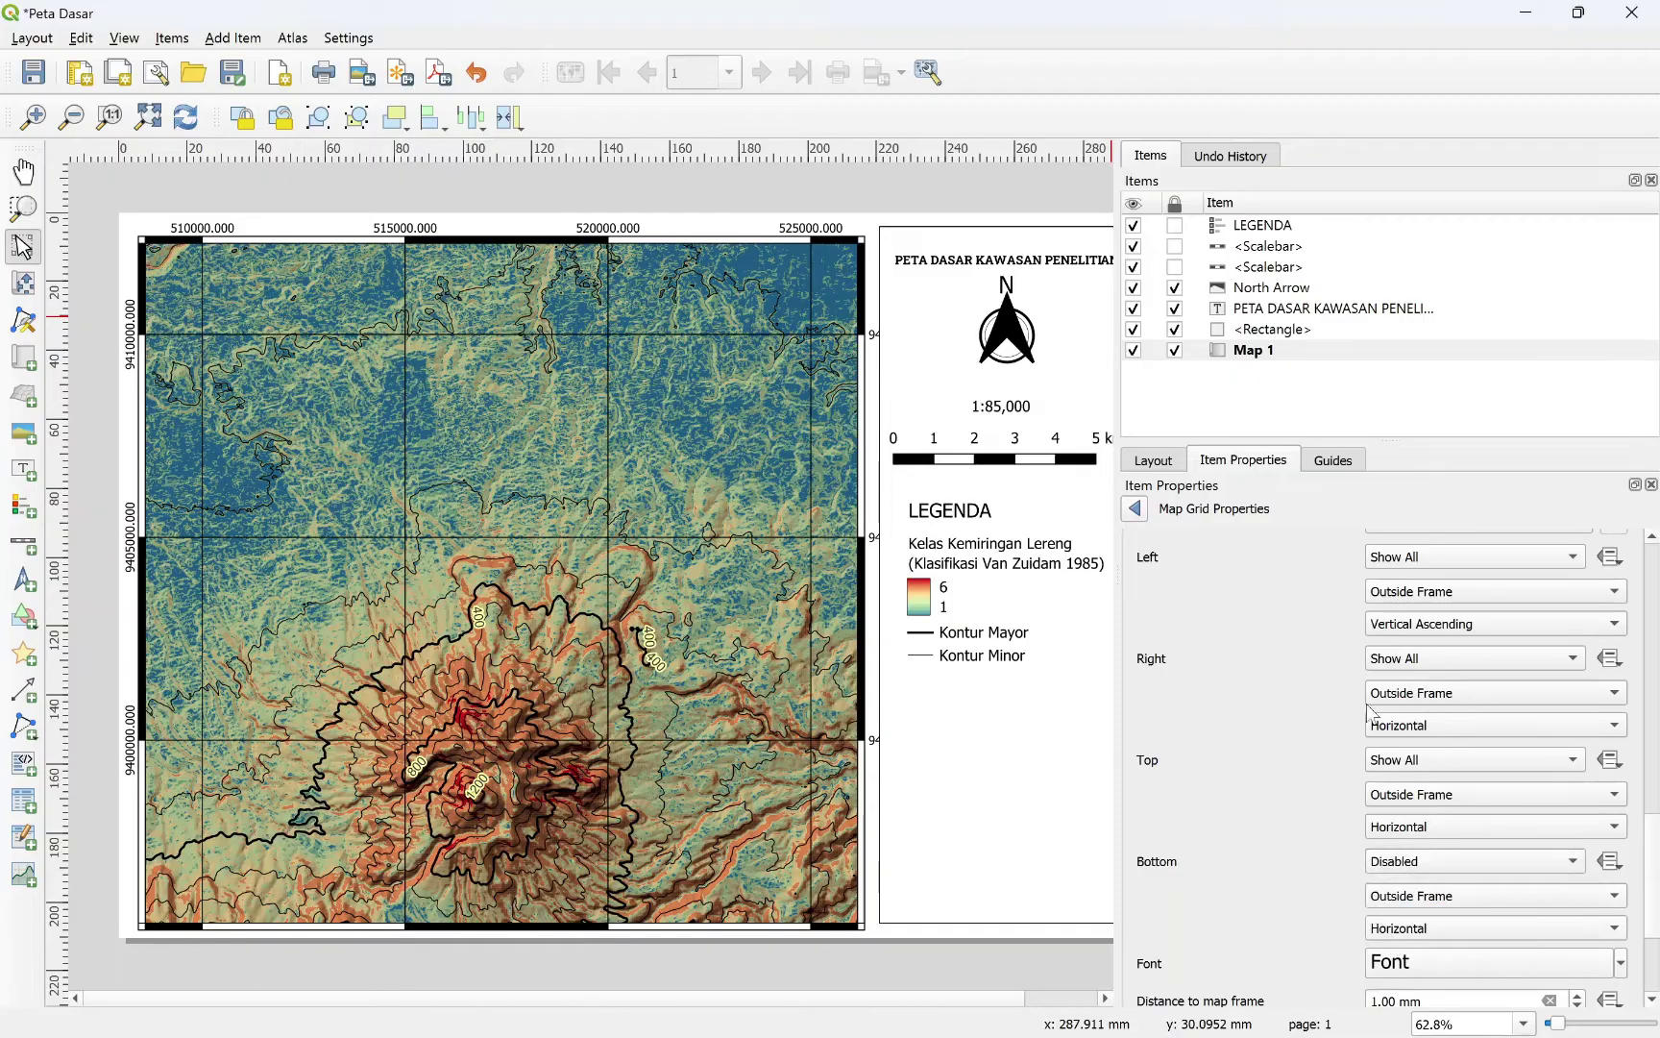
{"action": "left_click", "coordinate": [1514, 660]}
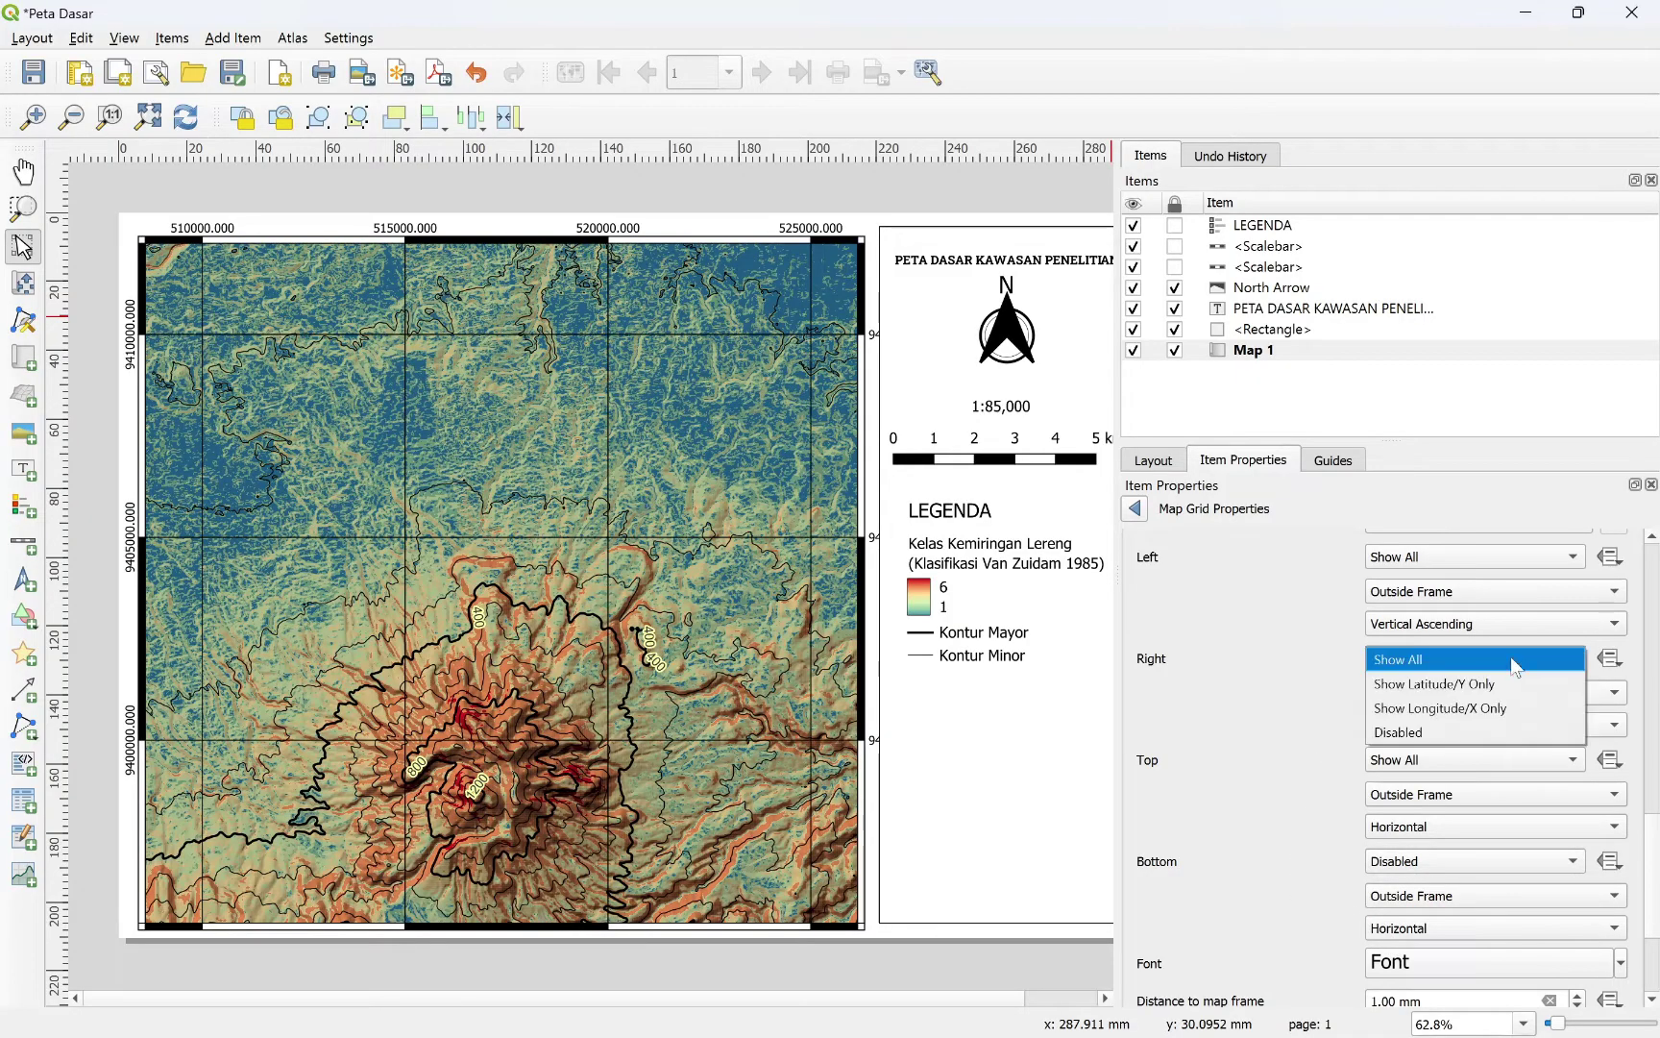
{"action": "left_click", "coordinate": [1489, 731]}
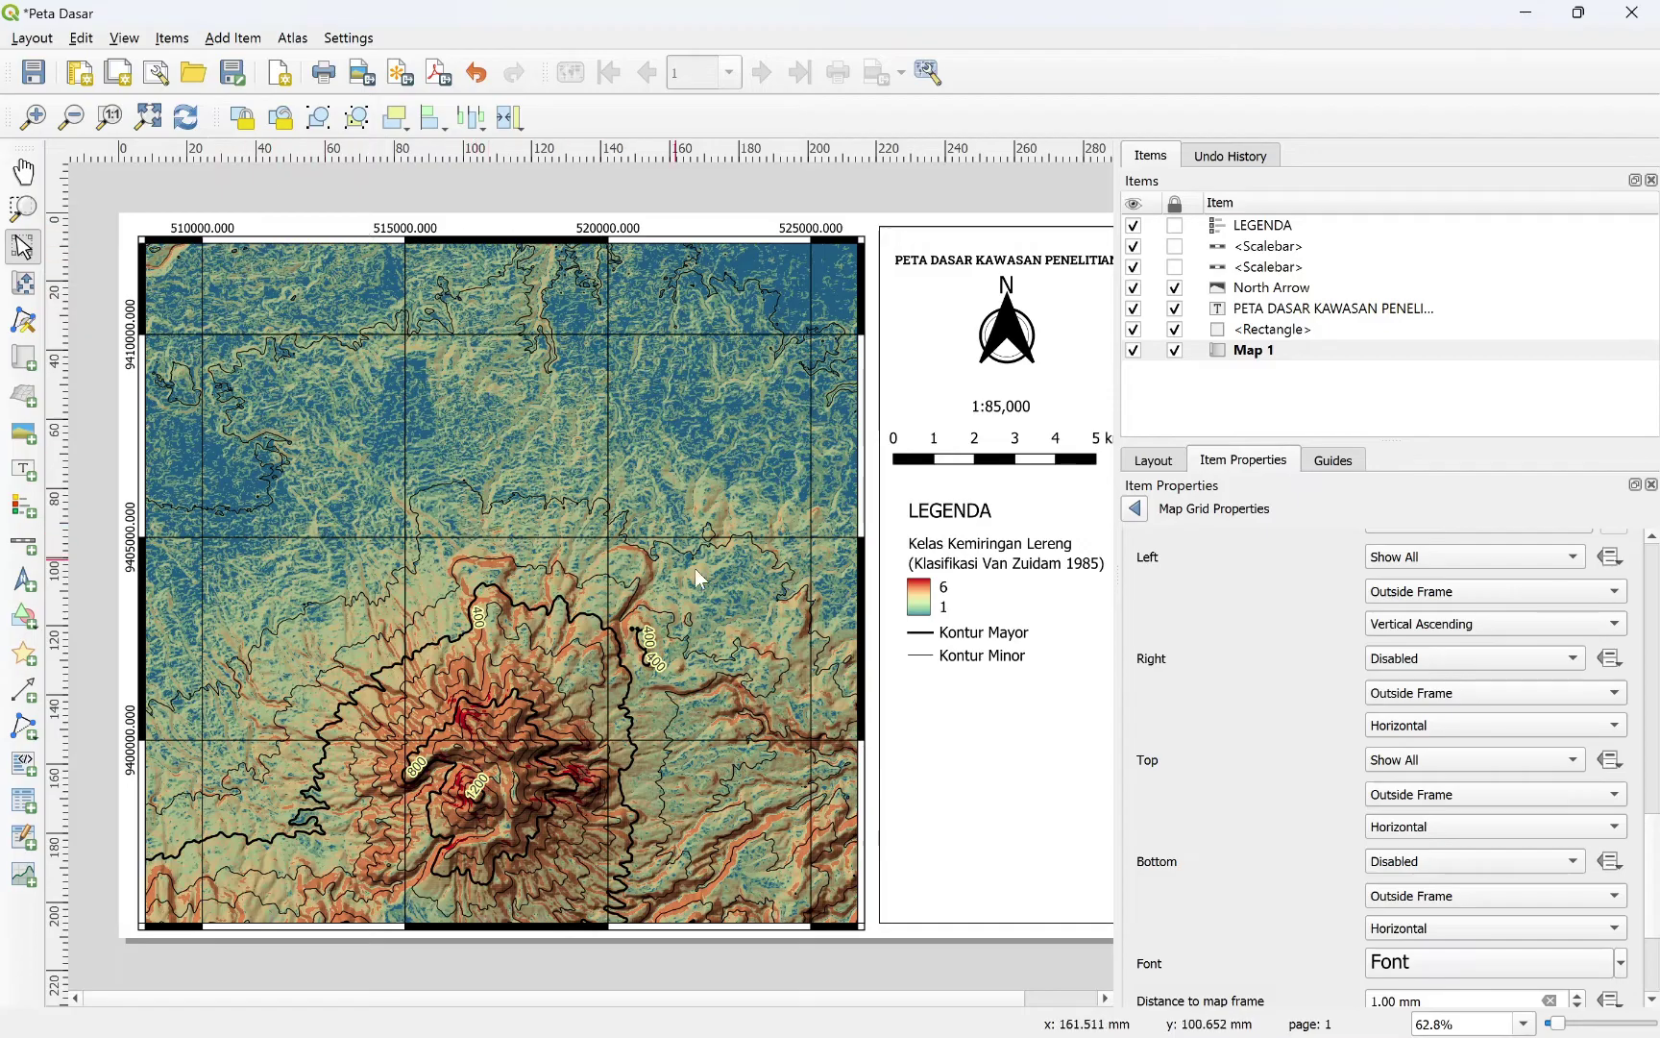
Step: Set the coordinate precision of Map 1's grid labels to 0 decimals and leave the grid properties
{"action": "scroll", "coordinate": [1384, 769], "scroll_direction": "down", "scroll_amount": 2}
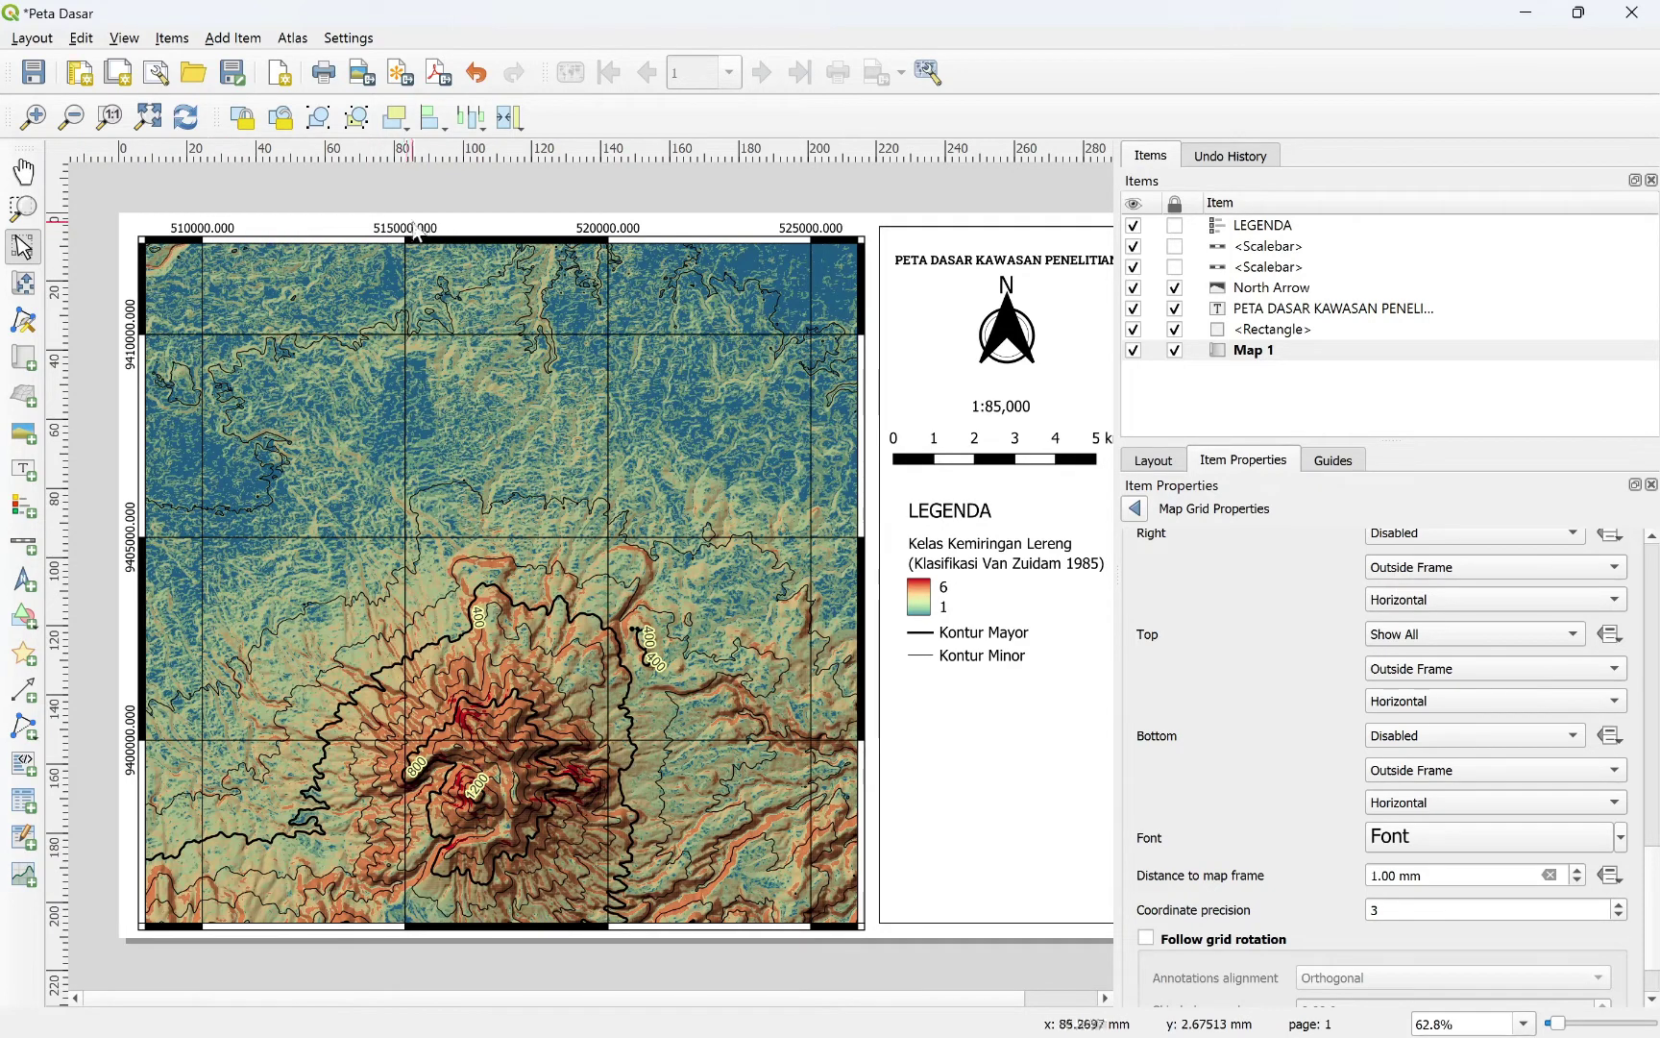
{"action": "left_click", "coordinate": [1619, 914]}
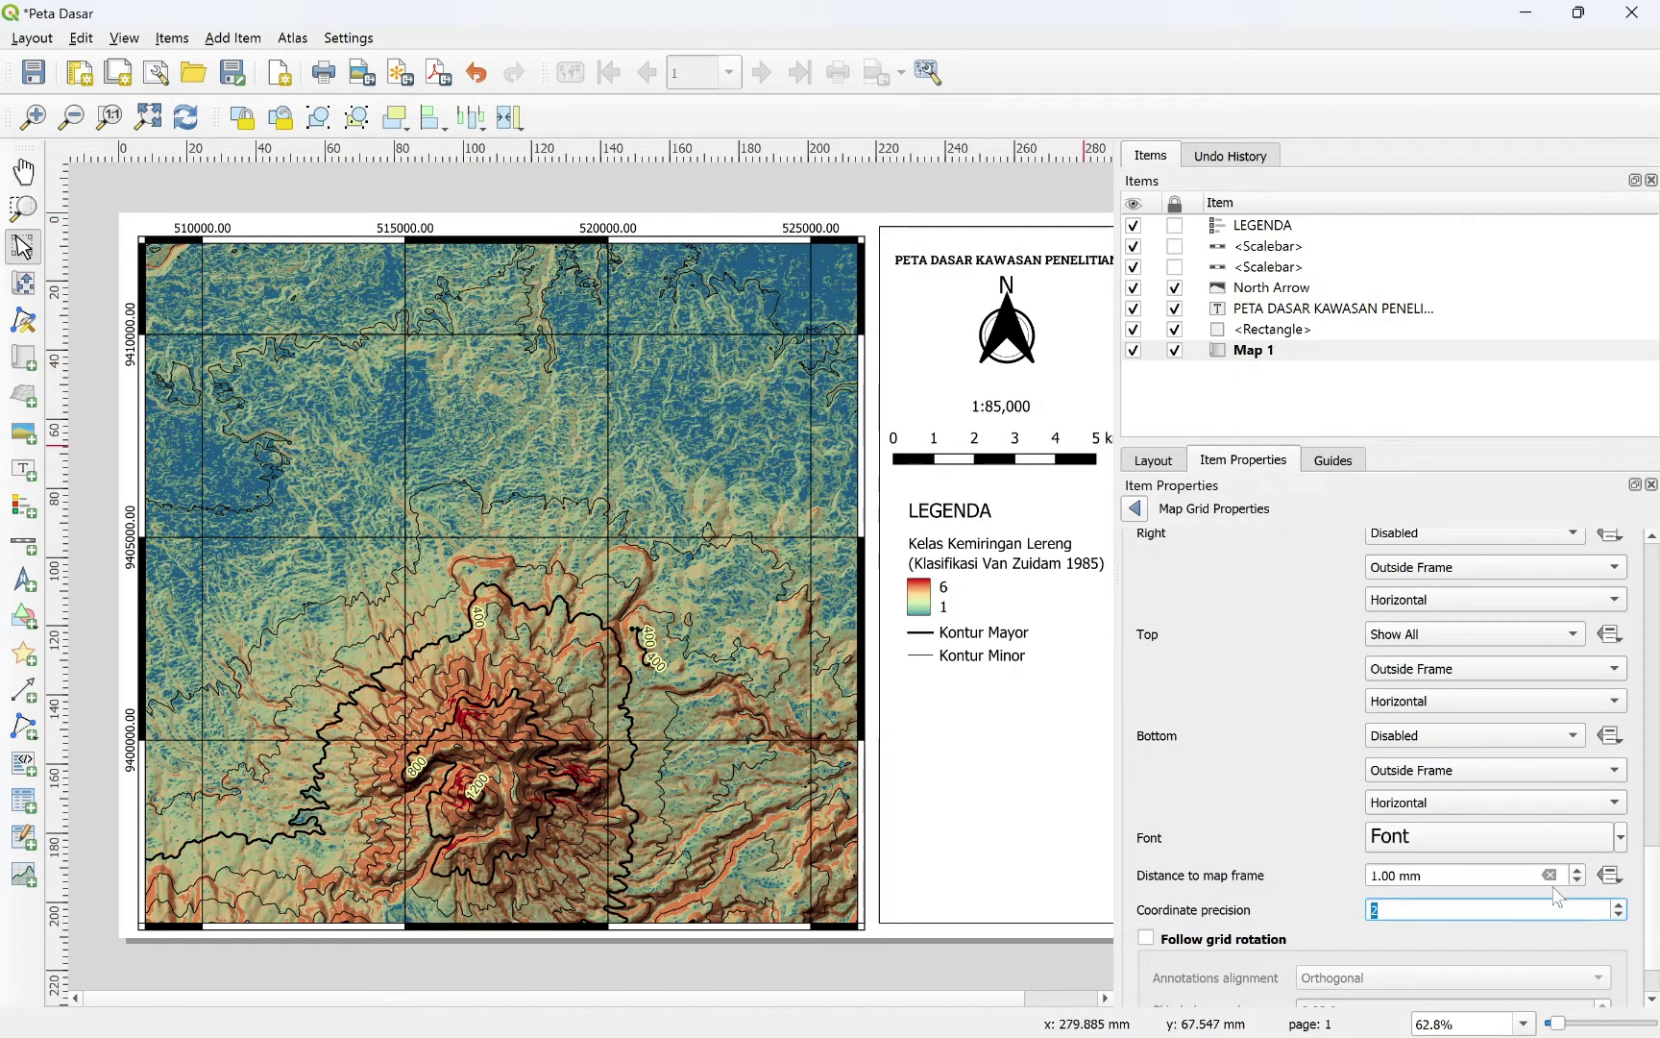
{"action": "left_click", "coordinate": [1619, 915]}
{"action": "left_click", "coordinate": [1620, 915]}
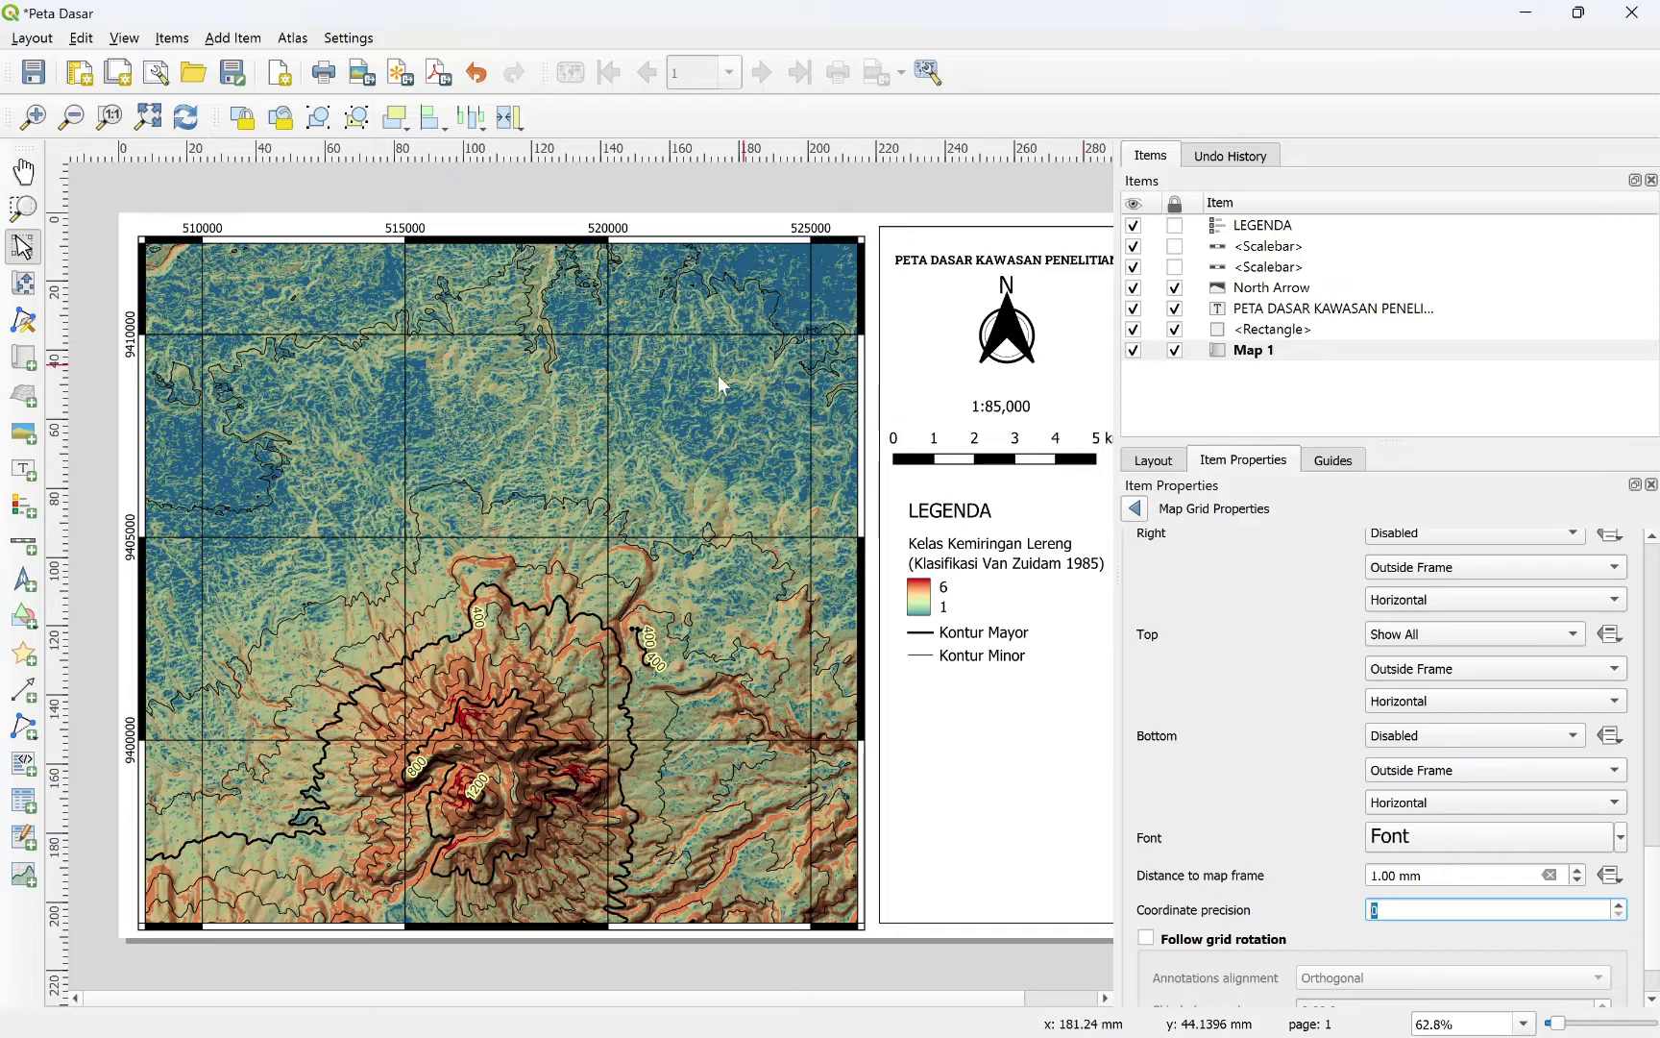
{"action": "left_click", "coordinate": [1137, 510]}
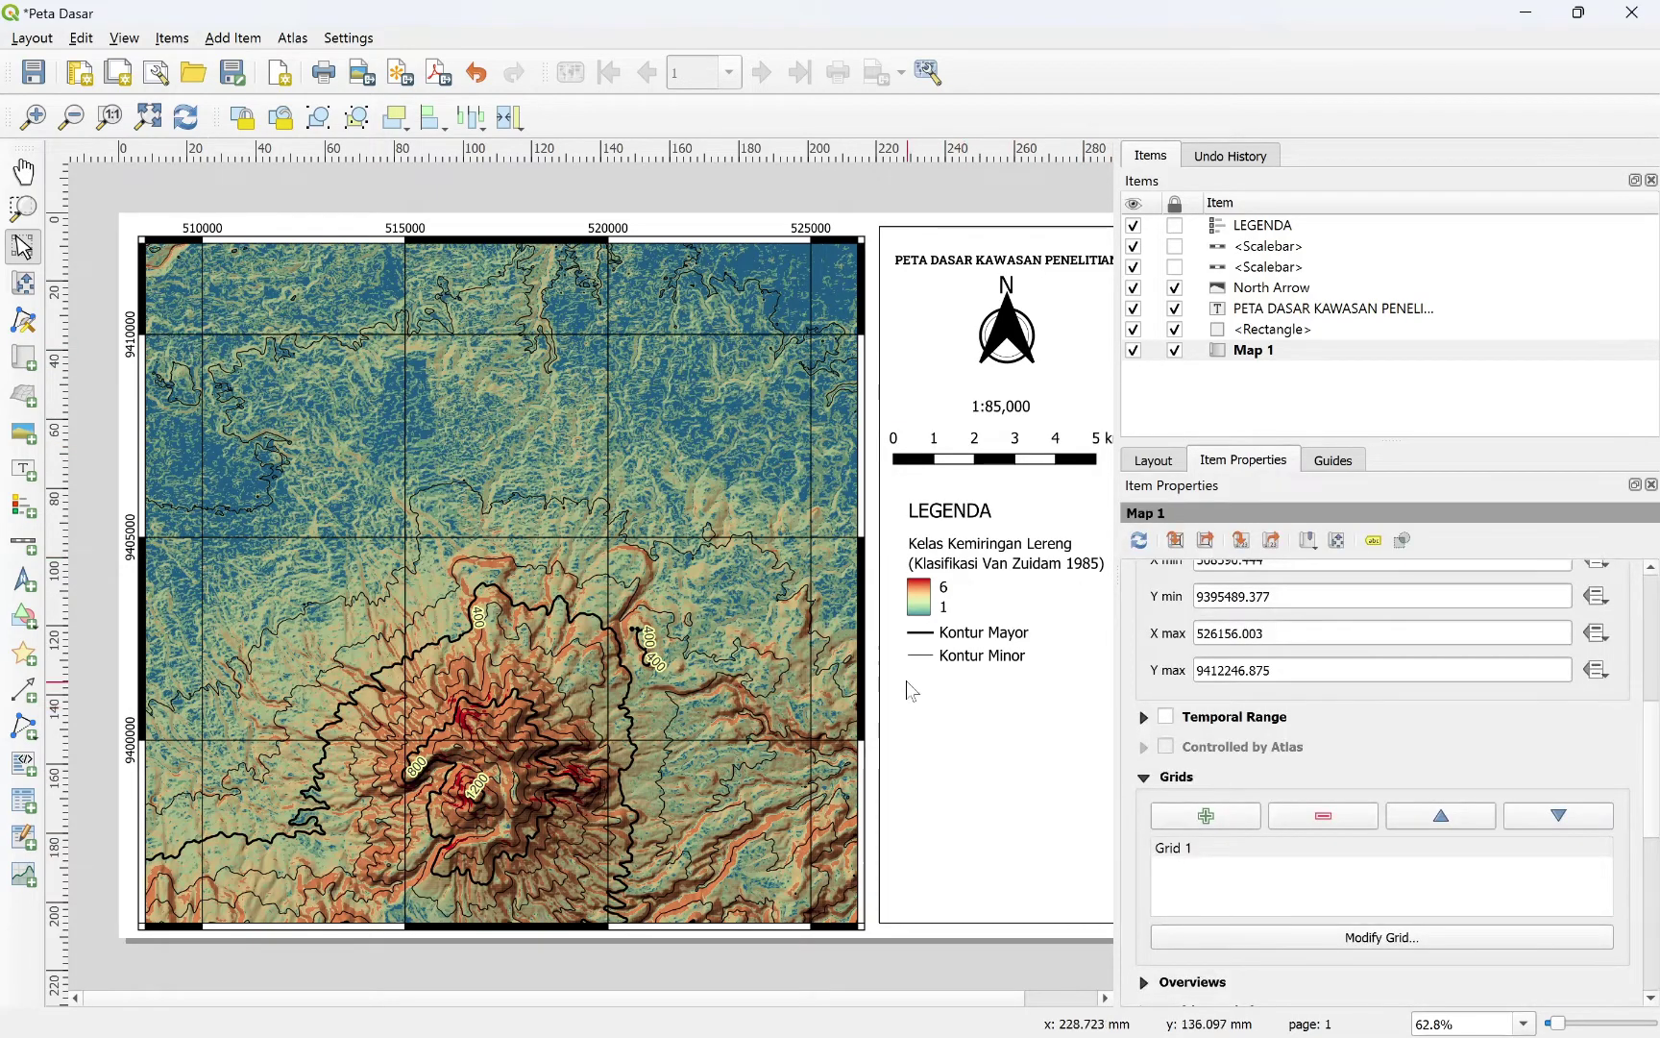
{"action": "key", "text": "ctrl+minus"}
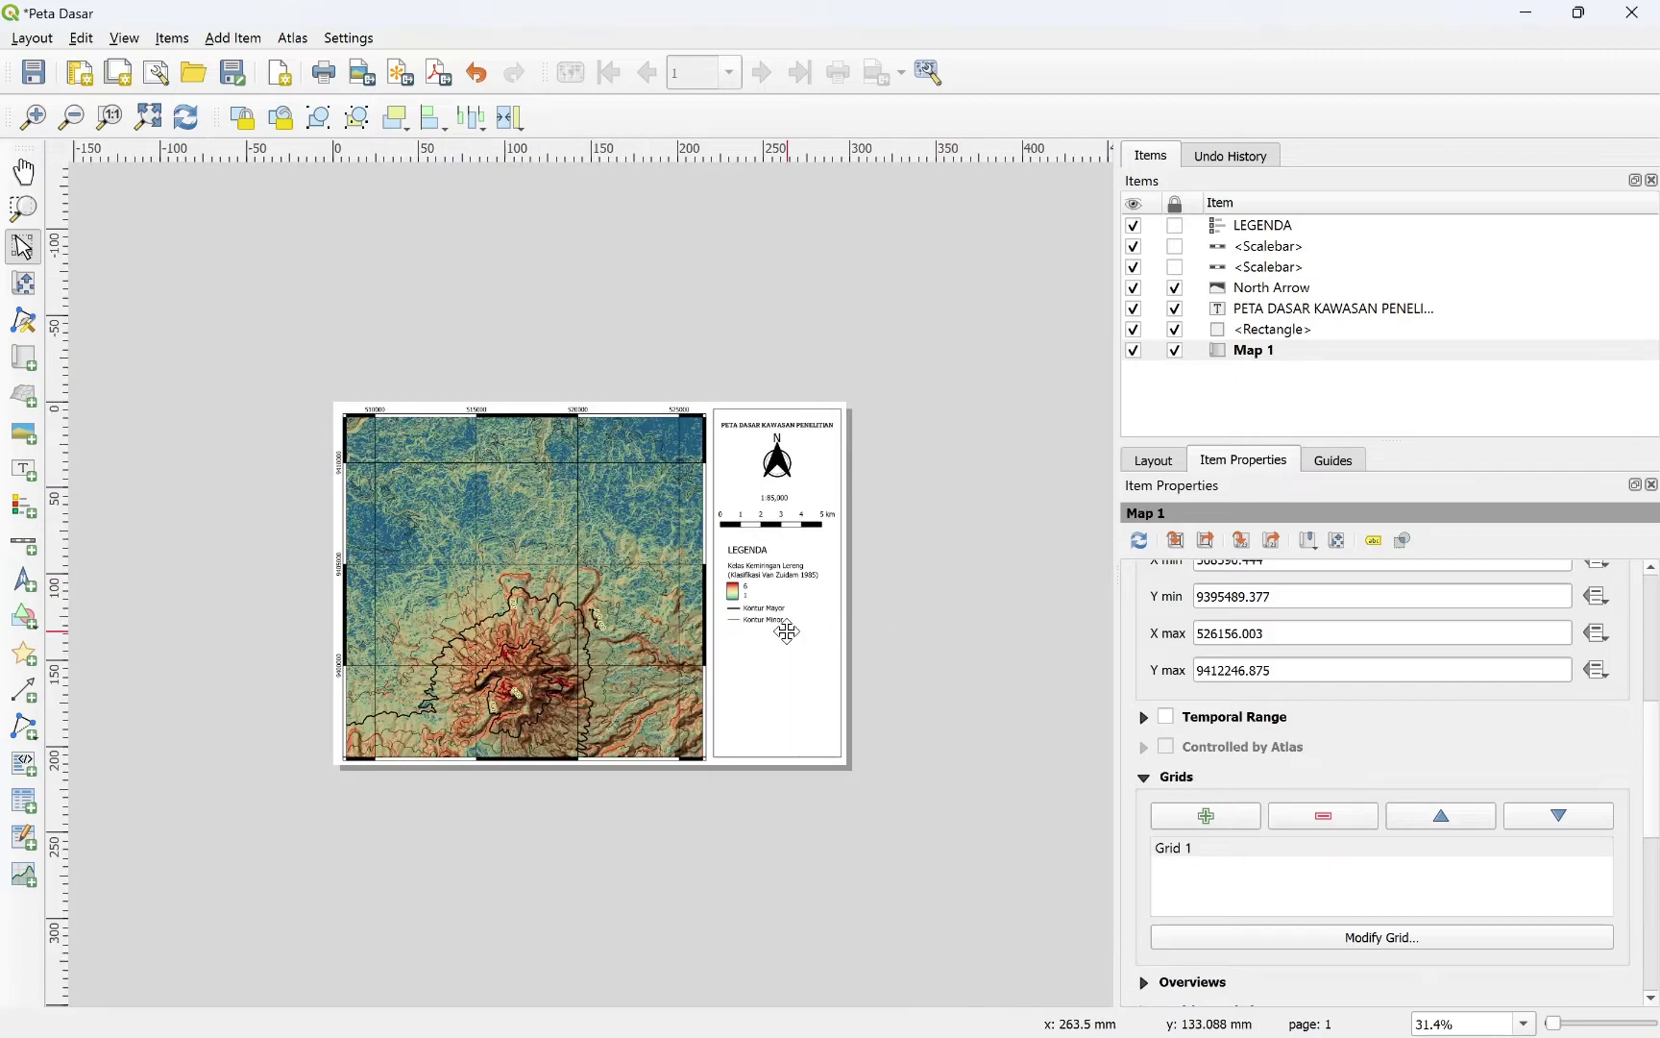
{"action": "key", "text": "ctrl+plus"}
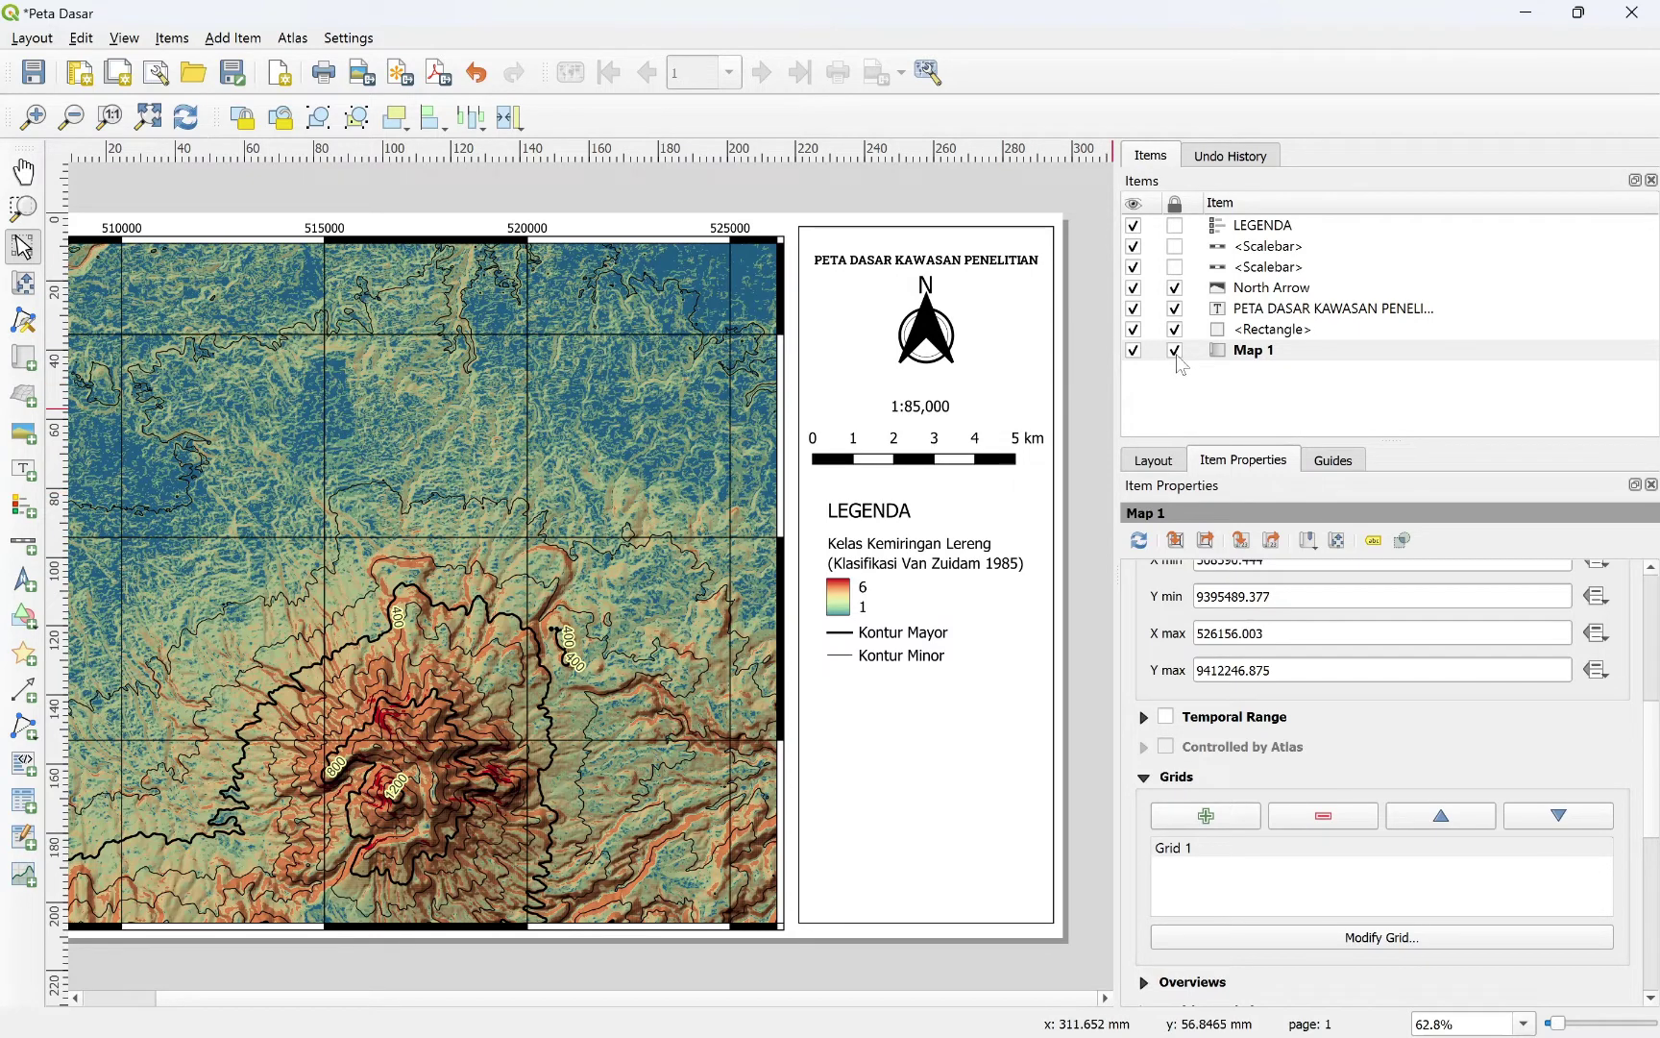
Step: Add a second map, about 68 mm wide and 62 mm high, in the side panel below the legend
{"action": "left_click_drag", "start_coordinate": [1651, 744], "coordinate": [1659, 616]}
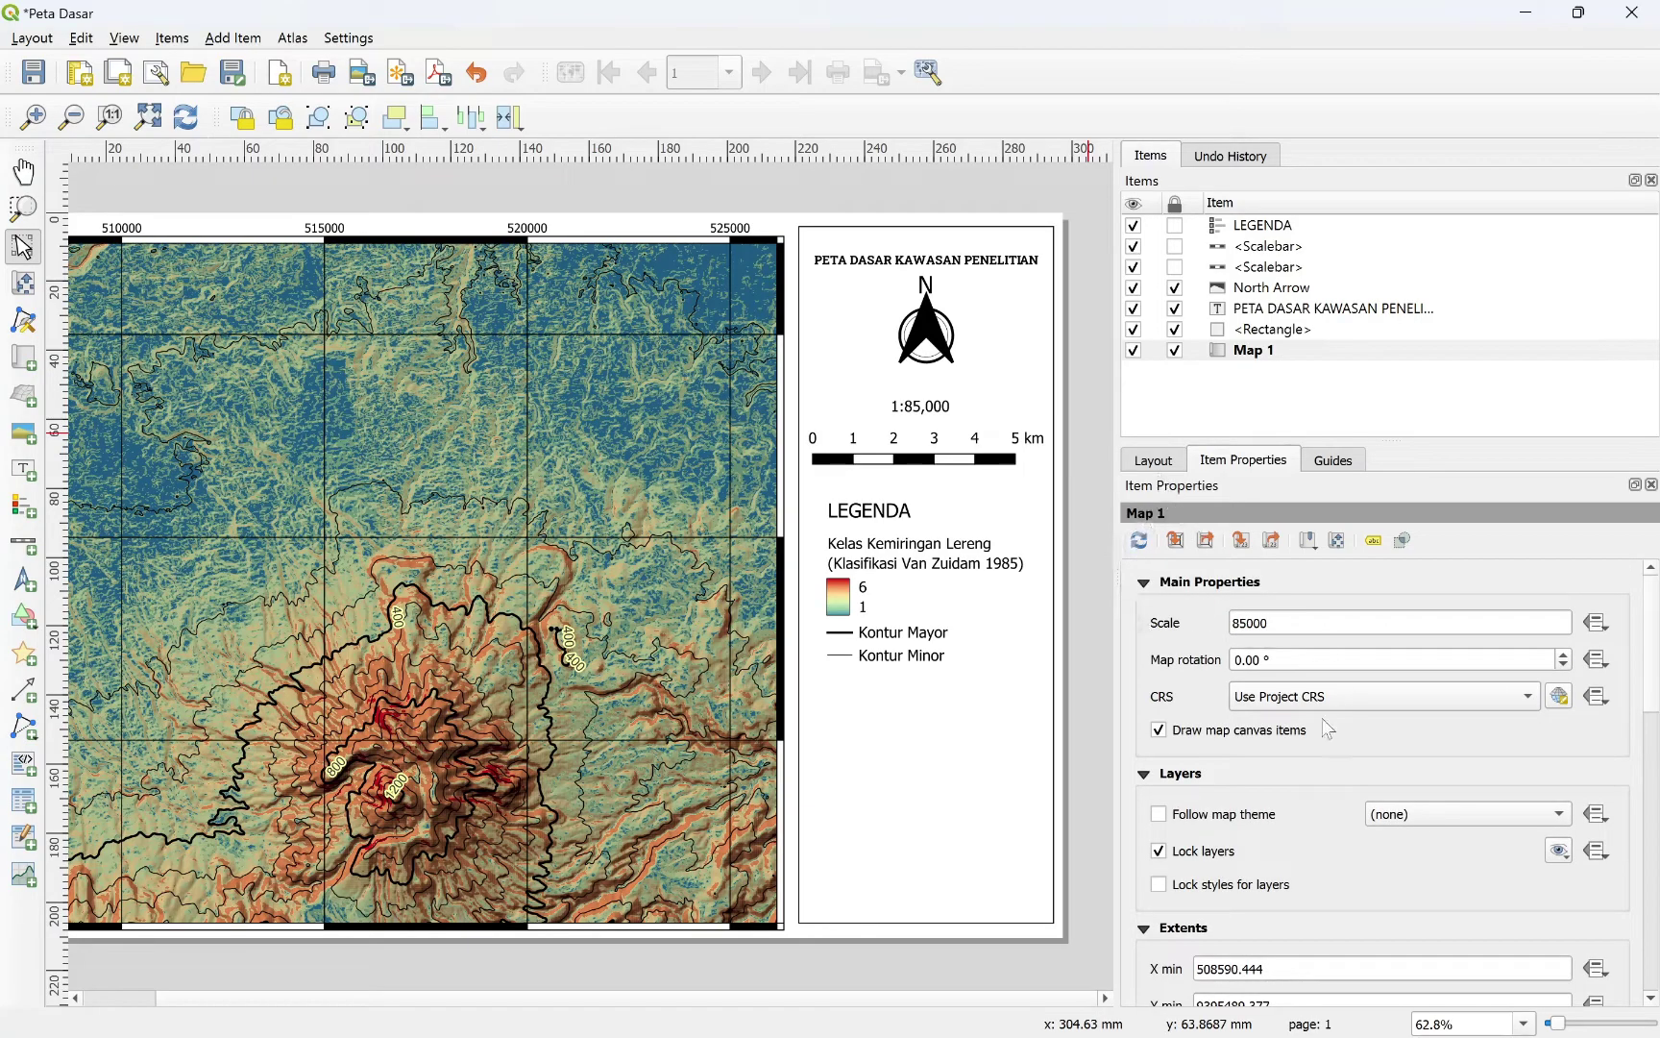
{"action": "scroll", "coordinate": [1134, 812], "scroll_direction": "down", "scroll_amount": 1}
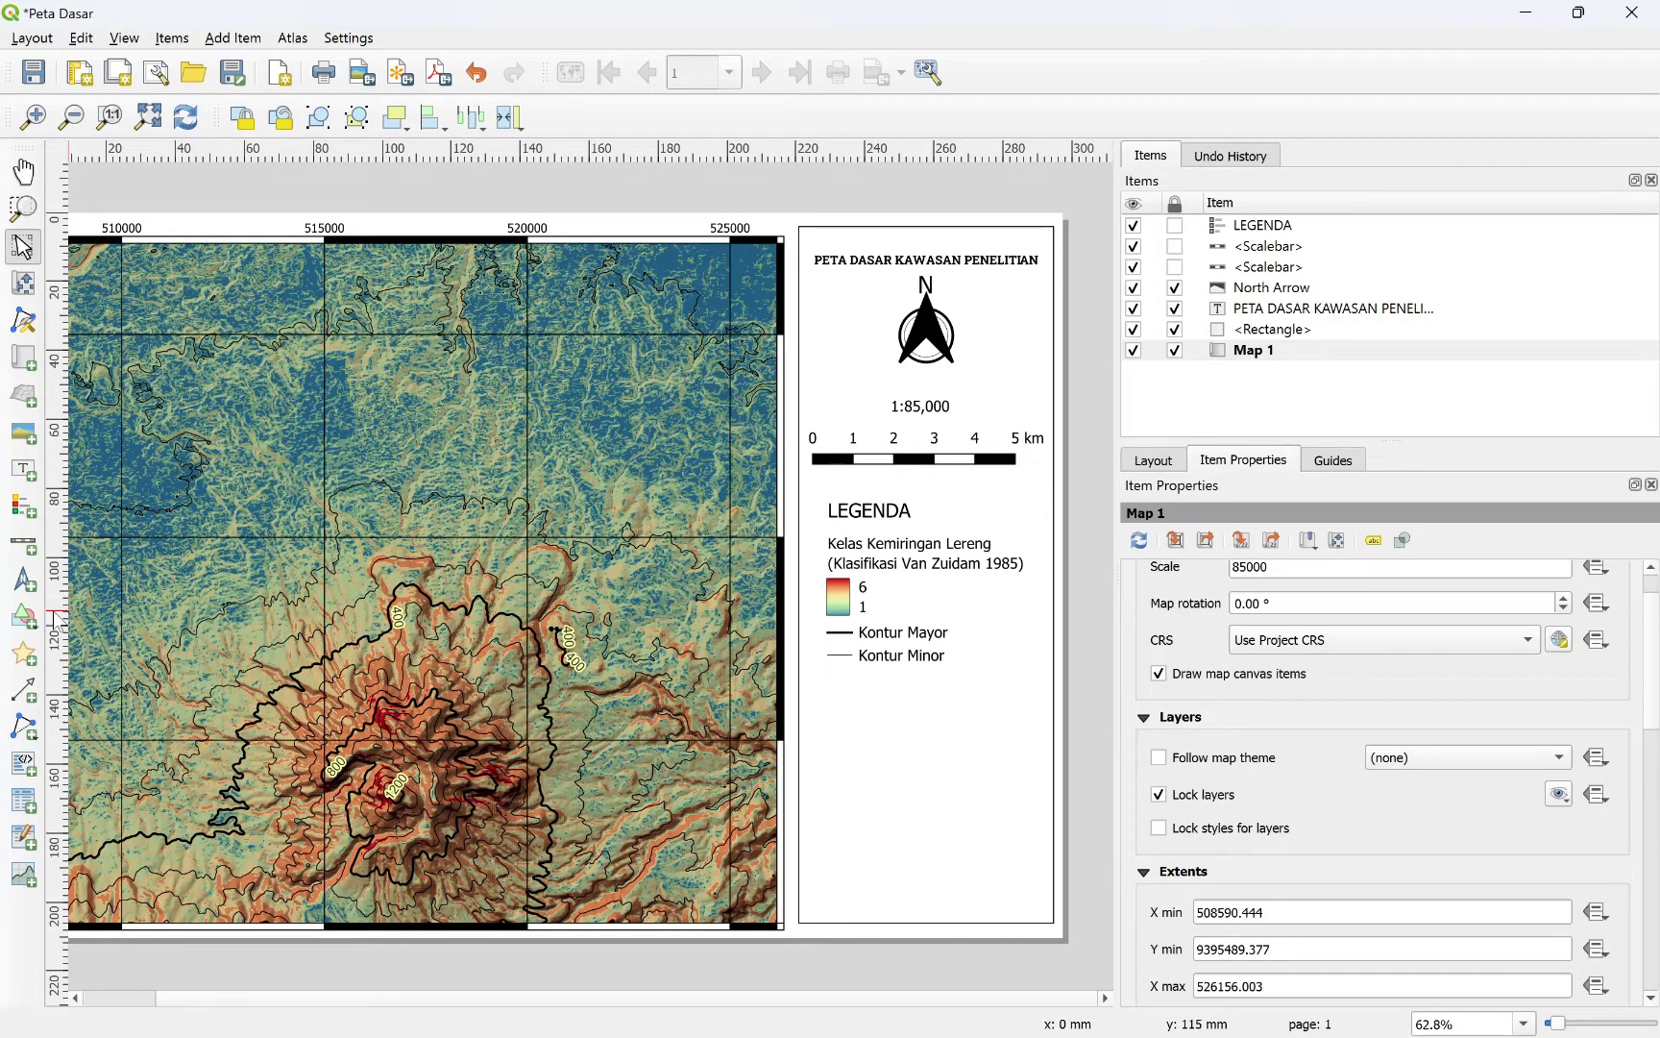
{"action": "left_click", "coordinate": [23, 363]}
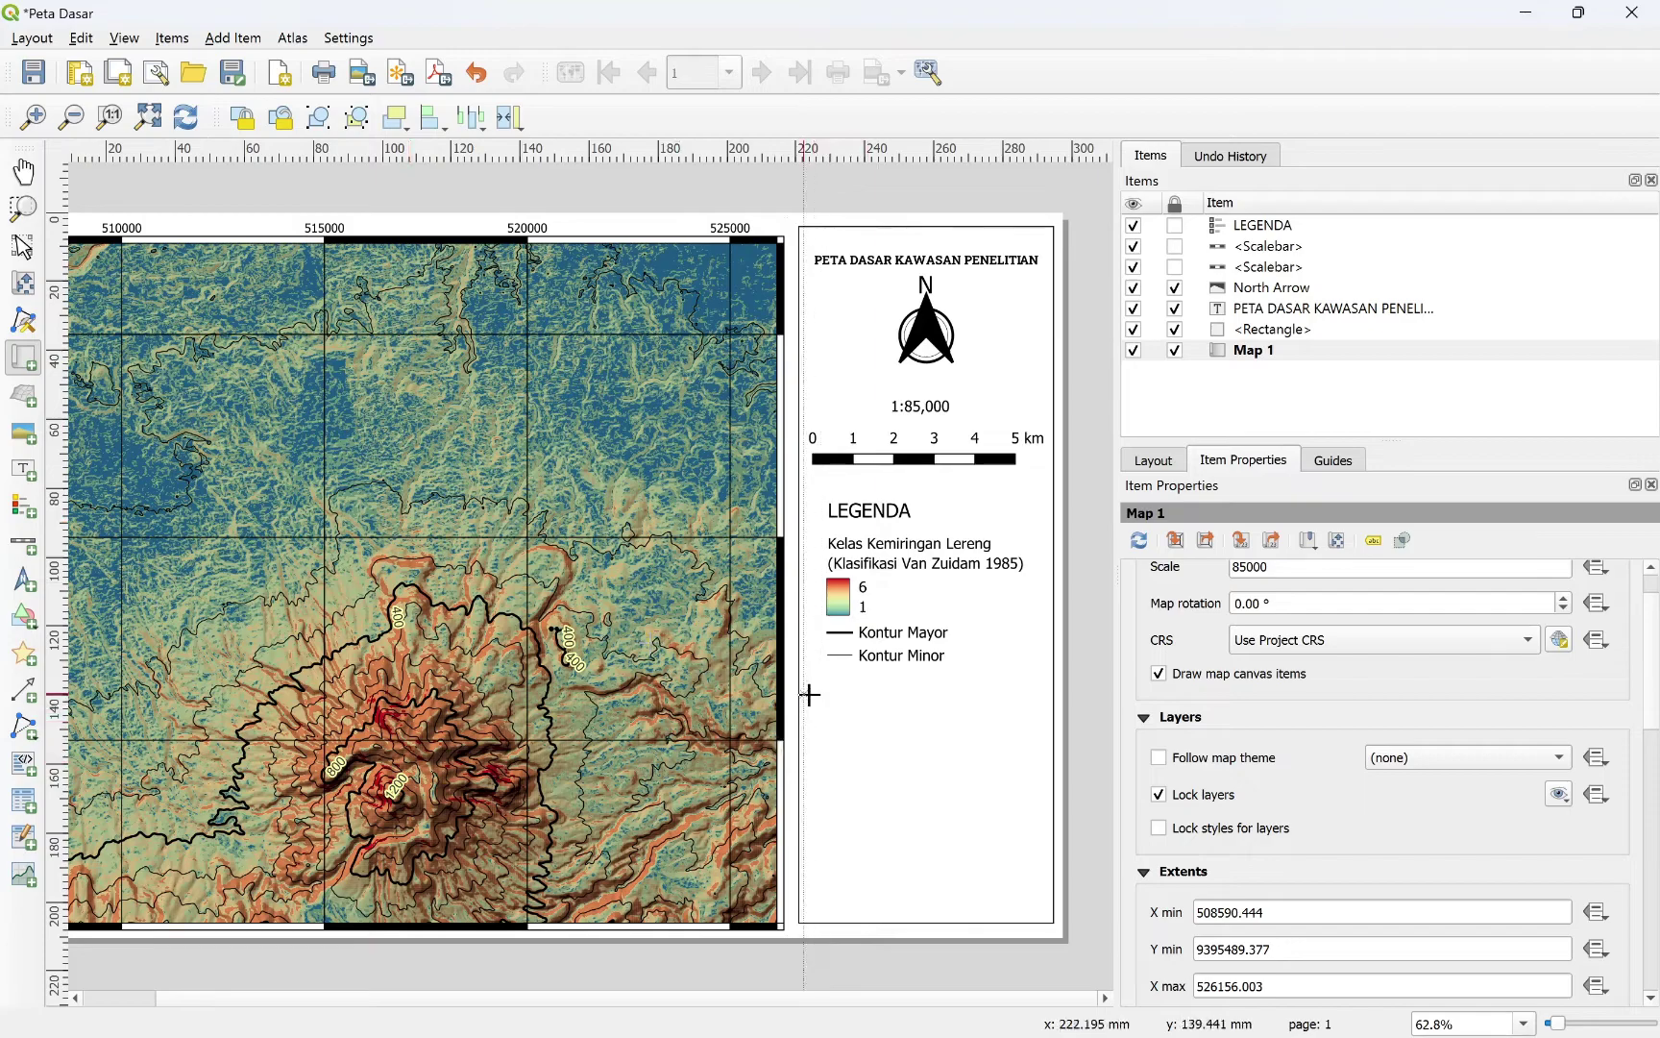
{"action": "left_click_drag", "start_coordinate": [812, 697], "coordinate": [1045, 911]}
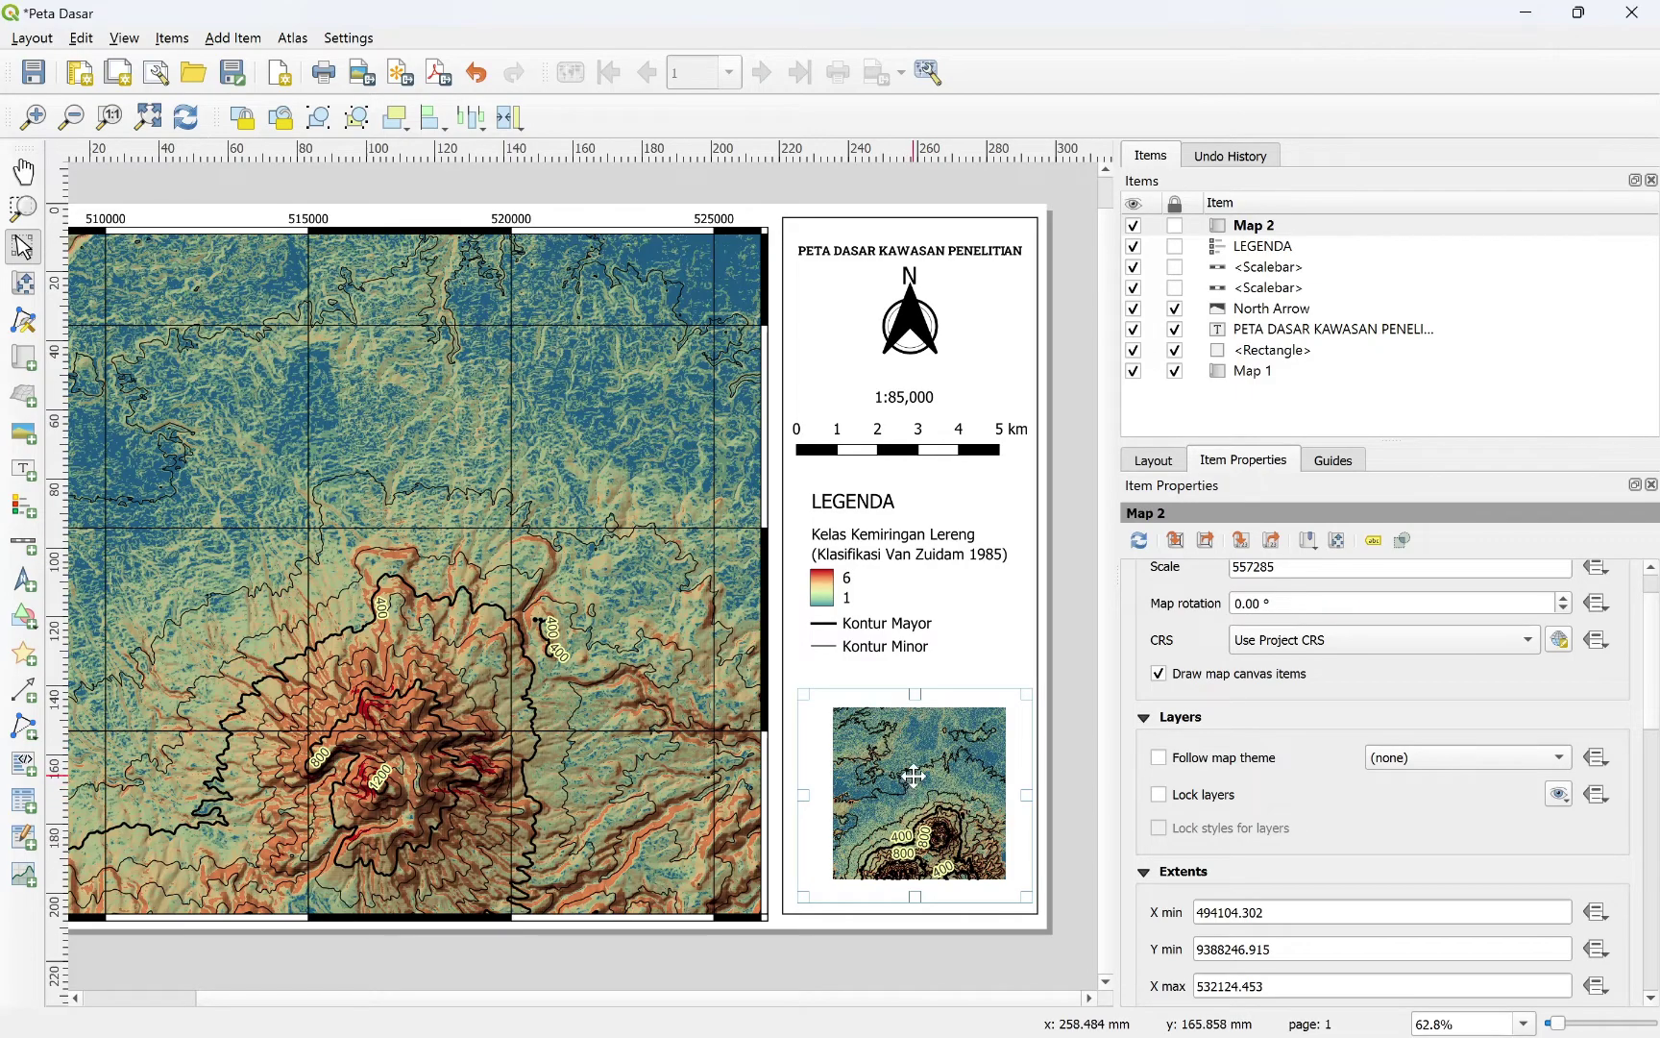
Step: In the main QGIS window, hide Reclassified raster, DEMNAS UTM, Kontur 100 m and Kontur 400 m, and show OpenStreetMap
{"action": "mouse_move", "coordinate": [977, 1026]}
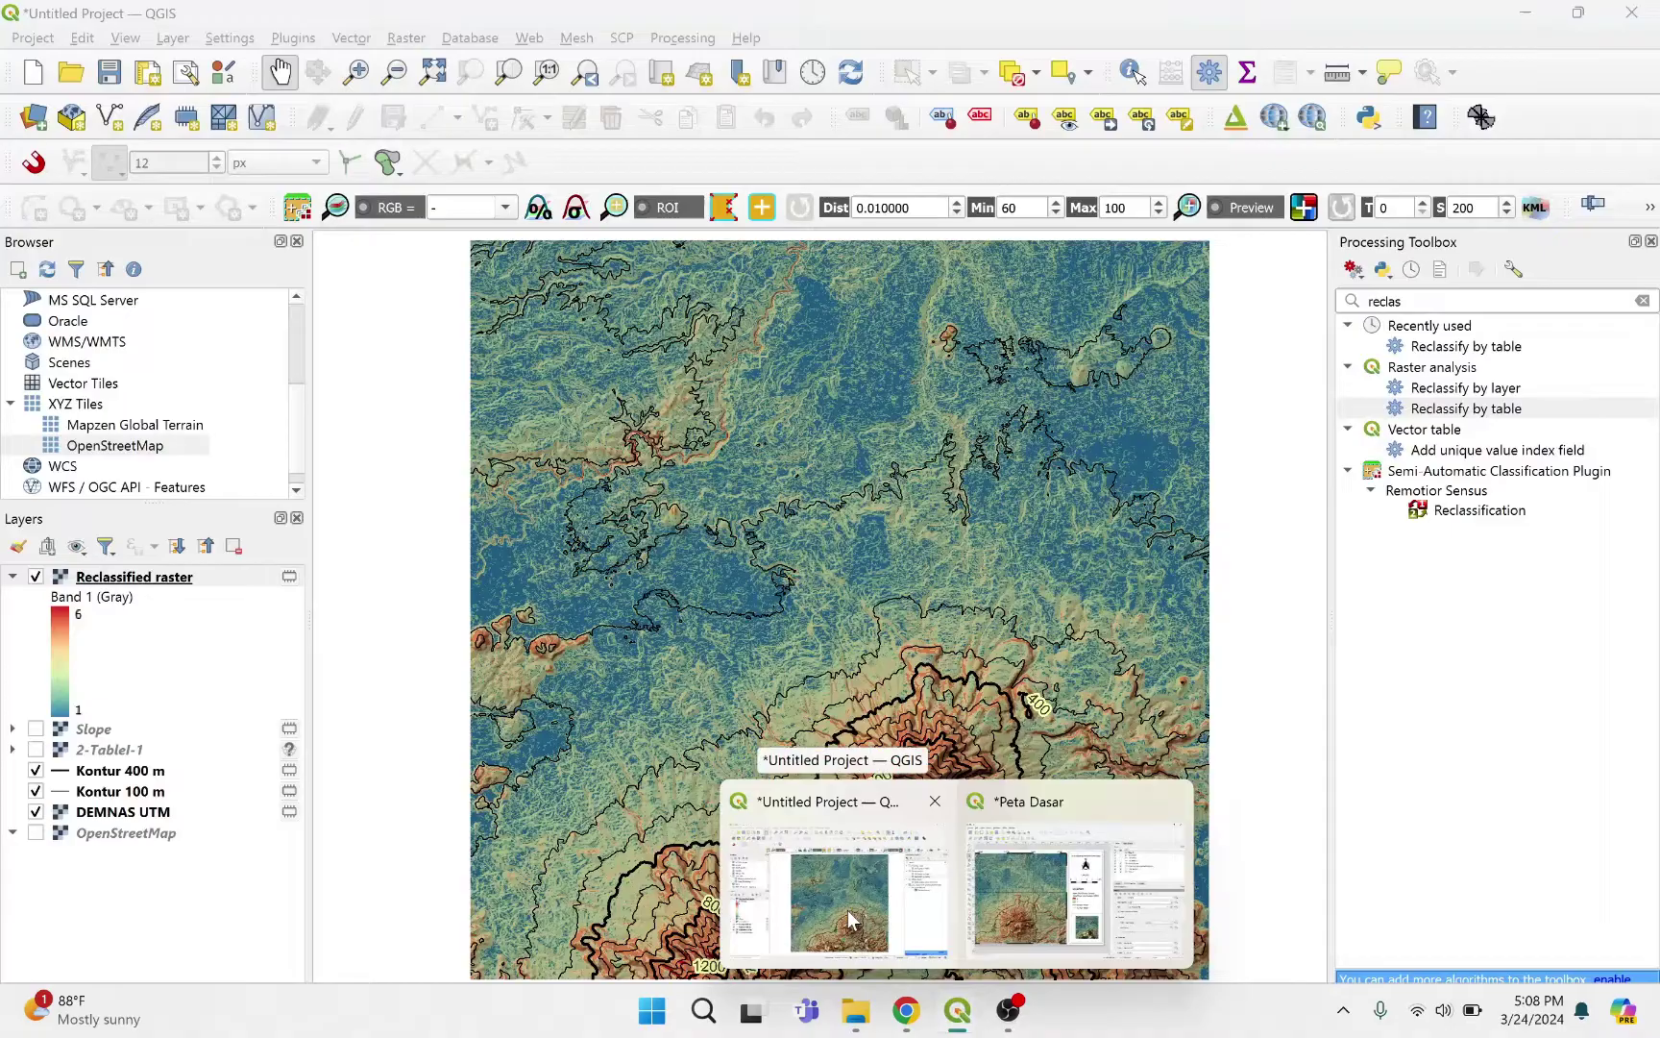
{"action": "left_click", "coordinate": [848, 920]}
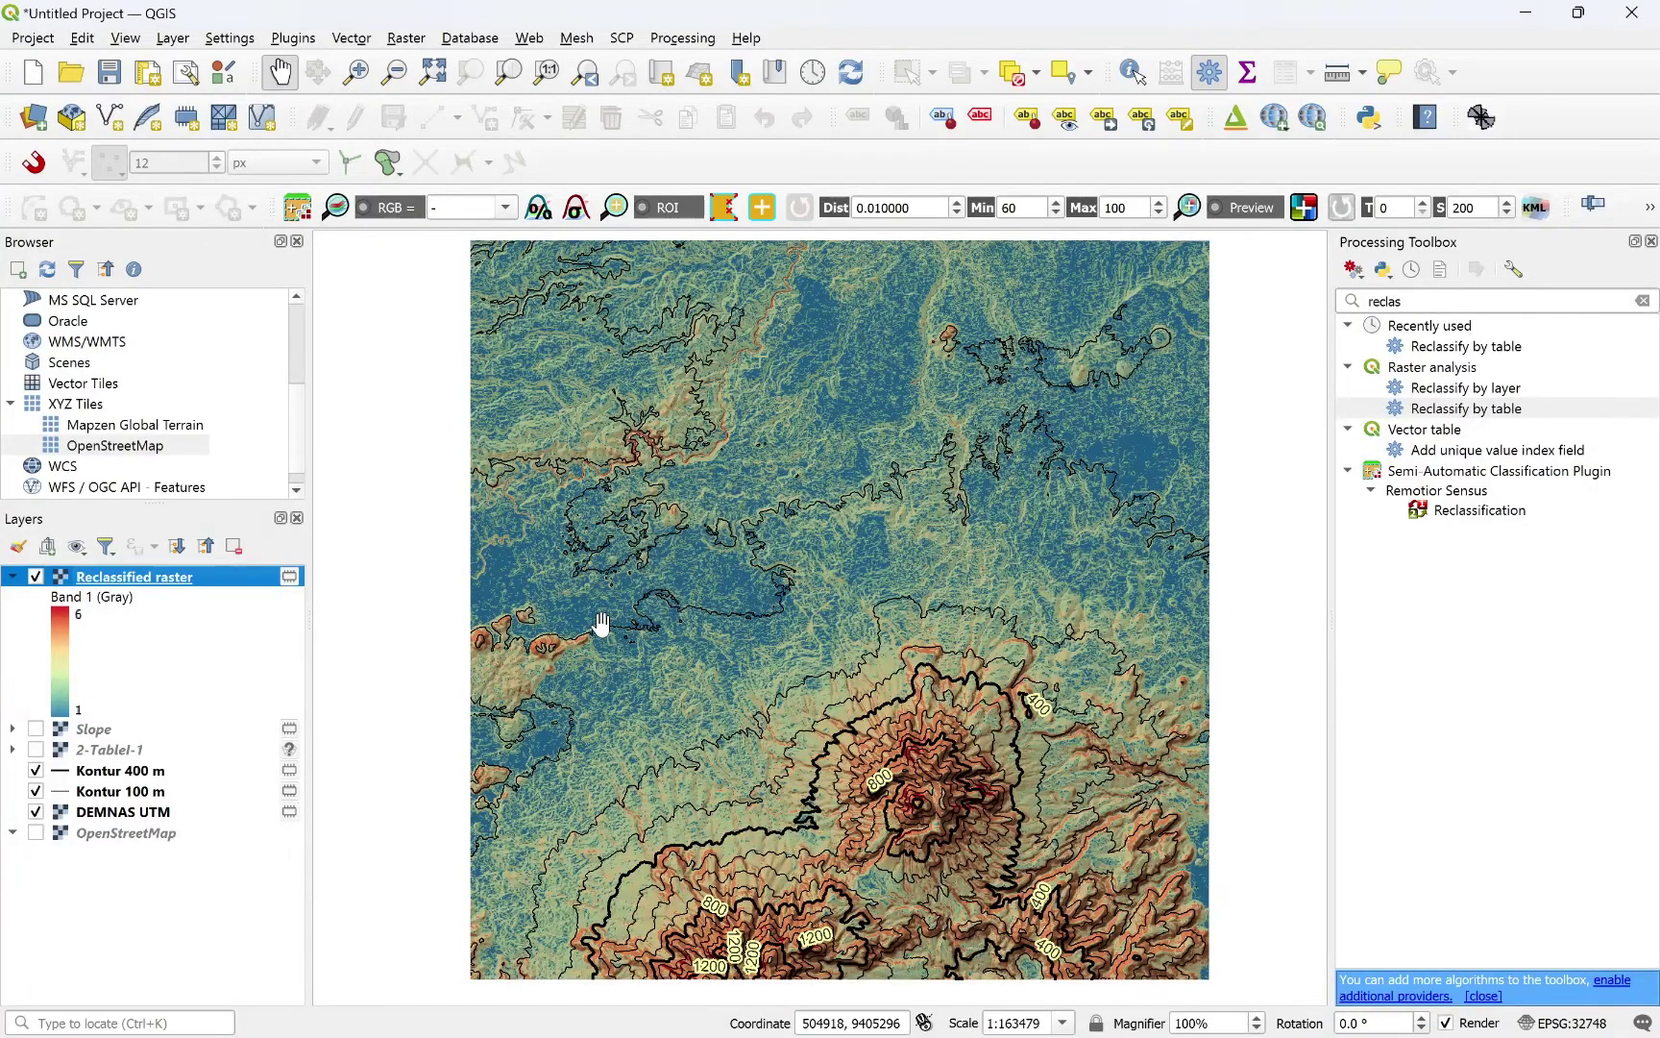
{"action": "left_click", "coordinate": [36, 576]}
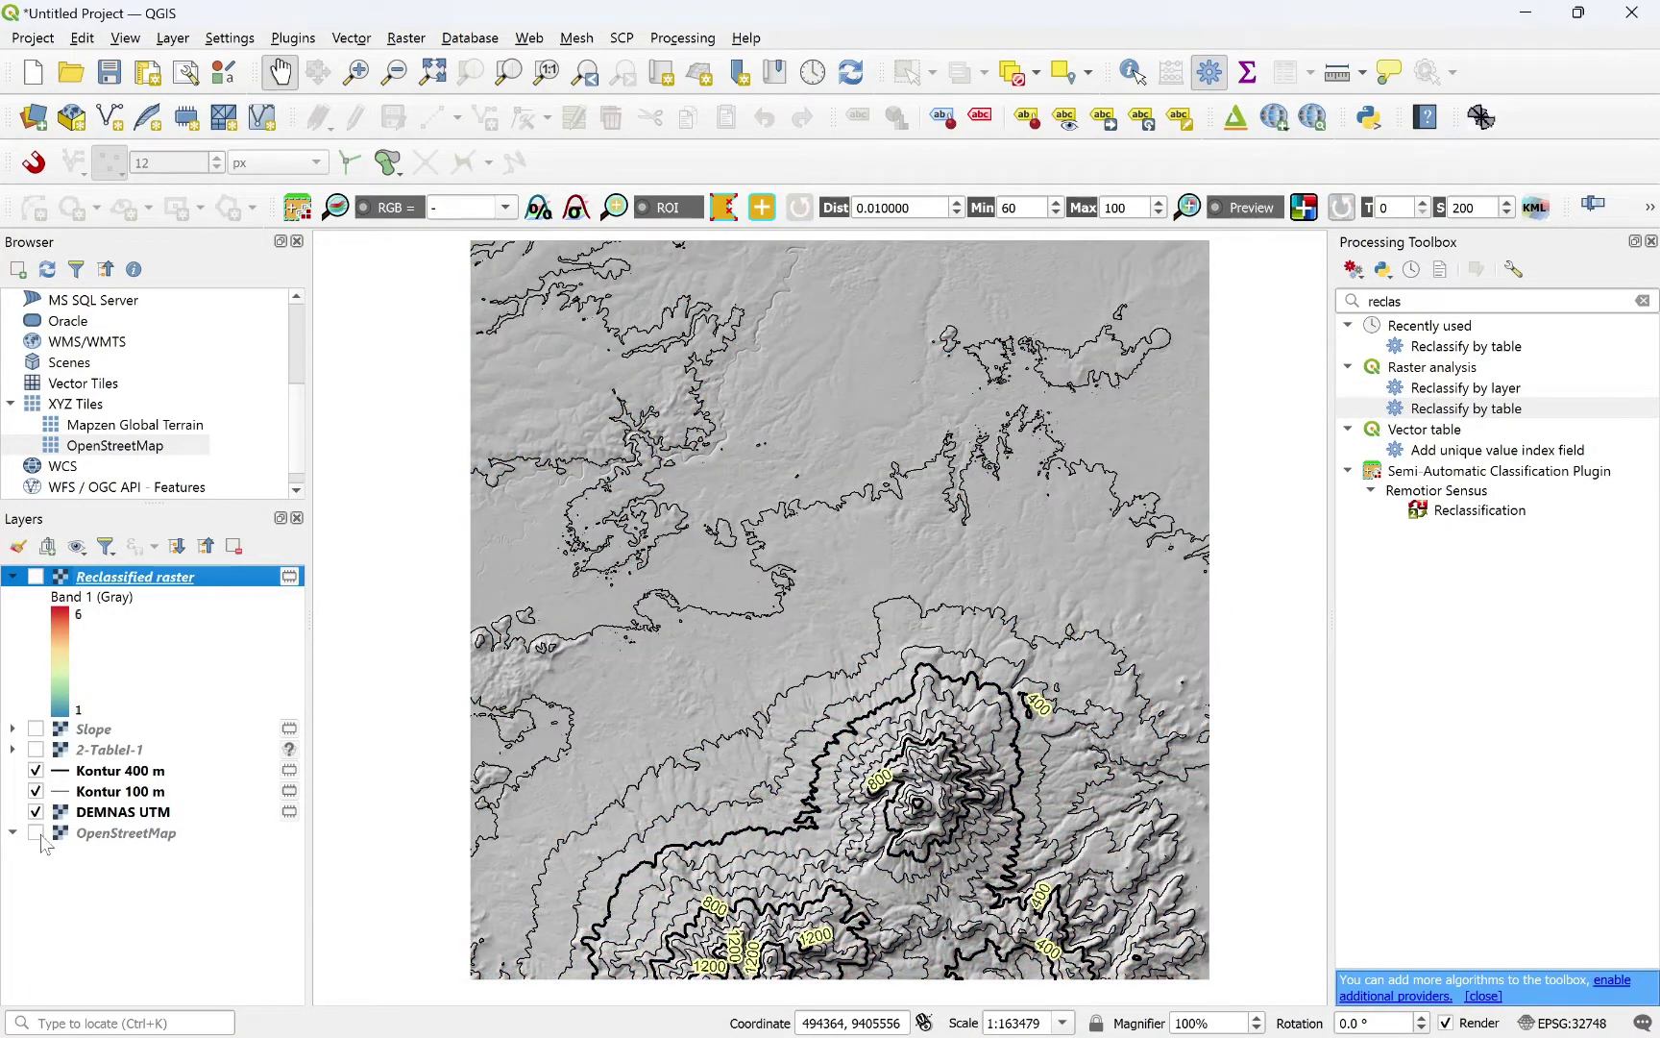
{"action": "left_click", "coordinate": [36, 832]}
{"action": "left_click", "coordinate": [35, 812]}
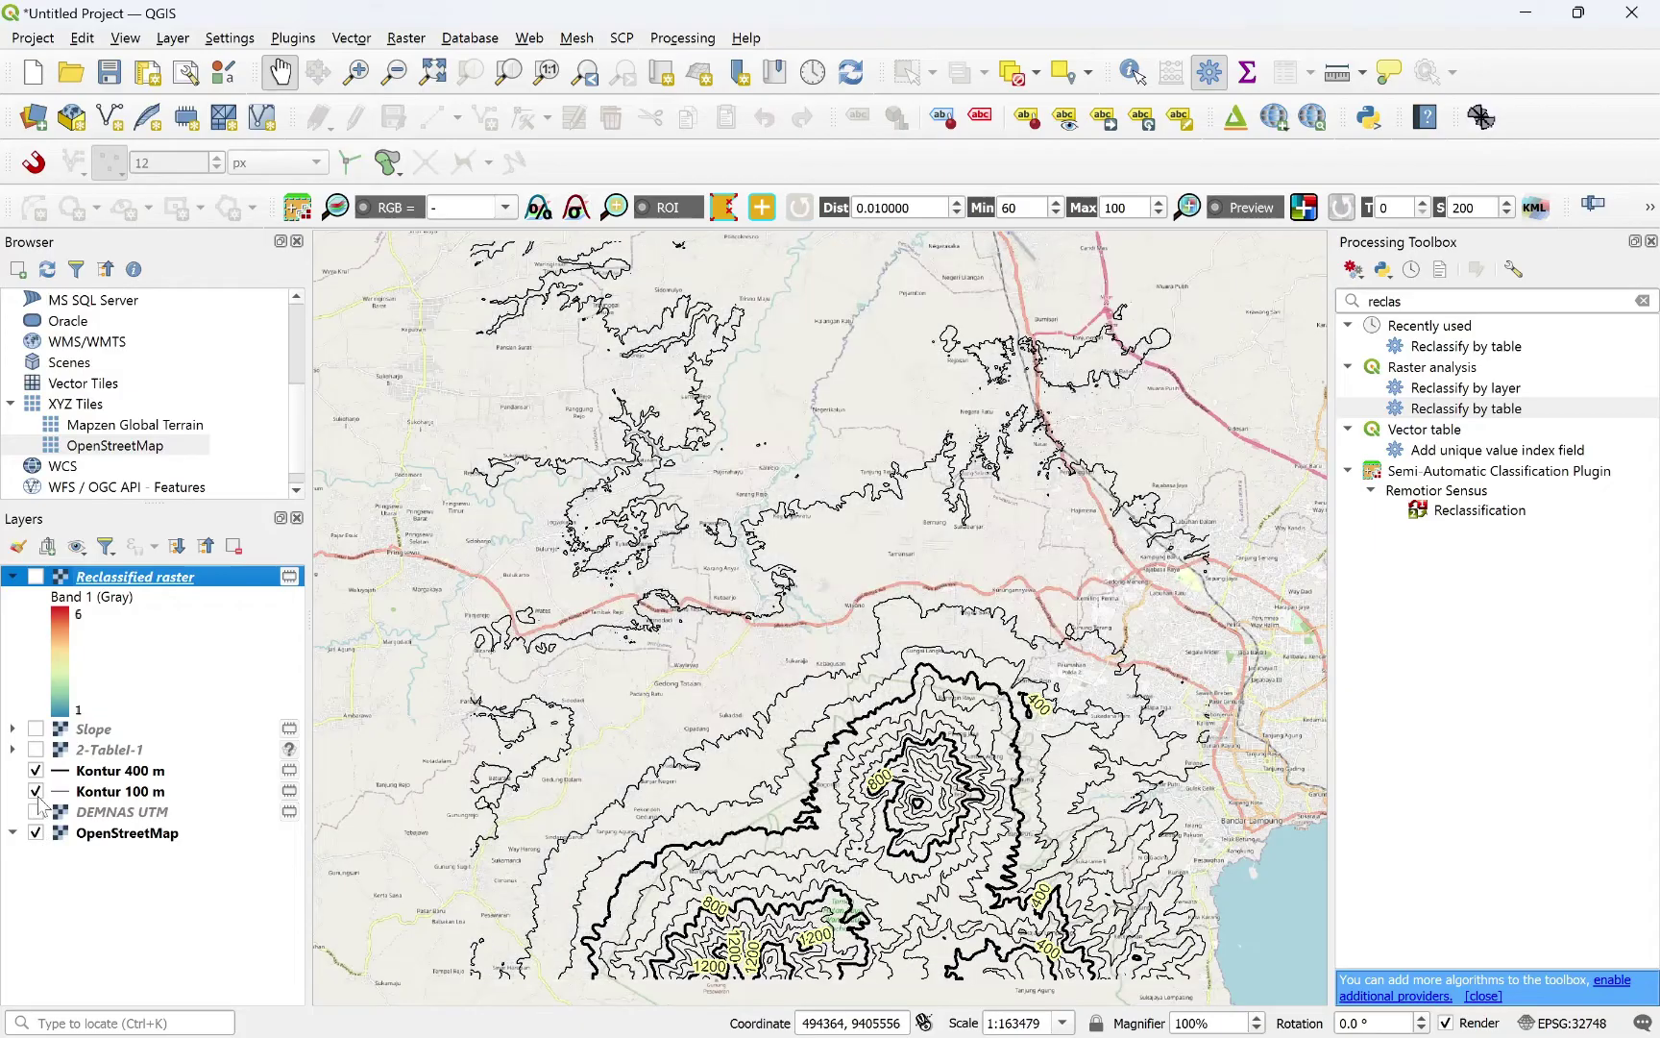
{"action": "left_click", "coordinate": [35, 791]}
{"action": "left_click", "coordinate": [35, 771]}
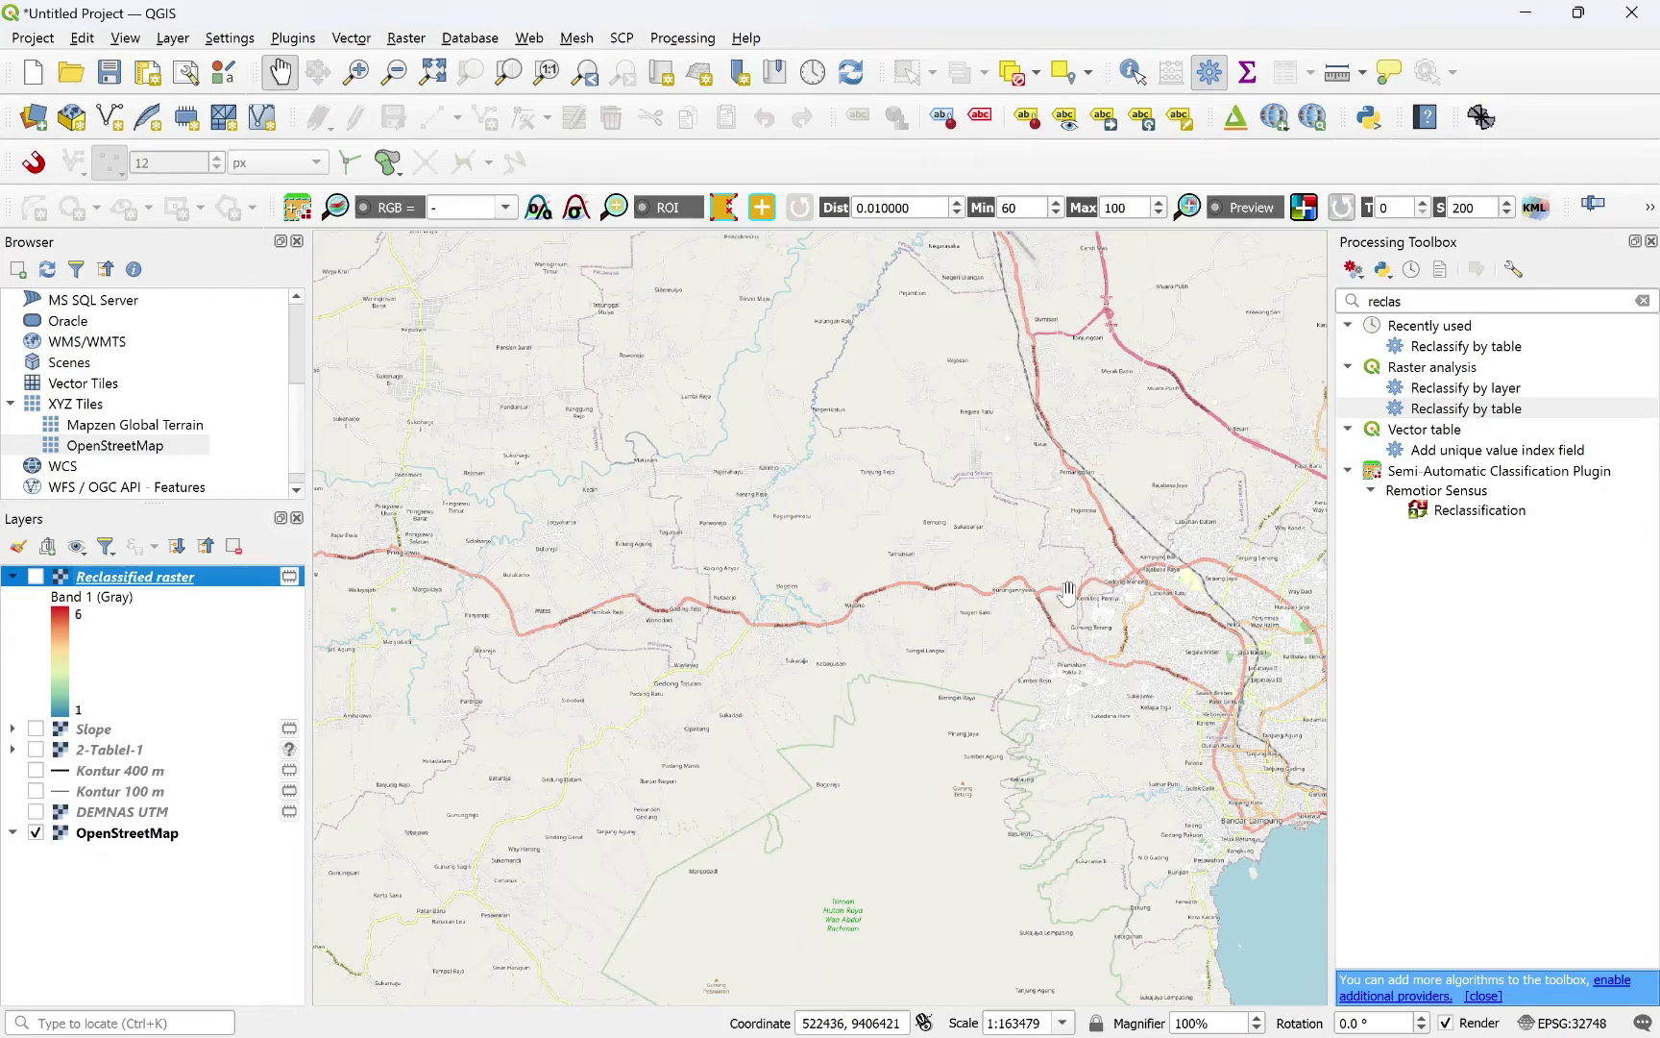
Step: Return to the Peta Dasar layout and zoom the content of Map 2 out to a scale of 2229139
{"action": "mouse_move", "coordinate": [958, 1016]}
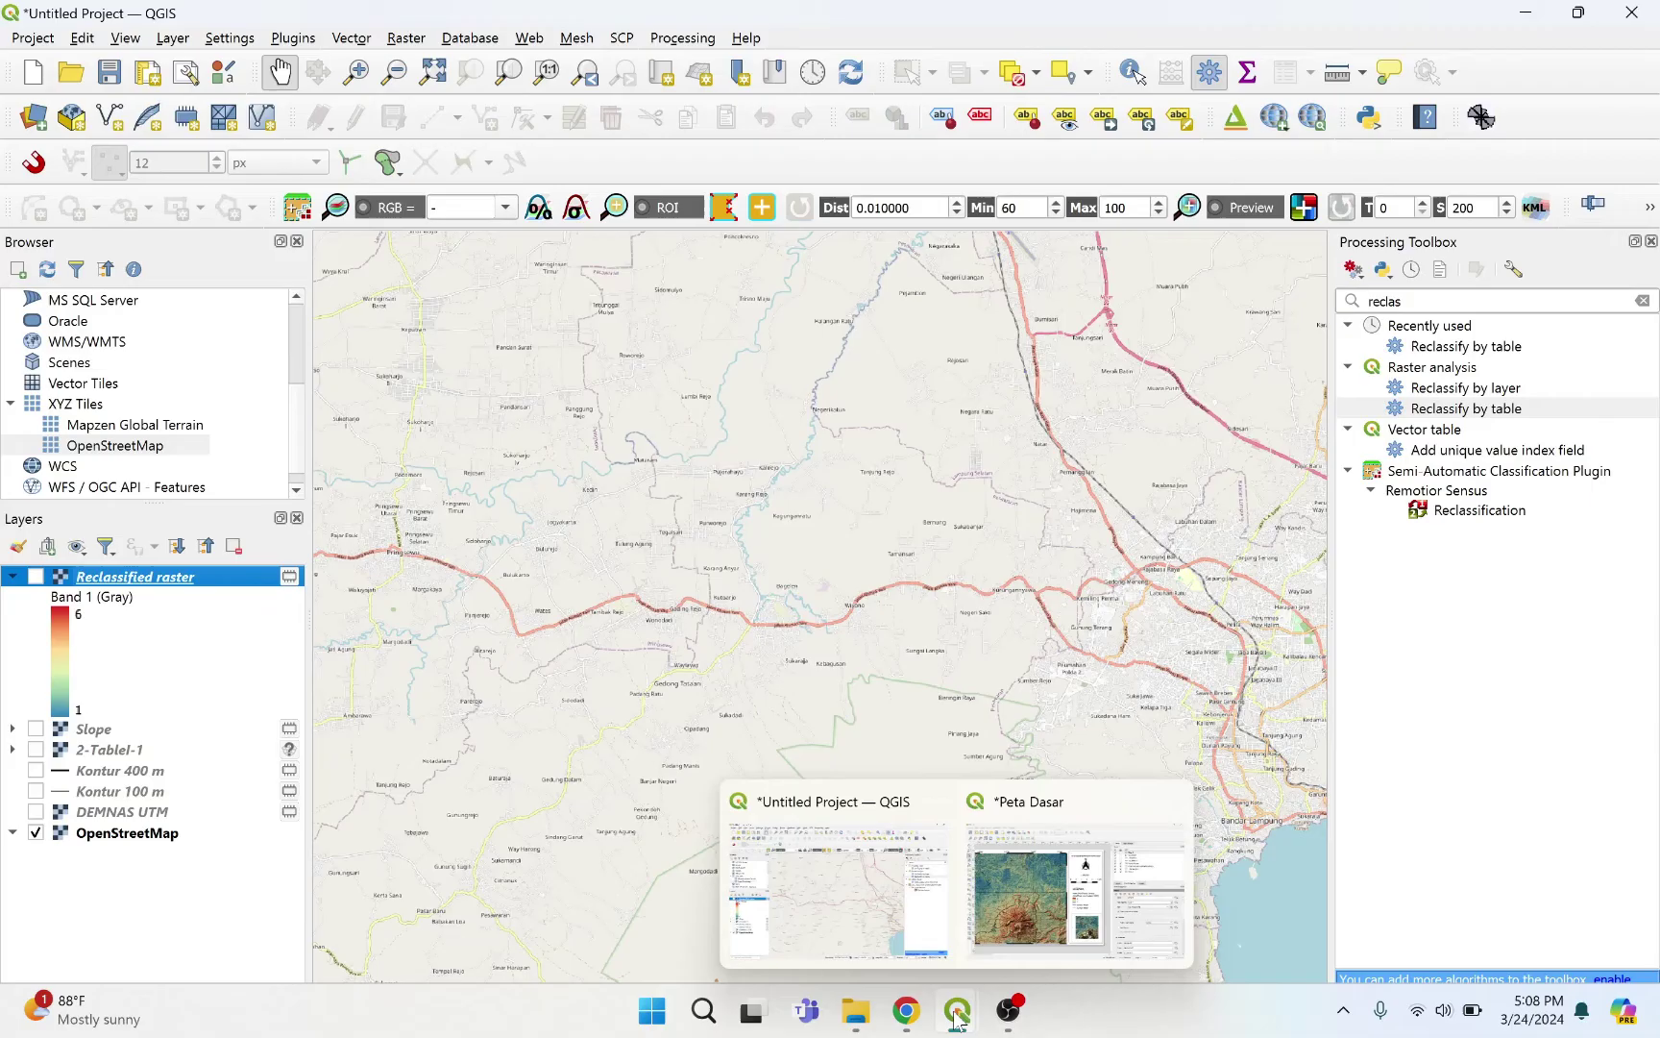
{"action": "left_click", "coordinate": [1008, 925]}
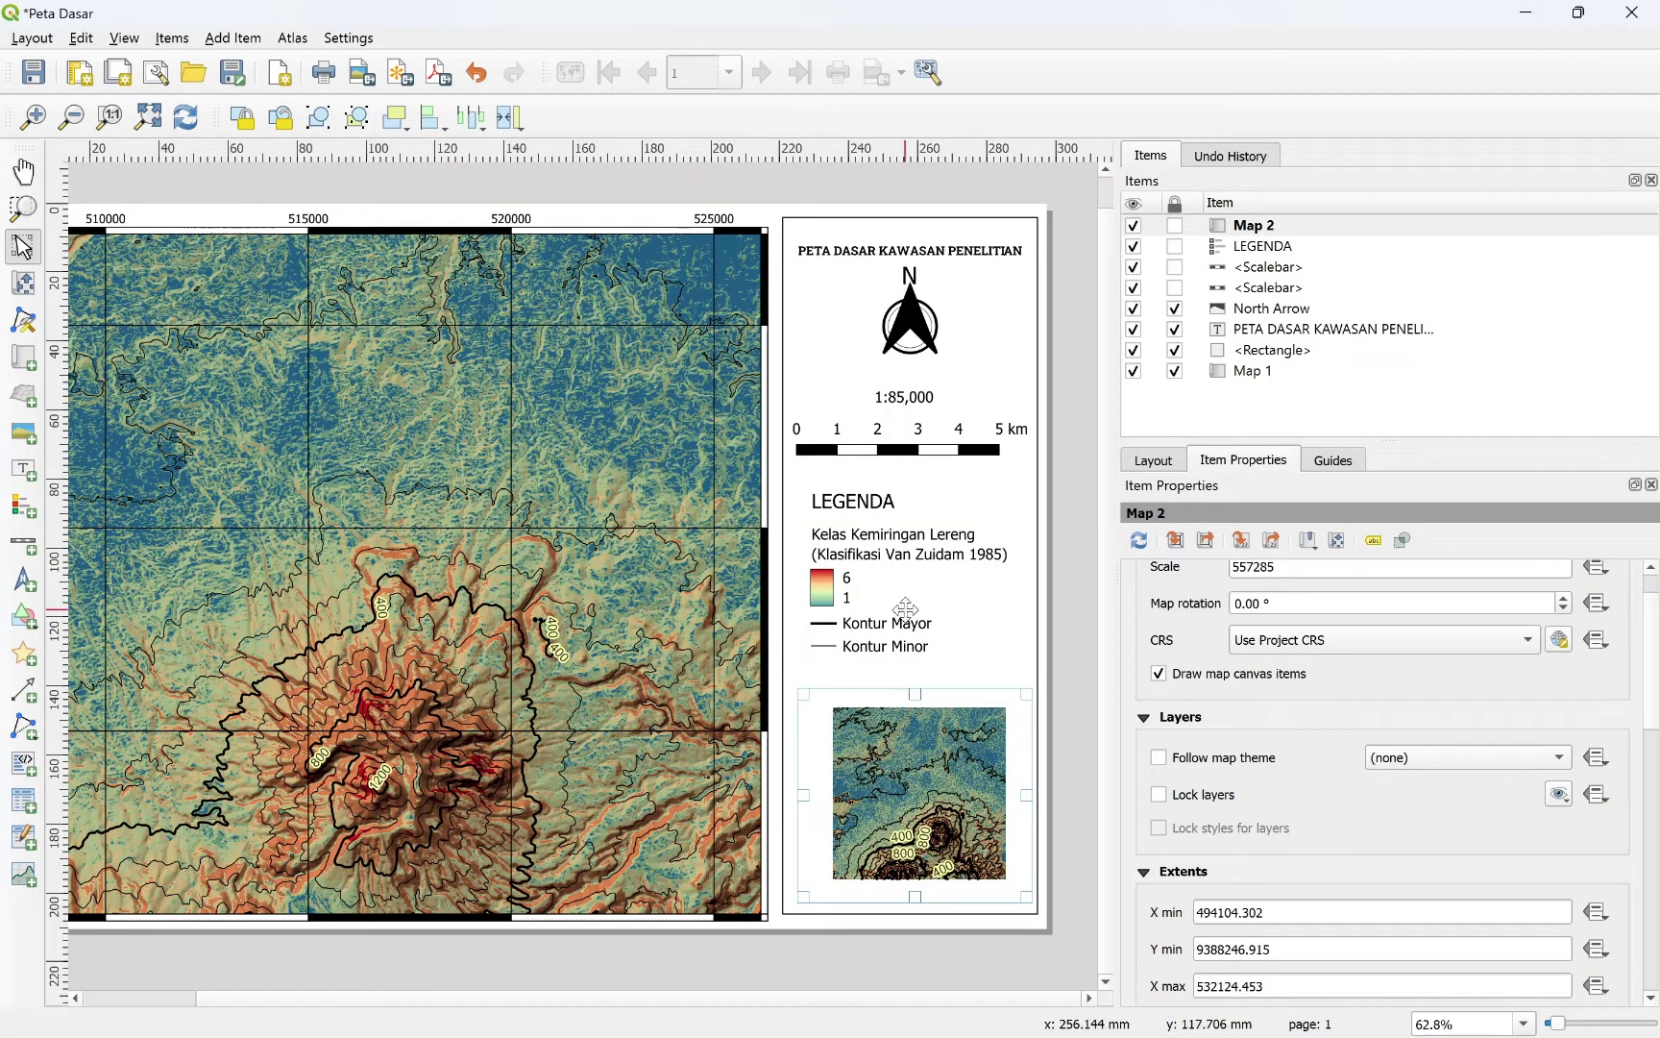
{"action": "scroll", "coordinate": [905, 608], "scroll_direction": "down", "scroll_amount": 1}
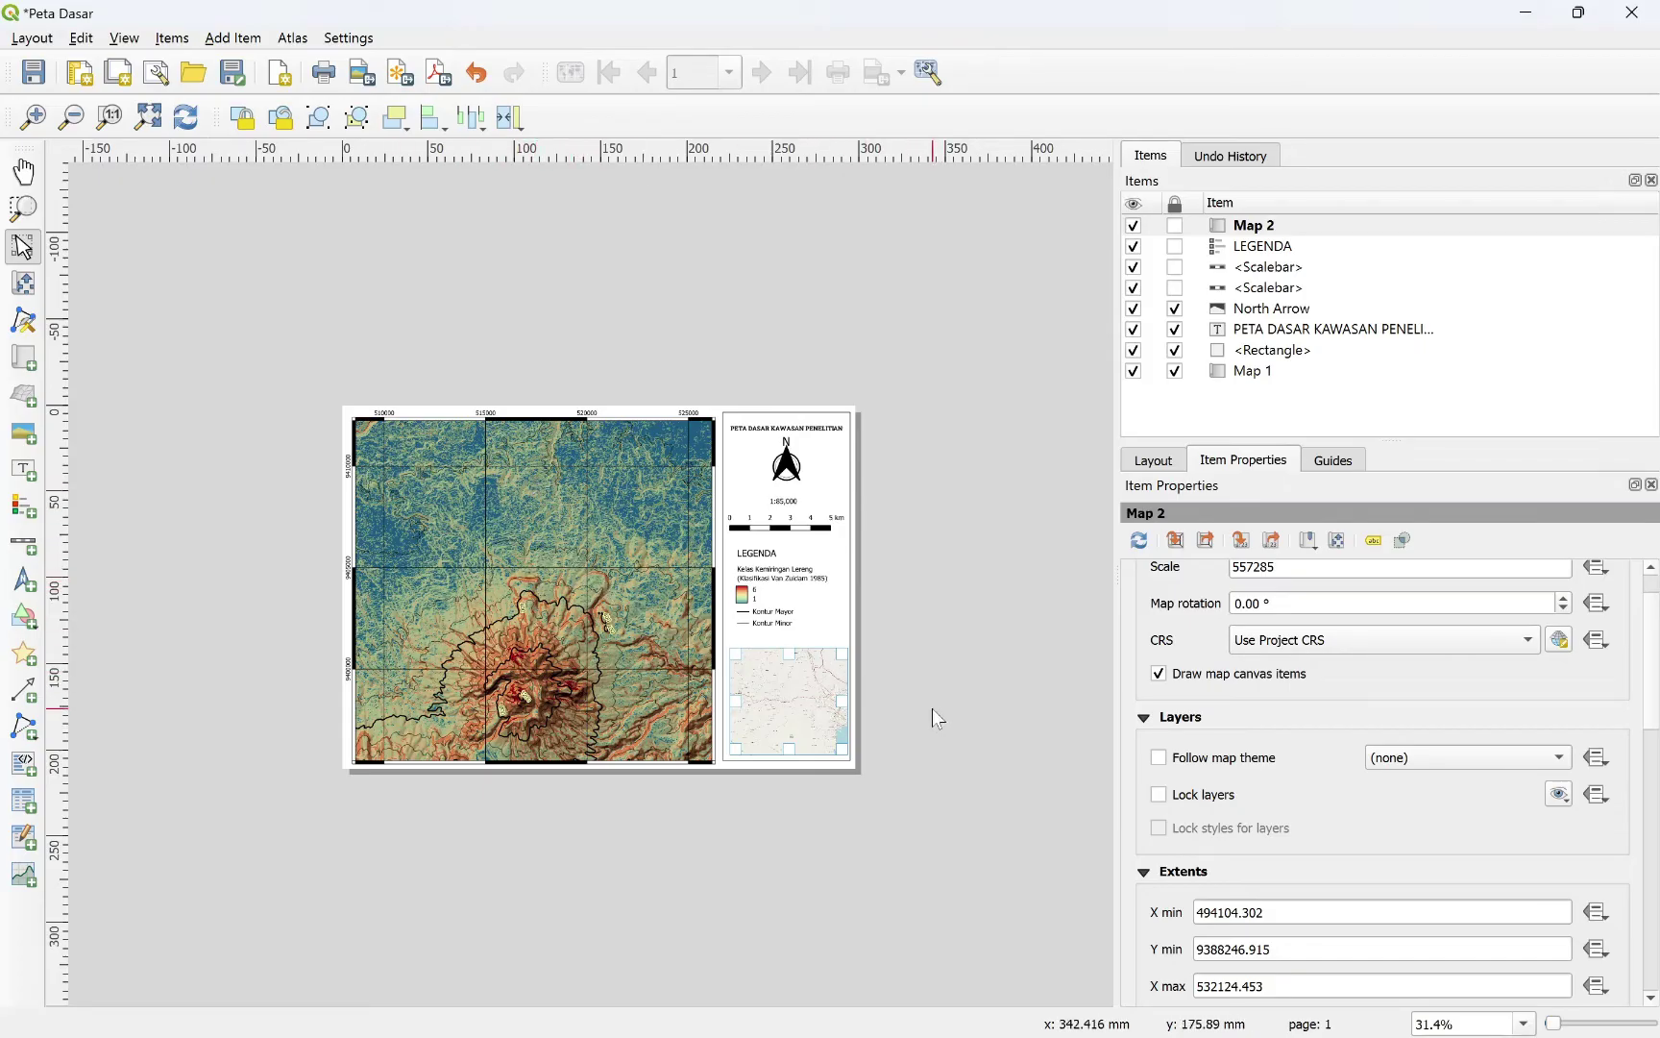
{"action": "scroll", "coordinate": [933, 708], "scroll_direction": "up", "scroll_amount": 1}
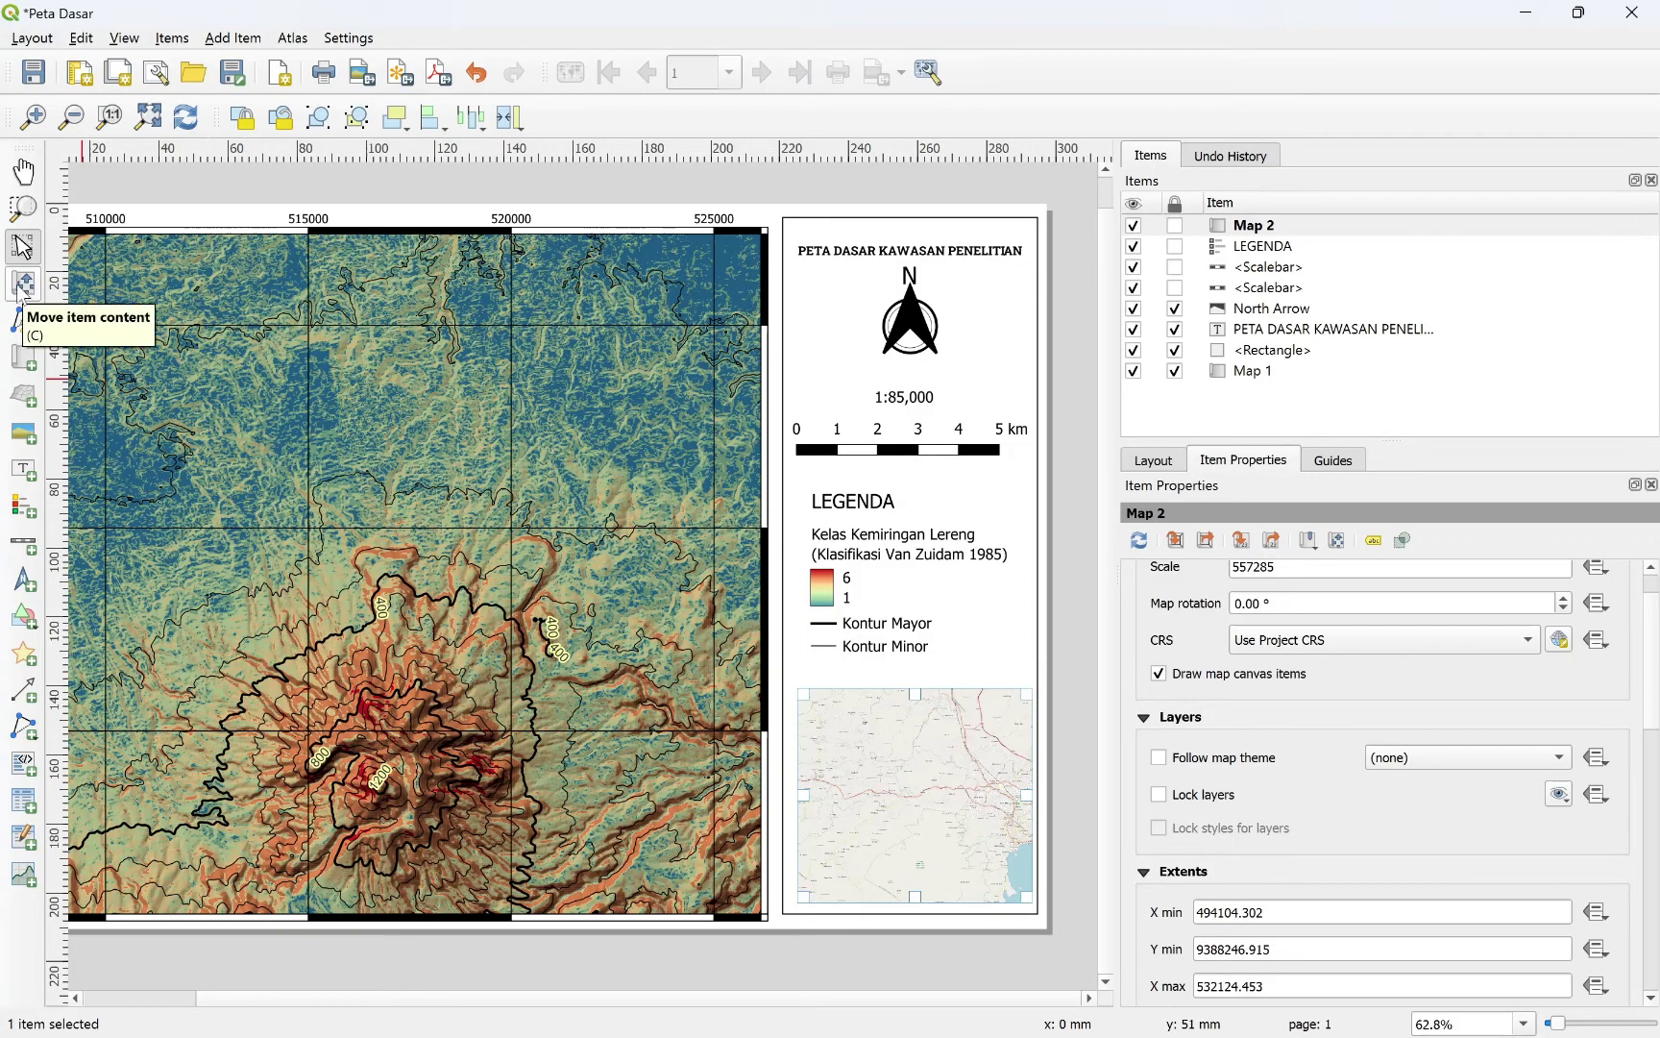
{"action": "left_click", "coordinate": [23, 285]}
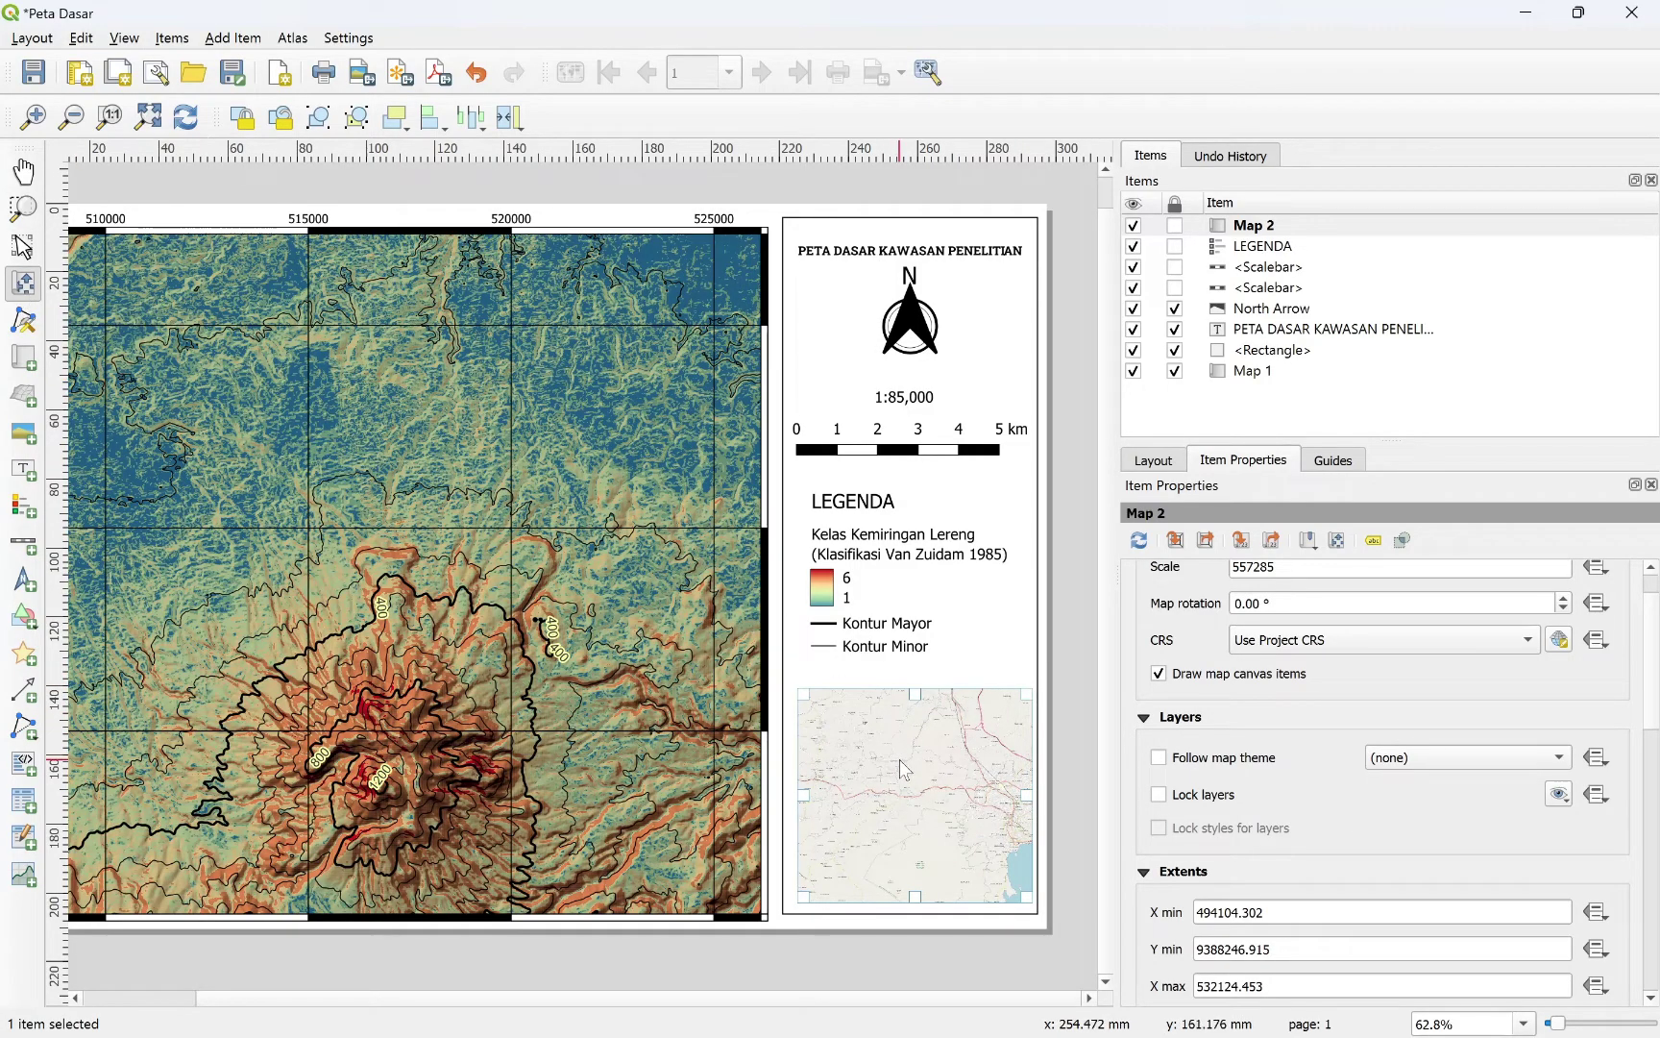
{"action": "scroll", "coordinate": [899, 759], "scroll_direction": "down", "scroll_amount": 1}
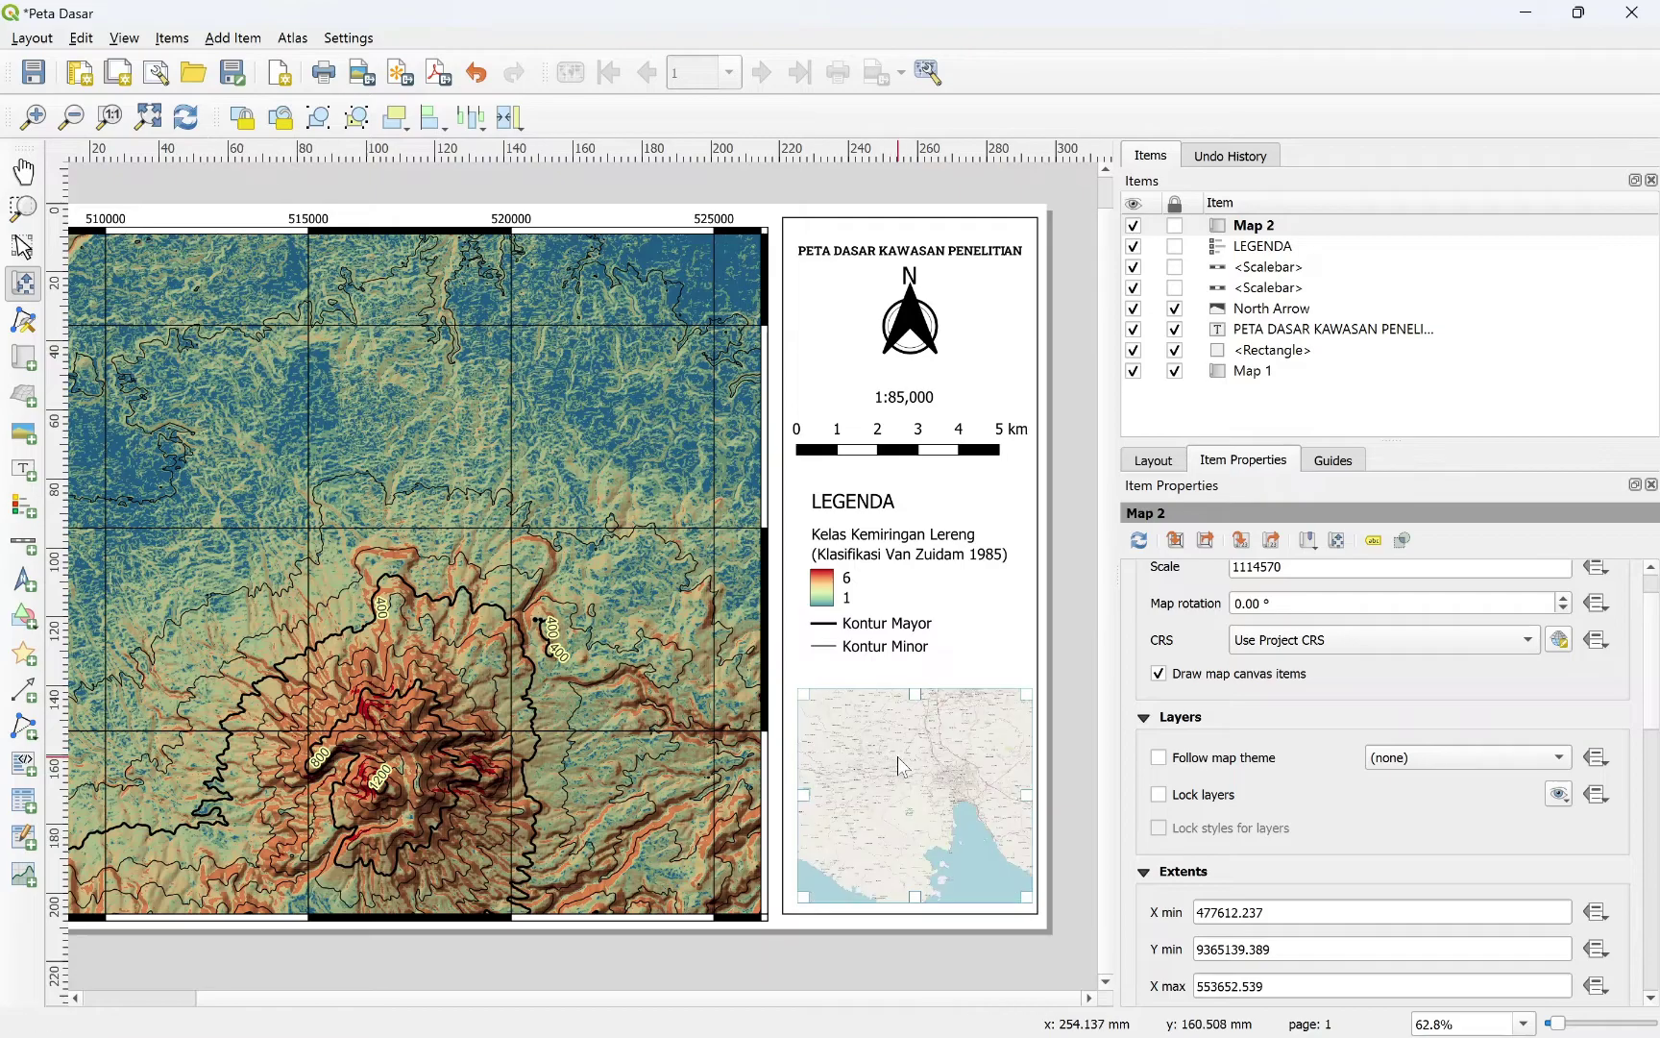
{"action": "scroll", "coordinate": [900, 757], "scroll_direction": "down", "scroll_amount": 1}
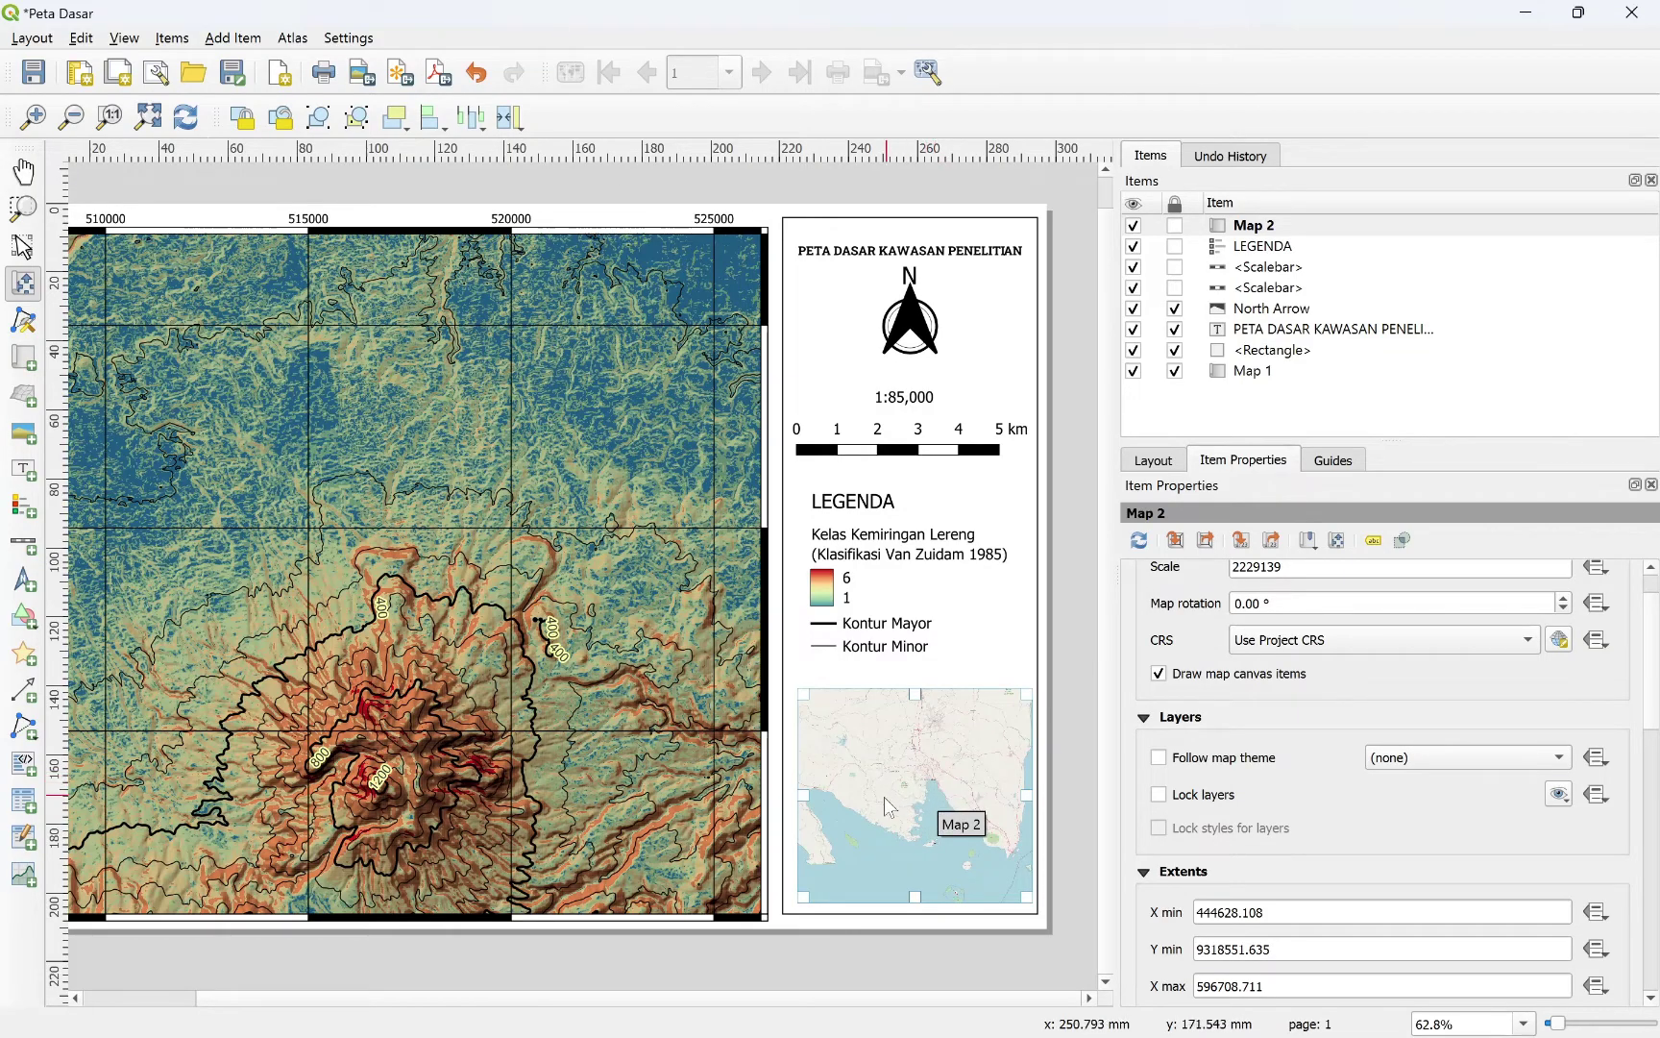
Step: Show the DEMNAS UTM layer again in the main QGIS window and return to the Peta Dasar layout to update Map 2
{"action": "mouse_move", "coordinate": [958, 1011]}
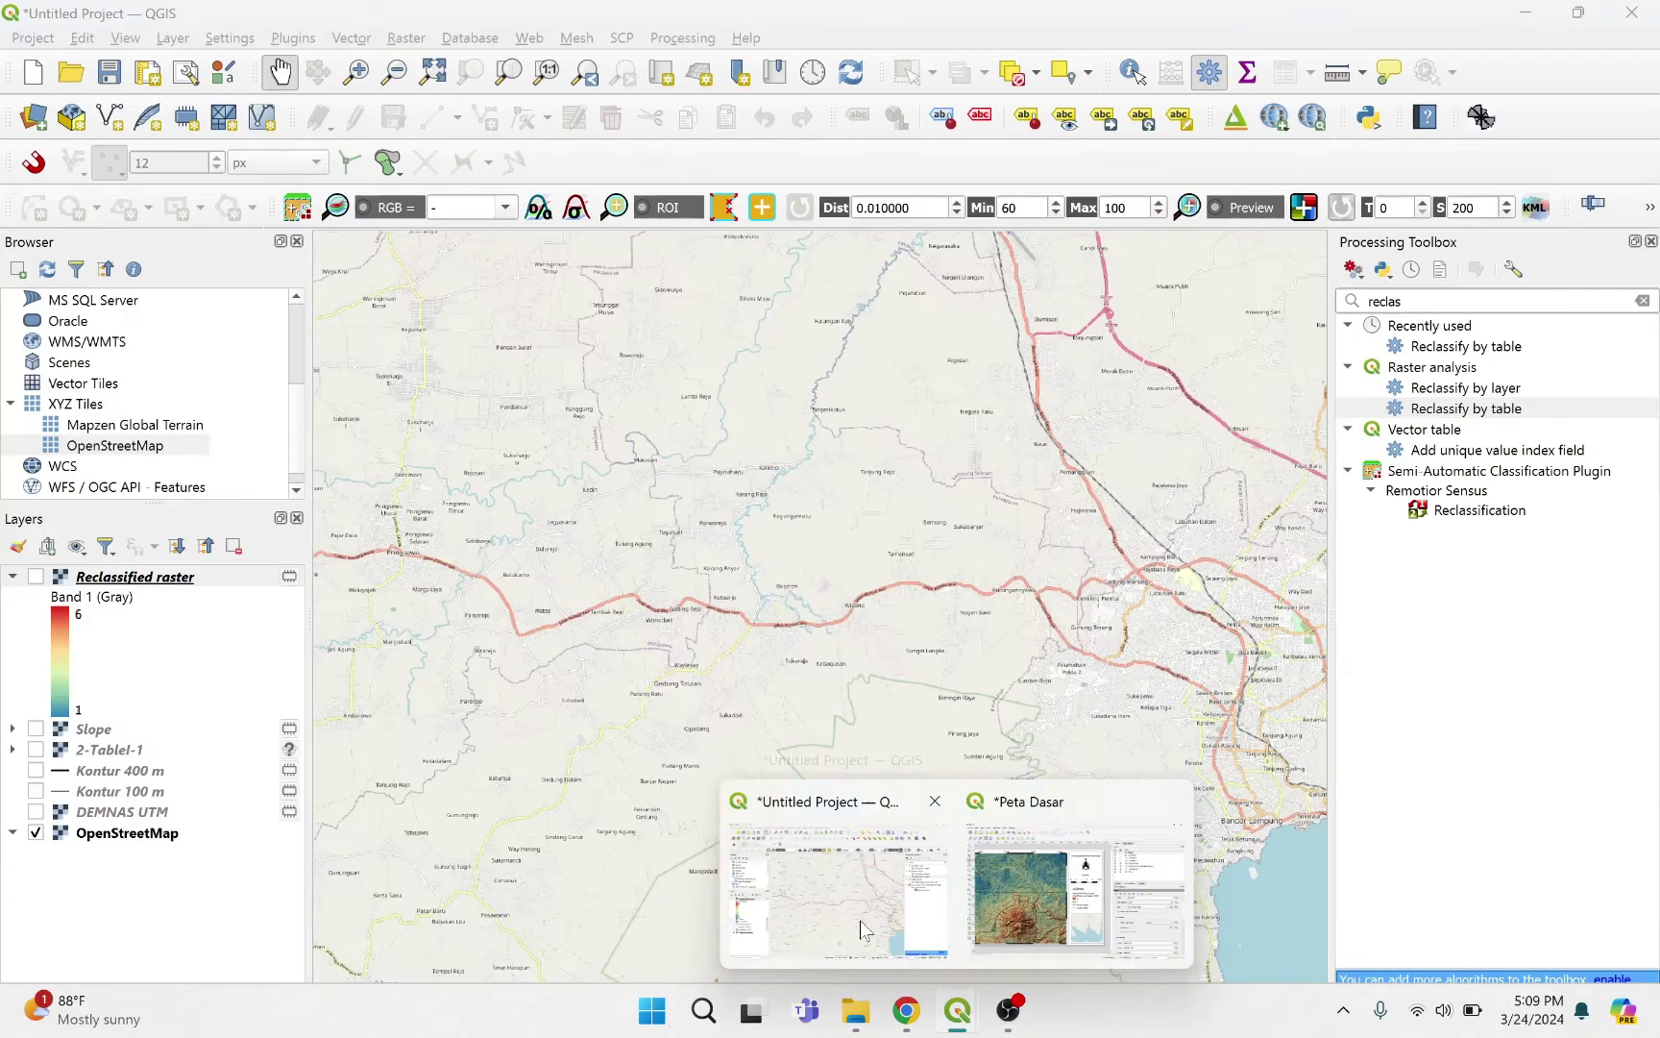
{"action": "left_click", "coordinate": [940, 954]}
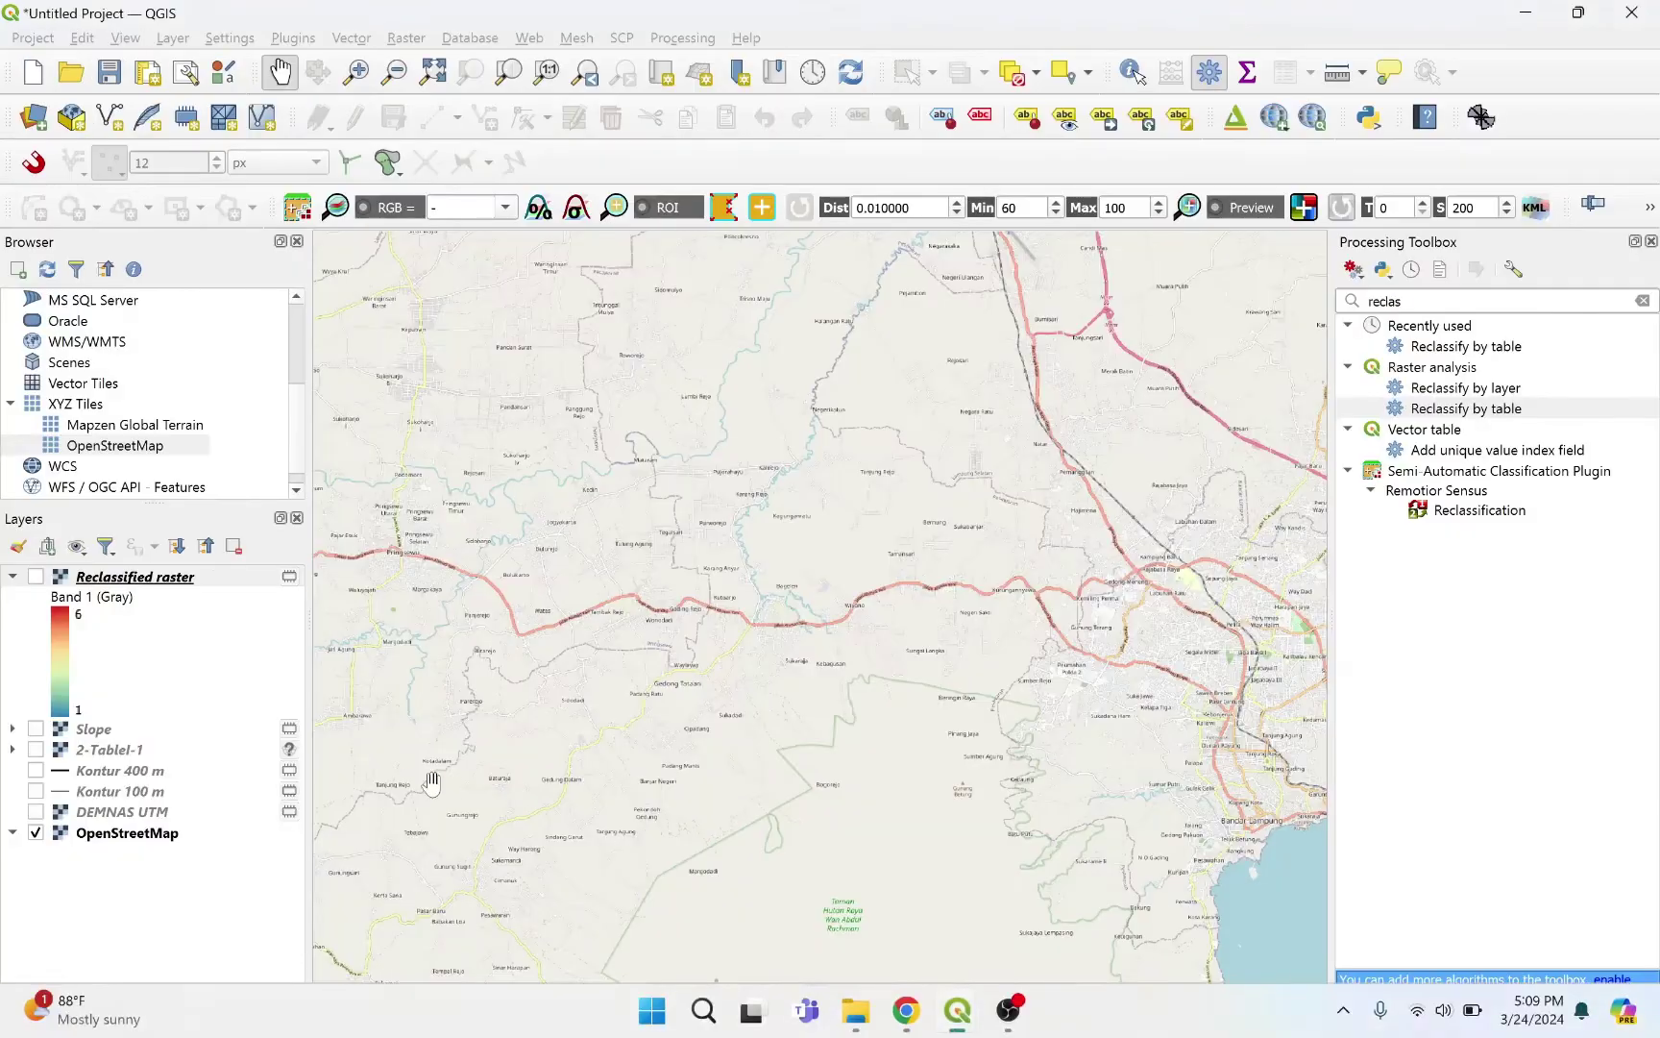
{"action": "left_click", "coordinate": [37, 813]}
{"action": "scroll", "coordinate": [864, 619], "scroll_direction": "down", "scroll_amount": 1}
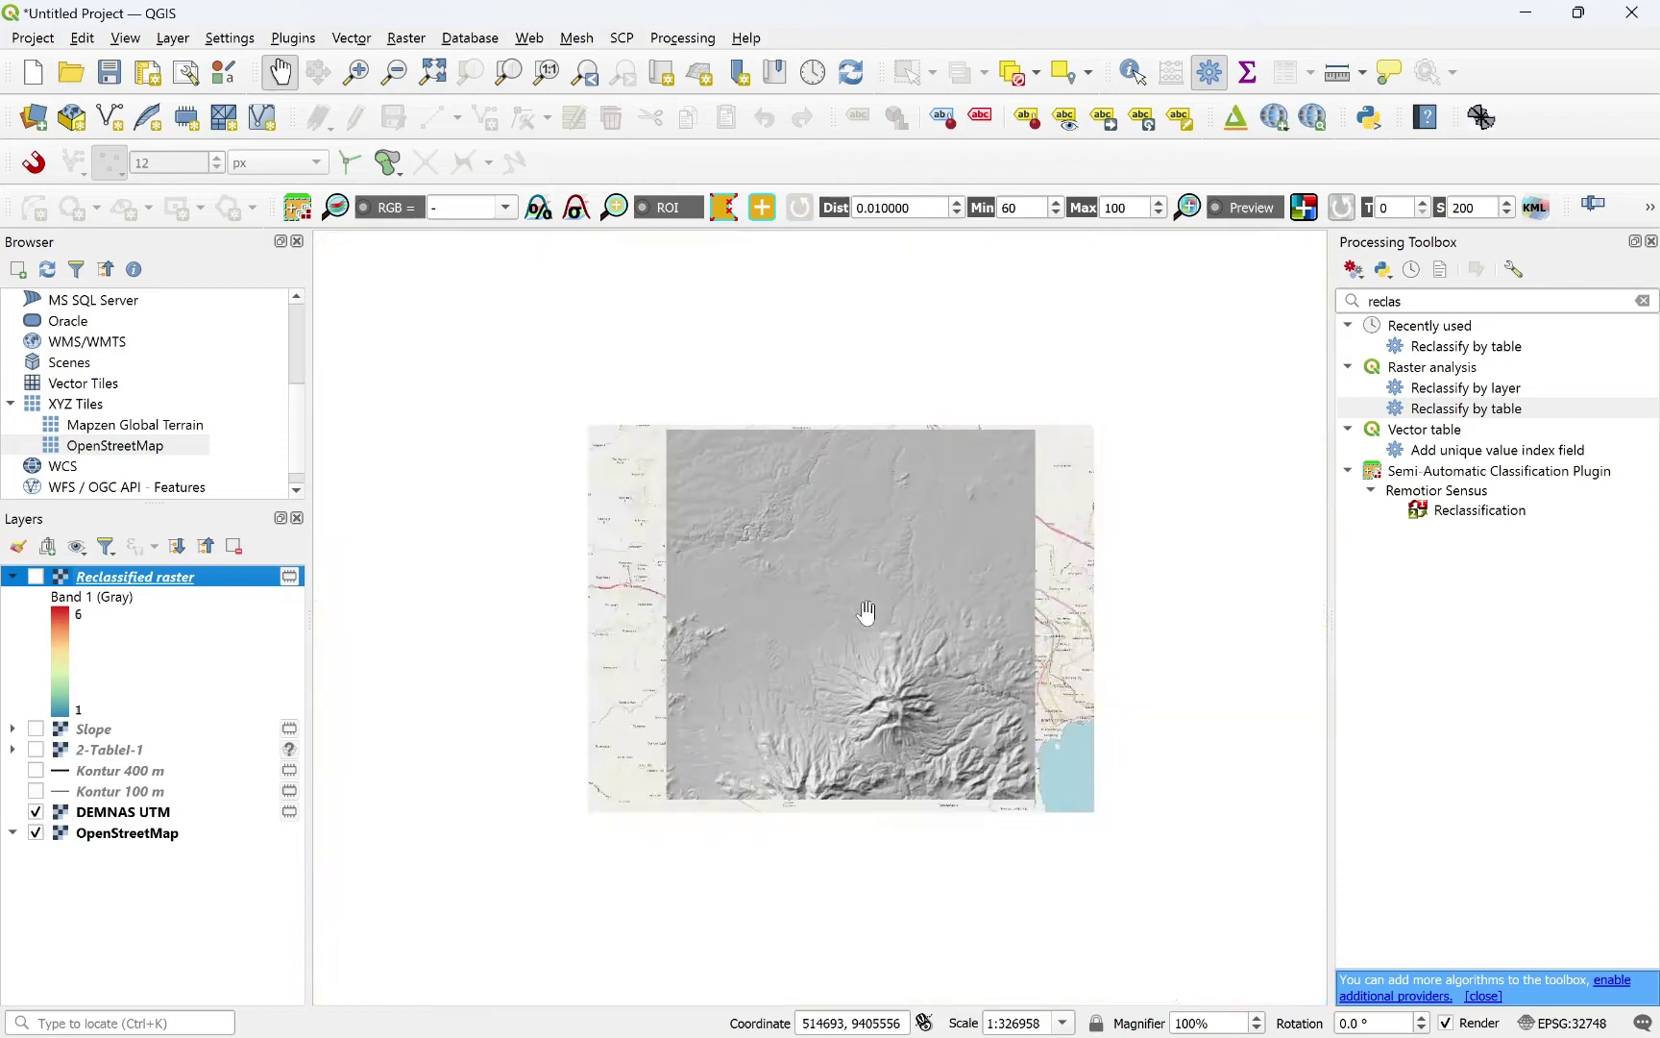
{"action": "mouse_move", "coordinate": [966, 1030]}
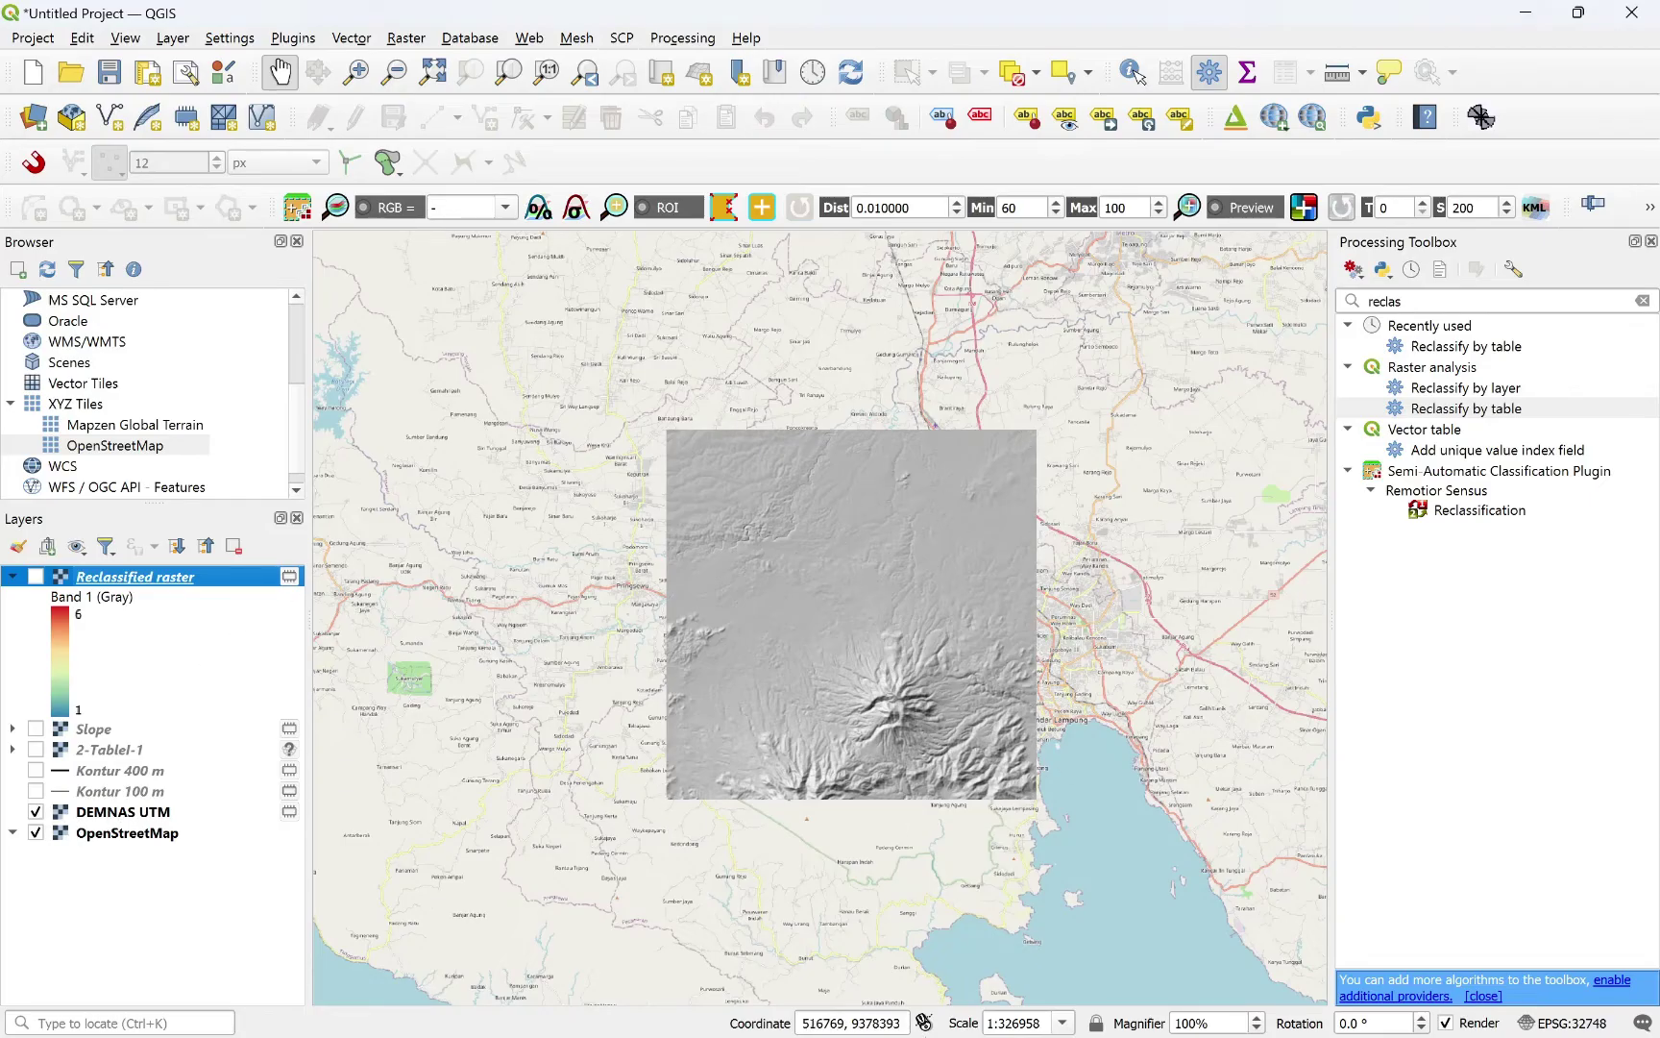
{"action": "left_click", "coordinate": [1036, 911]}
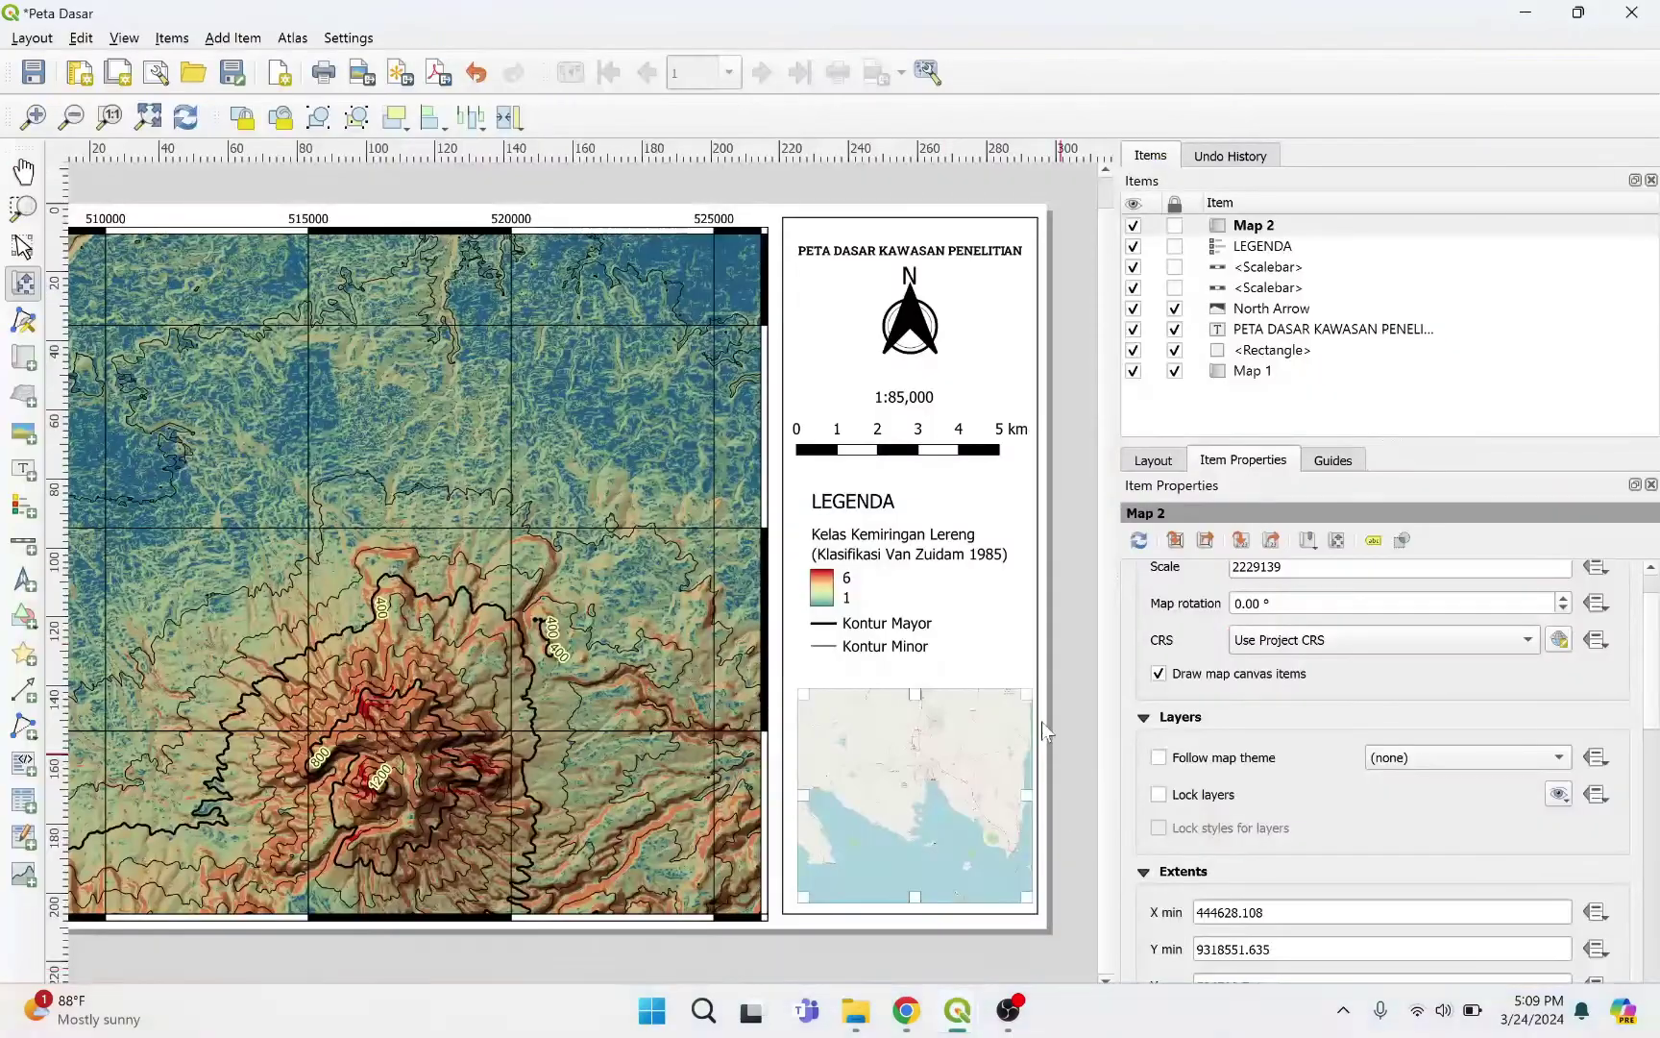
{"action": "left_click", "coordinate": [23, 246]}
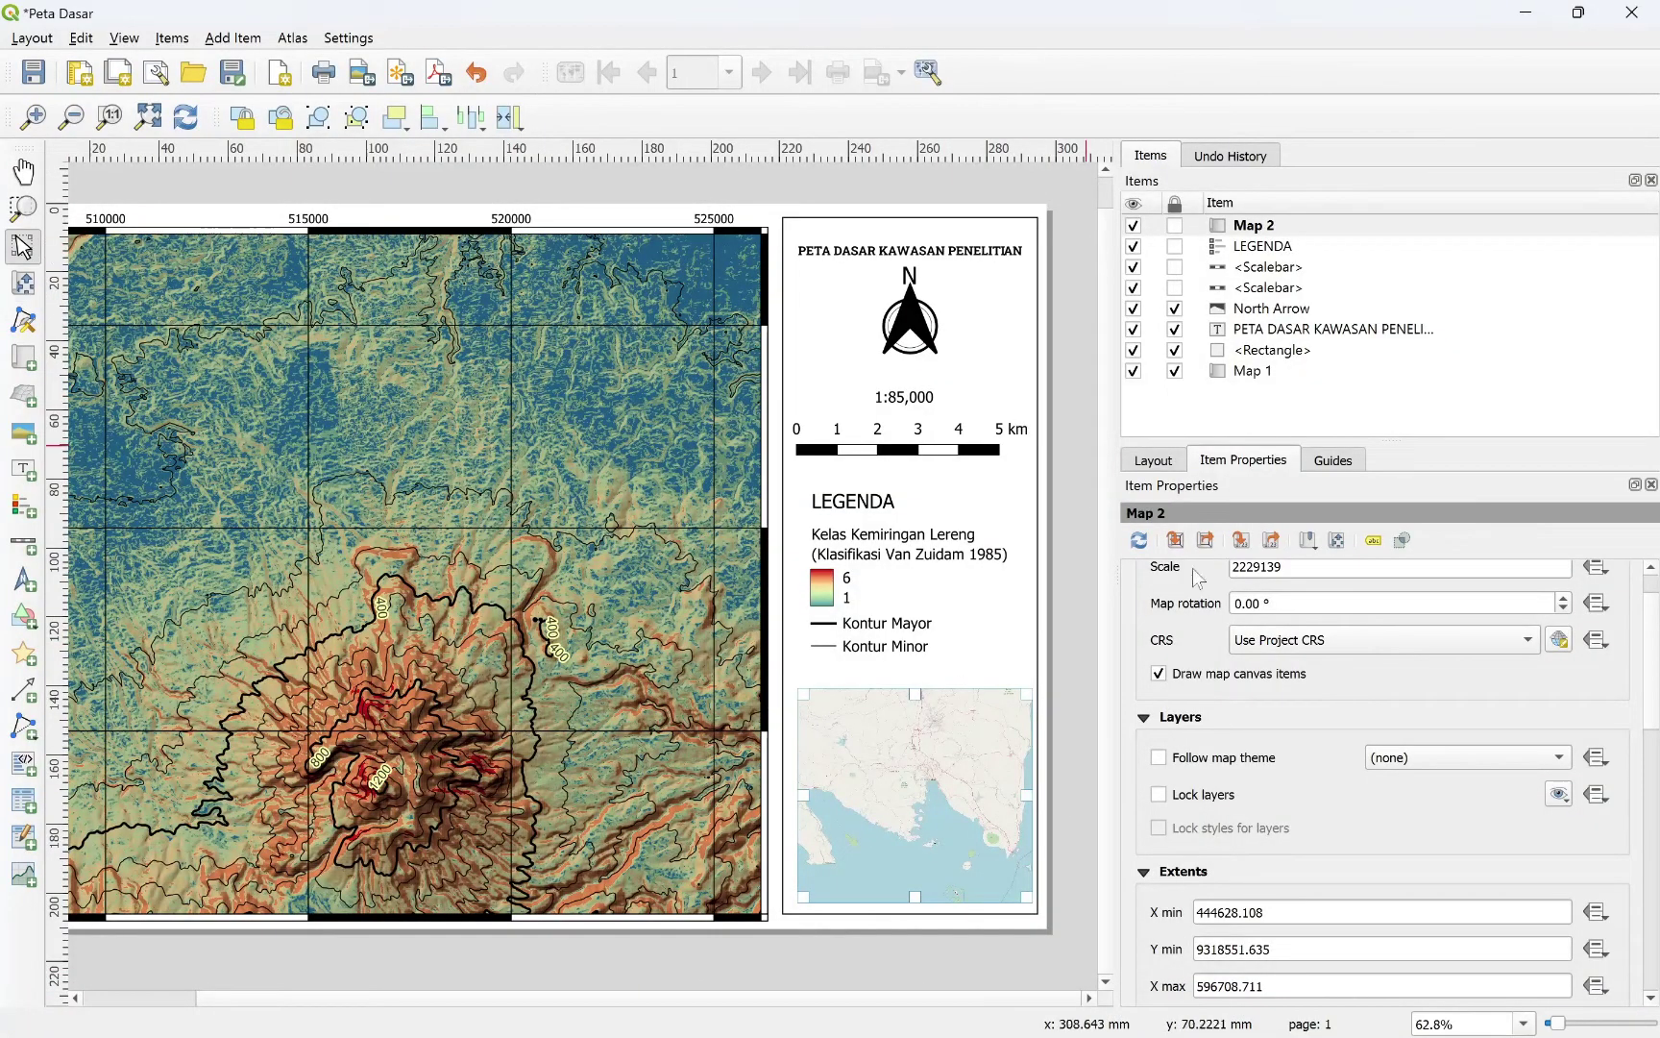
{"action": "scroll", "coordinate": [1049, 646], "scroll_direction": "up", "scroll_amount": 1}
{"action": "scroll", "coordinate": [1049, 647], "scroll_direction": "down", "scroll_amount": 1}
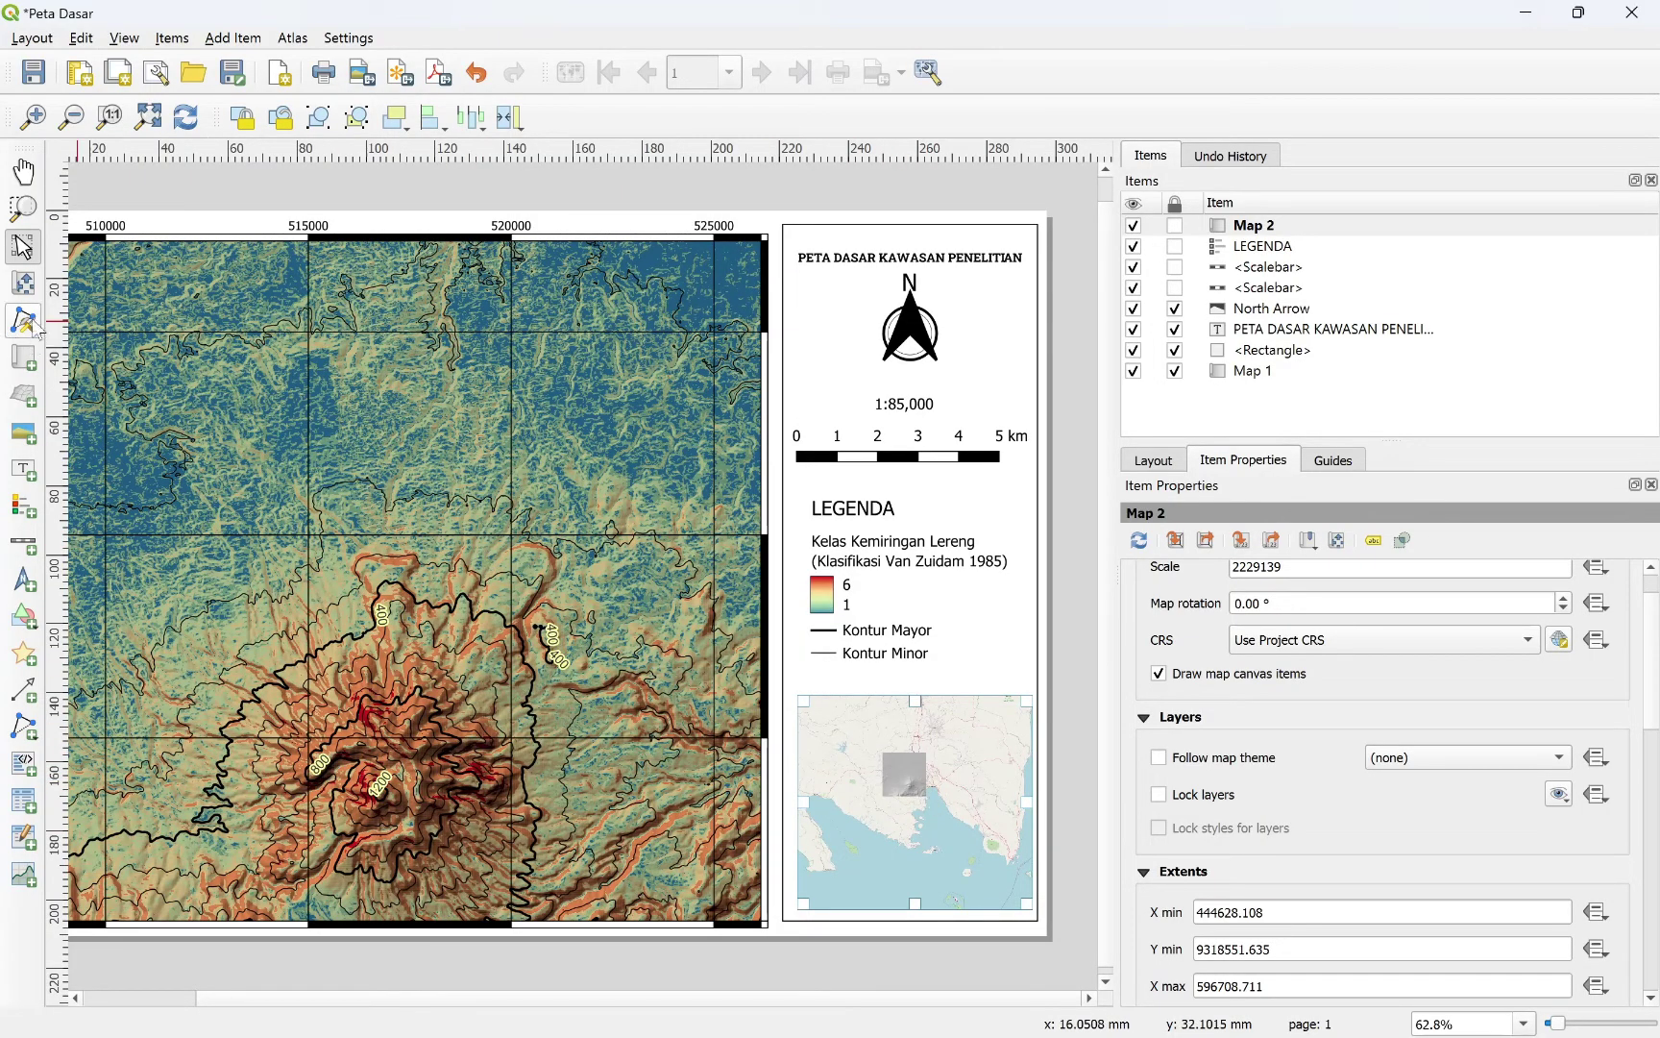
Step: Zoom the content of Map 2 out to a scale of 8916557 and shift it to bring the research area near the centre
{"action": "left_click", "coordinate": [23, 282]}
{"action": "scroll", "coordinate": [946, 760], "scroll_direction": "down", "scroll_amount": 1}
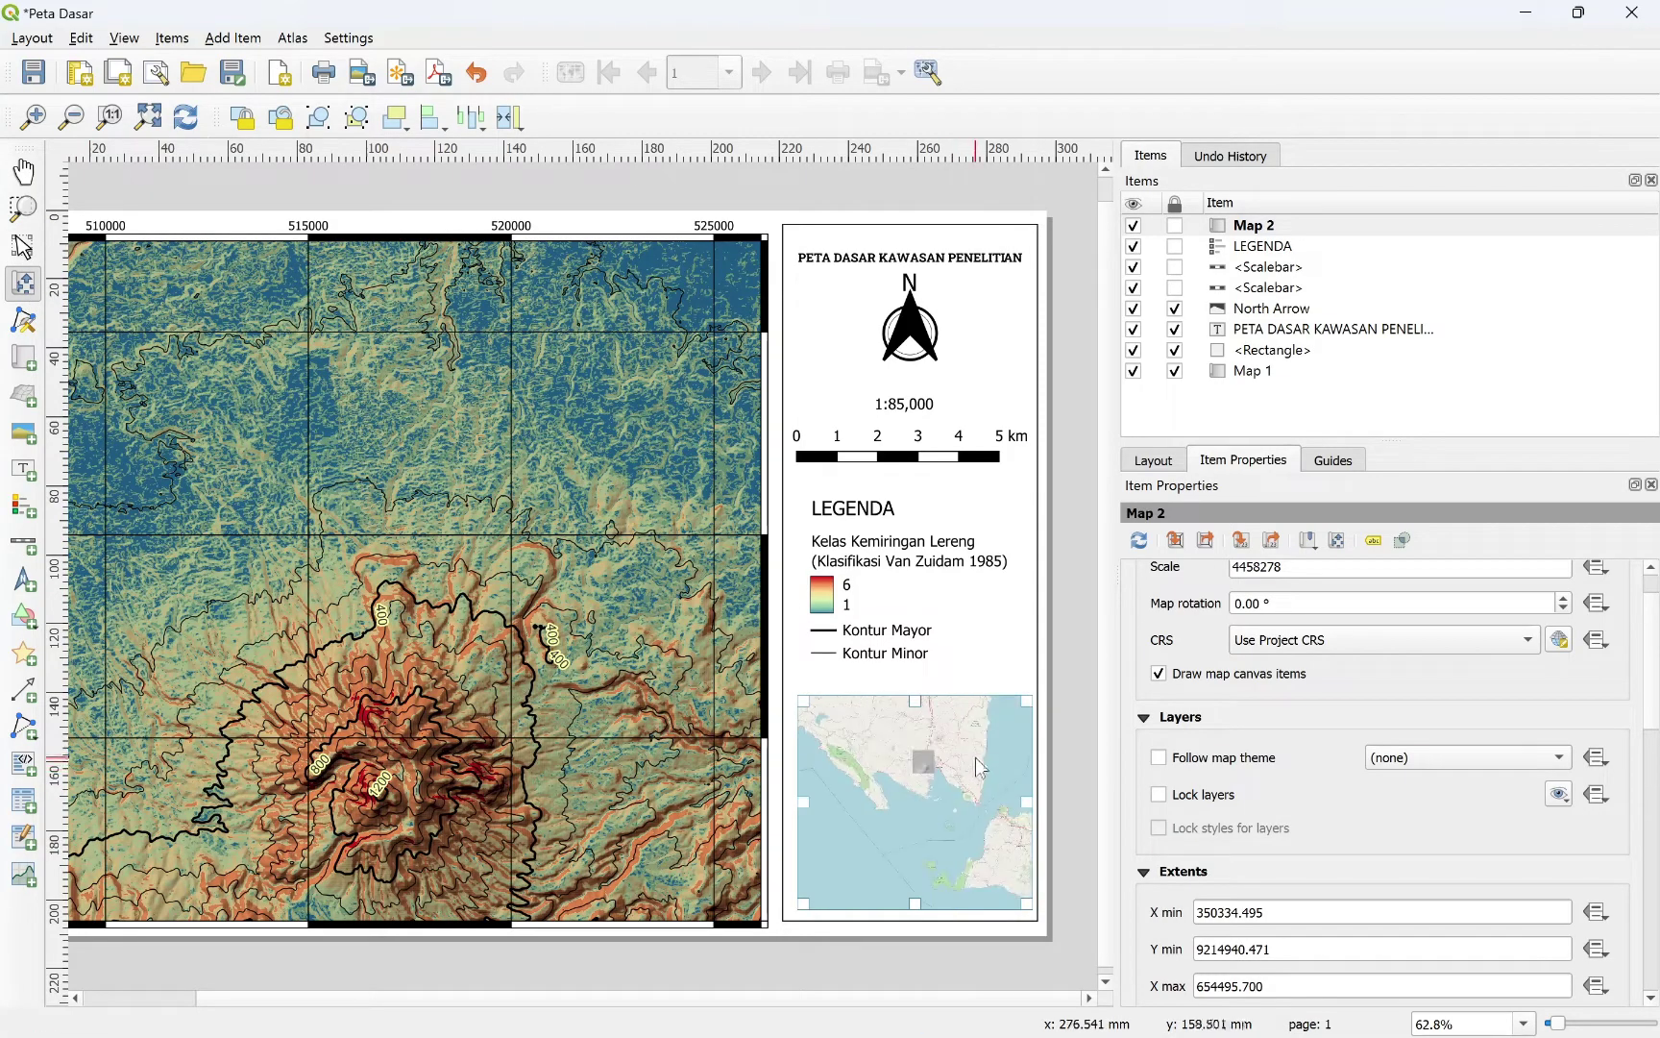
{"action": "scroll", "coordinate": [975, 755], "scroll_direction": "down", "scroll_amount": 1}
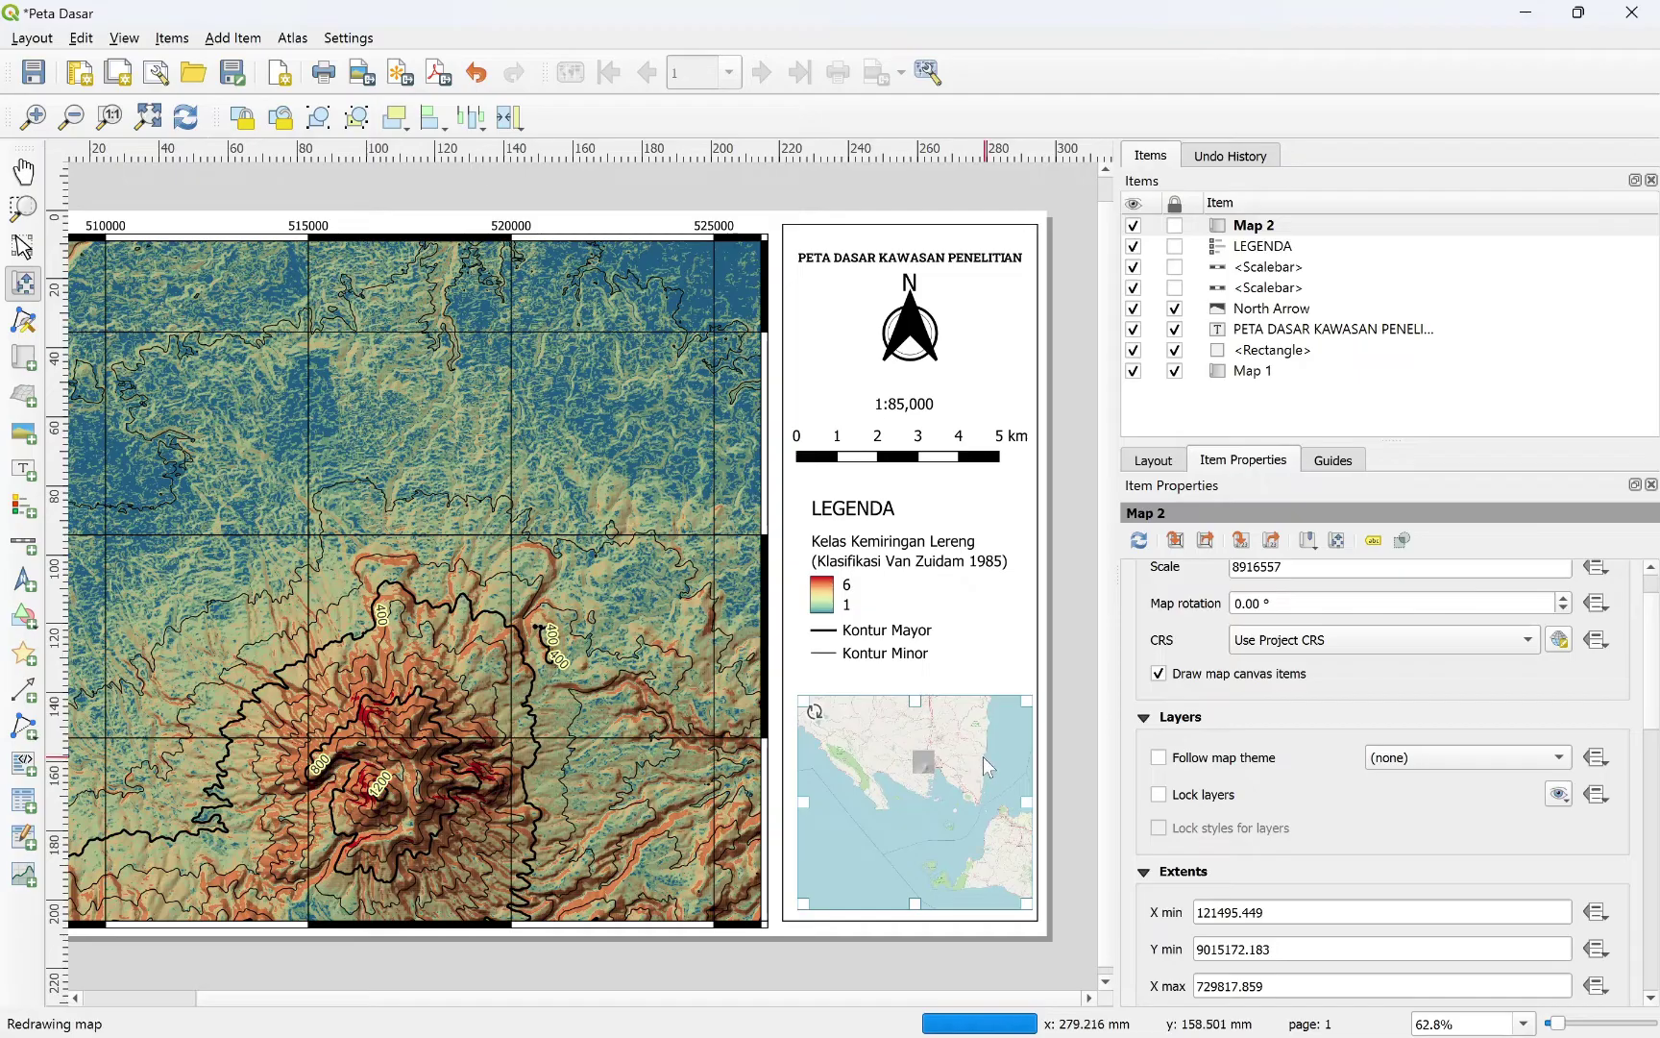
{"action": "mouse_move", "coordinate": [983, 748]}
{"action": "left_mouse_down"}
{"action": "mouse_move", "coordinate": [959, 763]}
{"action": "mouse_move", "coordinate": [975, 766]}
{"action": "left_mouse_up"}
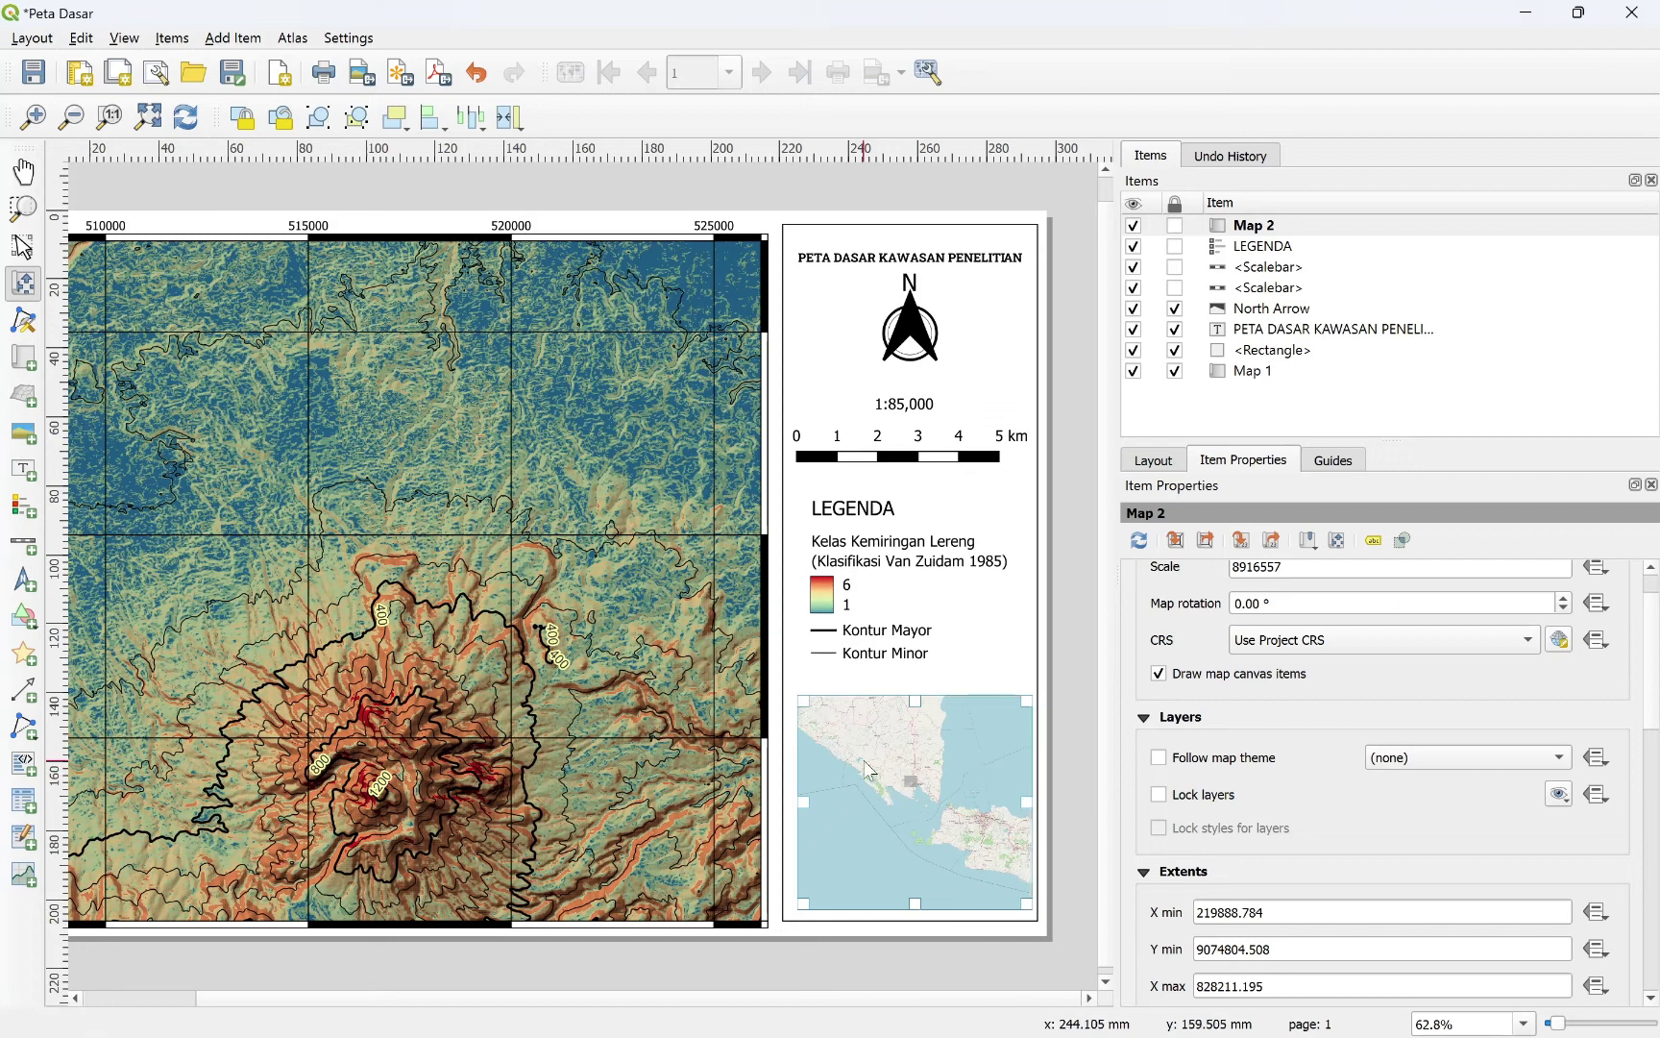
Step: Stretch the left edge of Map 2 towards the side panel's frame and lock the item
{"action": "mouse_move", "coordinate": [803, 801]}
{"action": "left_mouse_down"}
{"action": "mouse_move", "coordinate": [774, 828]}
{"action": "mouse_move", "coordinate": [790, 817]}
{"action": "left_mouse_up"}
{"action": "left_click", "coordinate": [23, 246]}
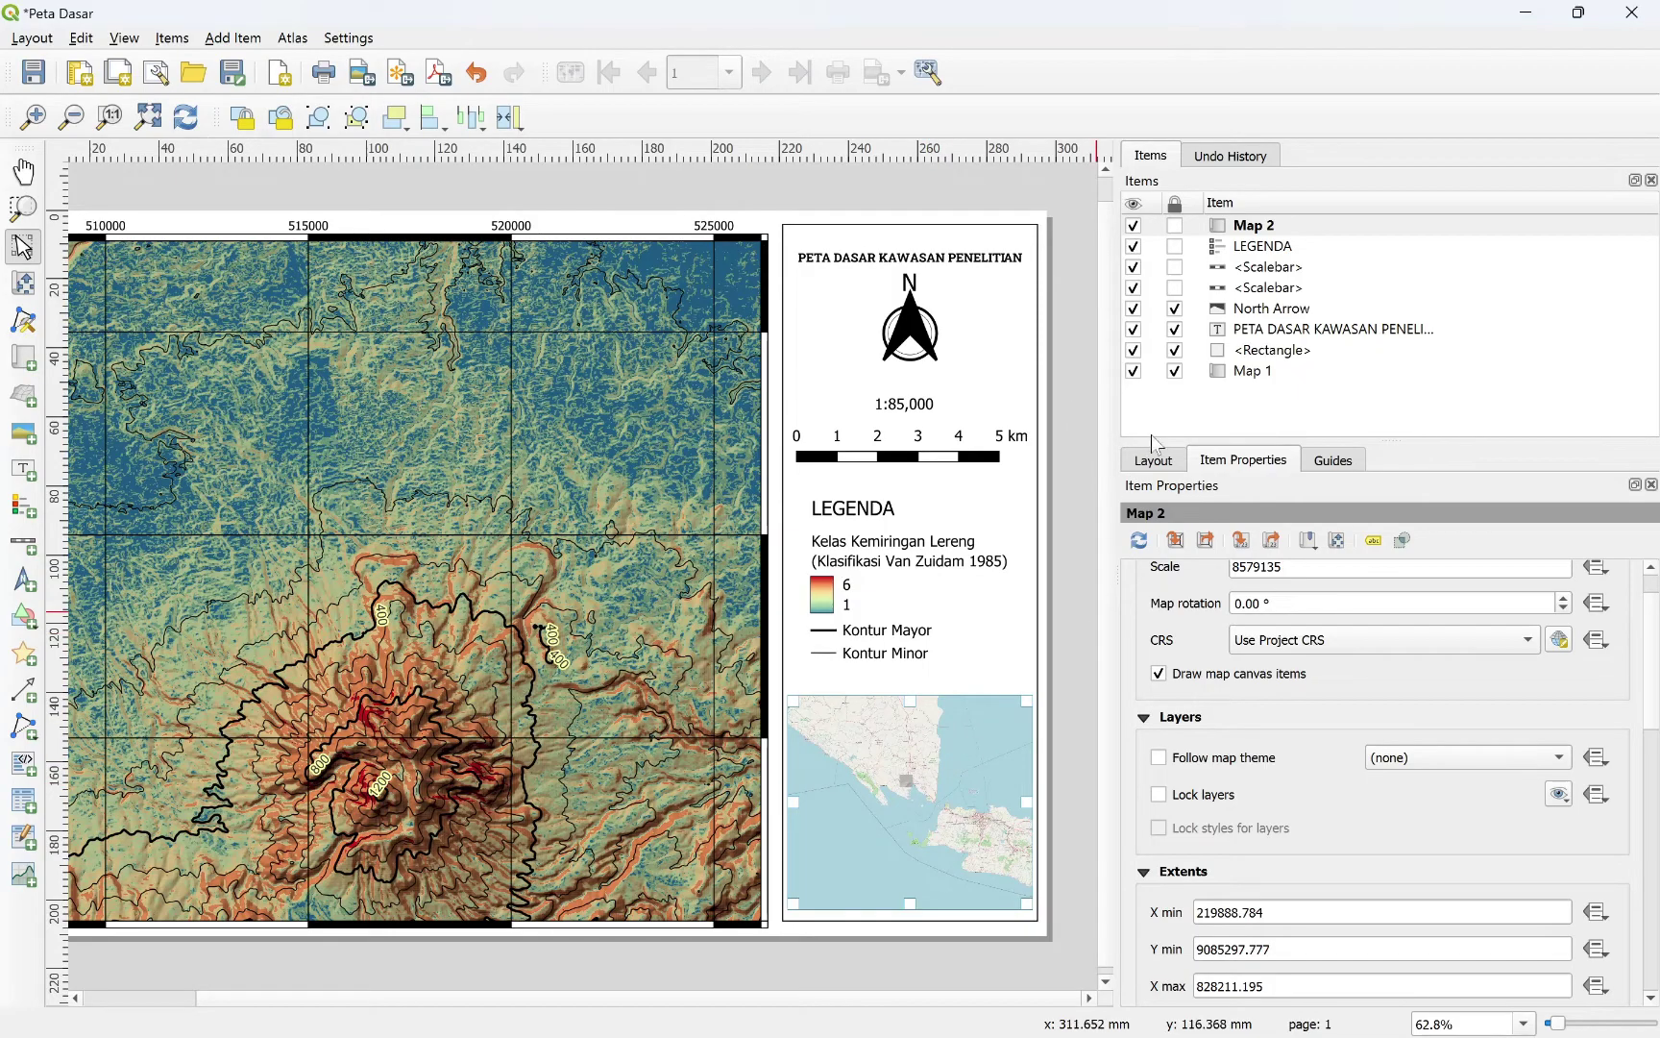
{"action": "left_click", "coordinate": [1175, 226]}
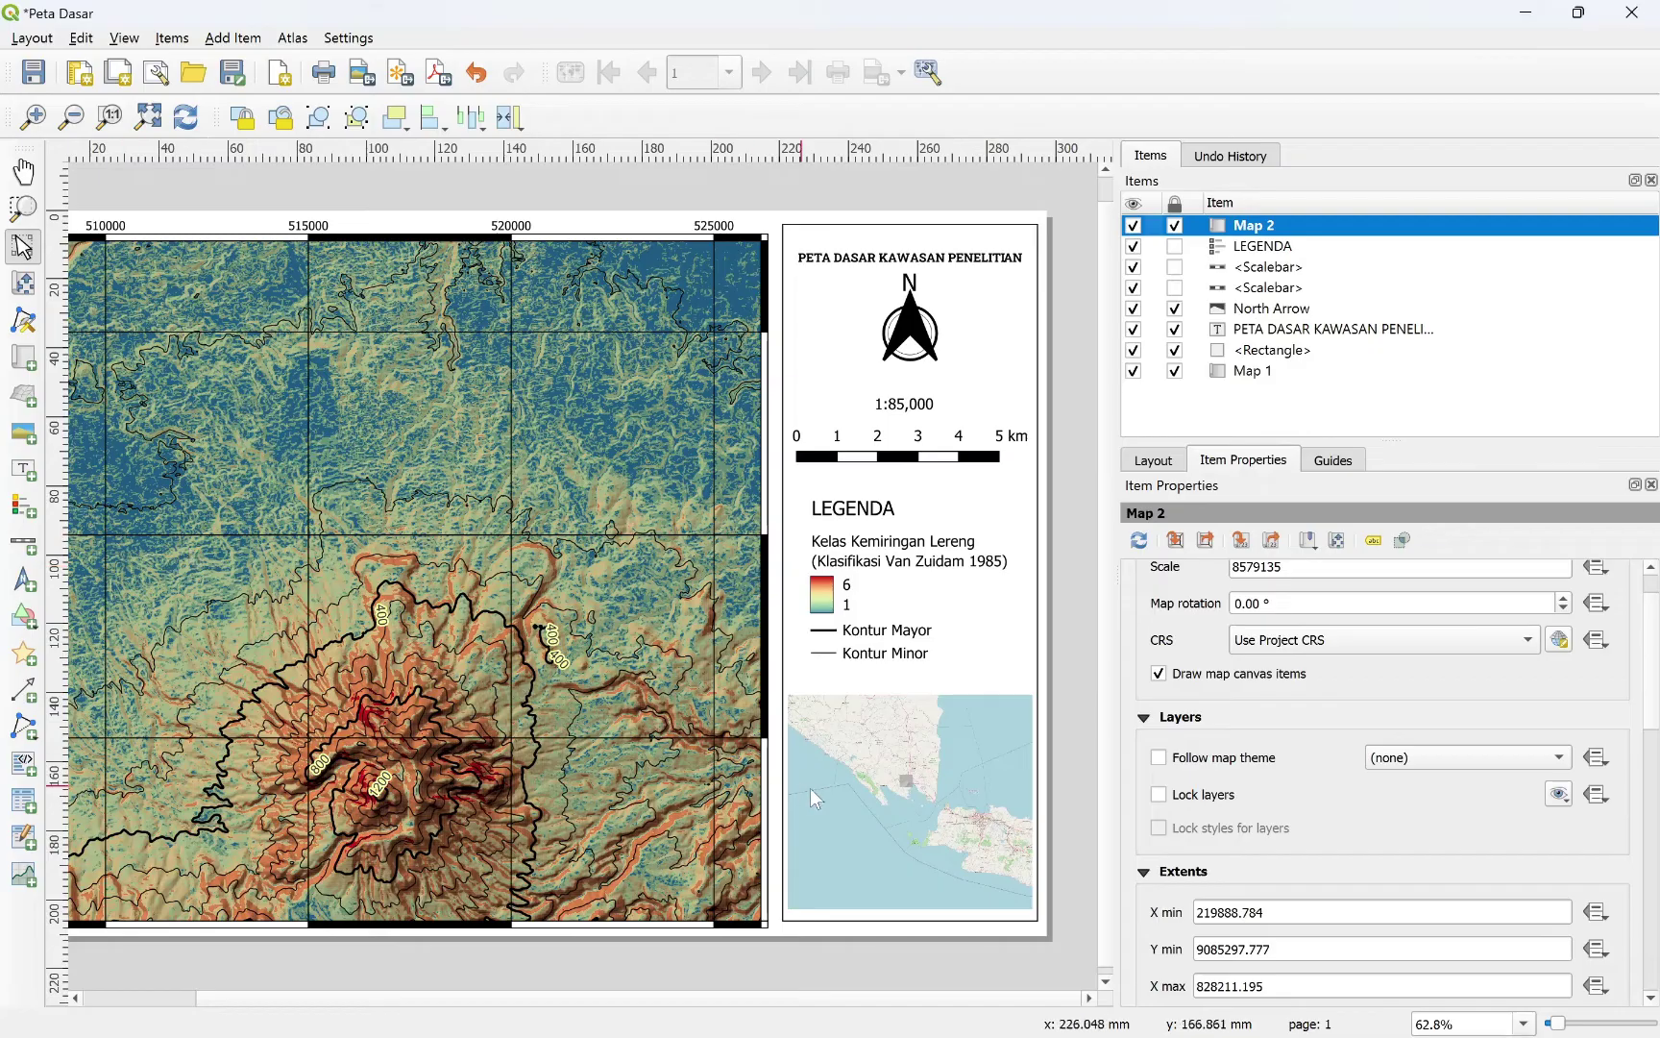
Step: Add a Map 2 scale bar at the overview map's lower left with label unit multiplier 10 and four right segments
{"action": "left_click", "coordinate": [23, 544]}
{"action": "left_click", "coordinate": [813, 876]}
{"action": "double_click", "coordinate": [1307, 734]}
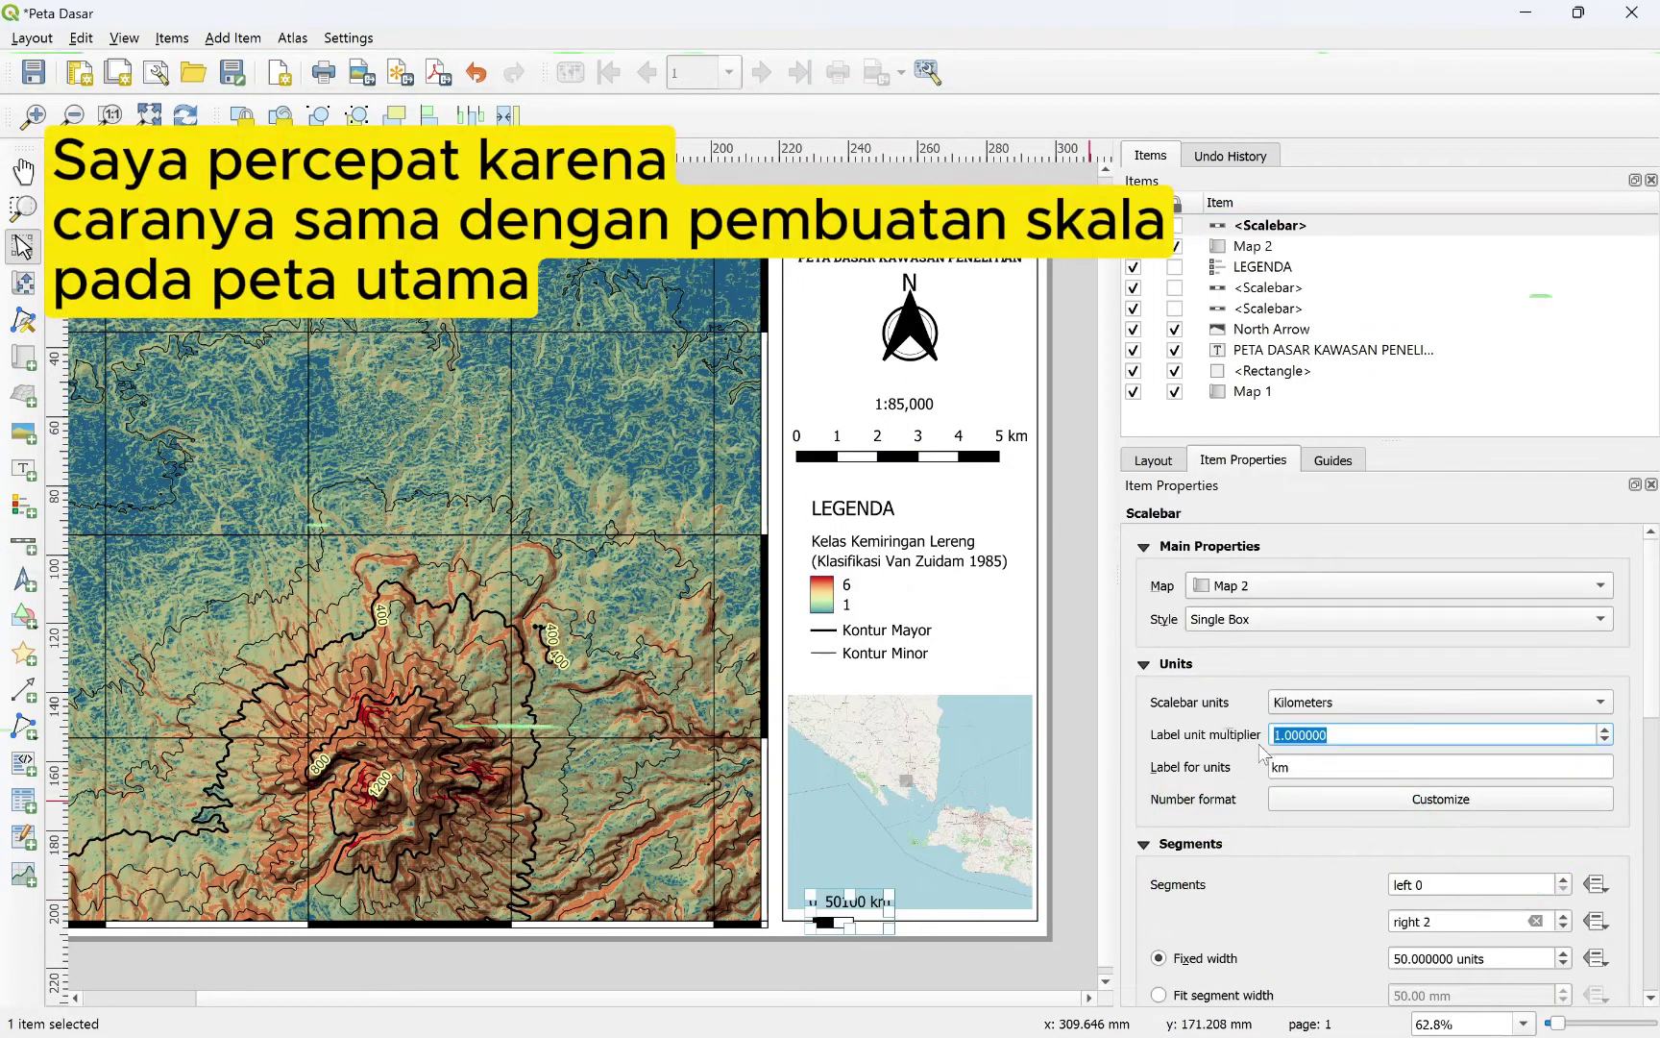
{"action": "type", "text": "5"}
{"action": "double_click", "coordinate": [1306, 735]}
{"action": "type", "text": "10"}
{"action": "double_click", "coordinate": [1456, 921]}
{"action": "type", "text": "4"}
{"action": "scroll", "coordinate": [1382, 832], "scroll_direction": "down", "scroll_amount": 3}
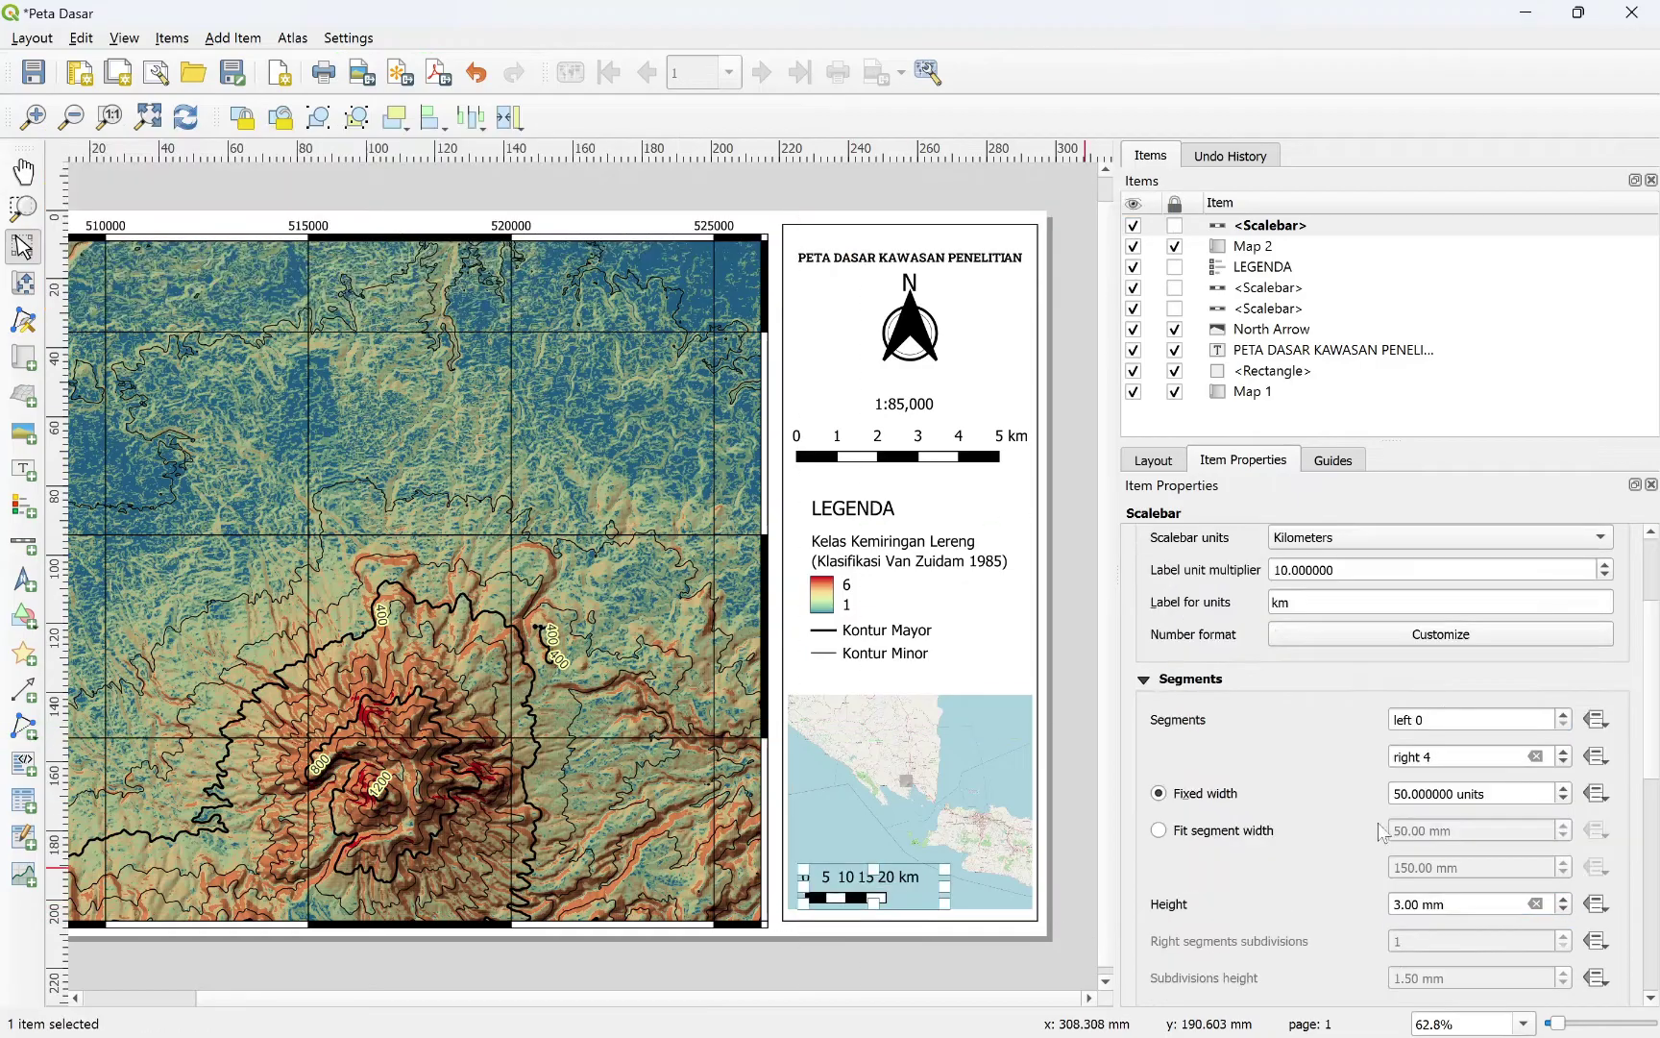
{"action": "left_click", "coordinate": [1071, 838]}
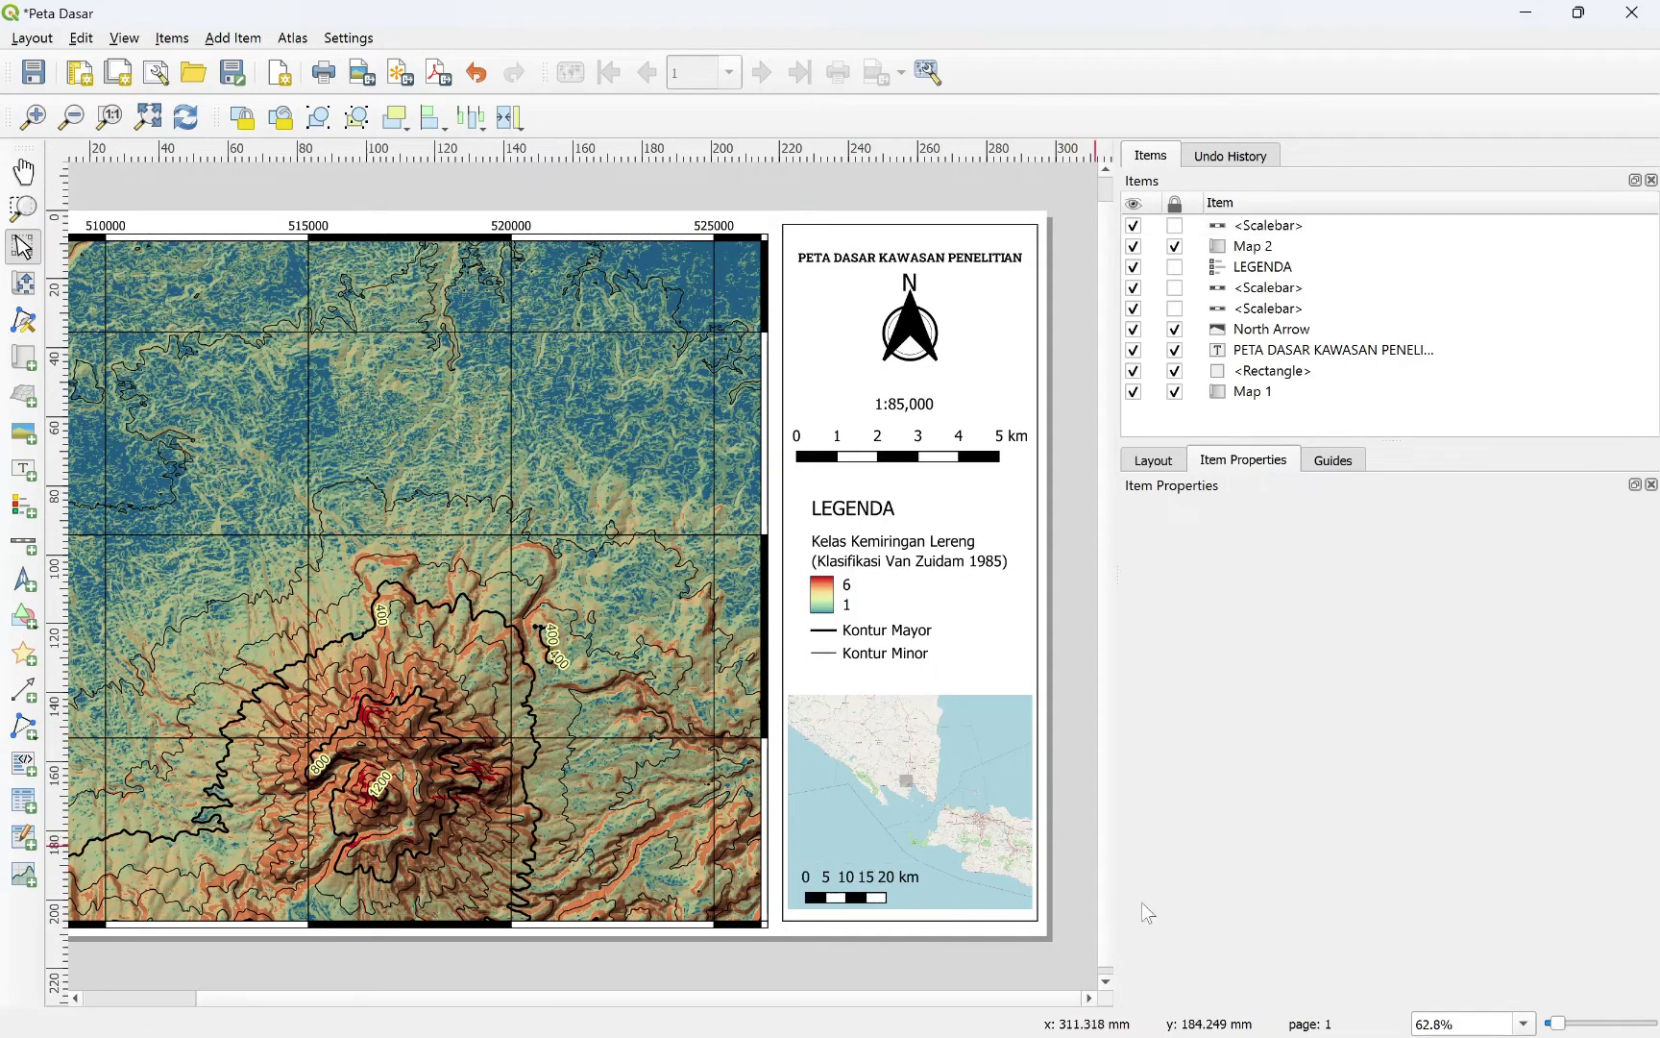
Step: Add a grid to Map 2 at 100000 intervals, with a zebra frame and coordinates drawn outside it
{"action": "left_click", "coordinate": [872, 798]}
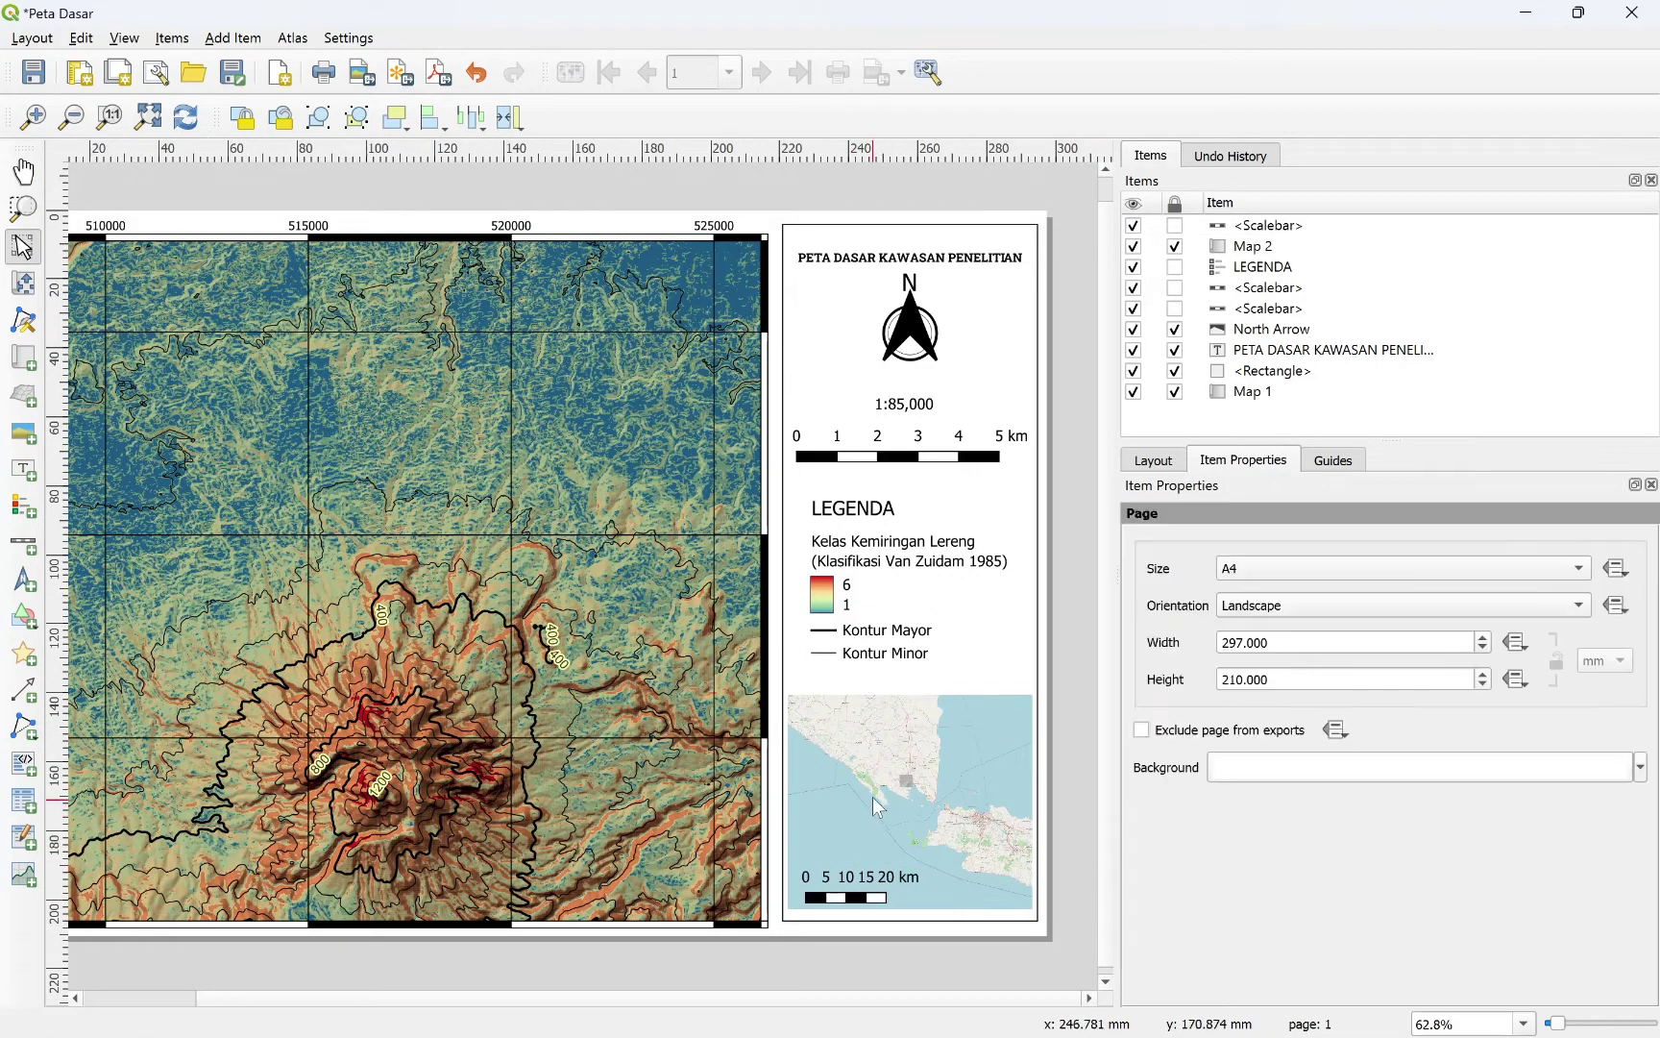
{"action": "left_click", "coordinate": [1244, 248]}
{"action": "scroll", "coordinate": [1655, 688], "scroll_direction": "down", "scroll_amount": 1}
{"action": "left_click_drag", "start_coordinate": [1655, 688], "coordinate": [1653, 817]}
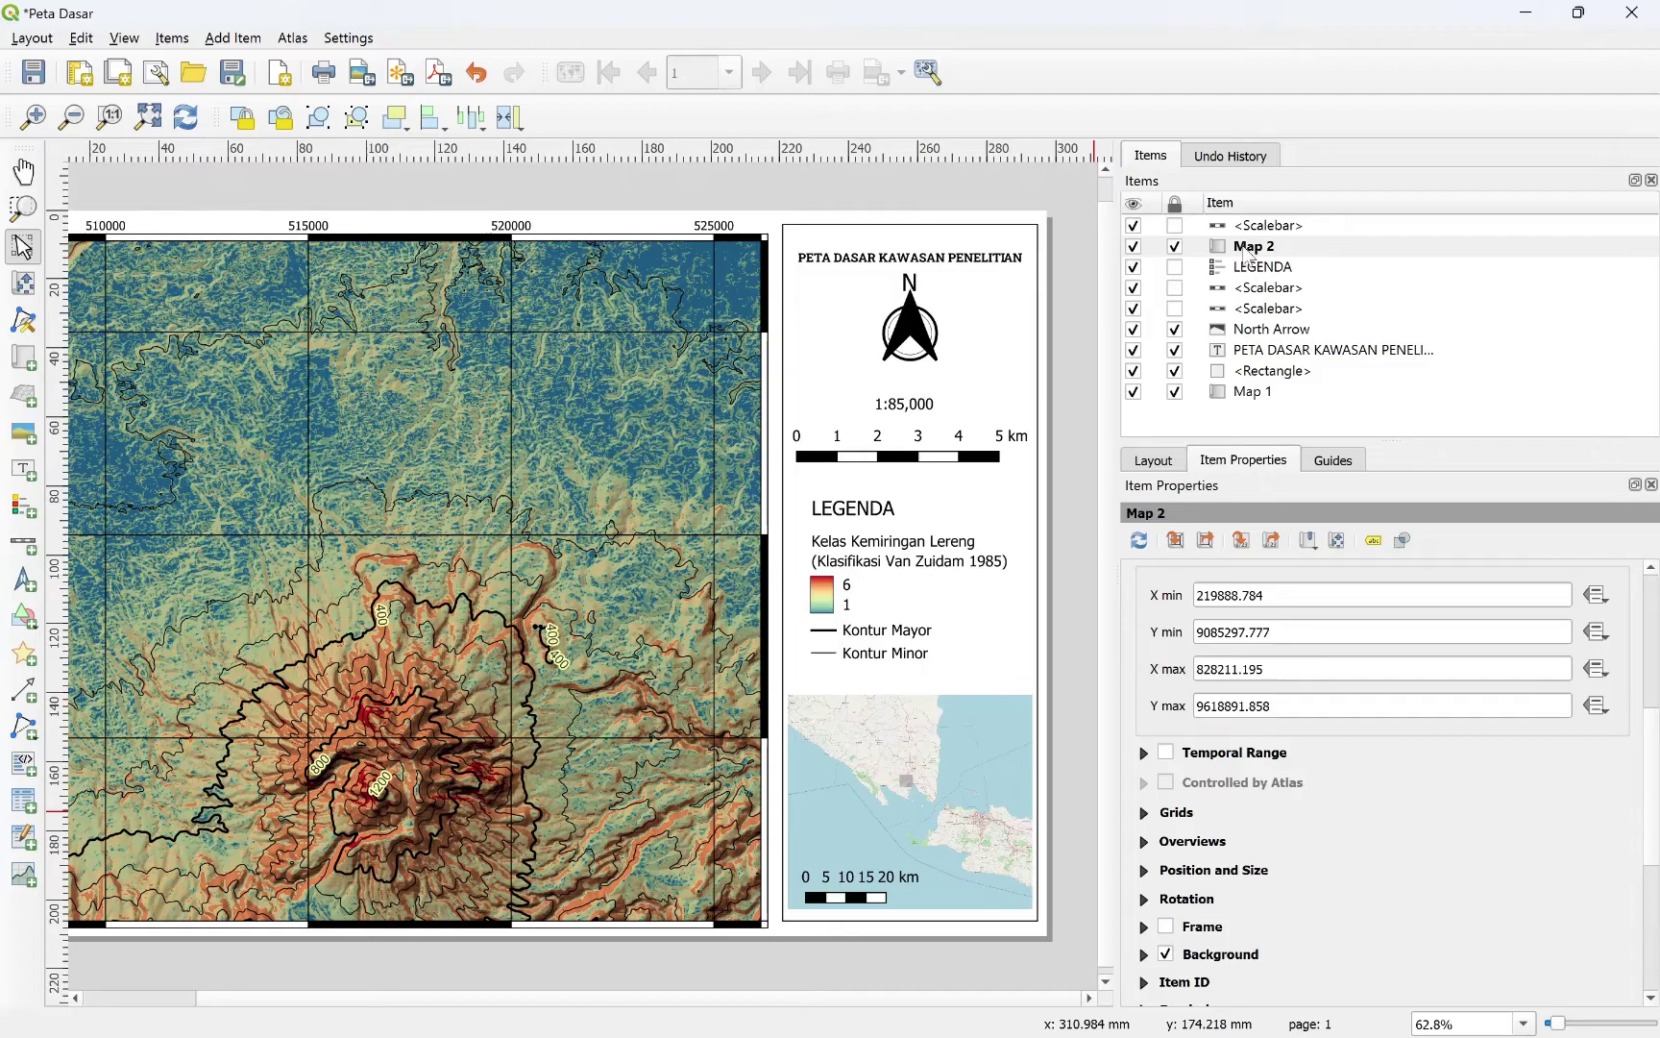
{"action": "left_click", "coordinate": [1145, 814]}
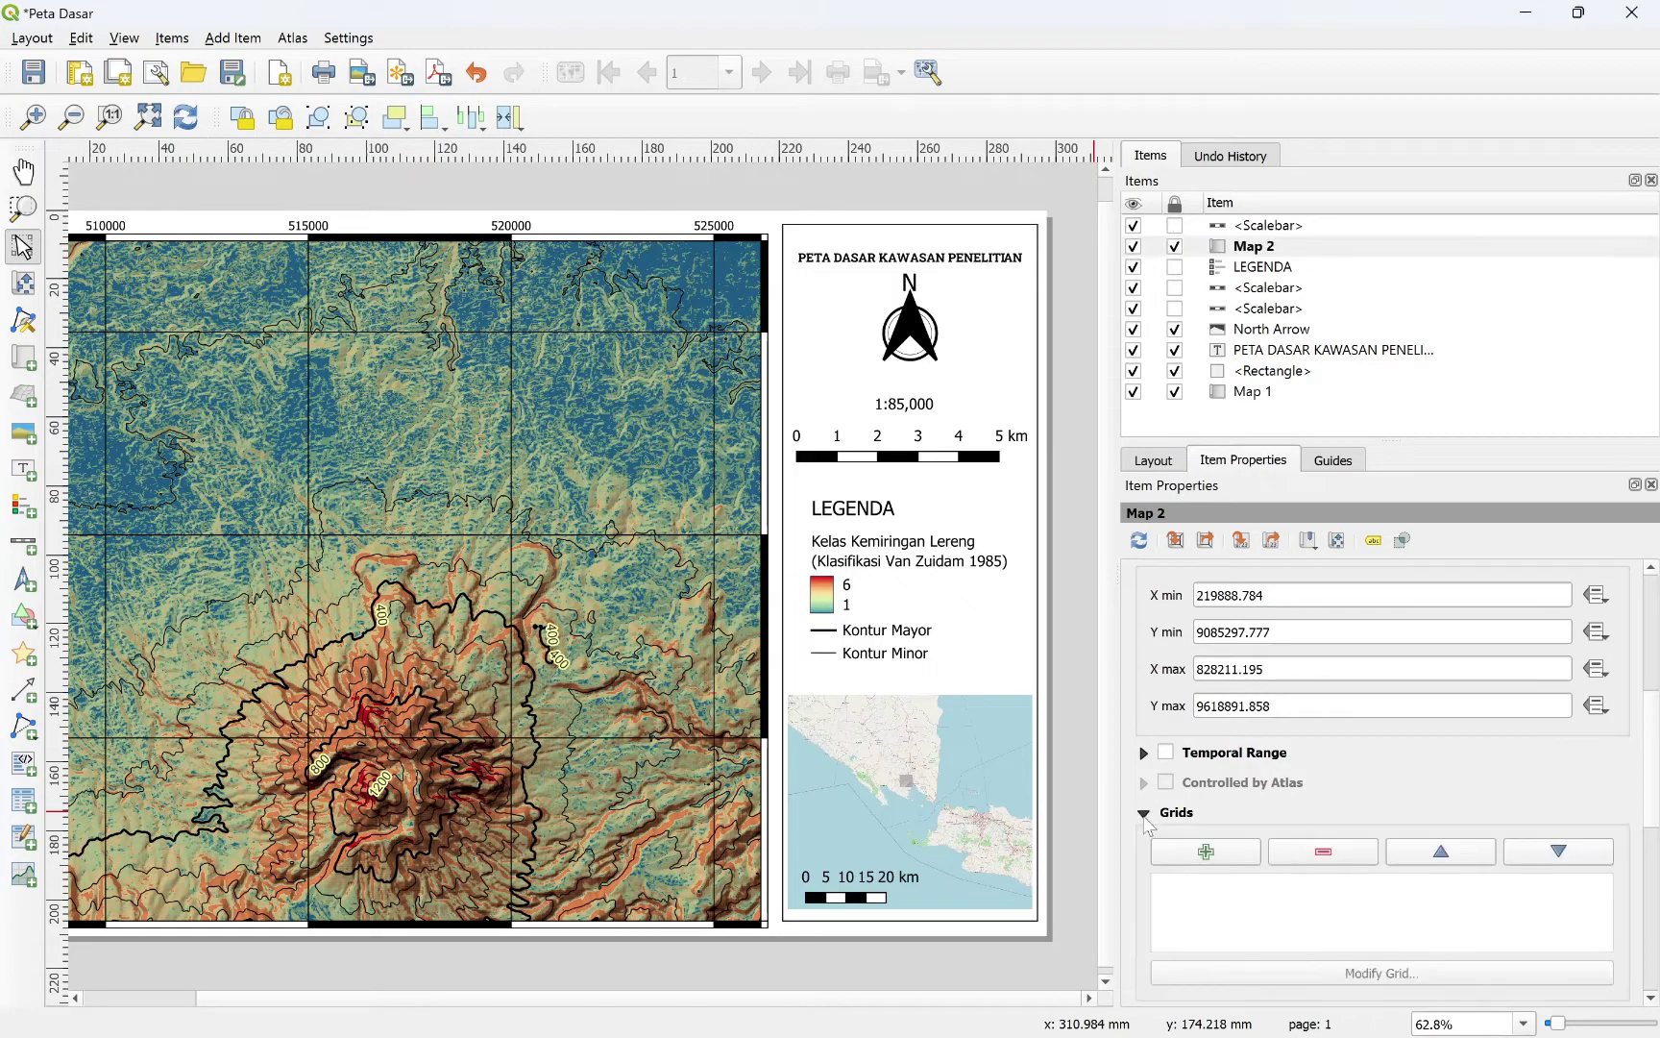
{"action": "left_click", "coordinate": [1206, 851]}
{"action": "left_click", "coordinate": [1381, 973]}
{"action": "scroll", "coordinate": [1384, 768], "scroll_direction": "down", "scroll_amount": 10}
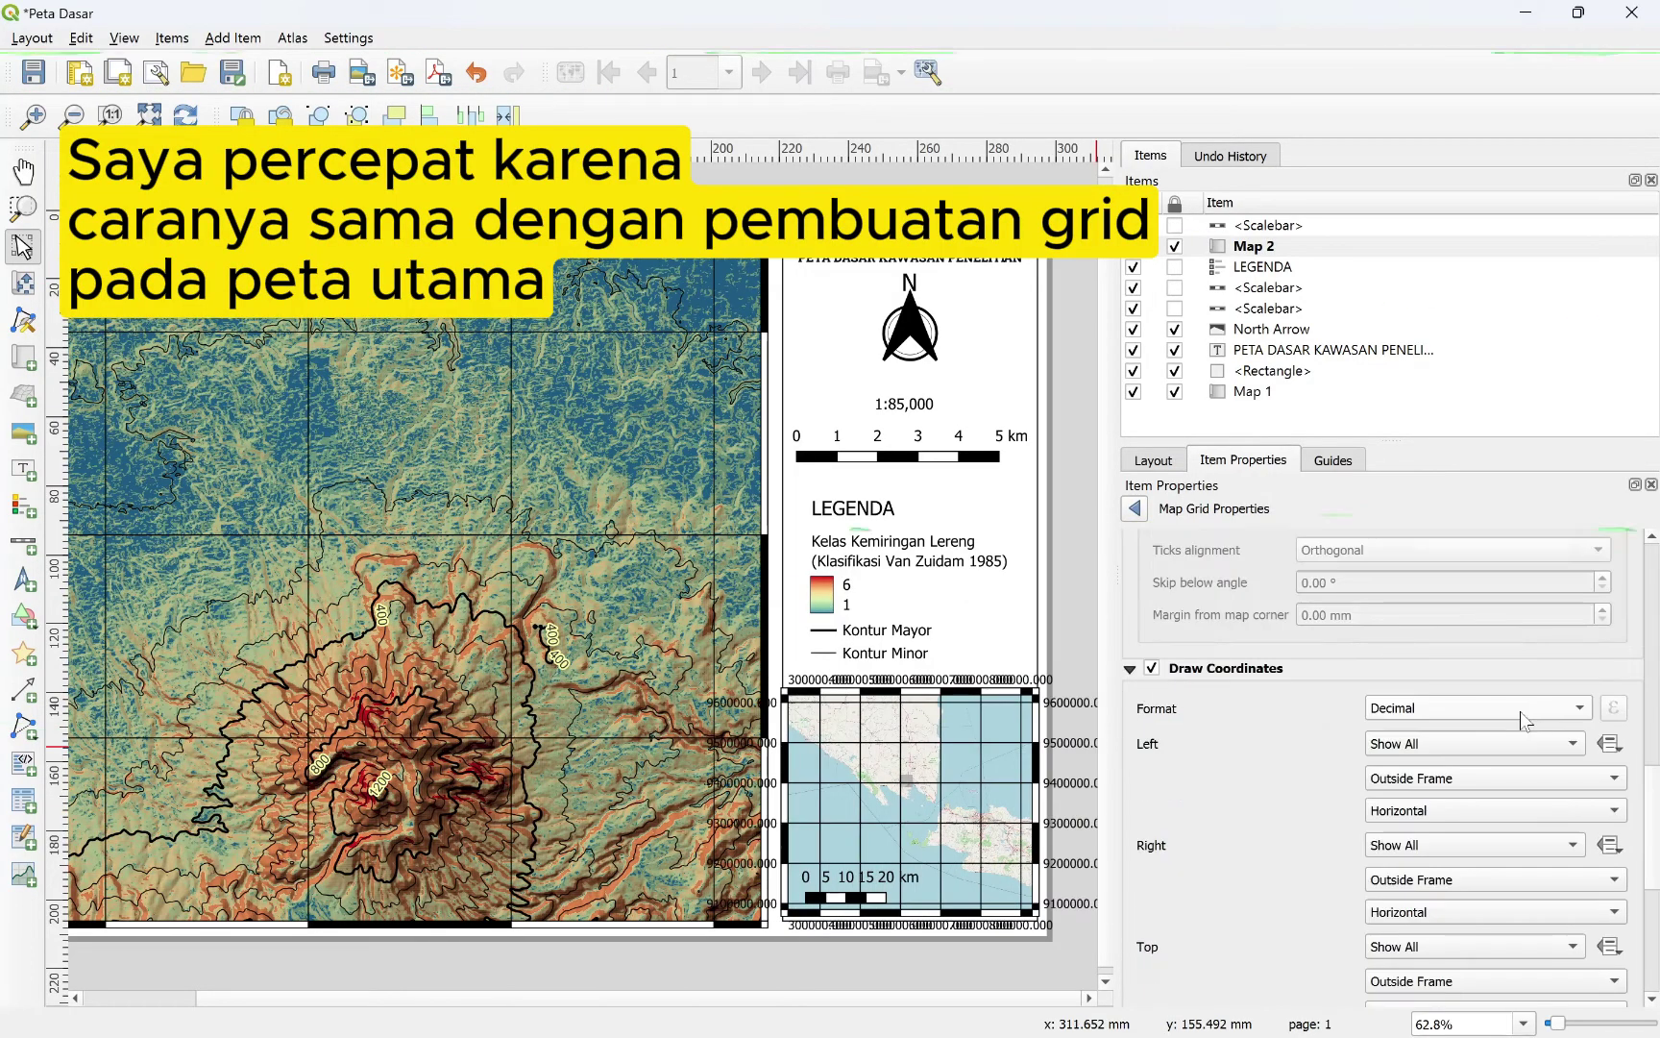
Step: Shrink the grid coordinates of Map 2 and turn the ones along its vertical side upright to fit the side panel
{"action": "left_click", "coordinate": [1268, 656]}
{"action": "double_click", "coordinate": [1249, 733]}
{"action": "left_click", "coordinate": [1068, 718]}
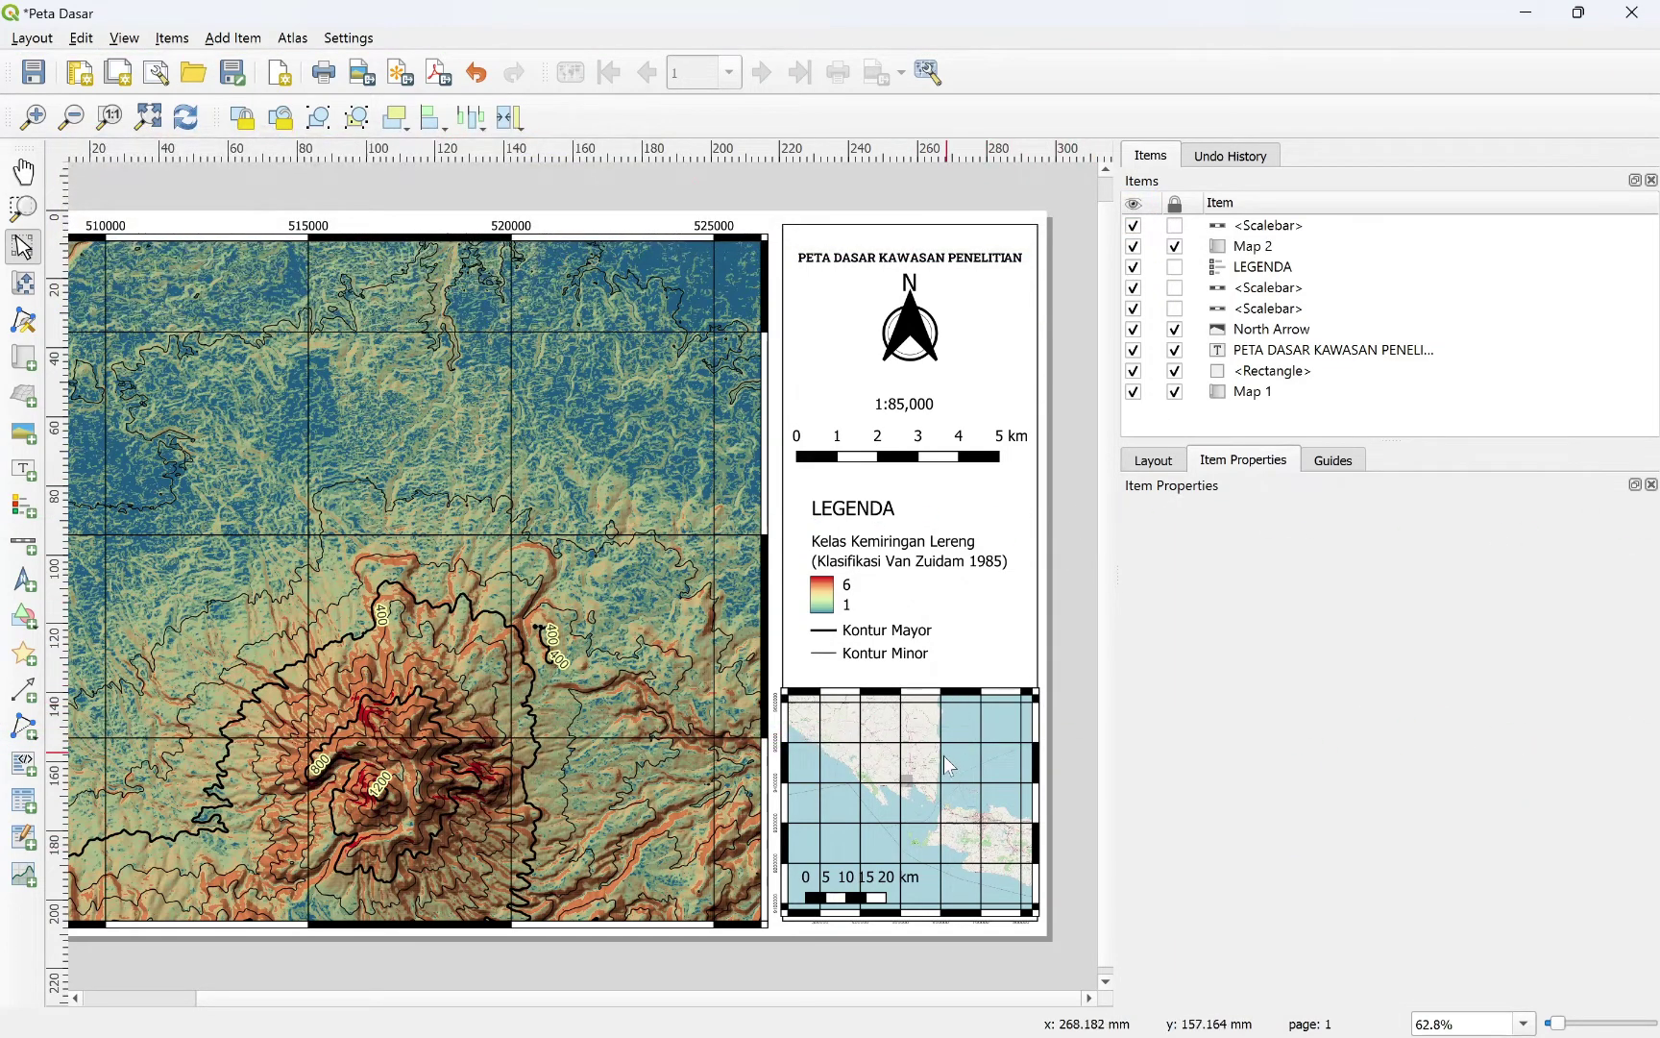
Step: Add a label over the upper part of the main map with the text "Sistem Koordinat Proyeksi"
{"action": "scroll", "coordinate": [961, 668], "scroll_direction": "down", "scroll_amount": 1}
{"action": "scroll", "coordinate": [884, 620], "scroll_direction": "up", "scroll_amount": 1}
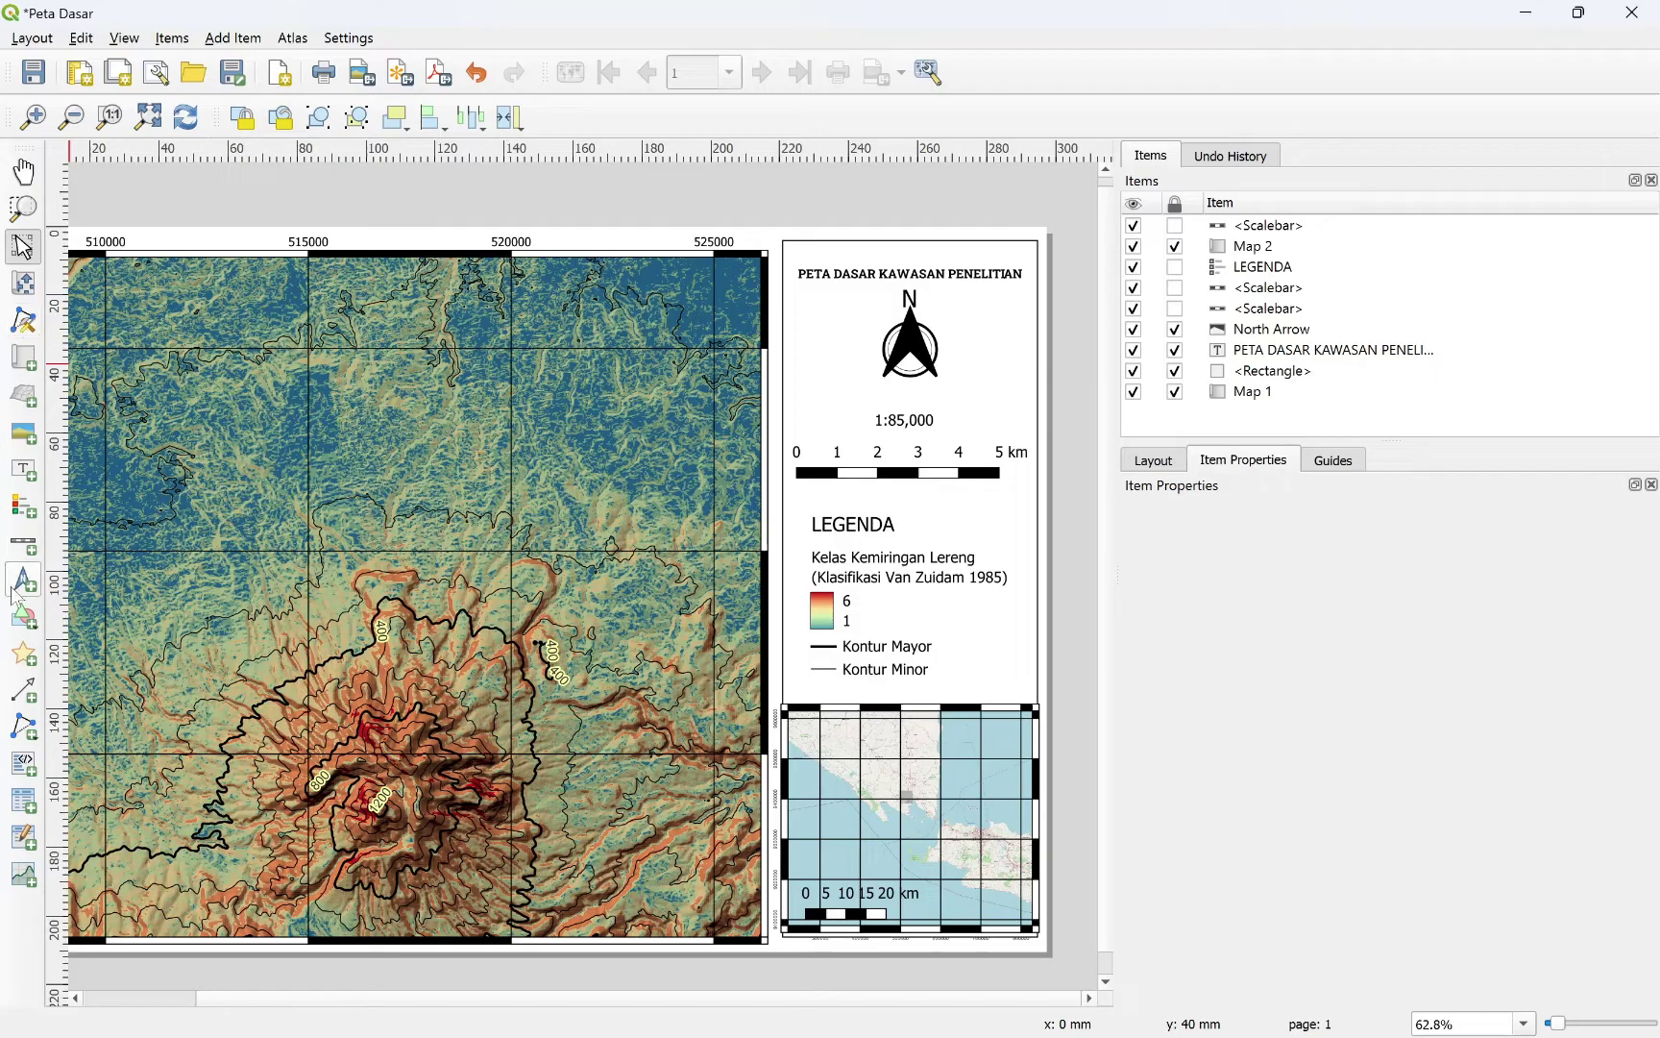
{"action": "left_click", "coordinate": [23, 470]}
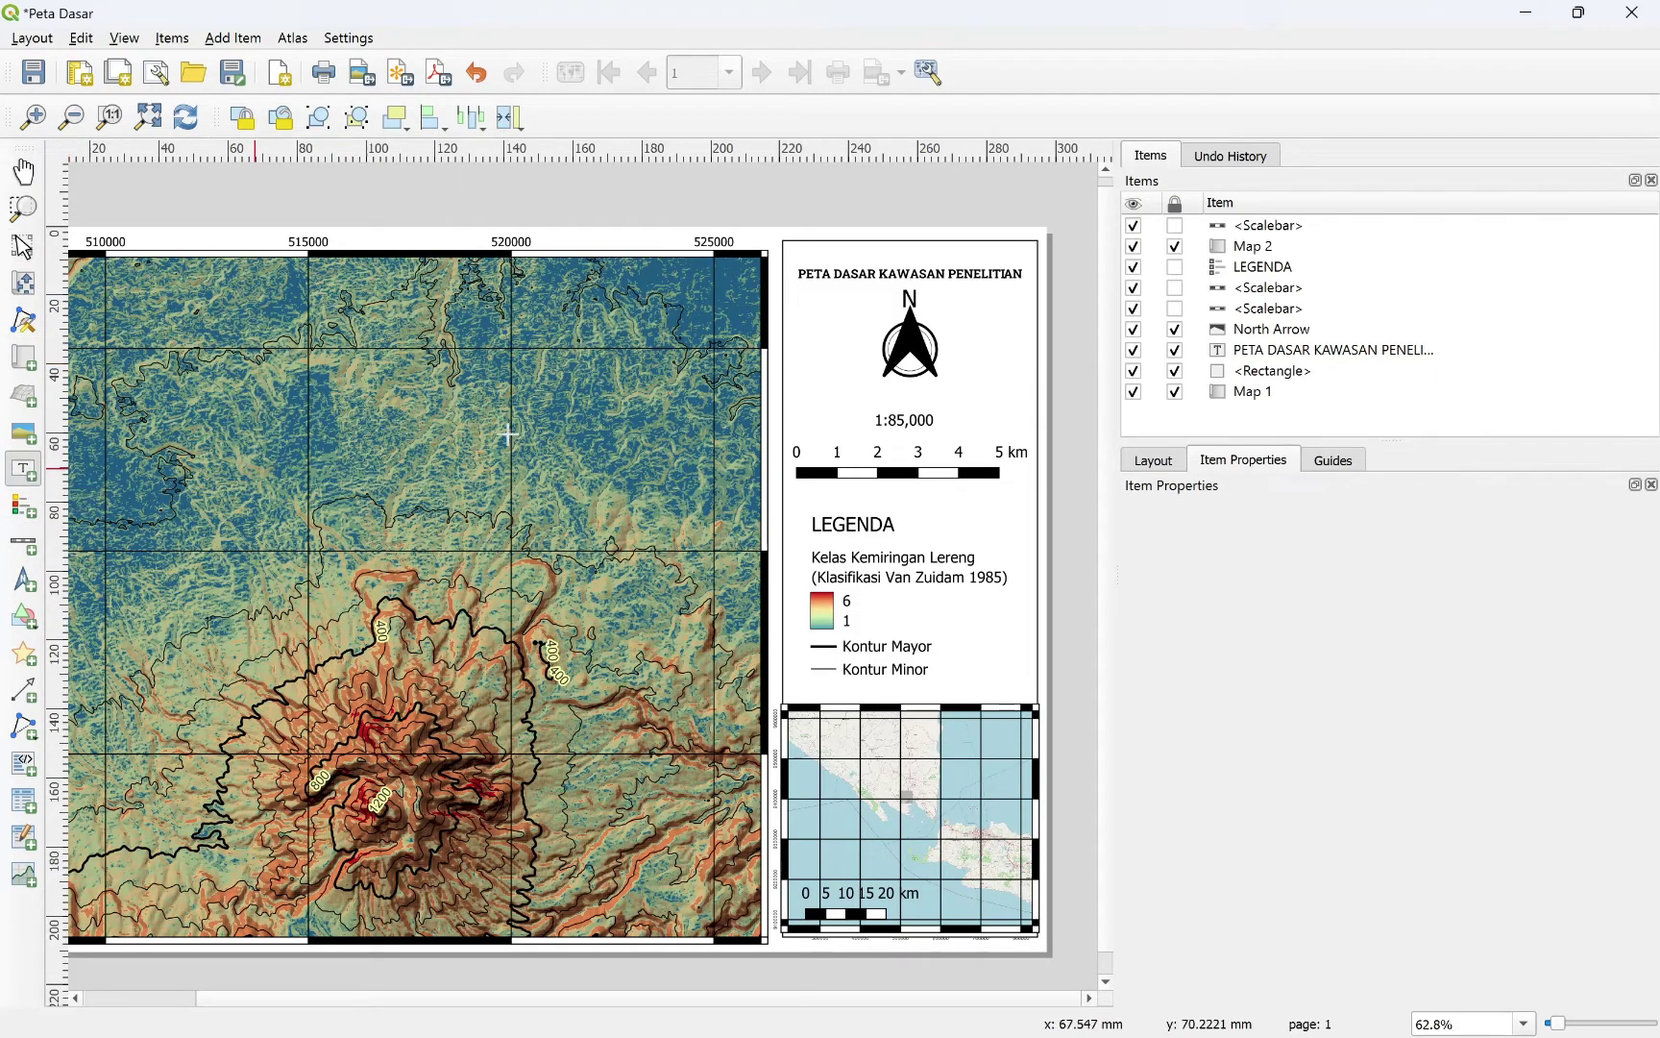
{"action": "left_click_drag", "start_coordinate": [364, 369], "coordinate": [588, 443]}
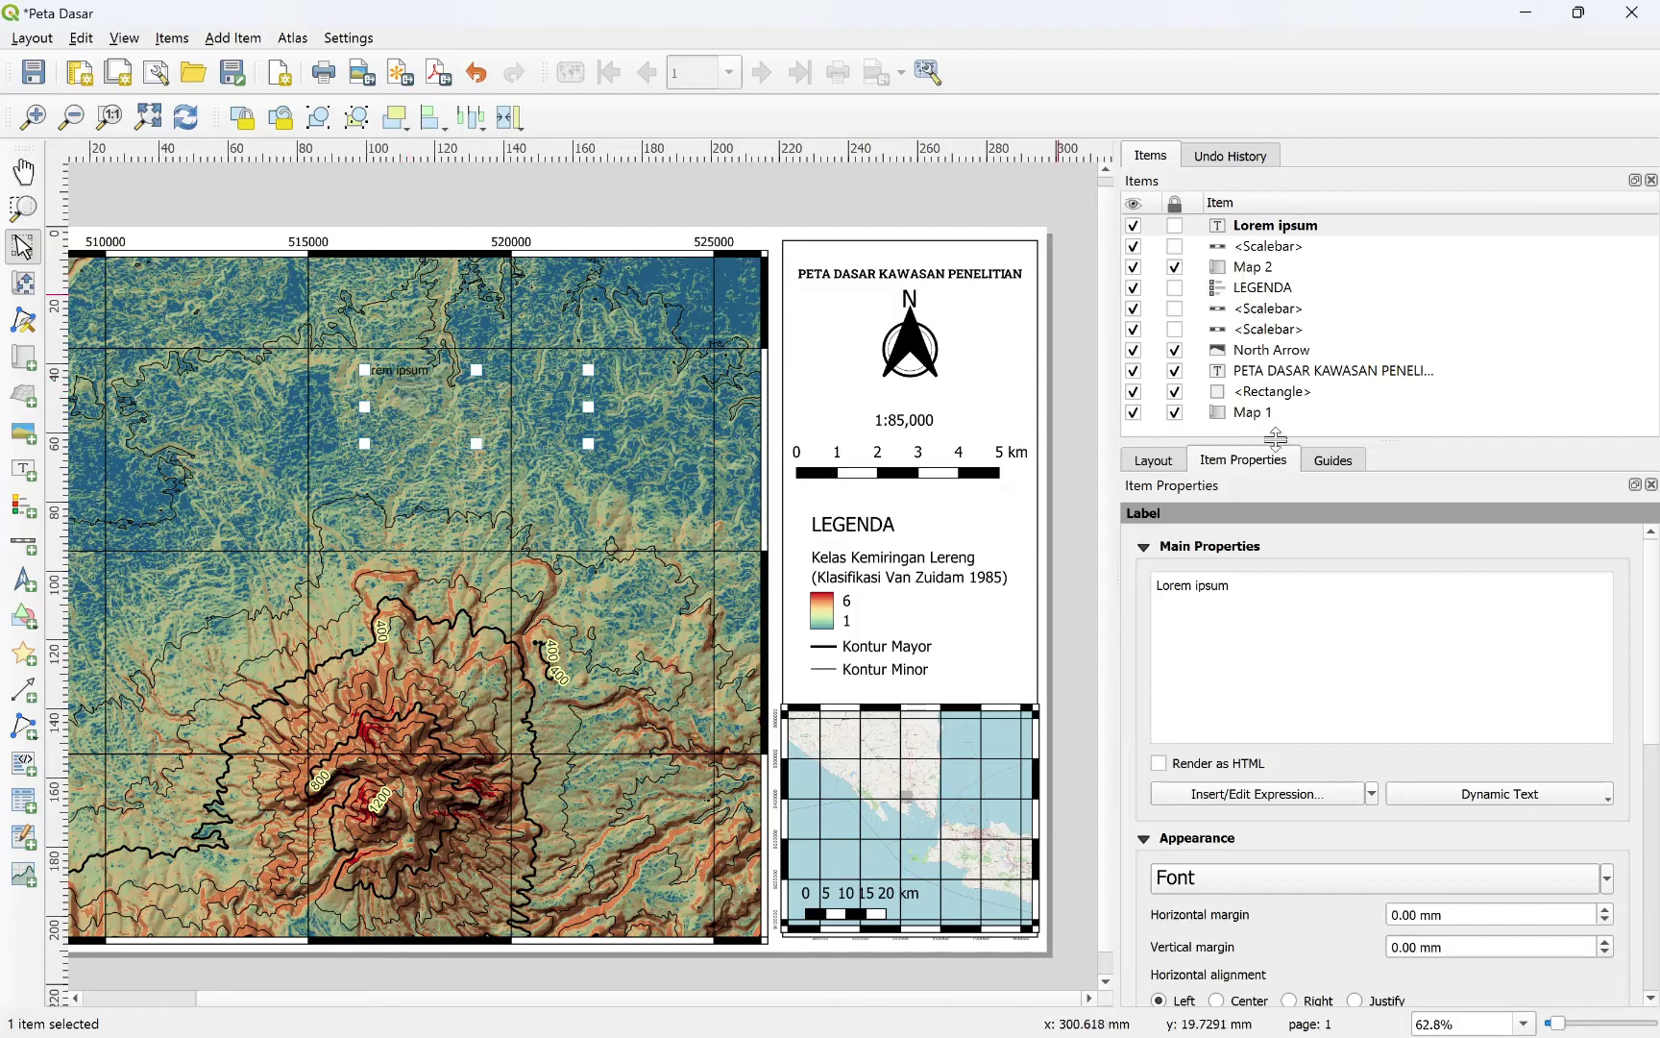
{"action": "type", "text": "ustti"}
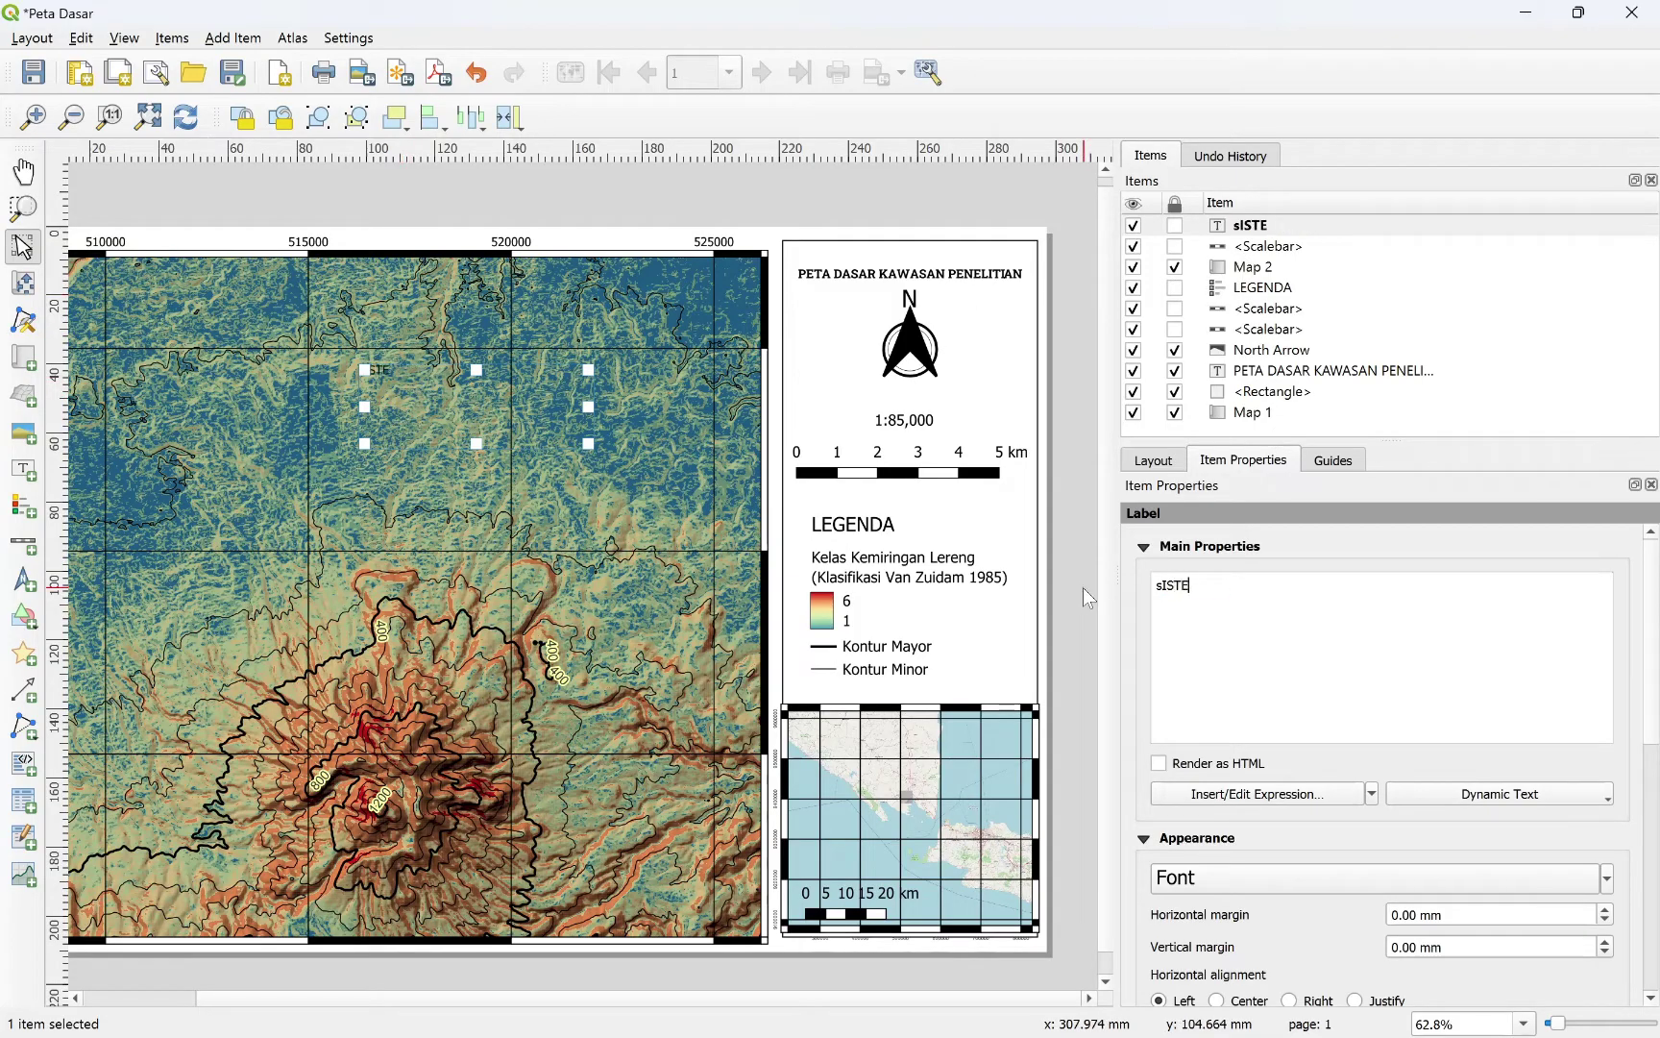
{"action": "key", "text": "BackSpace"}
{"action": "key", "text": "BackSpace"}
{"action": "key", "text": "BackSpace"}
{"action": "key", "text": "BackSpace"}
{"action": "key", "text": "BackSpace"}
{"action": "type", "text": "Sistem Koordinat P"}
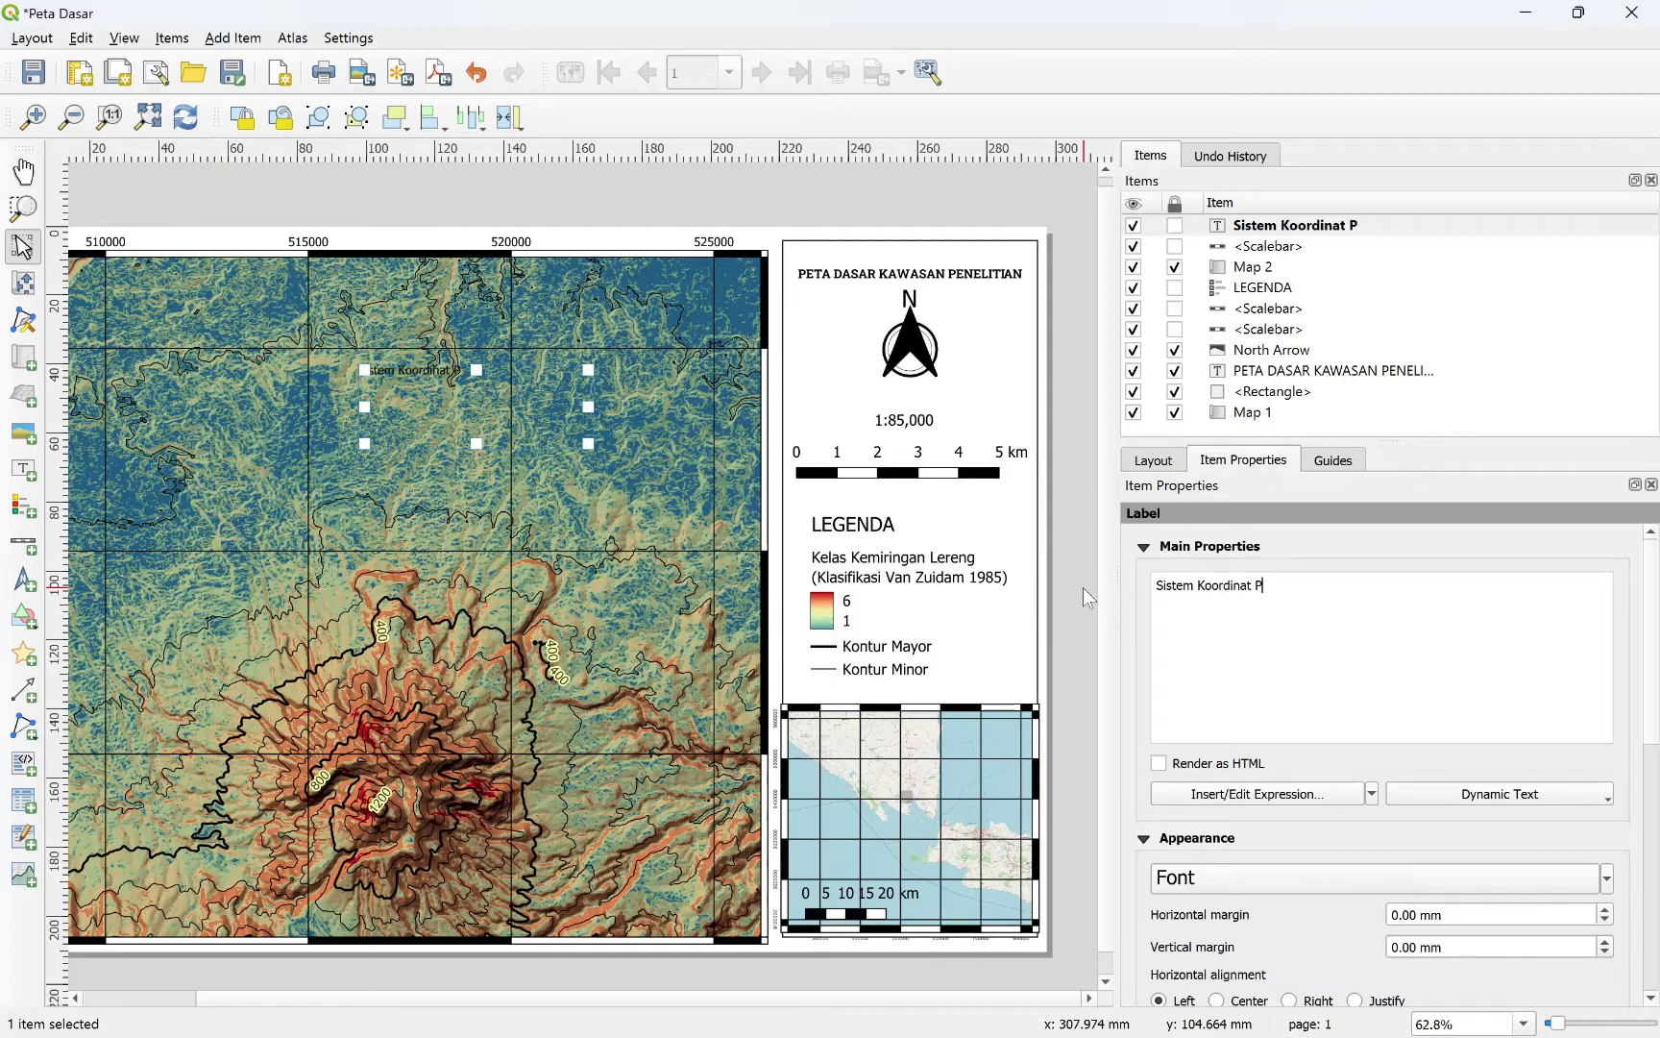
{"action": "type", "text": "royeksi"}
Step: Add the lines "UTM Zona 48 S" and "WGS 1984" to the coordinate system label
{"action": "key", "text": "Return"}
{"action": "type", "text": "UTM Zo"}
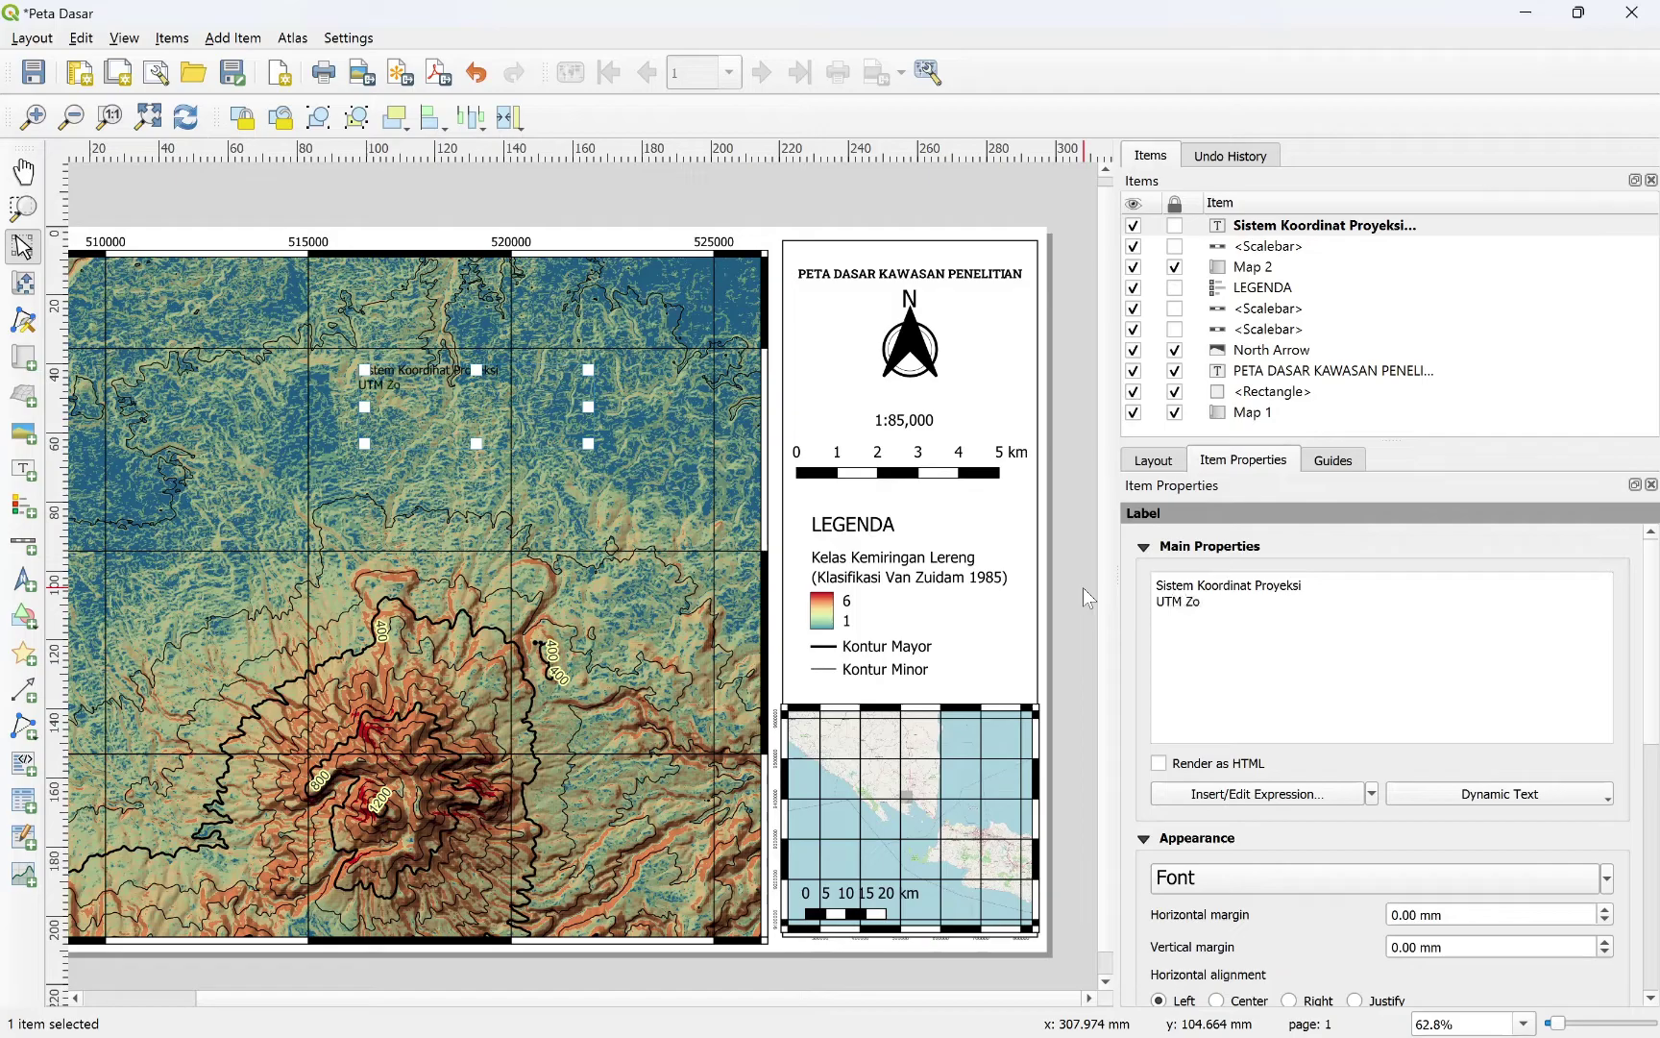
{"action": "type", "text": "na 48 S"}
{"action": "key", "text": "Return"}
{"action": "type", "text": "WGS  19"}
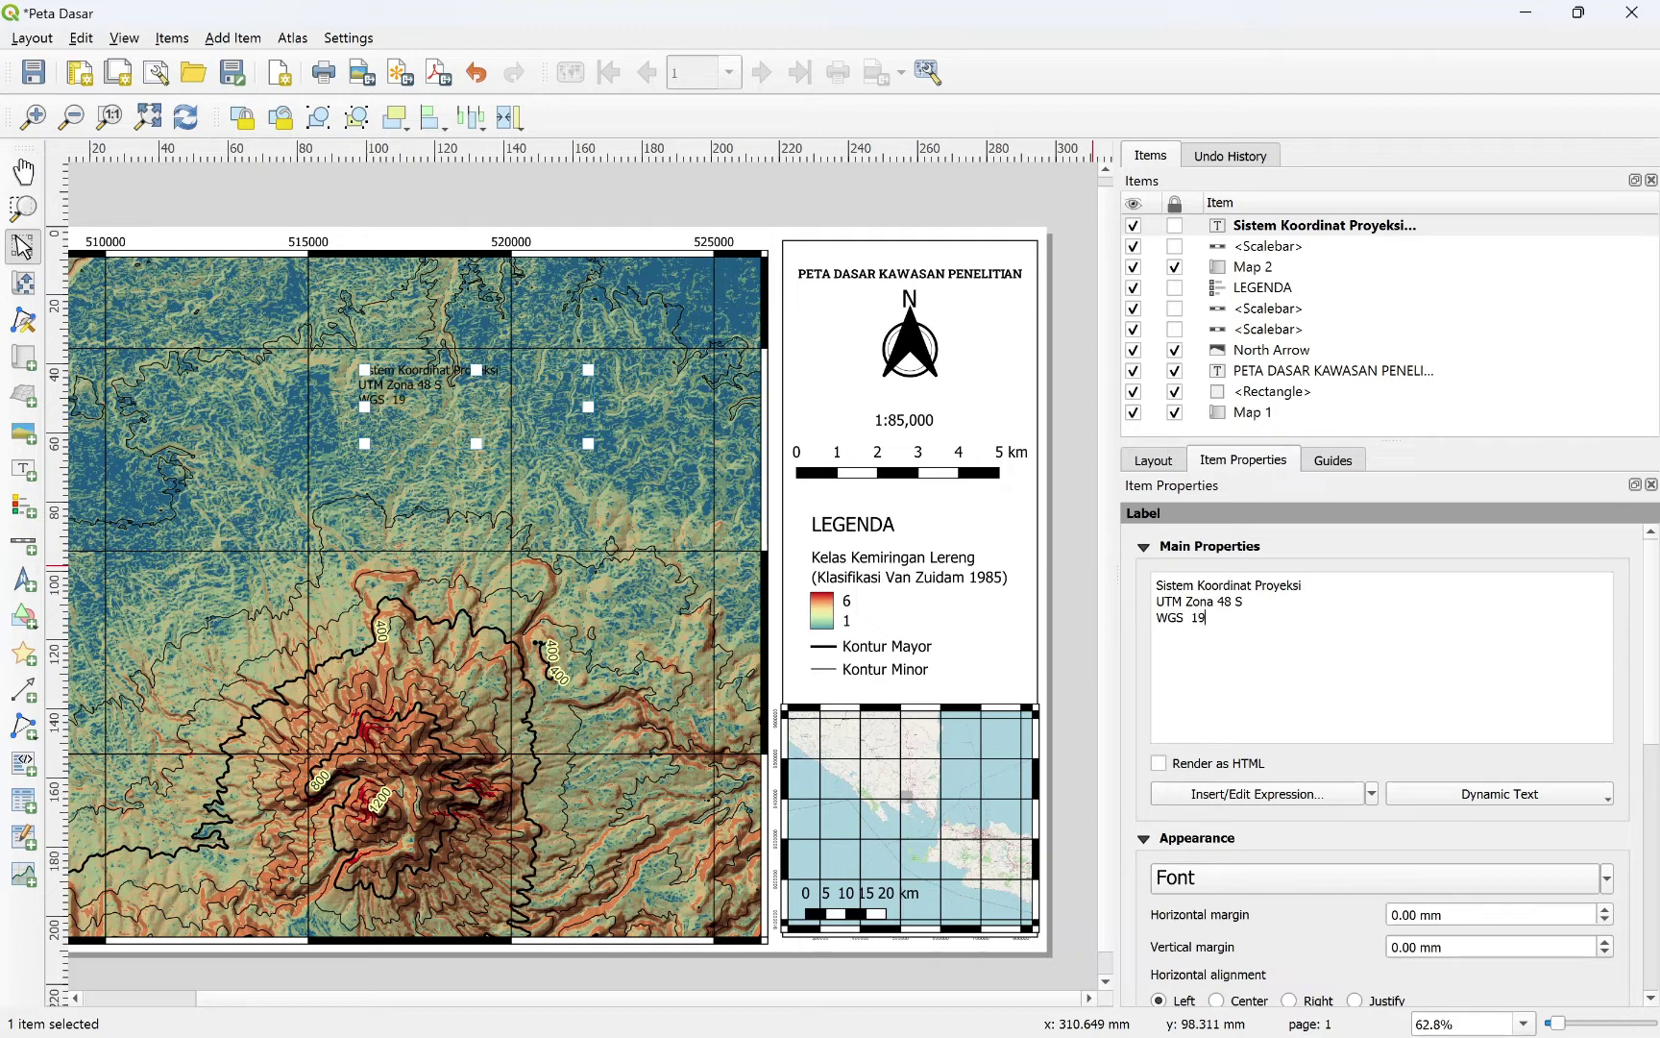
{"action": "type", "text": "814"}
Step: Enable the background of the coordinate system label and shorten its box to fit the three text lines
{"action": "left_click_drag", "start_coordinate": [1653, 749], "coordinate": [1647, 881]}
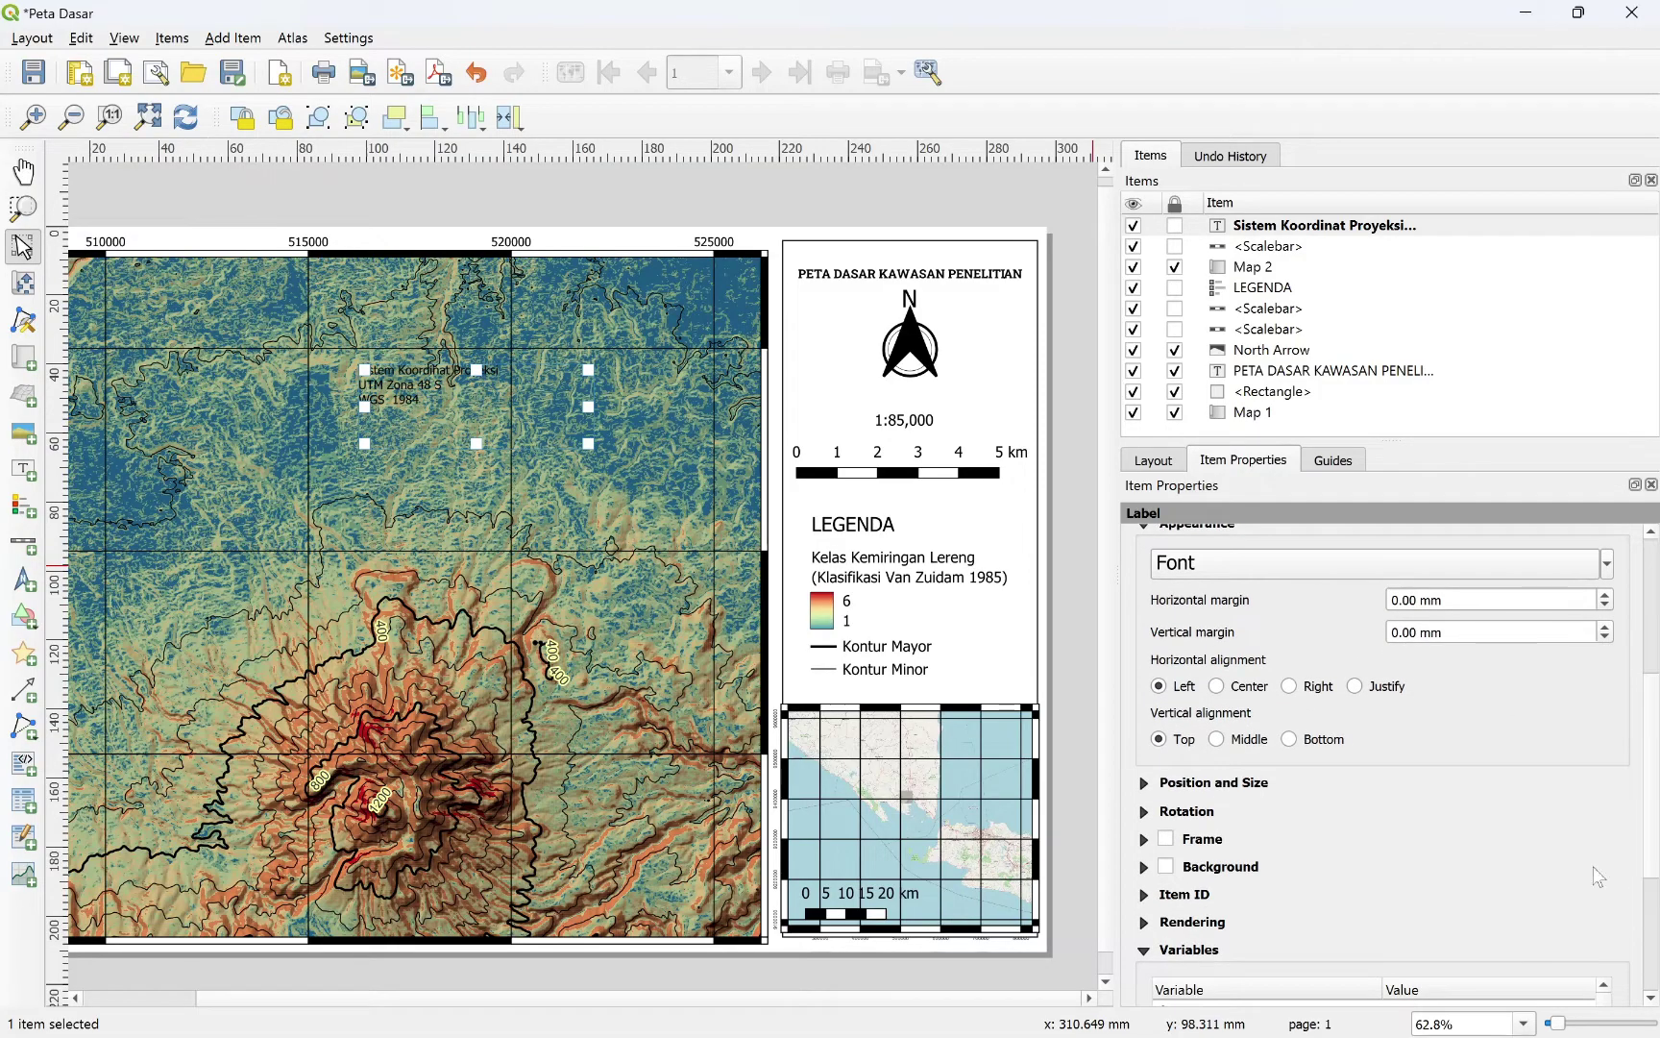
{"action": "left_click", "coordinate": [1166, 866]}
{"action": "left_click_drag", "start_coordinate": [479, 441], "coordinate": [479, 416]}
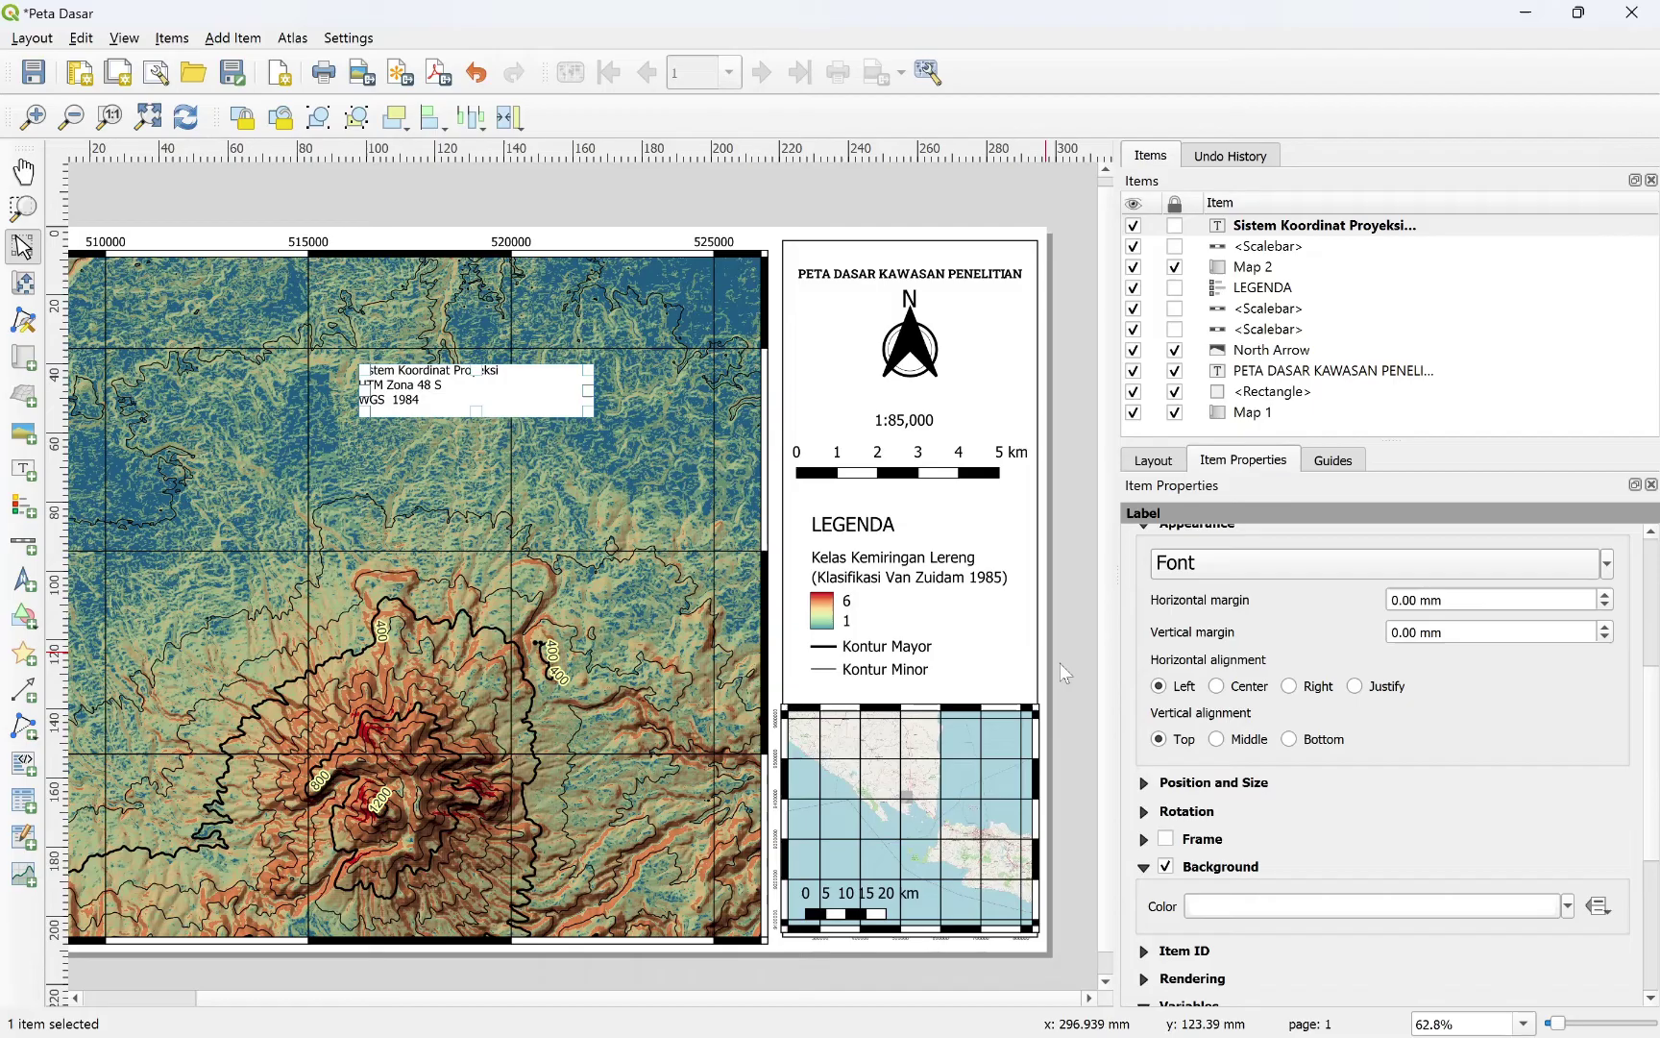
Step: Centre the label's text horizontally and vertically and move the label into the lower-right corner of the main map
{"action": "left_click", "coordinate": [1217, 685]}
{"action": "left_click", "coordinate": [1216, 738]}
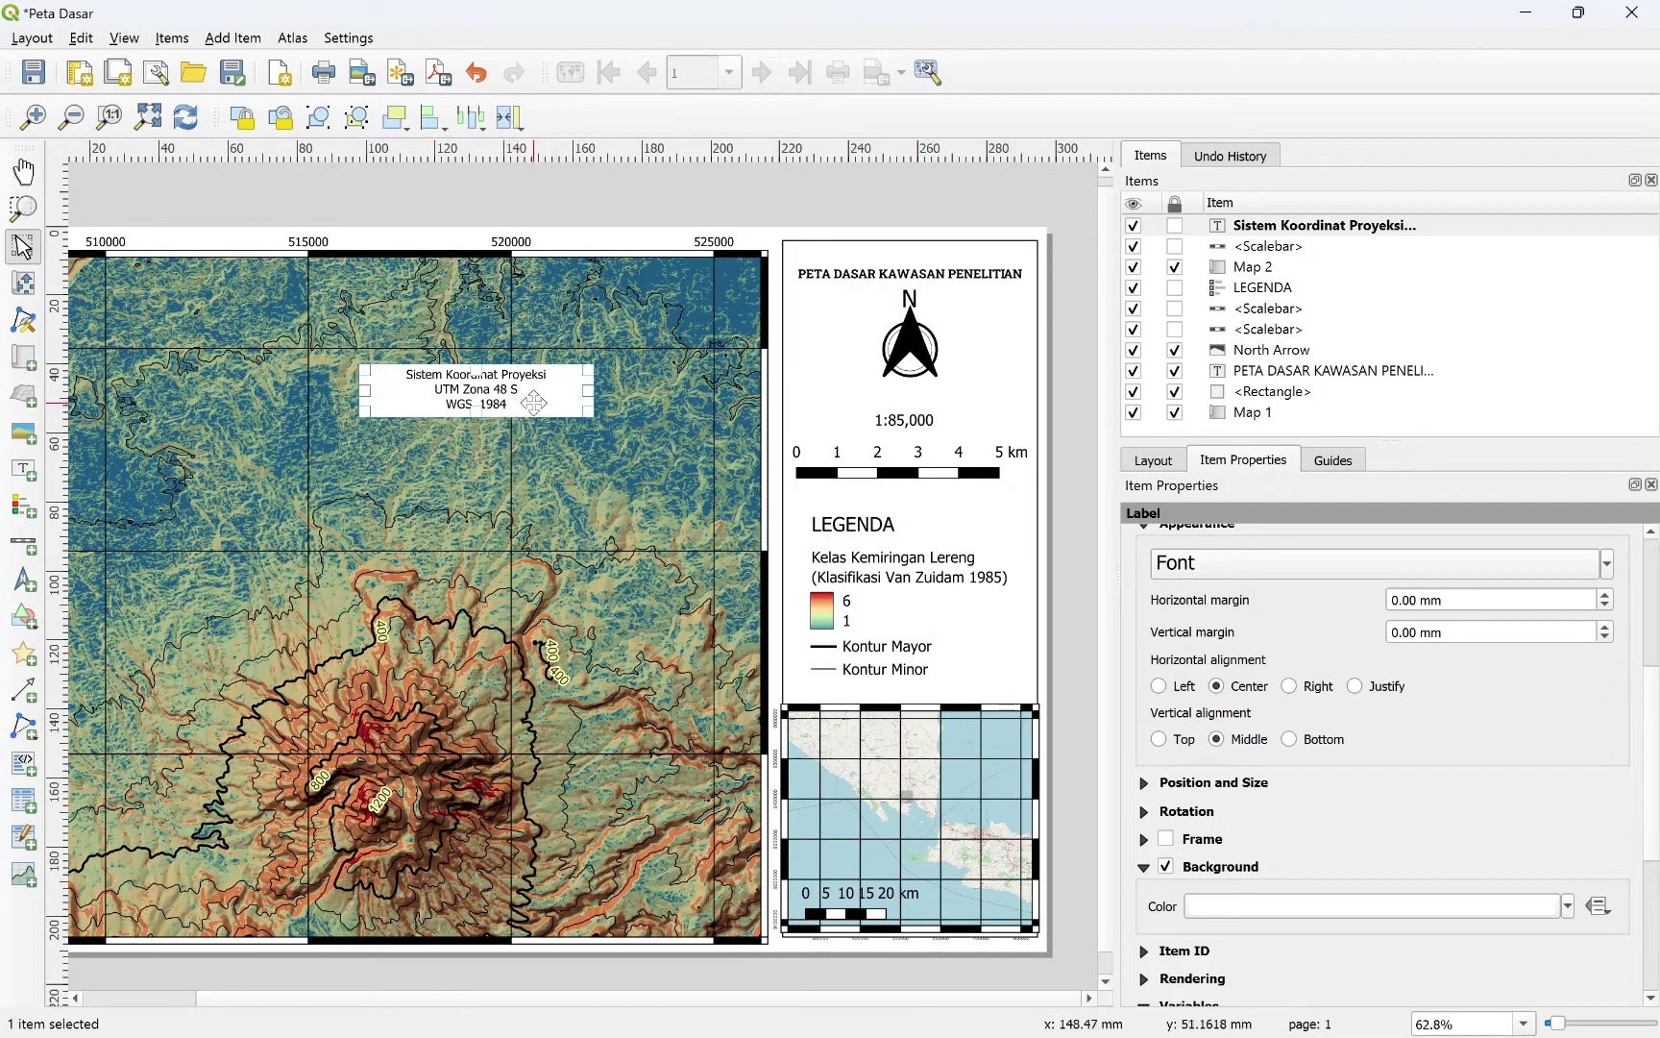
{"action": "left_click_drag", "start_coordinate": [534, 404], "coordinate": [686, 920]}
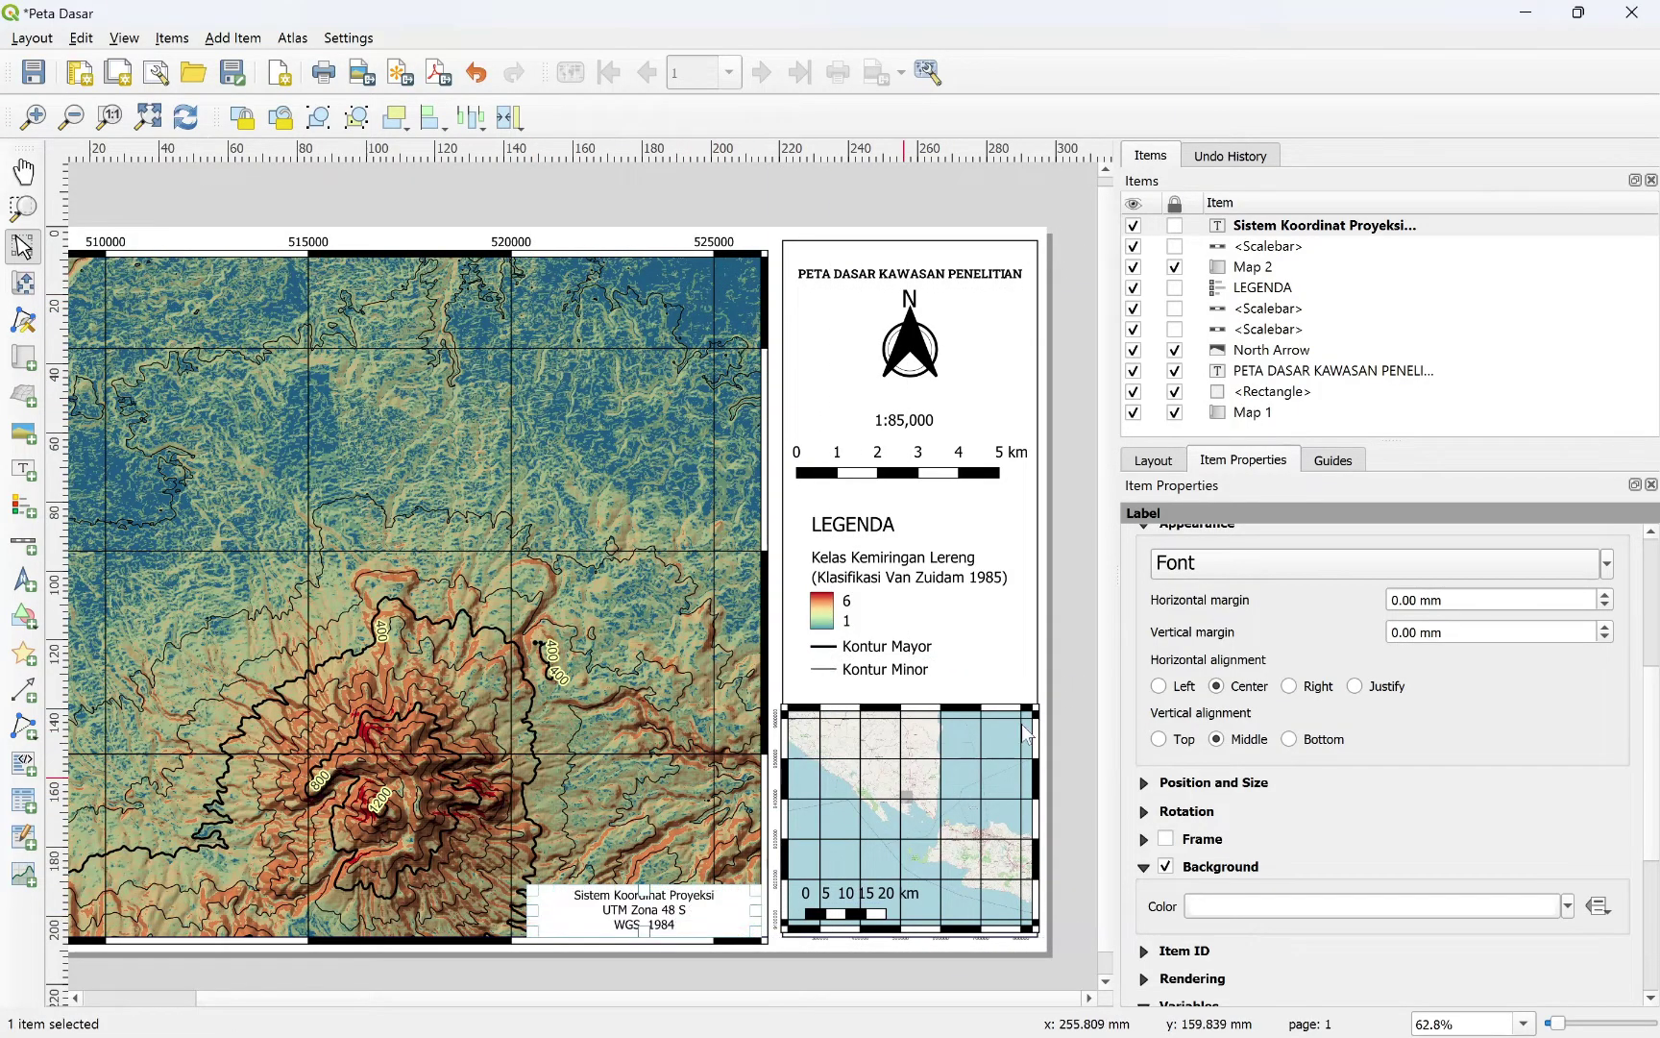
{"action": "left_click", "coordinate": [1064, 667]}
{"action": "scroll", "coordinate": [663, 586], "scroll_direction": "down", "scroll_amount": 1}
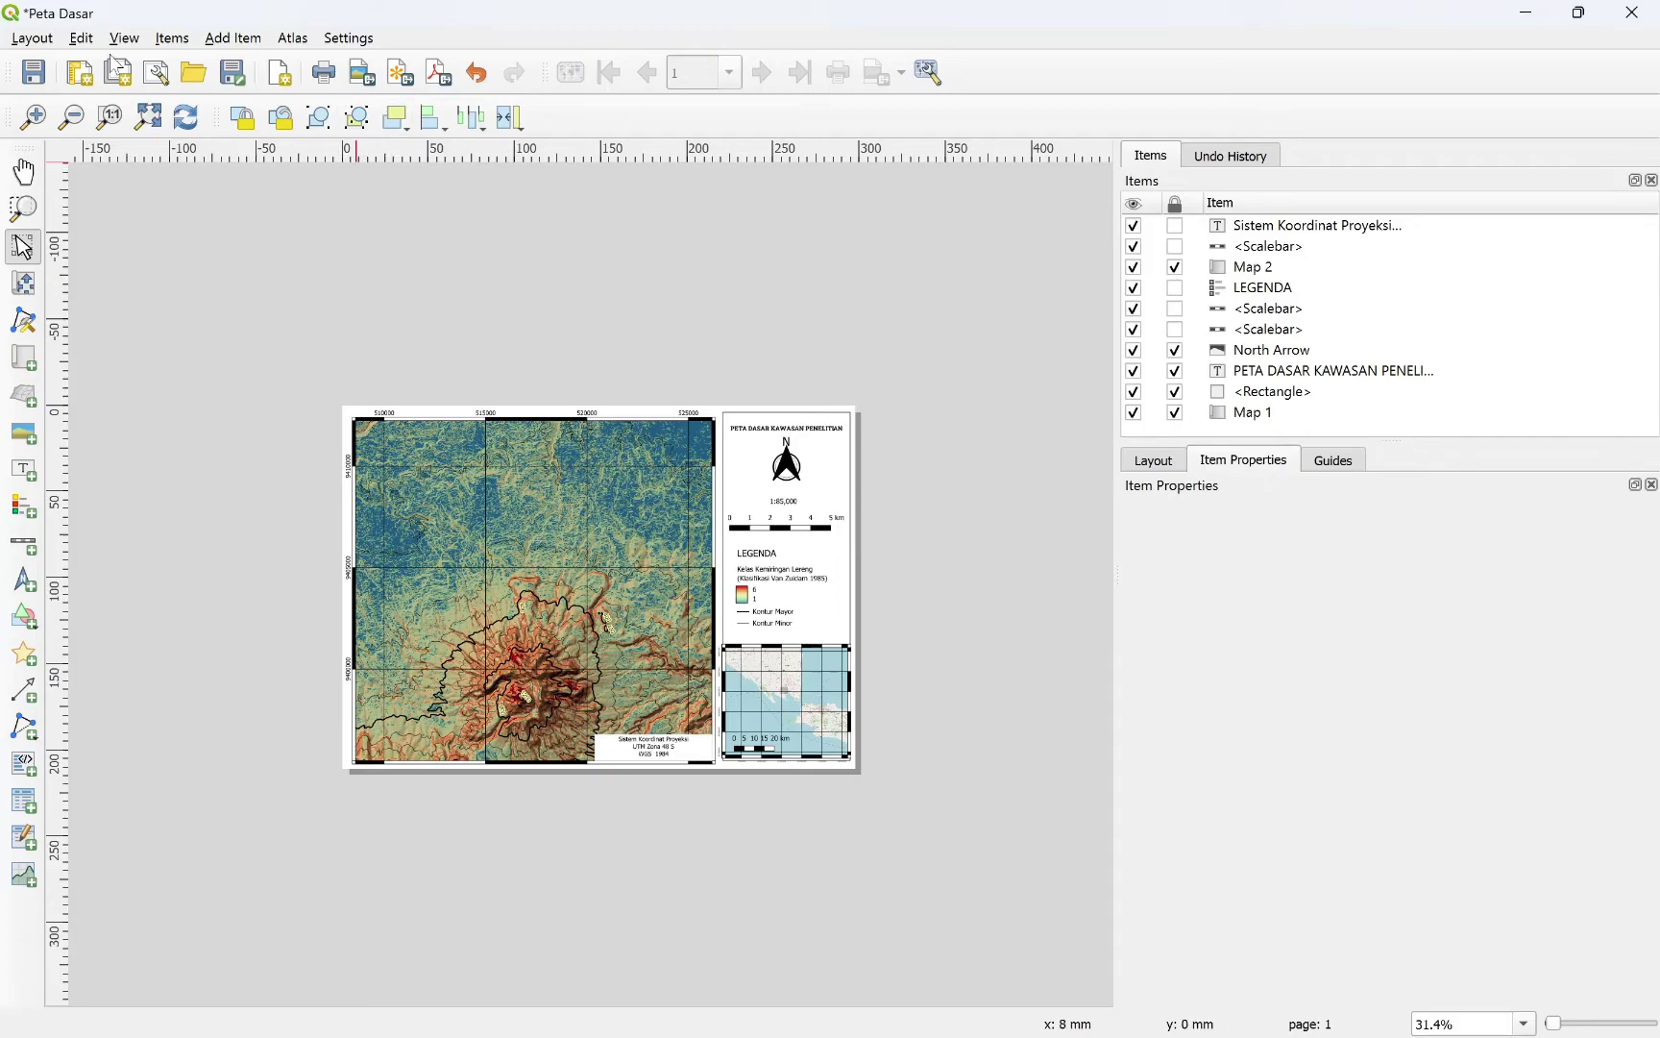
Step: Export the layout as a PDF named Peta Dasar Praktikum in the Citra Itera folder with the default export options
{"action": "left_click", "coordinate": [32, 38]}
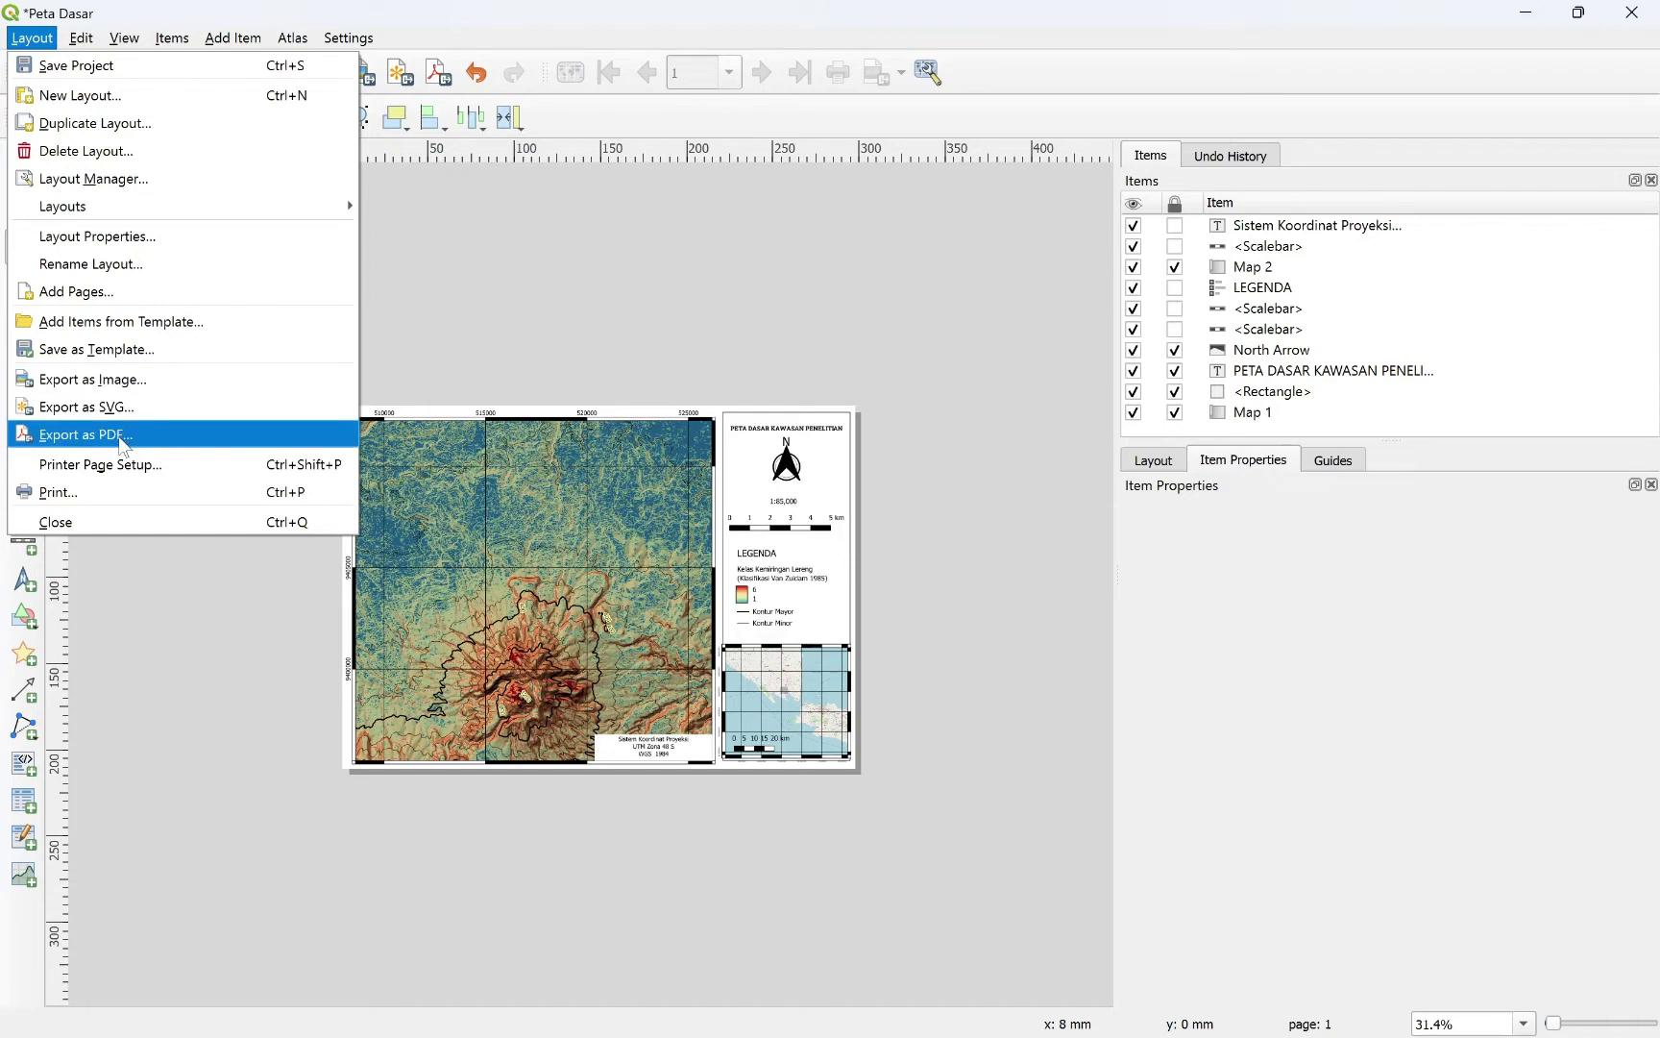
{"action": "left_click", "coordinate": [122, 437]}
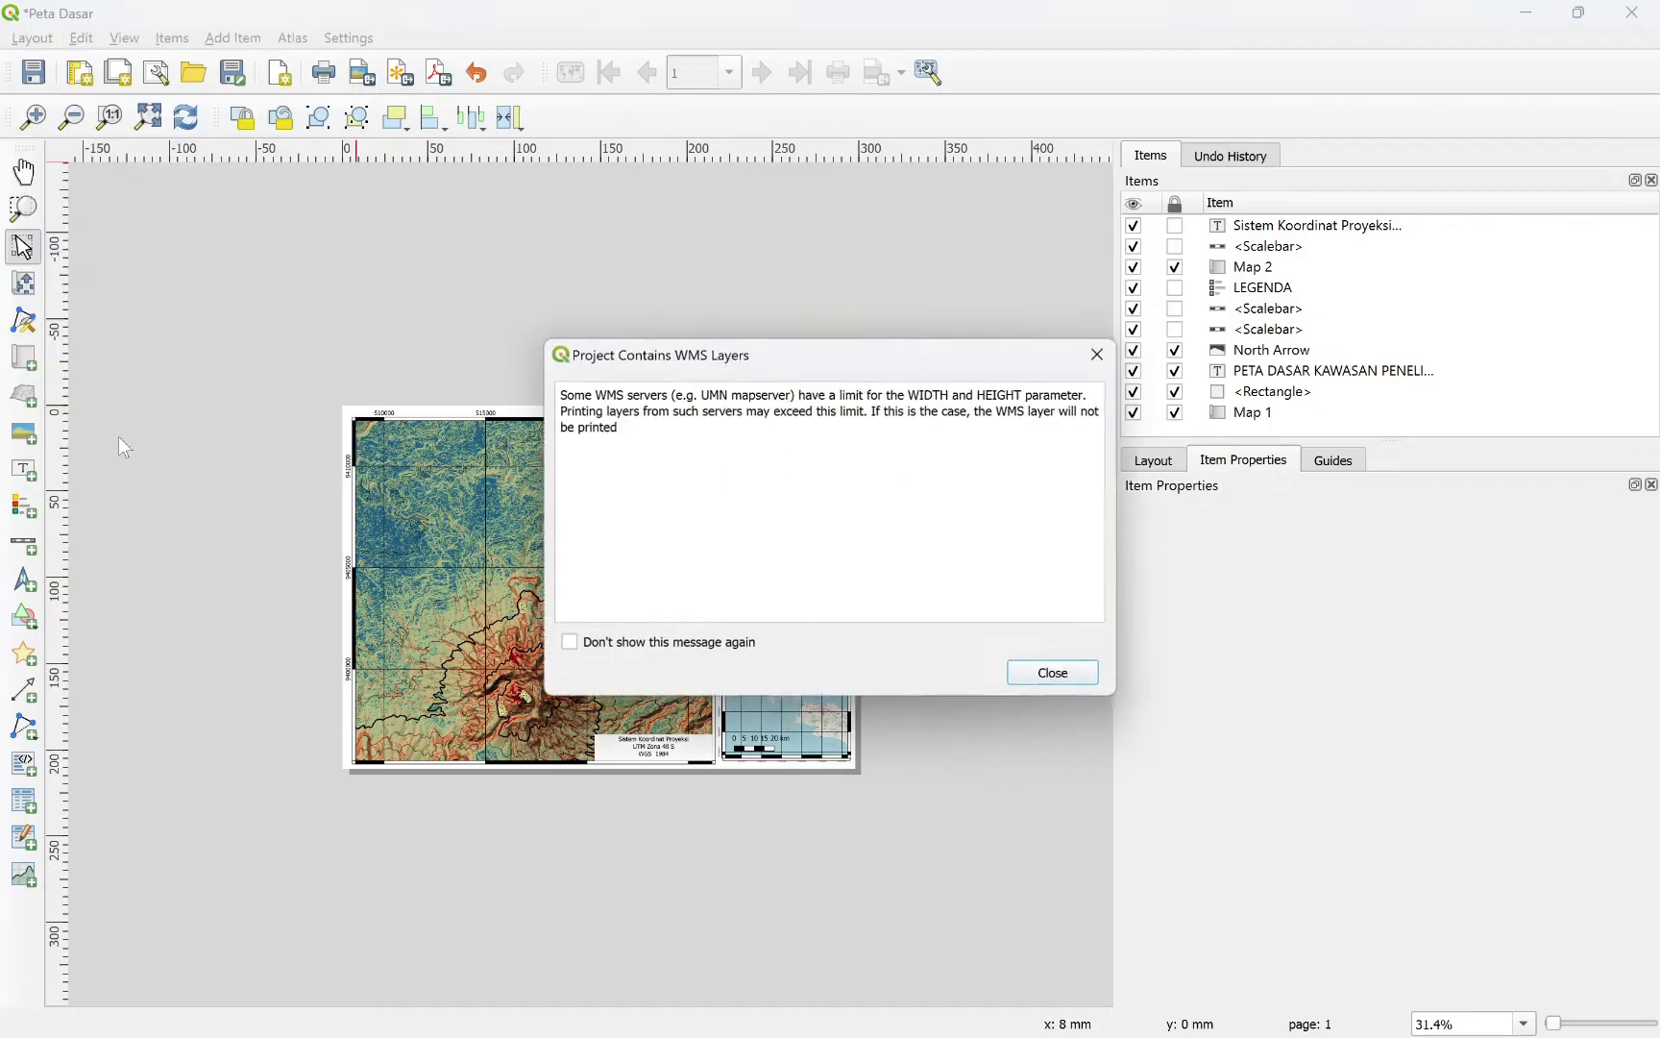
{"action": "left_click", "coordinate": [1028, 677]}
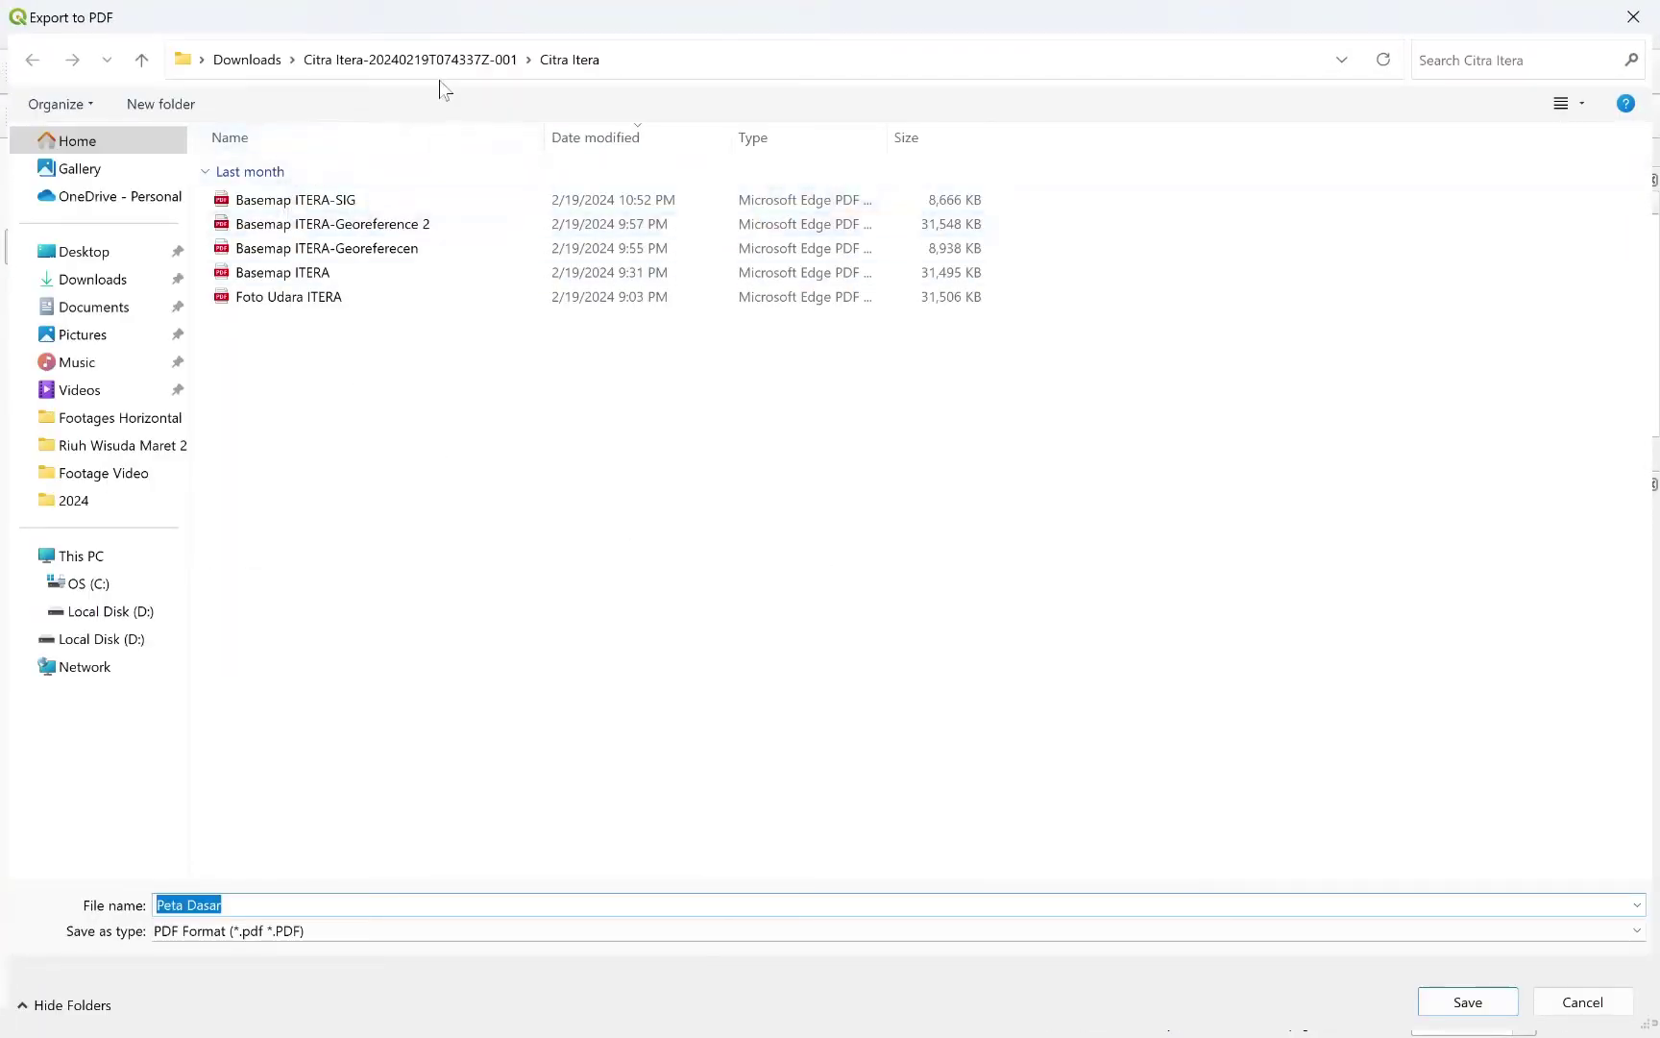
{"action": "key", "text": "End"}
{"action": "type", "text": "Pra"}
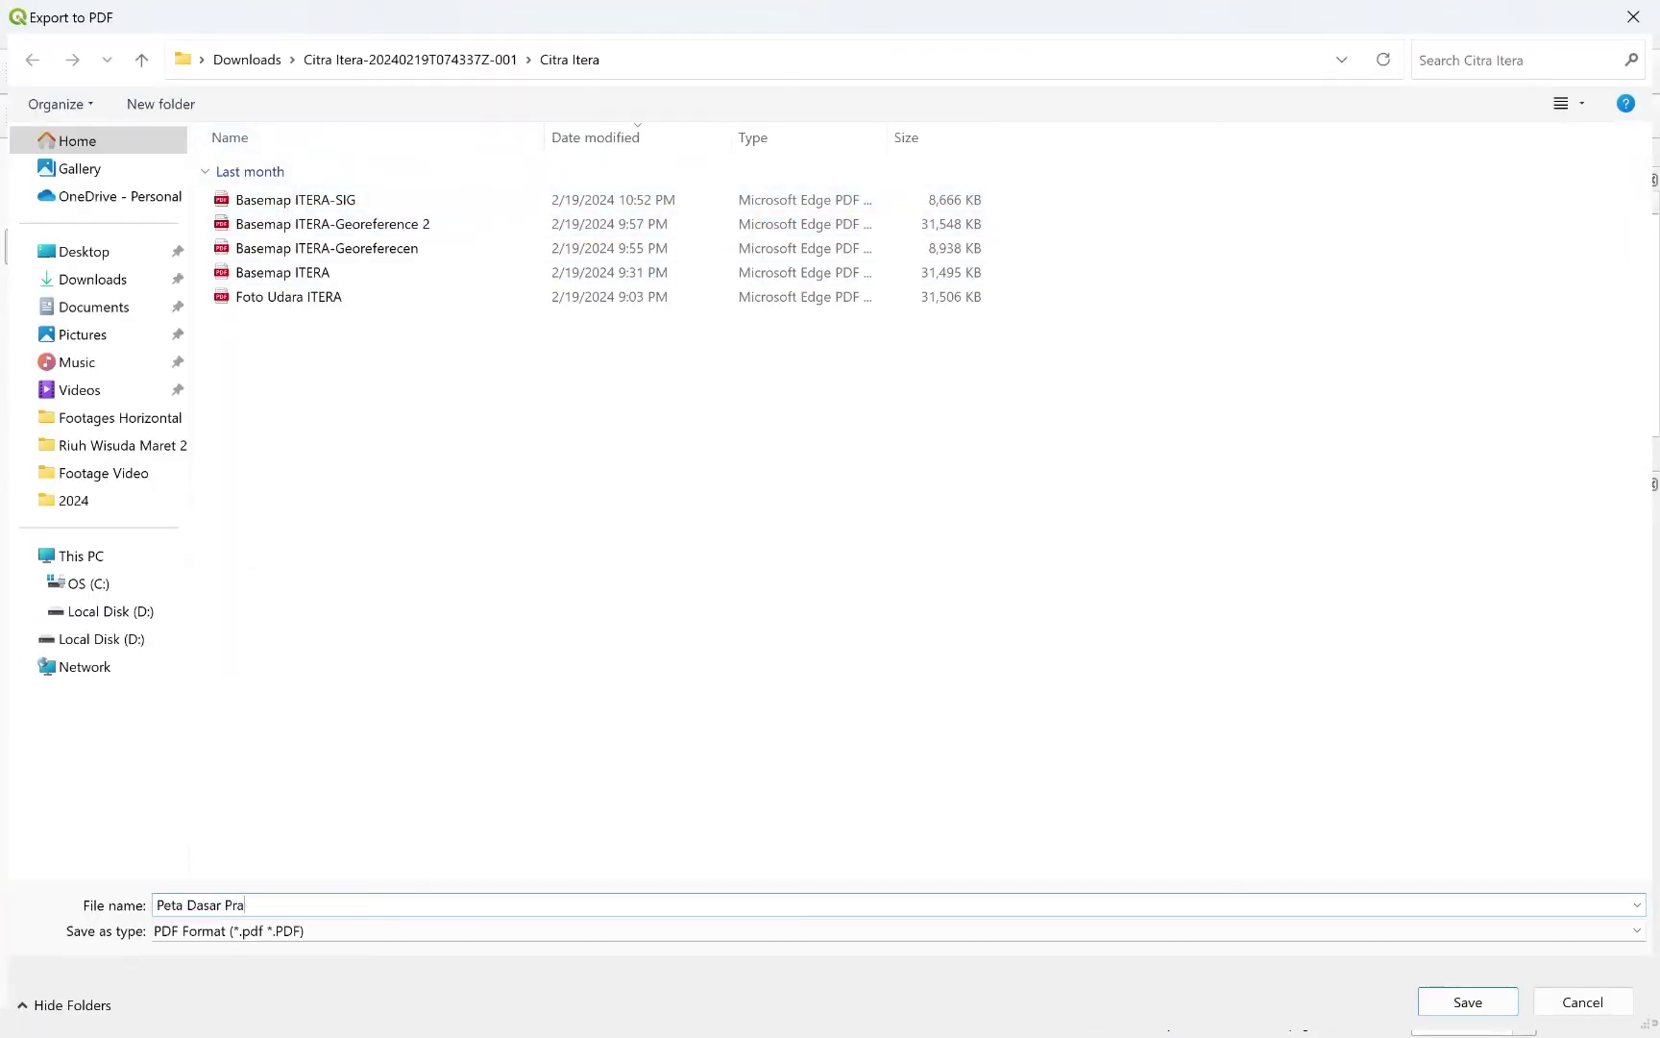
{"action": "type", "text": "ktikum"}
{"action": "left_click", "coordinate": [1467, 1001]}
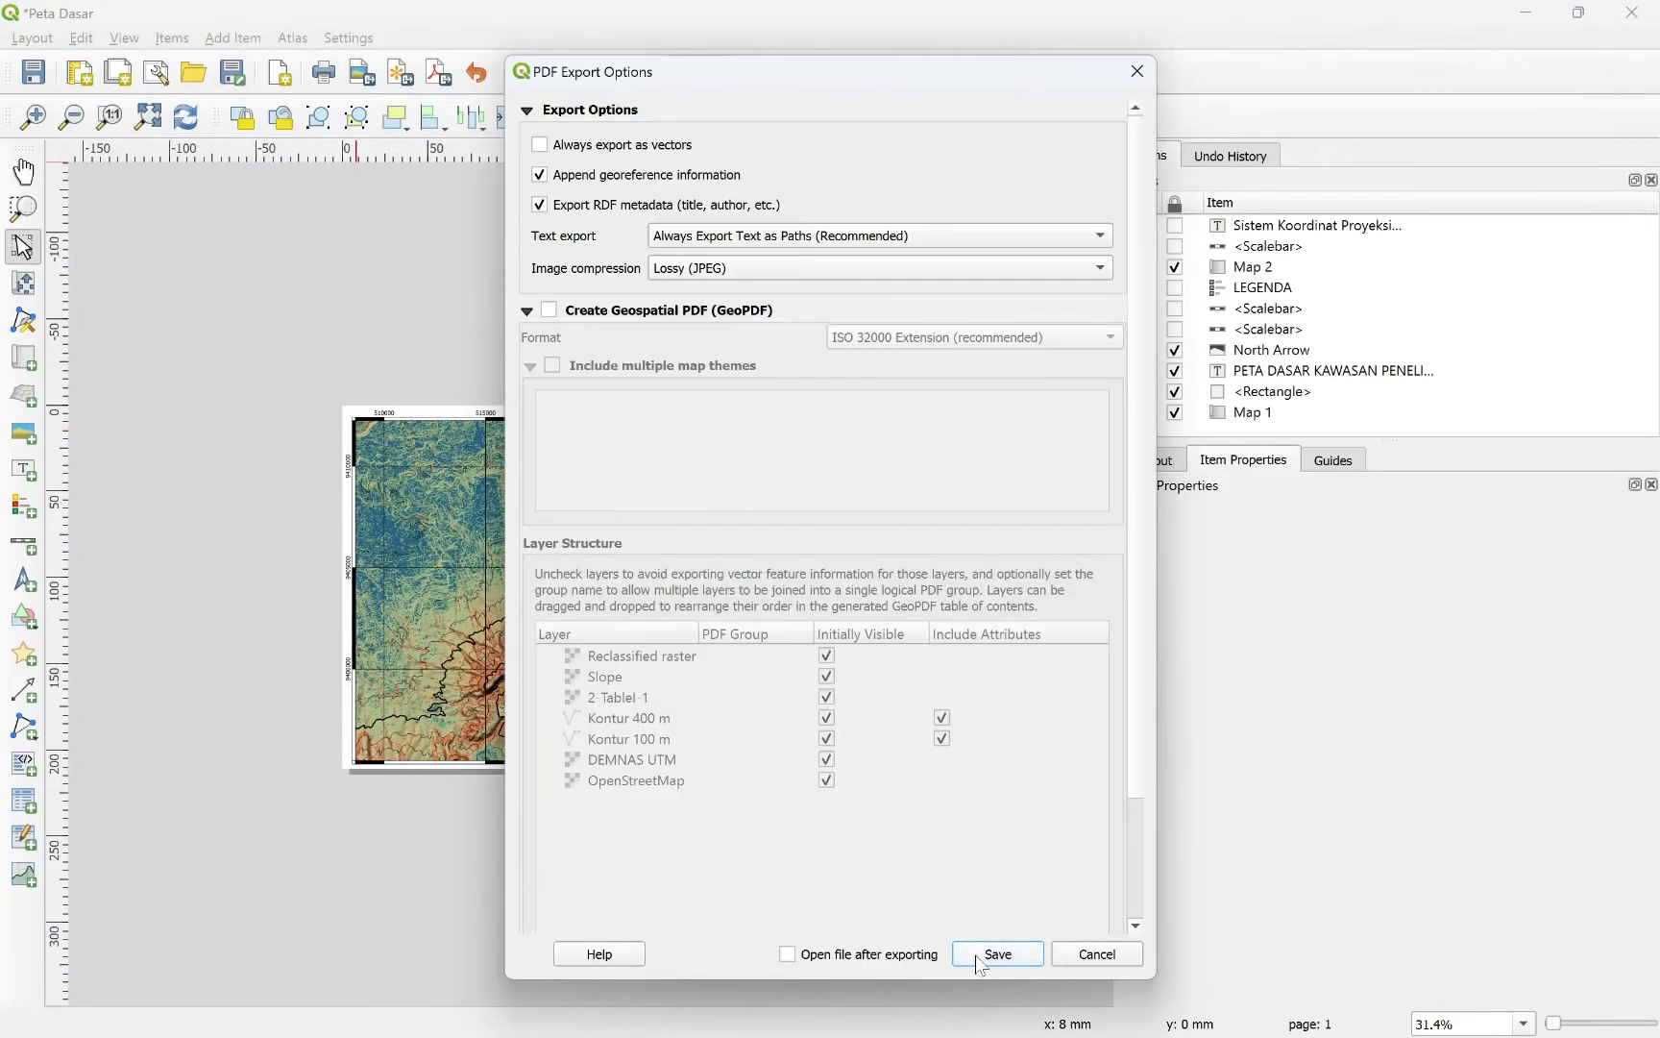
{"action": "left_click", "coordinate": [998, 954]}
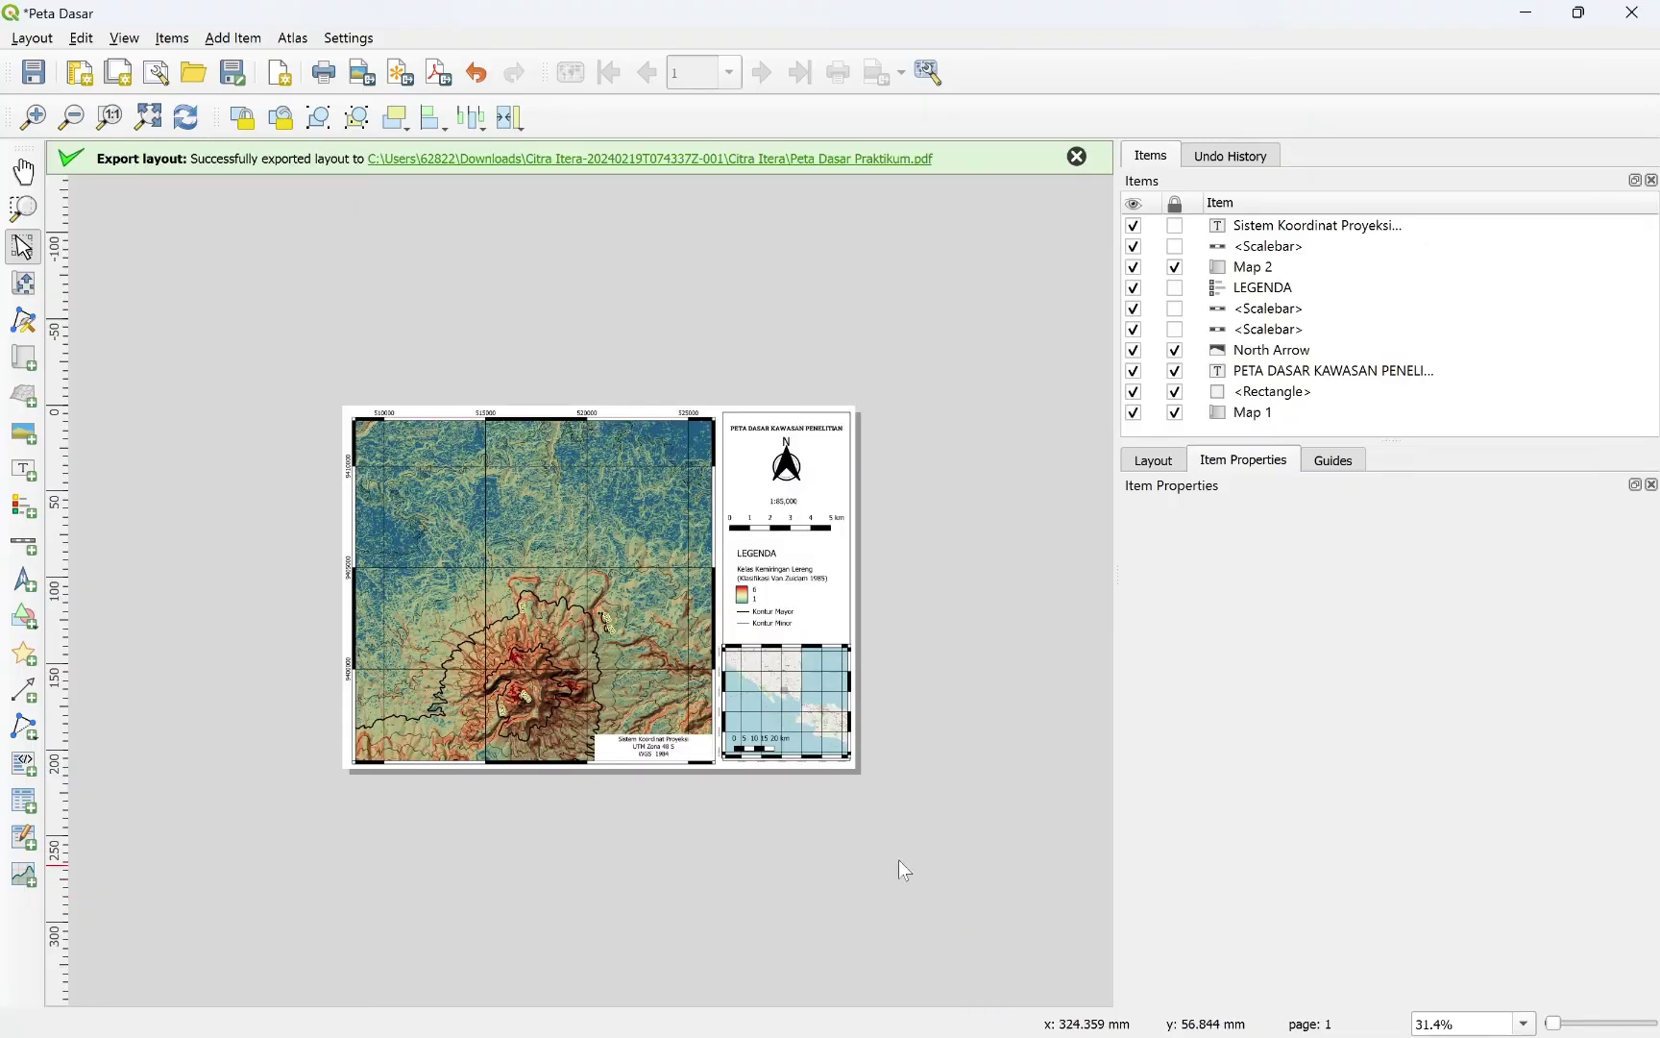
Step: Open the exported Peta Dasar Praktikum PDF in Edge from its folder and examine the whole page
{"action": "left_click", "coordinate": [433, 159]}
{"action": "double_click", "coordinate": [356, 245]}
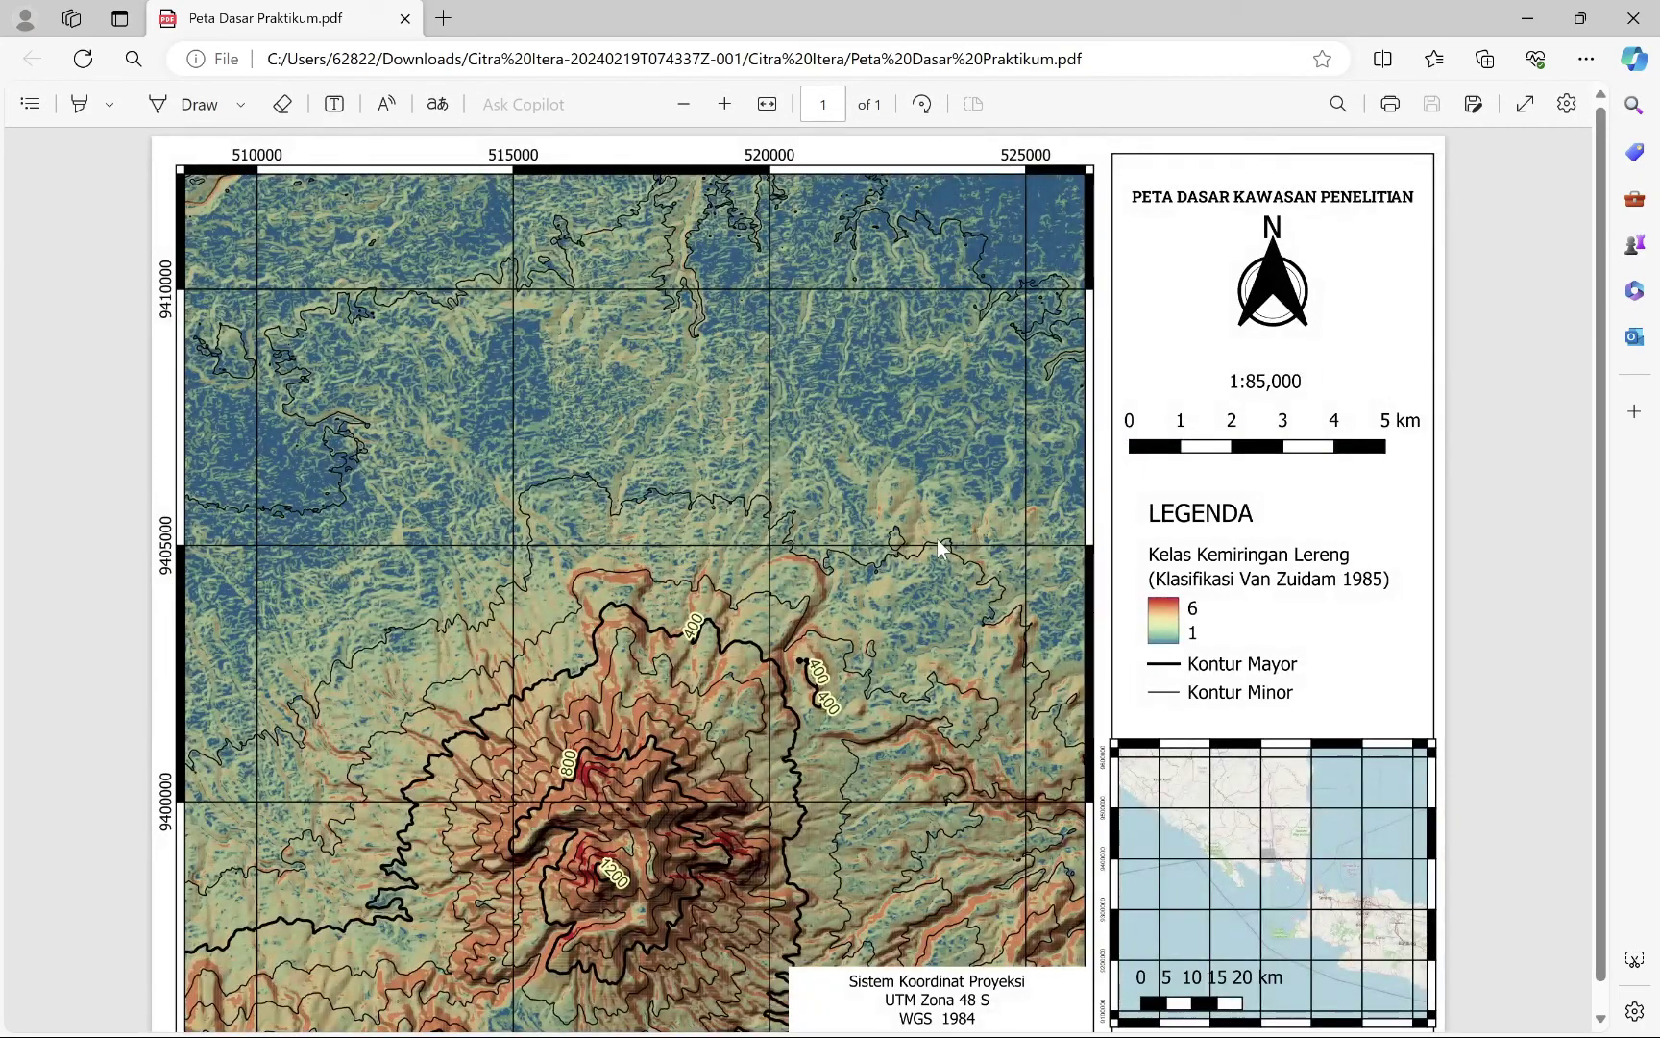
{"action": "scroll", "coordinate": [937, 543], "scroll_direction": "down", "scroll_amount": 2}
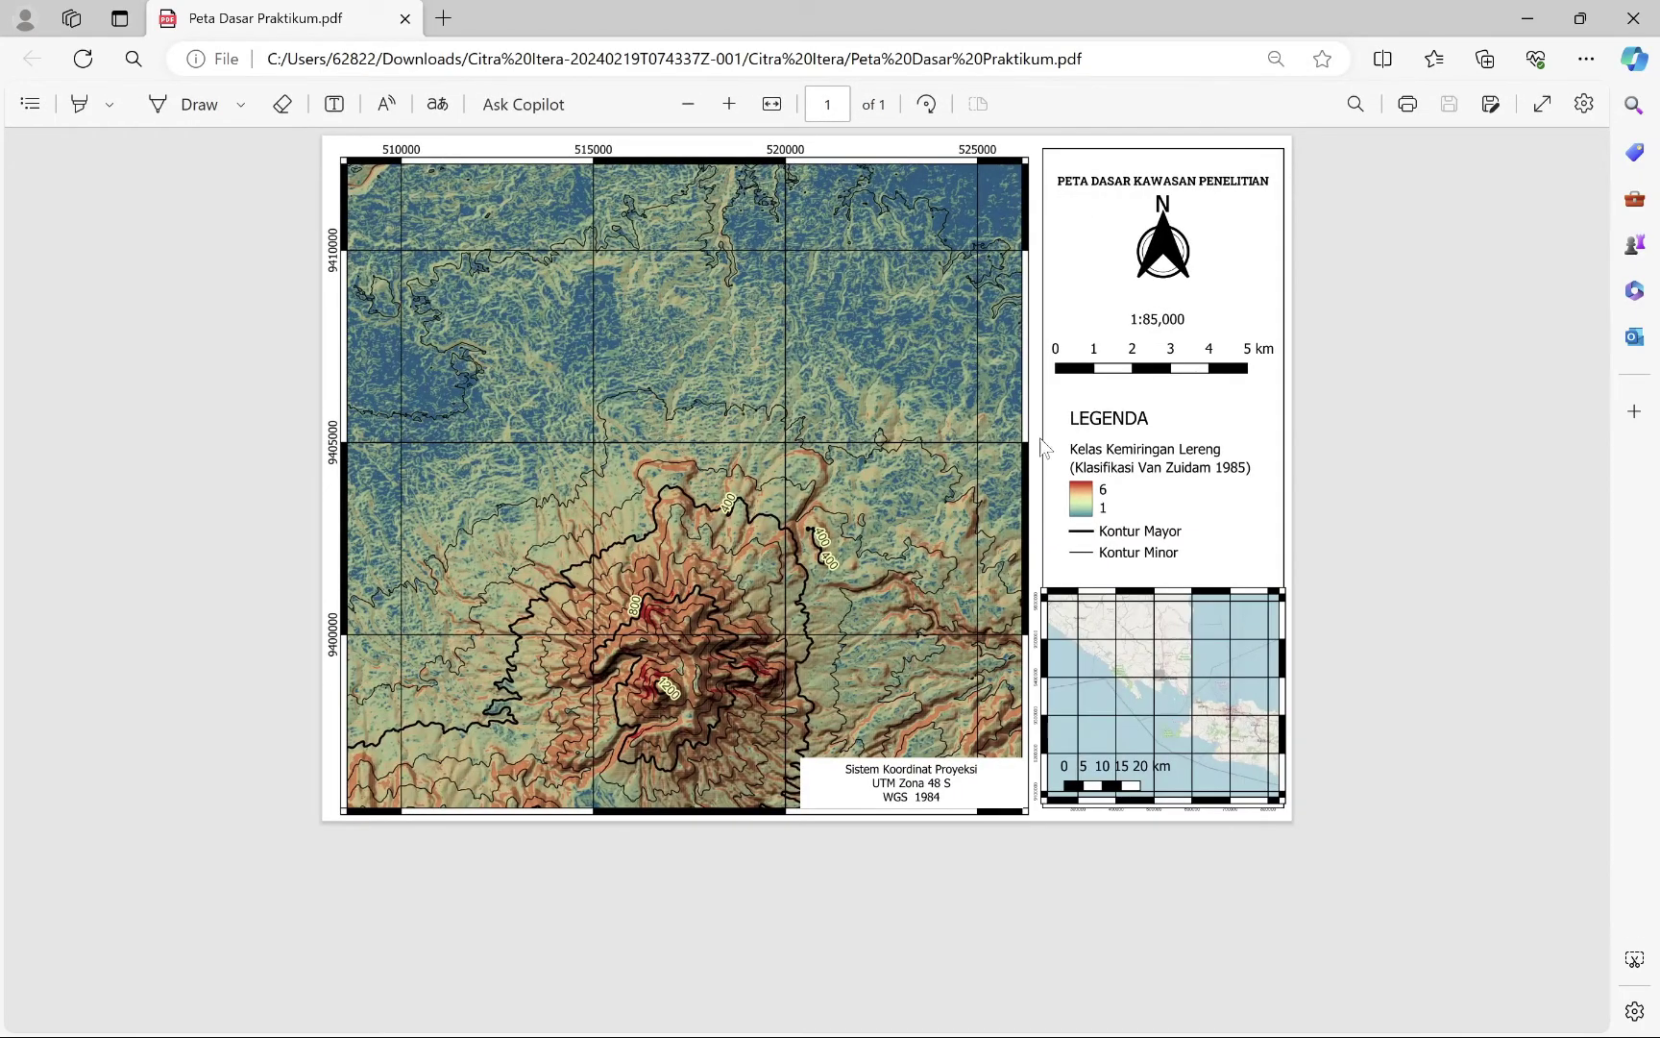